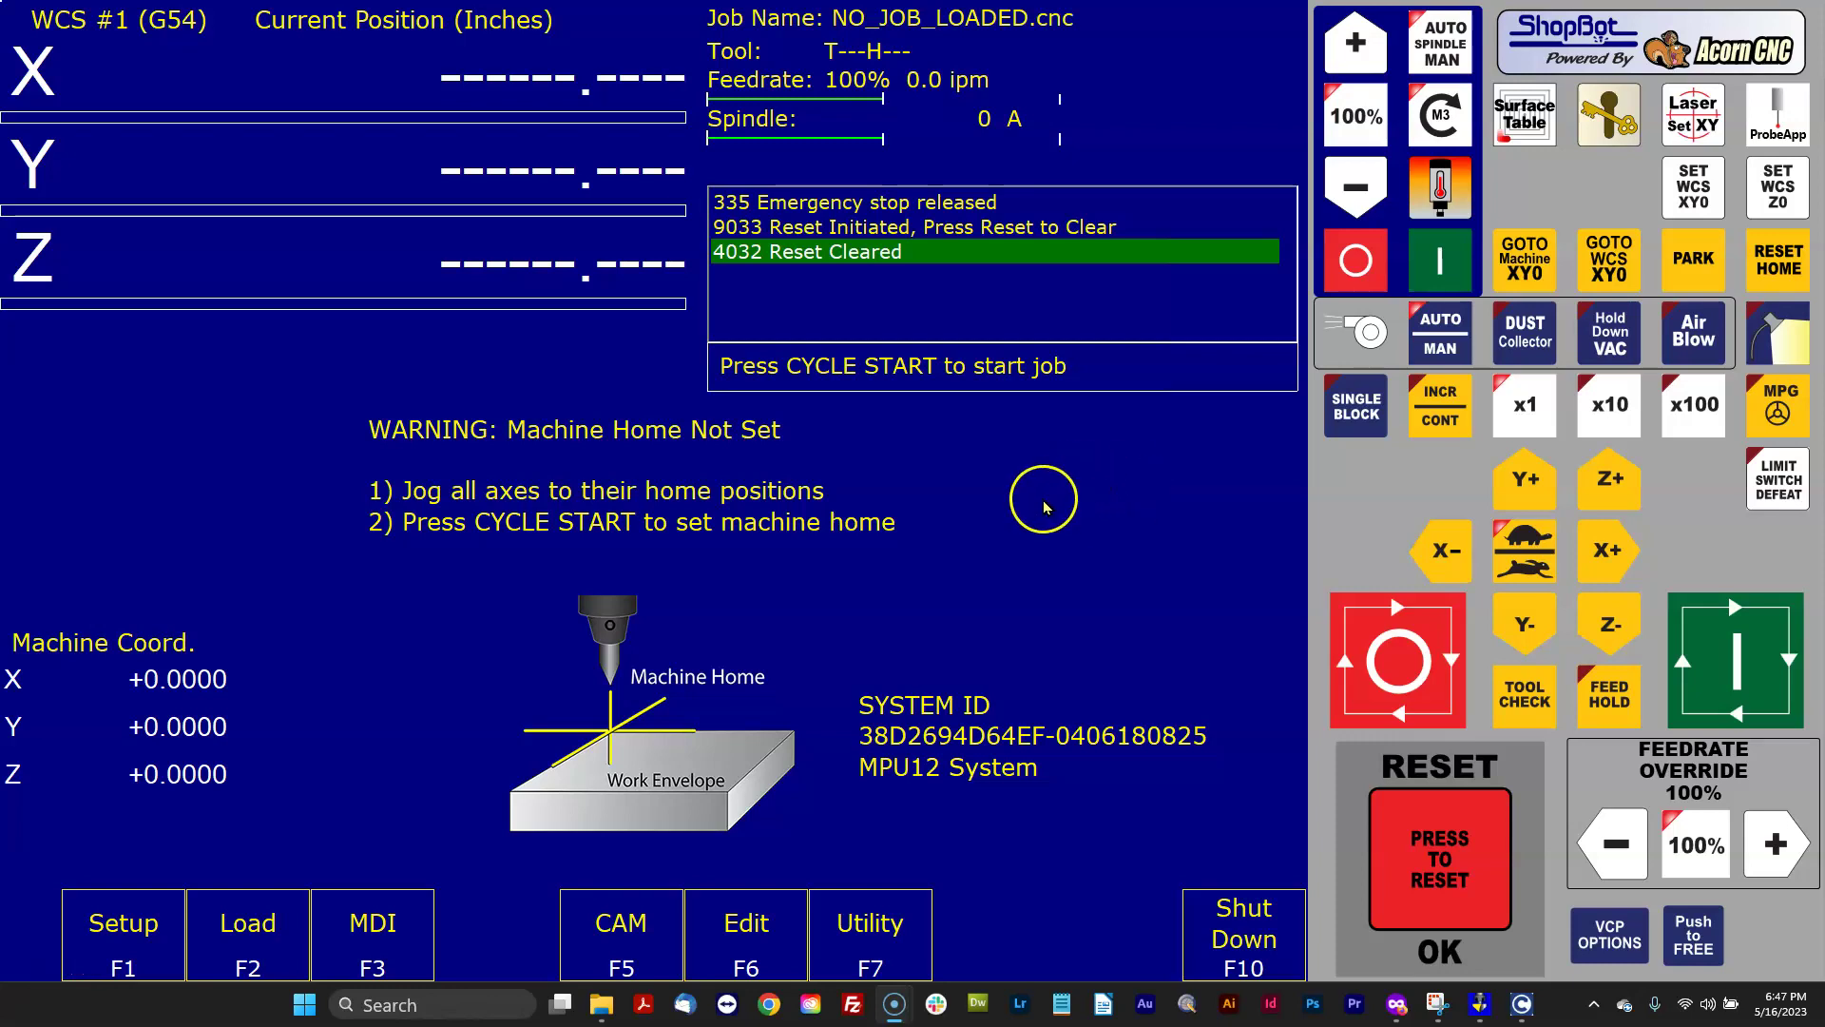
Step: Open the Setup screen to check the CNC12 software version, and test the reset by tripping and clearing it twice
{"action": "left_click", "coordinate": [126, 920]}
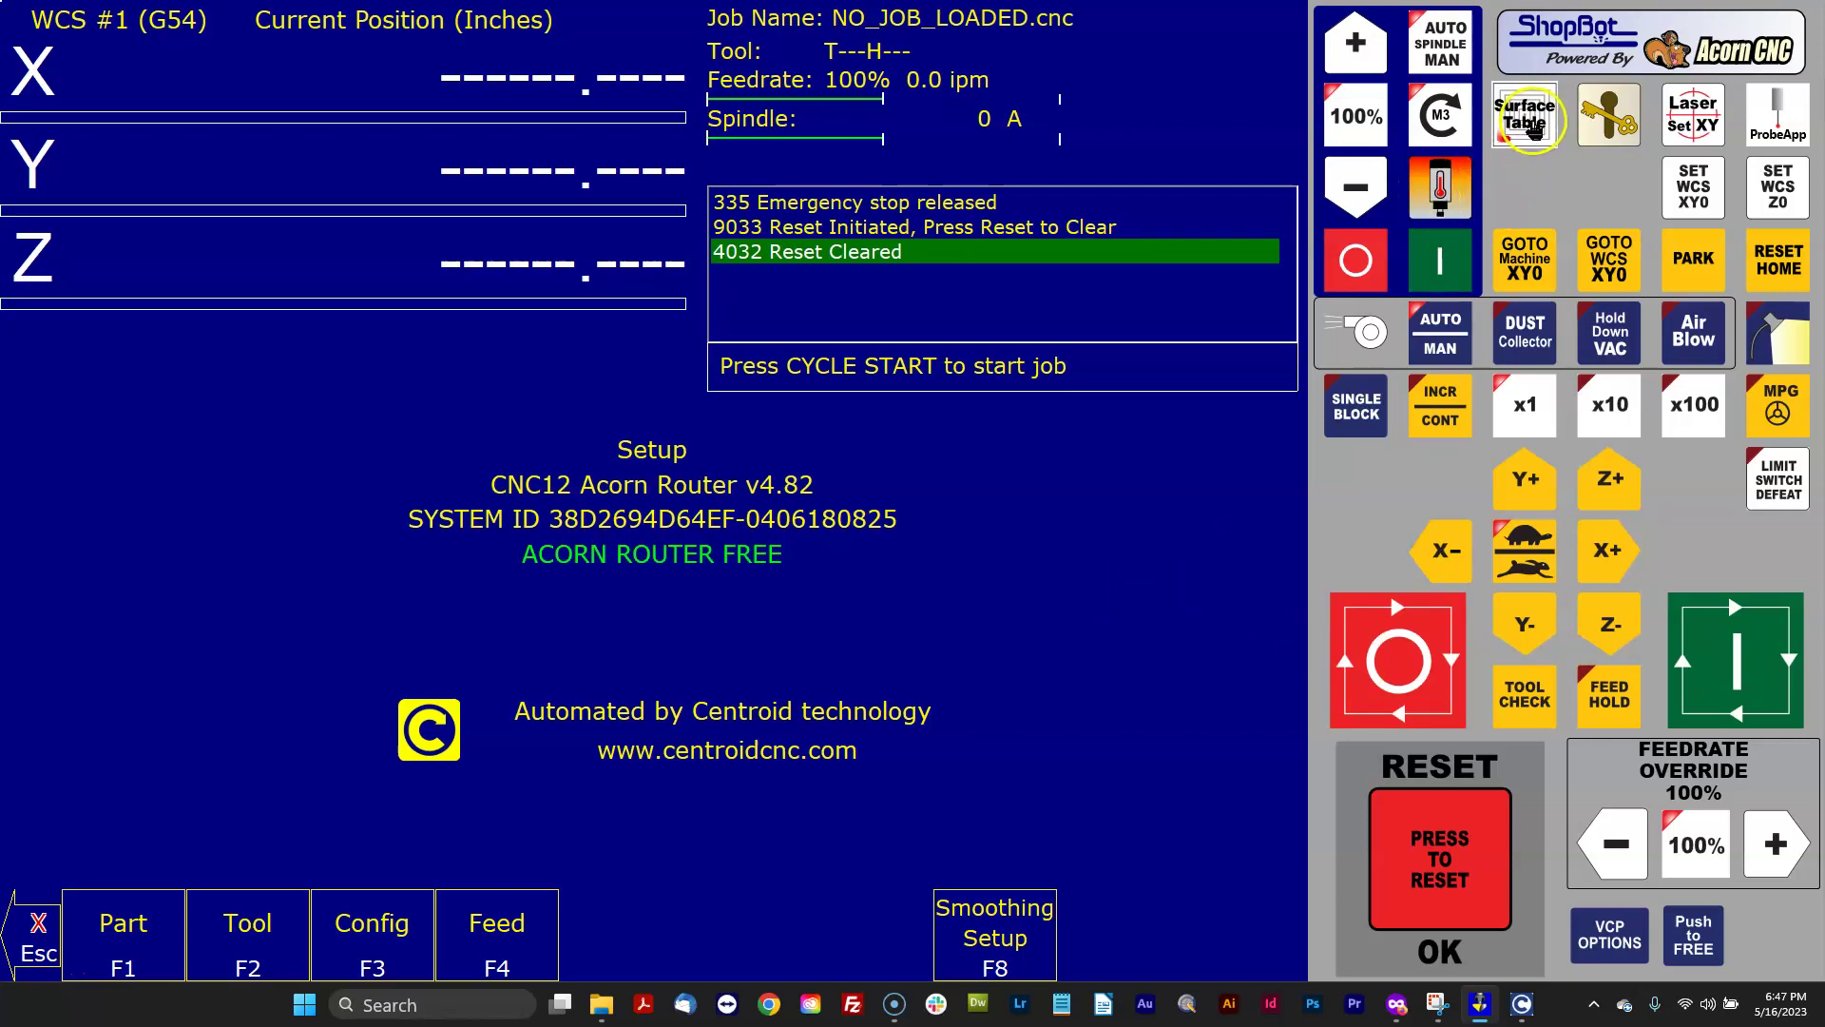
{"action": "left_click", "coordinate": [1438, 841]}
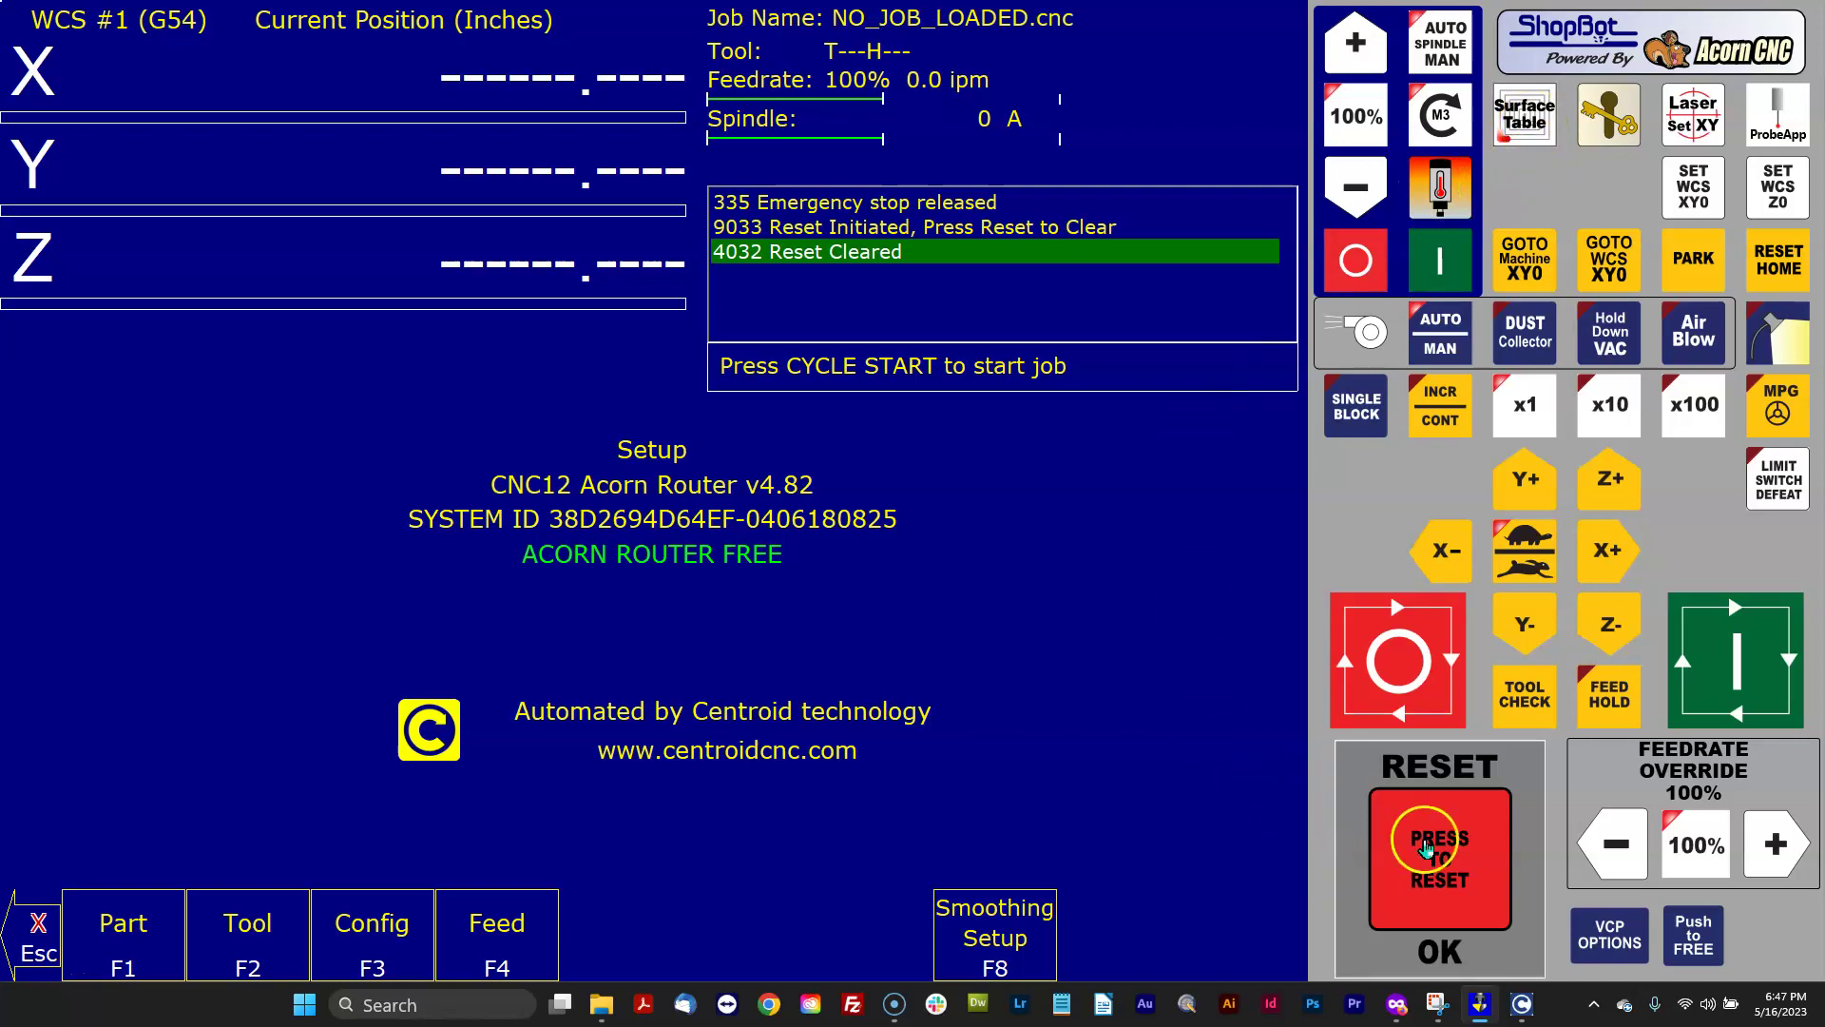
{"action": "left_click", "coordinate": [1471, 881]}
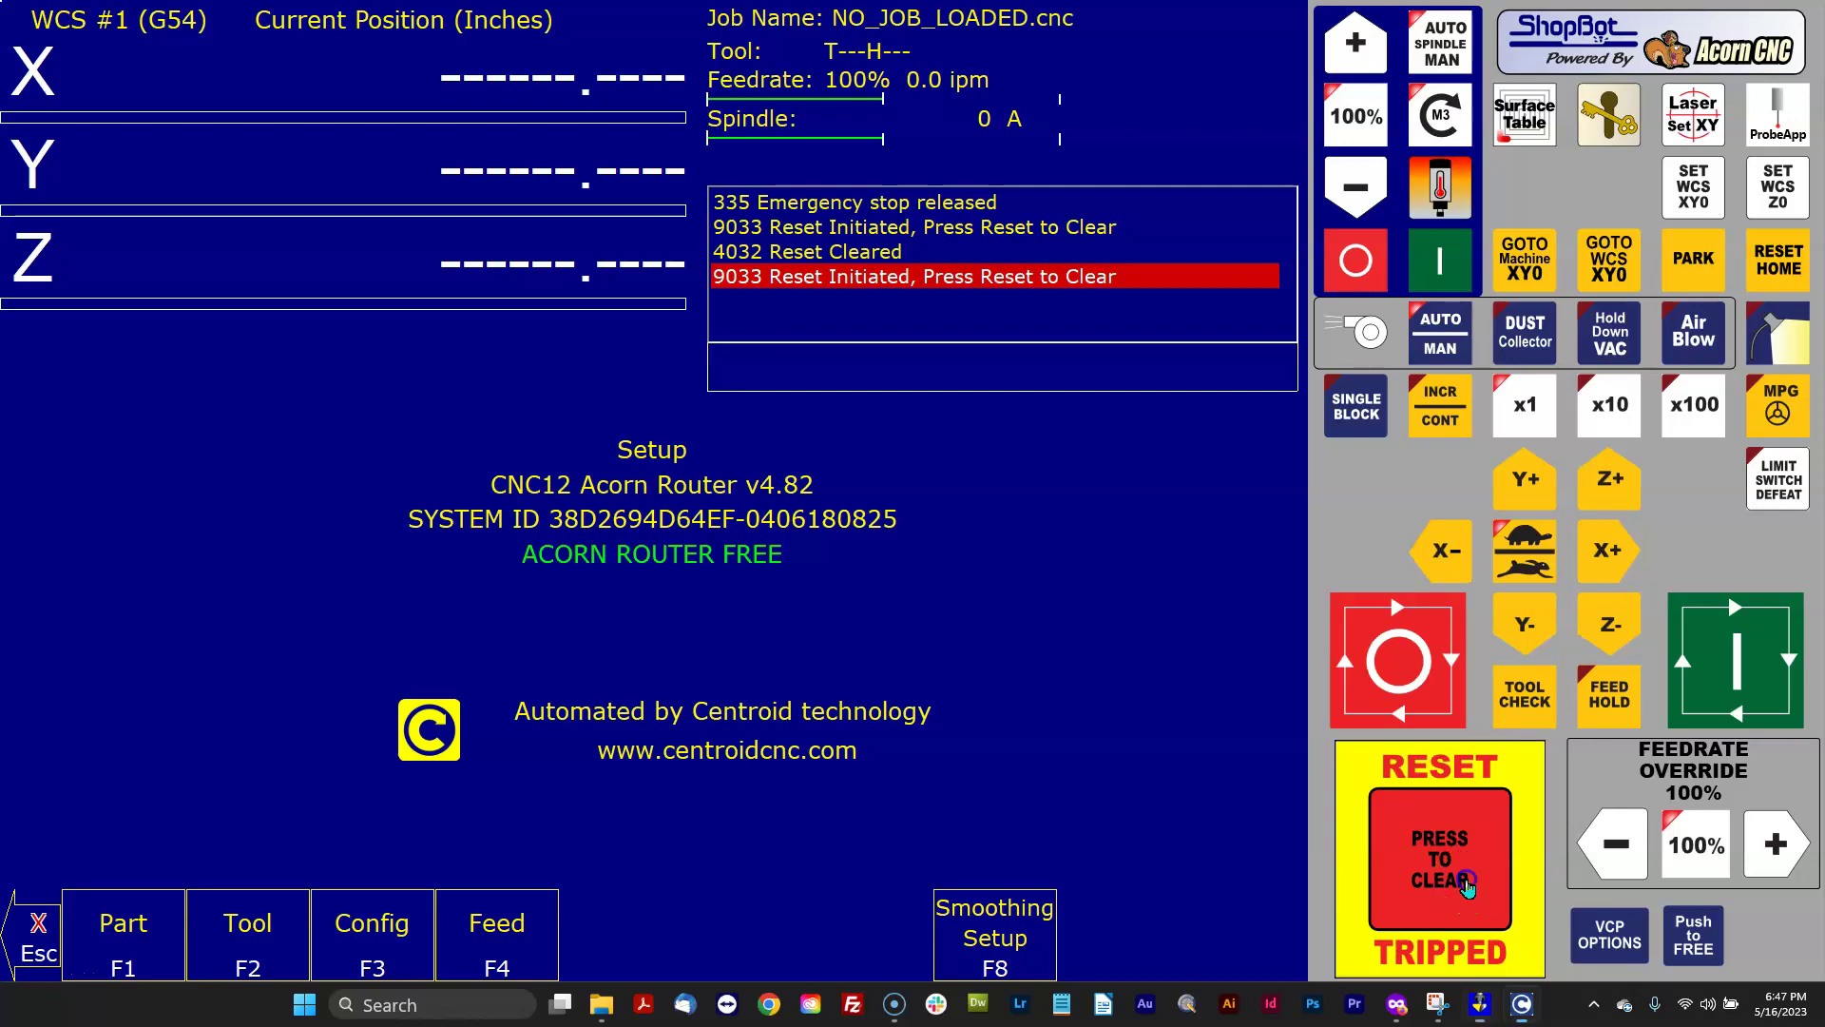
{"action": "left_click", "coordinate": [1468, 884]}
{"action": "left_click", "coordinate": [1469, 884]}
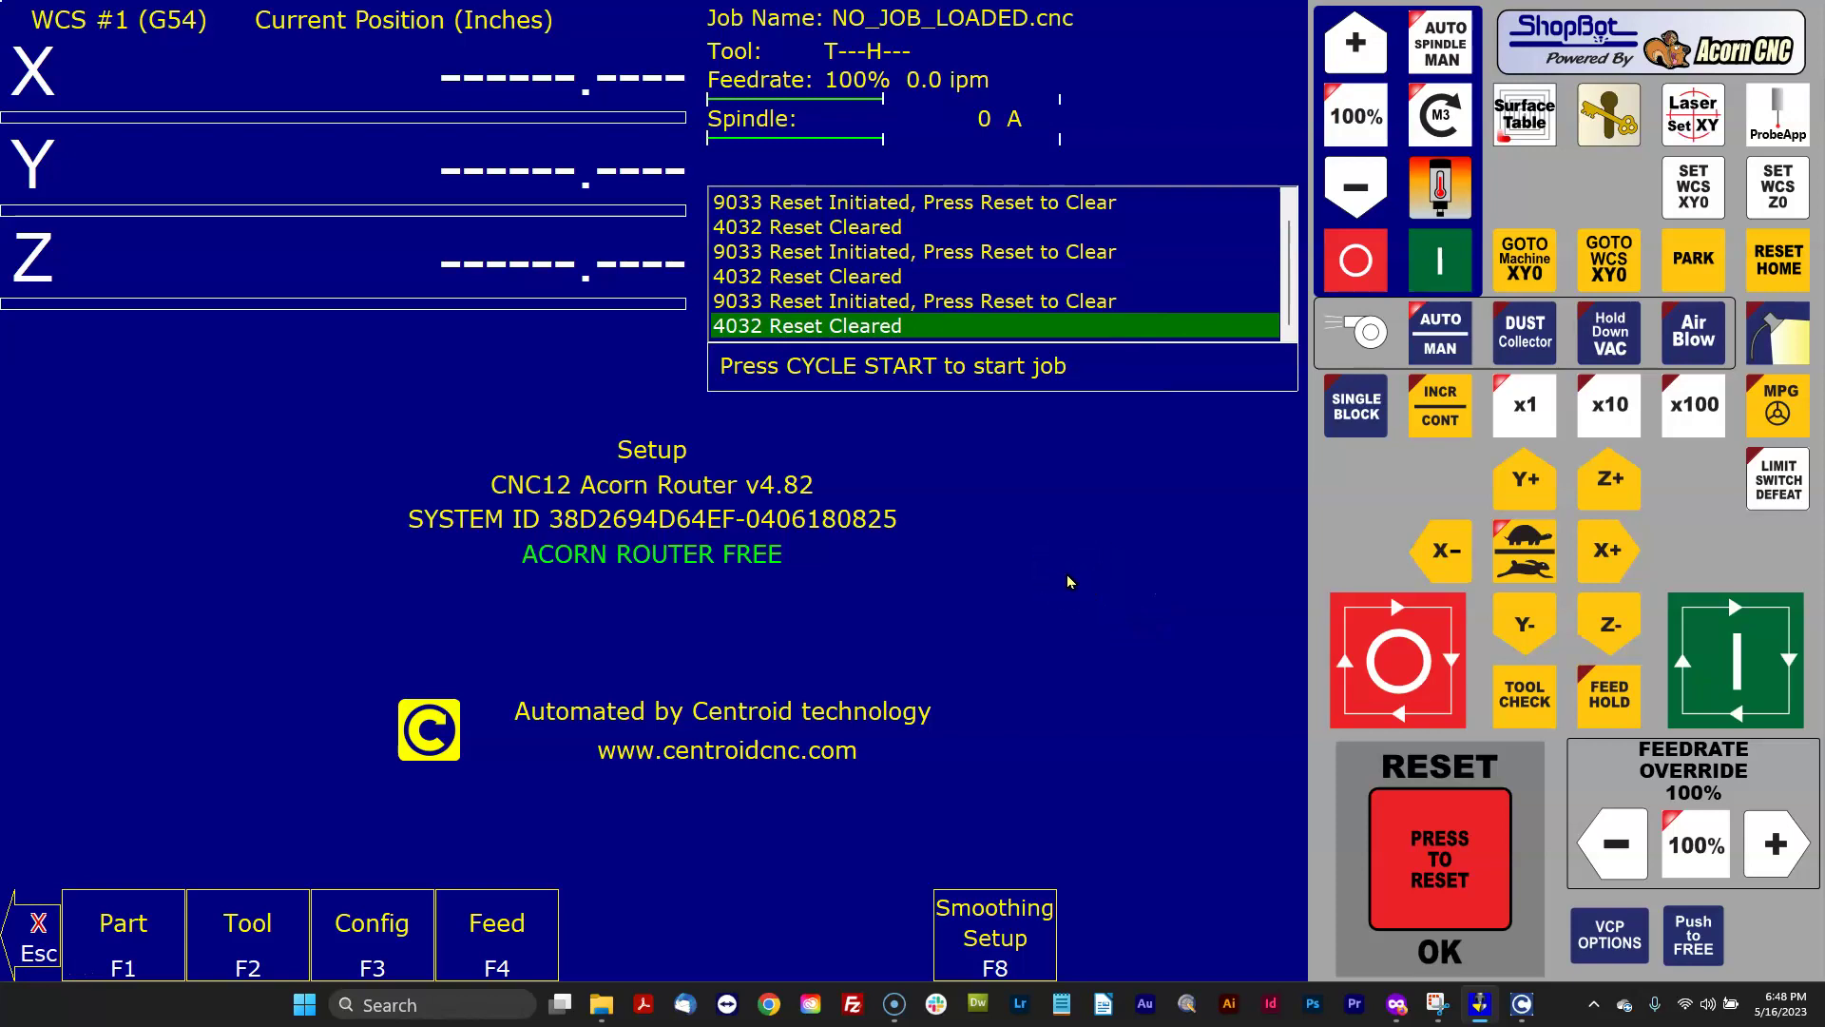
Step: Switch to the web browser, maximize it and open the CNC Software Downloads page from the Centroid site's Tech Support section
{"action": "left_click_drag", "start_coordinate": [0, 646], "coordinate": [962, 116]}
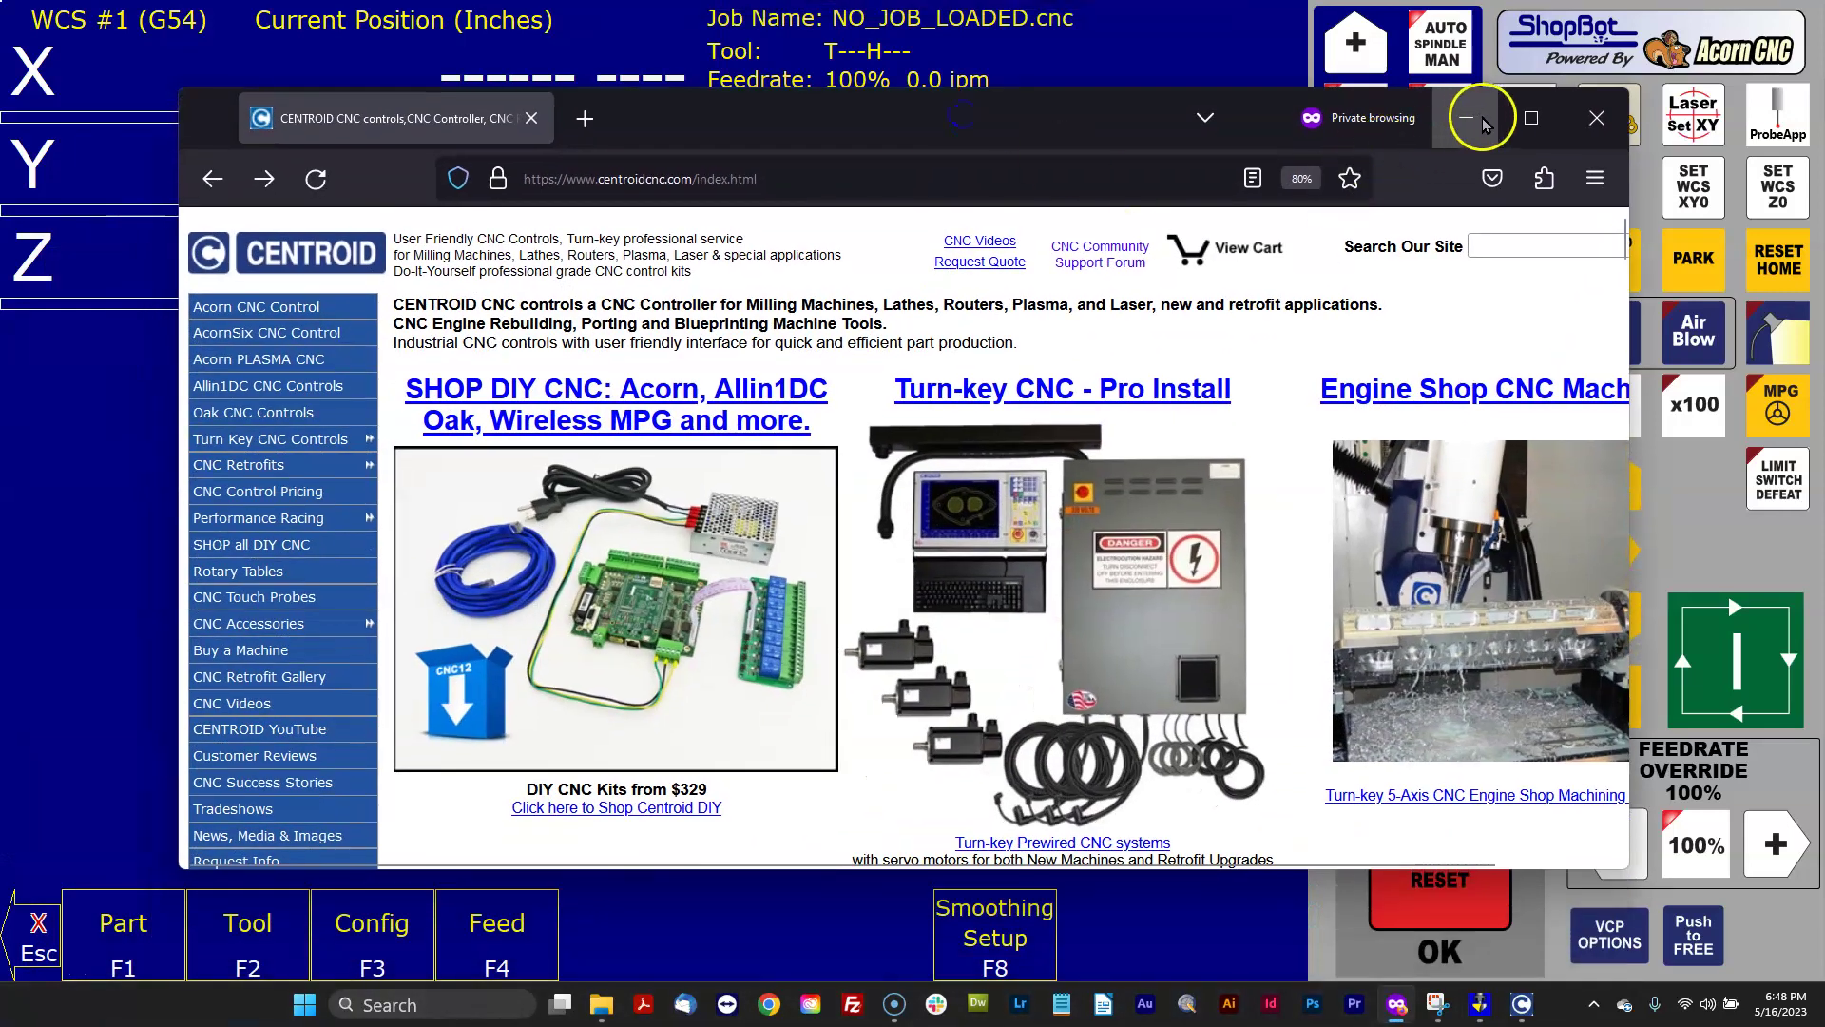
{"action": "left_click", "coordinate": [1530, 118]}
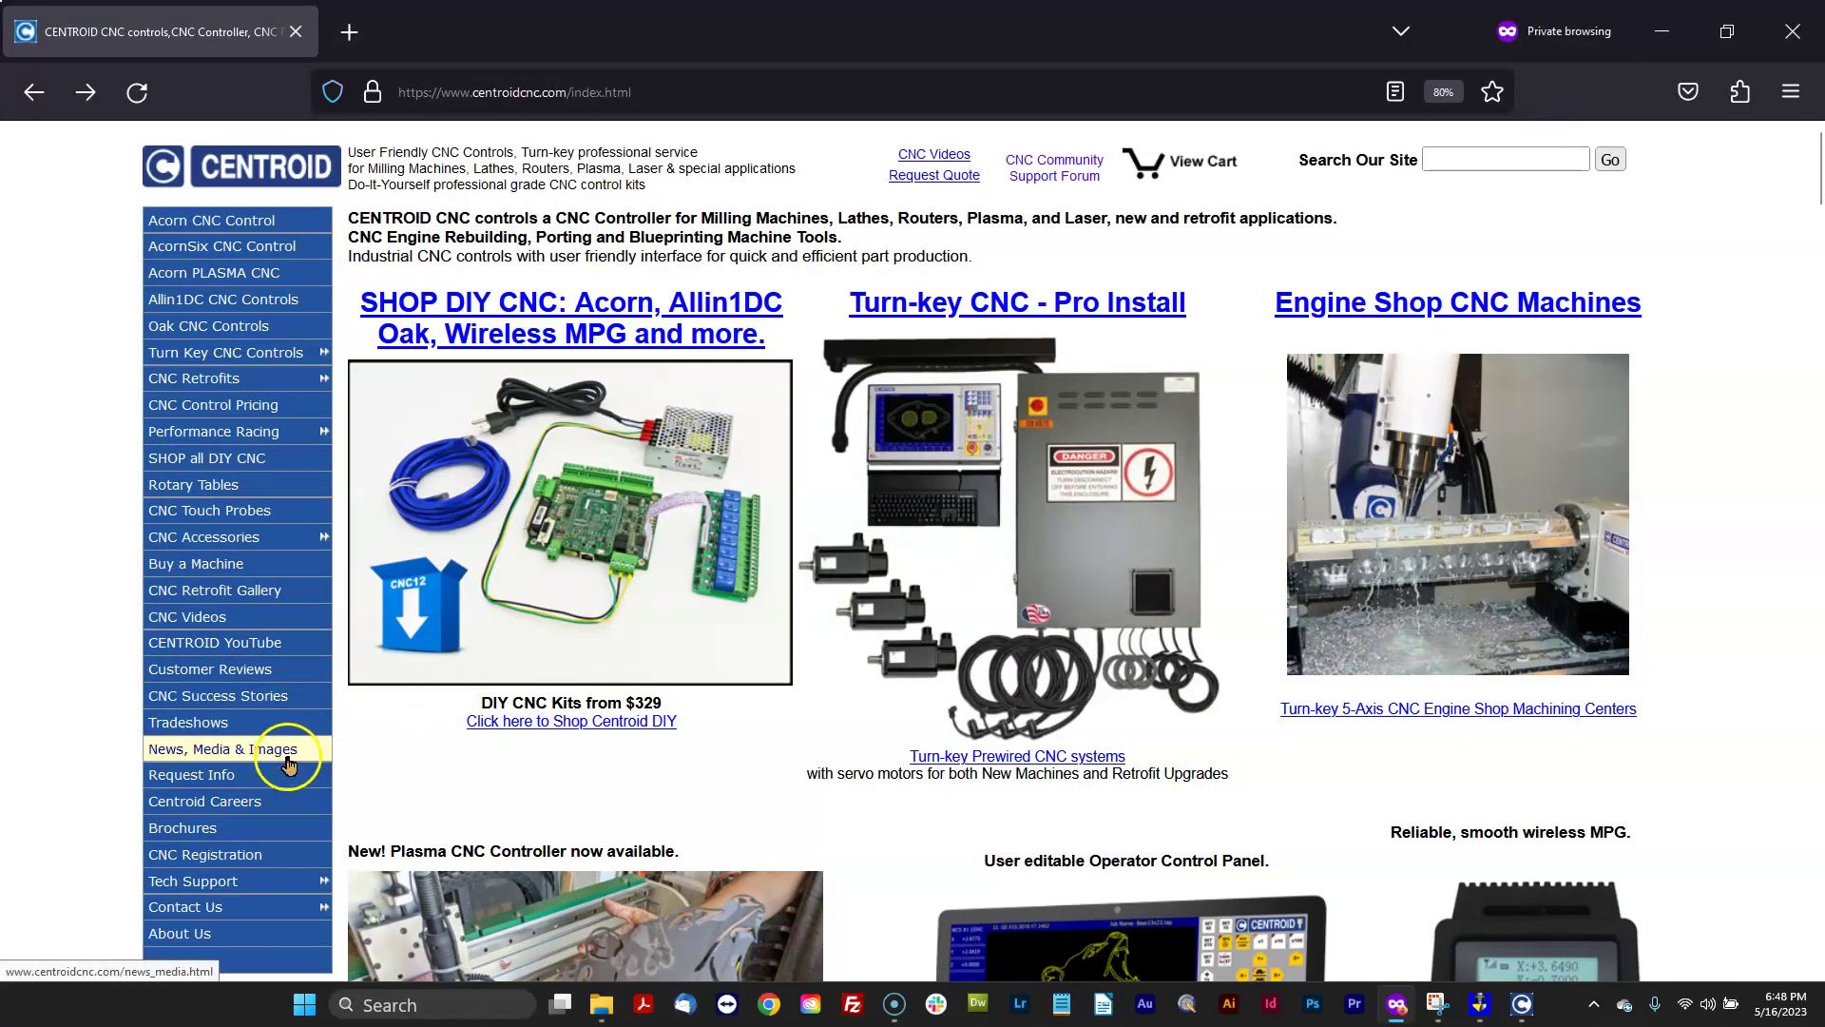
{"action": "mouse_move", "coordinate": [235, 884]}
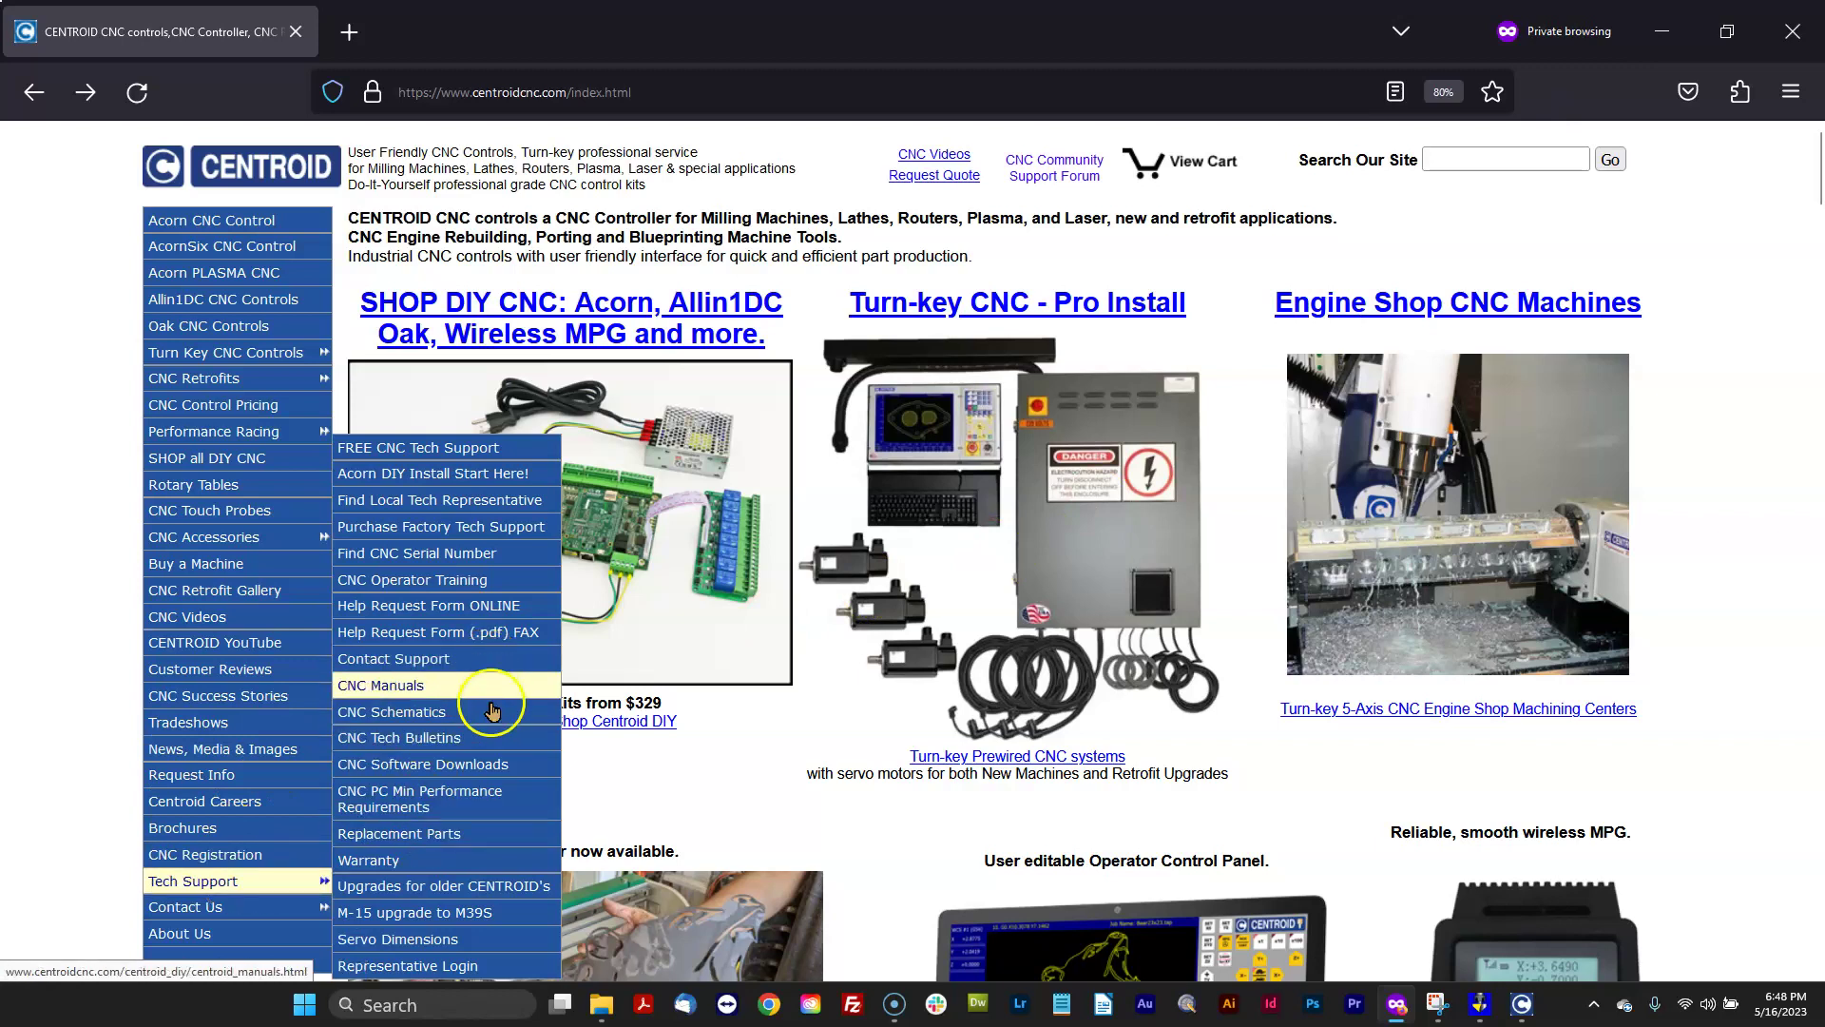
{"action": "left_click", "coordinate": [499, 774]}
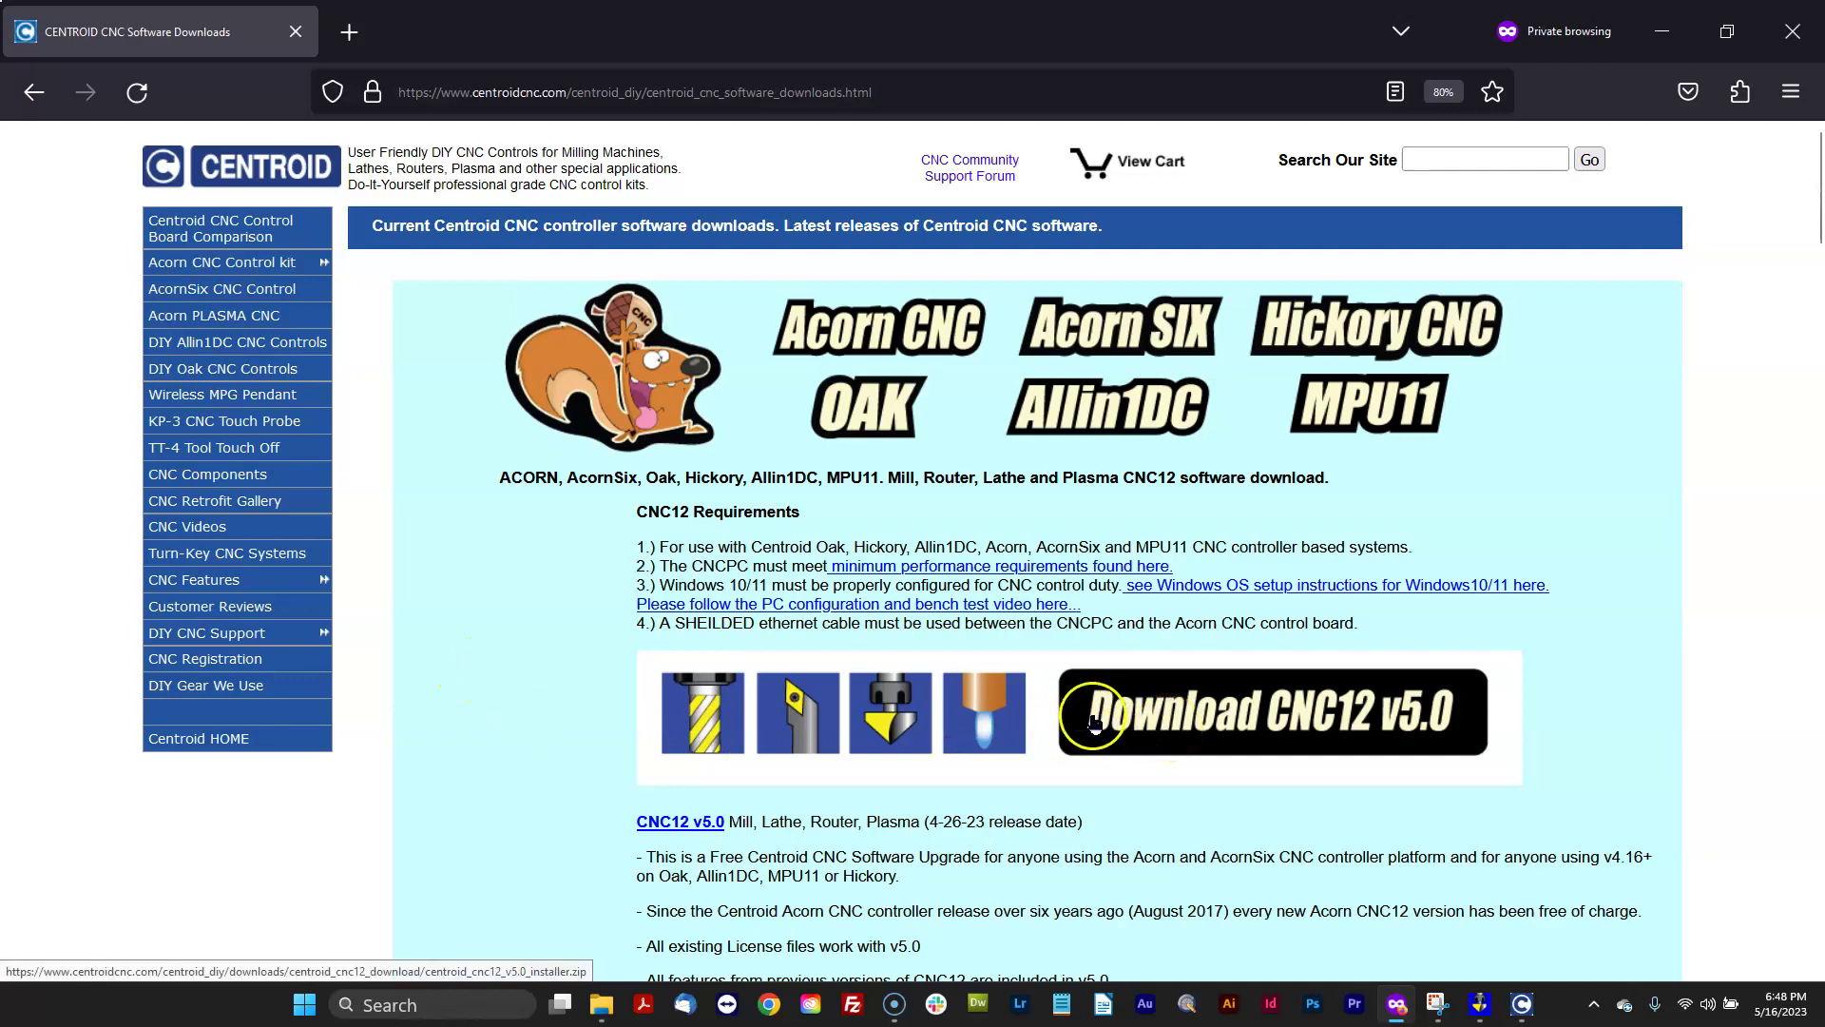
{"action": "left_click", "coordinate": [514, 703]}
{"action": "scroll", "coordinate": [516, 709], "scroll_direction": "down", "scroll_amount": 2}
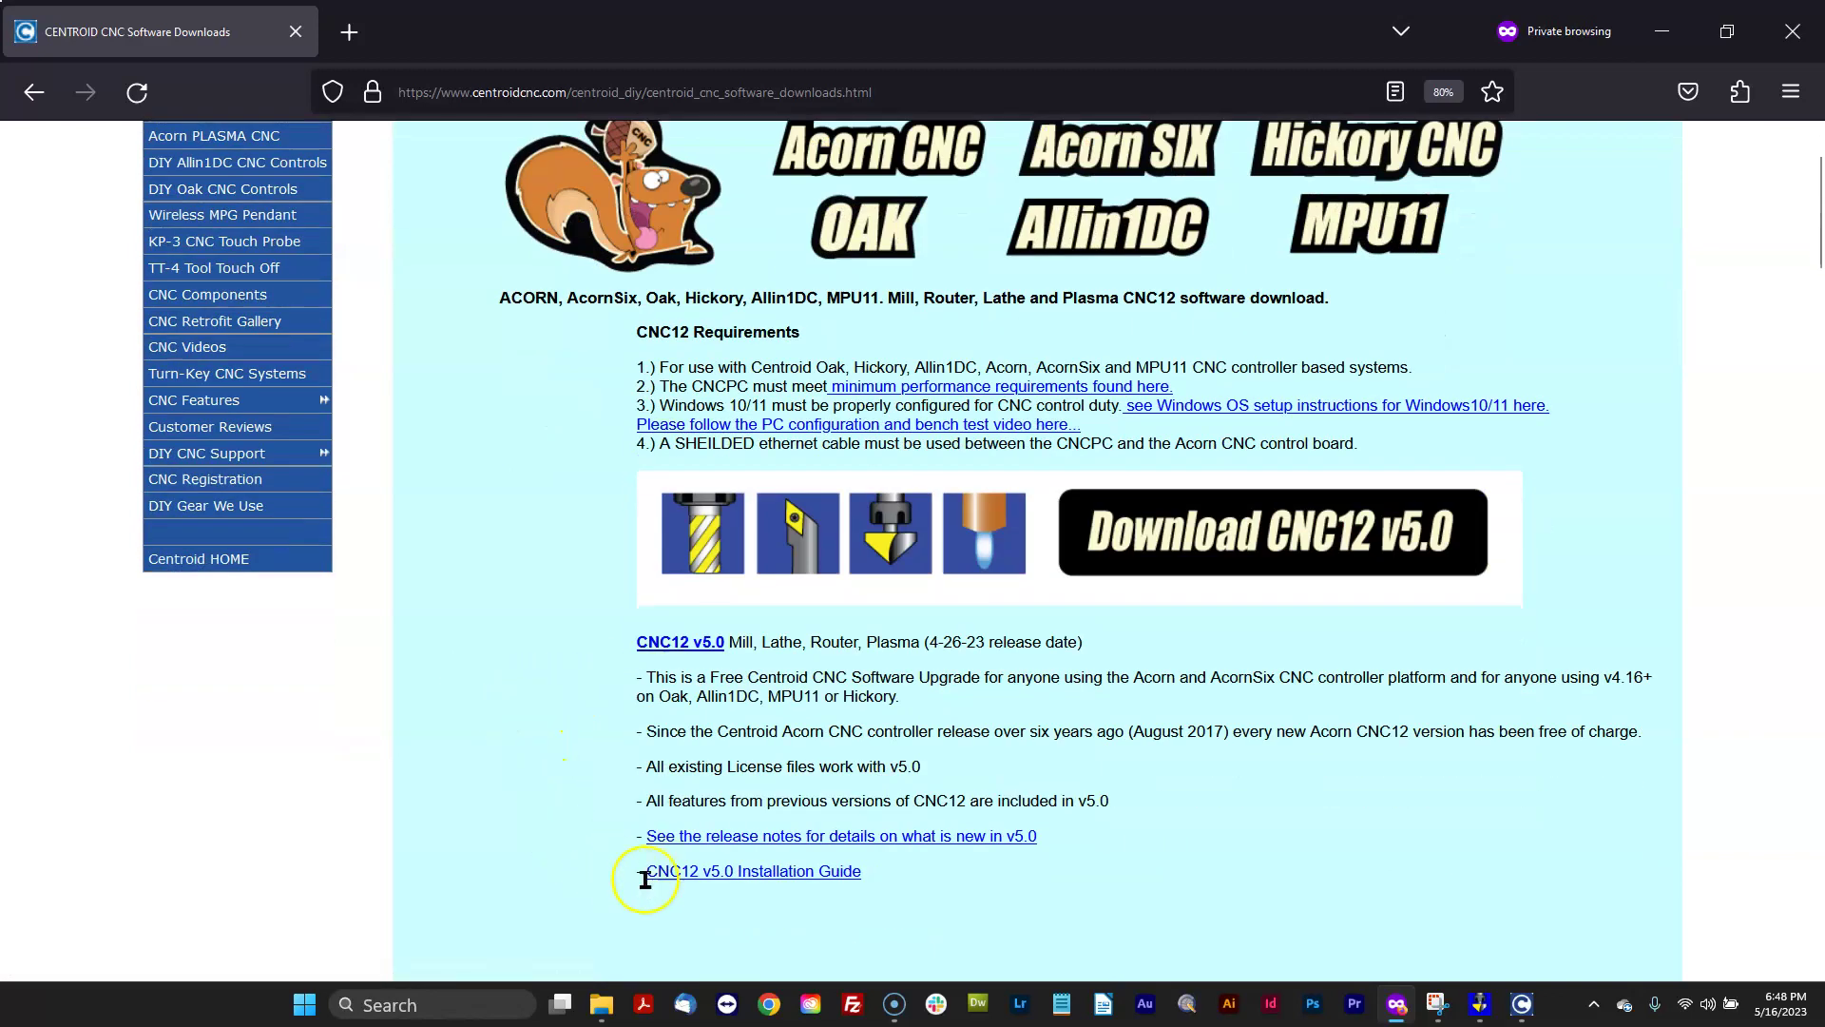
Step: Open the CNC12 v5.0 release notes and read through the changes on pages 1 and 2
{"action": "left_click", "coordinate": [1004, 836]}
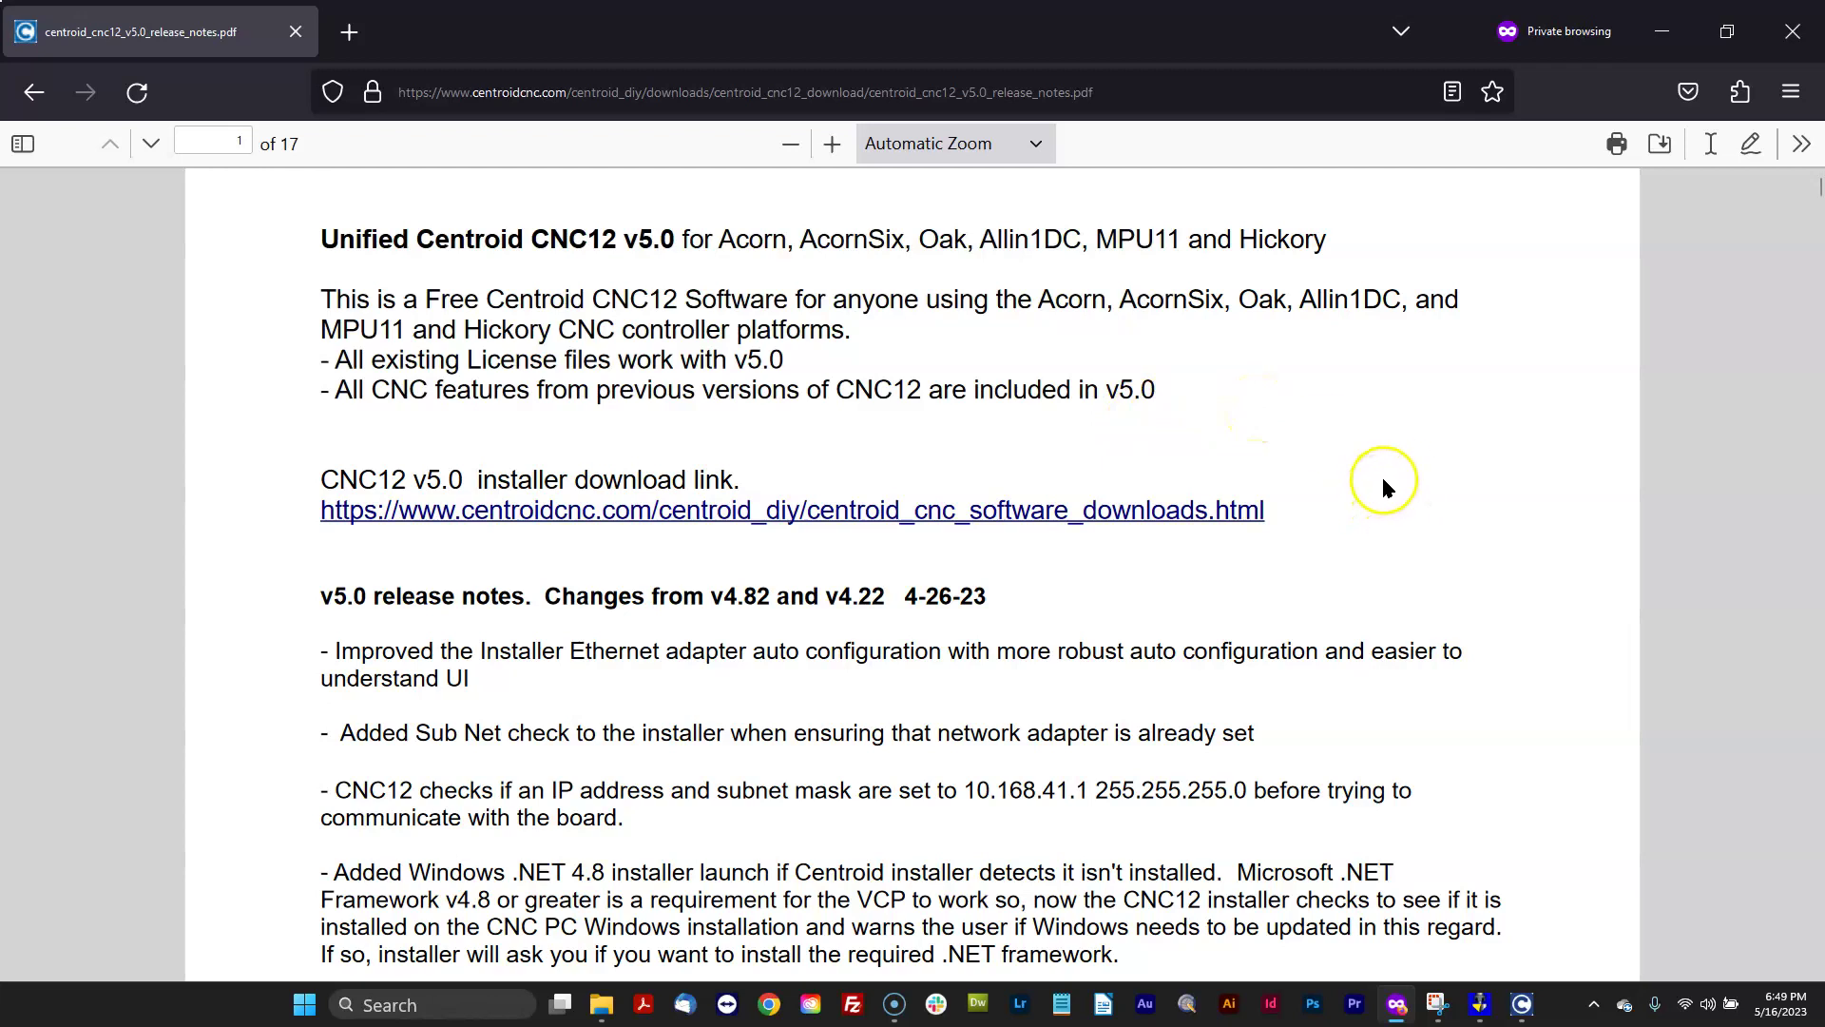
{"action": "scroll", "coordinate": [1383, 480], "scroll_direction": "down", "scroll_amount": 2}
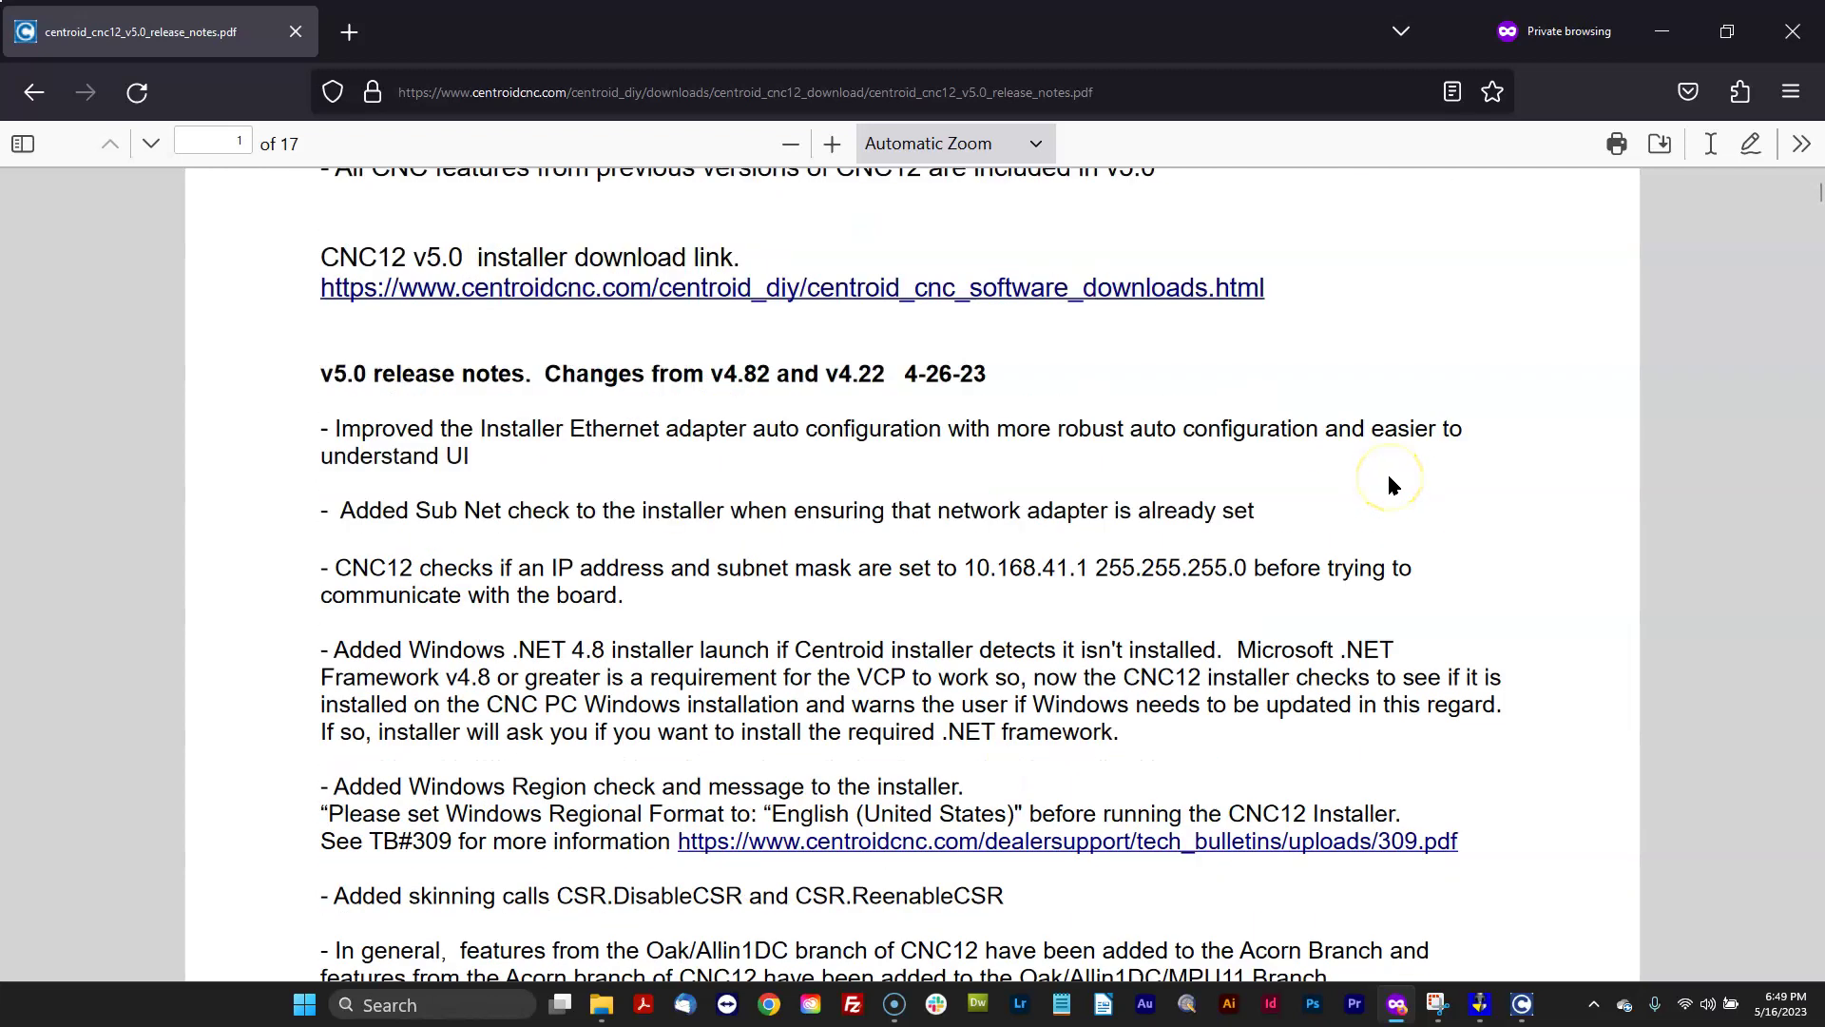
{"action": "scroll", "coordinate": [1382, 480], "scroll_direction": "down", "scroll_amount": 15}
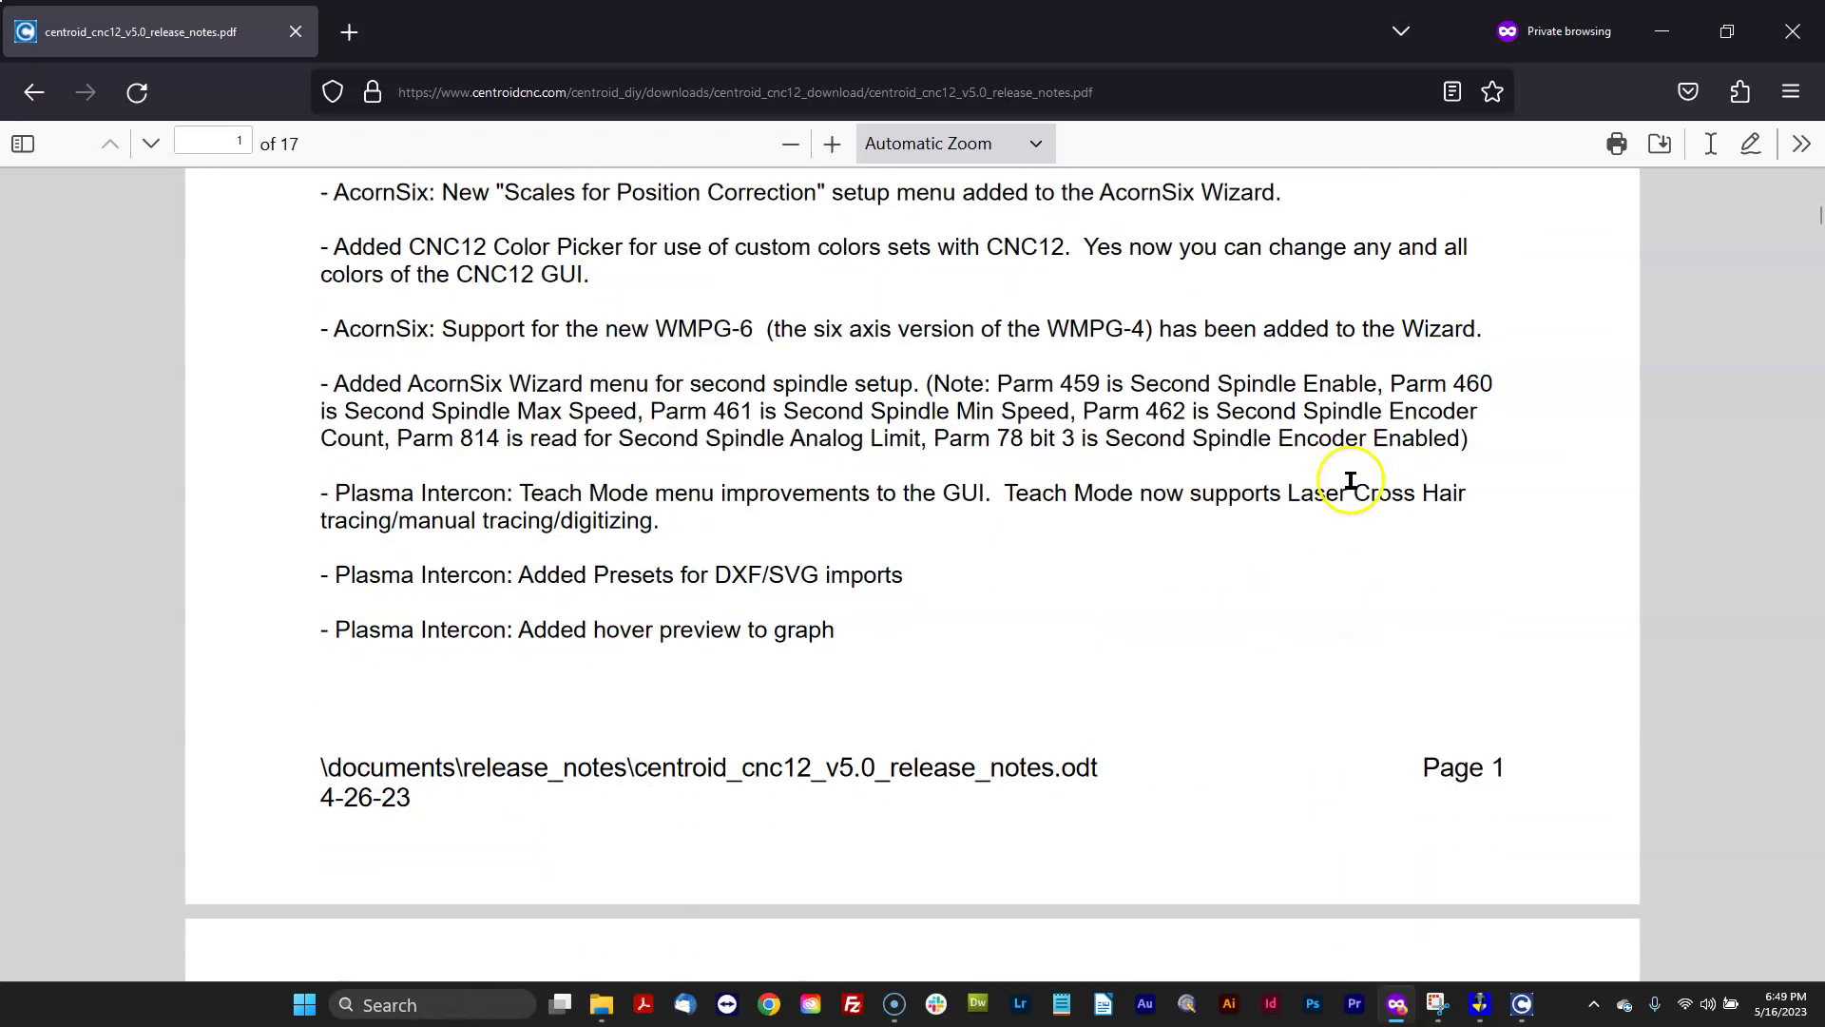
{"action": "scroll", "coordinate": [1350, 487], "scroll_direction": "down", "scroll_amount": 10}
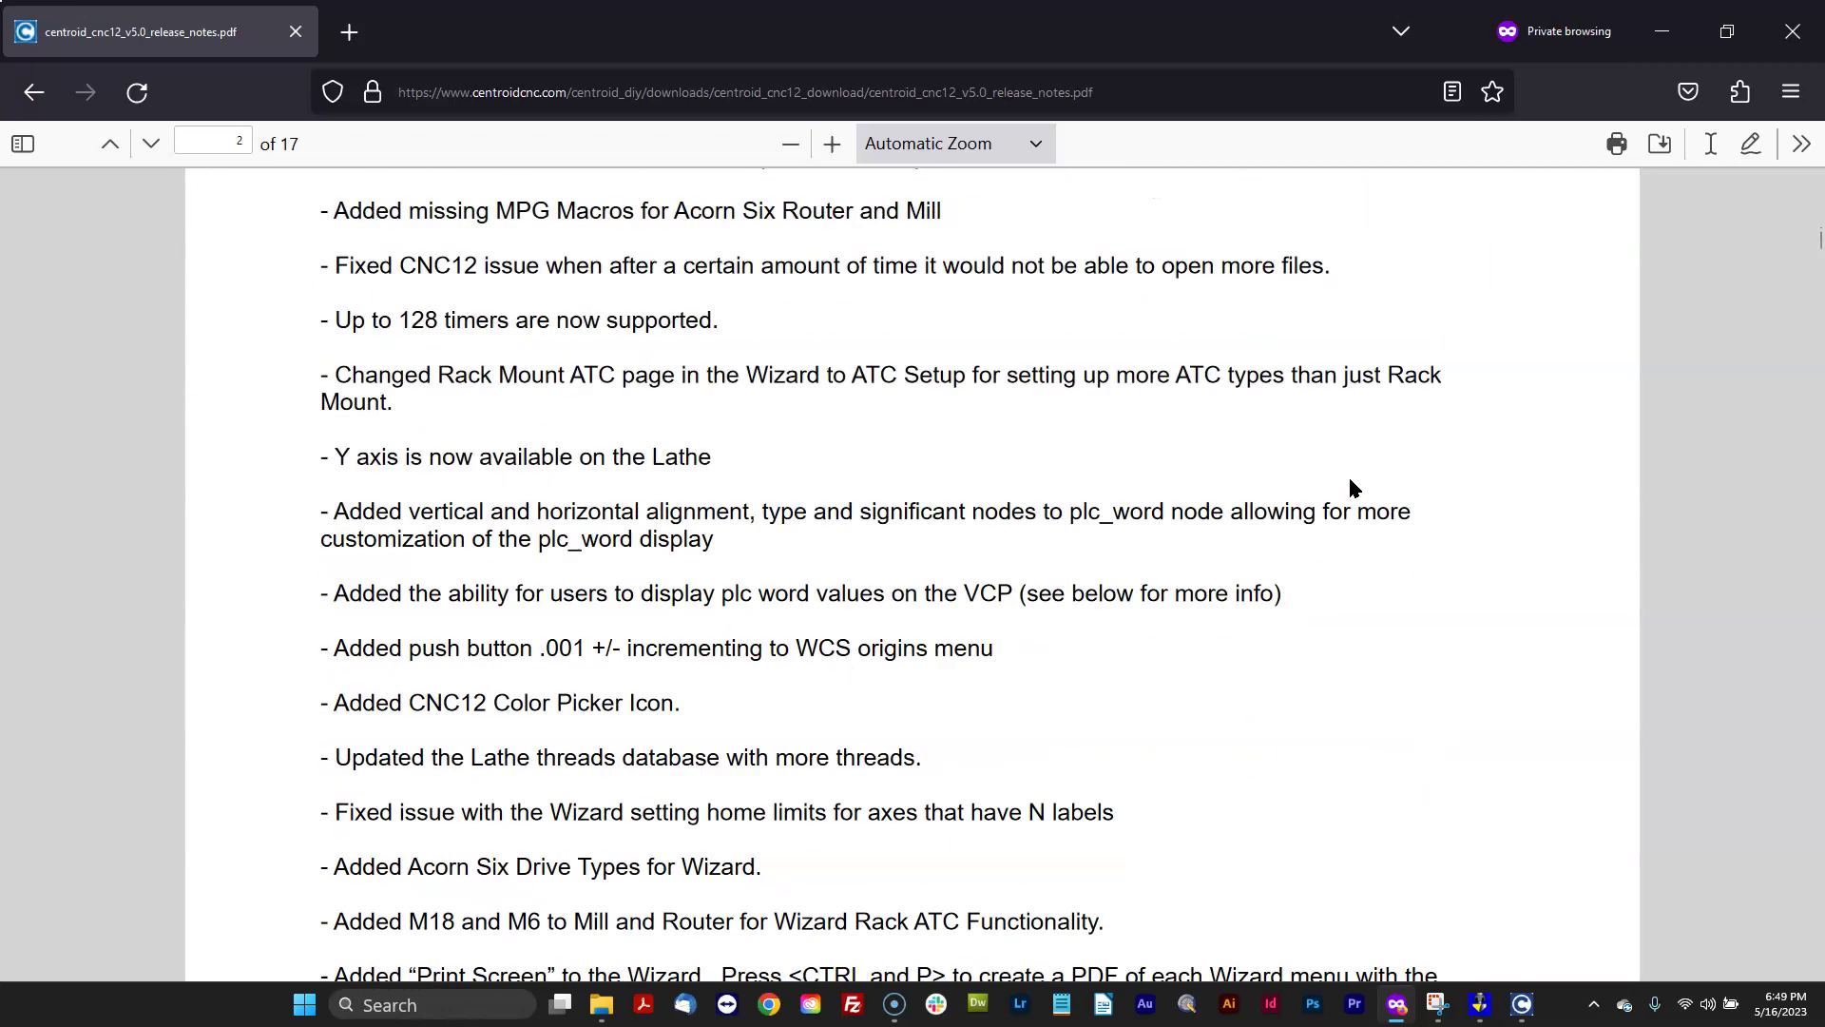
{"action": "scroll", "coordinate": [1353, 487], "scroll_direction": "down", "scroll_amount": 4}
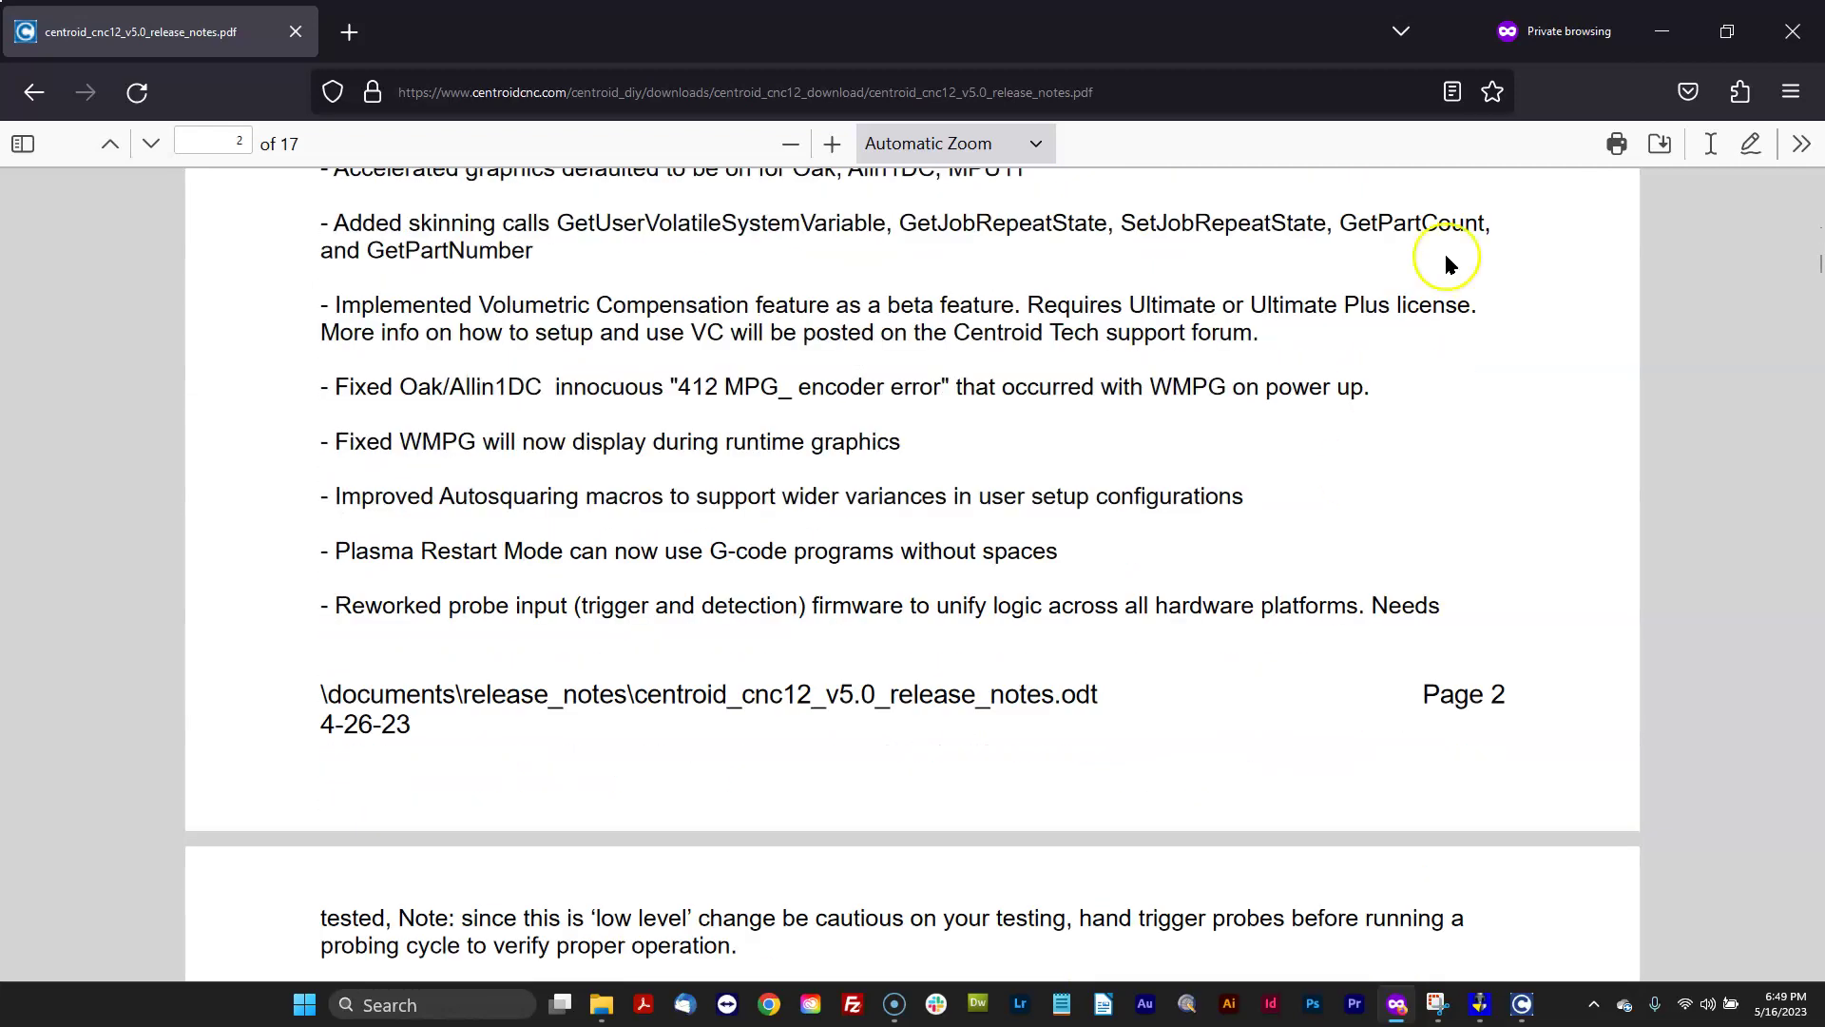
Step: Switch to CNC12 and leave the Setup screen for the main screen
{"action": "left_click", "coordinate": [1662, 31]}
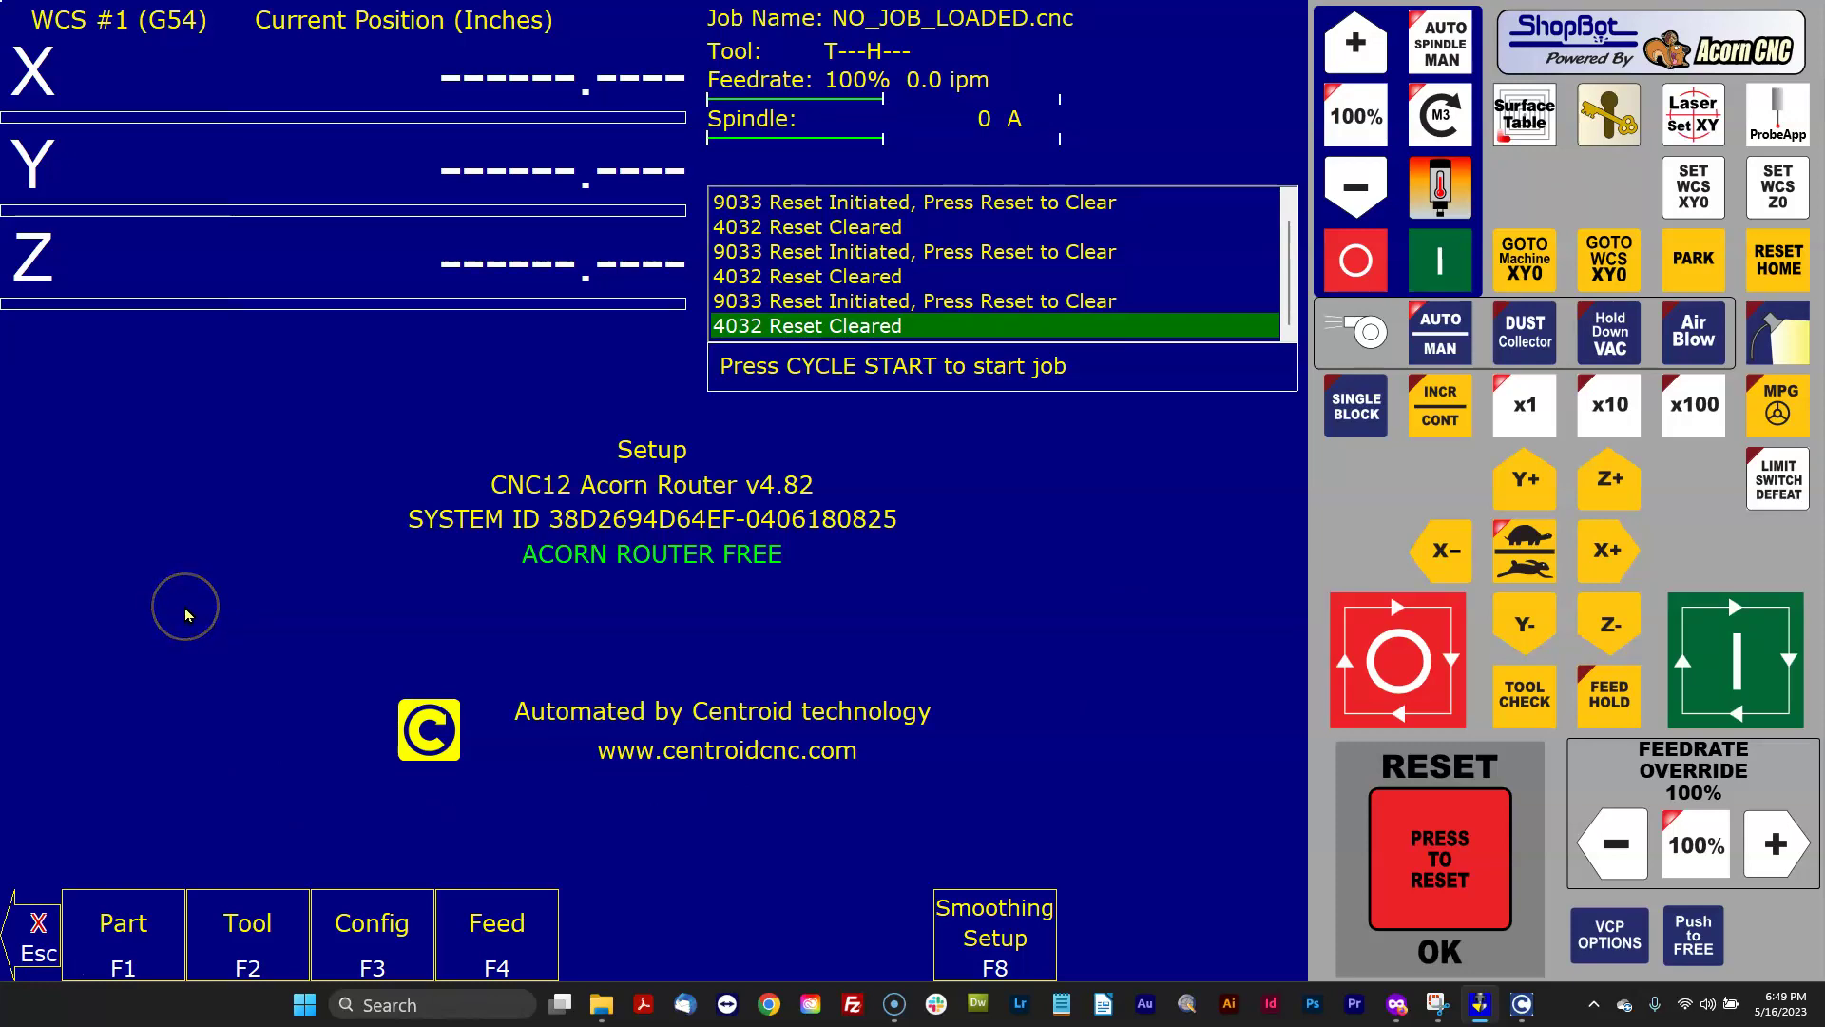
{"action": "left_click", "coordinate": [36, 936]}
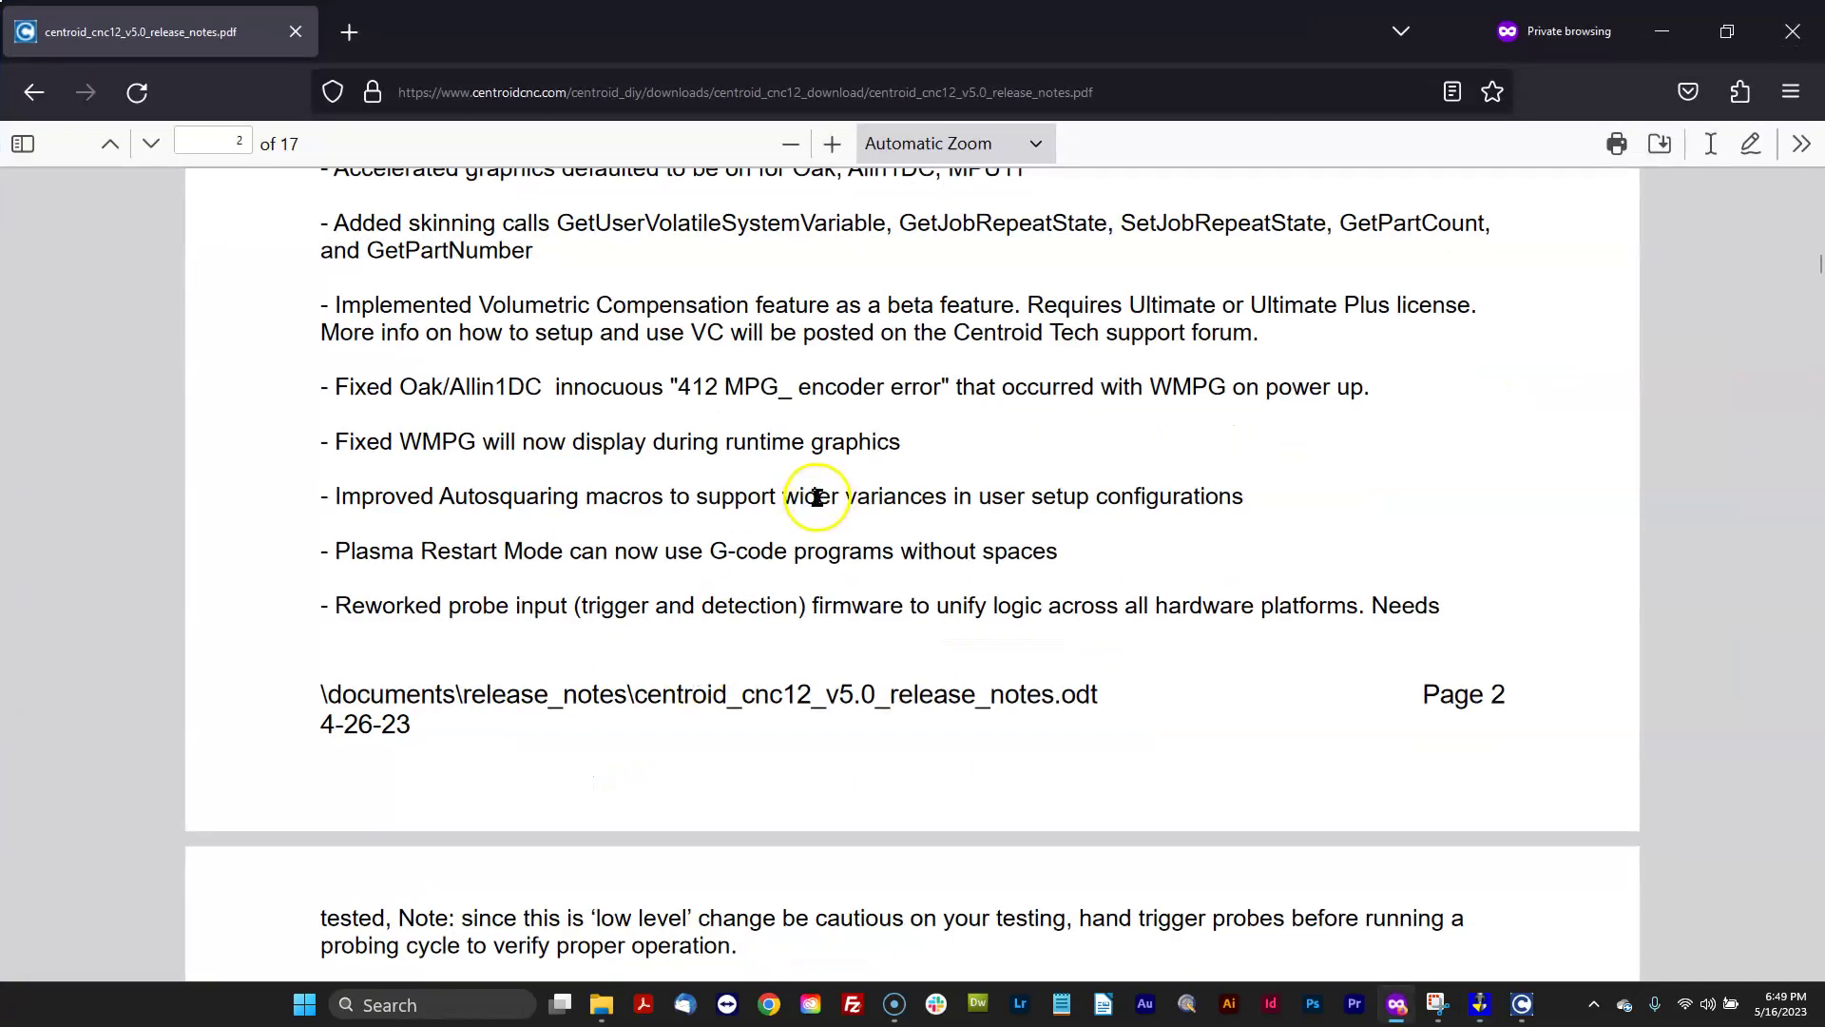
Step: Switch back to the browser and review the v5.0 release notes on pages 3 to 5, then return to page 2
{"action": "scroll", "coordinate": [820, 494], "scroll_direction": "down", "scroll_amount": 6}
{"action": "scroll", "coordinate": [828, 497], "scroll_direction": "down", "scroll_amount": 3}
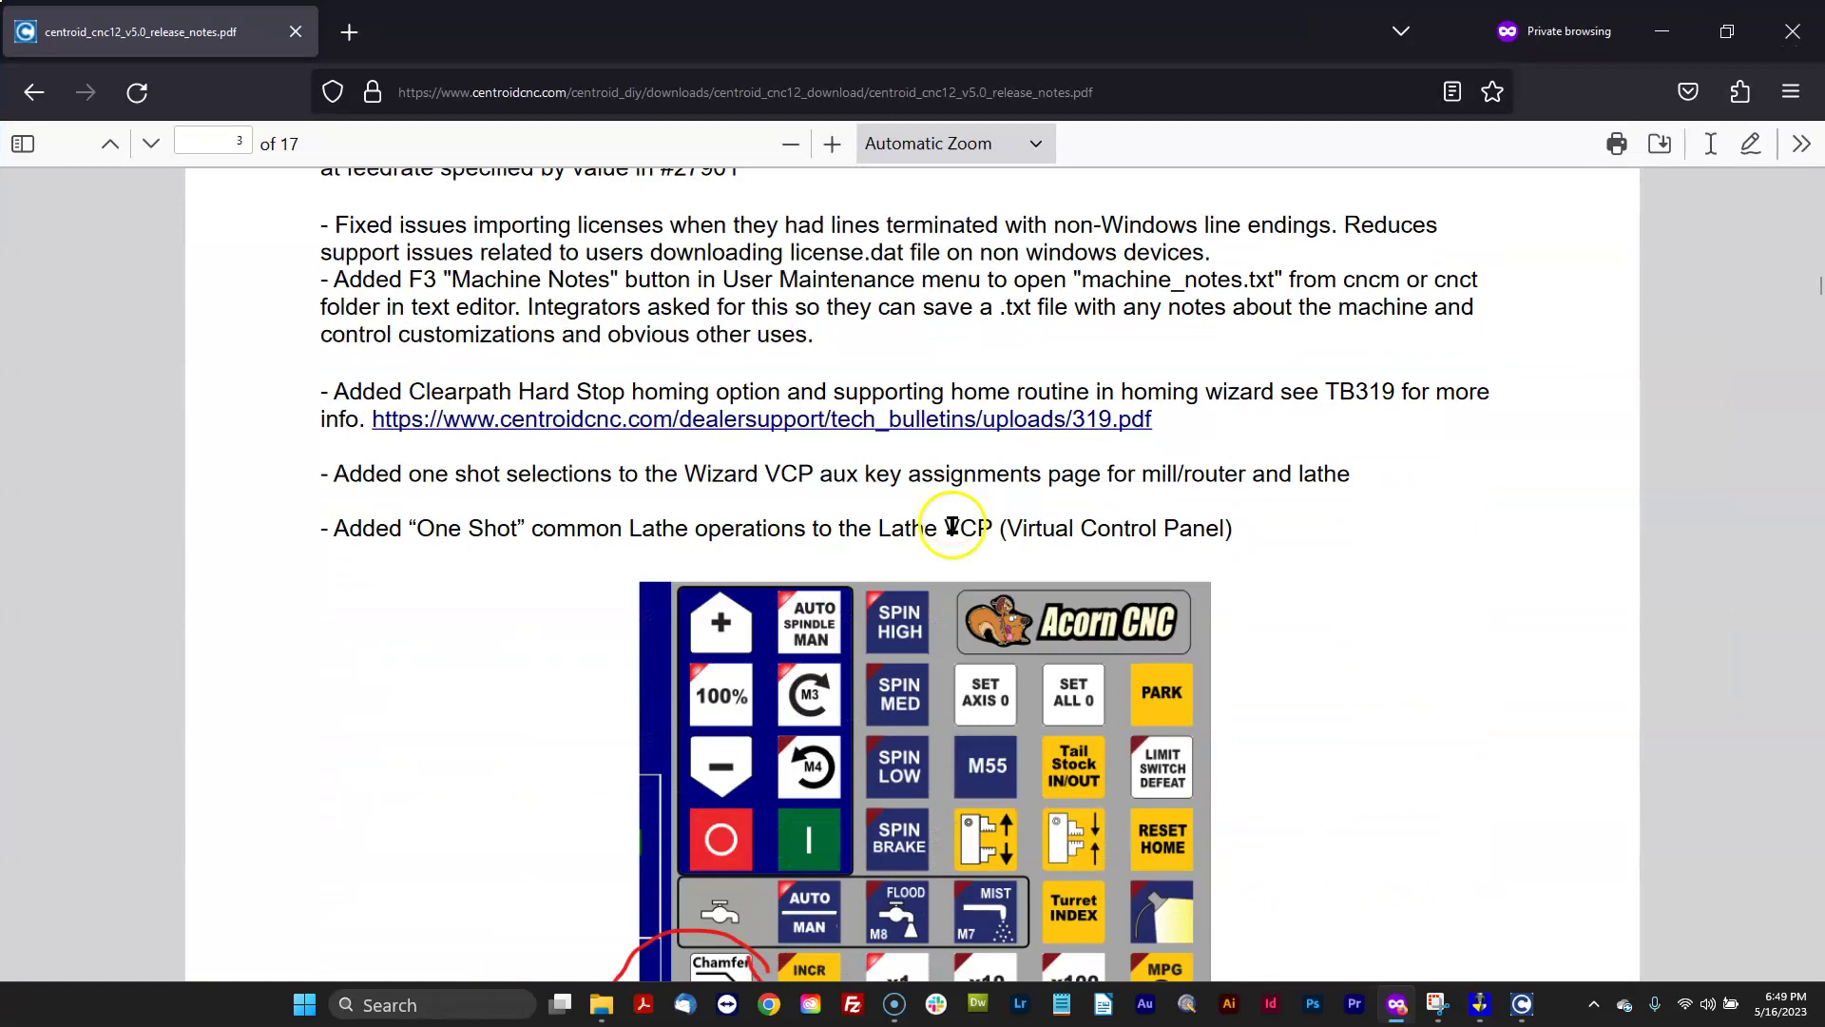
{"action": "scroll", "coordinate": [953, 527], "scroll_direction": "down", "scroll_amount": 10}
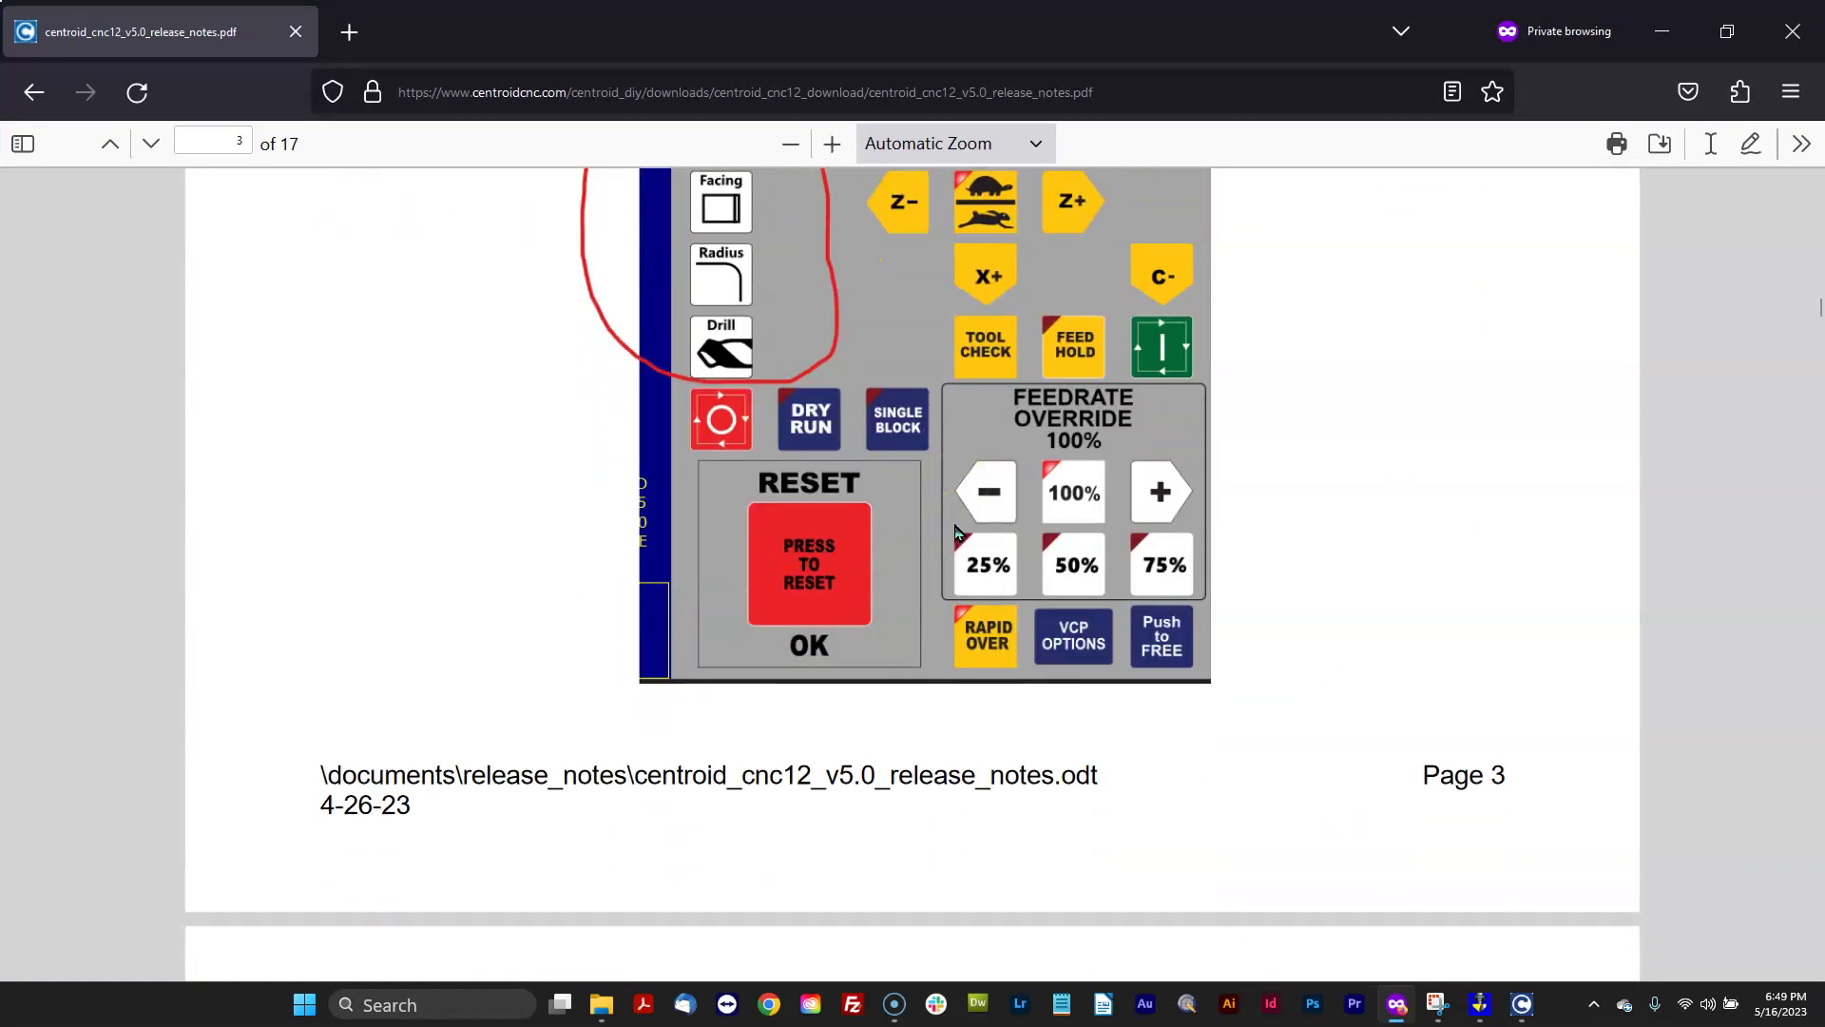
{"action": "scroll", "coordinate": [955, 530], "scroll_direction": "down", "scroll_amount": 7}
{"action": "left_click", "coordinate": [946, 522]}
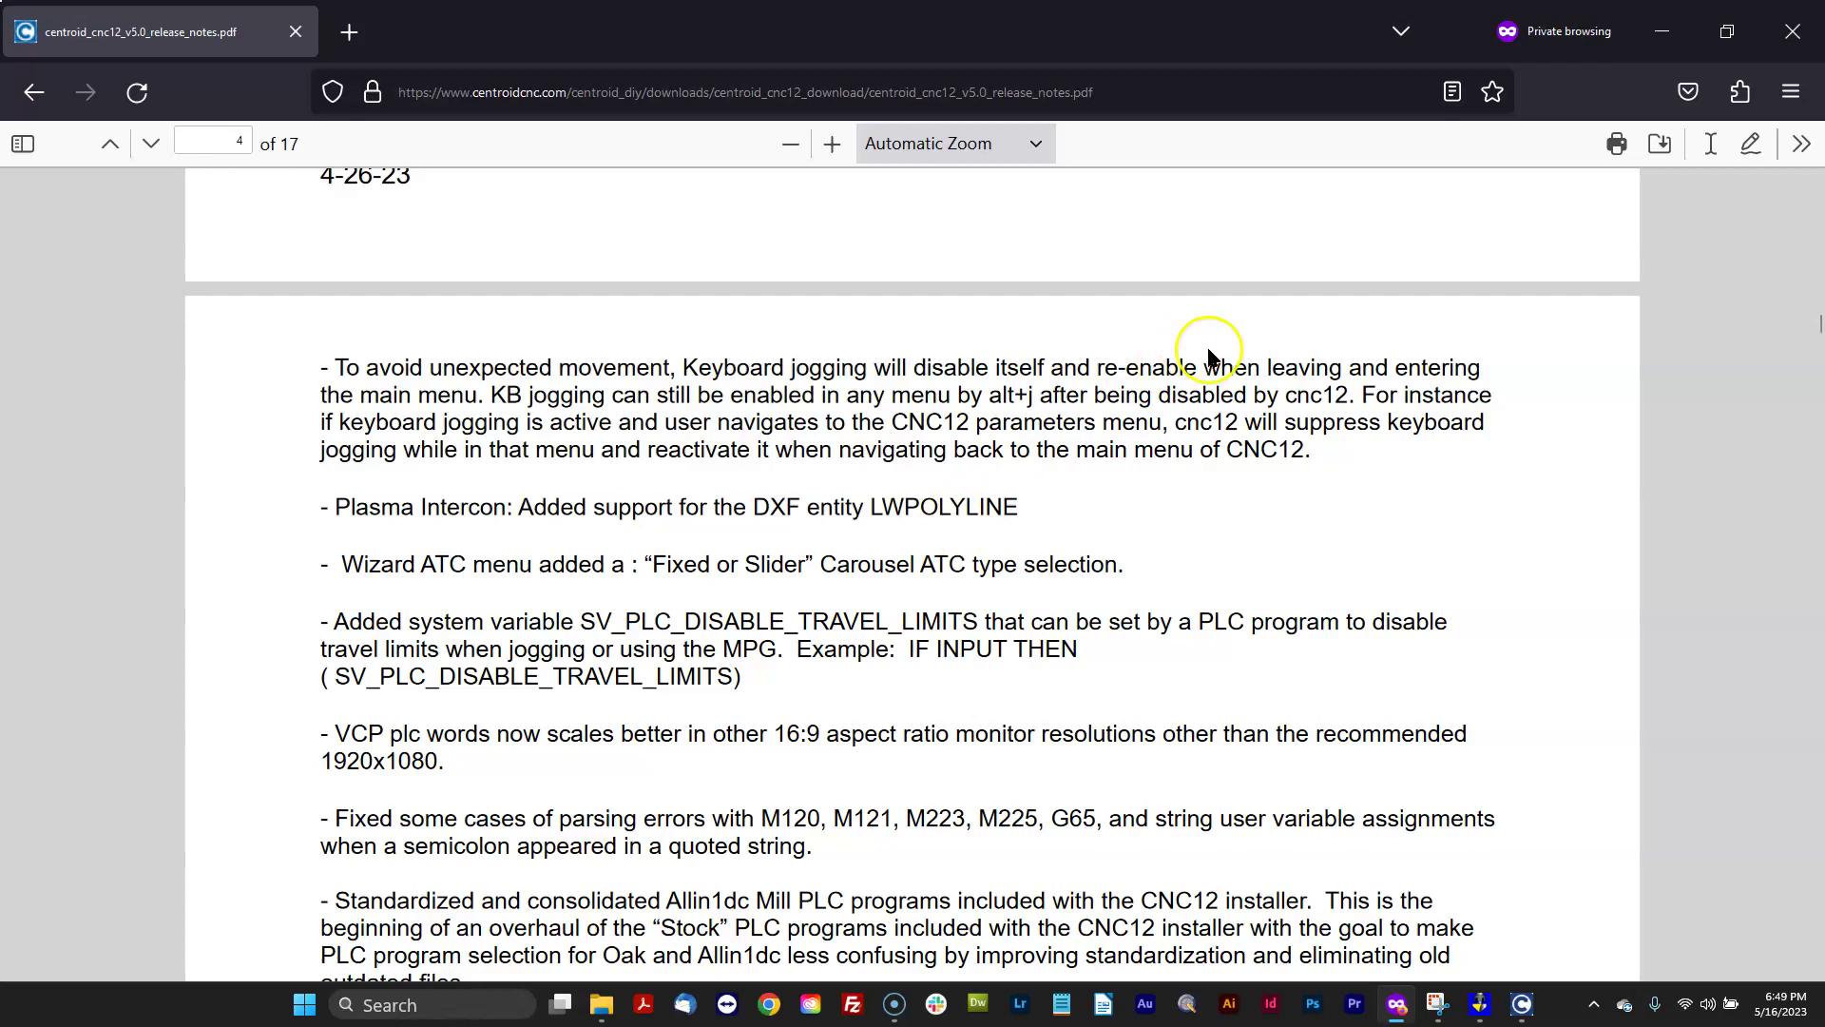
{"action": "scroll", "coordinate": [1274, 620], "scroll_direction": "up", "scroll_amount": 3}
{"action": "scroll", "coordinate": [1264, 622], "scroll_direction": "down", "scroll_amount": 7}
{"action": "scroll", "coordinate": [1264, 625], "scroll_direction": "down", "scroll_amount": 3}
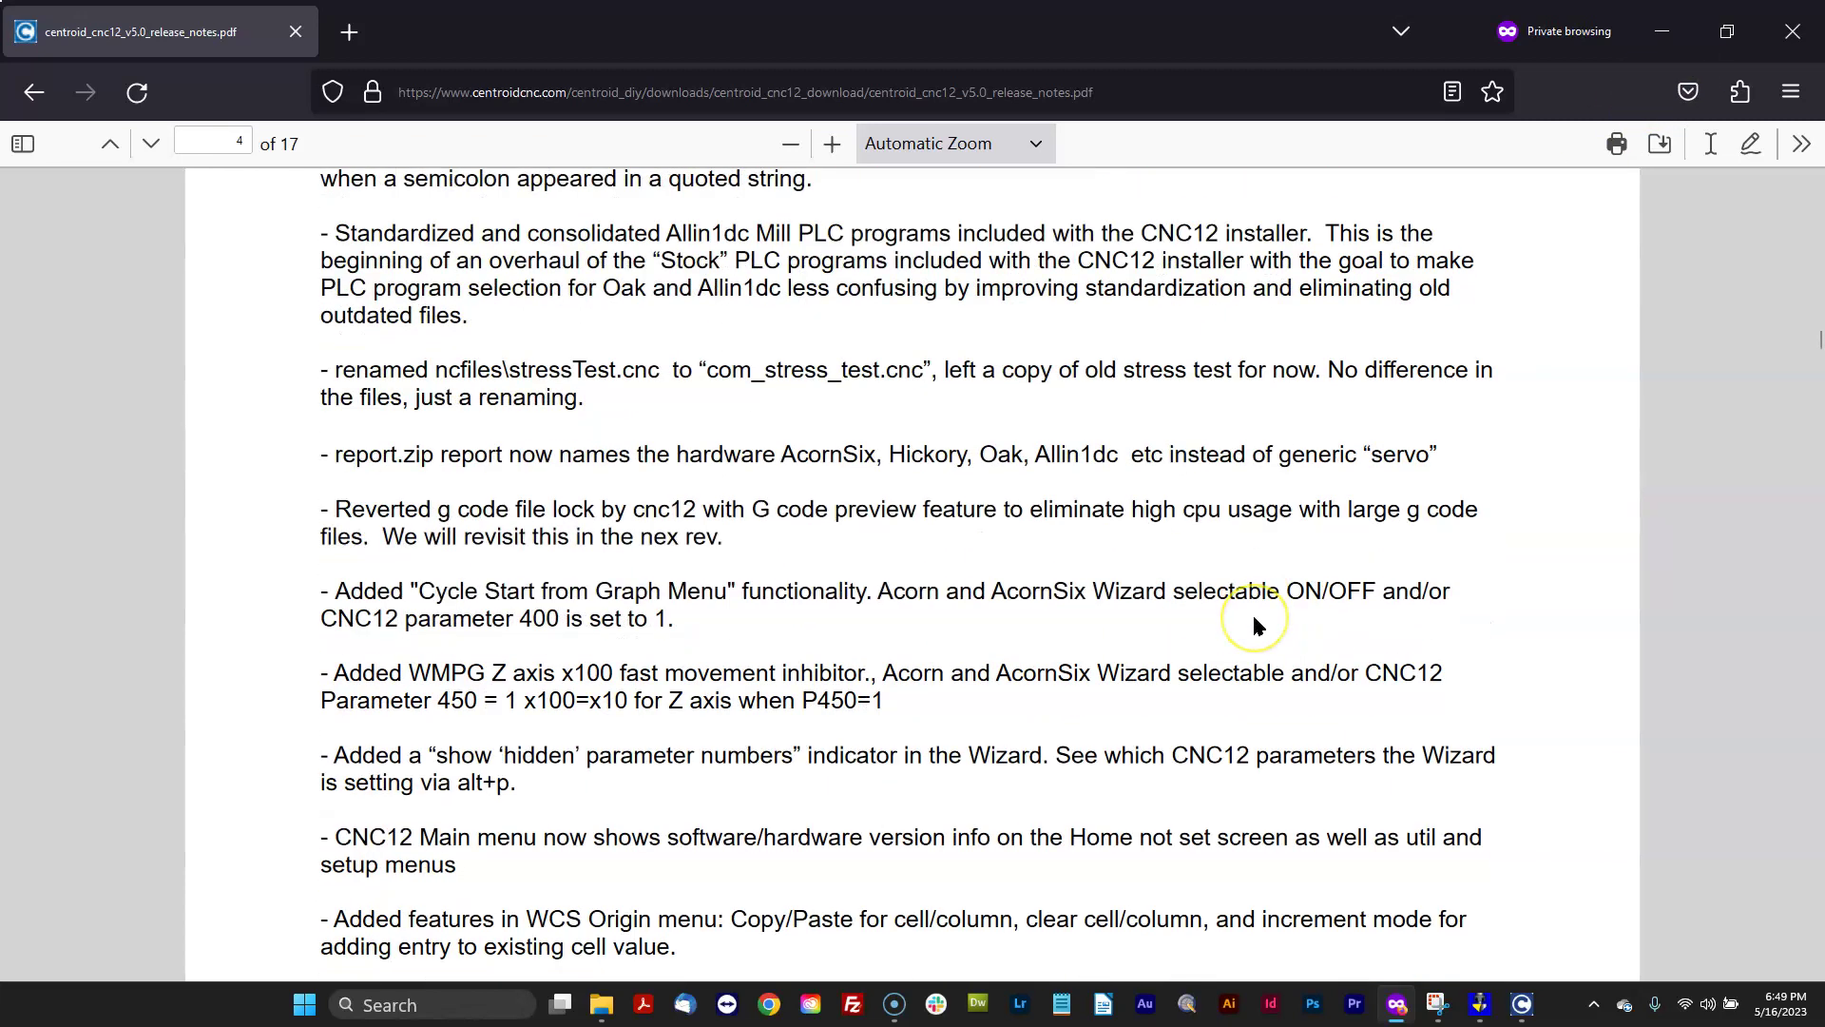
{"action": "scroll", "coordinate": [1181, 595], "scroll_direction": "down", "scroll_amount": 9}
{"action": "scroll", "coordinate": [1183, 592], "scroll_direction": "down", "scroll_amount": 8}
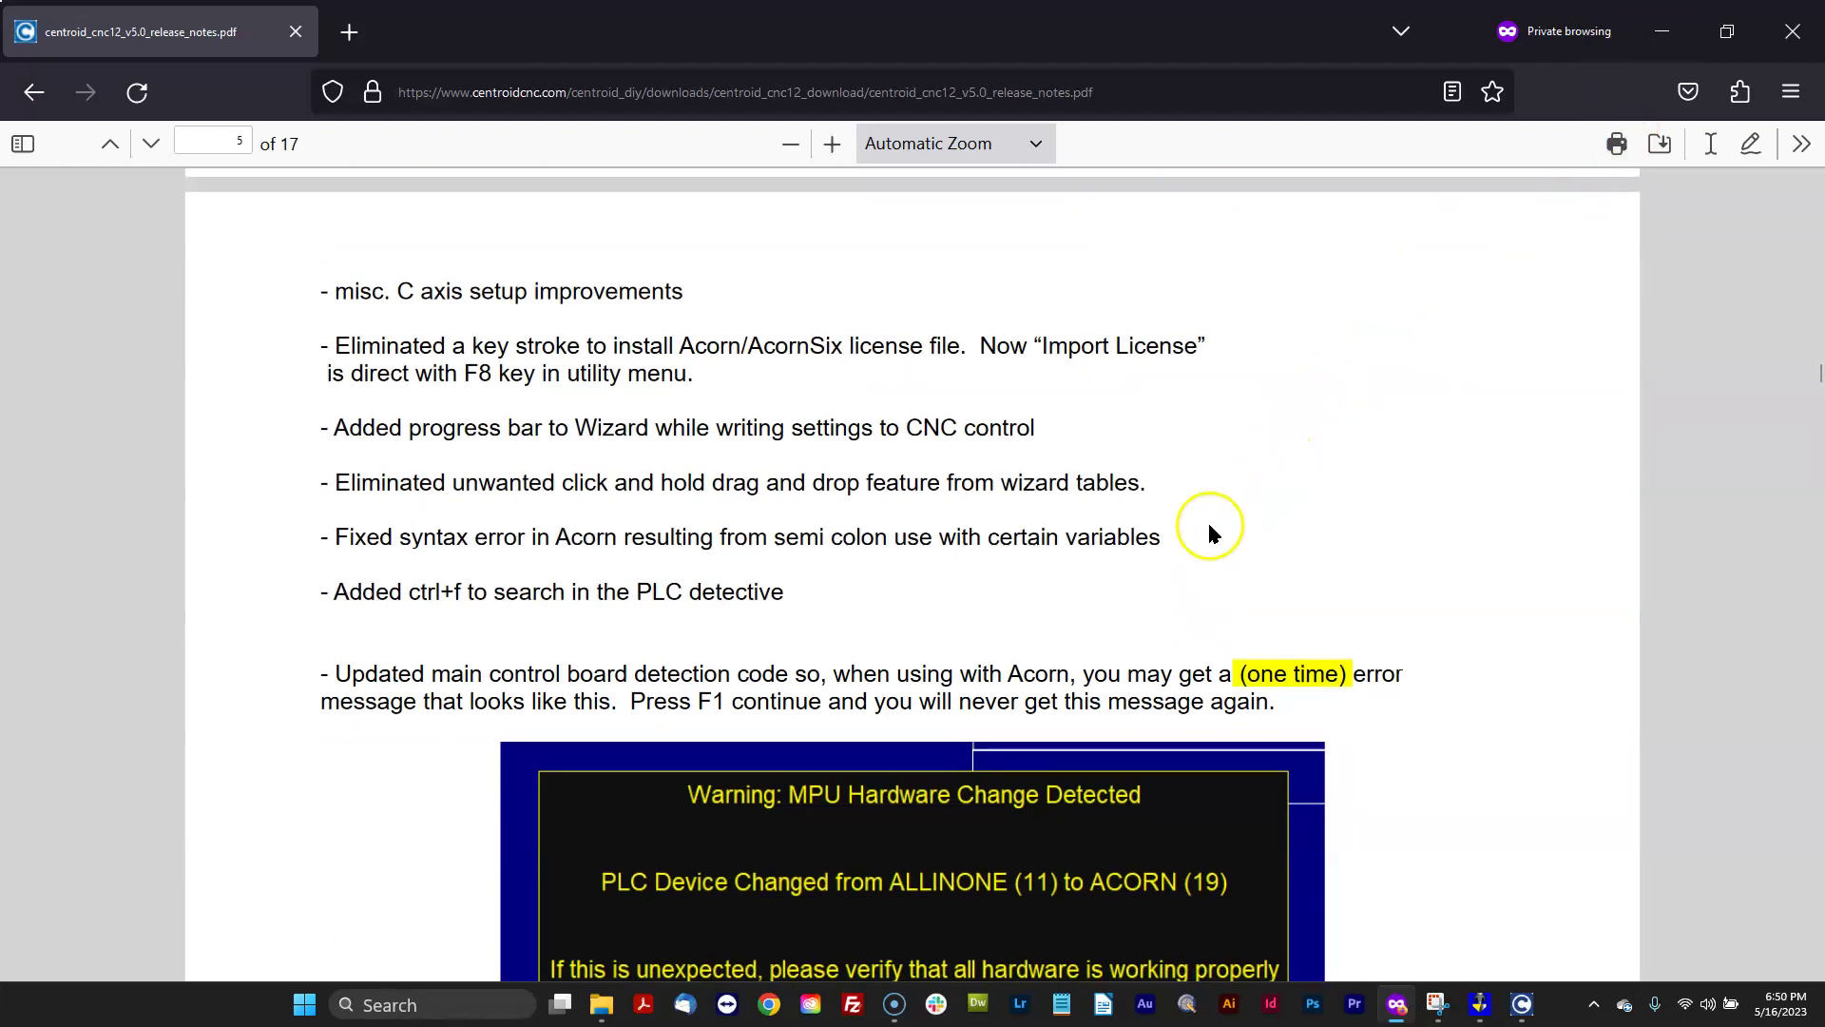
{"action": "scroll", "coordinate": [1209, 526], "scroll_direction": "up", "scroll_amount": 20}
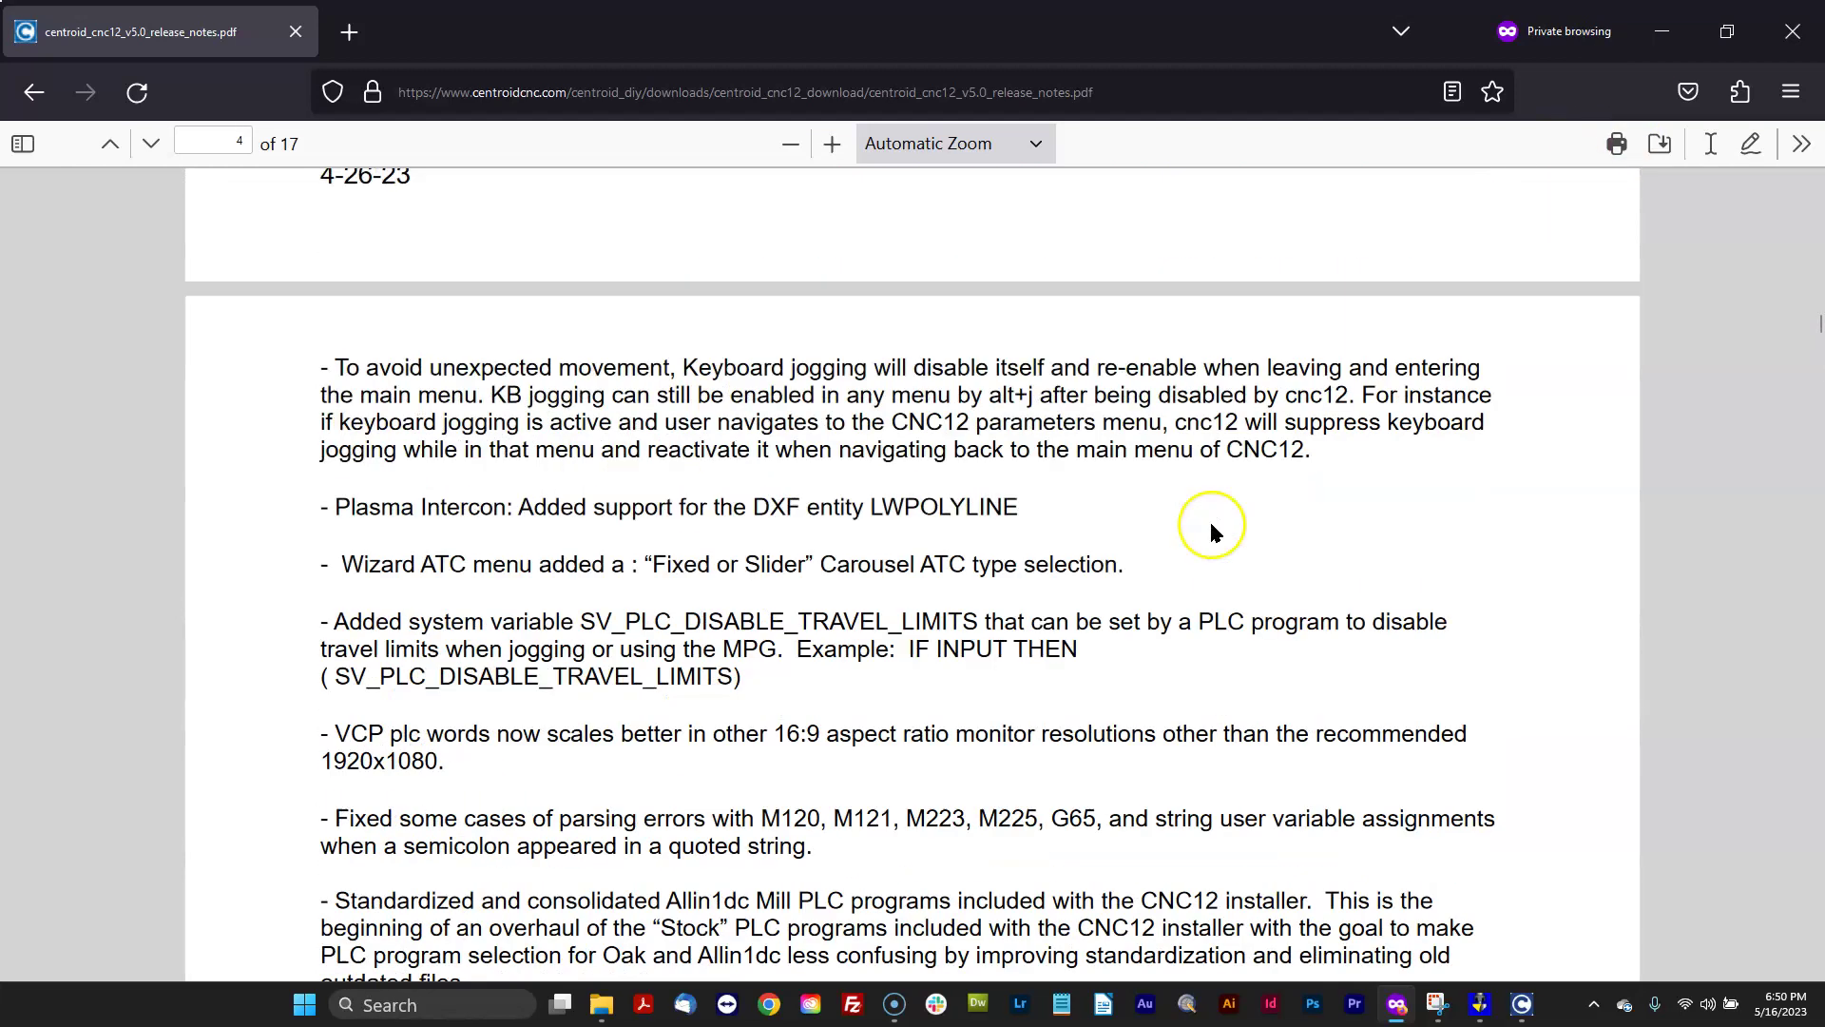
{"action": "scroll", "coordinate": [1212, 531], "scroll_direction": "up", "scroll_amount": 20}
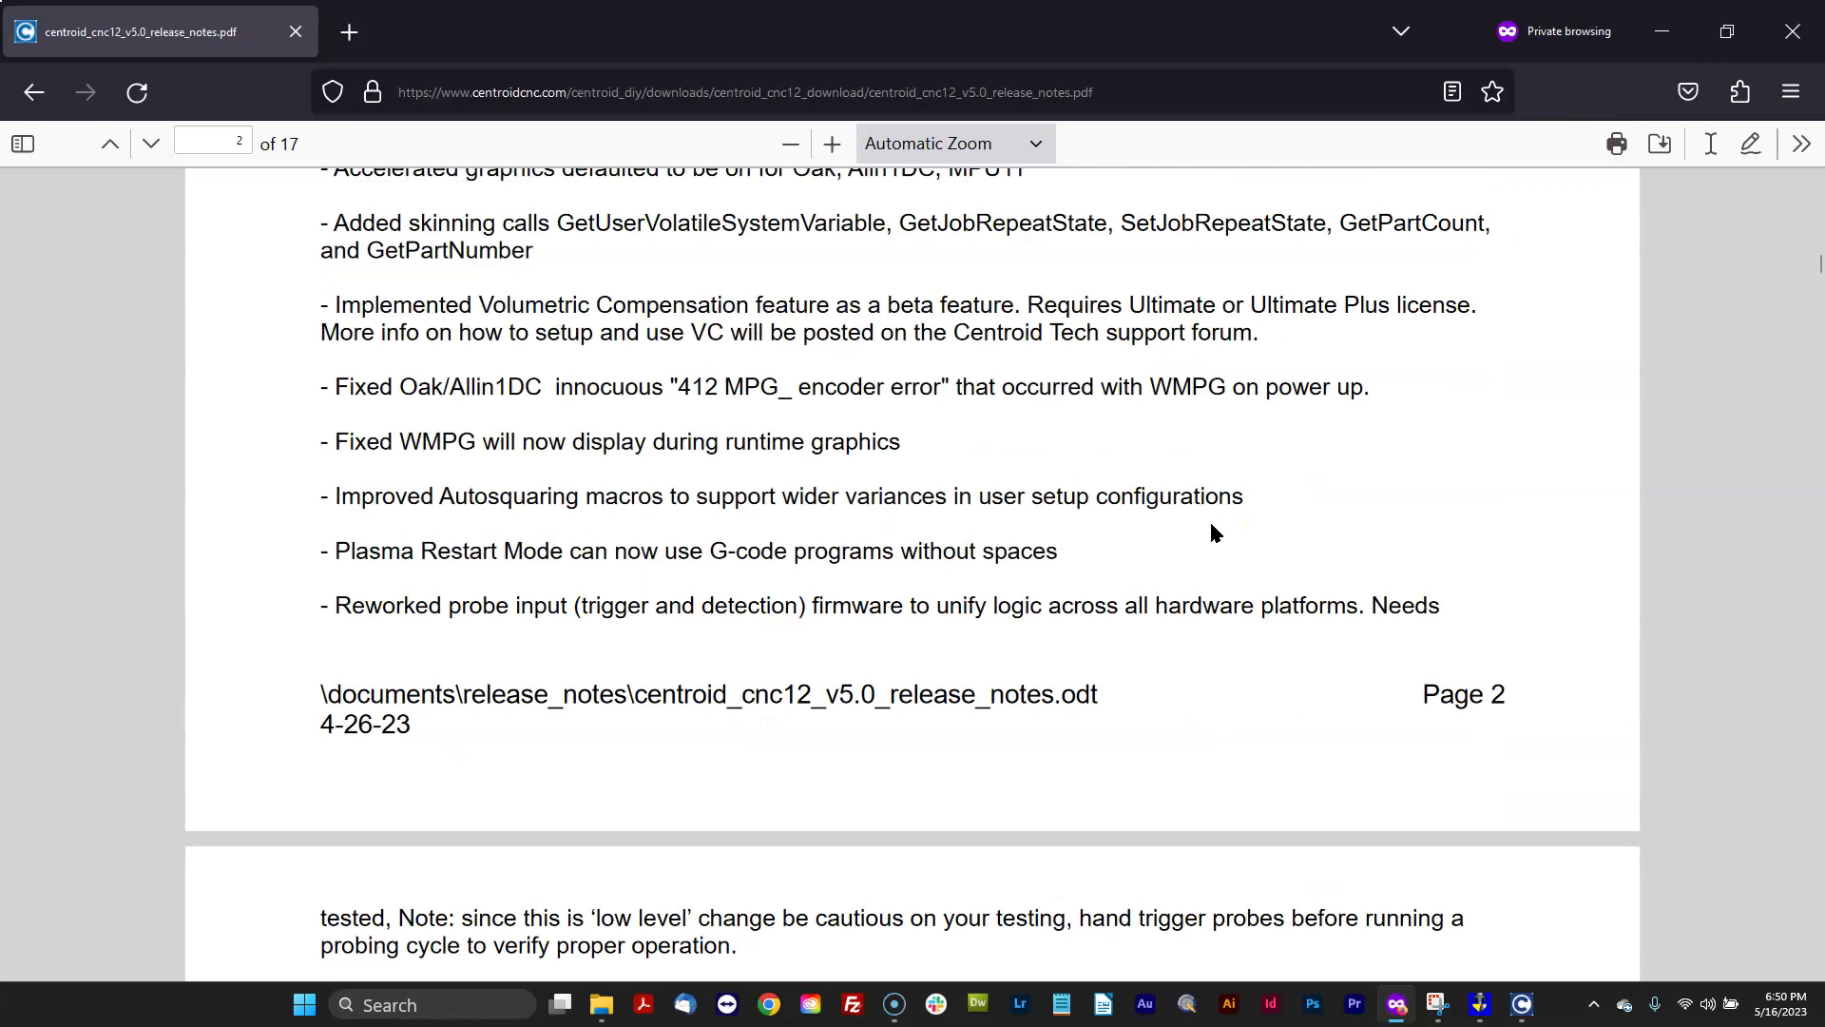
Step: Switch to CNC12 and look over its main screen
{"action": "left_click", "coordinate": [1659, 31]}
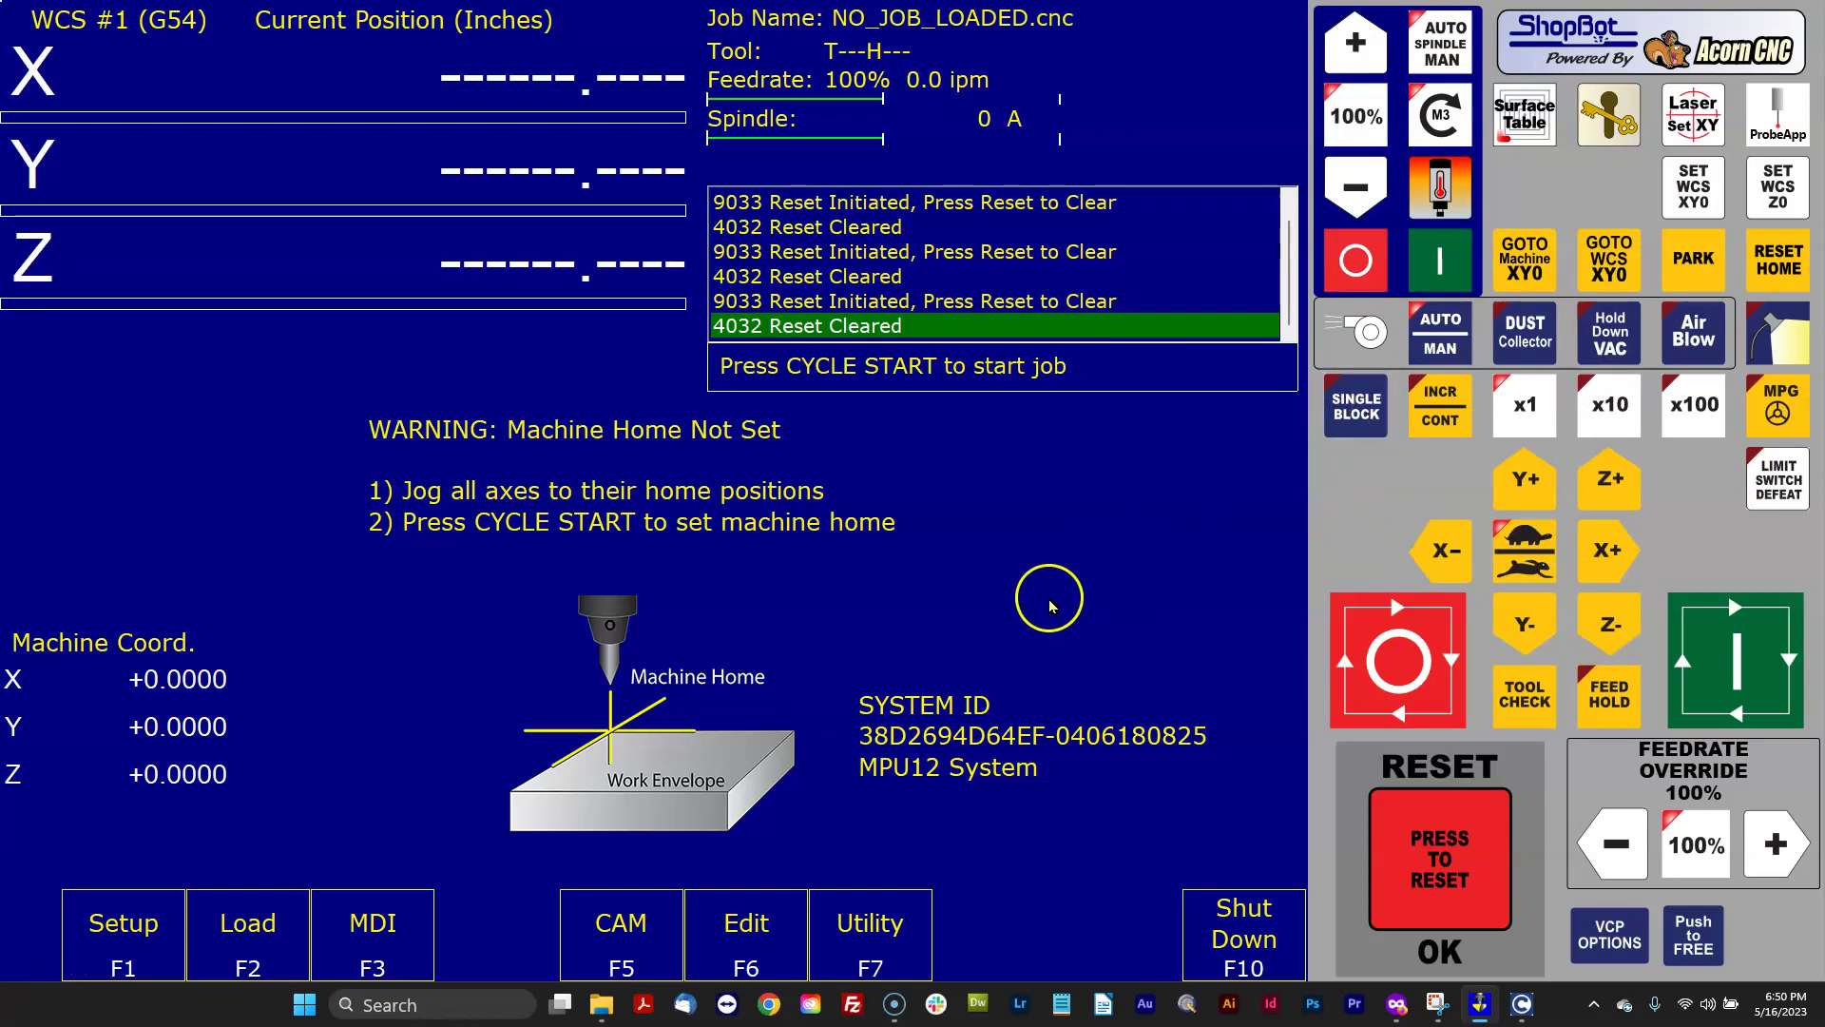
{"action": "left_click", "coordinate": [1094, 582]}
{"action": "left_click", "coordinate": [508, 779]}
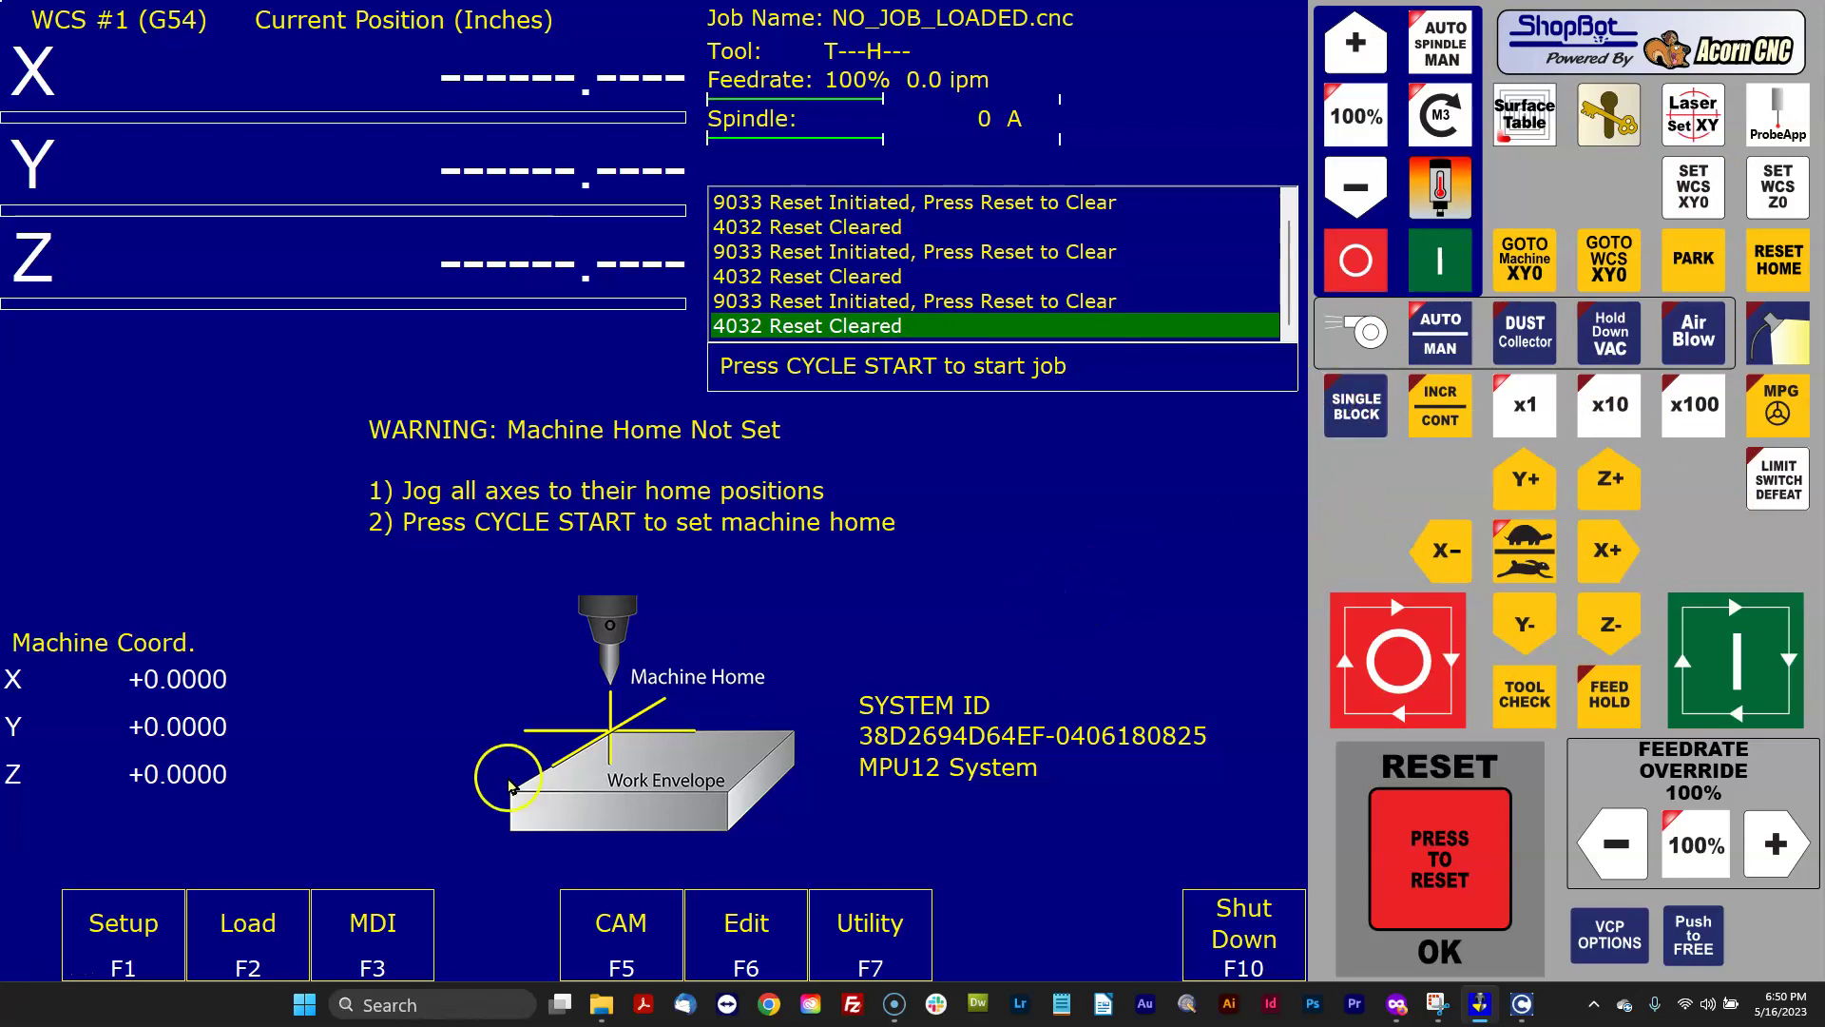
Step: Switch to the browser and go back from the release notes to the CNC12 v5.0 download on the software downloads page
{"action": "left_click", "coordinate": [1397, 1003]}
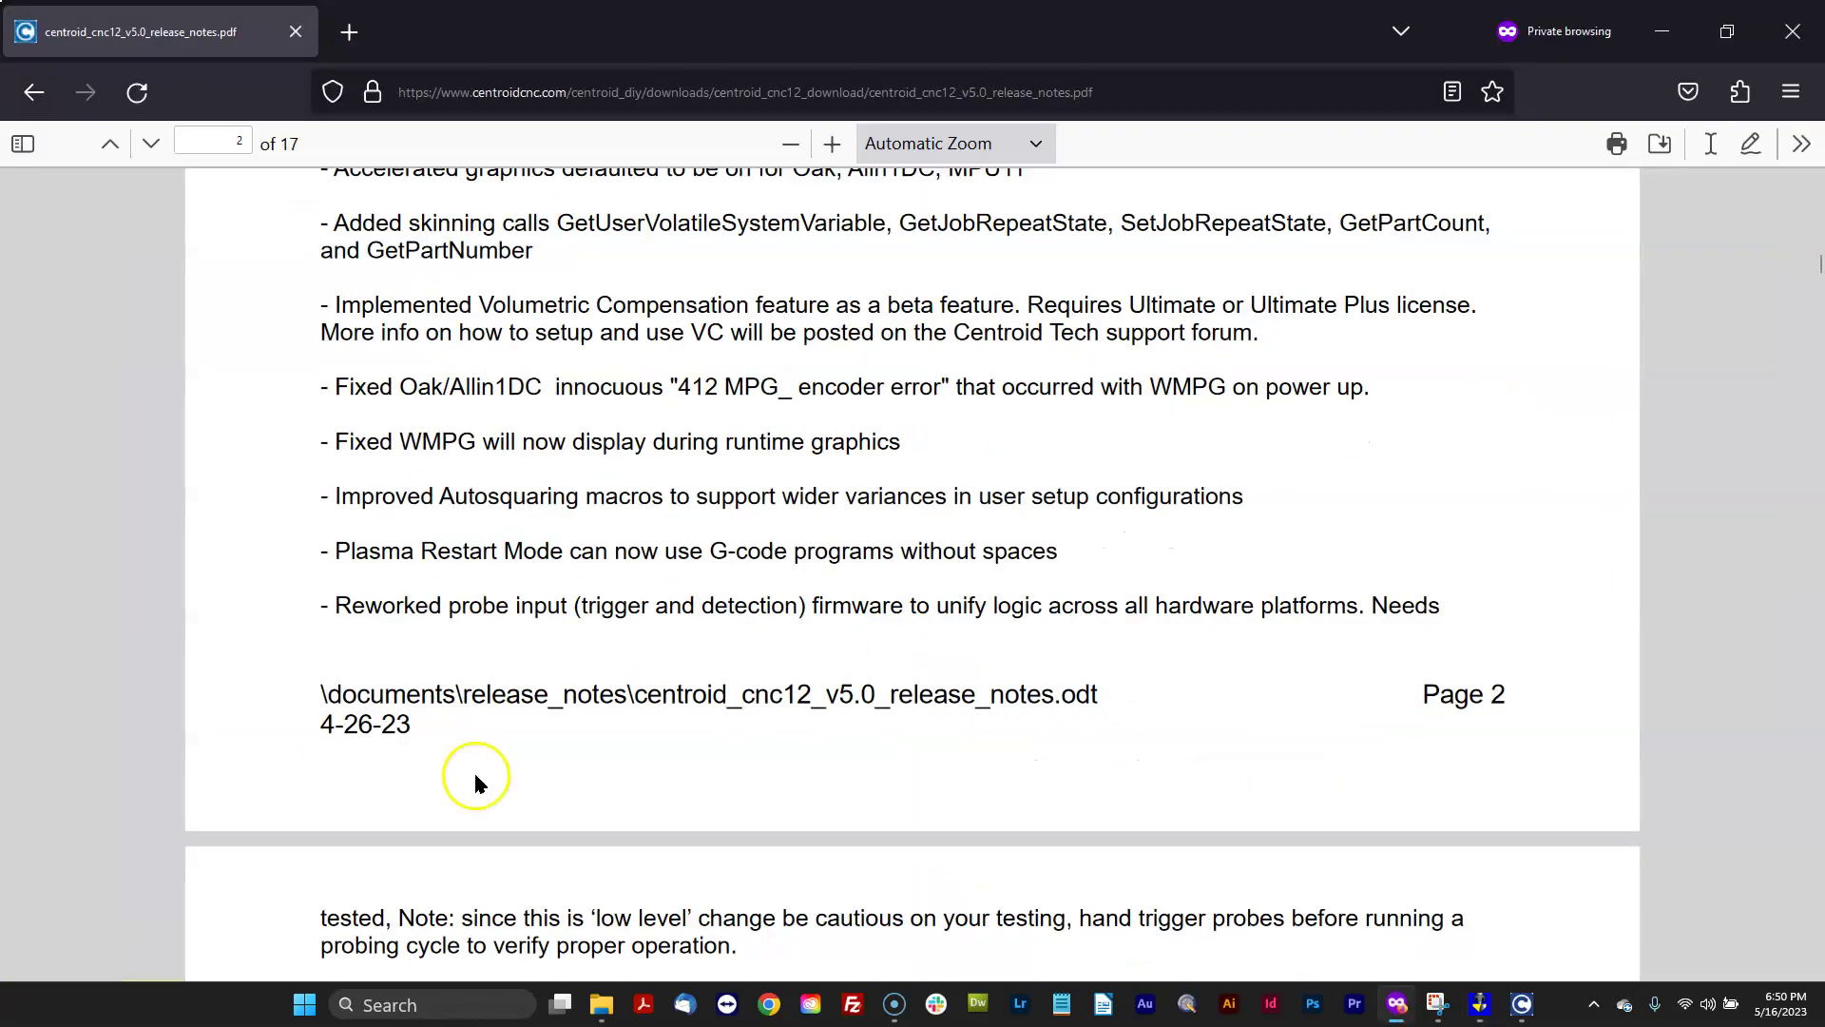
{"action": "left_click", "coordinate": [32, 92]}
{"action": "left_click", "coordinate": [1212, 540]}
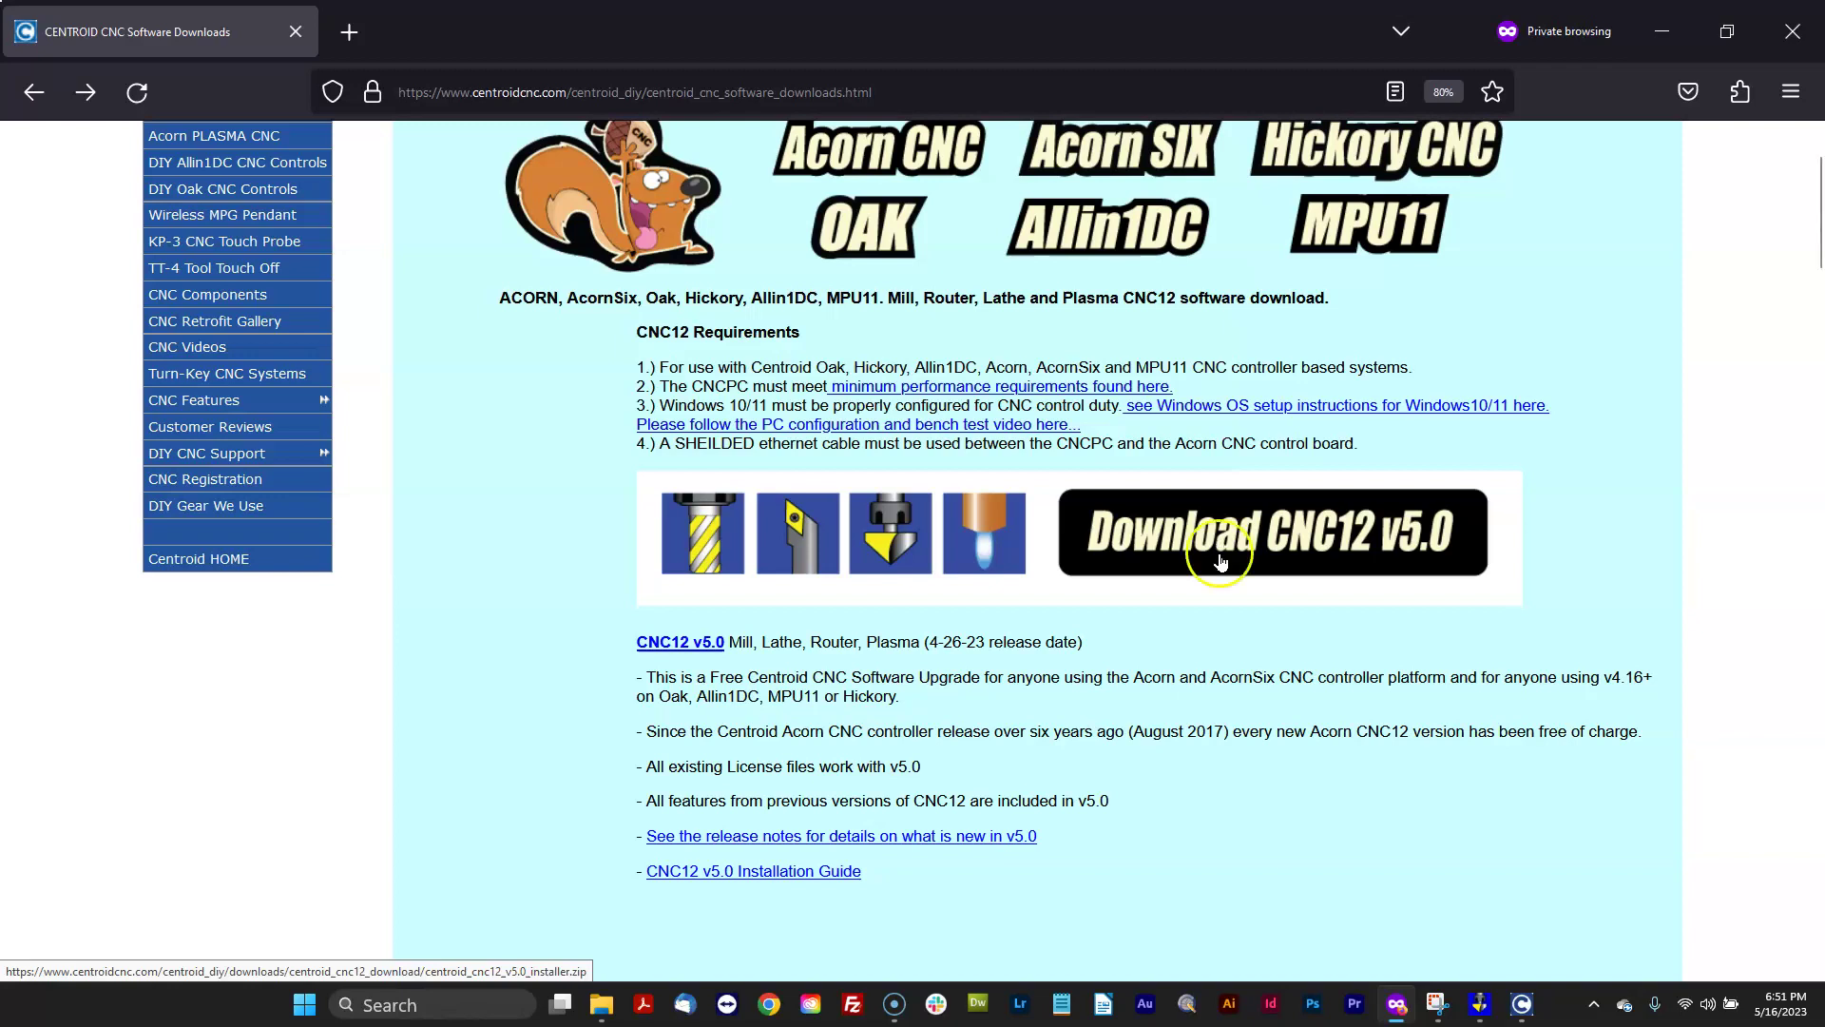
{"action": "left_click", "coordinate": [1043, 544]}
{"action": "left_click", "coordinate": [1220, 540]}
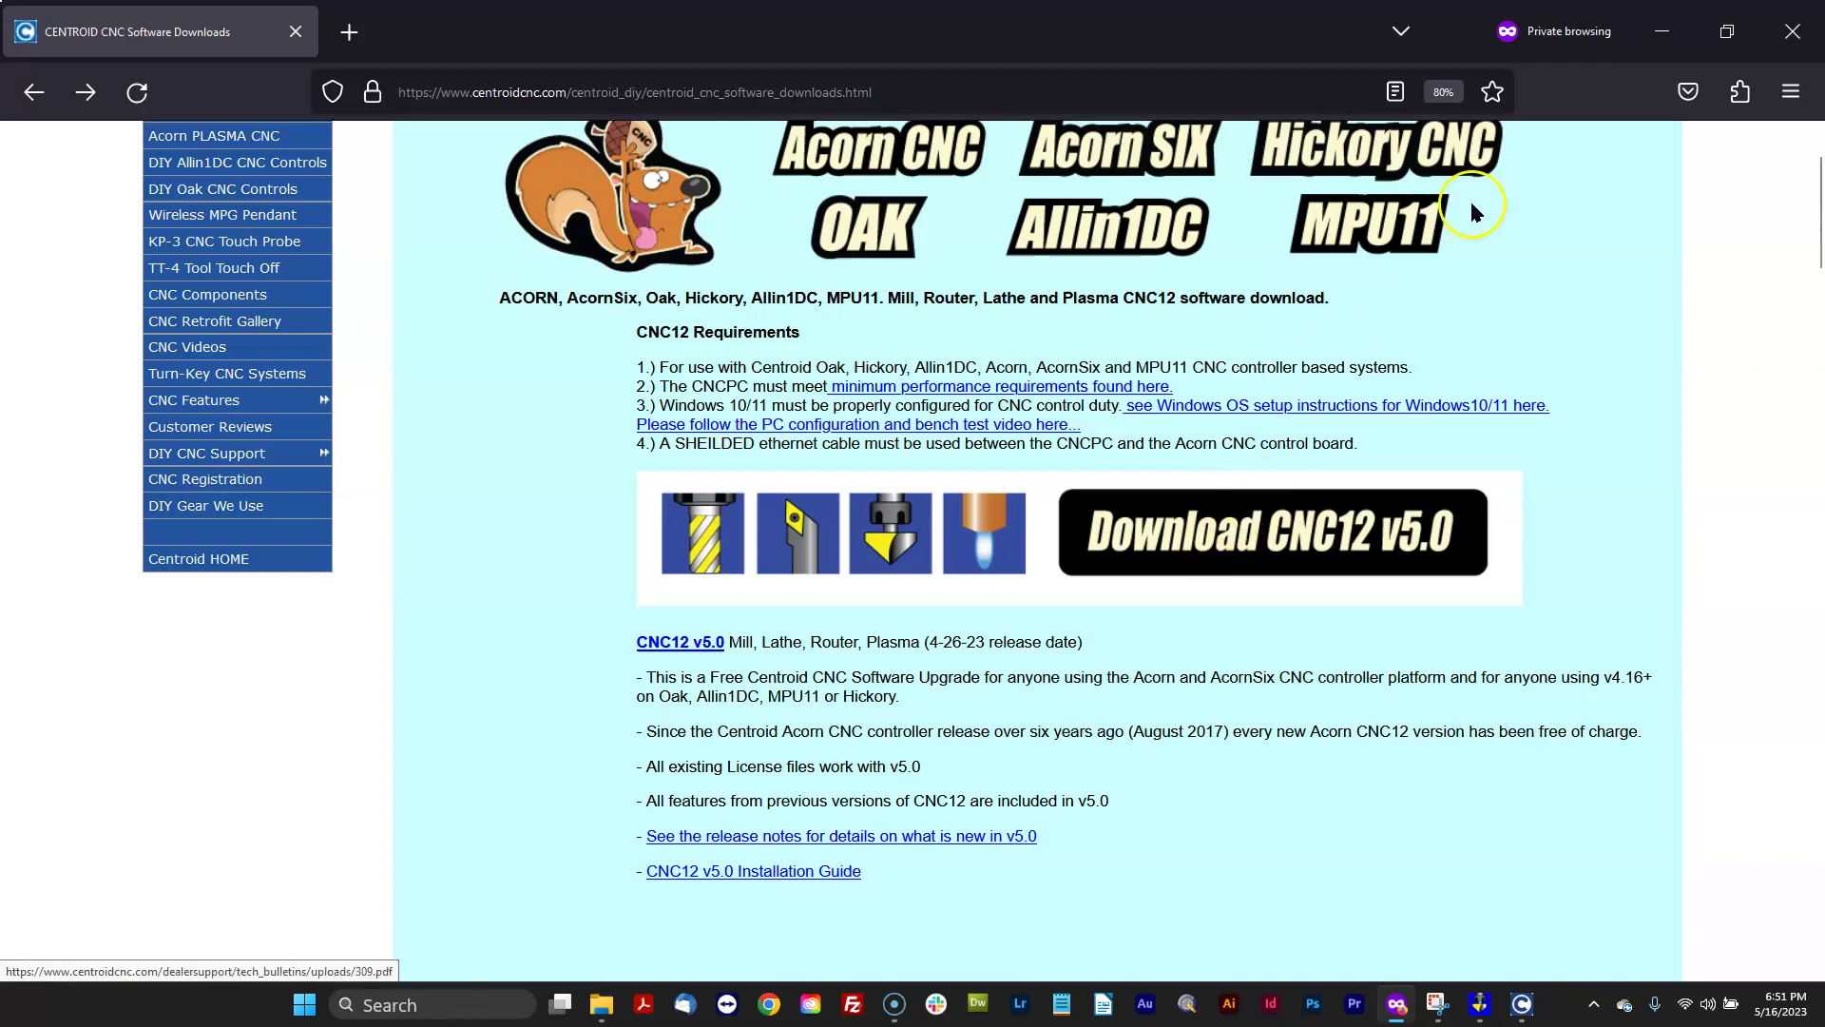
Step: Switch to CNC12, create a report from the Utility Menu in the Desktop folder and return to the main screen
{"action": "left_click", "coordinate": [1662, 34]}
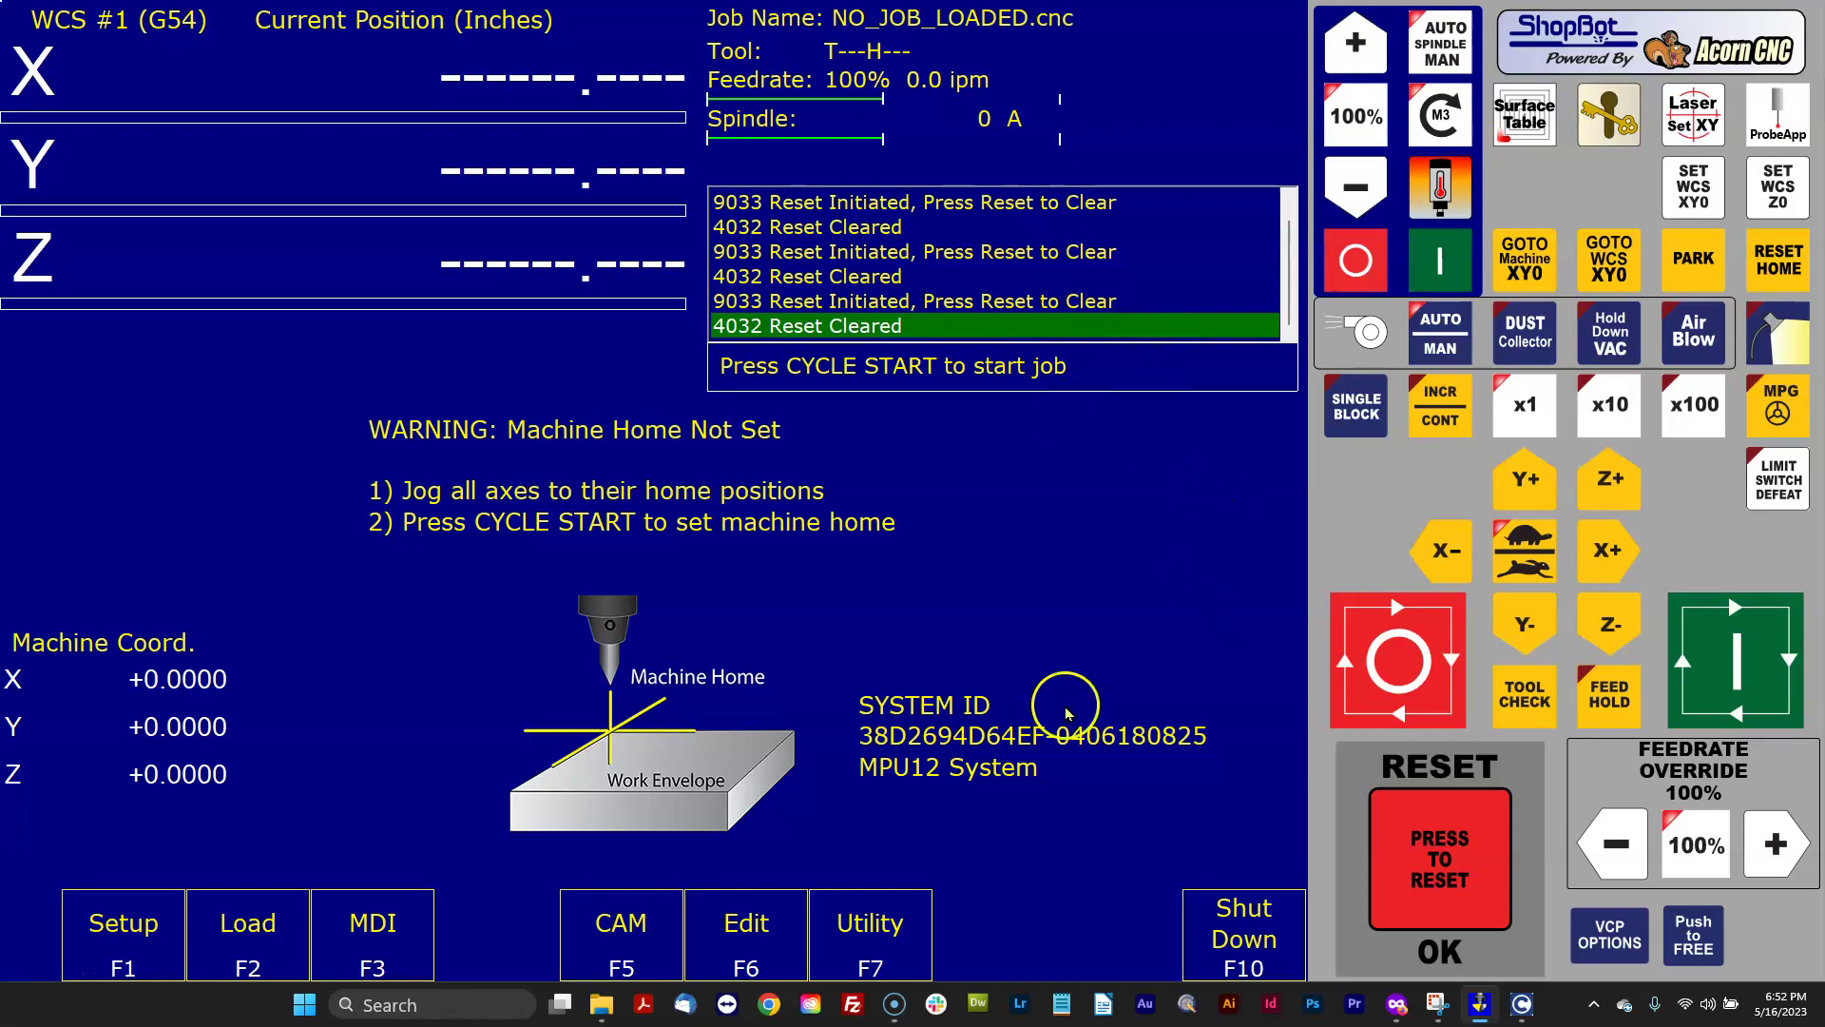
{"action": "left_click", "coordinate": [892, 924]}
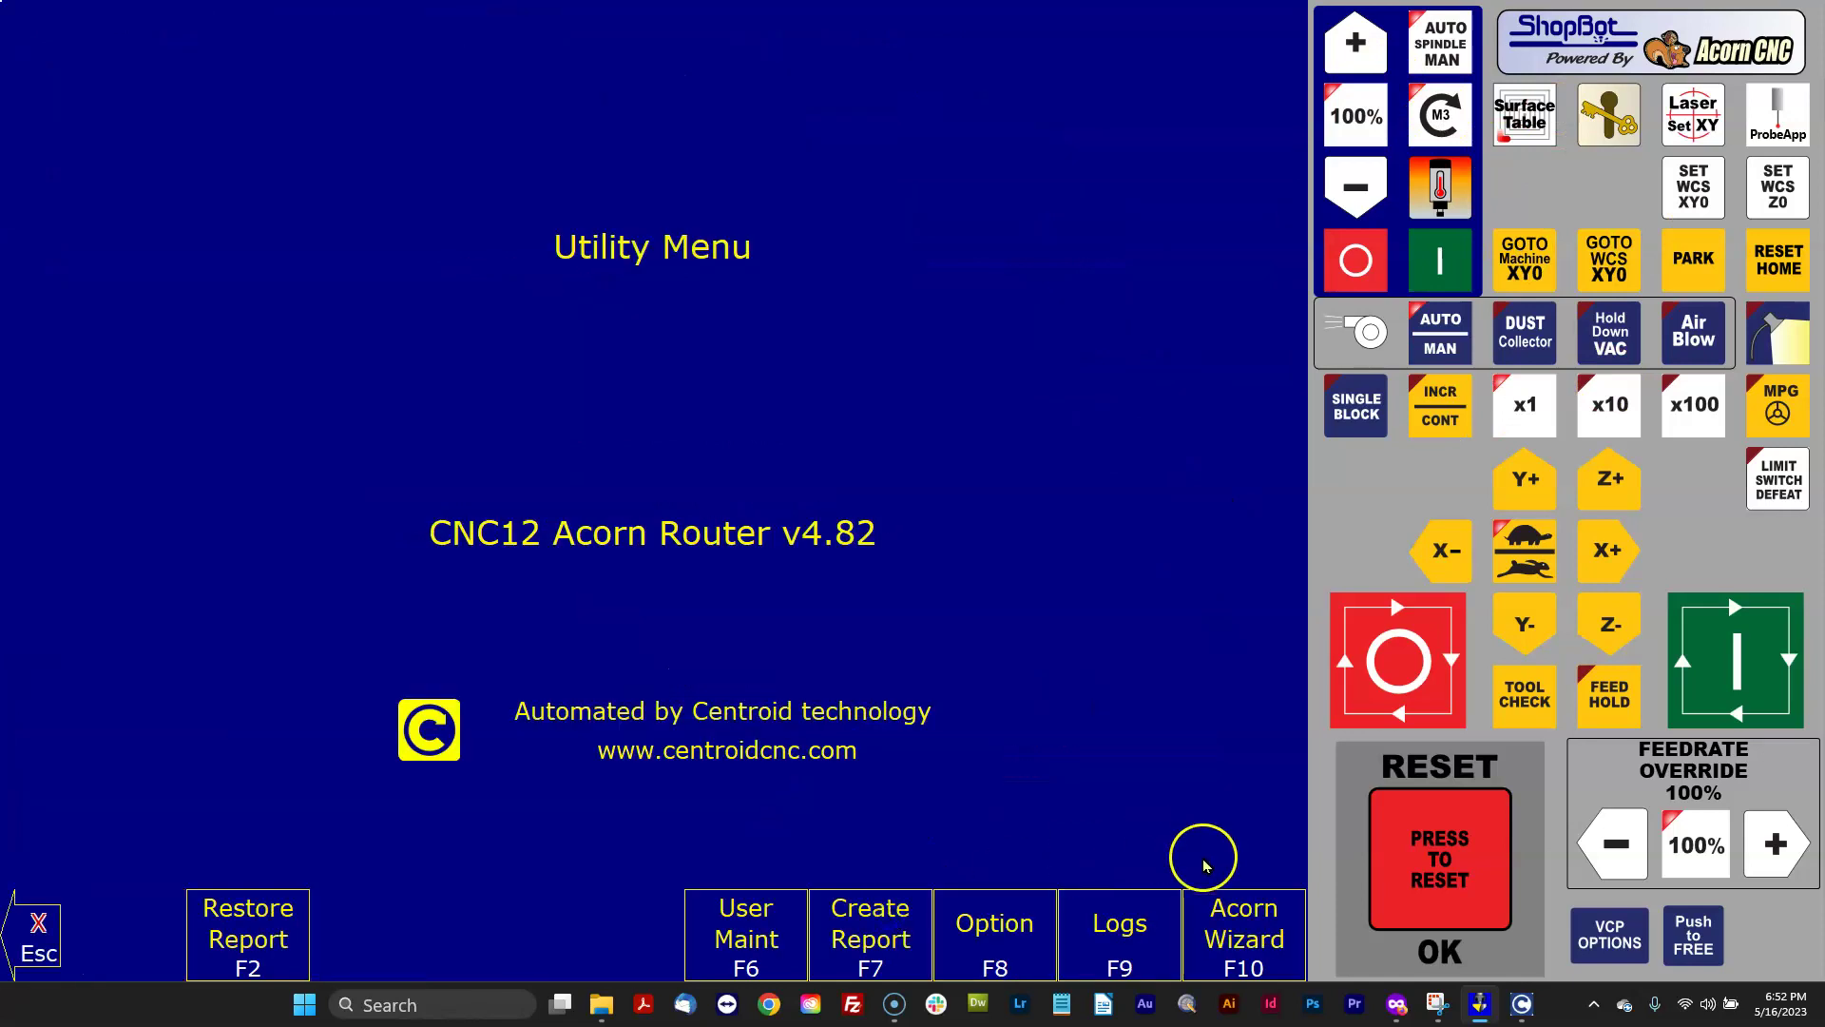
{"action": "left_click", "coordinate": [874, 946]}
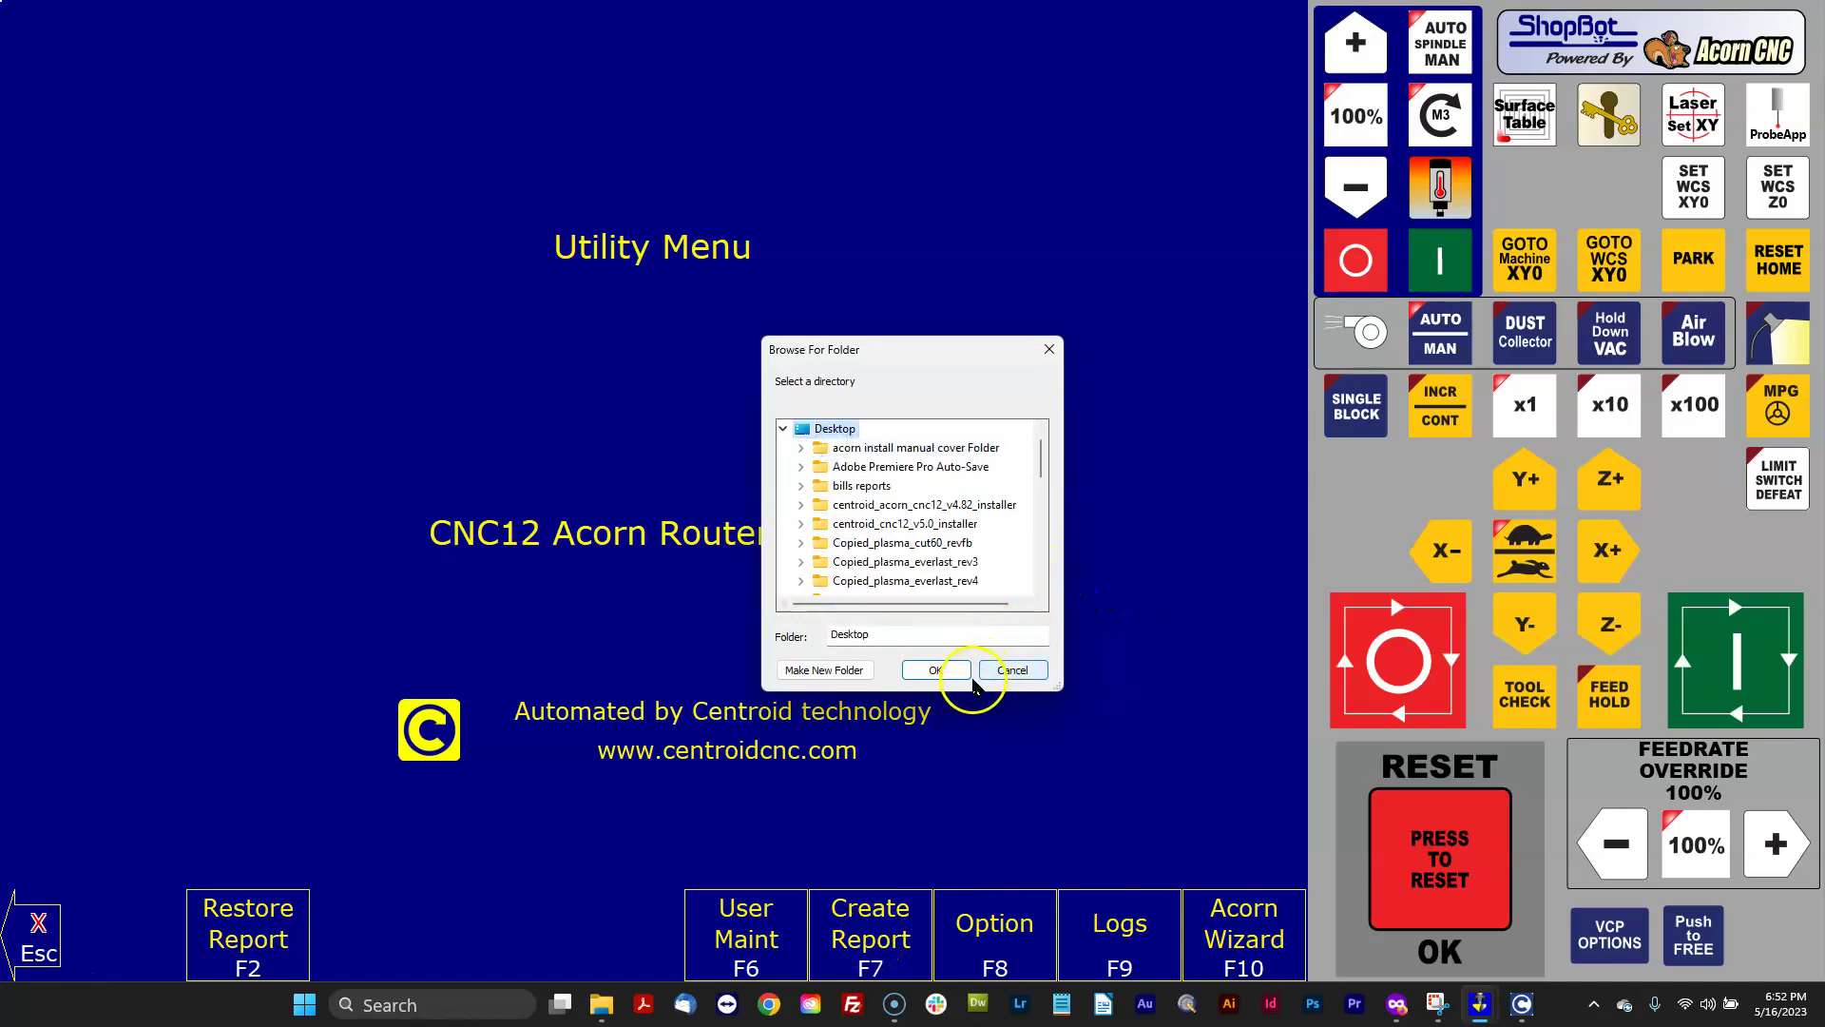
{"action": "left_click", "coordinate": [941, 670]}
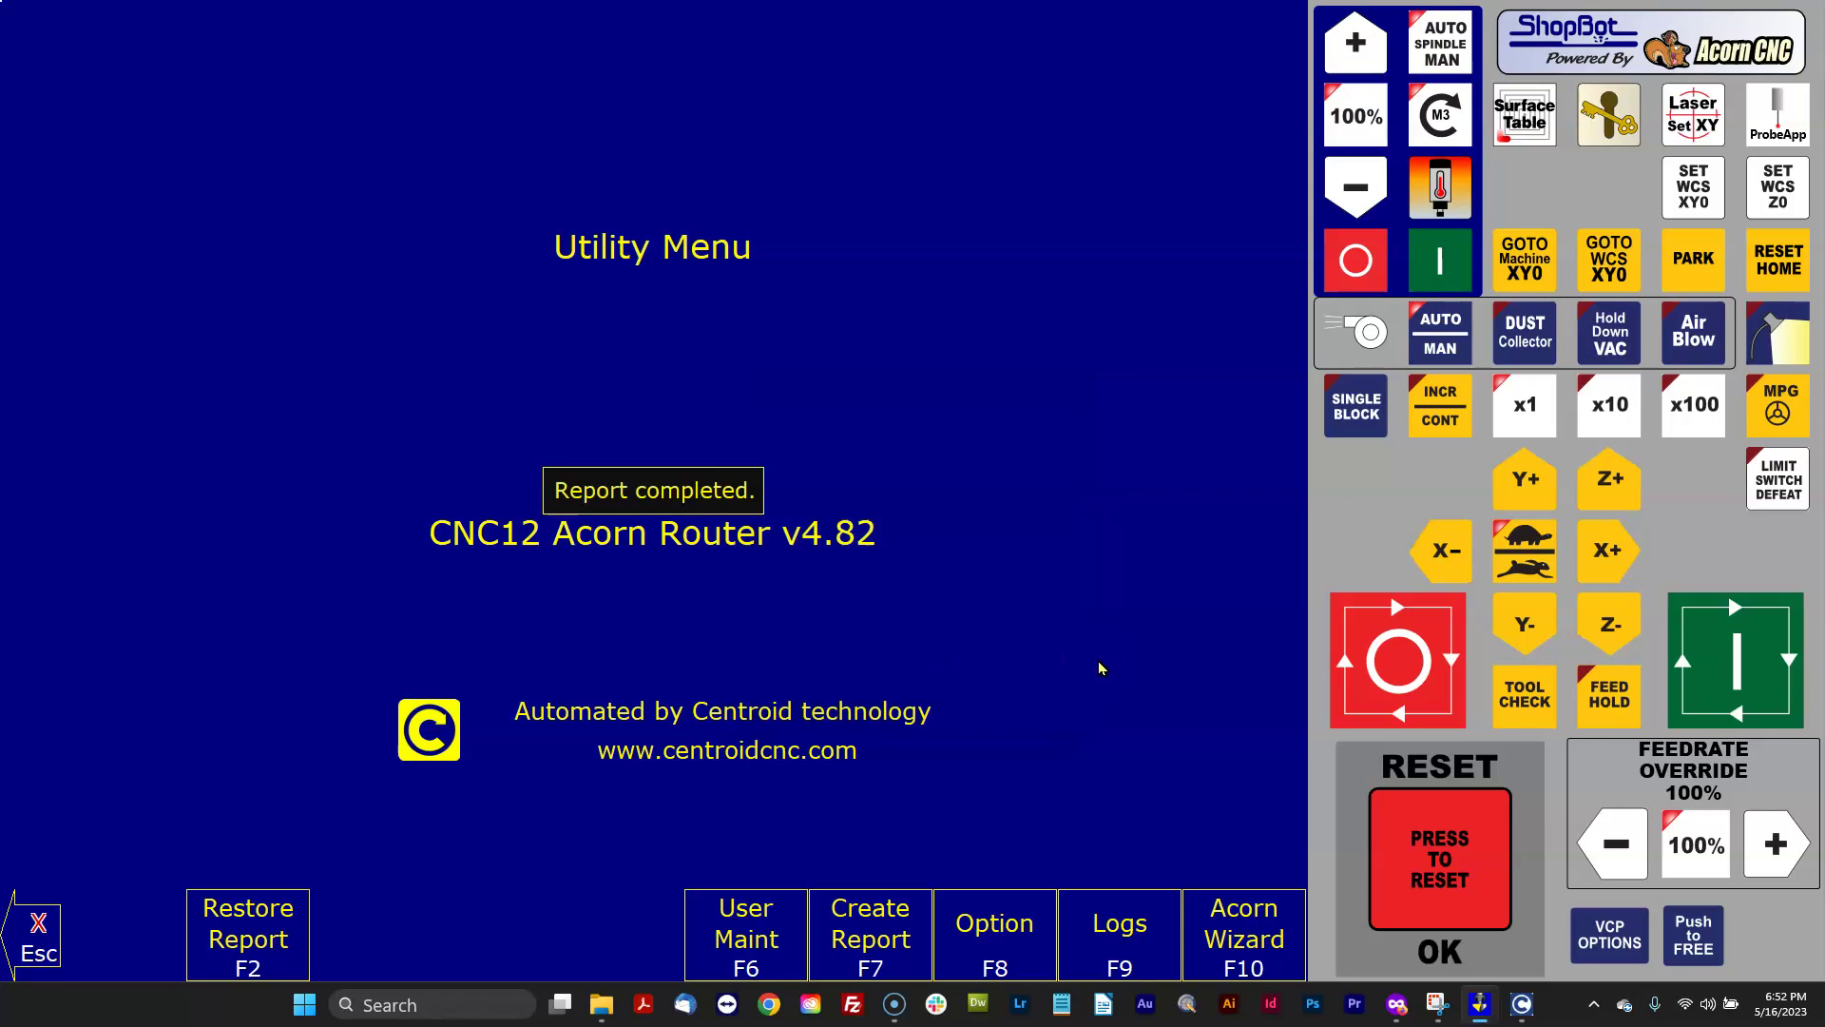
{"action": "left_click", "coordinate": [37, 929]}
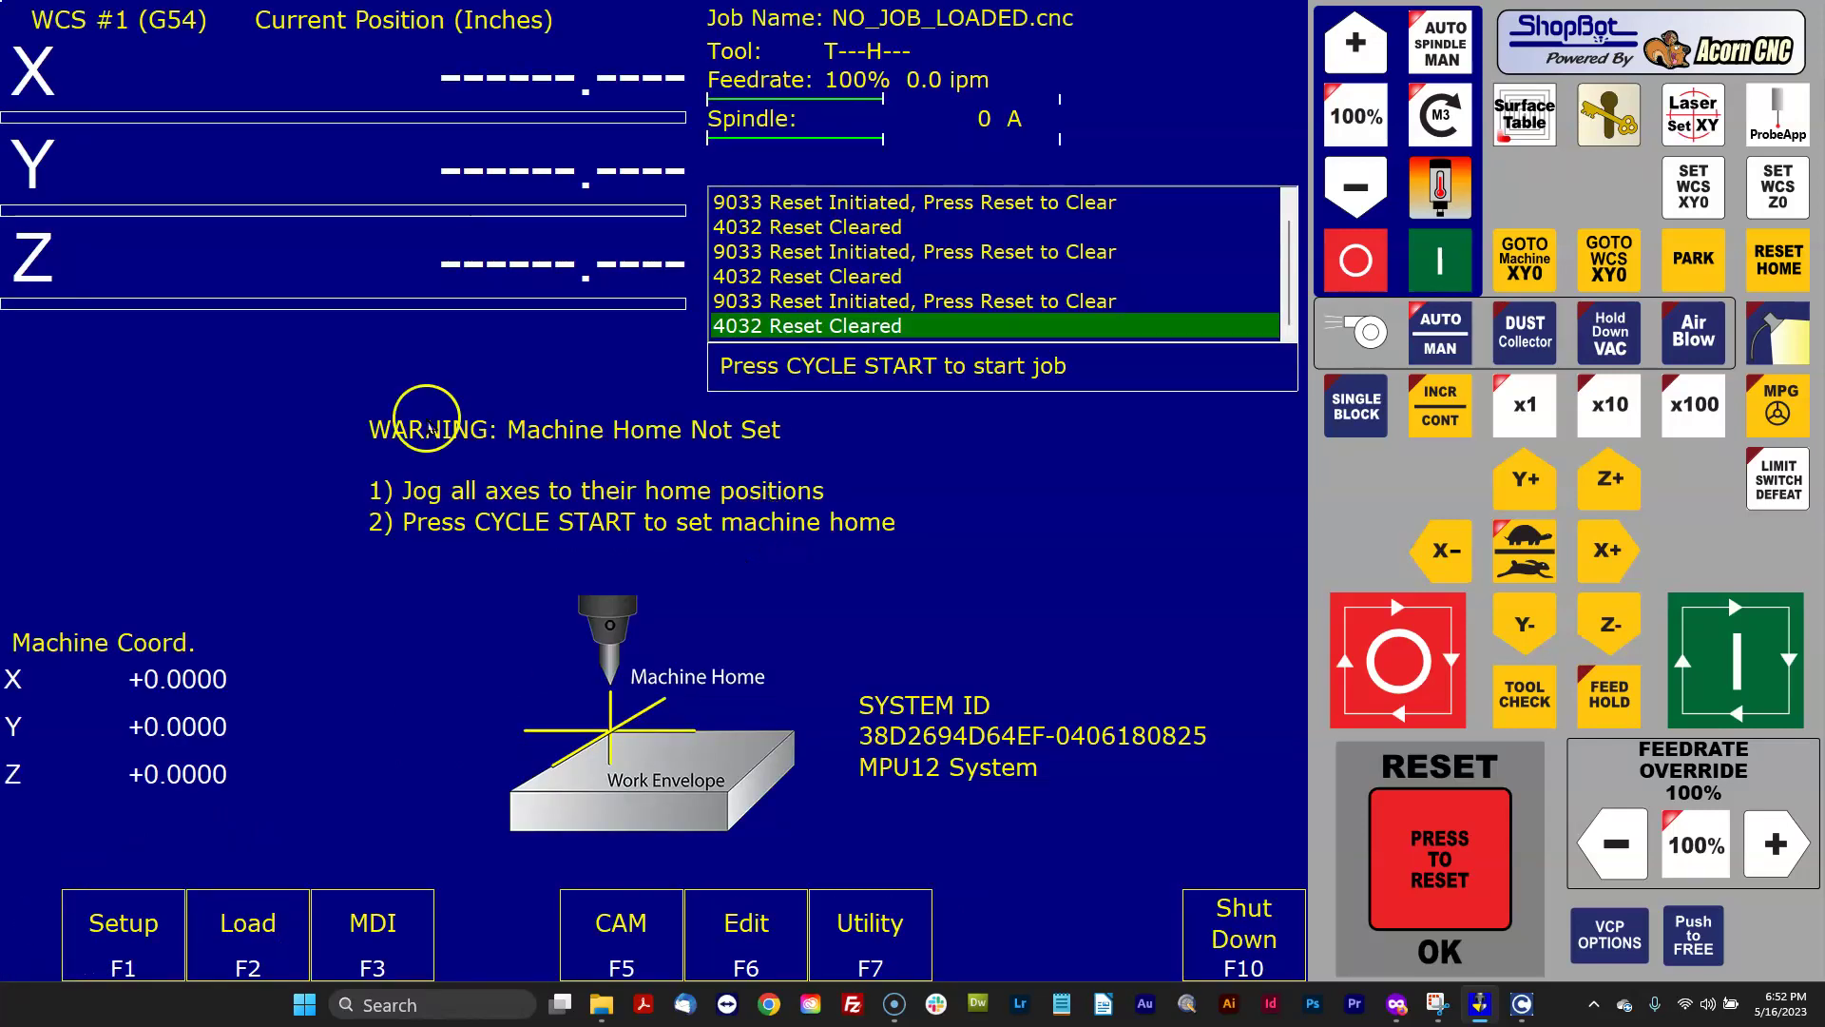
Step: Switch to File Explorer and select the newly created report zip file in the Desktop folder
{"action": "key", "text": "alt+Tab"}
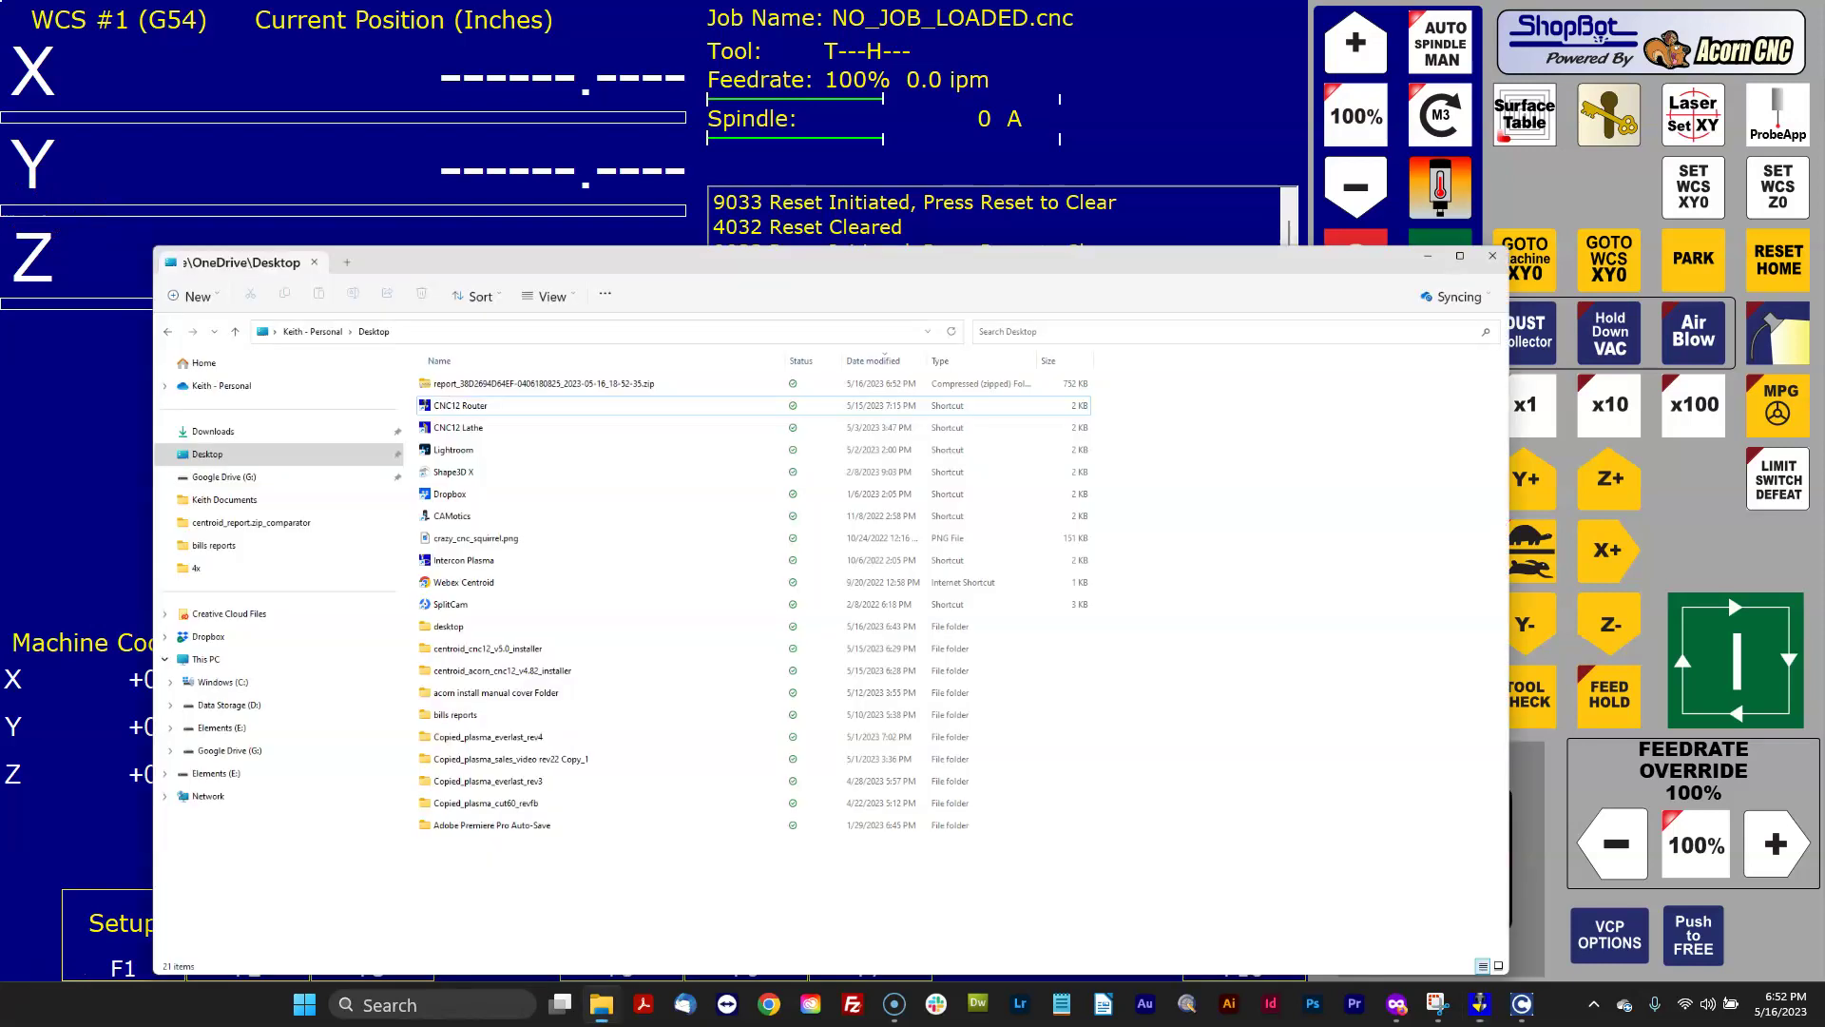
{"action": "left_click", "coordinate": [501, 187]}
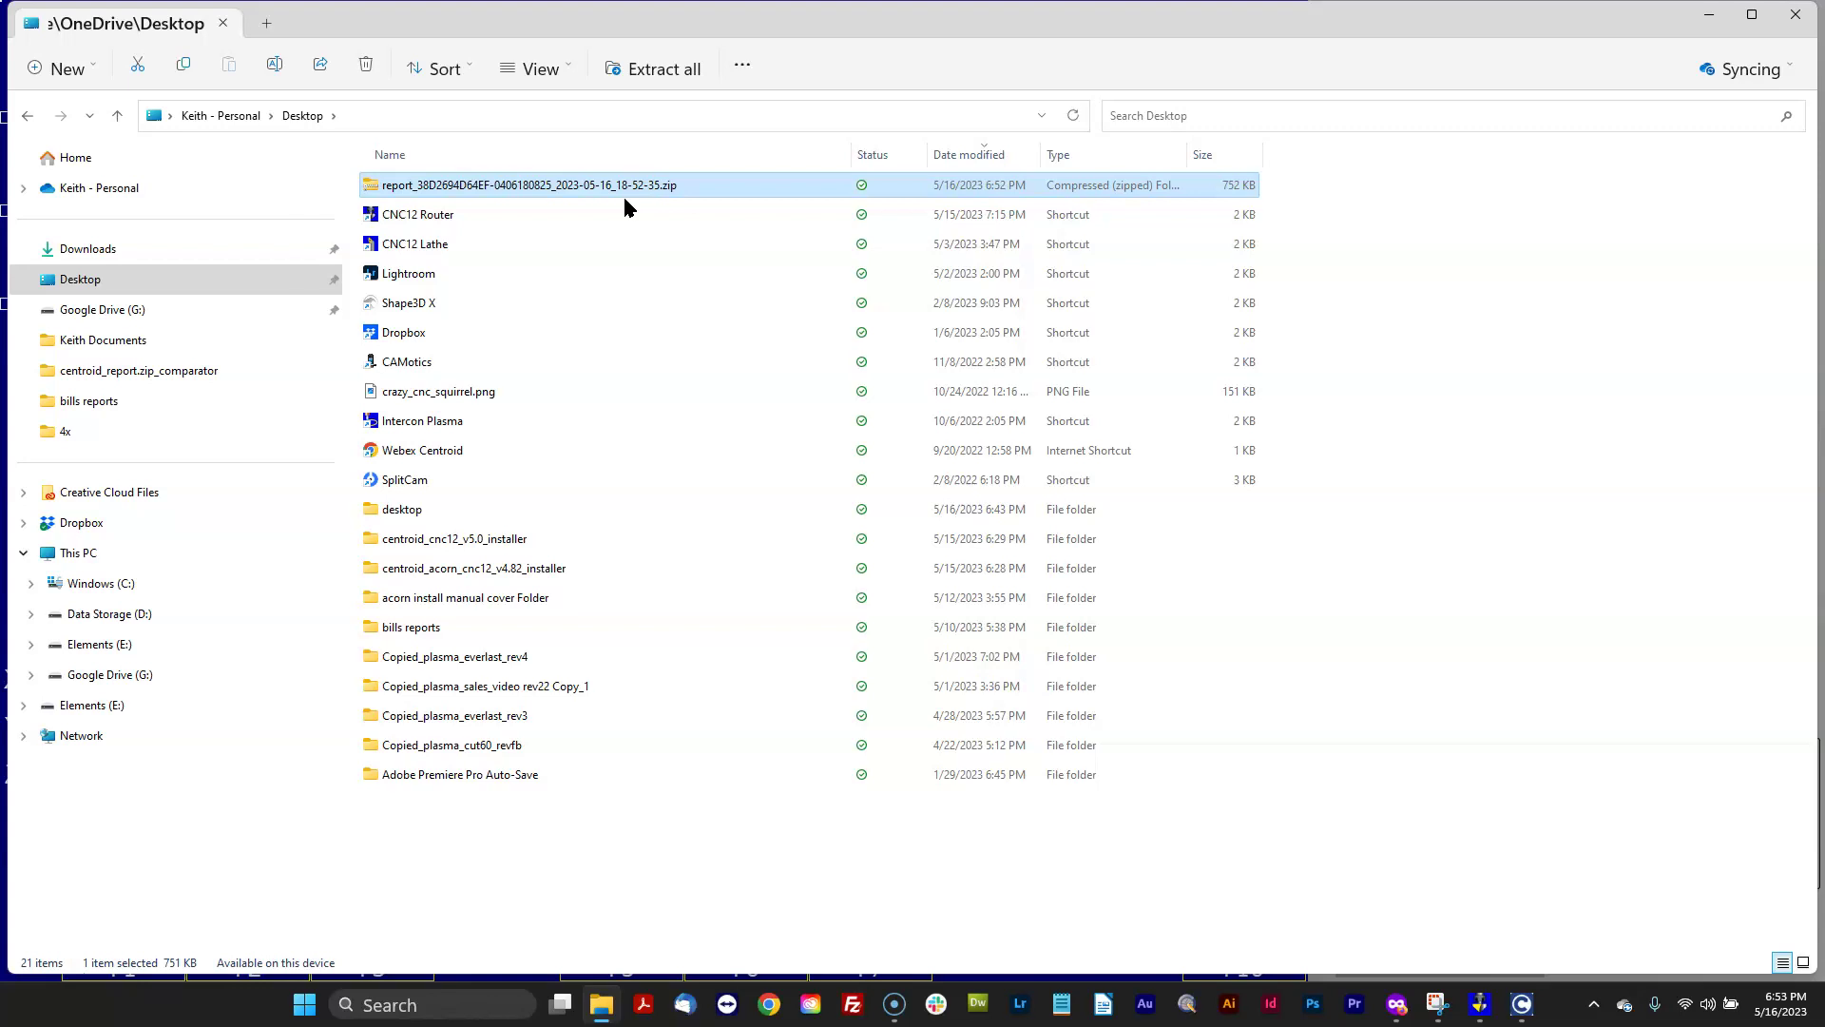
Step: Move the File Explorer window aside to uncover the CNC12 main screen
{"action": "left_click_drag", "start_coordinate": [777, 37], "coordinate": [856, 53]}
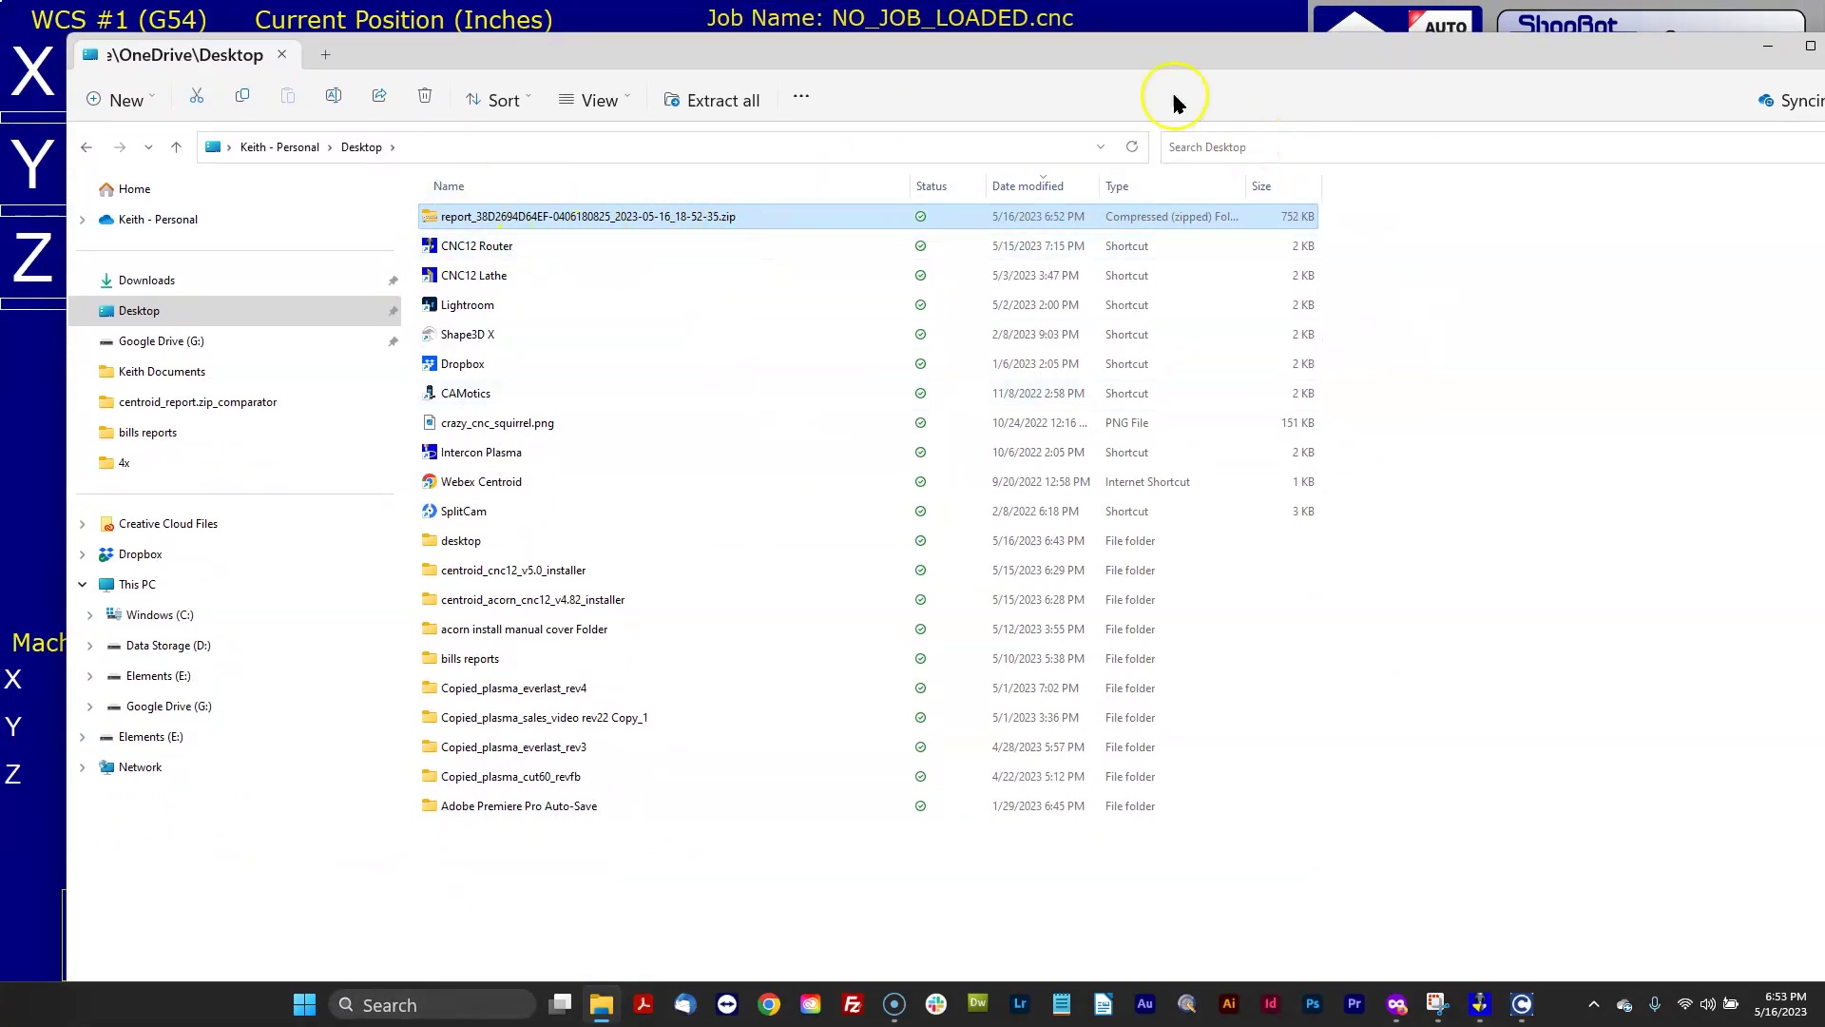
{"action": "left_click", "coordinate": [1725, 37]}
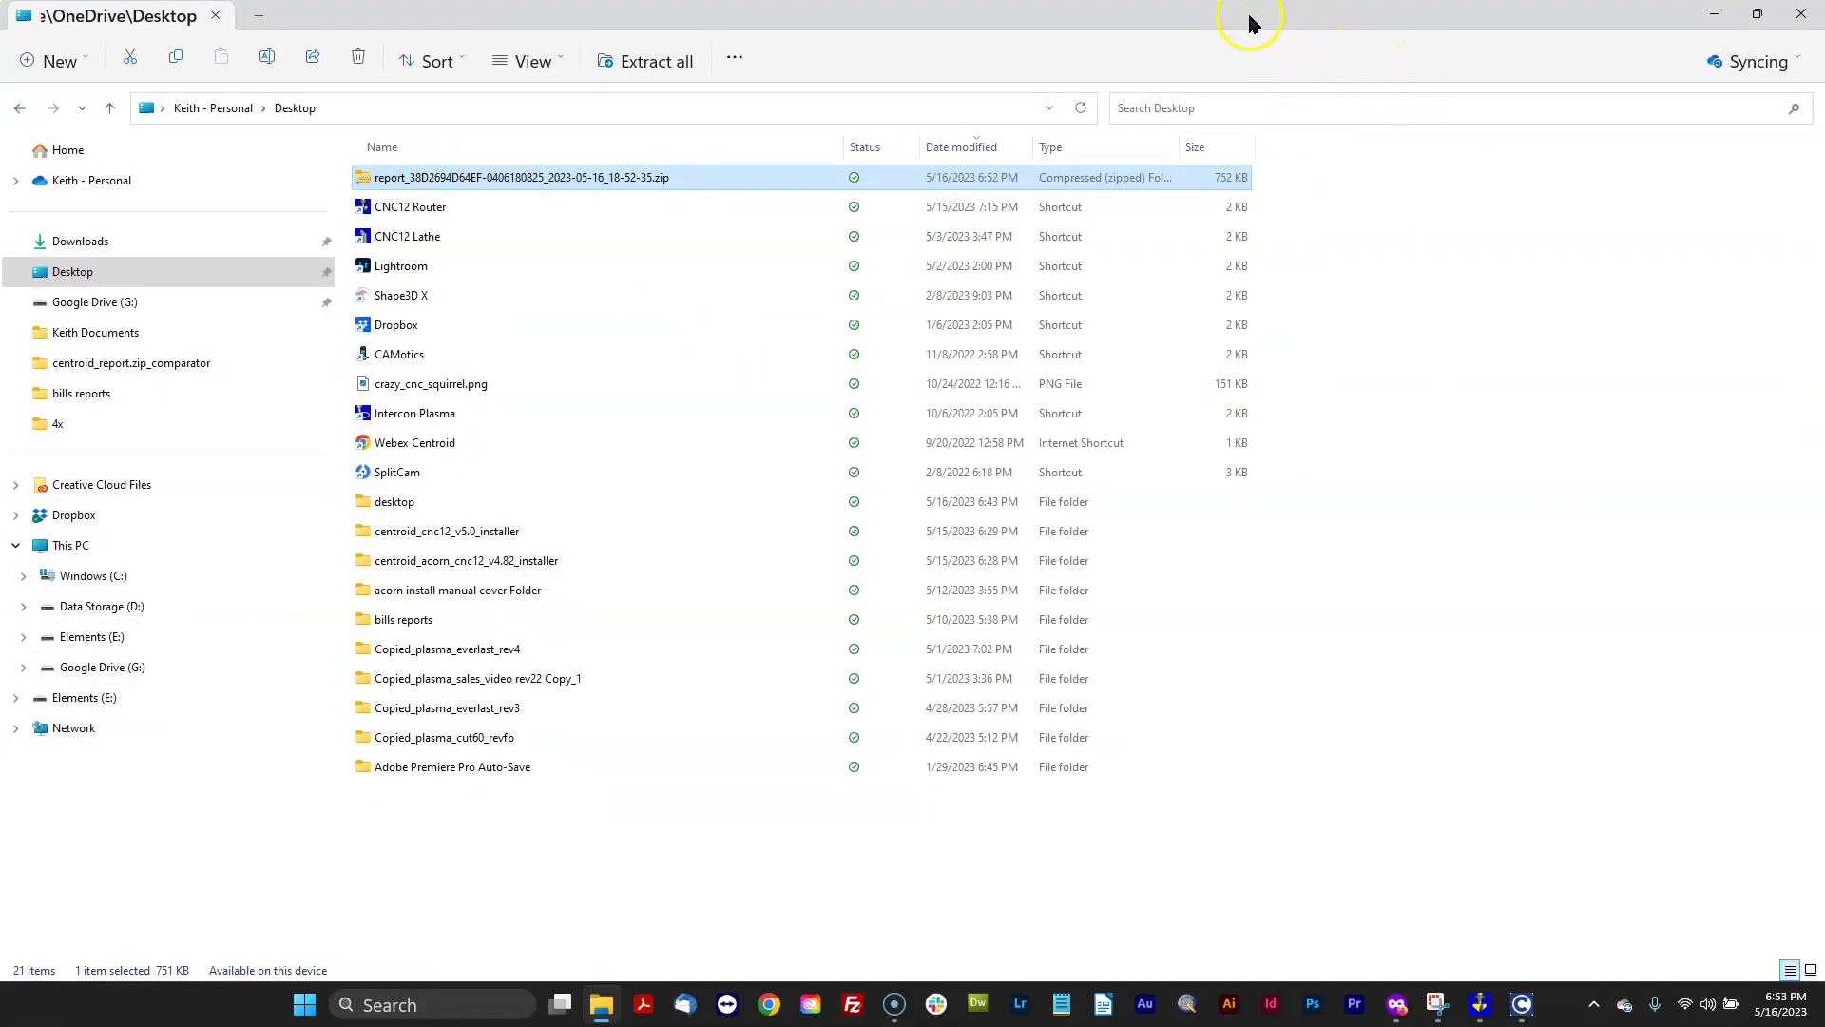
{"action": "left_click_drag", "start_coordinate": [1248, 25], "coordinate": [0, 76]}
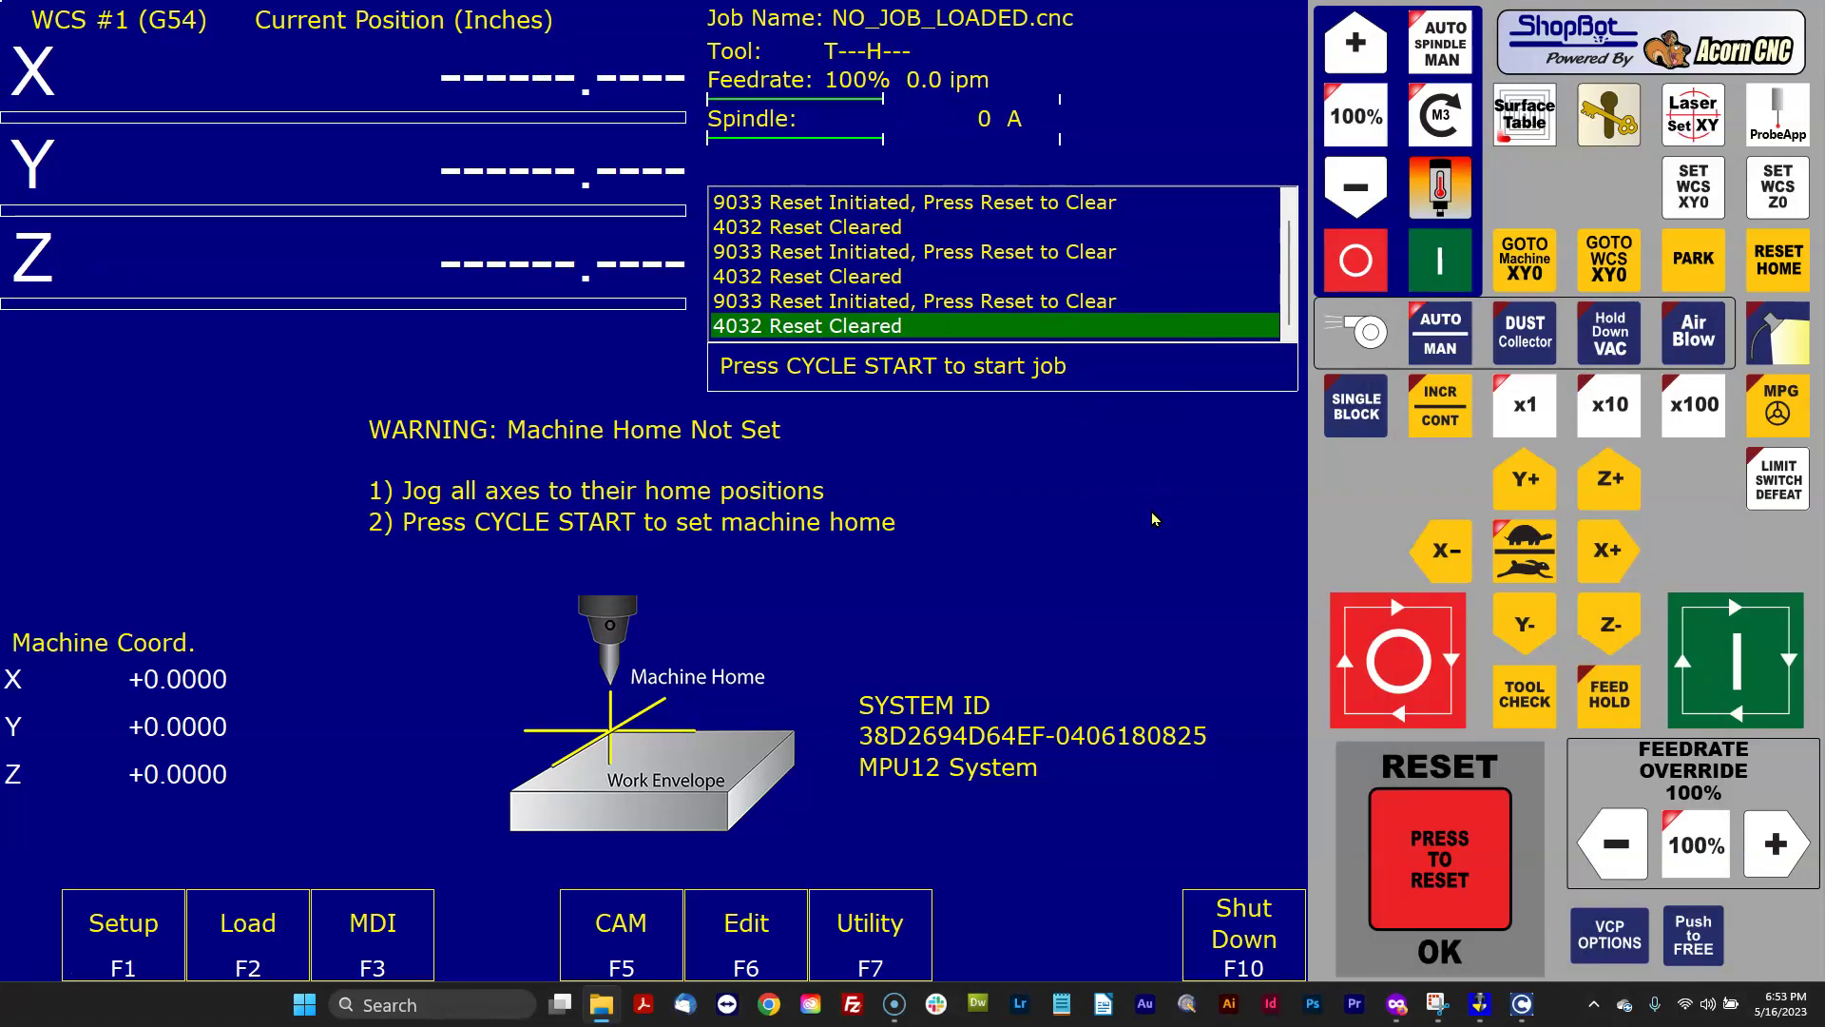
{"action": "left_click_drag", "start_coordinate": [0, 409], "coordinate": [1114, 245]}
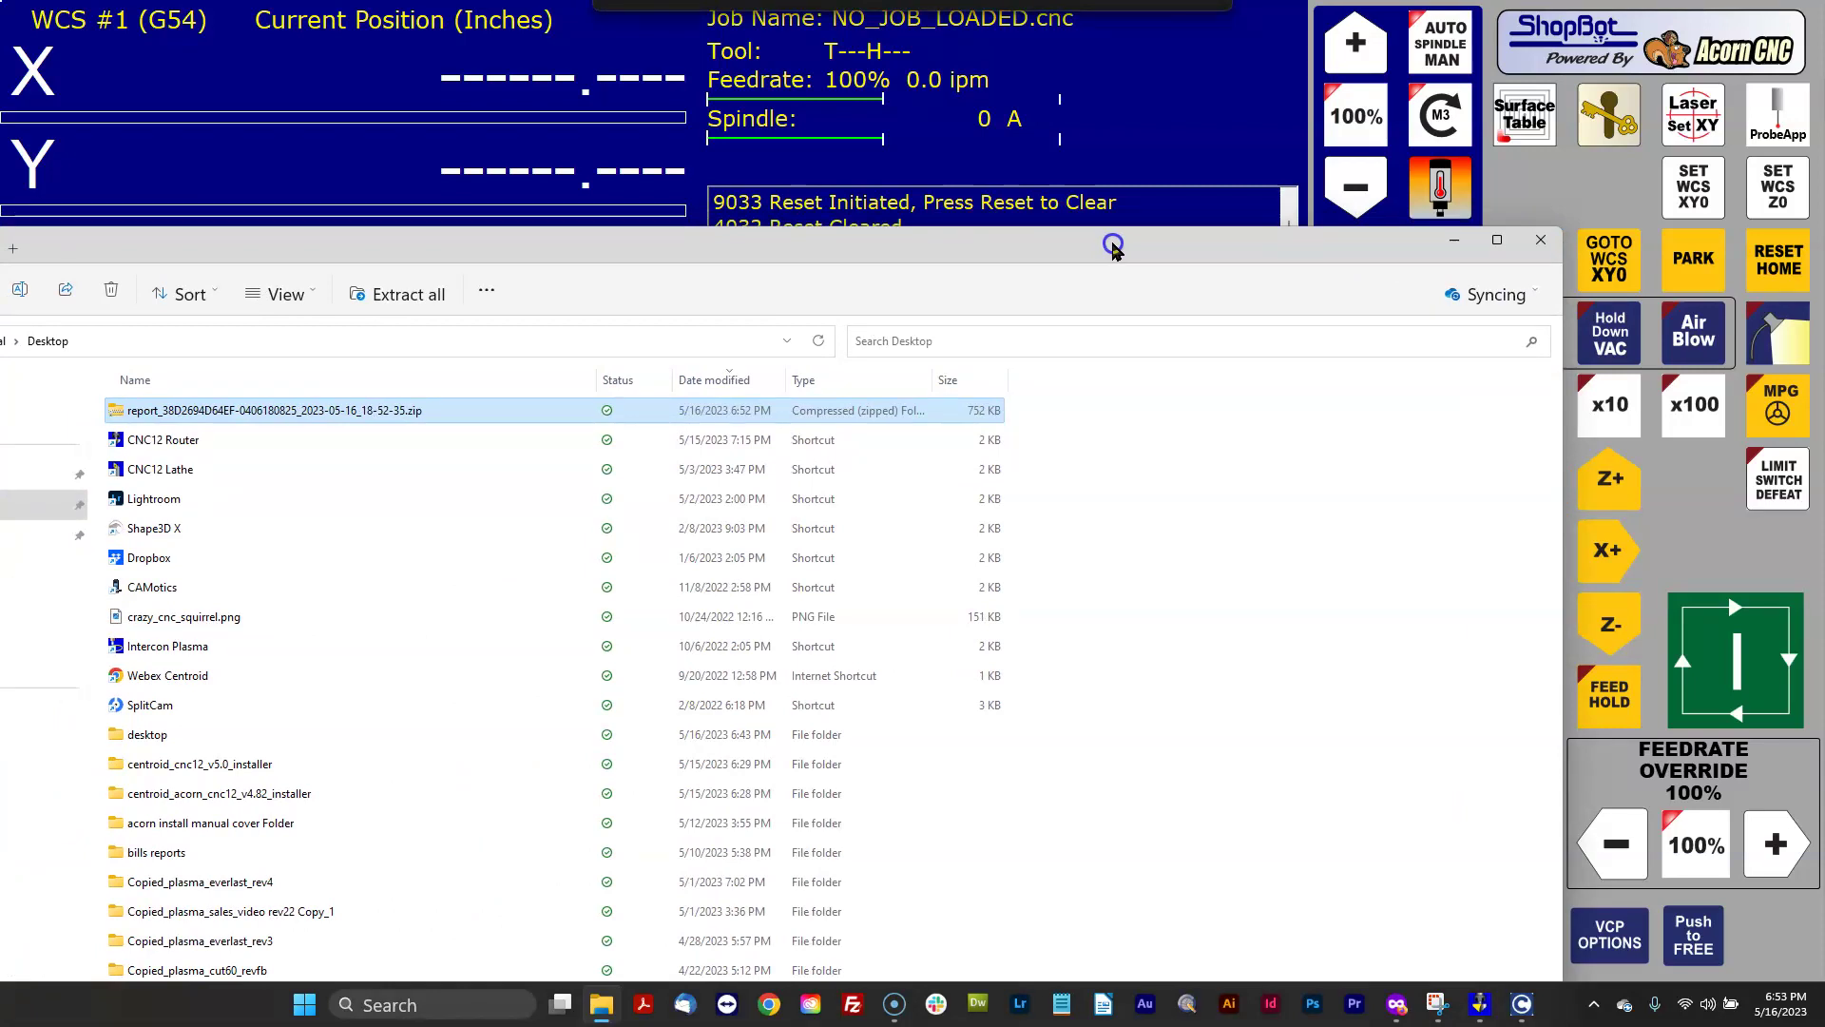
{"action": "left_click_drag", "start_coordinate": [1114, 247], "coordinate": [1118, 249]}
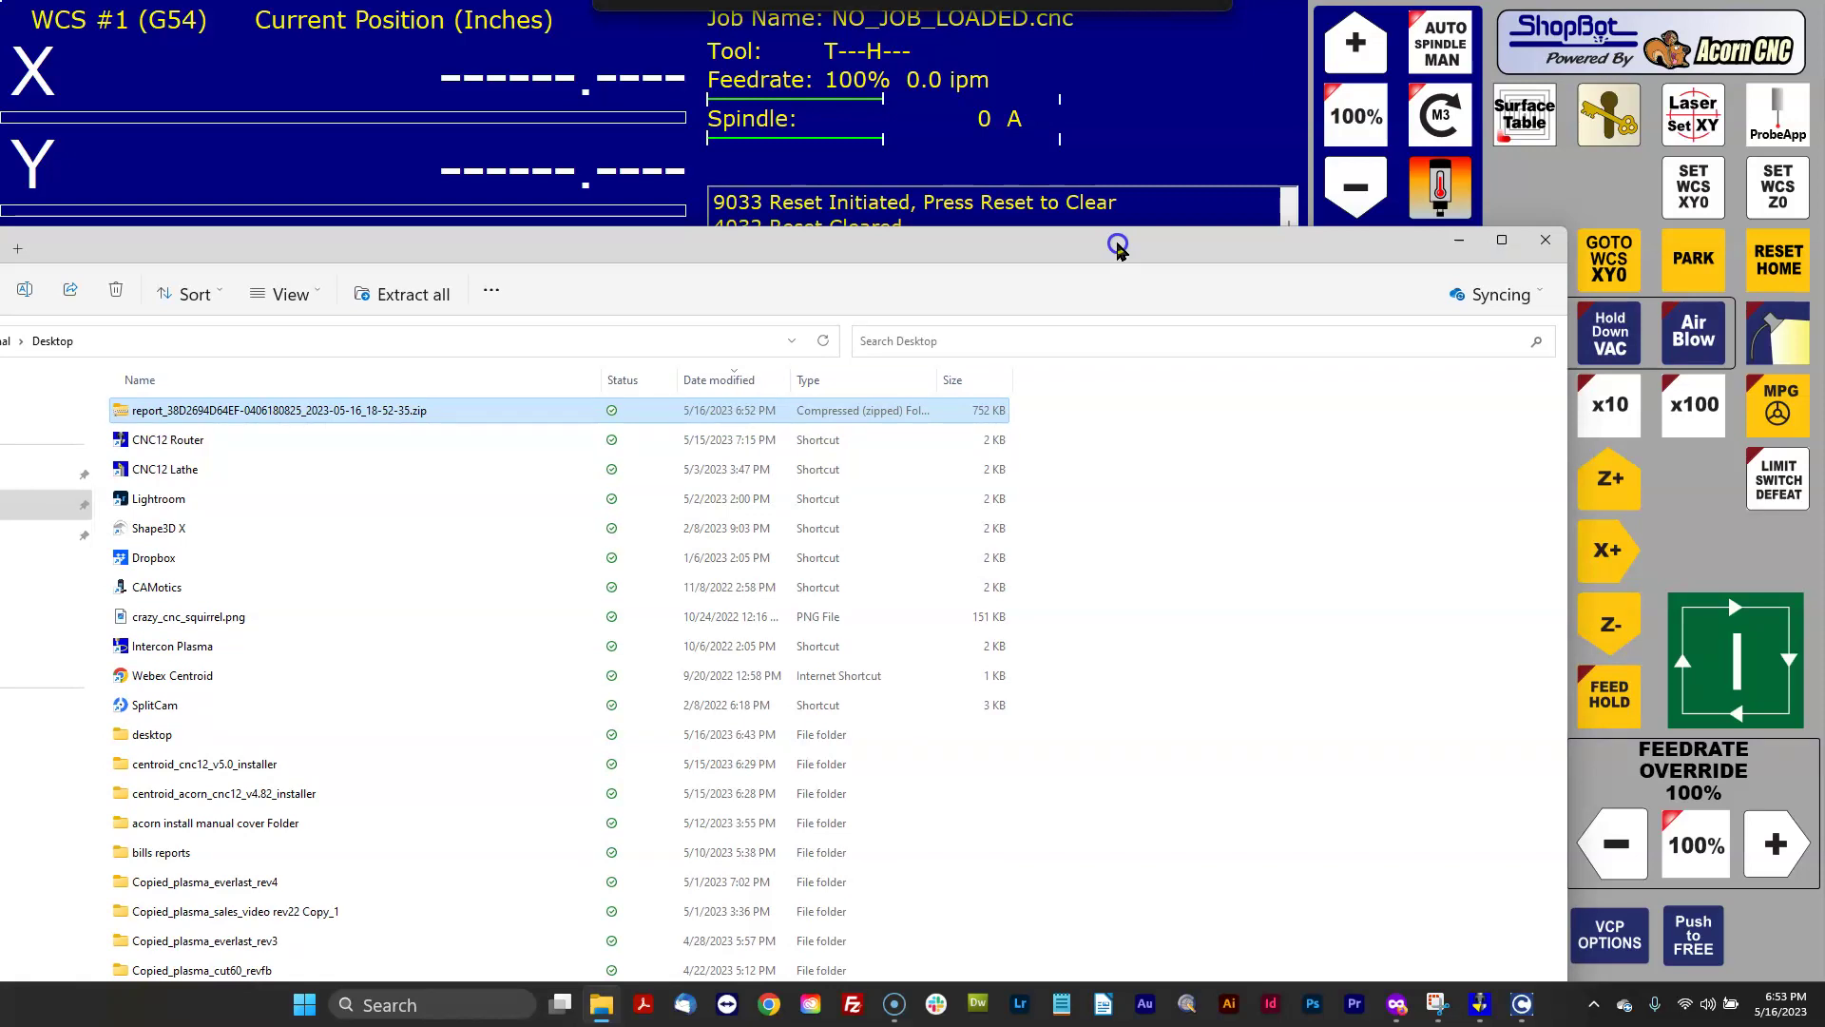
{"action": "left_click_drag", "start_coordinate": [1119, 247], "coordinate": [0, 95]}
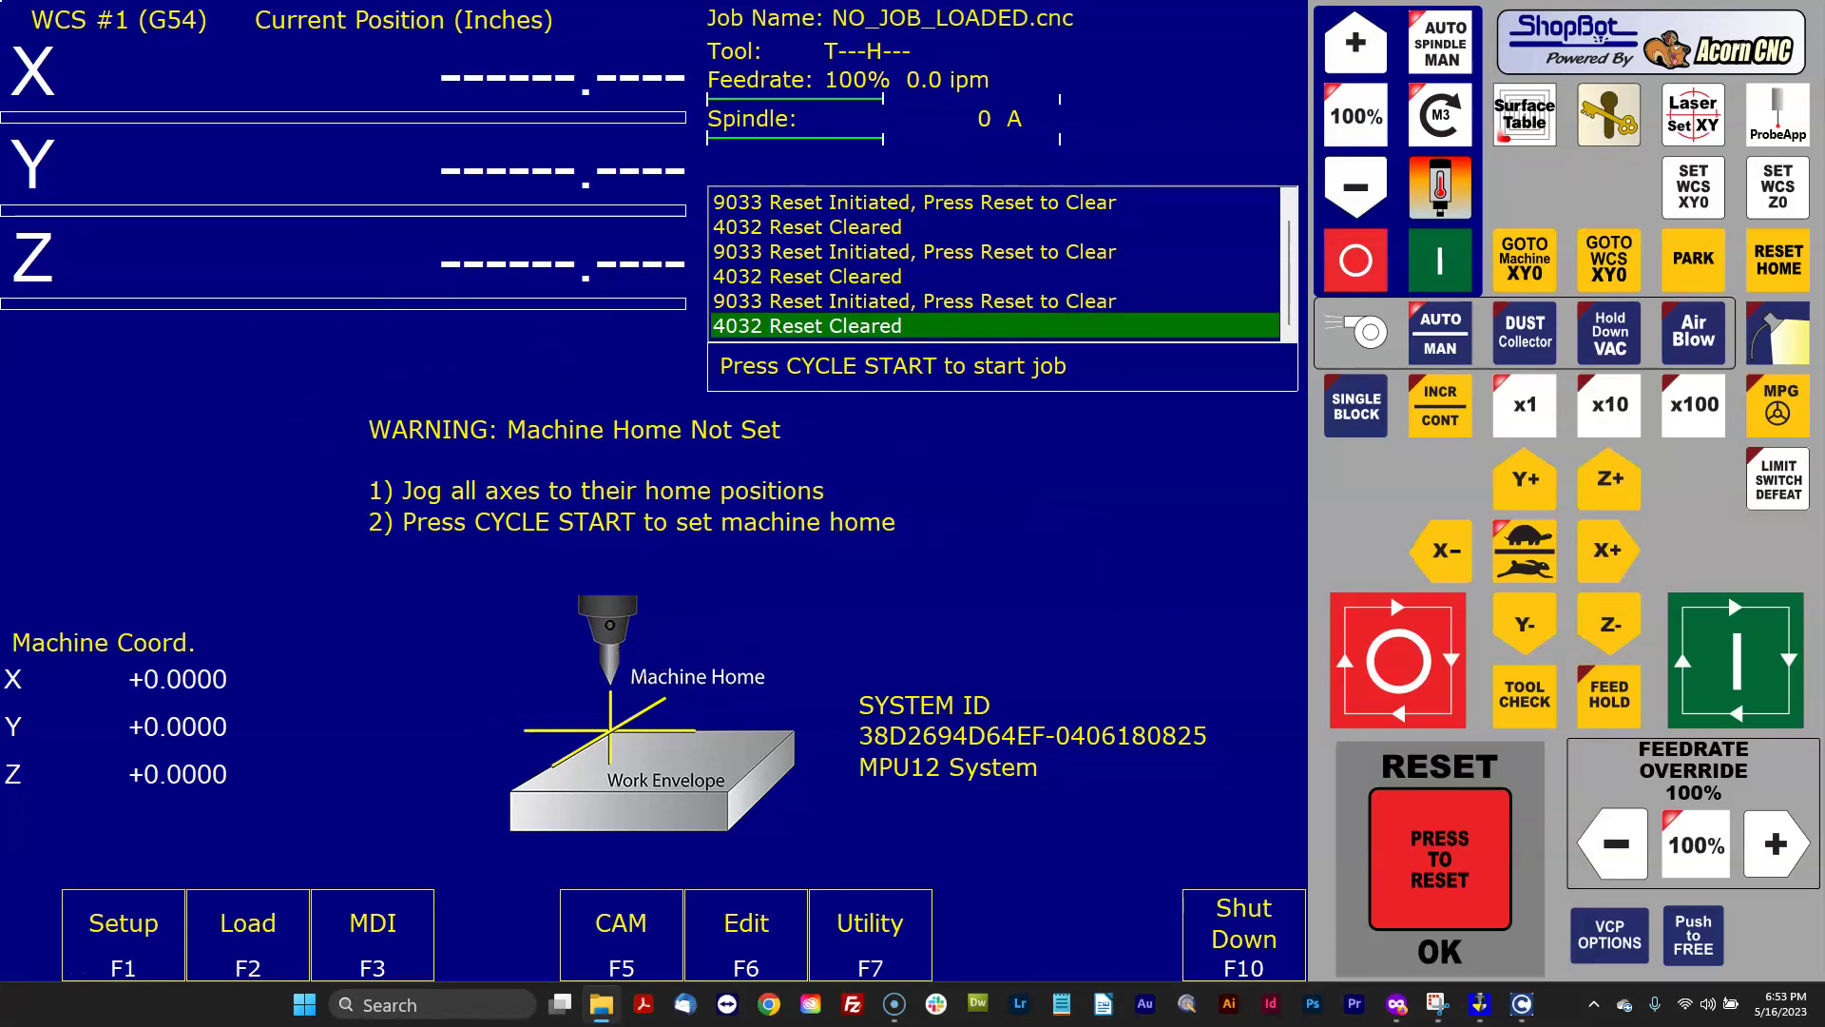
Step: Switch to the browser, look over the legacy CNC12 v4.82 downloads for Acorn, and minimize the browser
{"action": "key", "text": "alt+Tab"}
{"action": "scroll", "coordinate": [970, 575], "scroll_direction": "down", "scroll_amount": 10}
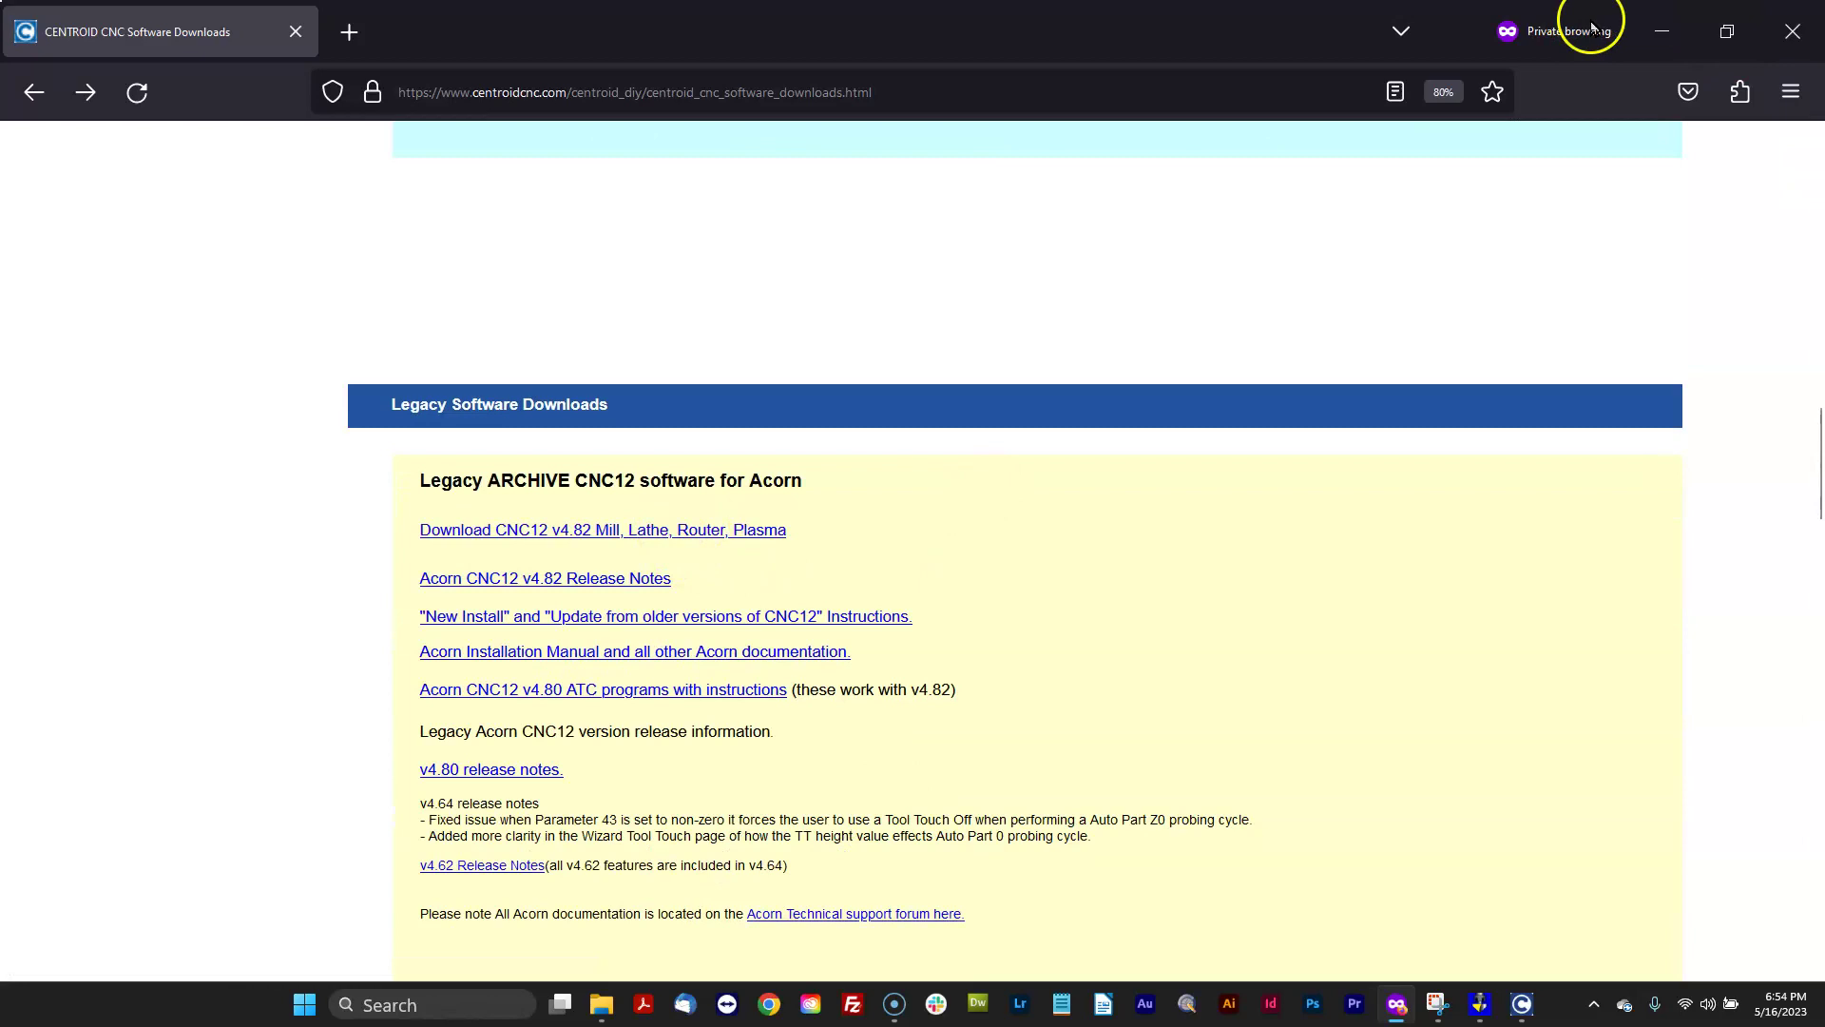
{"action": "left_click", "coordinate": [1662, 32]}
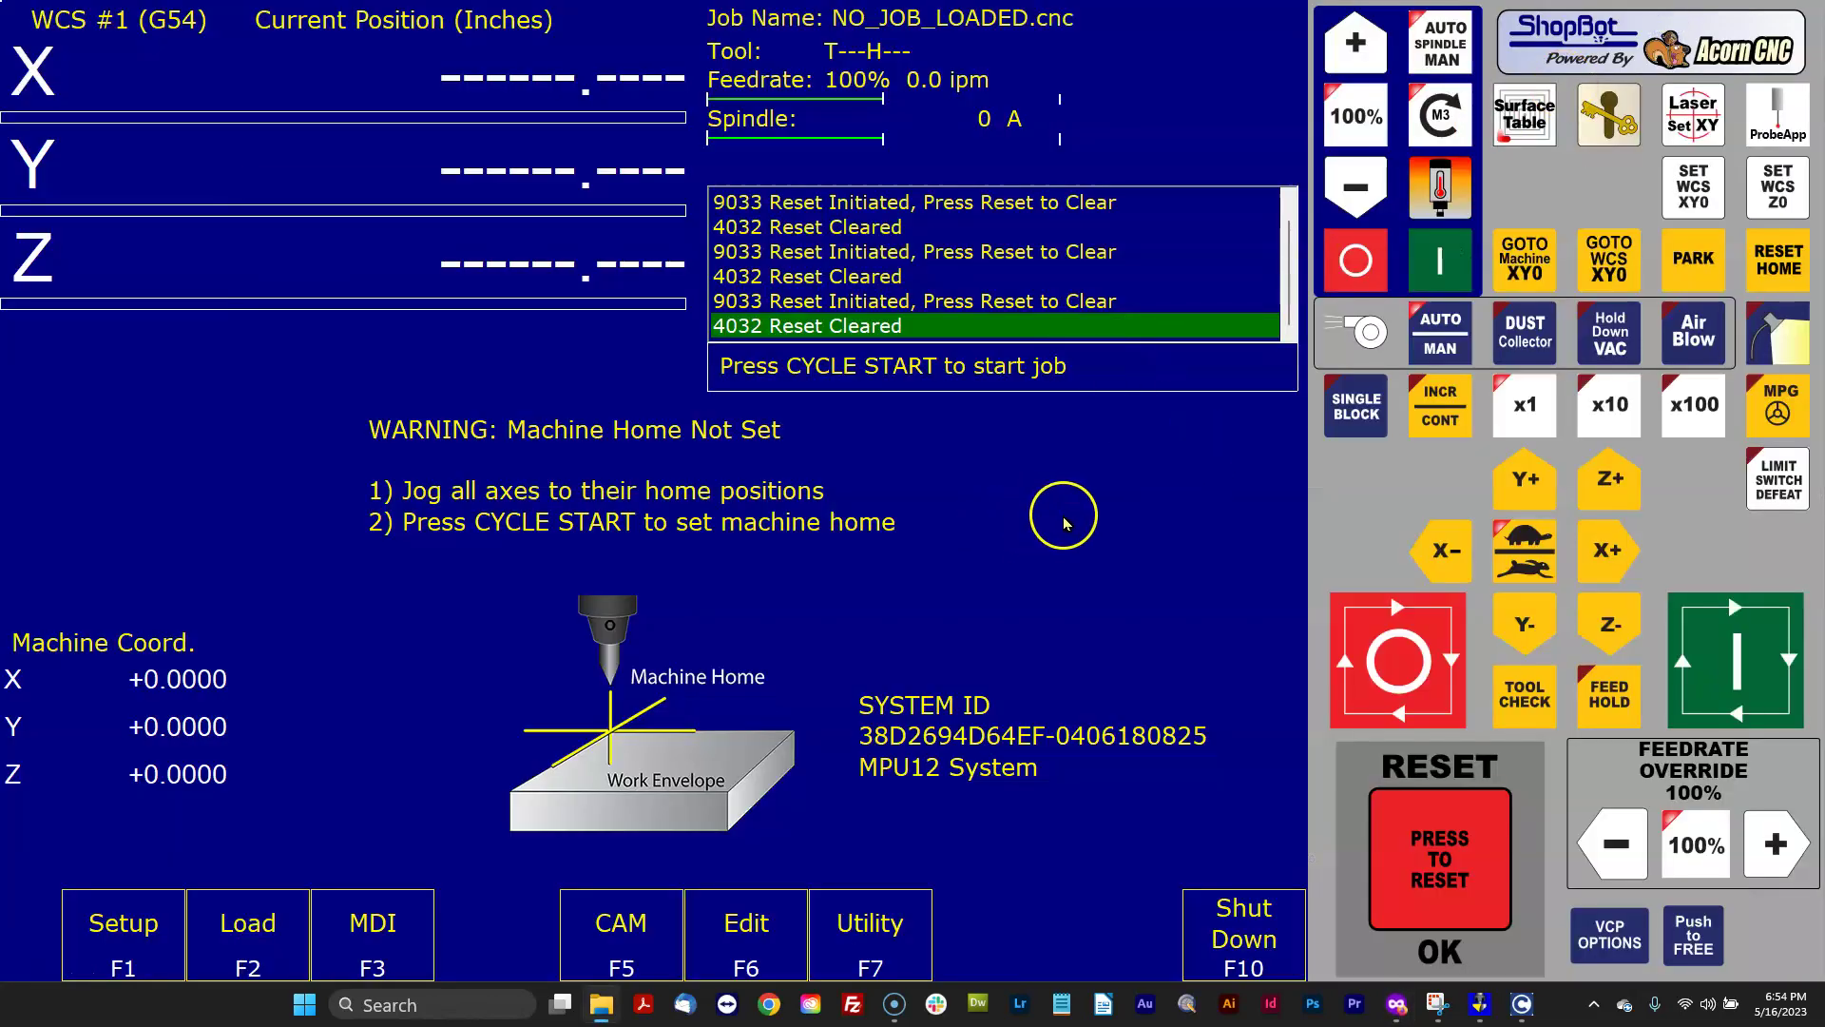
Step: Look over the report options in CNC12's Utility Menu and return to the main screen
{"action": "left_click", "coordinate": [870, 927]}
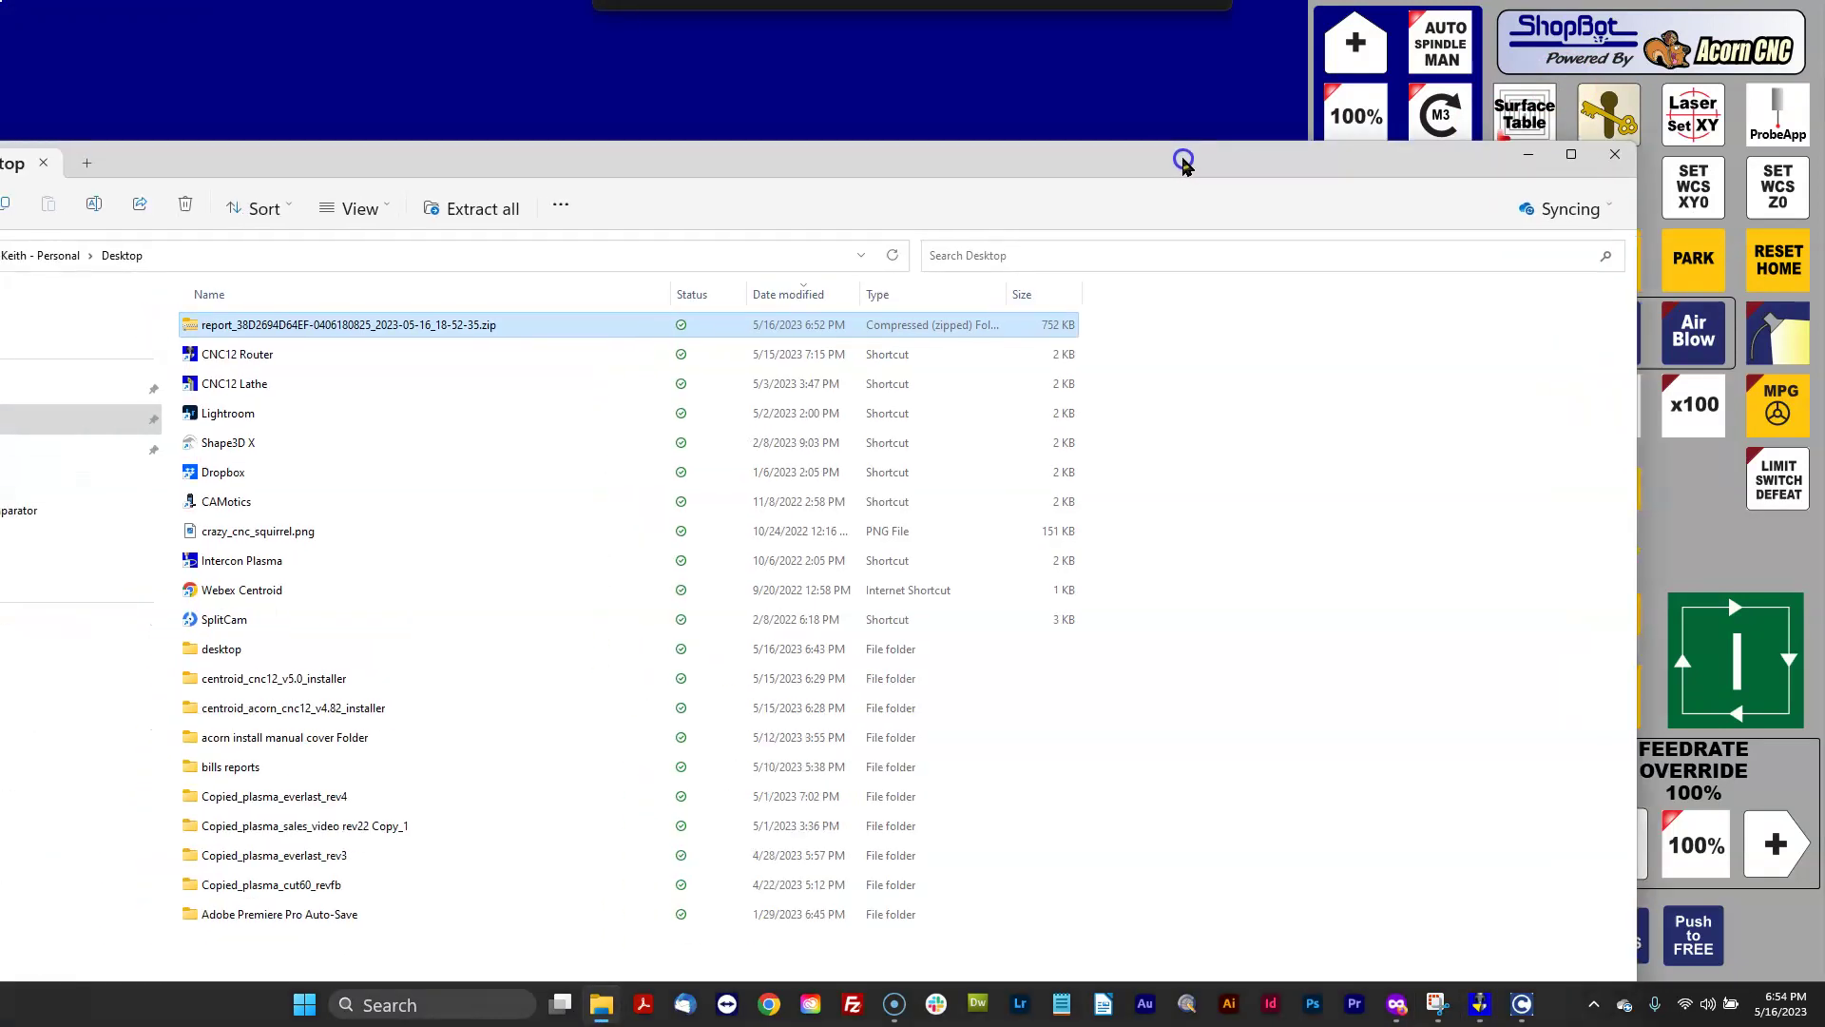
{"action": "left_click_drag", "start_coordinate": [1184, 159], "coordinate": [0, 105]}
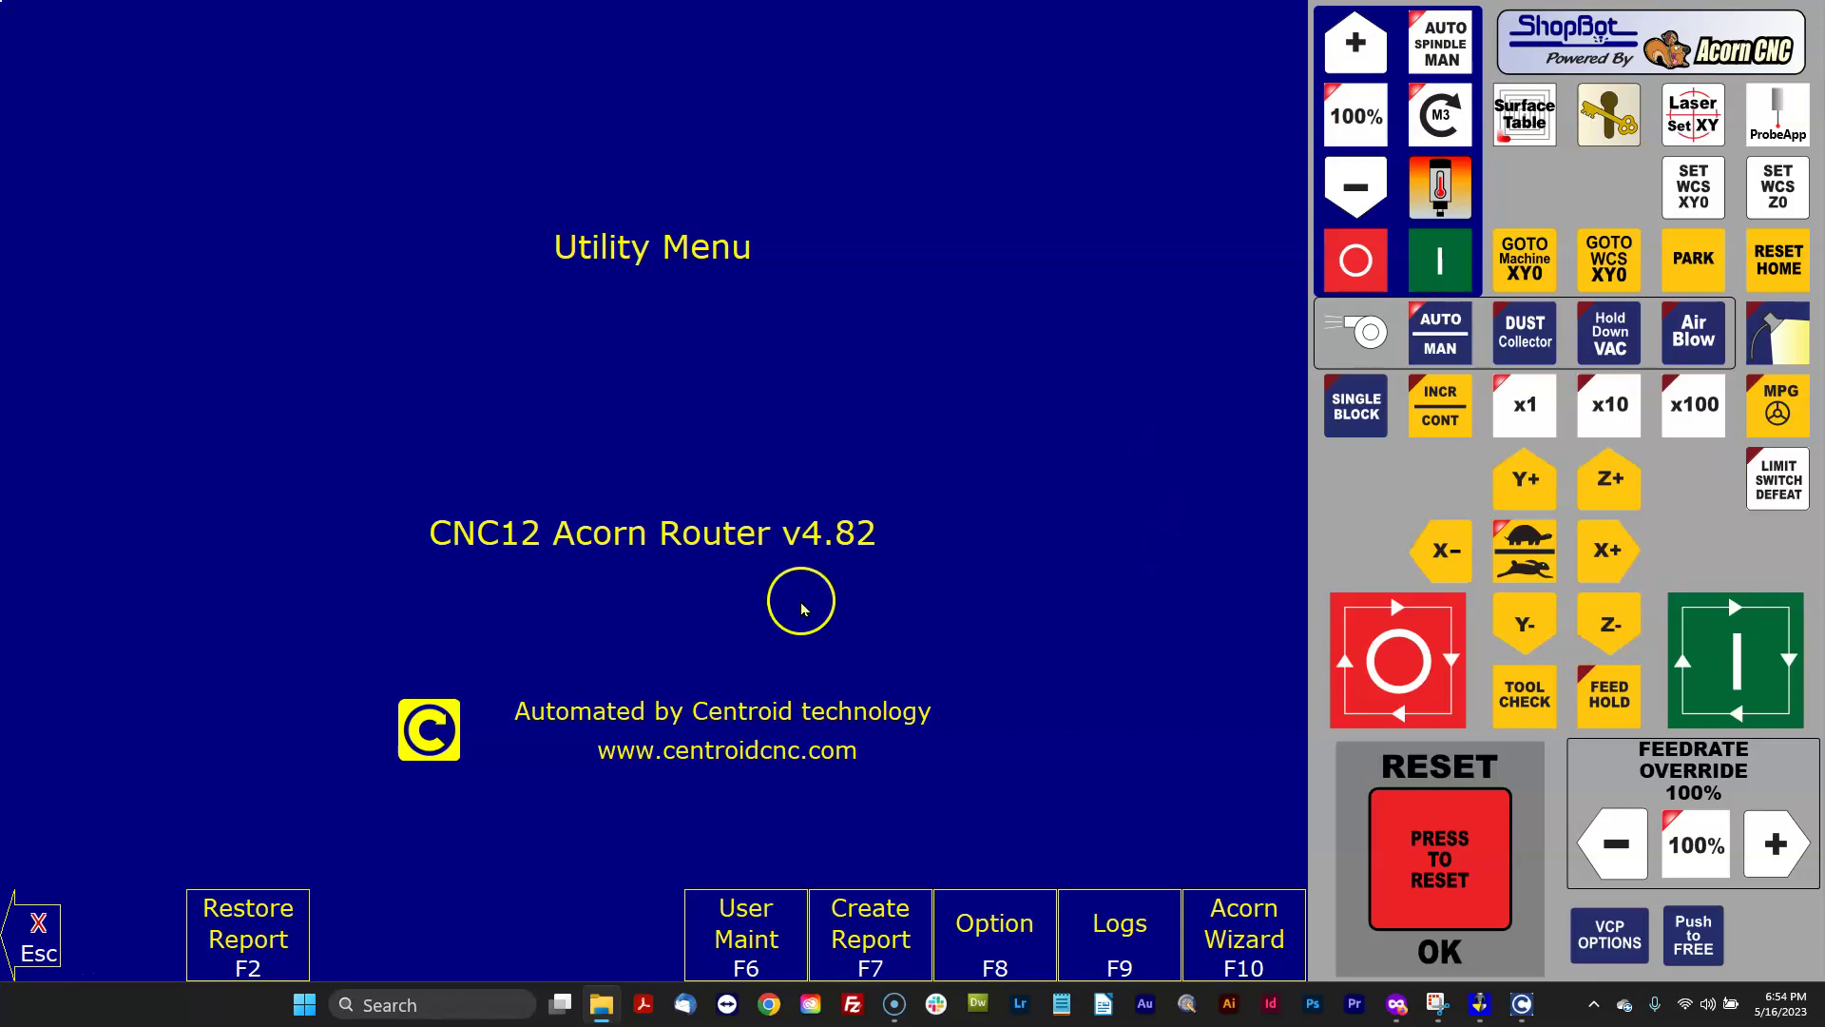
{"action": "left_click", "coordinate": [42, 915]}
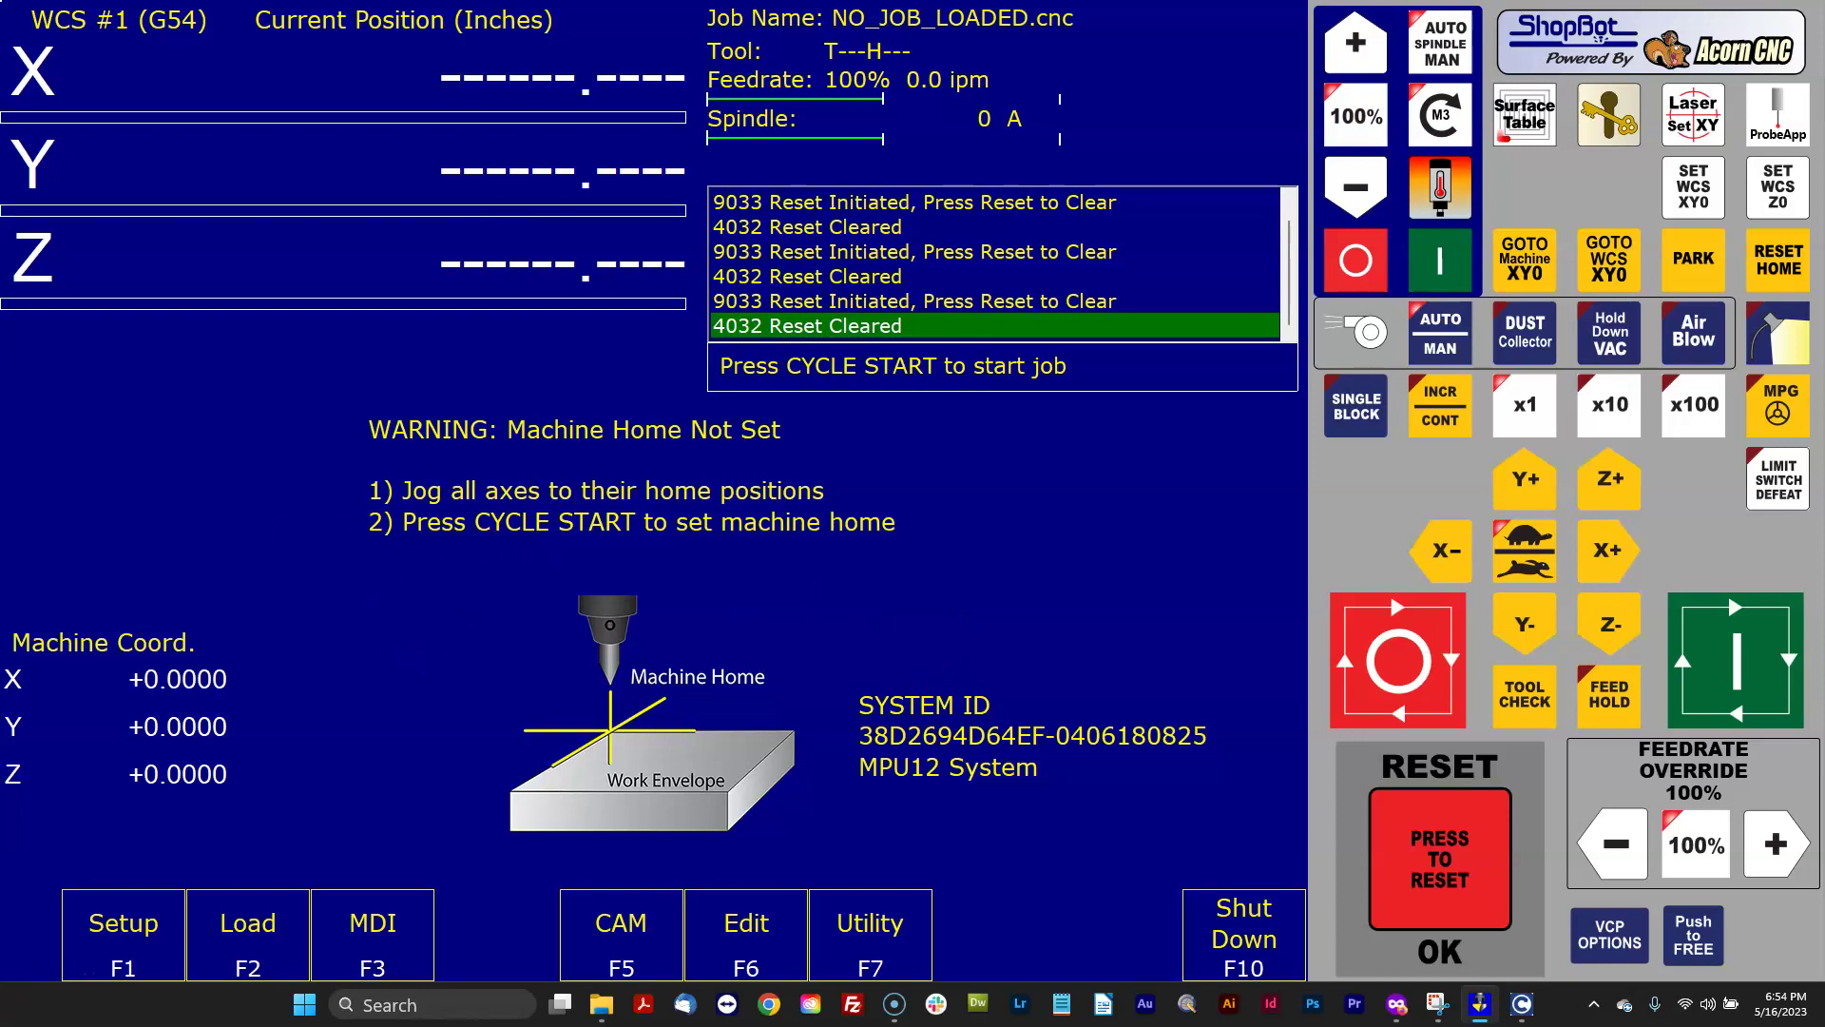
Step: Bring File Explorer back over CNC12 and open the cncm folder on the C: drive
{"action": "left_click_drag", "start_coordinate": [0, 399], "coordinate": [1065, 240]}
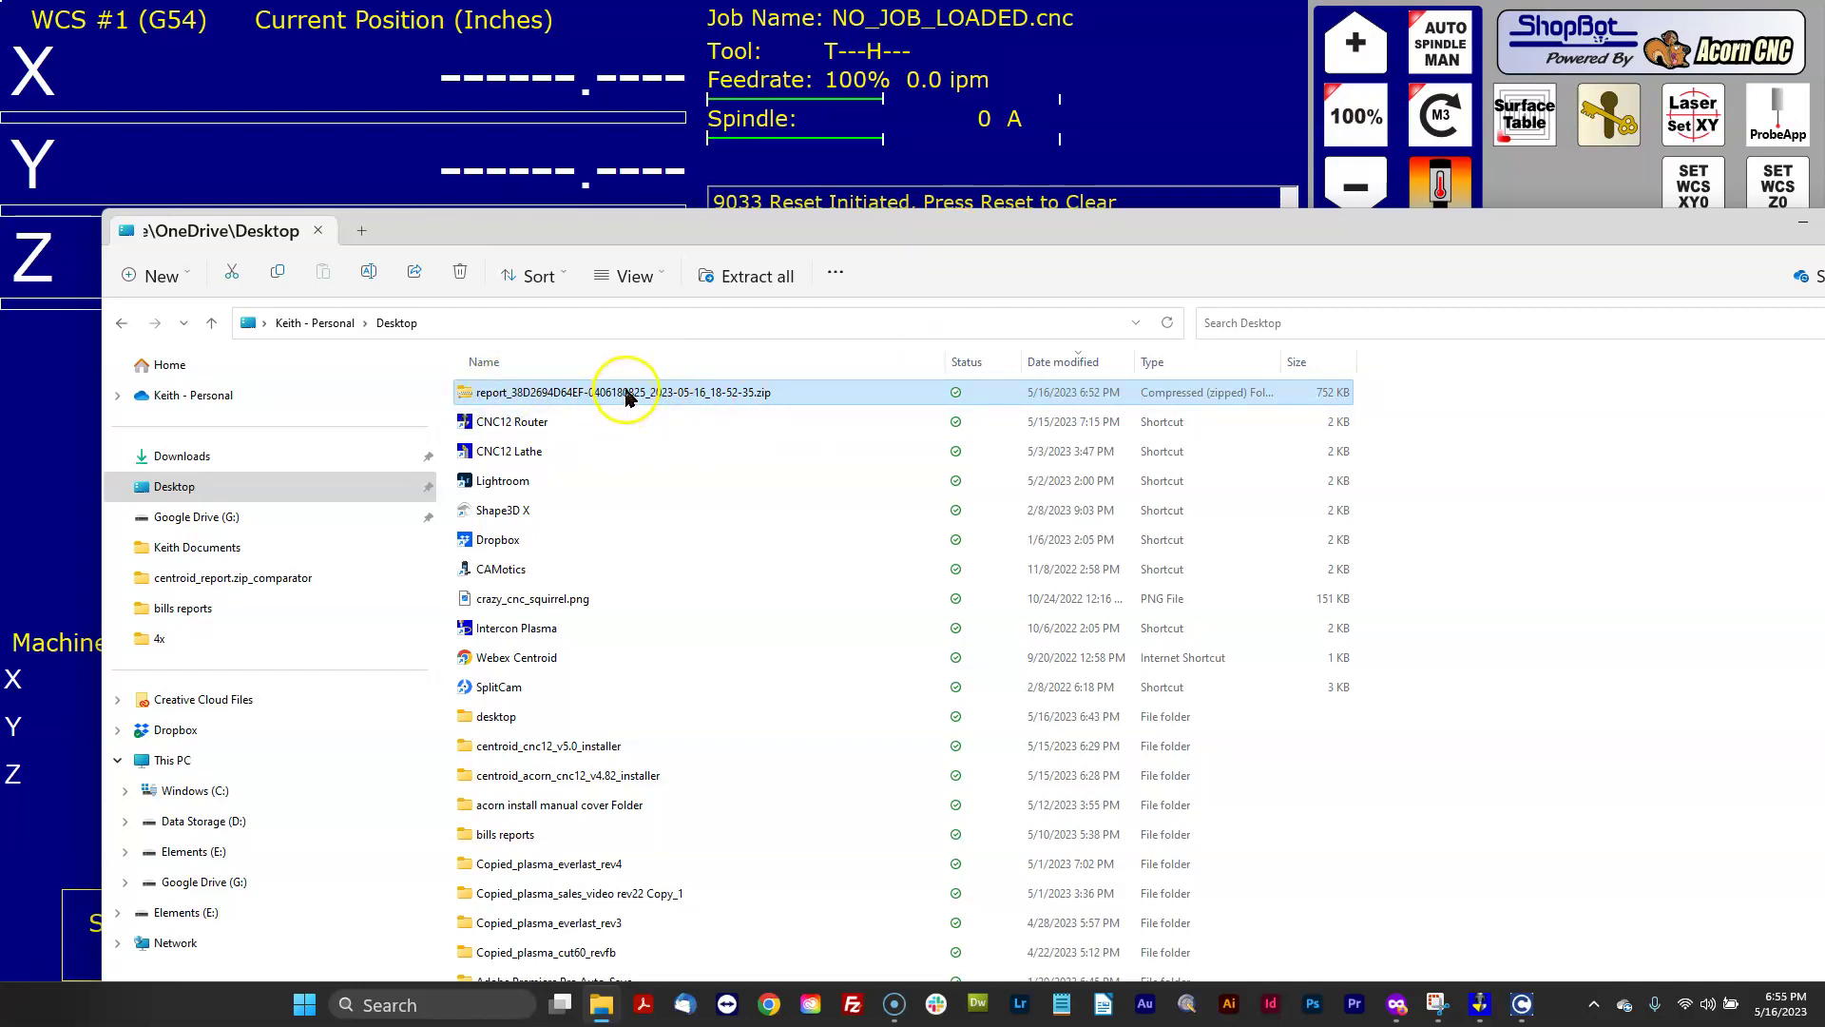
{"action": "left_click_drag", "start_coordinate": [1068, 237], "coordinate": [1070, 236]}
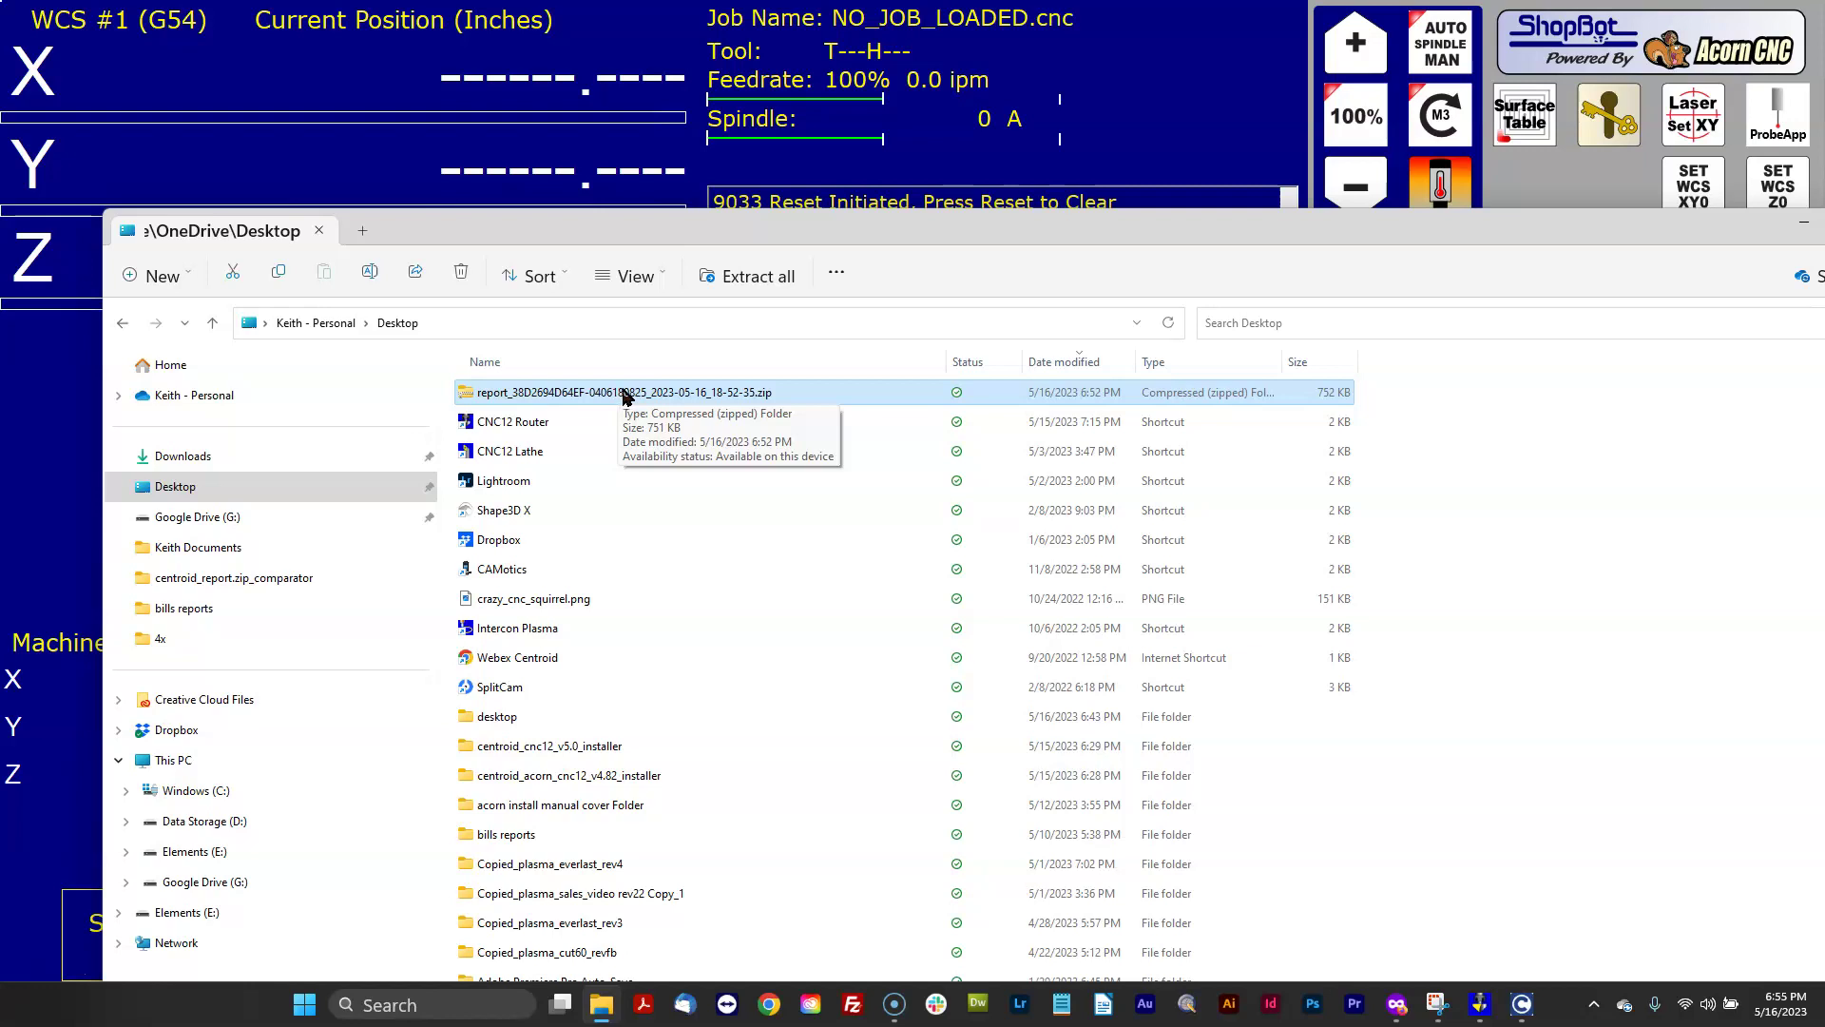
{"action": "left_click", "coordinate": [203, 791]}
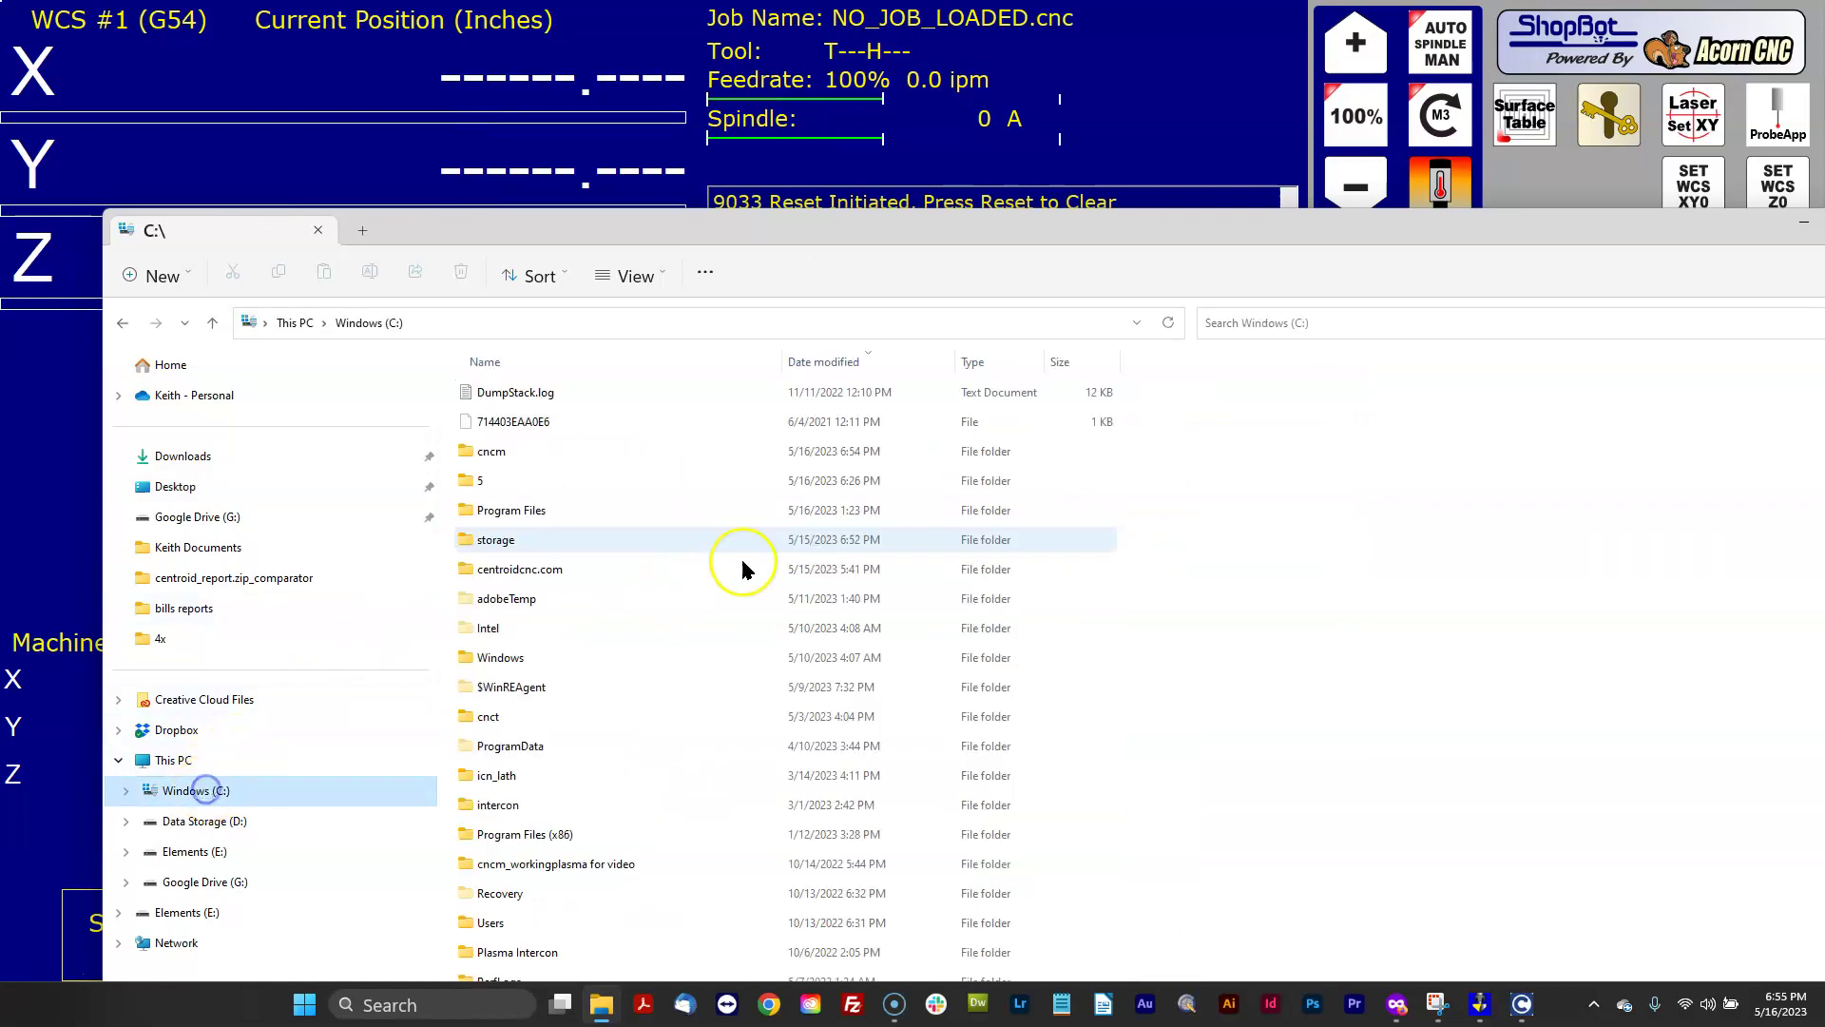
{"action": "double_click", "coordinate": [492, 454]}
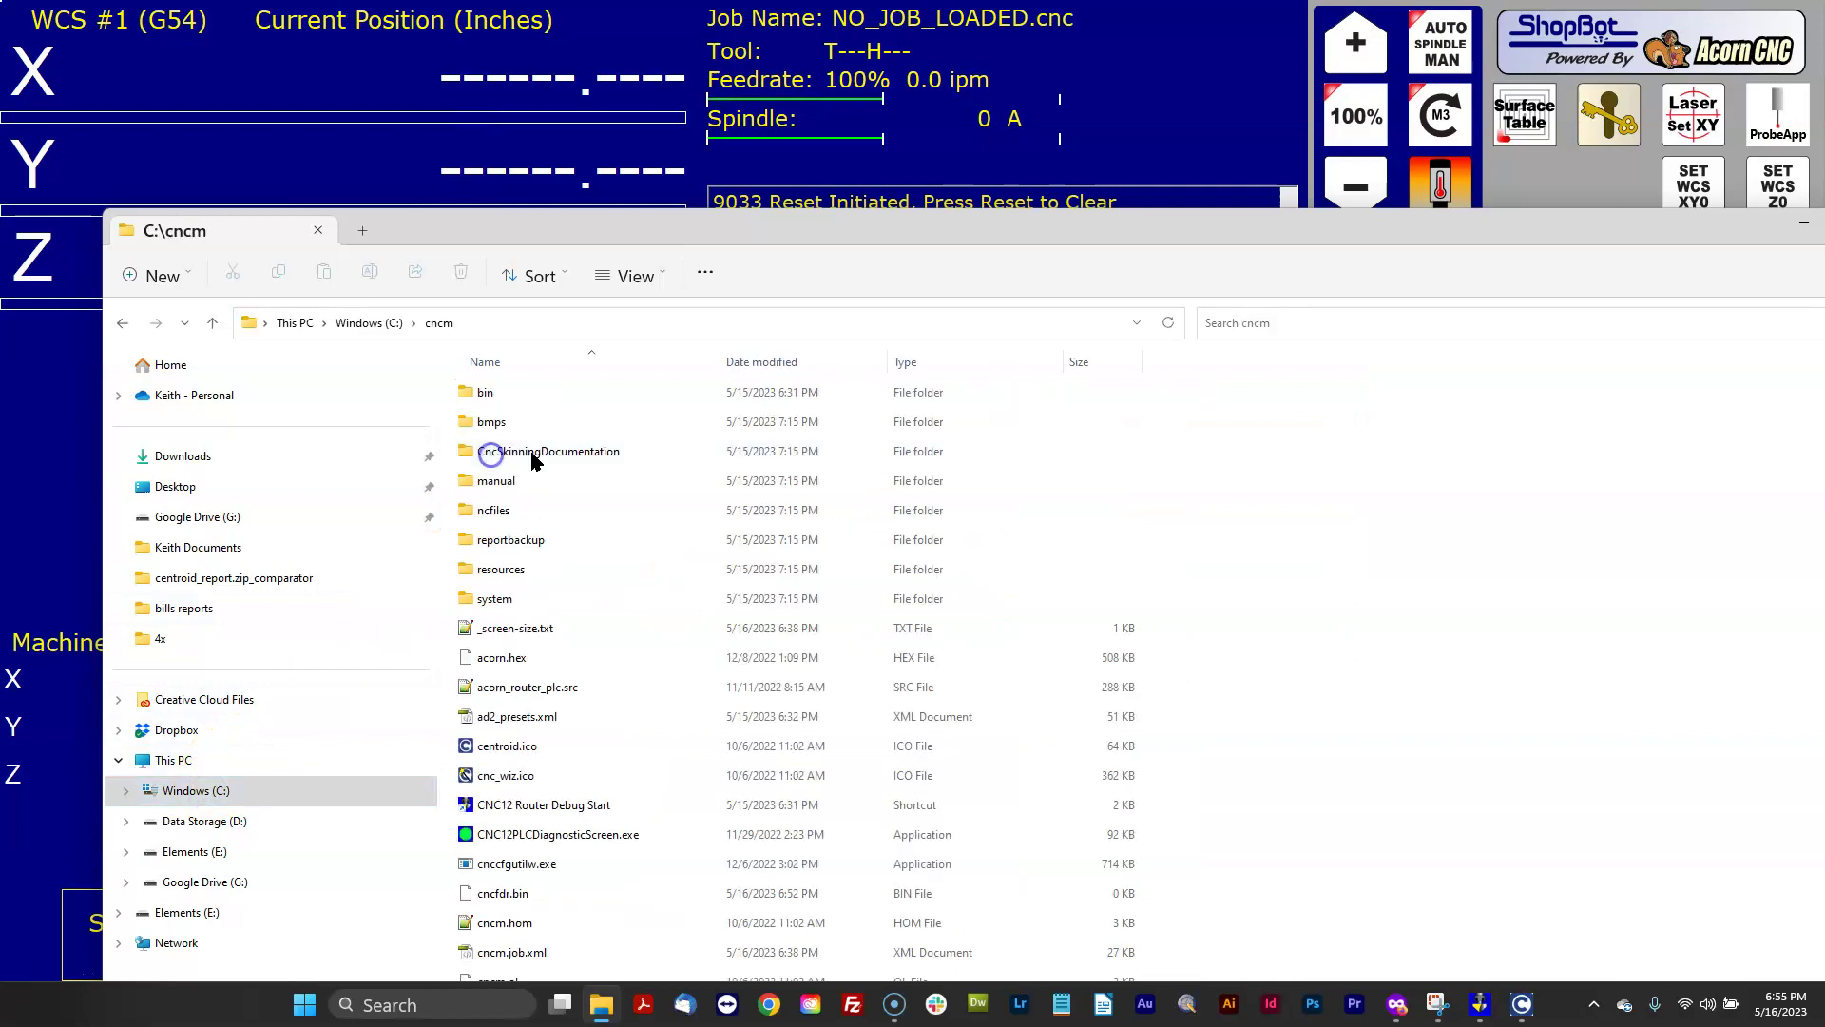
{"action": "left_click_drag", "start_coordinate": [1124, 232], "coordinate": [1116, 52]}
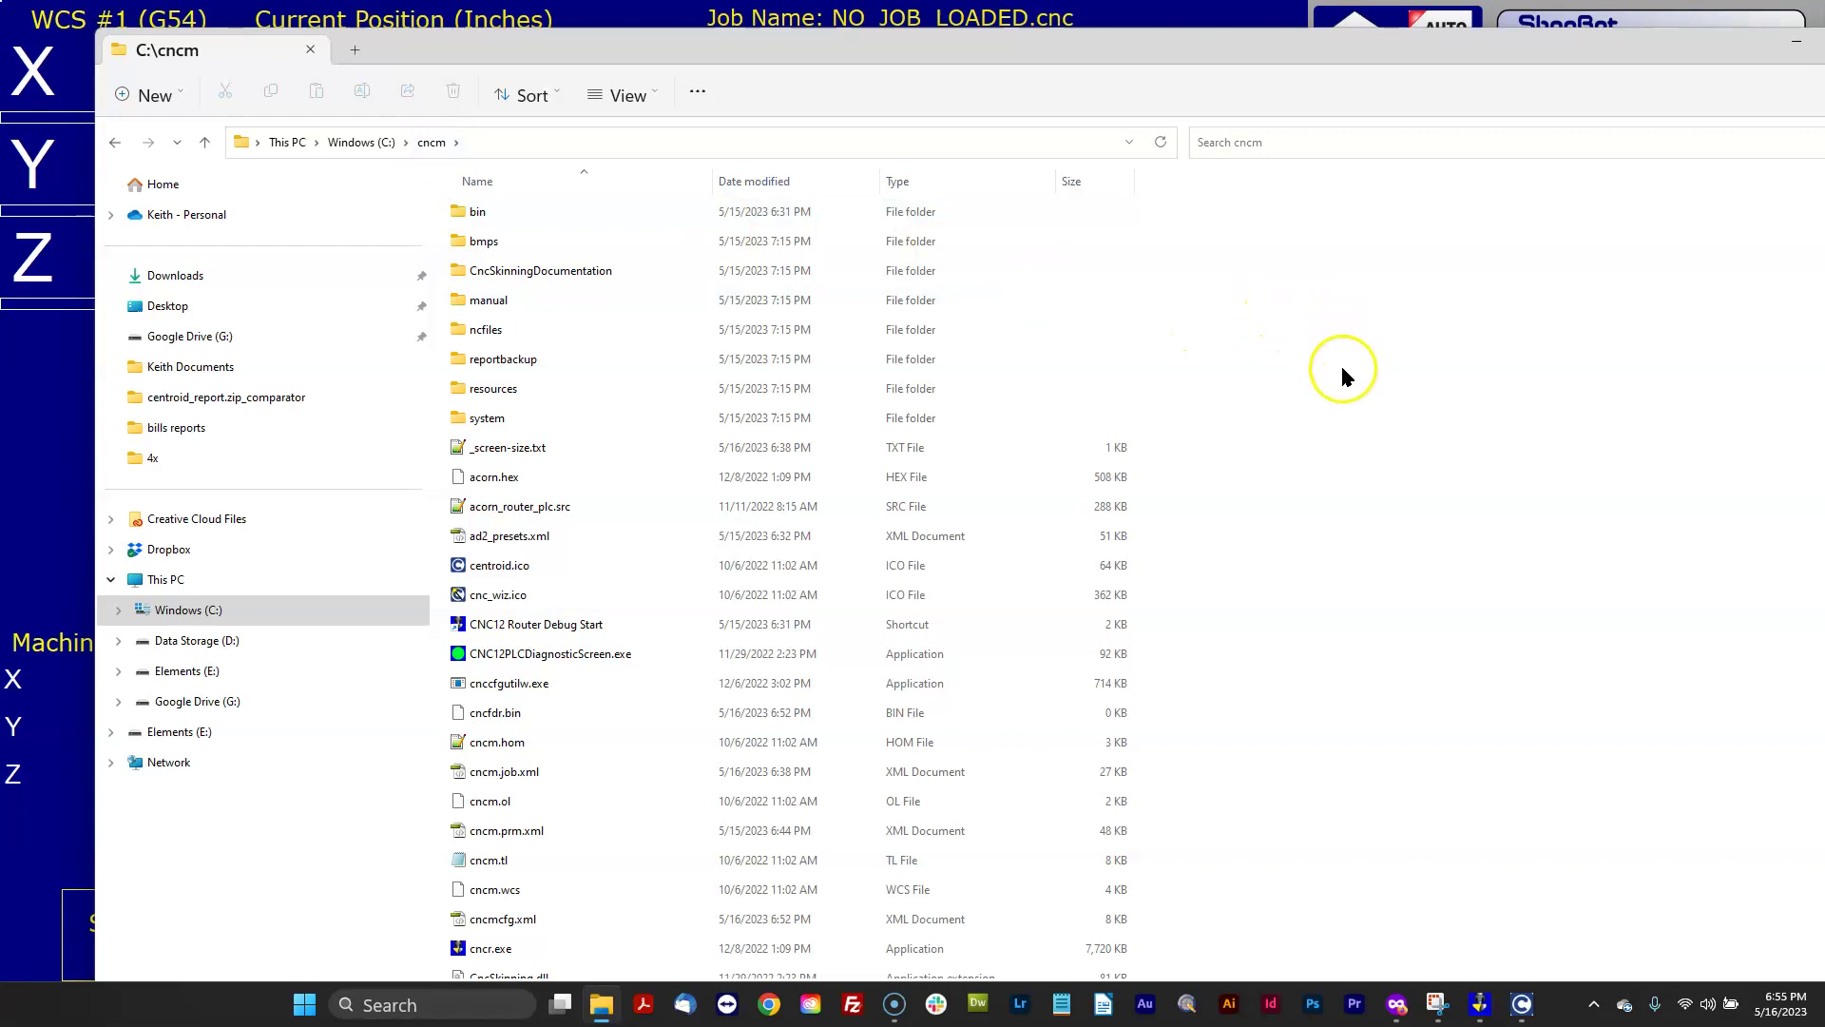
Step: Examine the cncm folder's files, including cncm.ol, cncm.tl, cncm.hom, cncm.wcs, ad2_presets.xml and the mfunc macro files
{"action": "scroll", "coordinate": [1346, 370], "scroll_direction": "down", "scroll_amount": 10}
{"action": "scroll", "coordinate": [1345, 378], "scroll_direction": "up", "scroll_amount": 10}
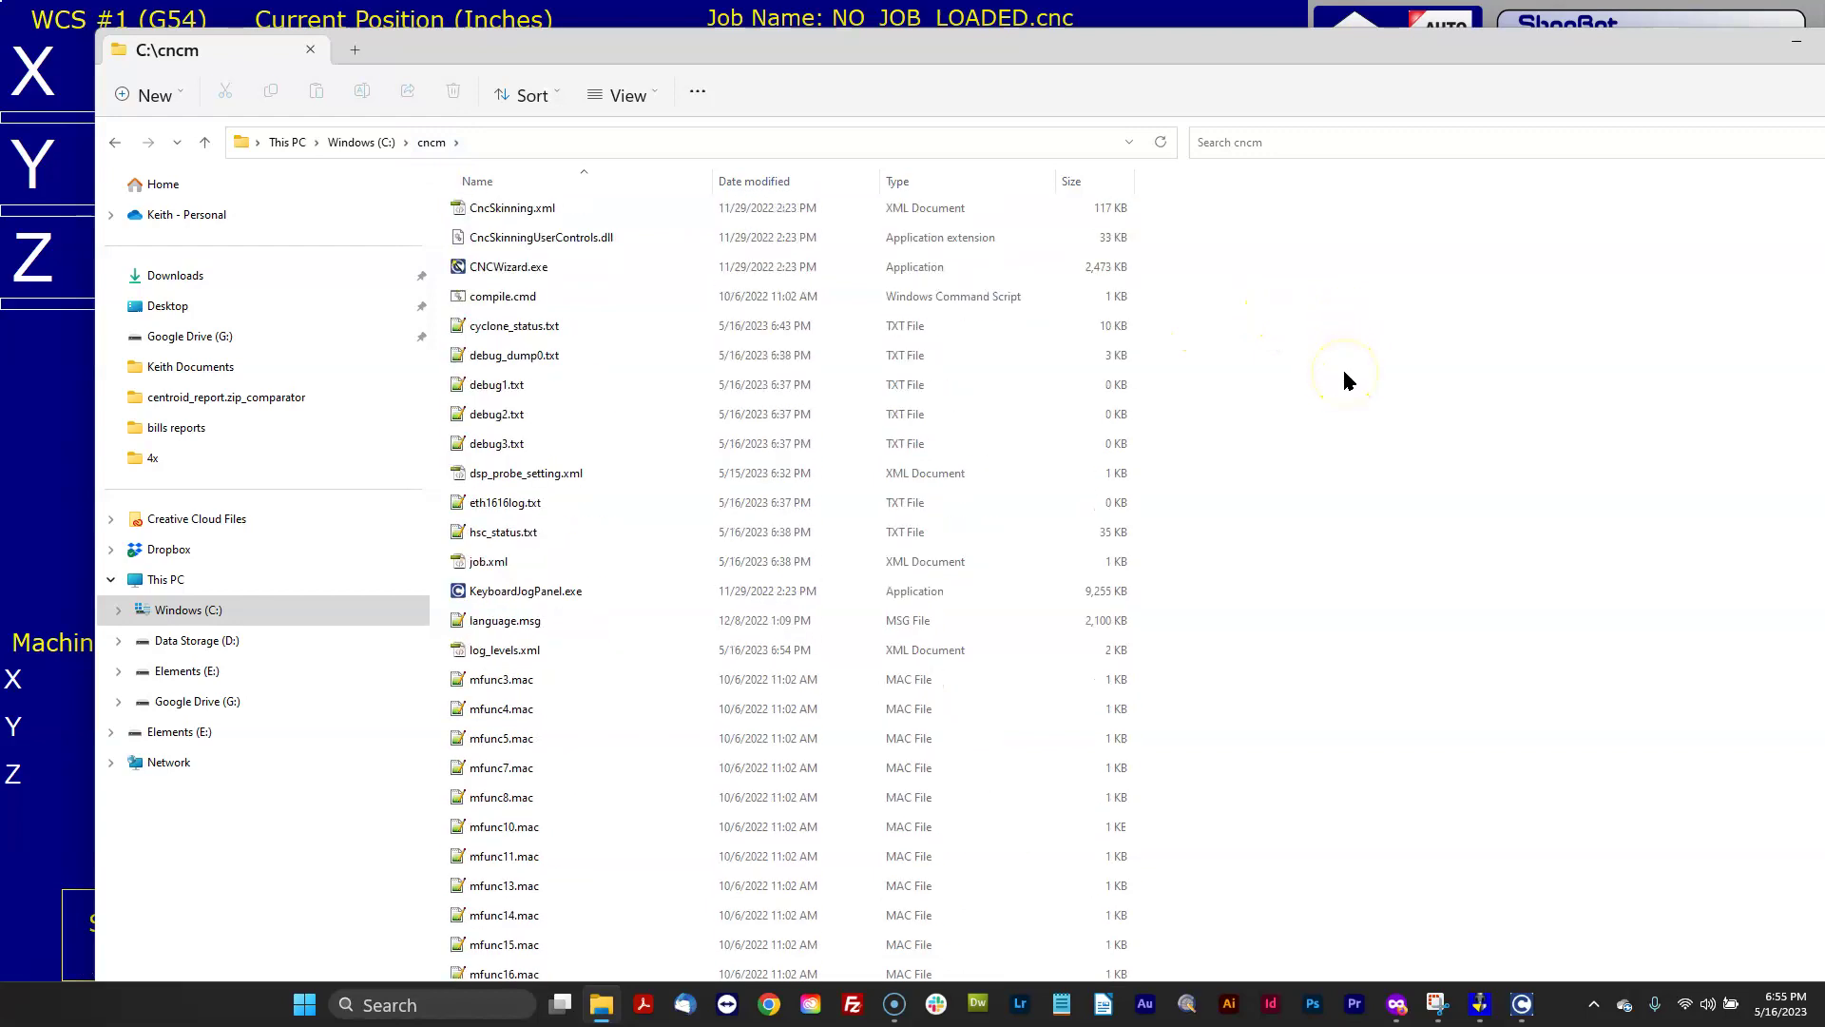
{"action": "mouse_move", "coordinate": [1220, 49]}
{"action": "left_mouse_down"}
{"action": "mouse_move", "coordinate": [1233, 968]}
{"action": "mouse_move", "coordinate": [1230, 631]}
{"action": "mouse_move", "coordinate": [1312, 66]}
{"action": "mouse_move", "coordinate": [1205, 55]}
{"action": "left_mouse_up"}
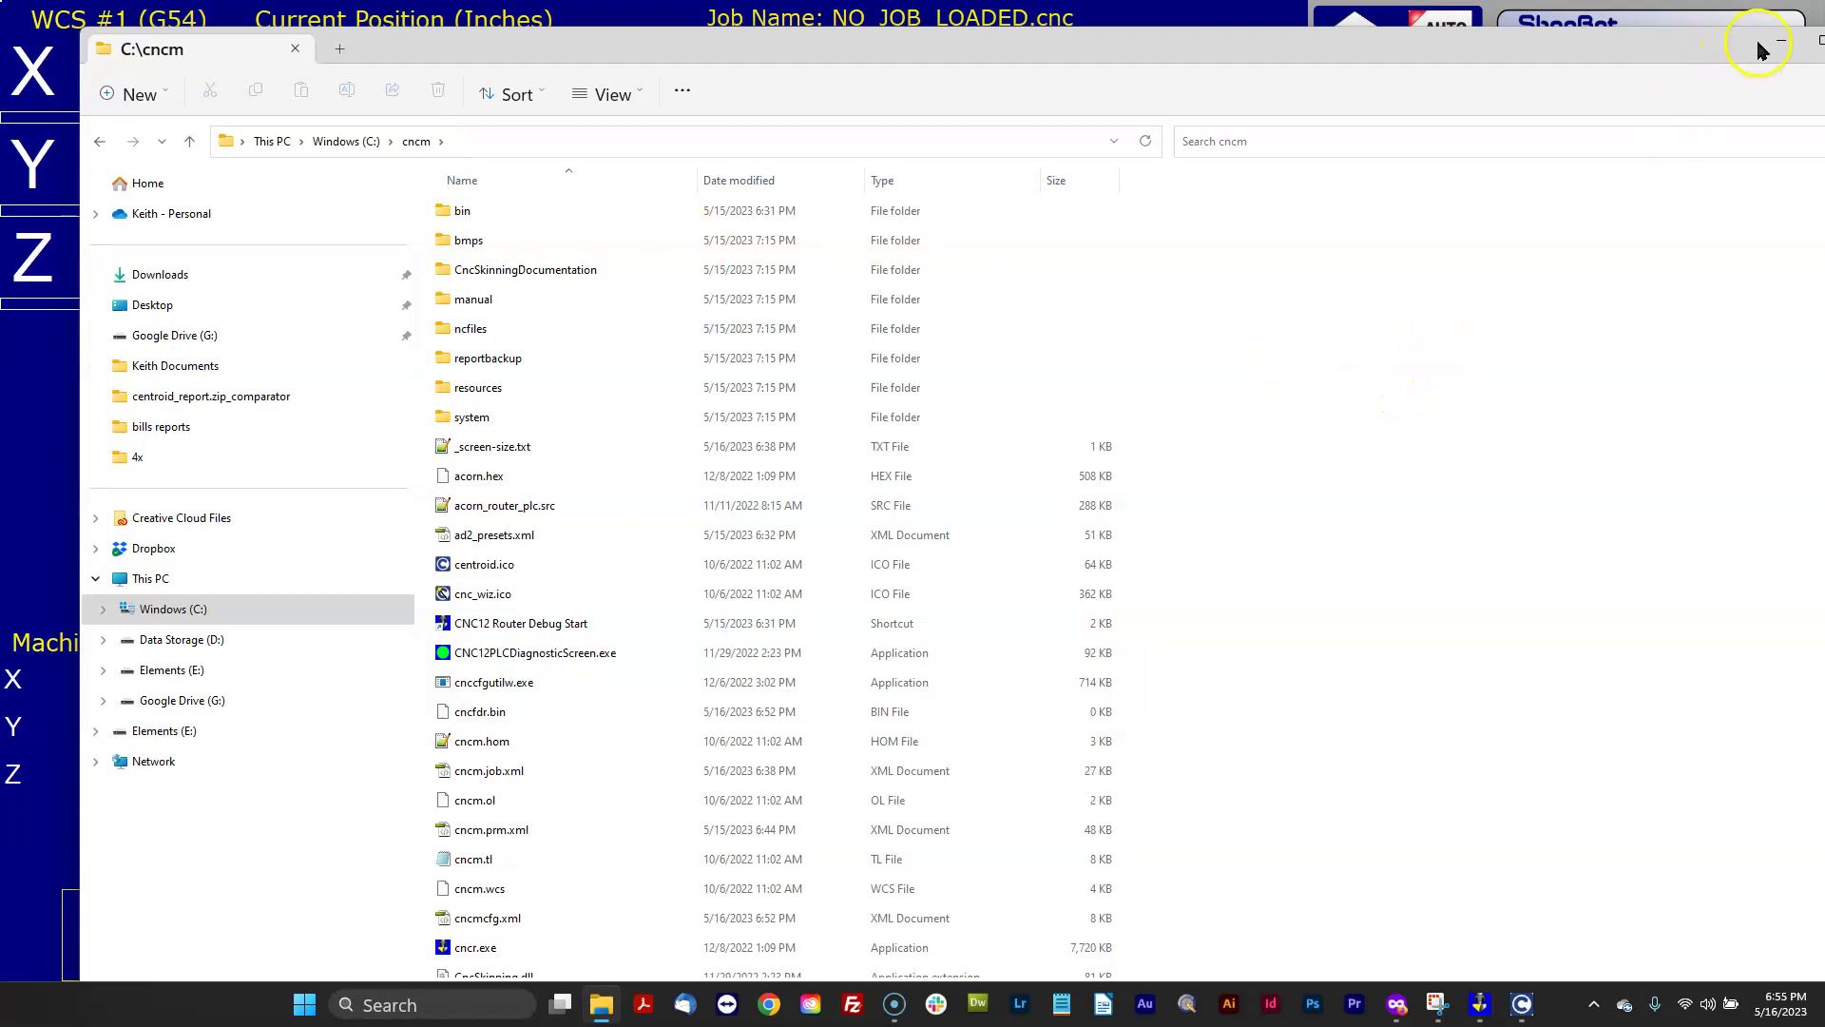
{"action": "left_click", "coordinate": [482, 805]}
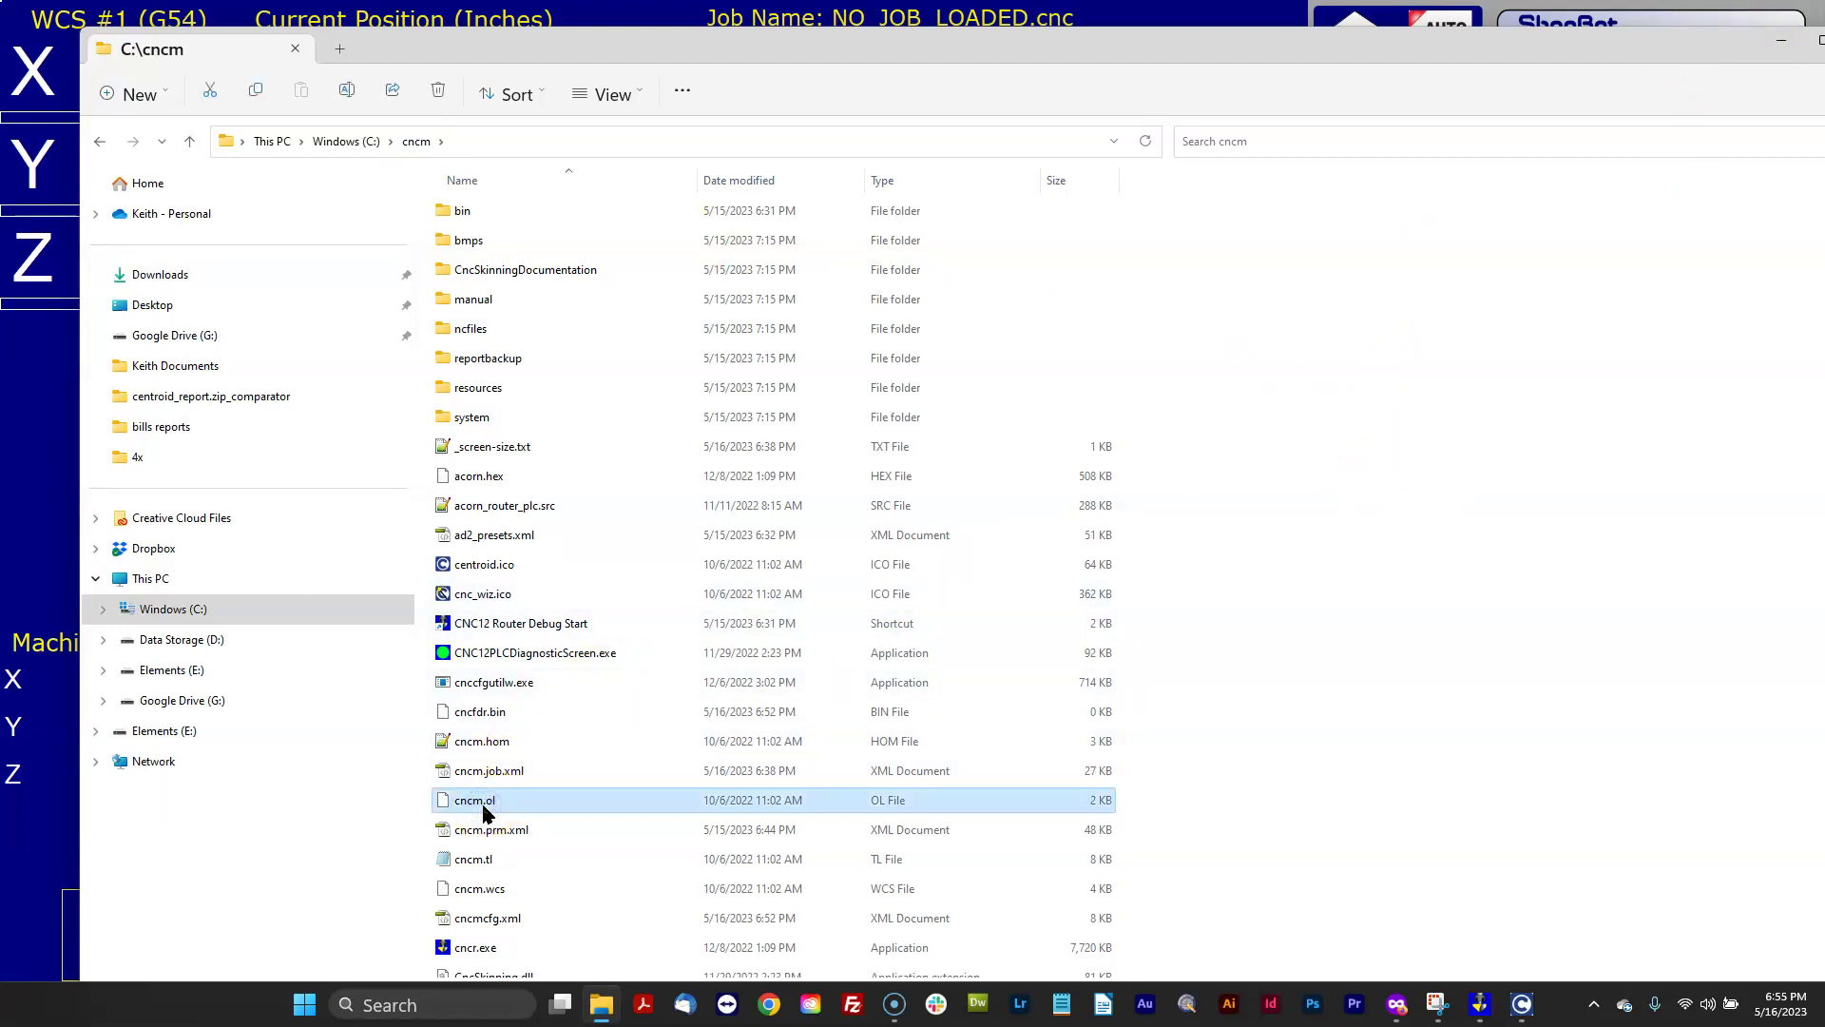
{"action": "left_click", "coordinate": [489, 863]}
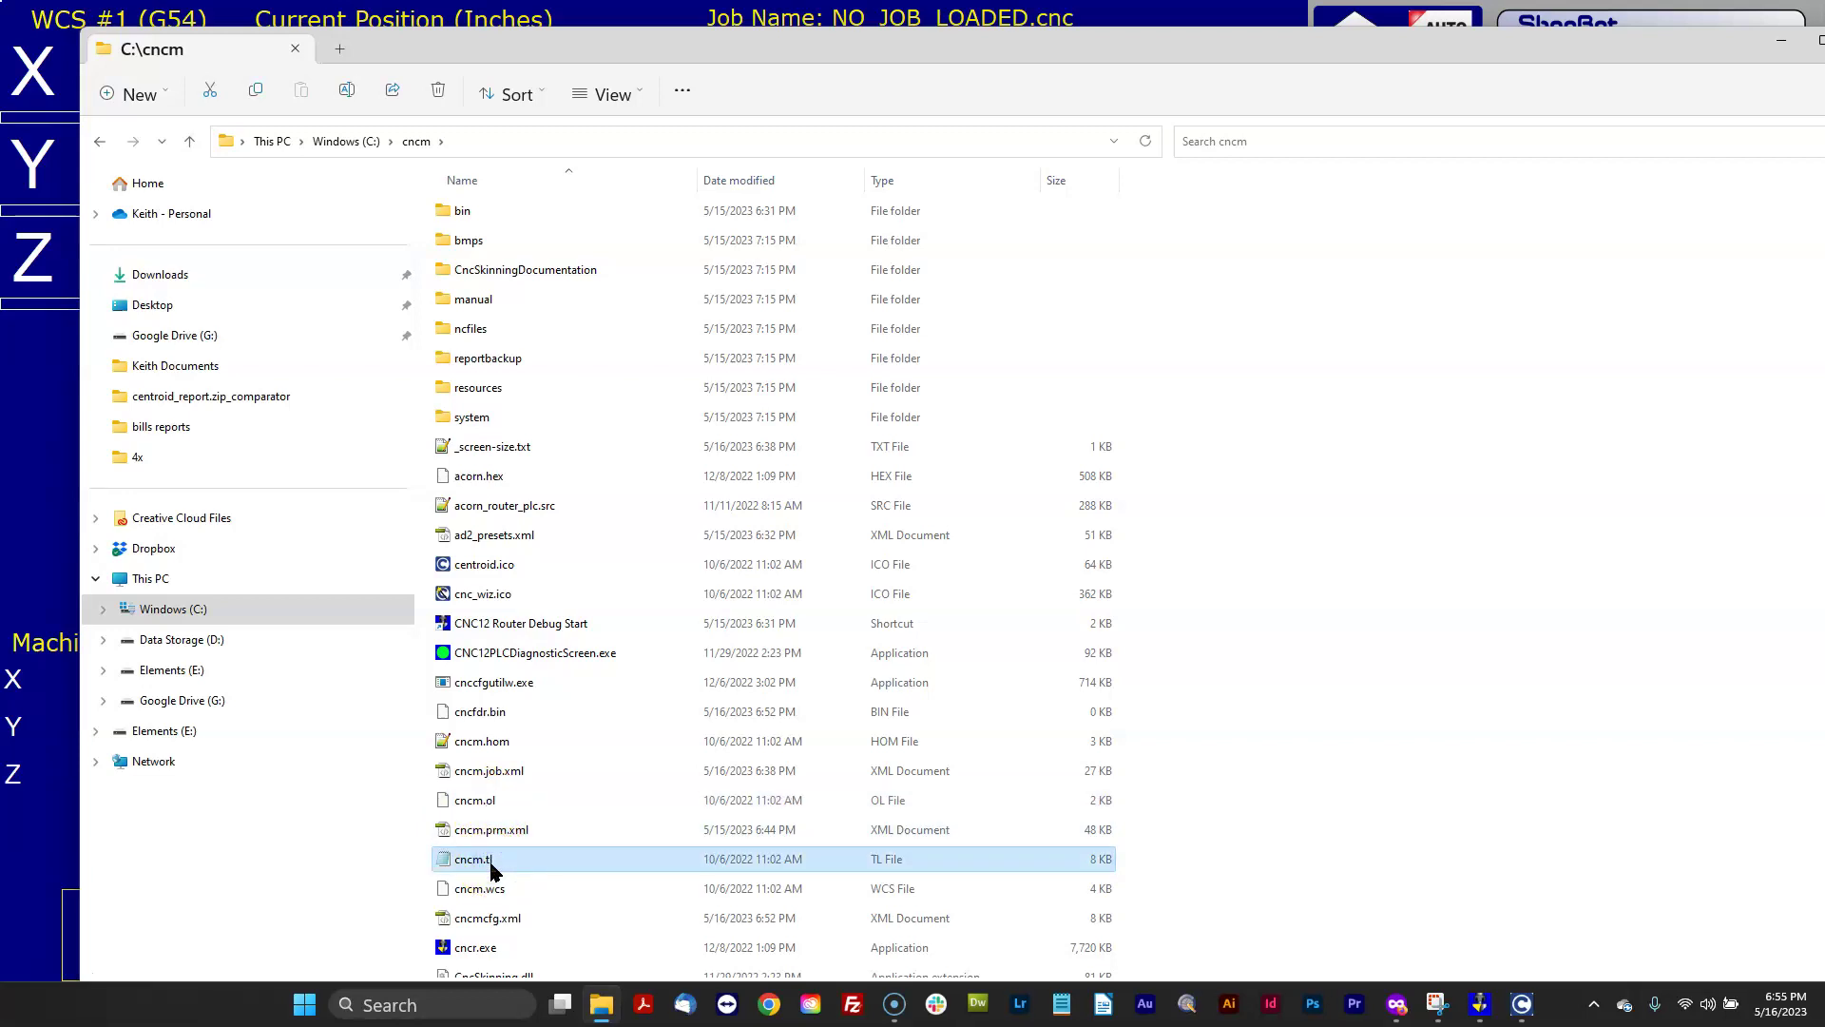
{"action": "left_click", "coordinate": [493, 751]}
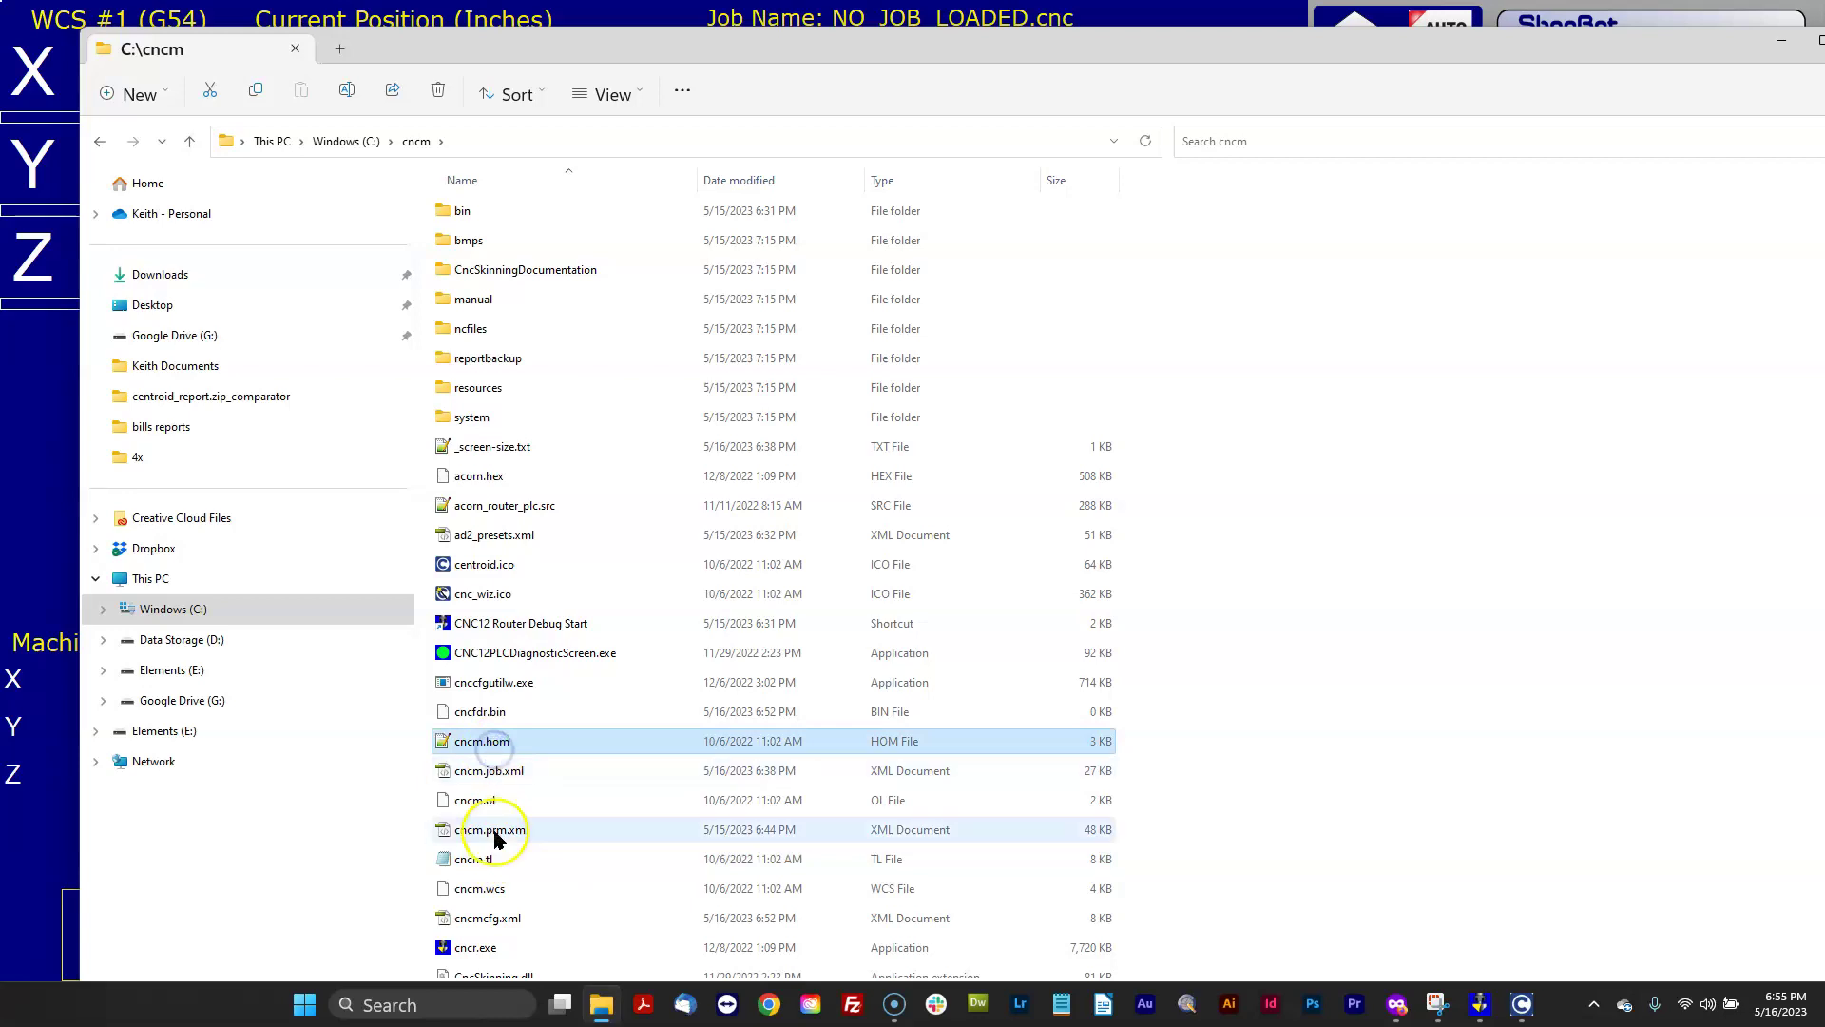
{"action": "left_click", "coordinate": [489, 891]}
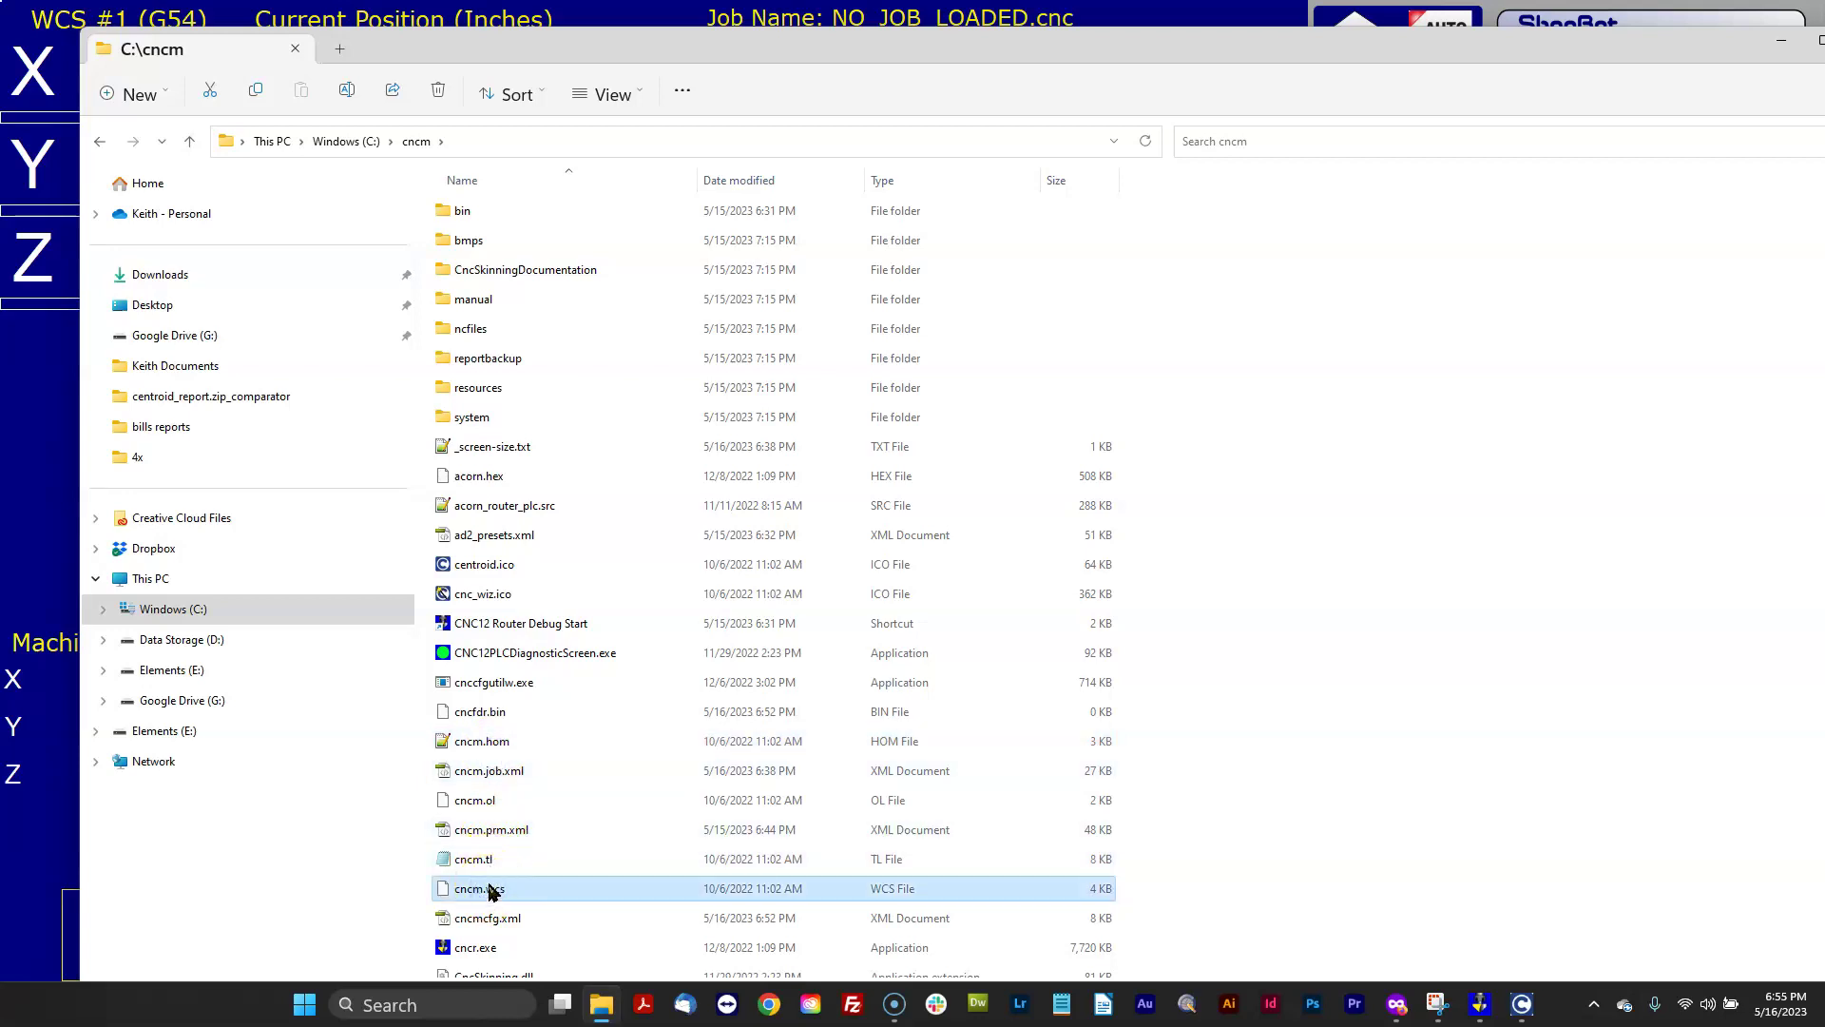
{"action": "left_click", "coordinate": [521, 542]}
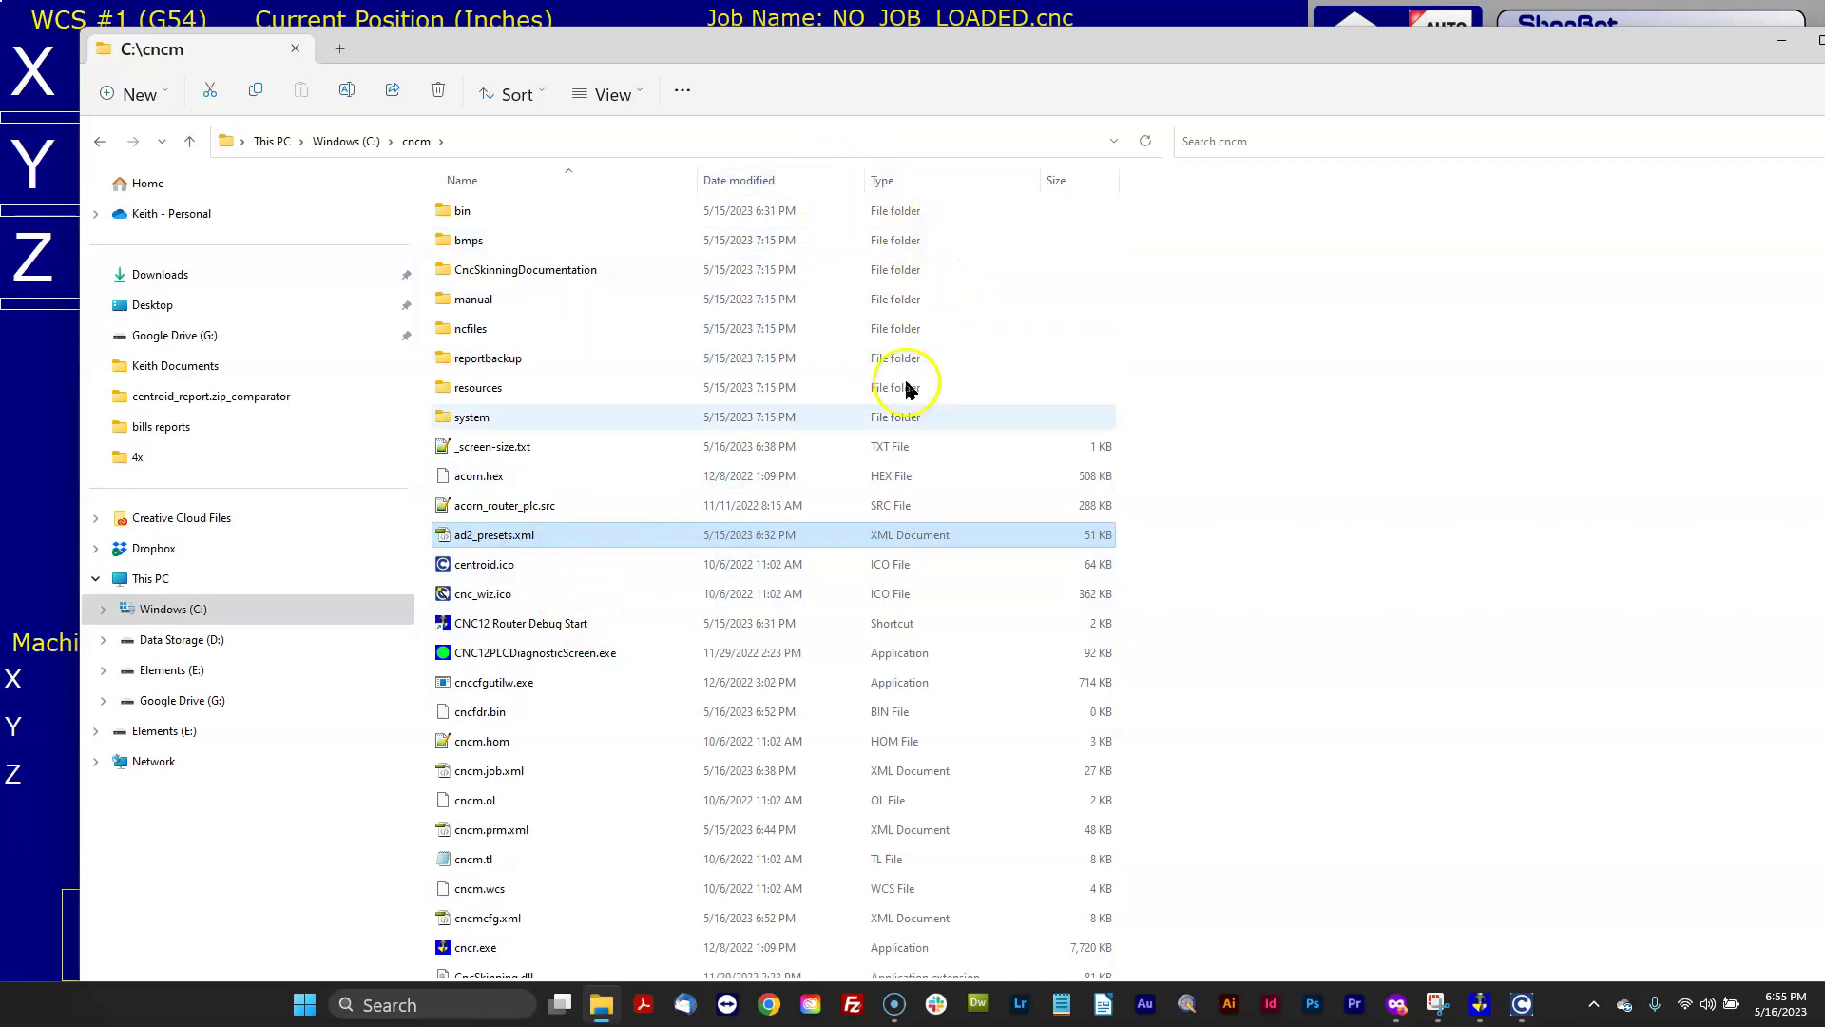
{"action": "scroll", "coordinate": [656, 665], "scroll_direction": "down", "scroll_amount": 8}
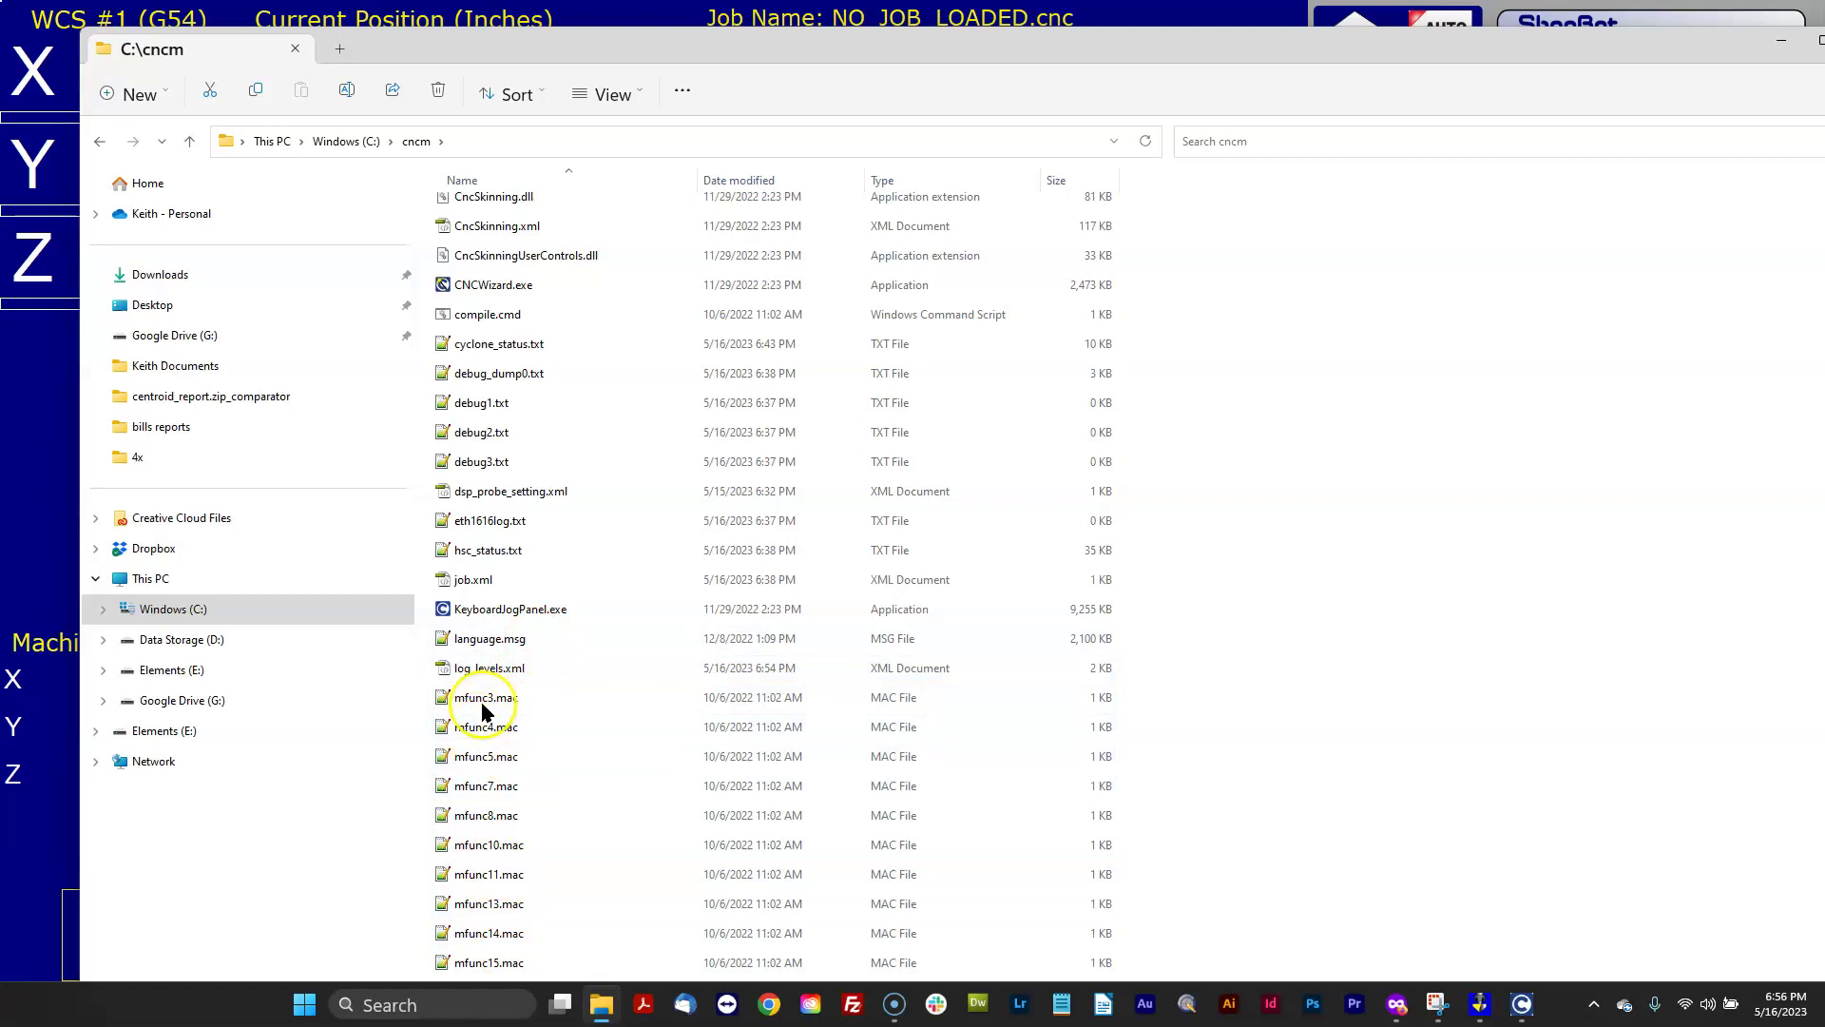
{"action": "scroll", "coordinate": [490, 732], "scroll_direction": "down", "scroll_amount": 15}
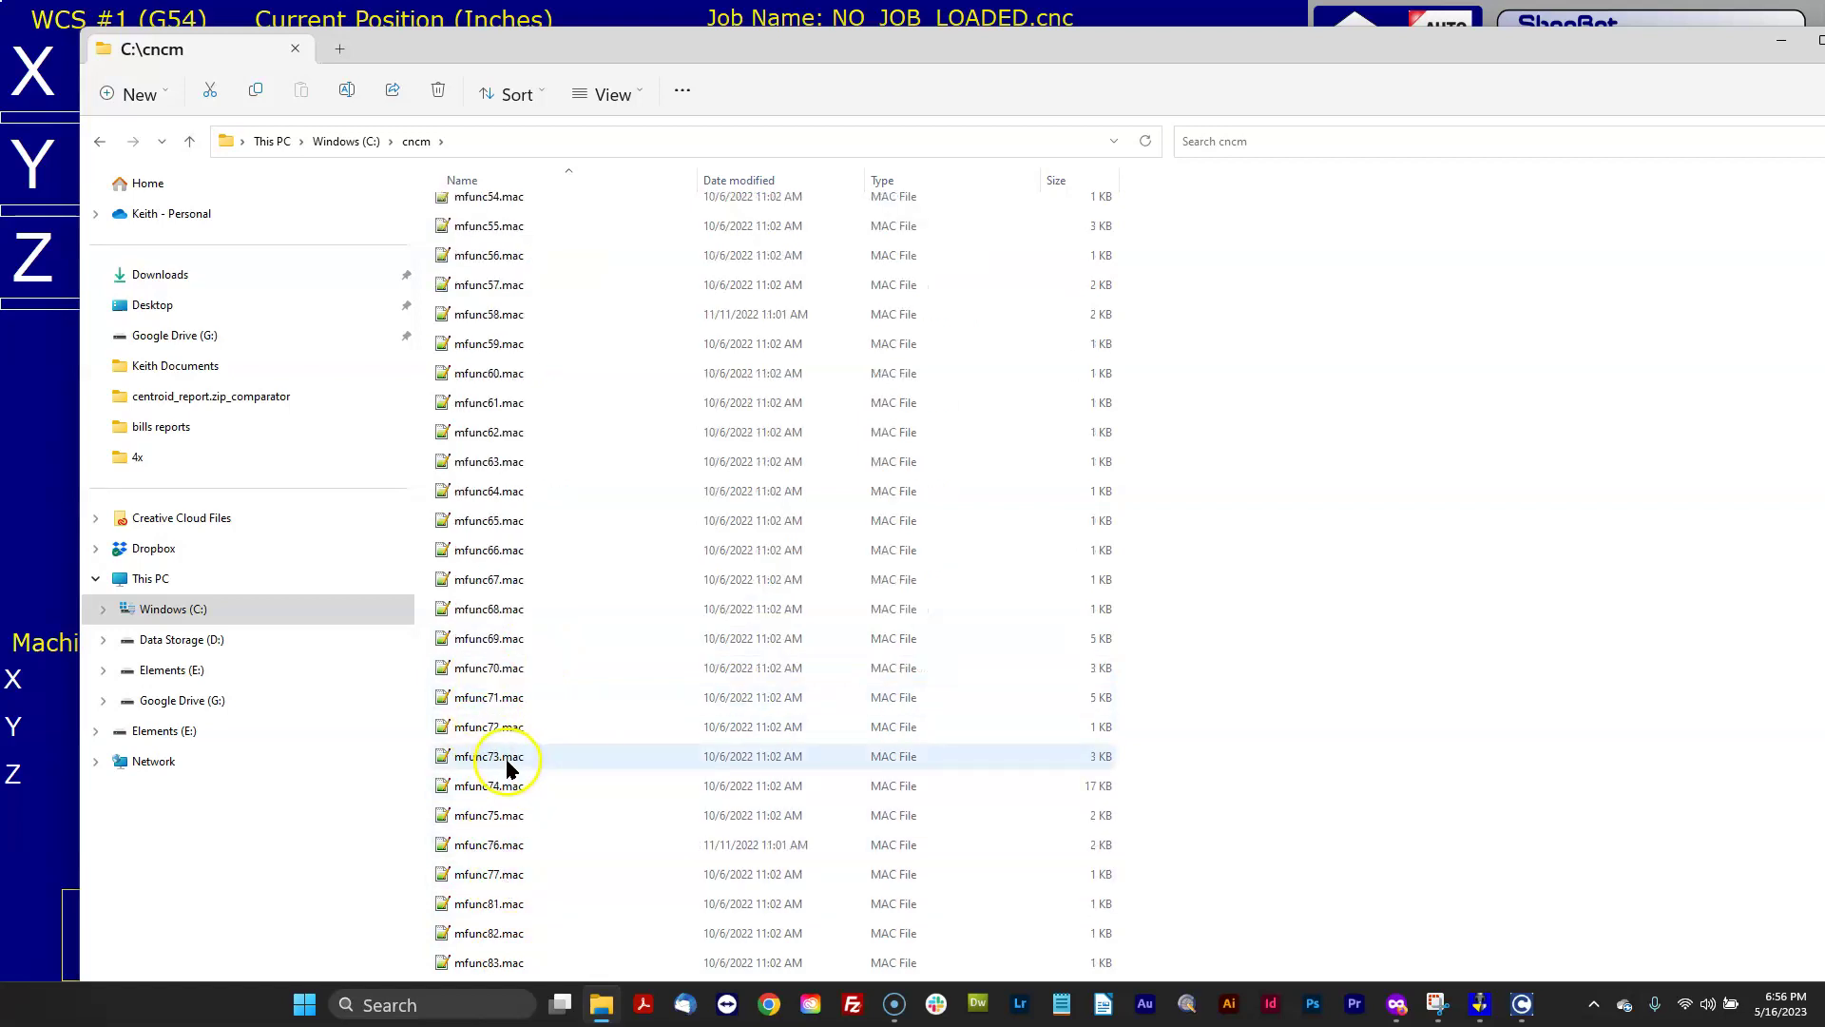
{"action": "scroll", "coordinate": [507, 768], "scroll_direction": "up", "scroll_amount": 20}
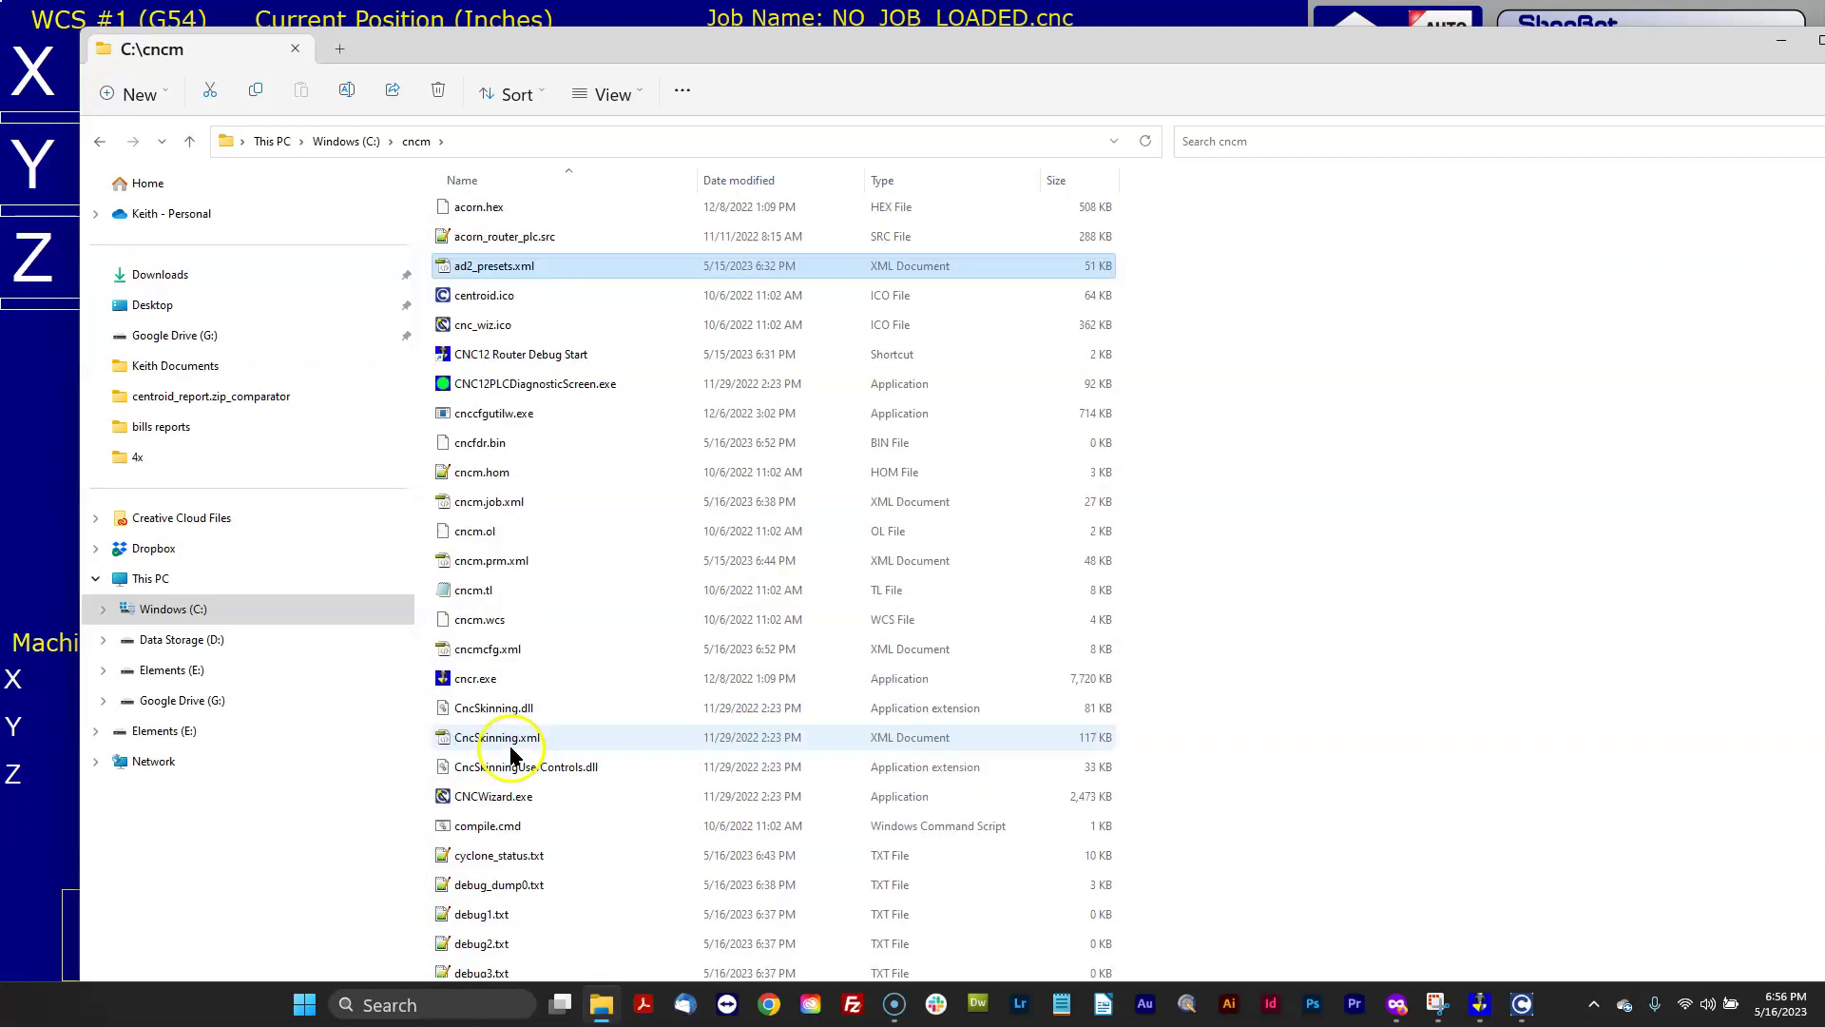
Step: Minimize File Explorer, return to CNC12 and open the Acorn Wizard from the Utility Menu
{"action": "left_click", "coordinate": [1781, 50]}
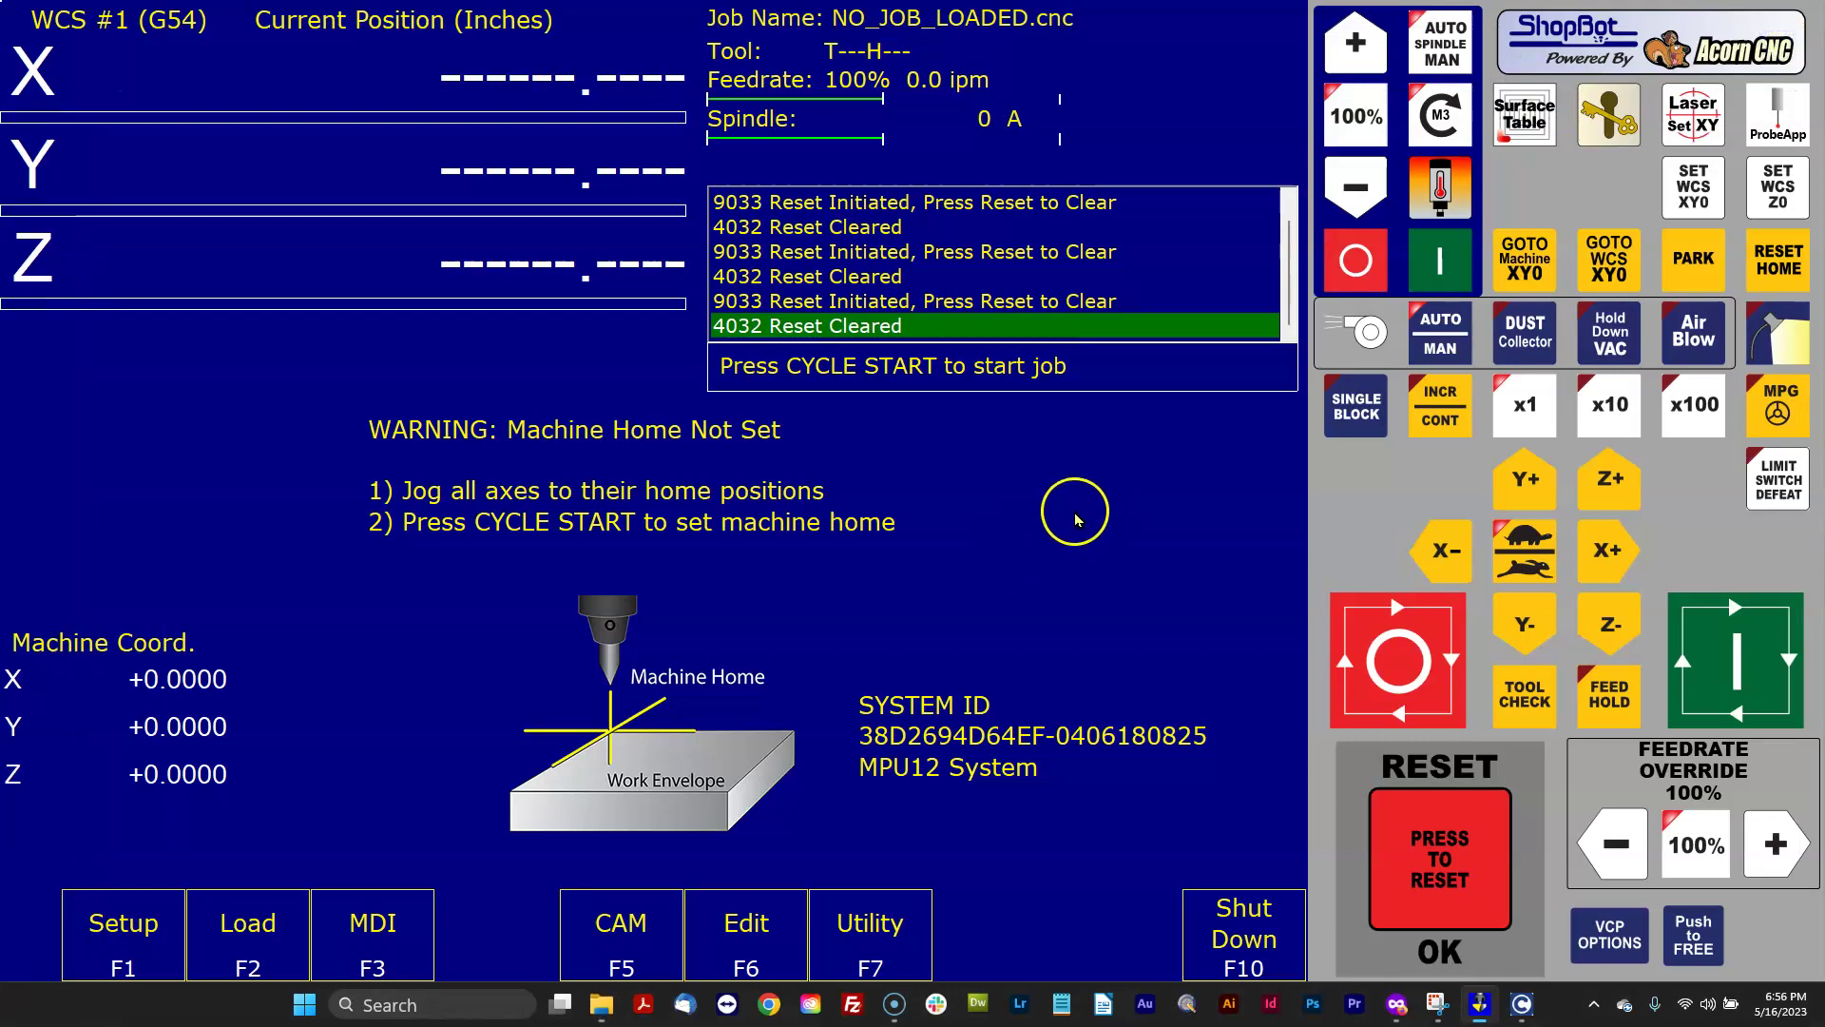
{"action": "left_click", "coordinate": [149, 917]}
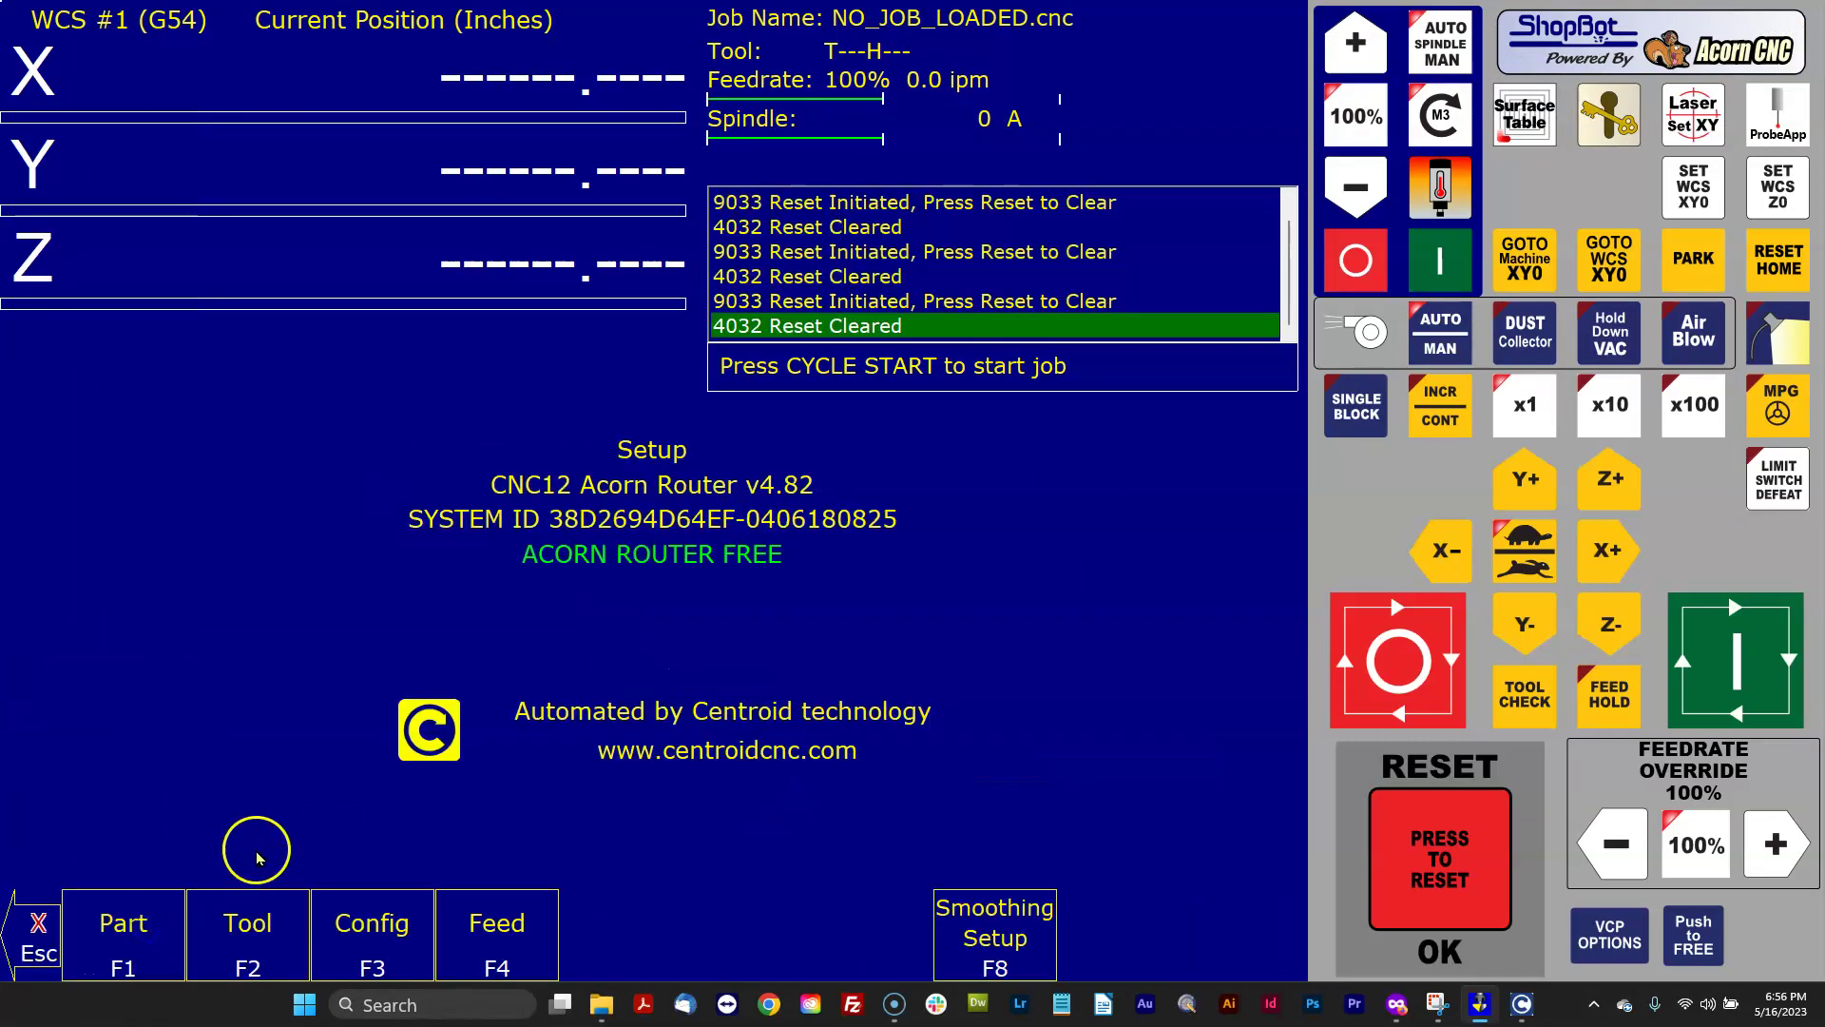
{"action": "left_click", "coordinate": [30, 932]}
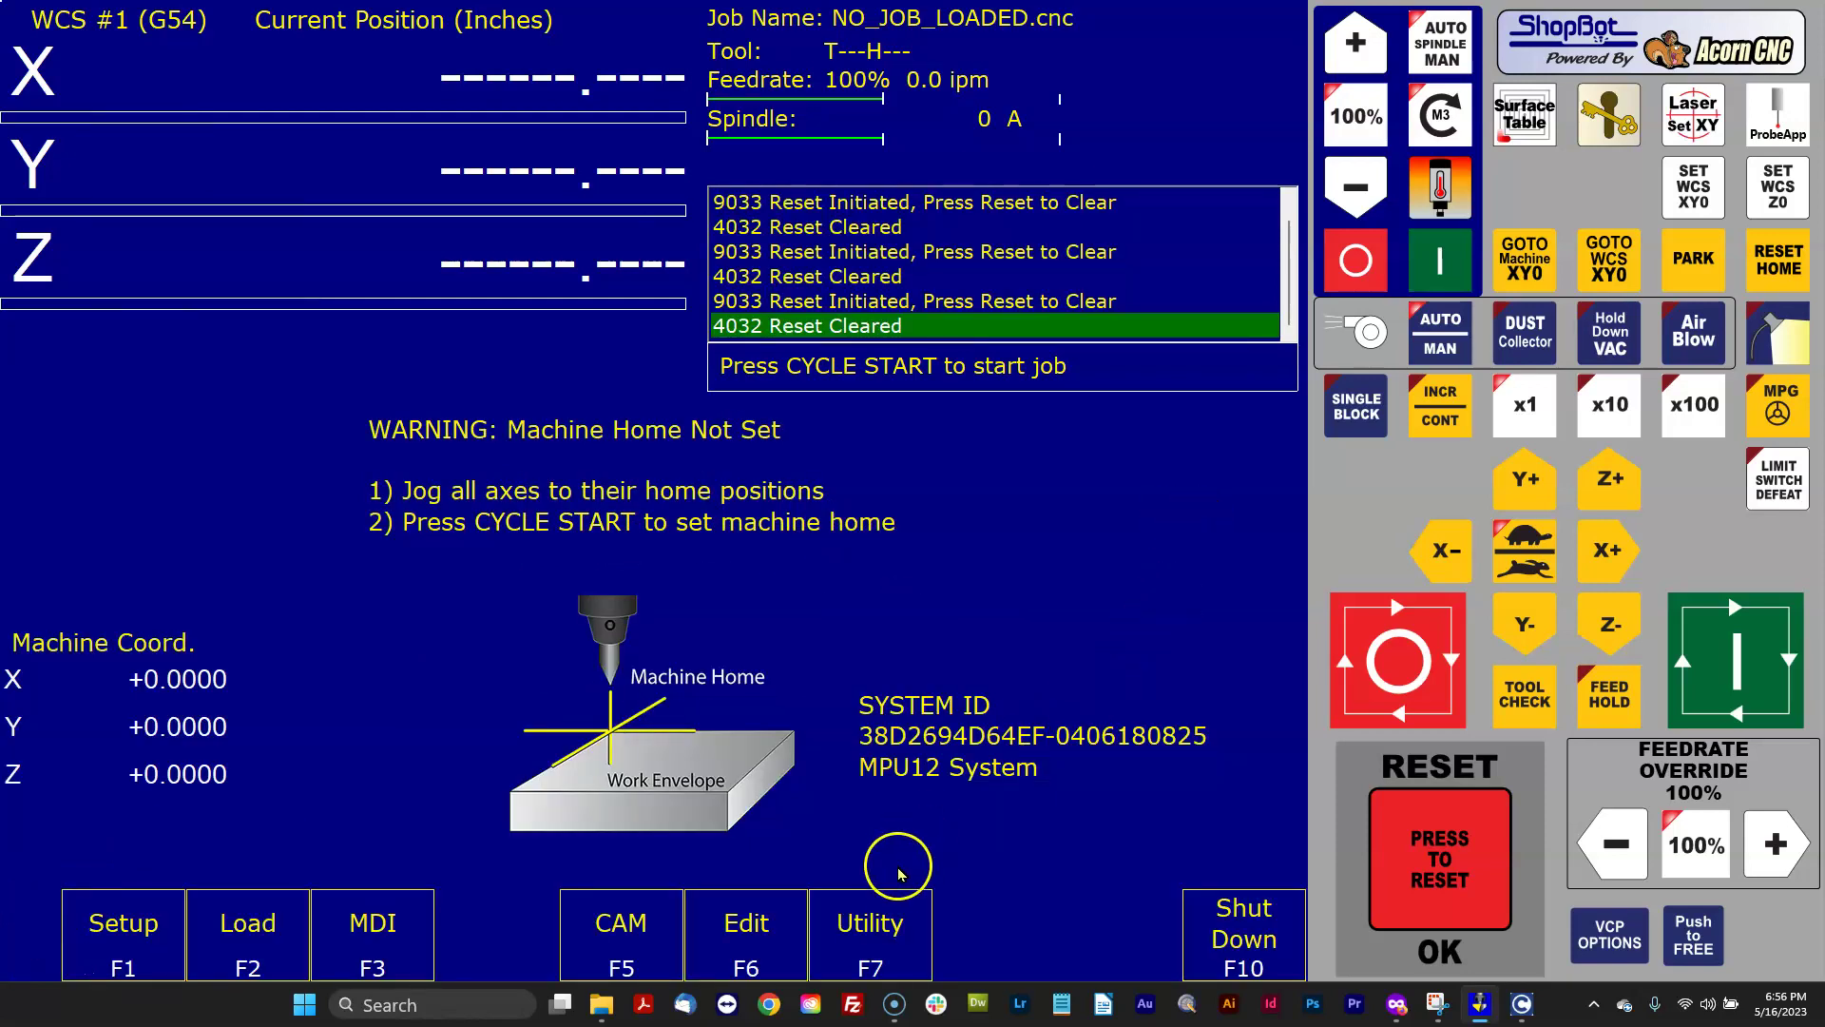
{"action": "left_click", "coordinate": [892, 927]}
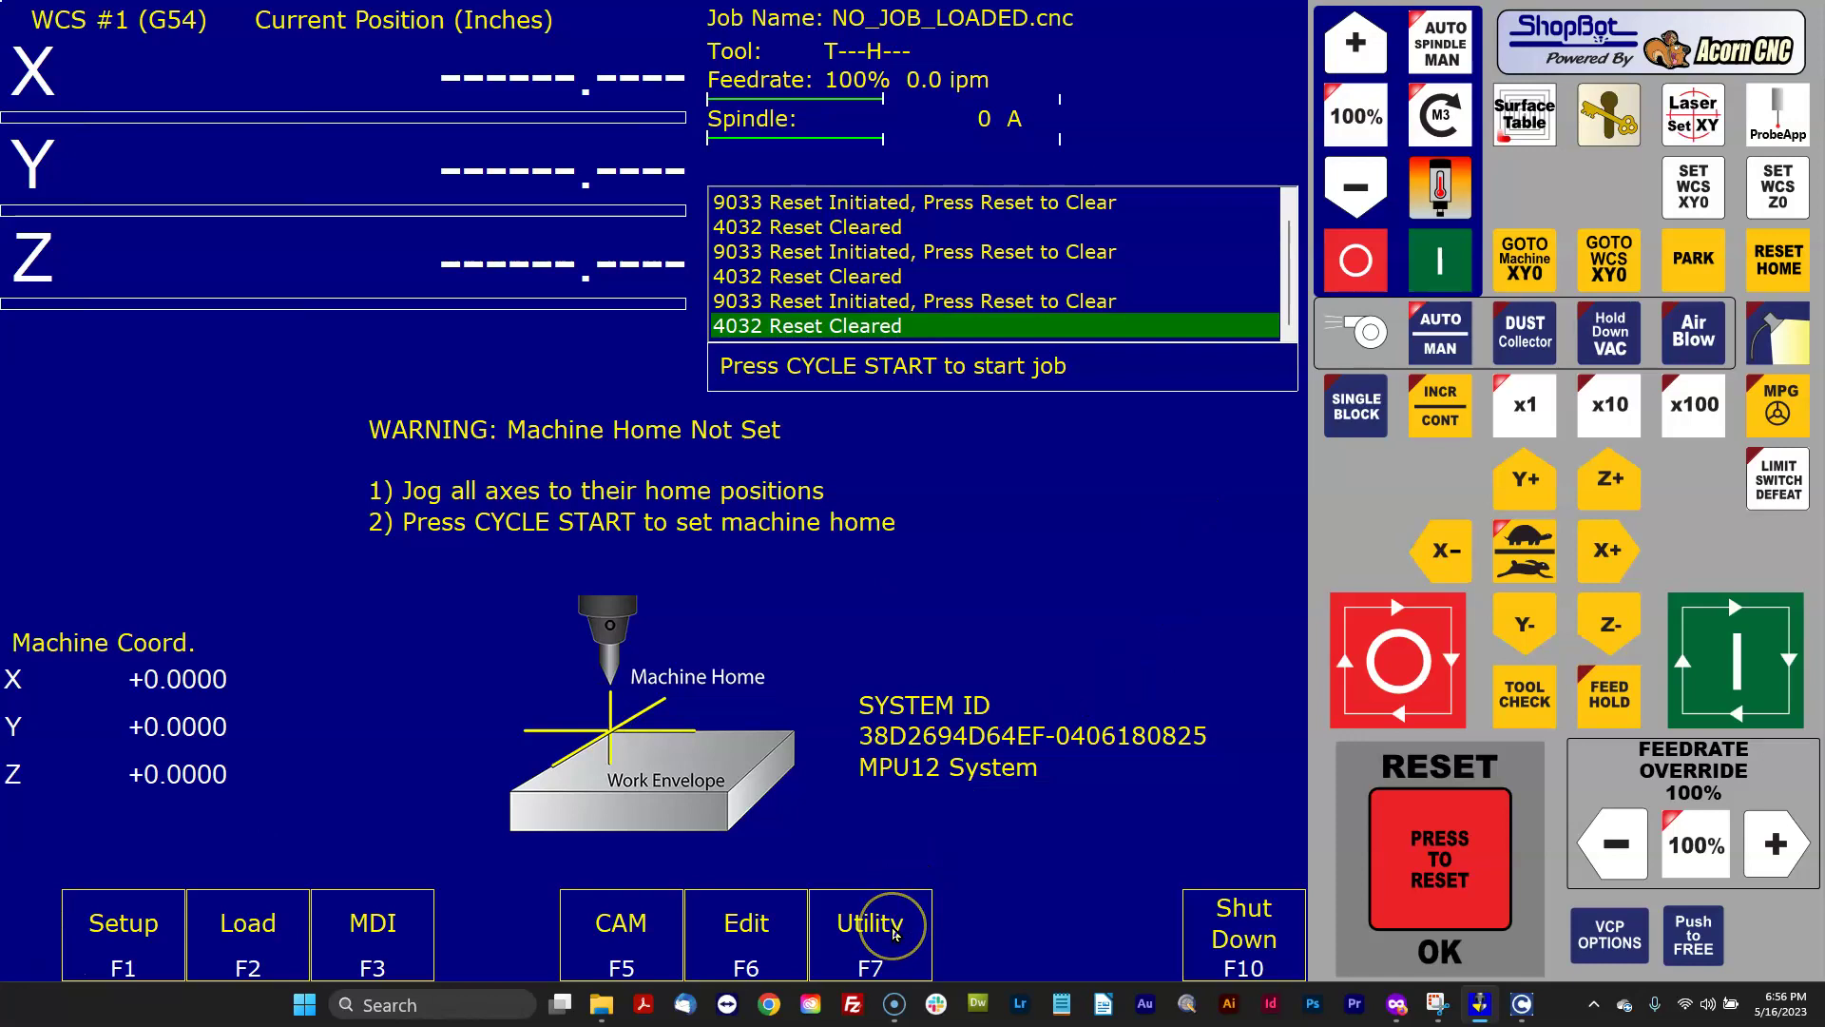
{"action": "left_click", "coordinate": [1264, 918]}
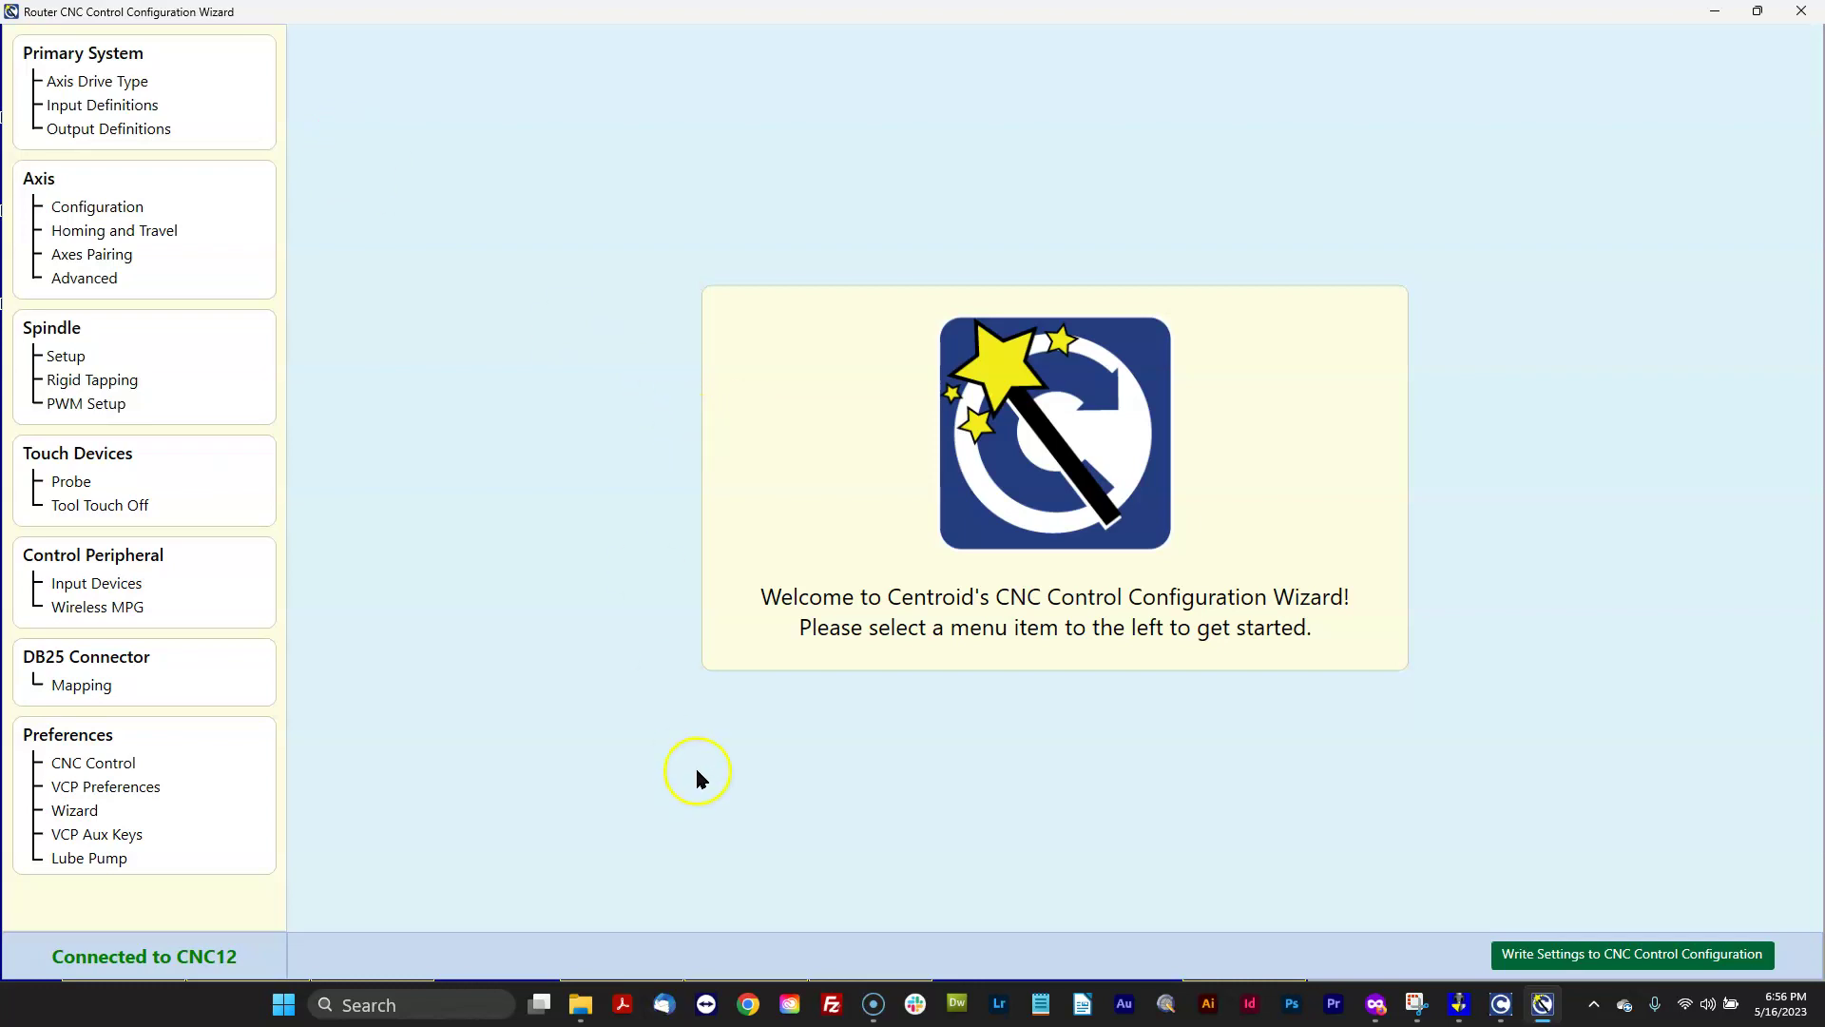
Step: Open the Snipping Tool and move its window clear of the wizard's page list
{"action": "left_click", "coordinate": [407, 1004]}
{"action": "type", "text": "snipping Tool"}
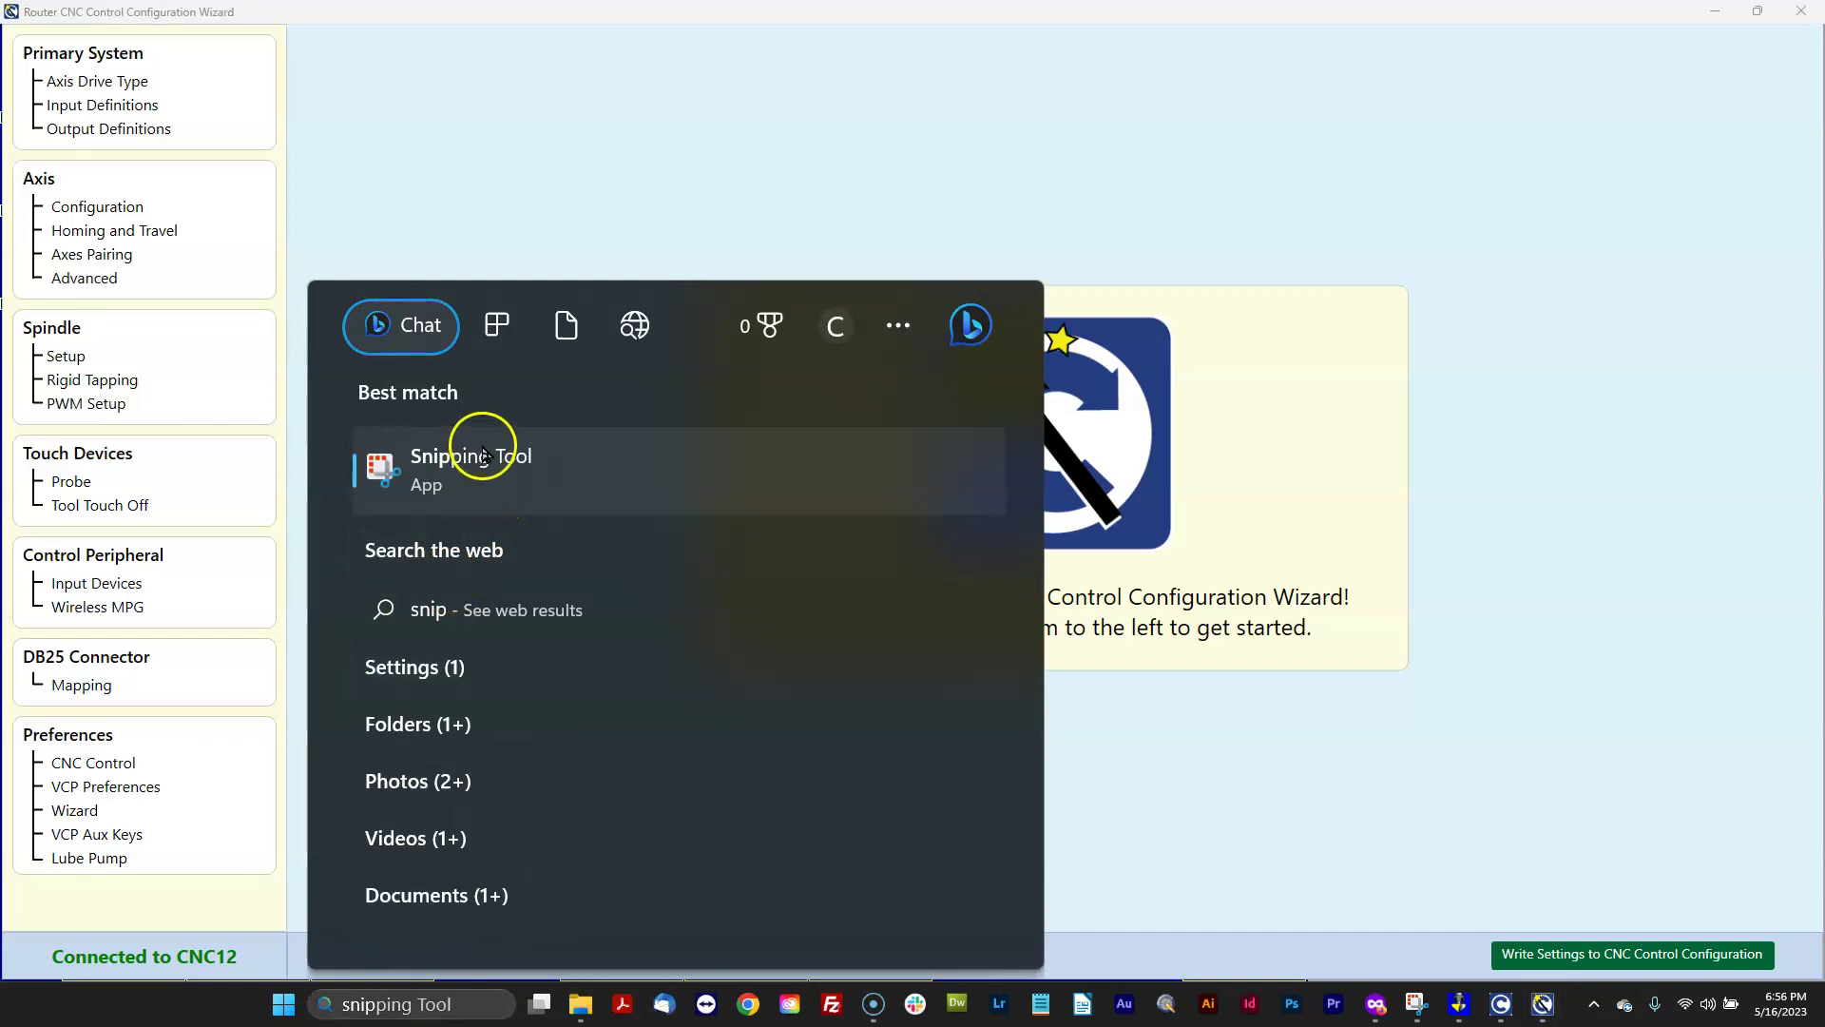
{"action": "left_click", "coordinate": [480, 455]}
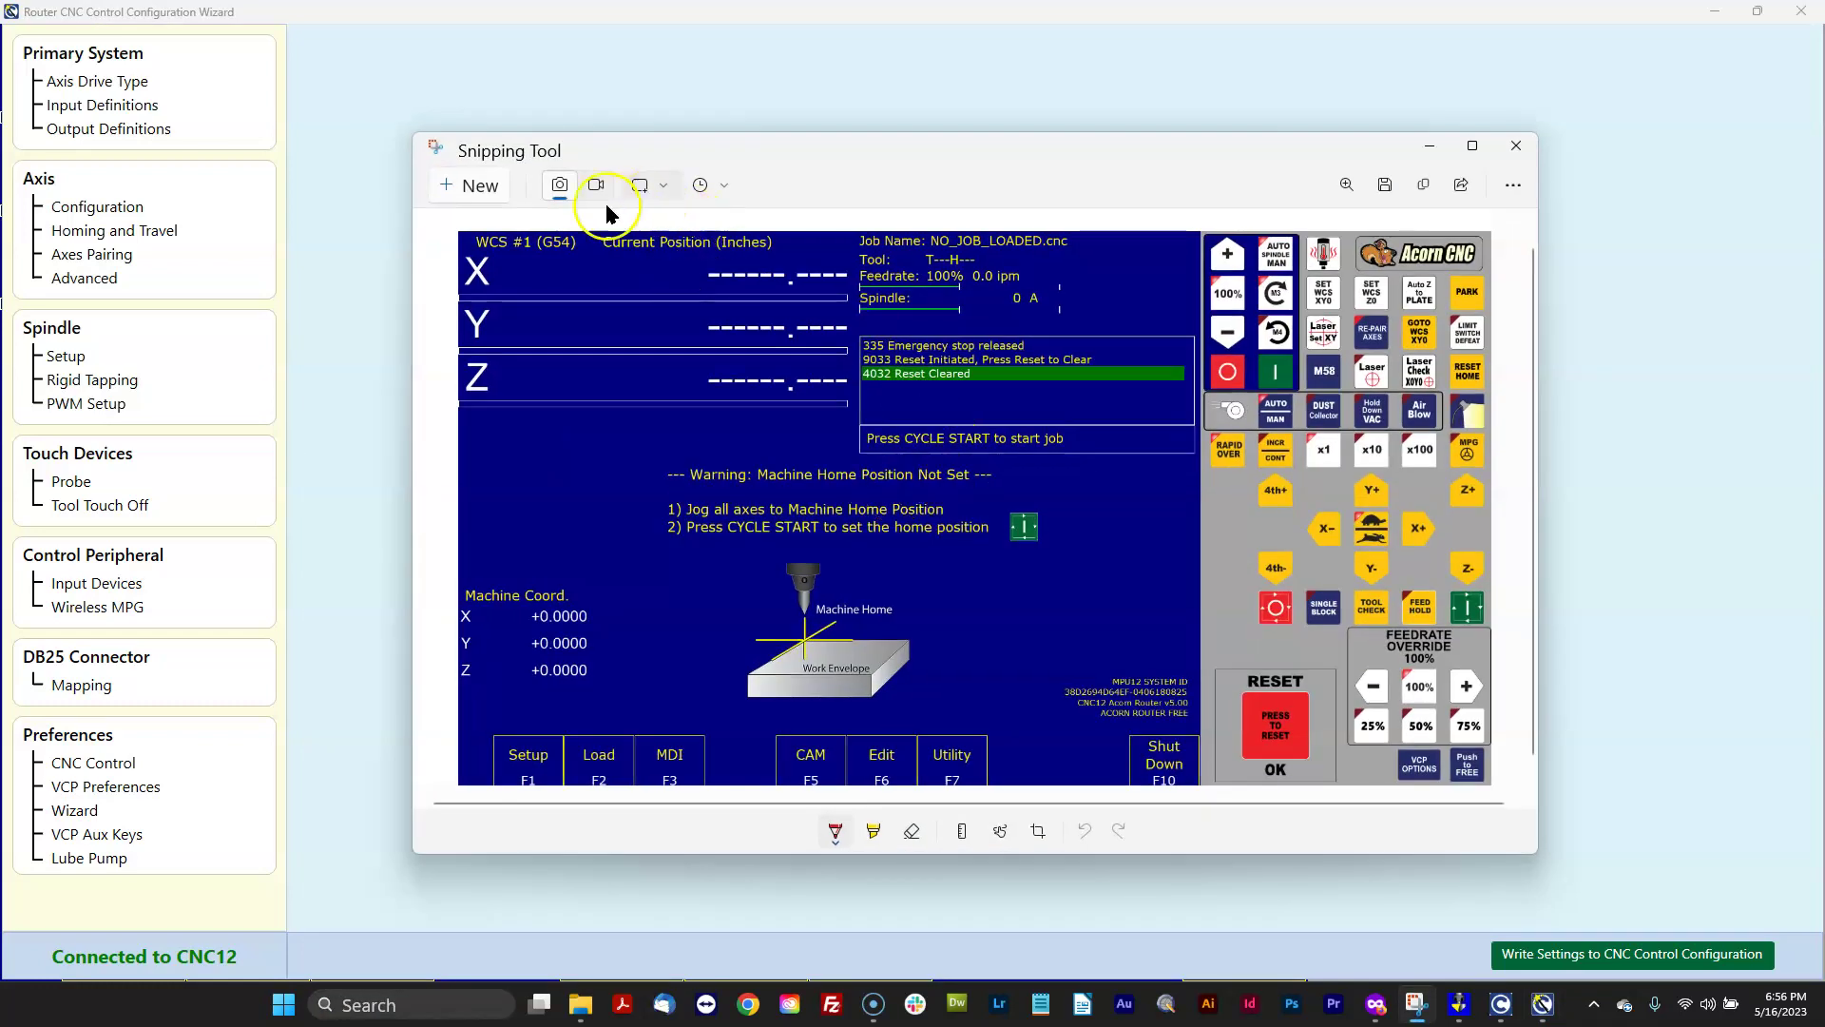
{"action": "left_click_drag", "start_coordinate": [1193, 135], "coordinate": [1421, 163]}
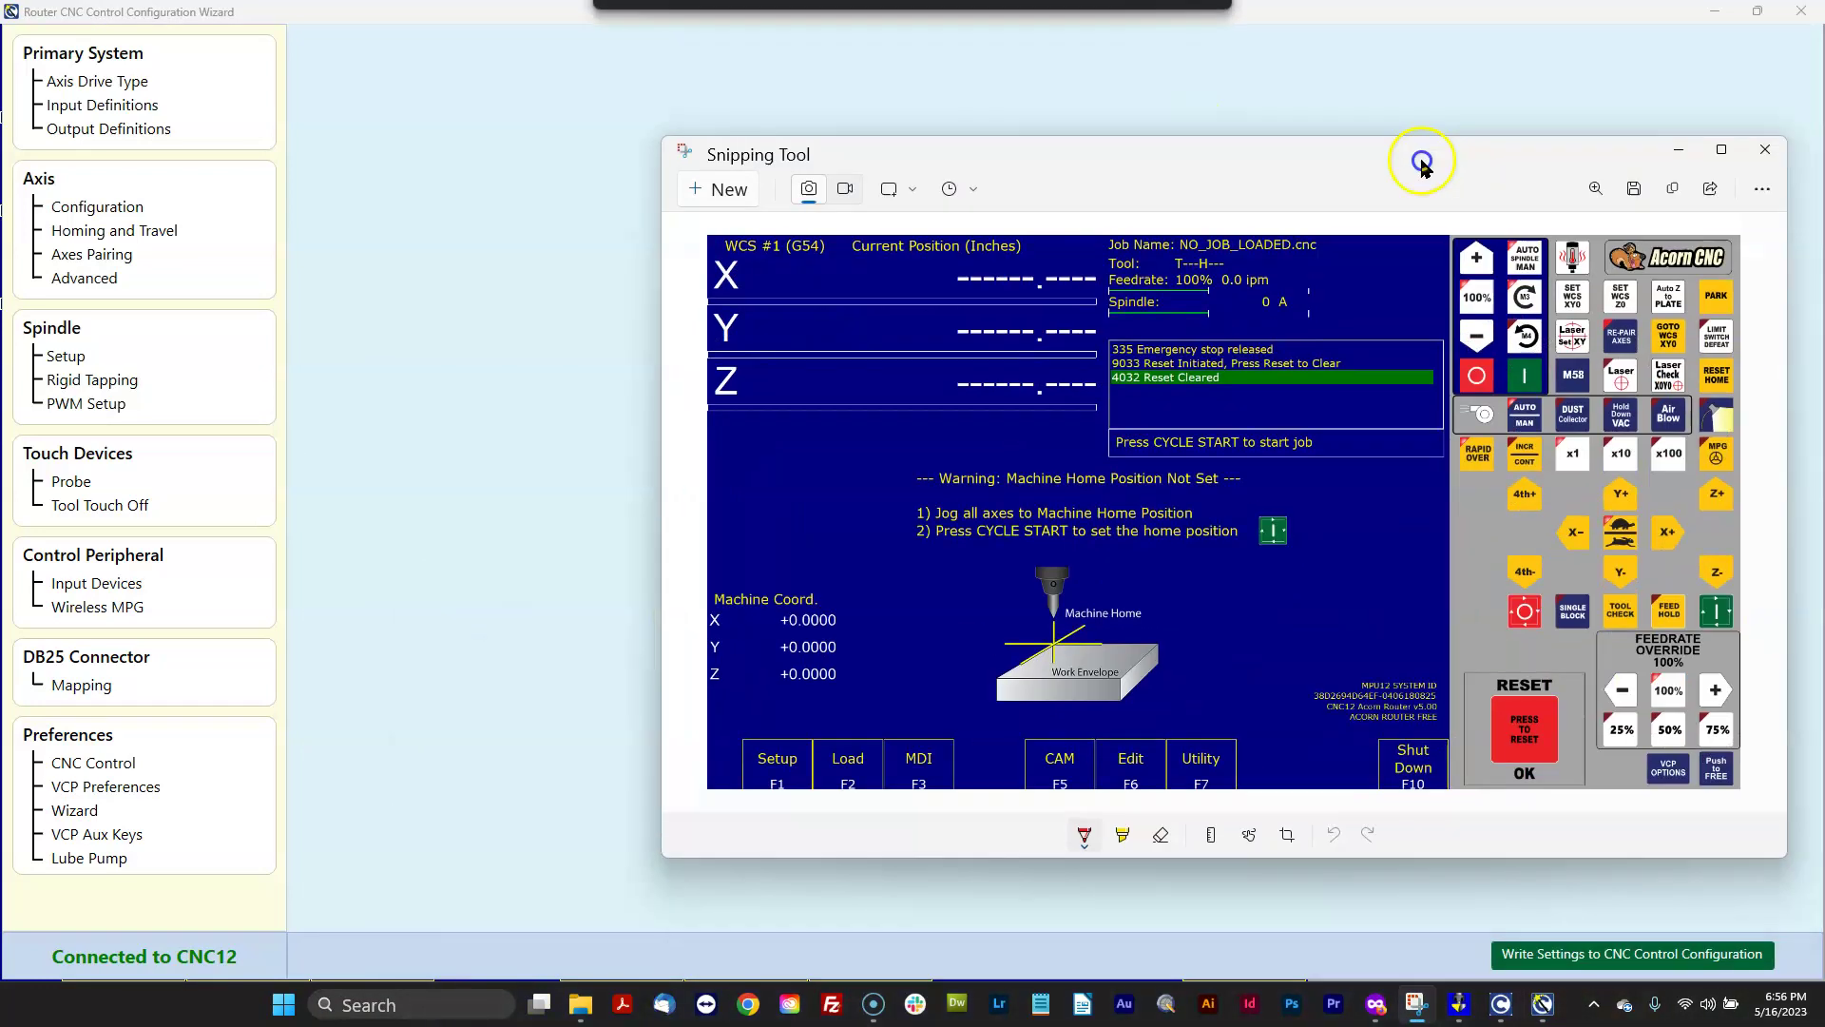
Step: Review the wizard's Primary System pages: Axis Drive Type, Input Definitions and Output Definitions
{"action": "left_click", "coordinate": [108, 84]}
{"action": "left_click", "coordinate": [110, 105]}
{"action": "left_click", "coordinate": [122, 128]}
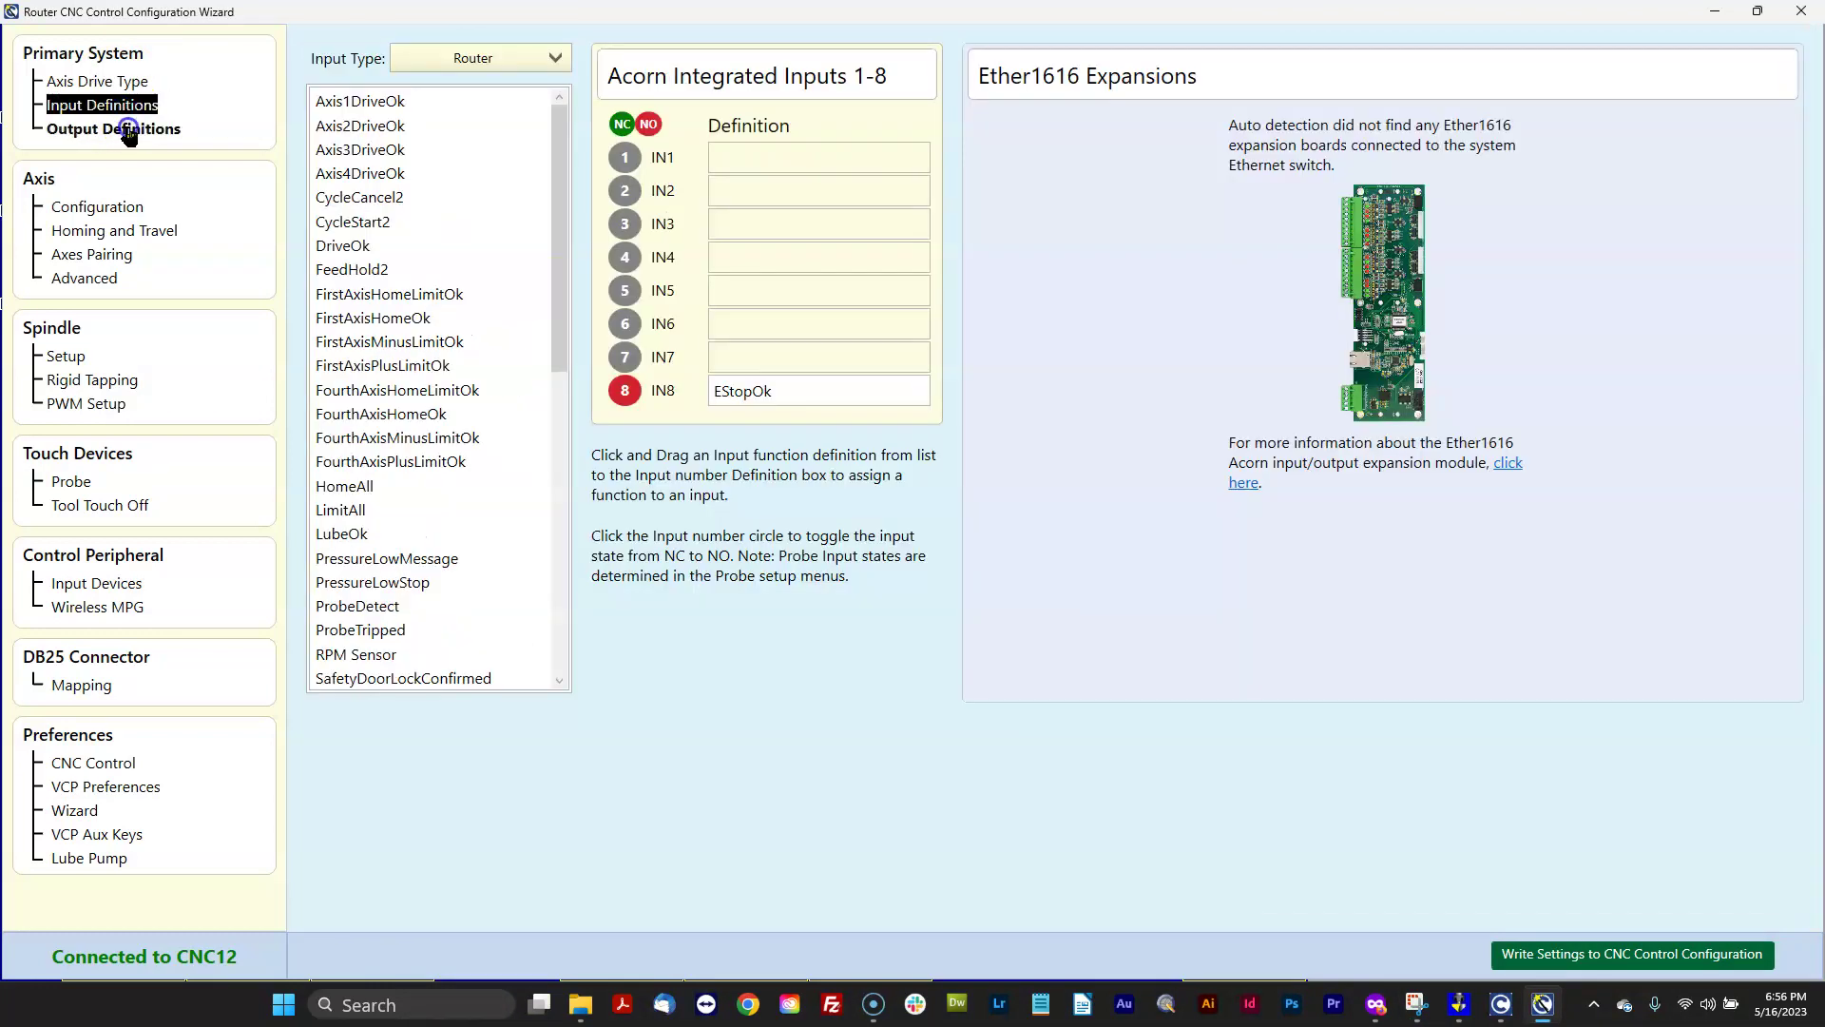
{"action": "left_click", "coordinate": [128, 102]}
{"action": "left_click", "coordinate": [126, 84]}
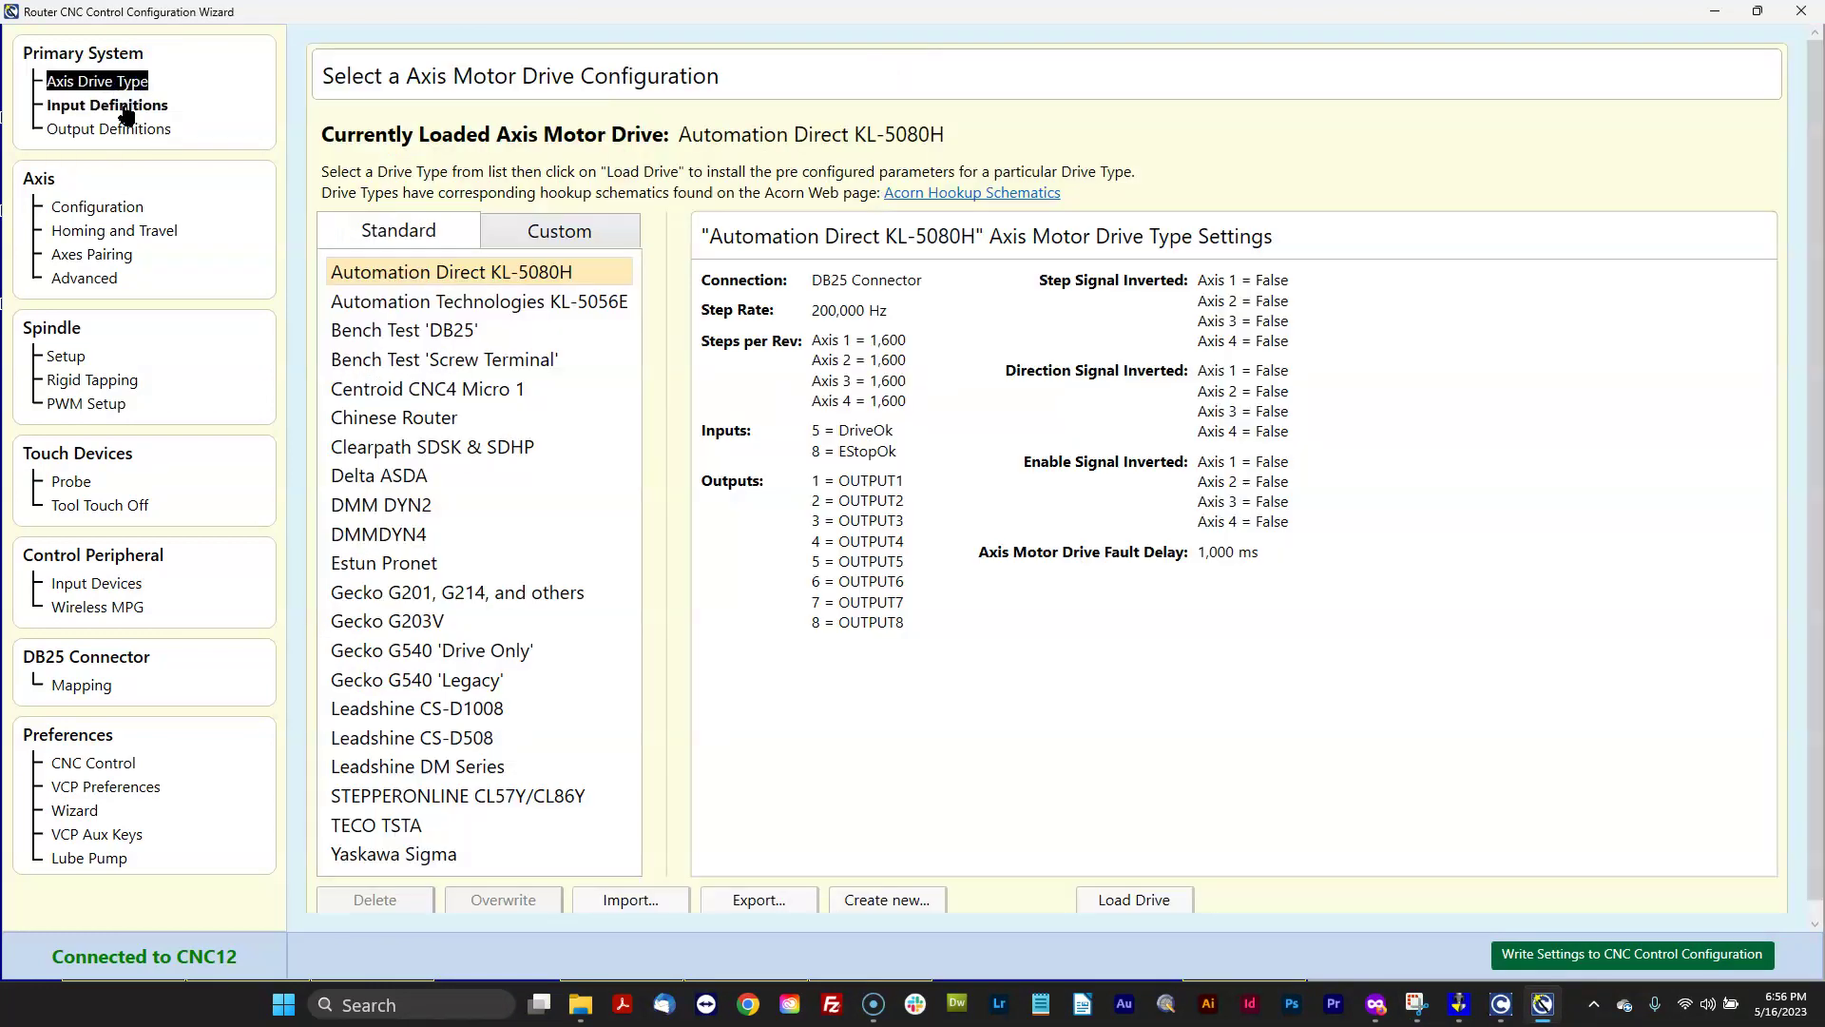
{"action": "left_click", "coordinate": [123, 106]}
{"action": "left_click", "coordinate": [126, 128]}
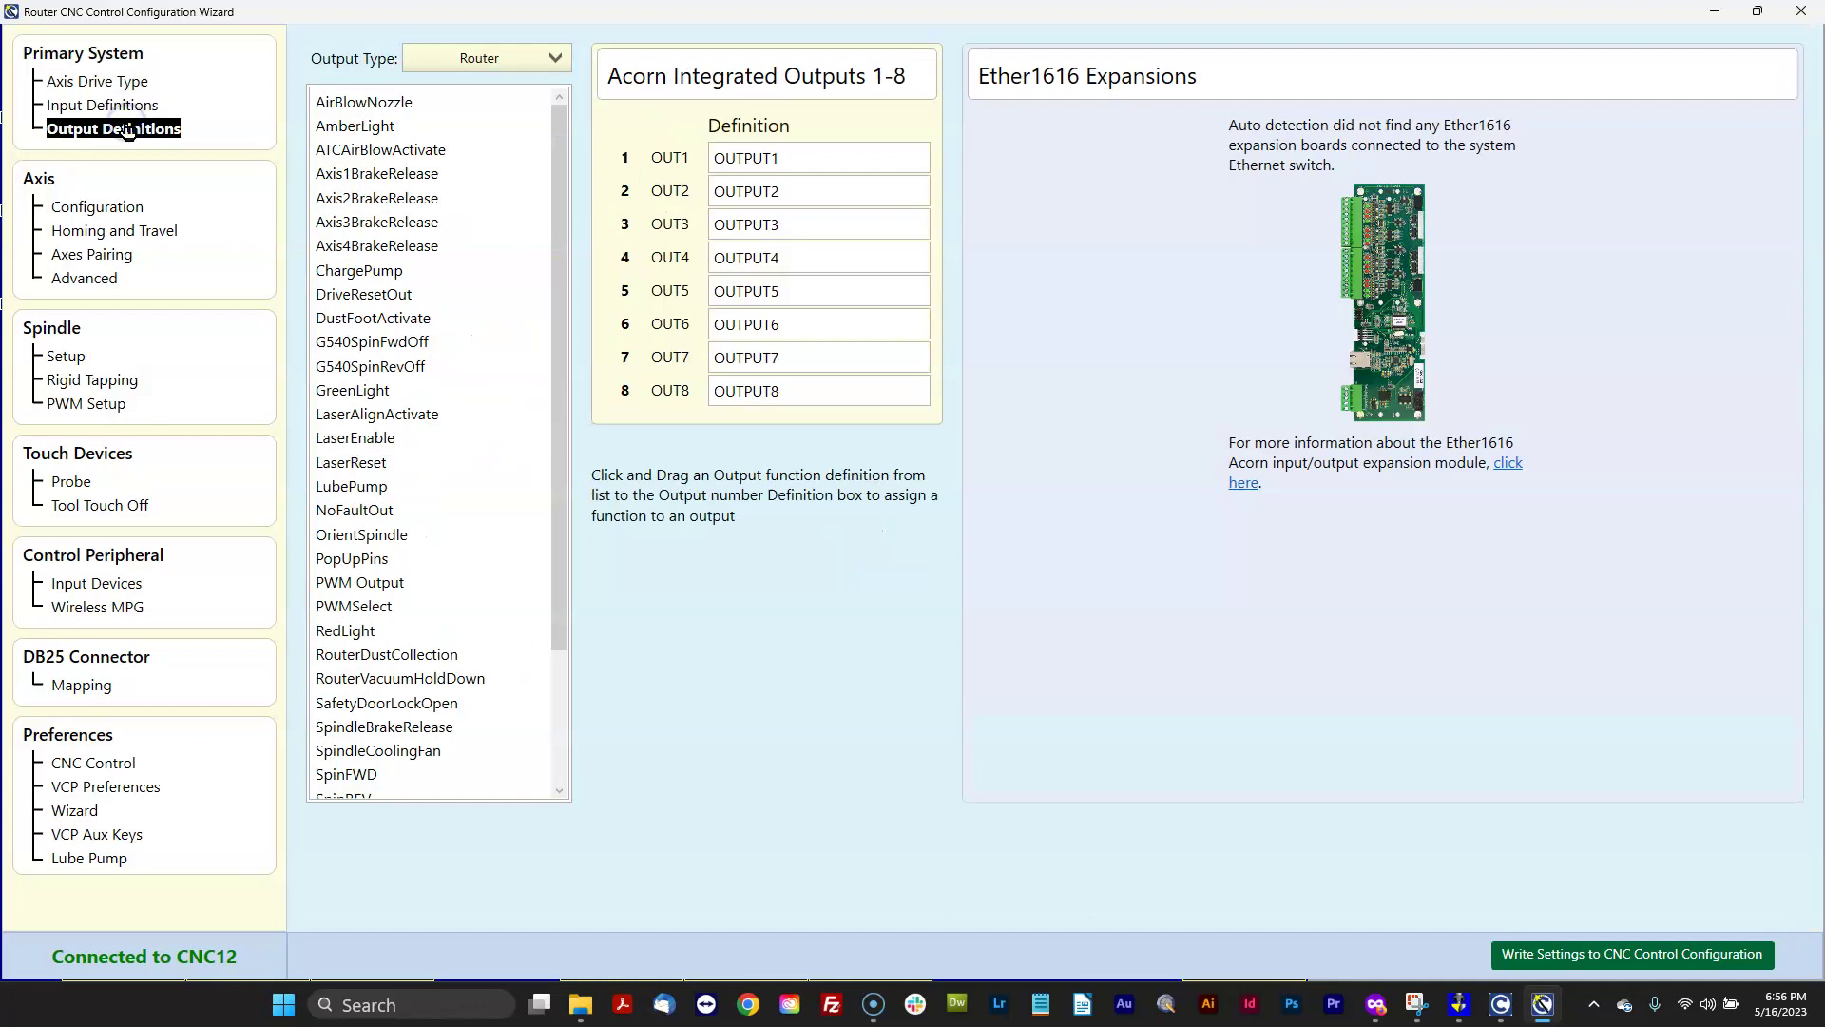
{"action": "left_click", "coordinate": [123, 105]}
{"action": "left_click", "coordinate": [118, 83]}
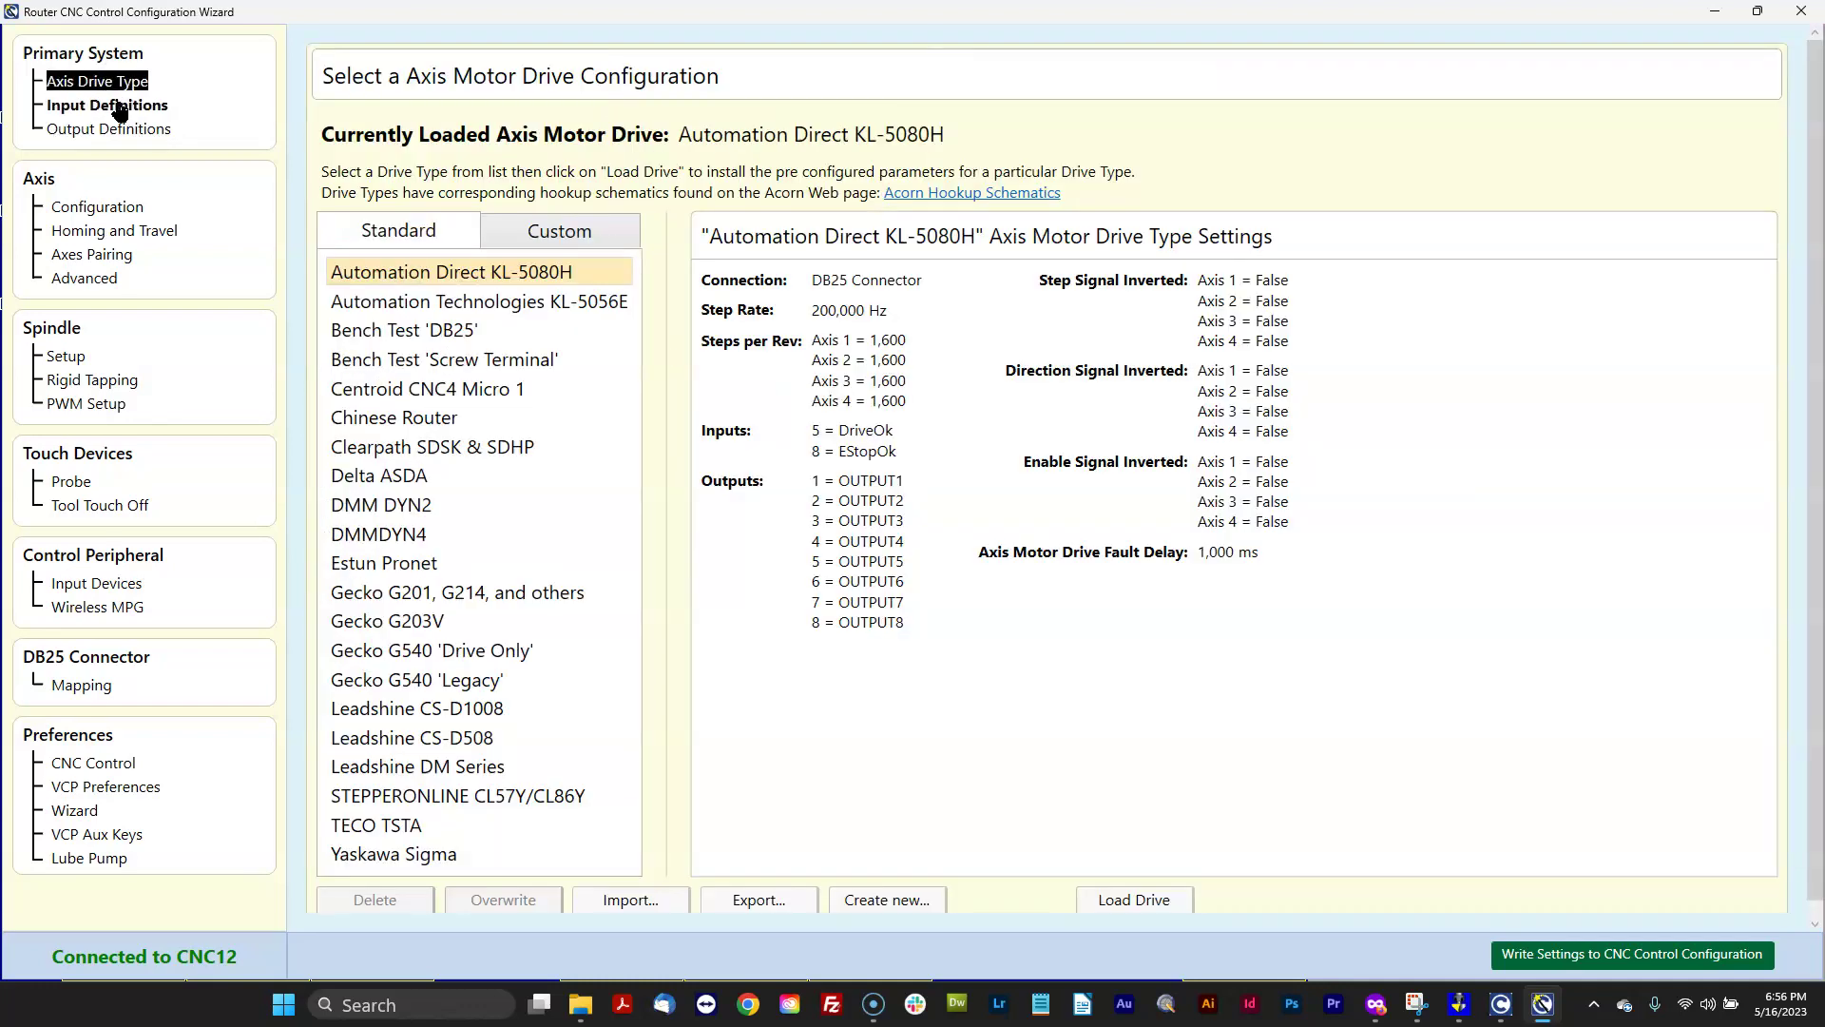
{"action": "left_click", "coordinate": [119, 106]}
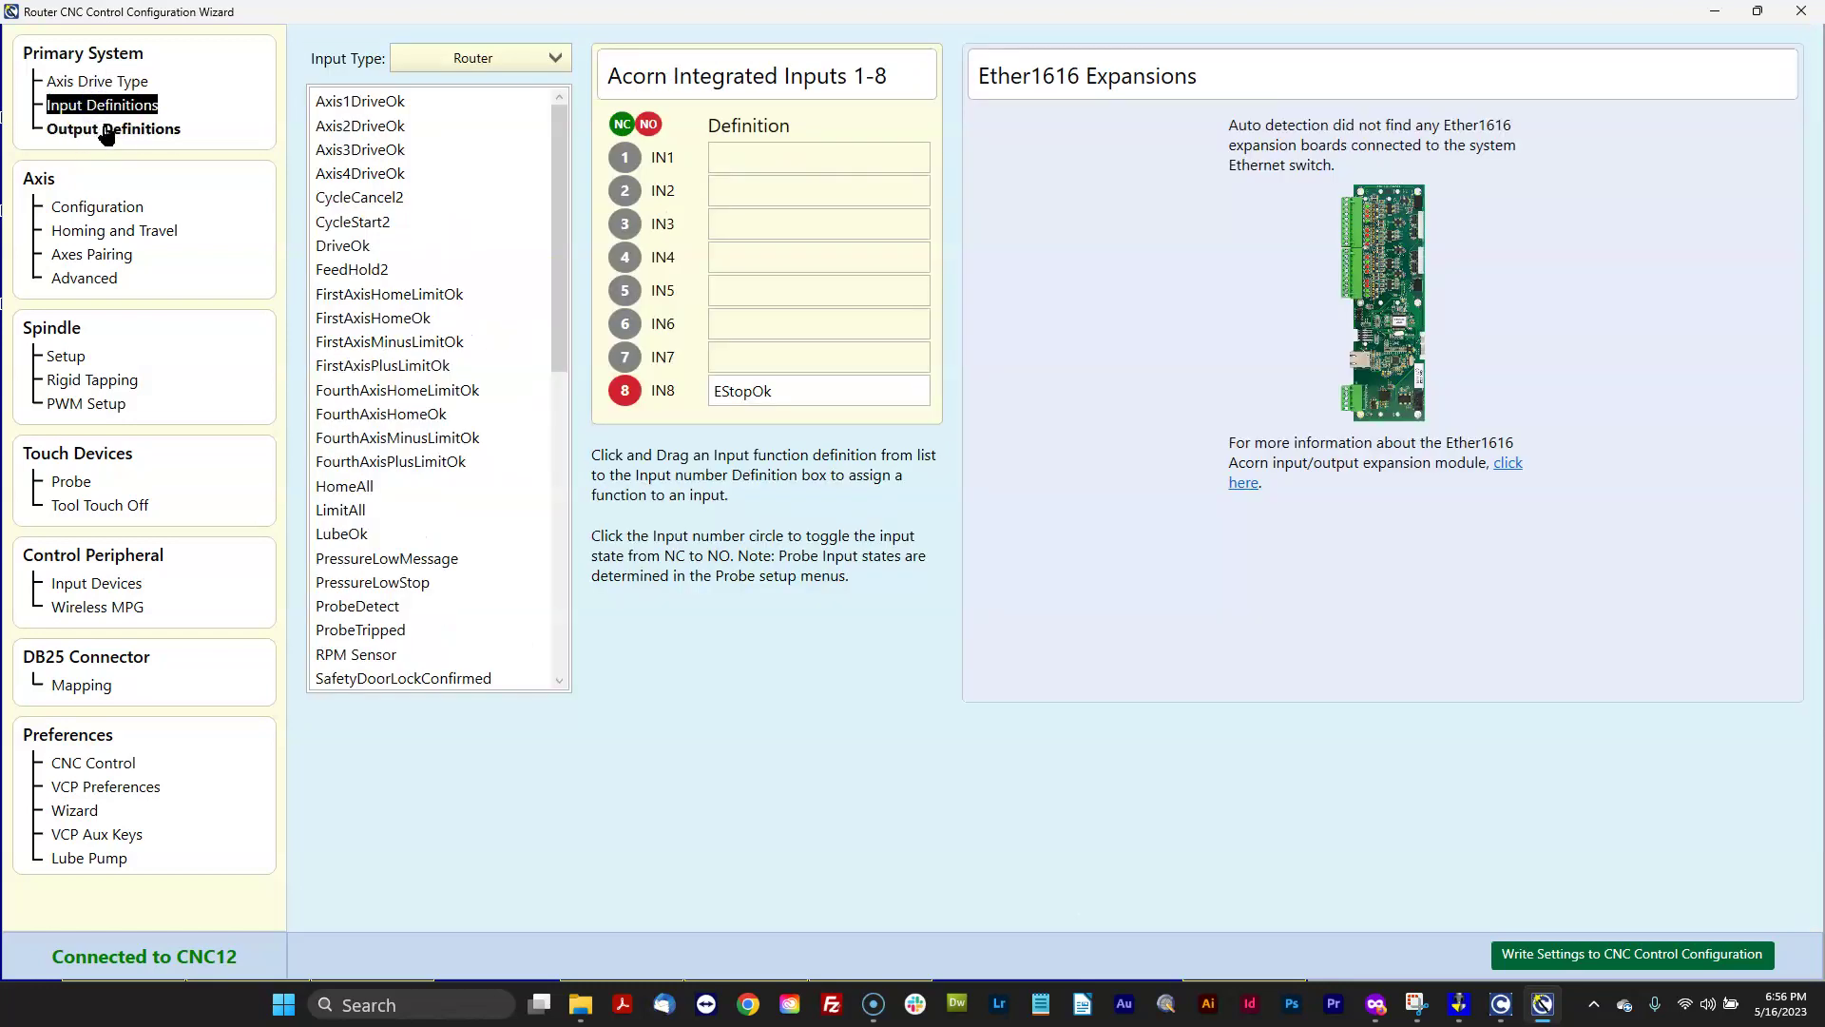
{"action": "left_click", "coordinate": [404, 466]}
Step: Review the Axis pages Configuration, Homing and Travel and Axes Pairing, and the Spindle pages Setup, Rigid Tapping and PWM Setup
{"action": "left_click", "coordinate": [127, 214]}
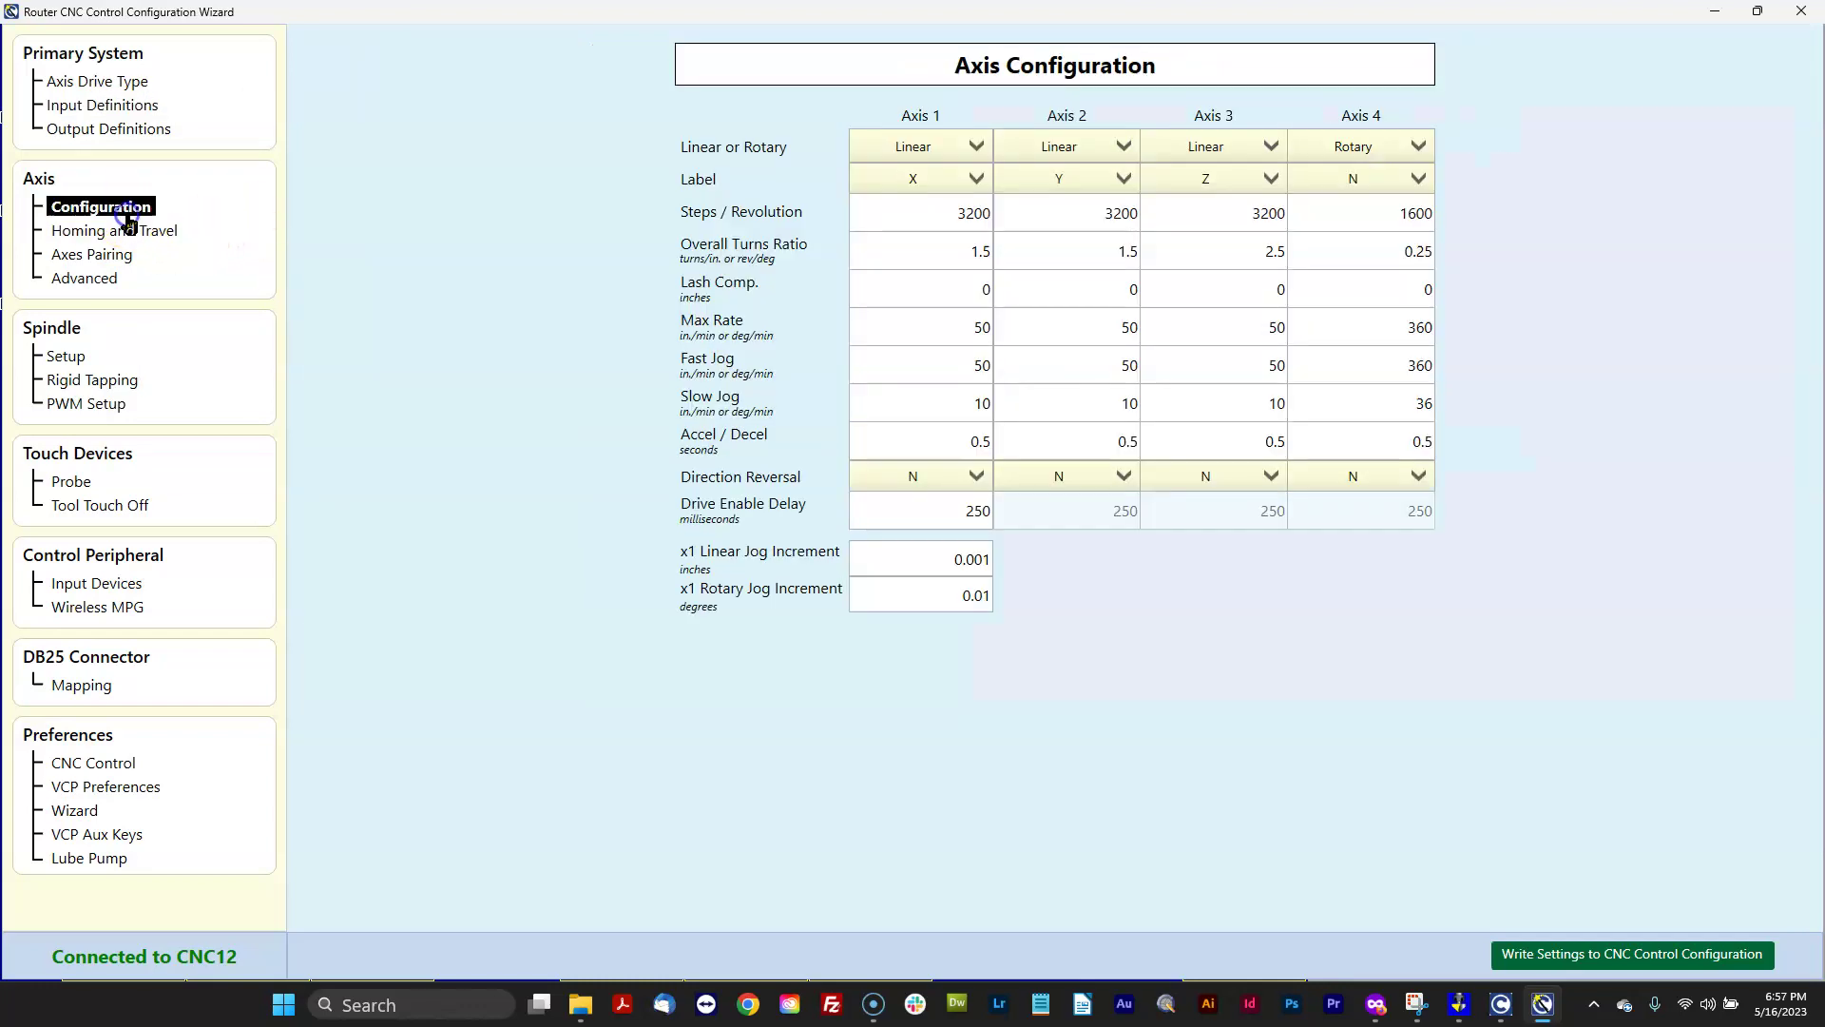
{"action": "left_click", "coordinate": [126, 231]}
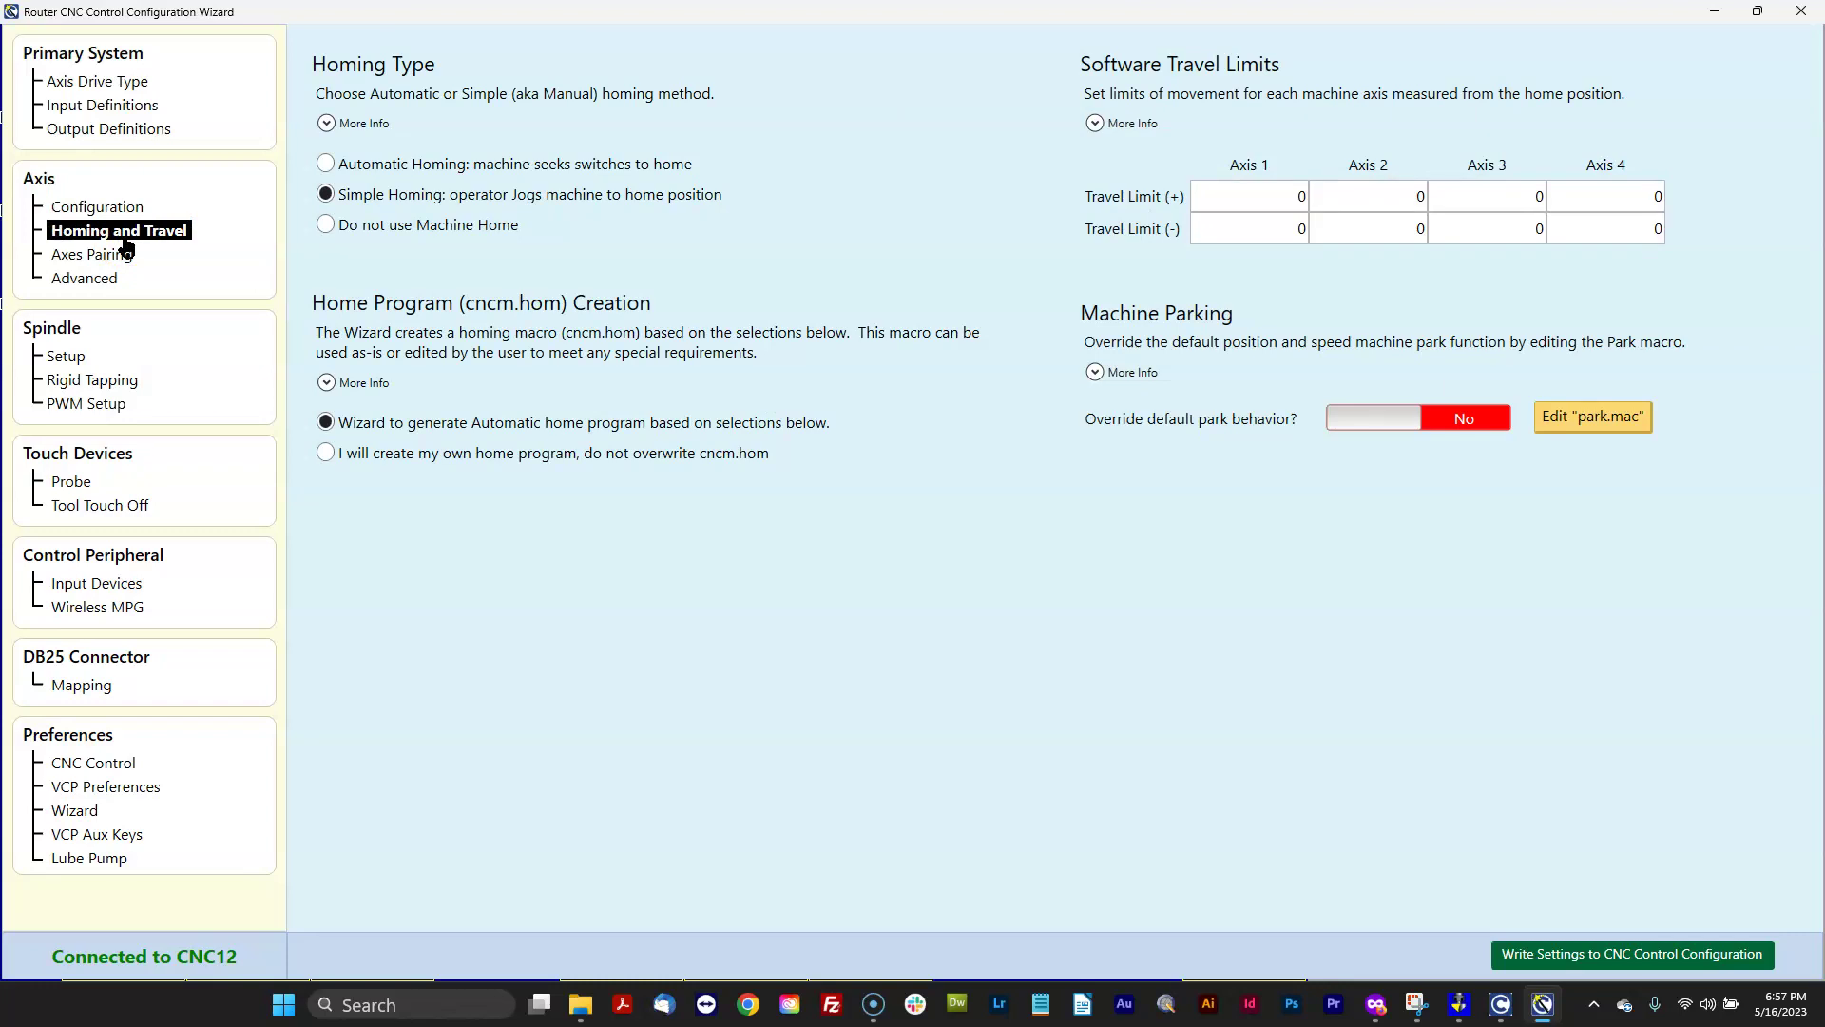
{"action": "left_click", "coordinate": [122, 255]}
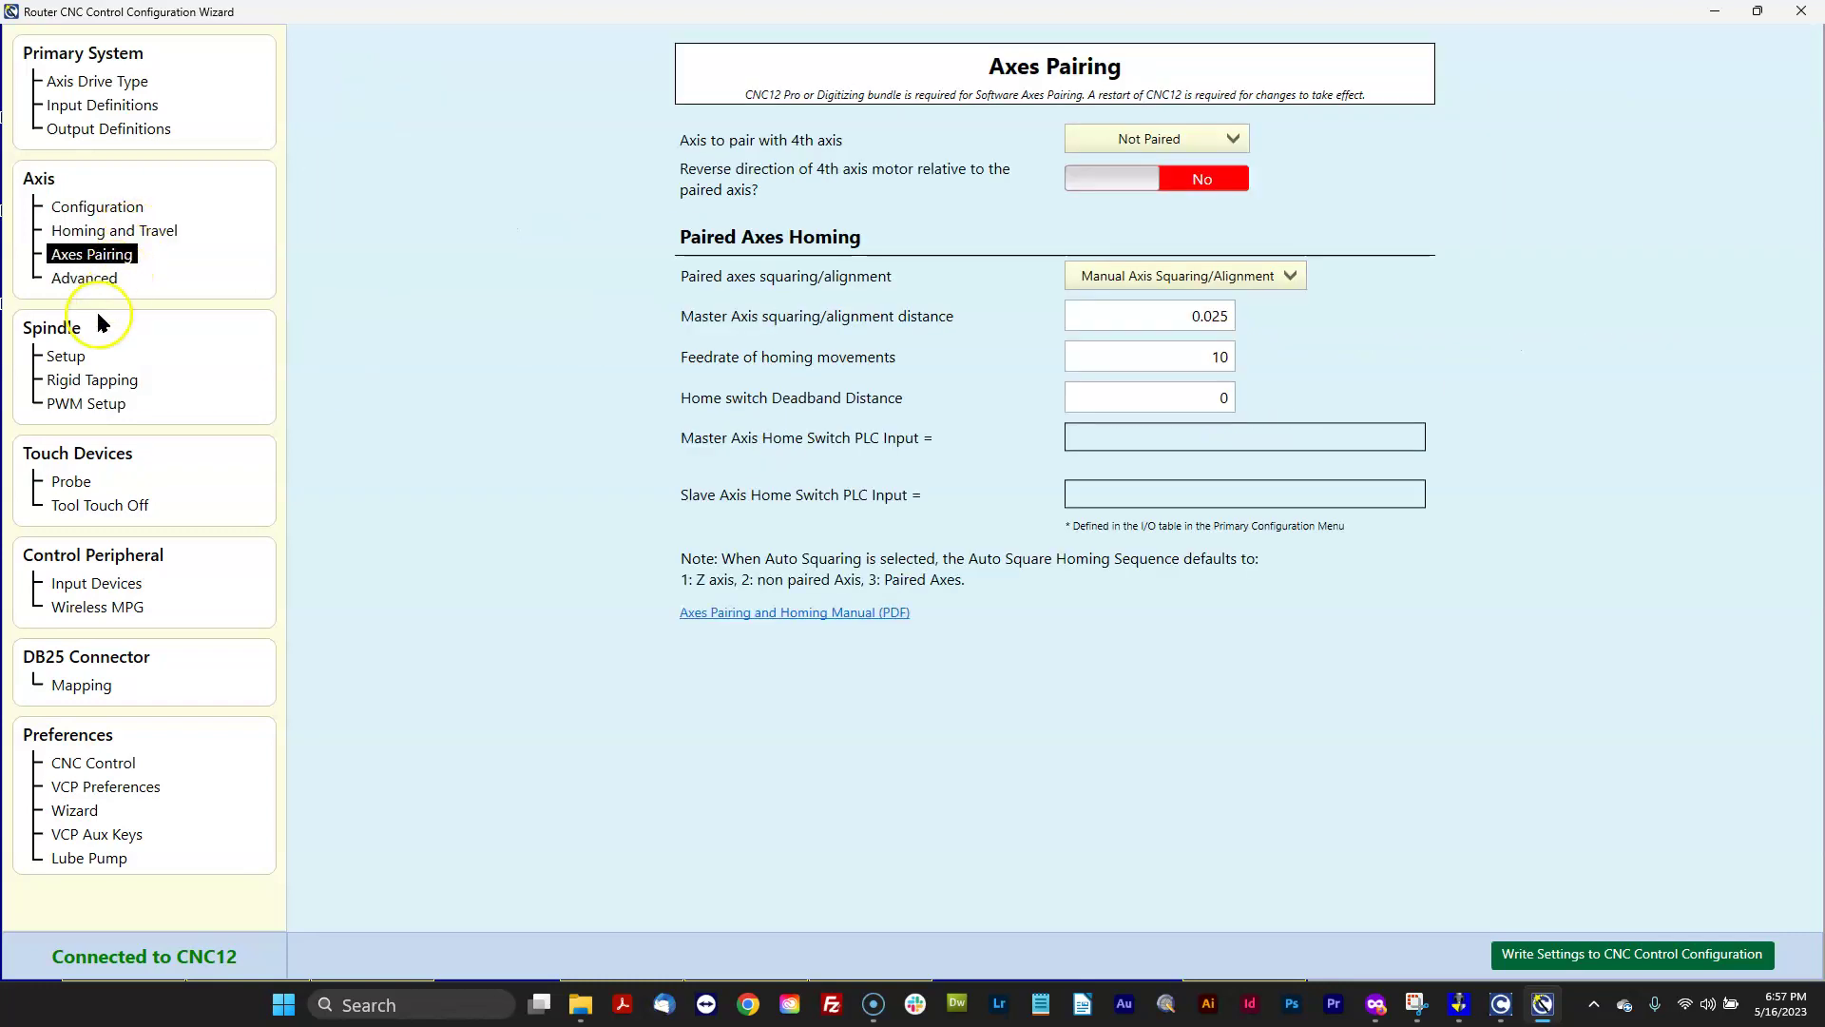
{"action": "left_click", "coordinate": [66, 356]}
{"action": "left_click", "coordinate": [96, 380]}
{"action": "left_click", "coordinate": [94, 404]}
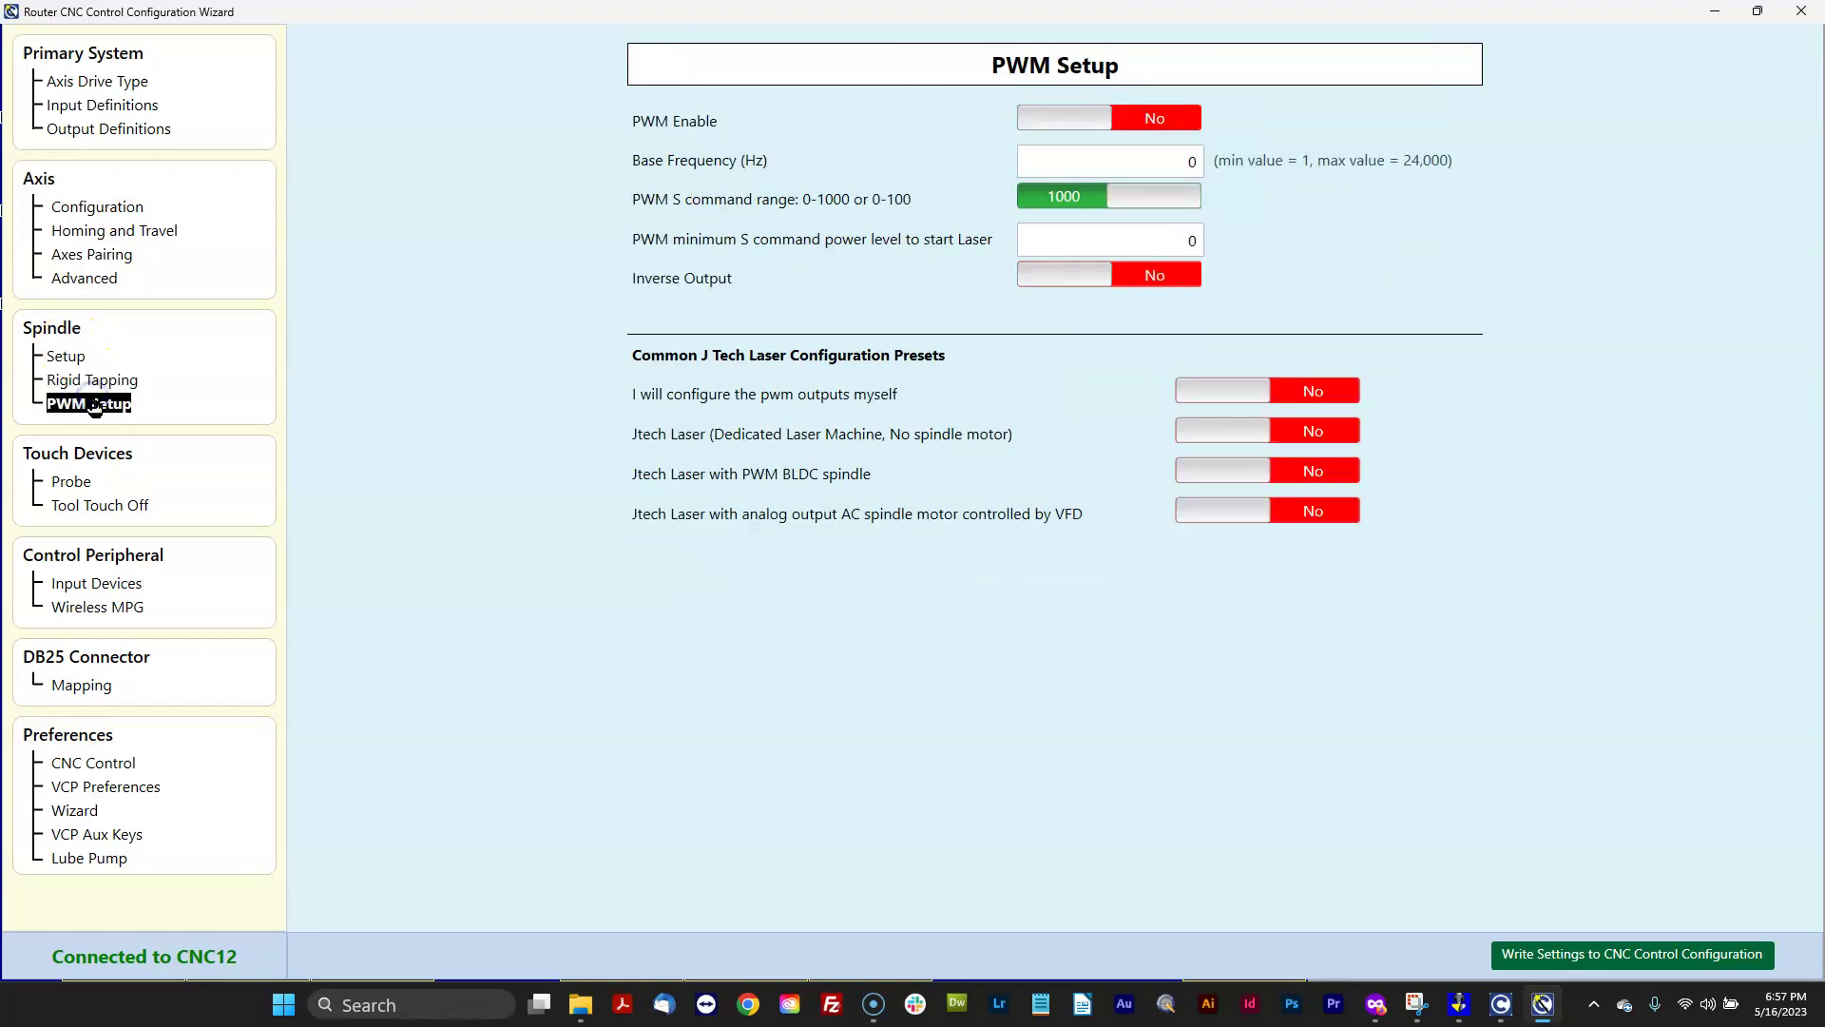
Step: Review the wizard's Probe, Tool Touch Off, Input Devices, Wireless MPG and DB25 Mapping pages
{"action": "left_click", "coordinate": [66, 481]}
{"action": "left_click", "coordinate": [85, 505]}
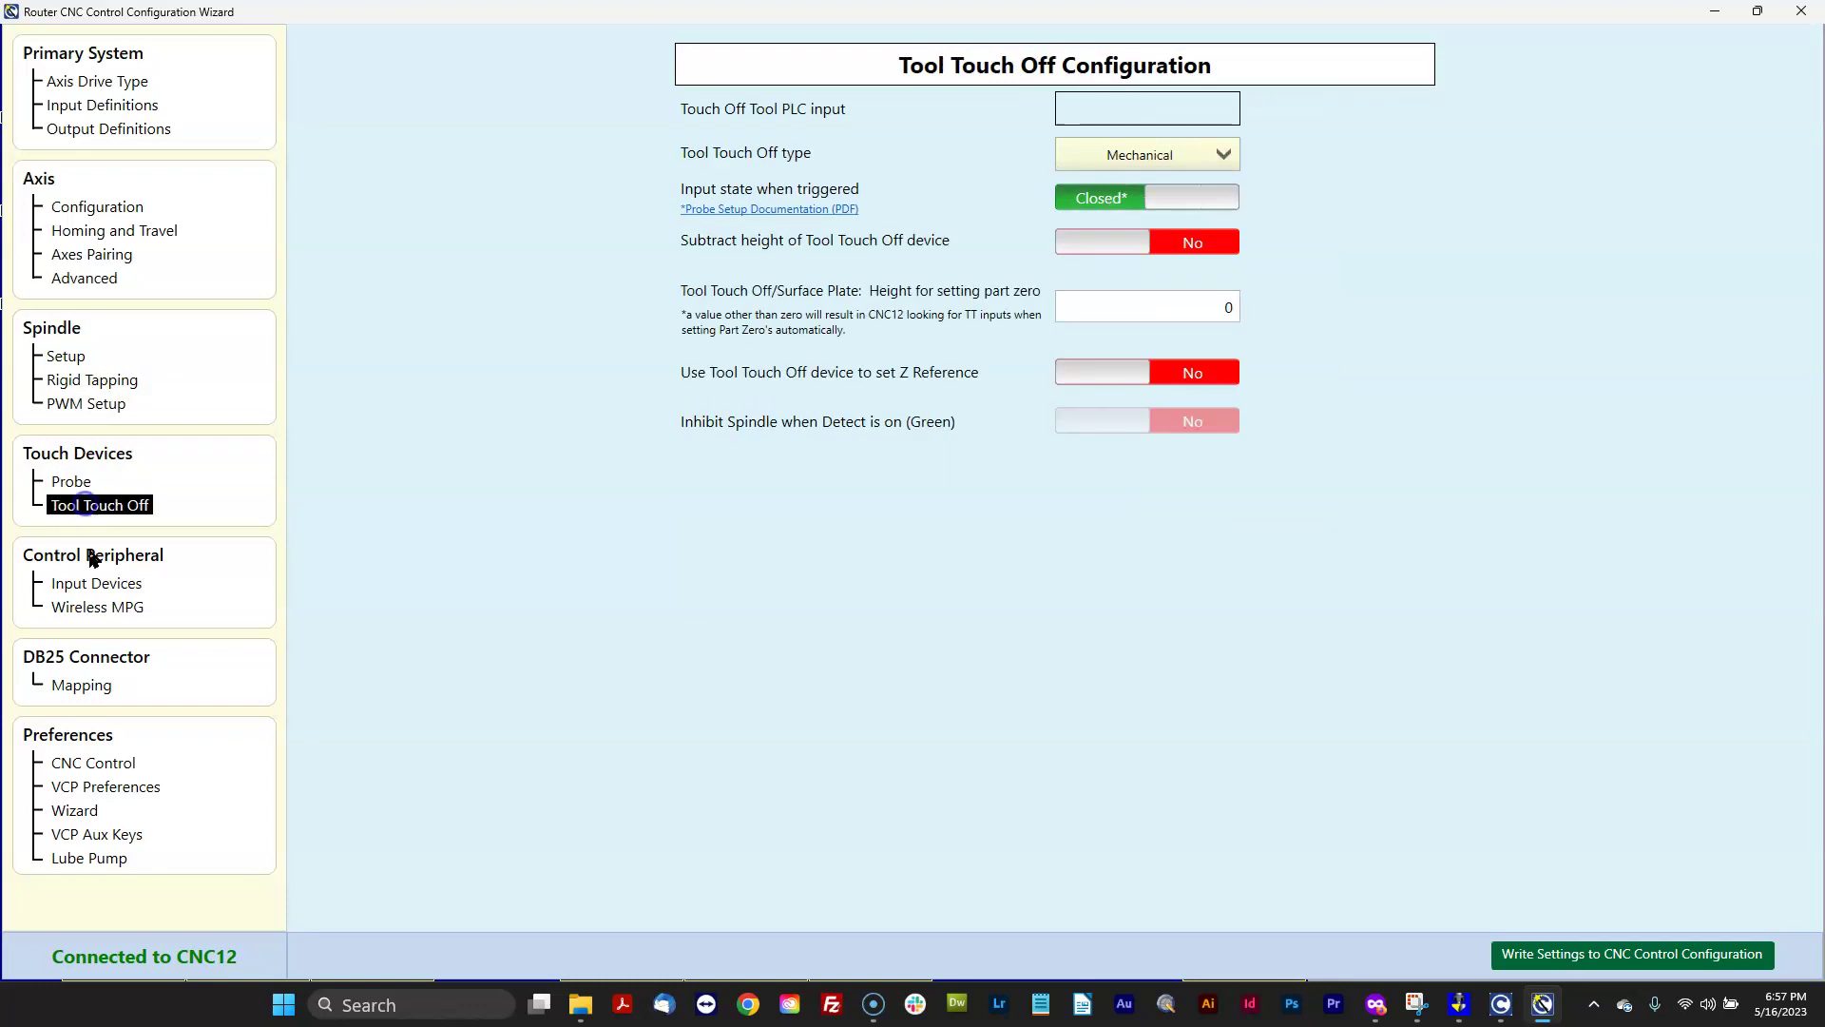
{"action": "left_click", "coordinate": [93, 584]}
{"action": "left_click", "coordinate": [99, 608]}
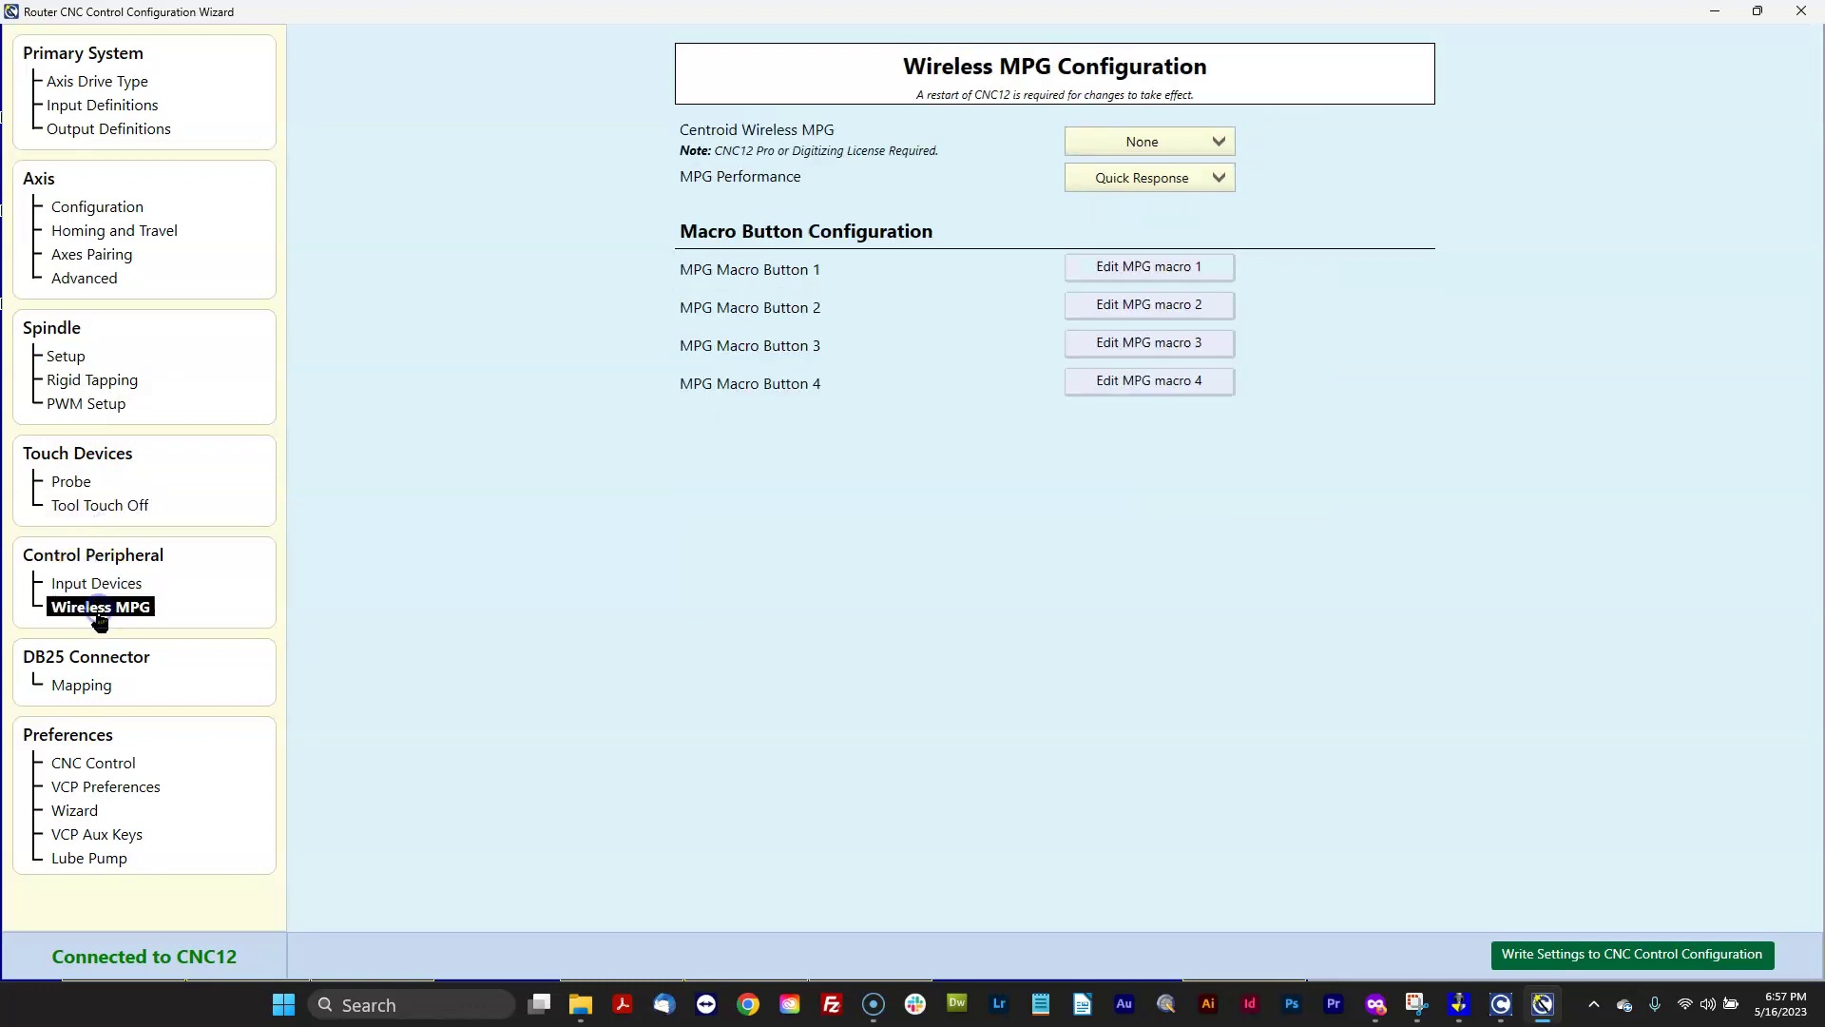
{"action": "left_click", "coordinate": [83, 687]}
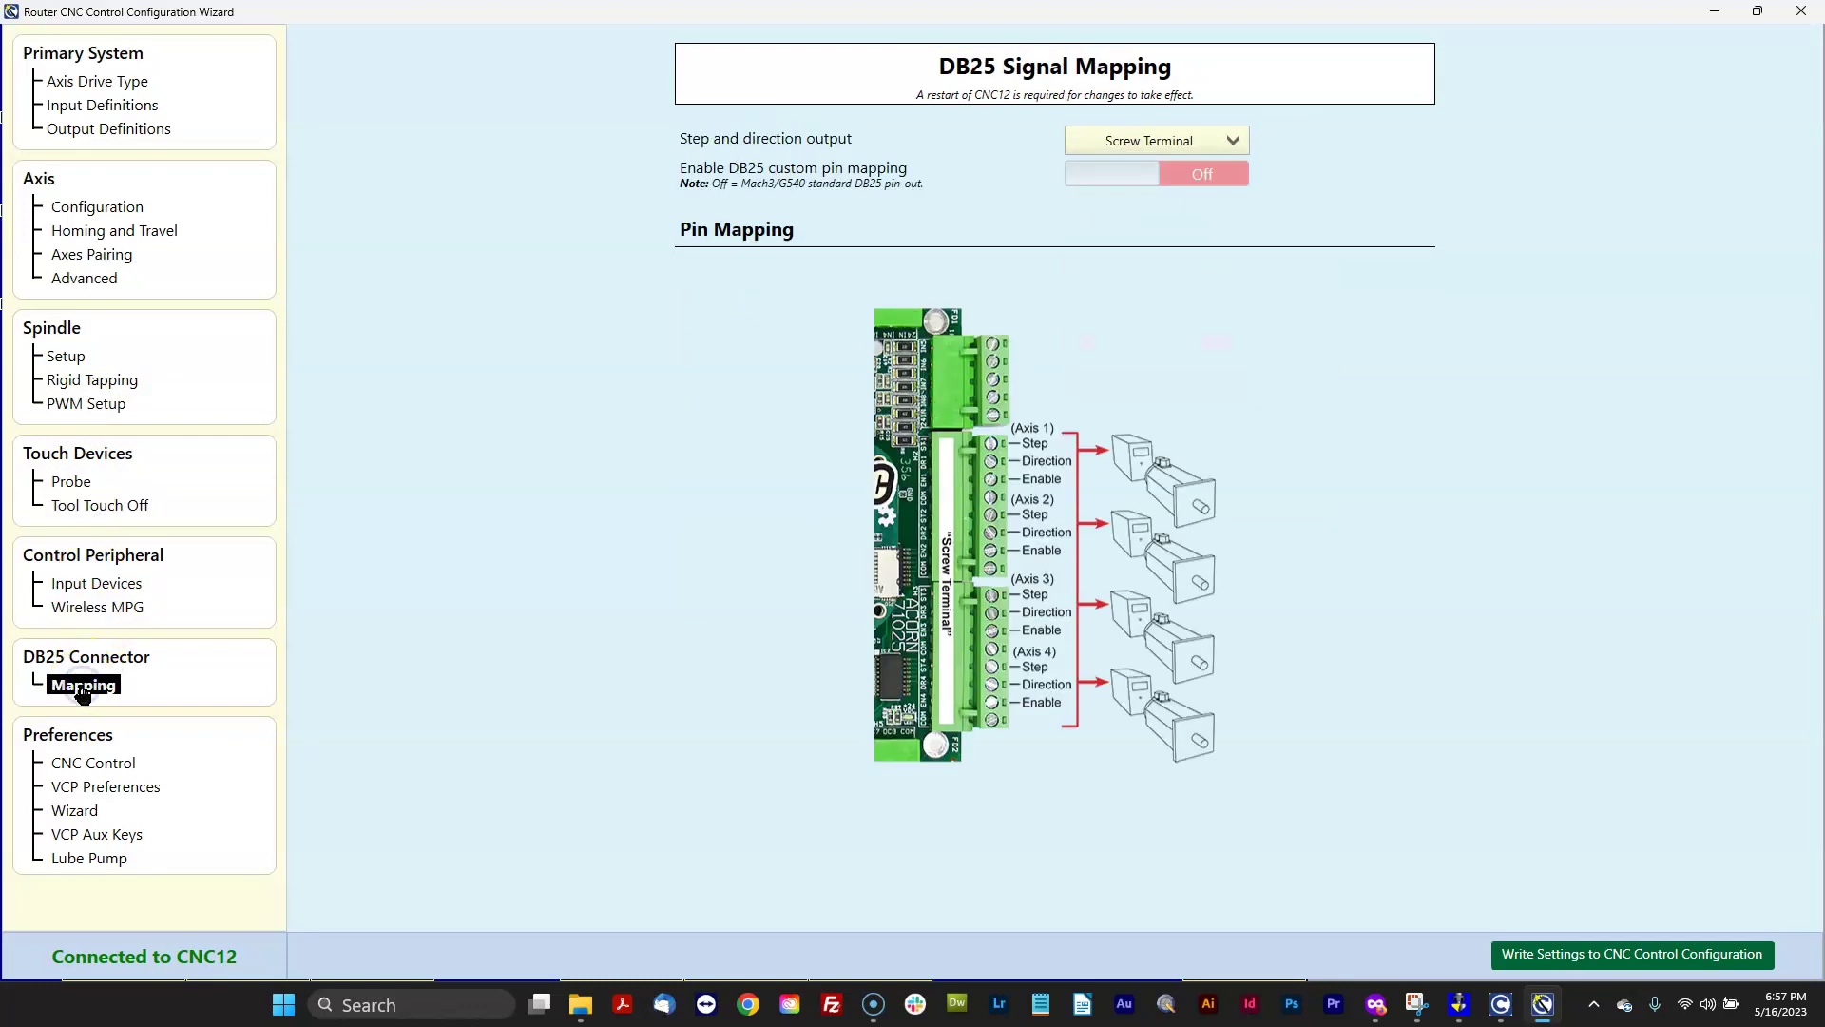
Step: Review the Preferences pages: CNC Control, VCP Preferences, Wizard, VCP Aux Keys and Lube Pump
{"action": "left_click", "coordinate": [97, 766]}
{"action": "left_click", "coordinate": [100, 788]}
{"action": "left_click", "coordinate": [76, 811]}
{"action": "left_click", "coordinate": [105, 834]}
{"action": "left_click", "coordinate": [95, 857]}
{"action": "left_click", "coordinate": [95, 834]}
{"action": "left_click", "coordinate": [76, 810]}
{"action": "left_click", "coordinate": [100, 786]}
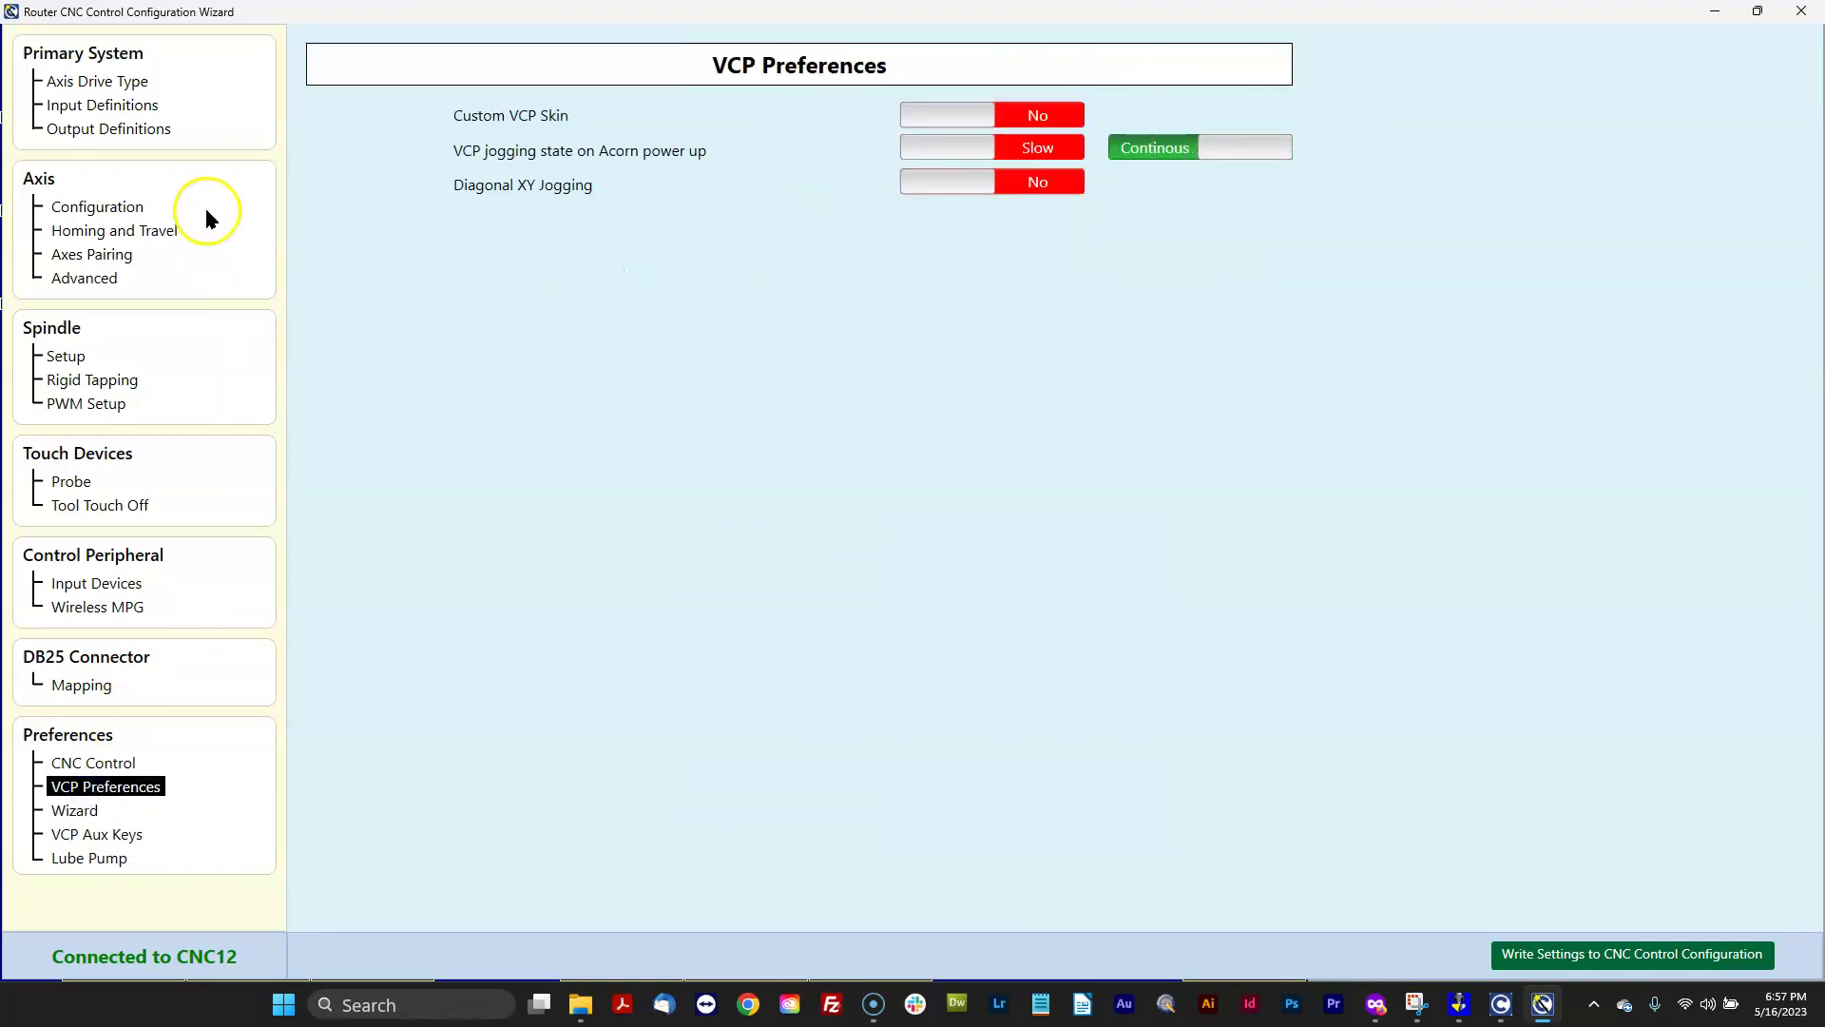
Step: Capture a screenshot of the wizard's Axis Drive Type page with the Snipping Tool
{"action": "left_click", "coordinate": [116, 81]}
{"action": "left_click", "coordinate": [1416, 1004]}
{"action": "left_click", "coordinate": [655, 168]}
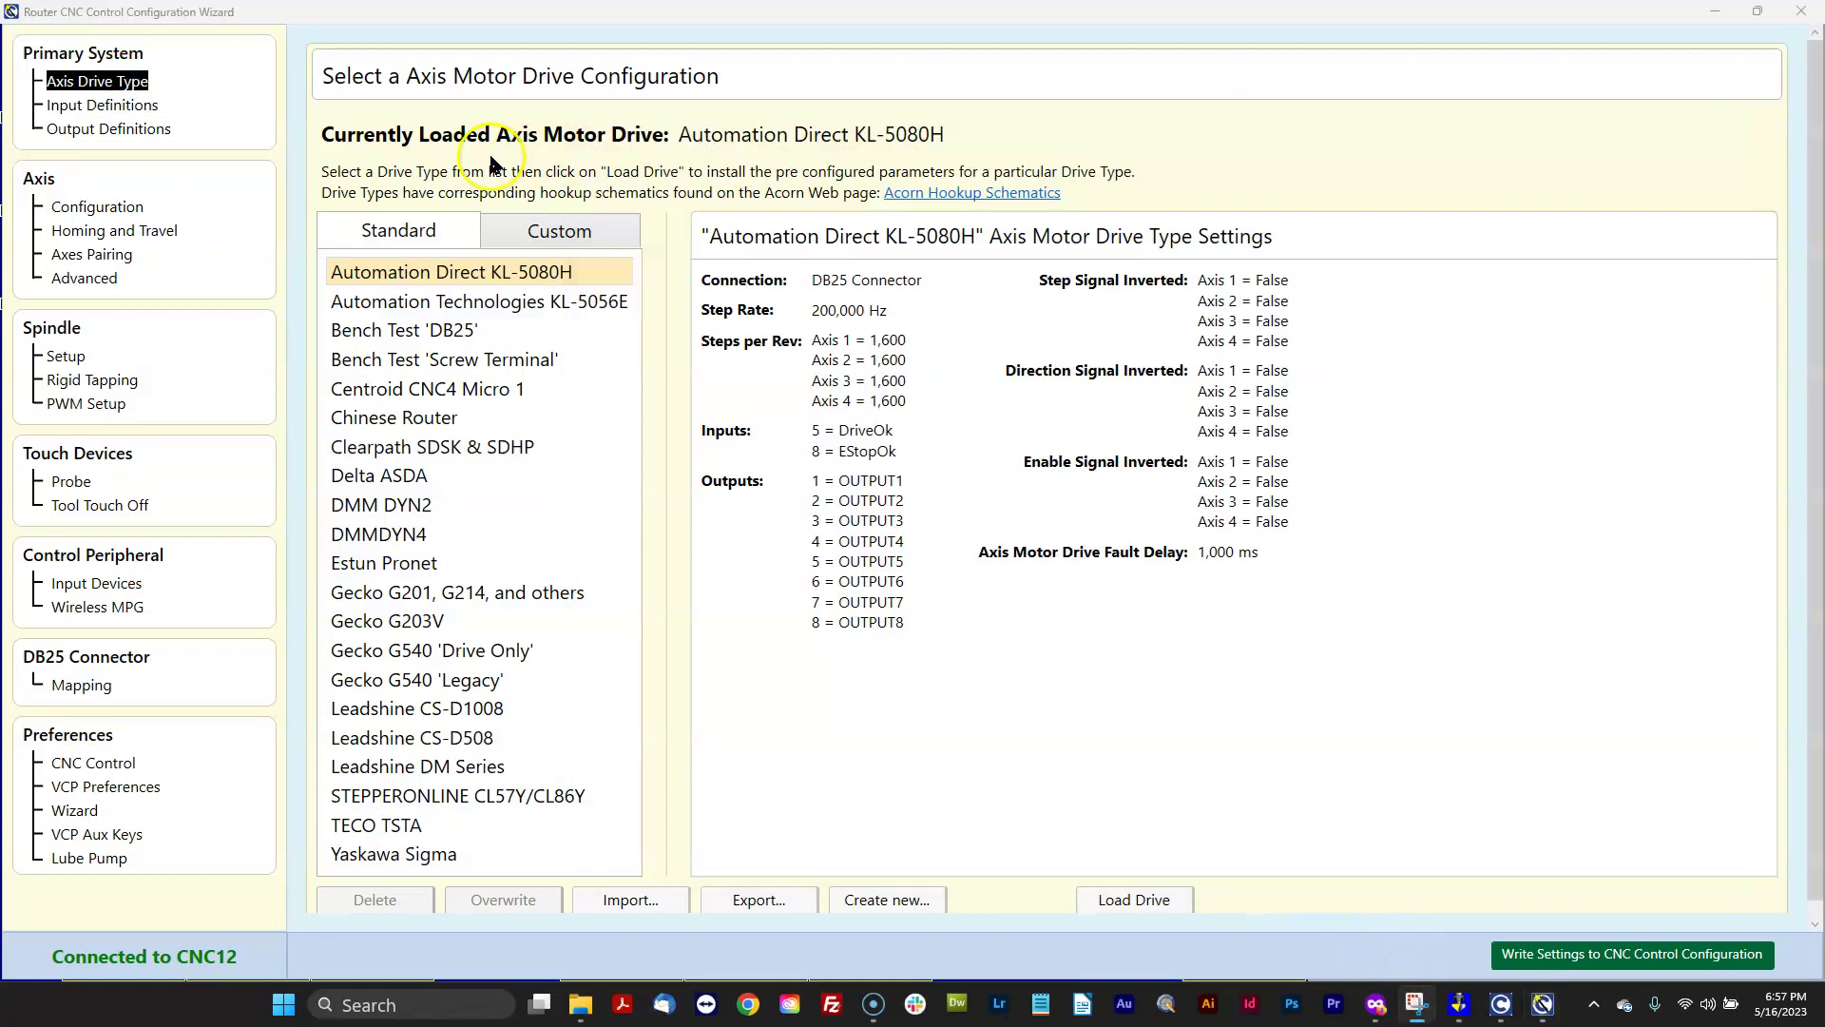
{"action": "key", "text": "Escape"}
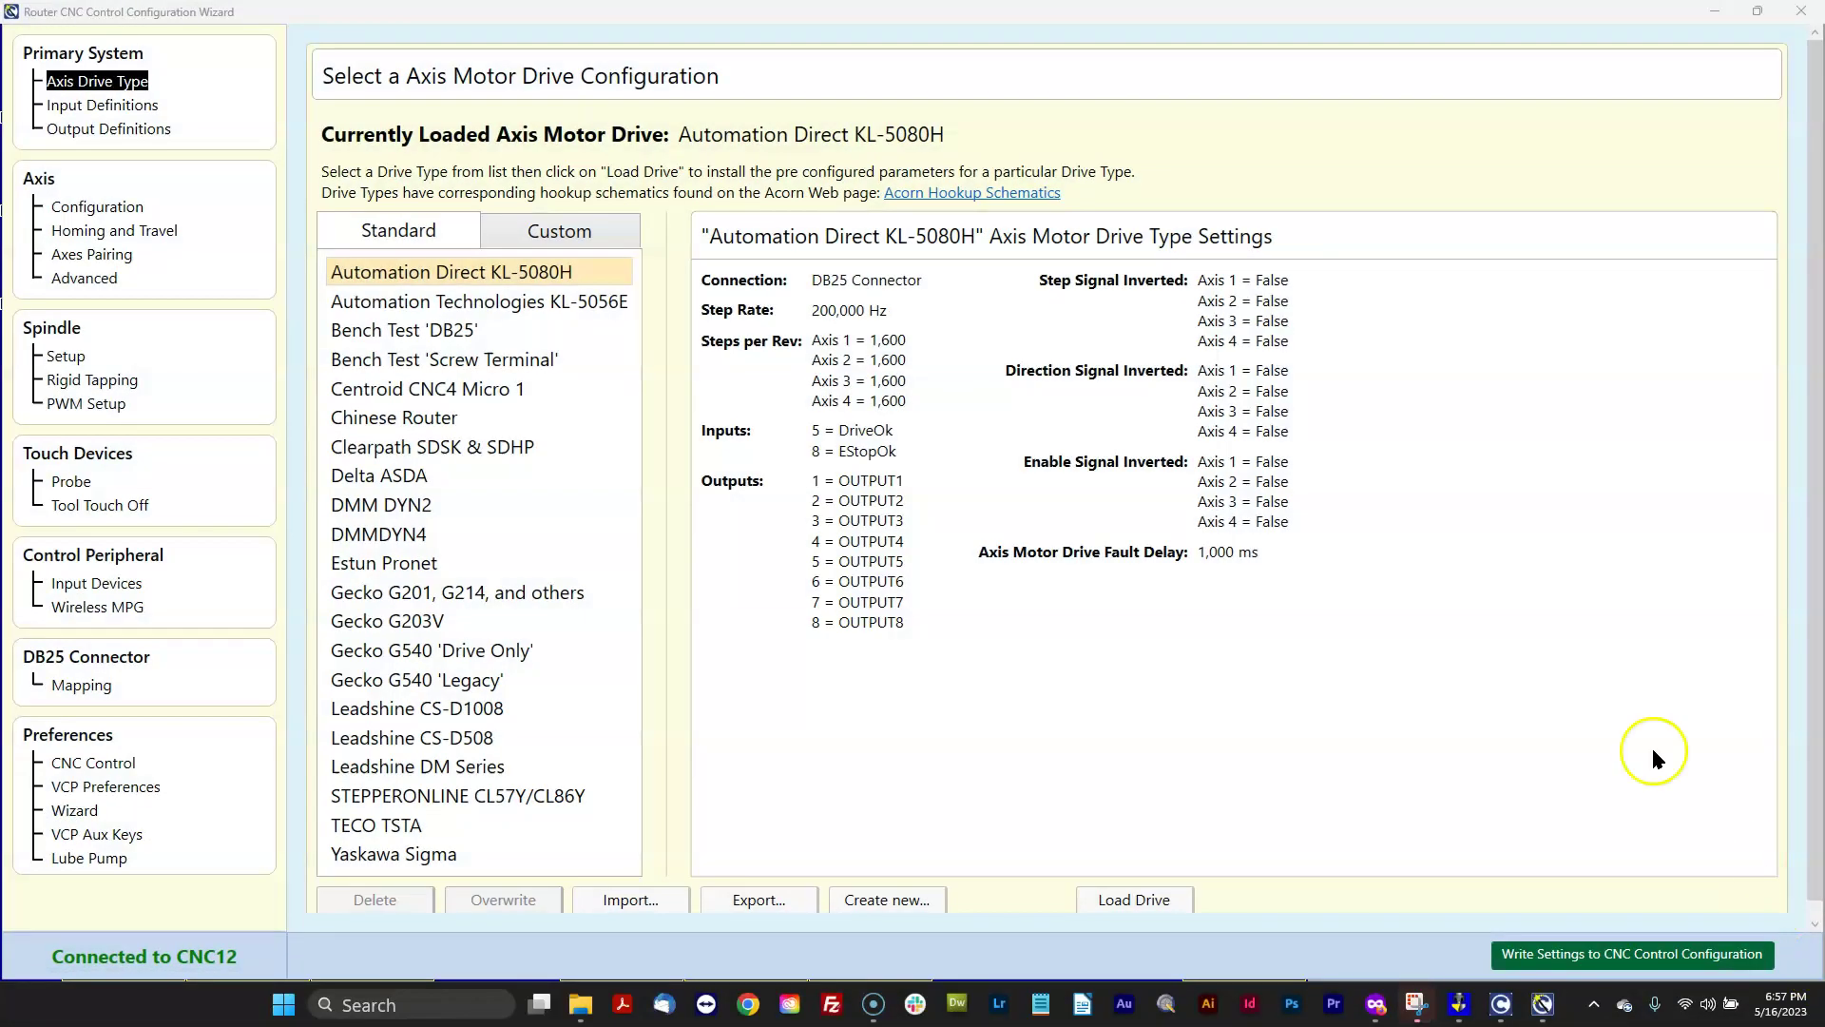
Step: Save the Axis Drive Type screenshot to the Desktop as the PNG file "4.82drivetype menu"
{"action": "left_click", "coordinate": [1417, 1001]}
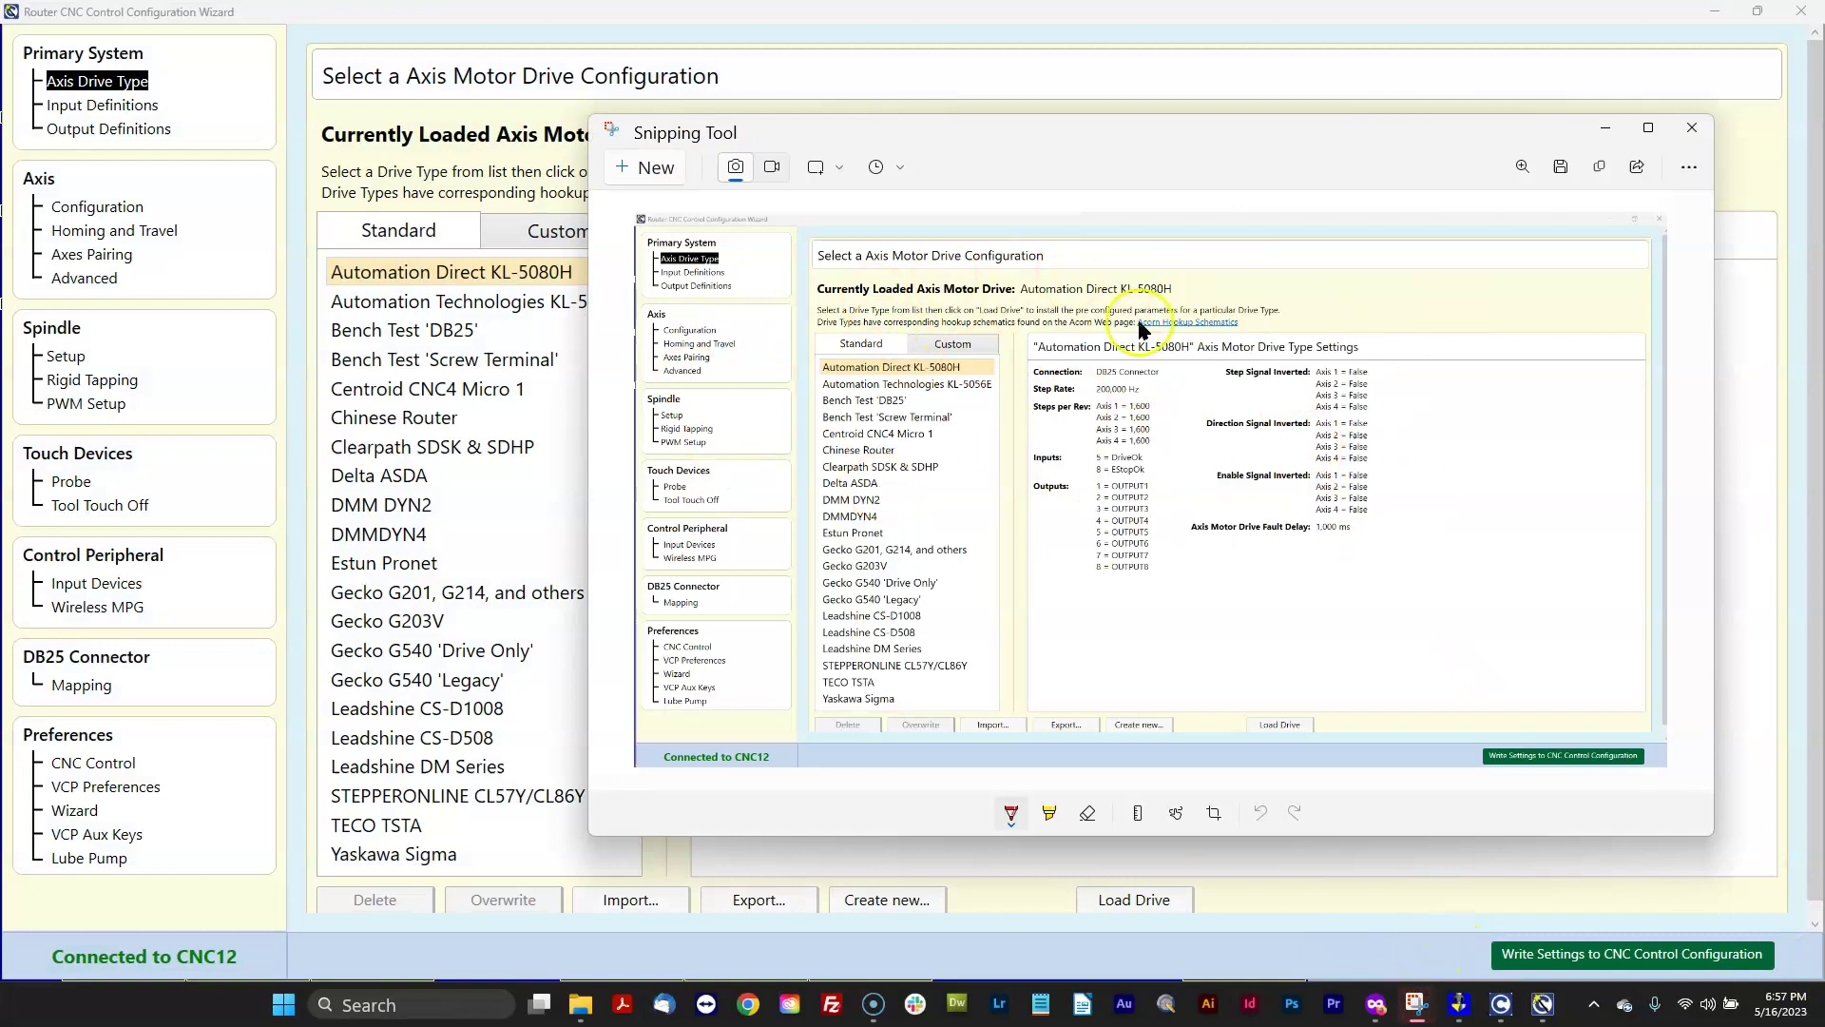
{"action": "left_click", "coordinate": [1560, 166]}
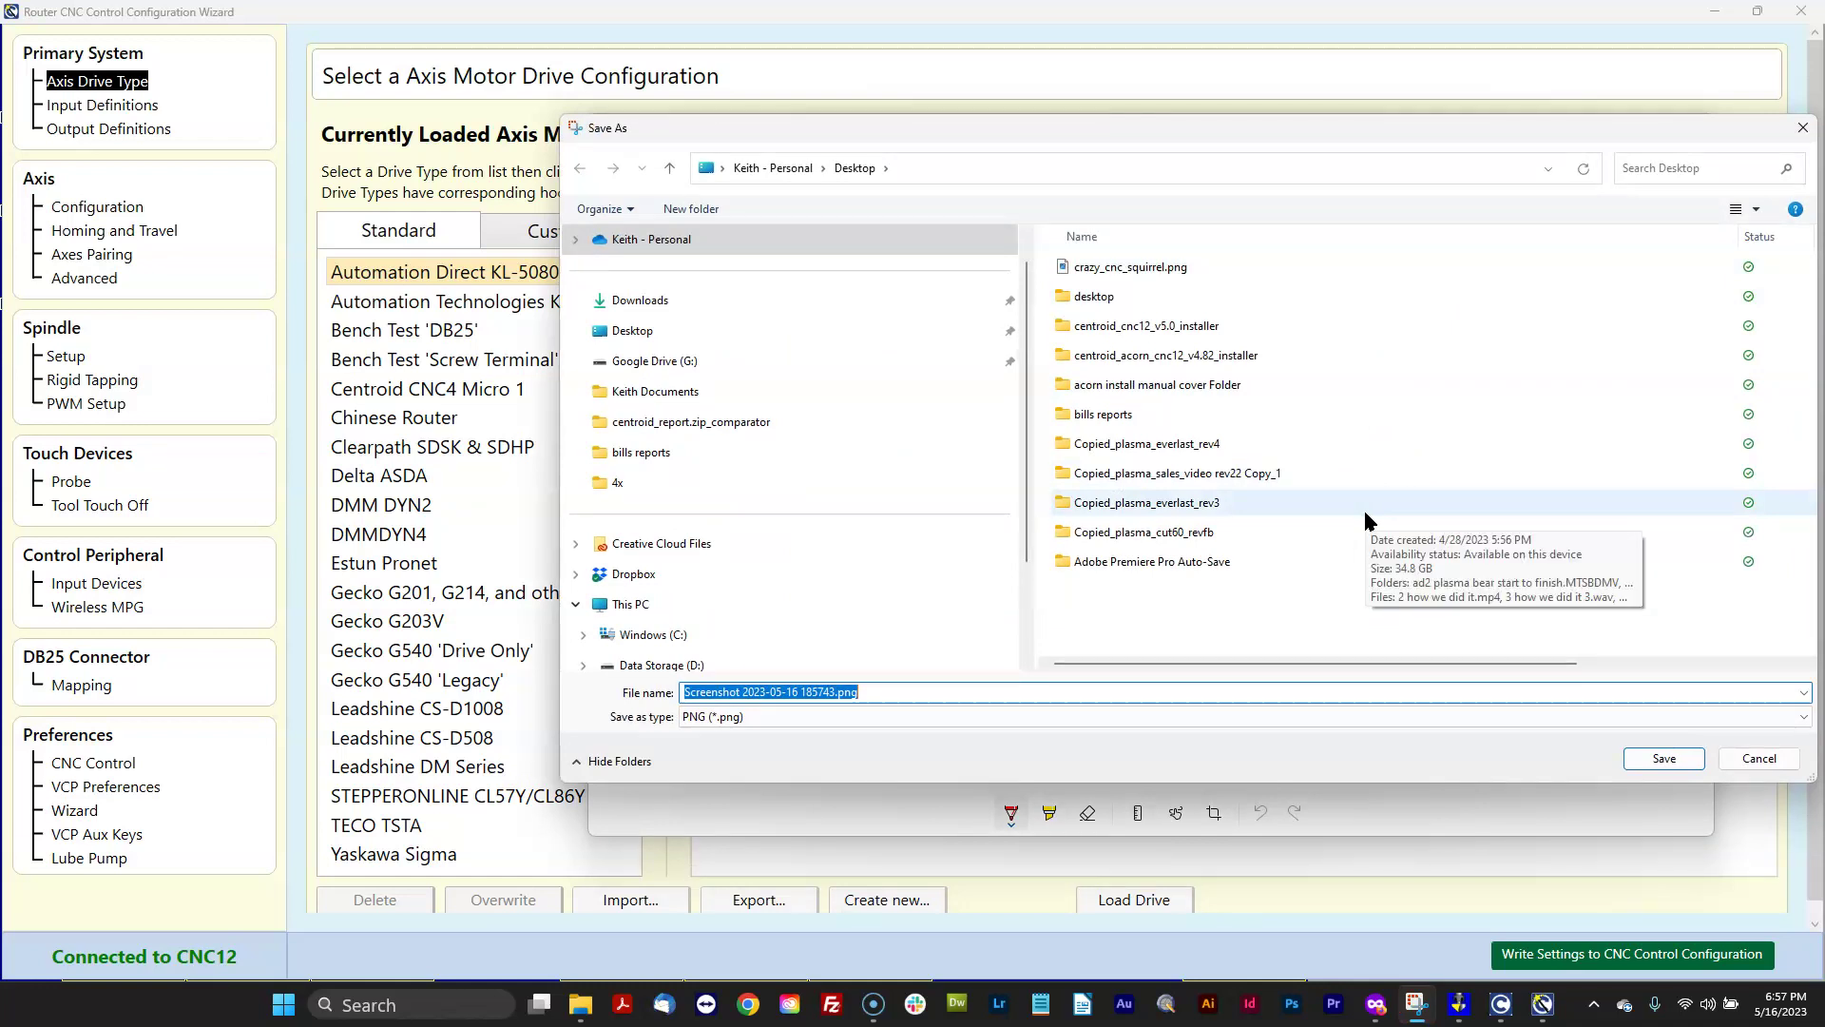
{"action": "type", "text": "4.82drivetype"}
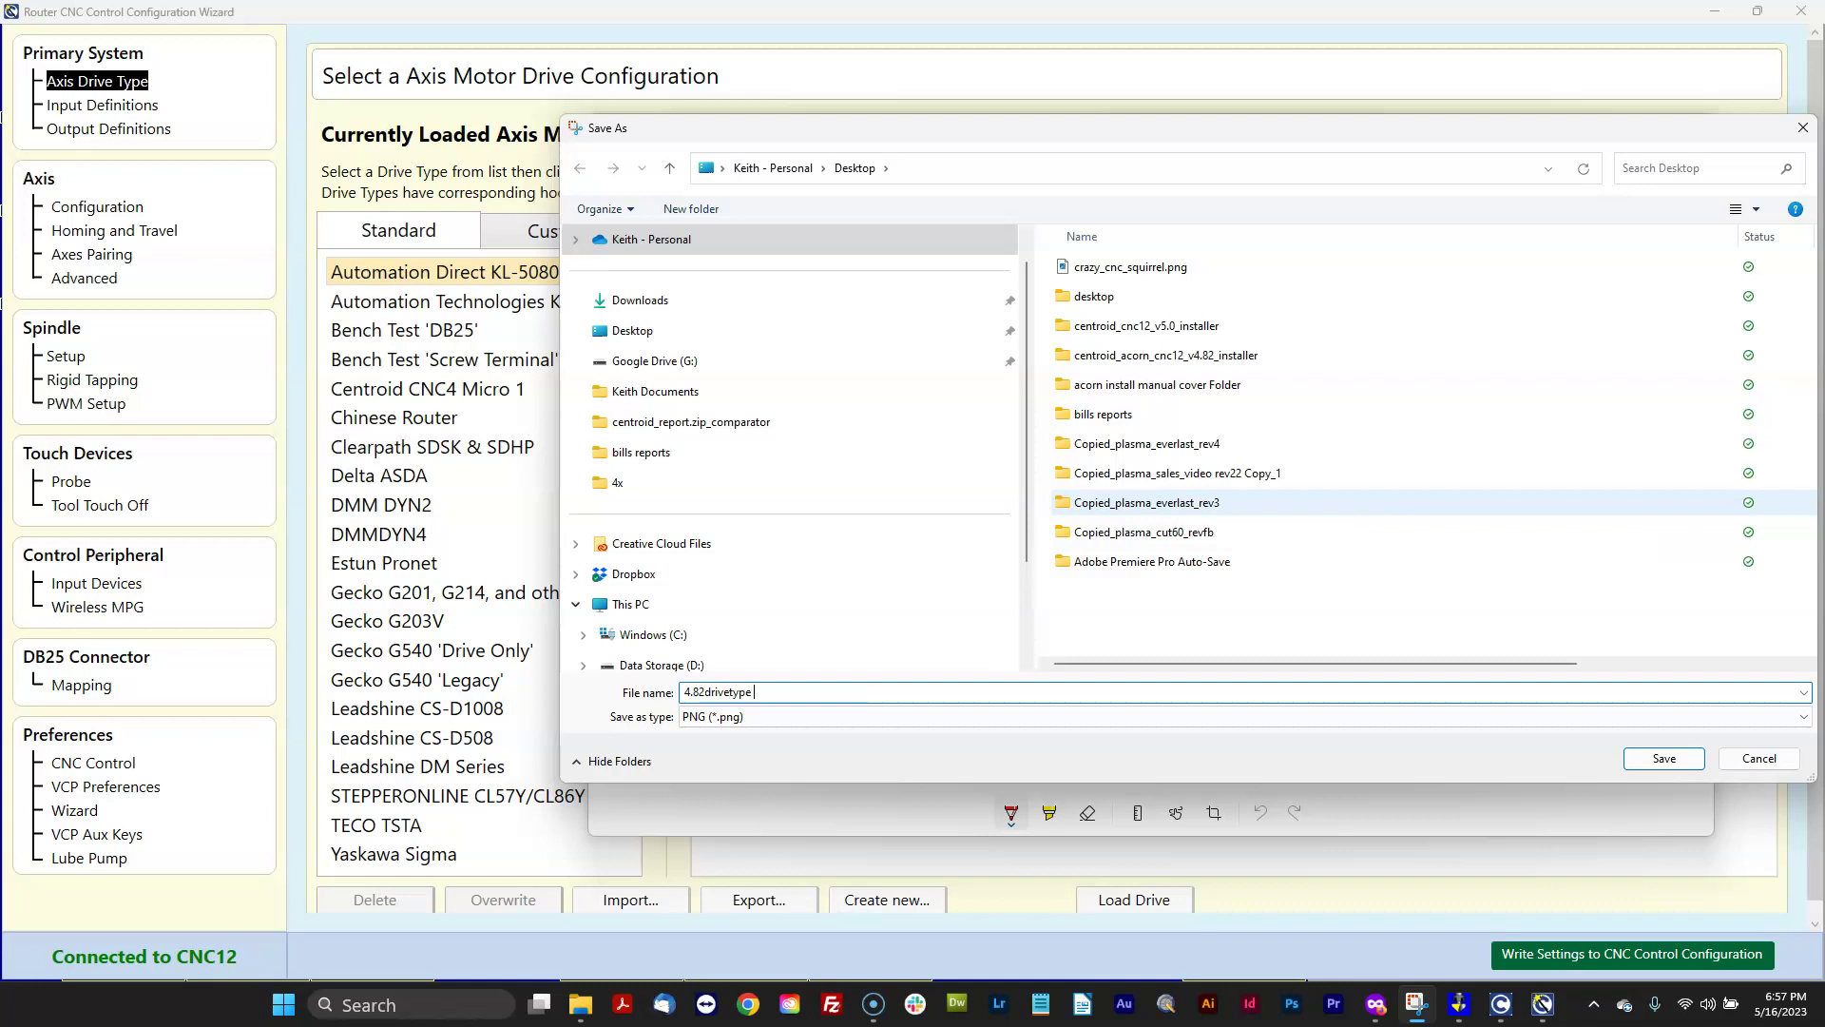
{"action": "type", "text": " menu"}
{"action": "key", "text": "Return"}
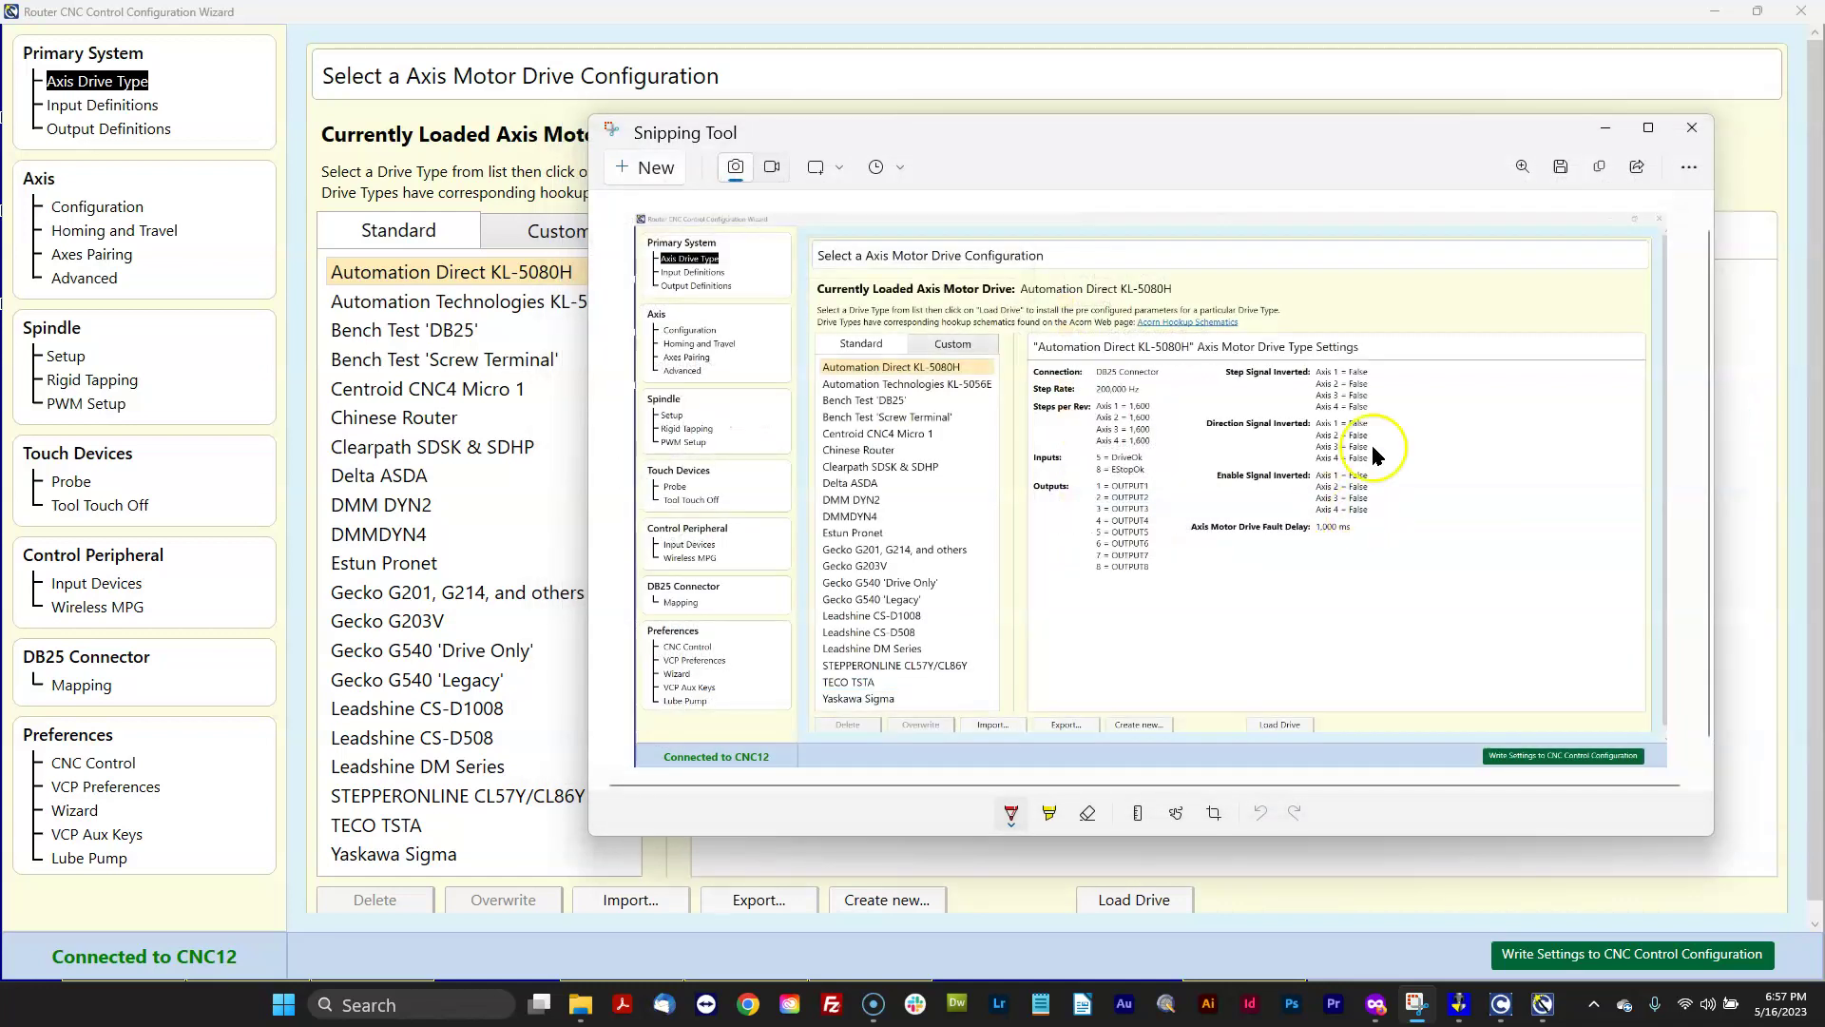
Step: Return to the wizard and capture a screenshot of the Axis Configuration page with the Snipping Tool
{"action": "left_click", "coordinate": [1613, 128]}
{"action": "left_click", "coordinate": [101, 105]}
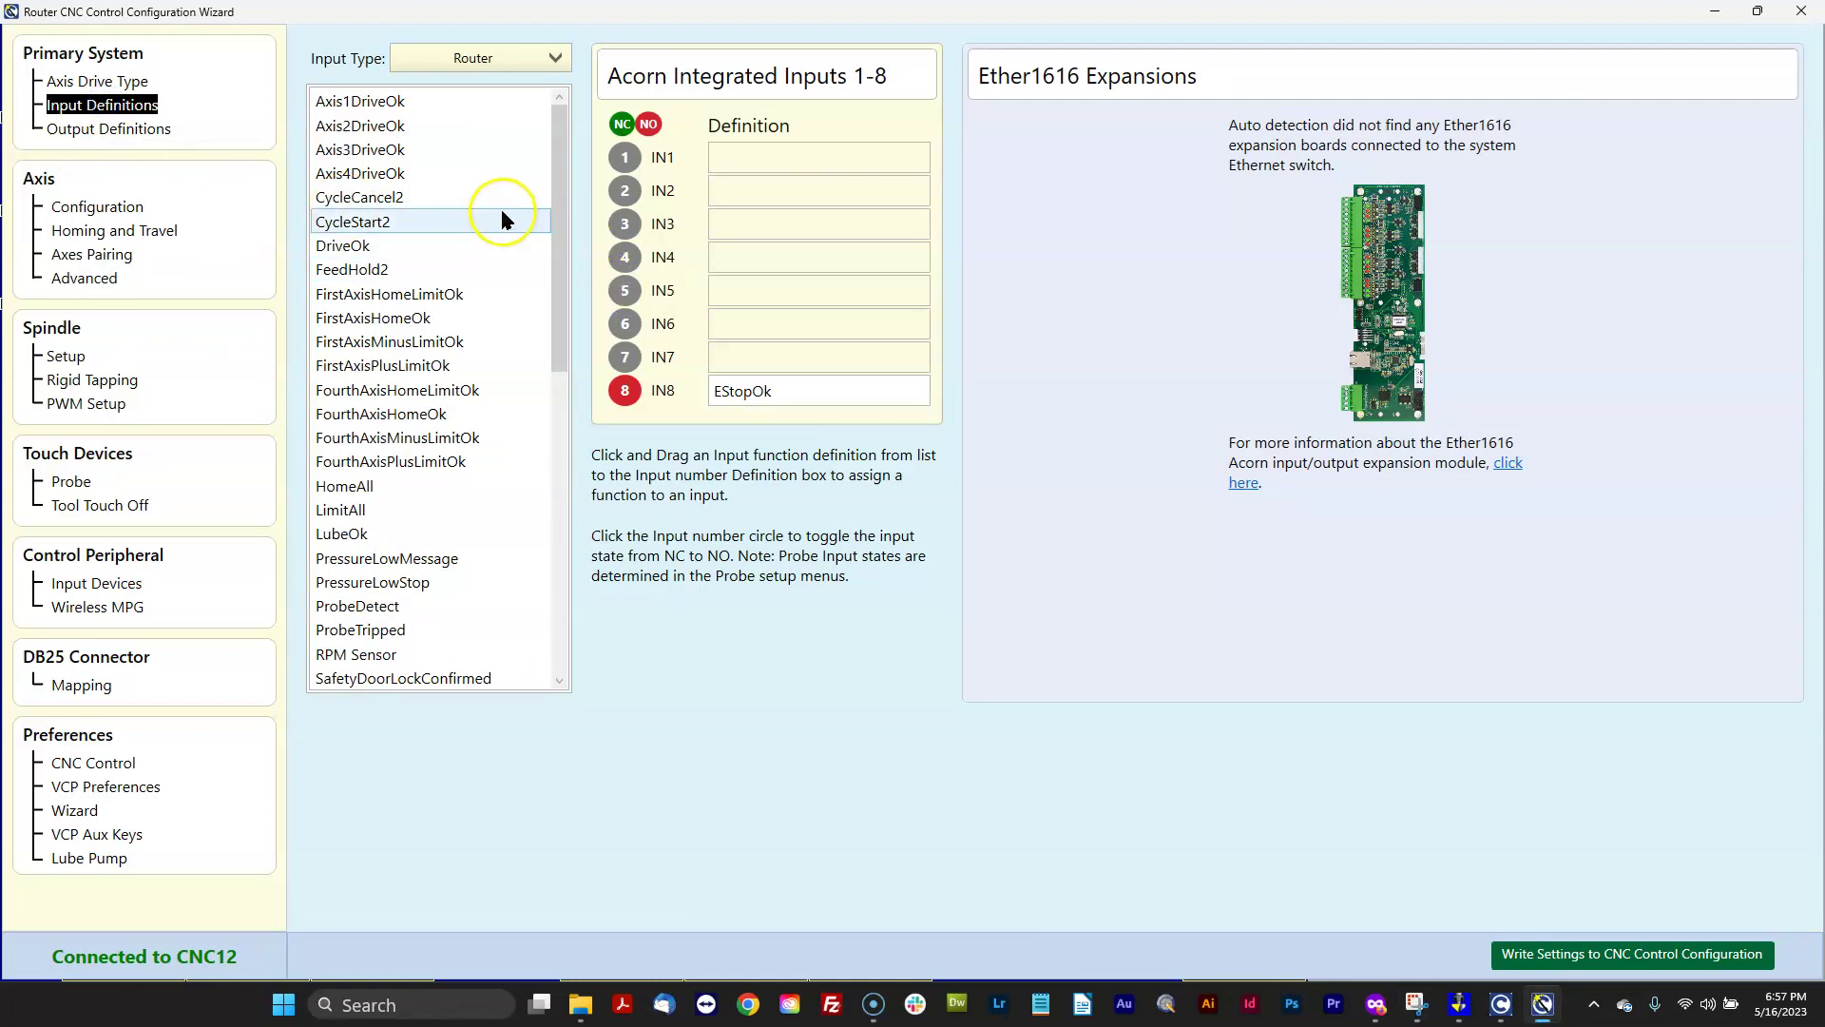
{"action": "left_click", "coordinate": [117, 211]}
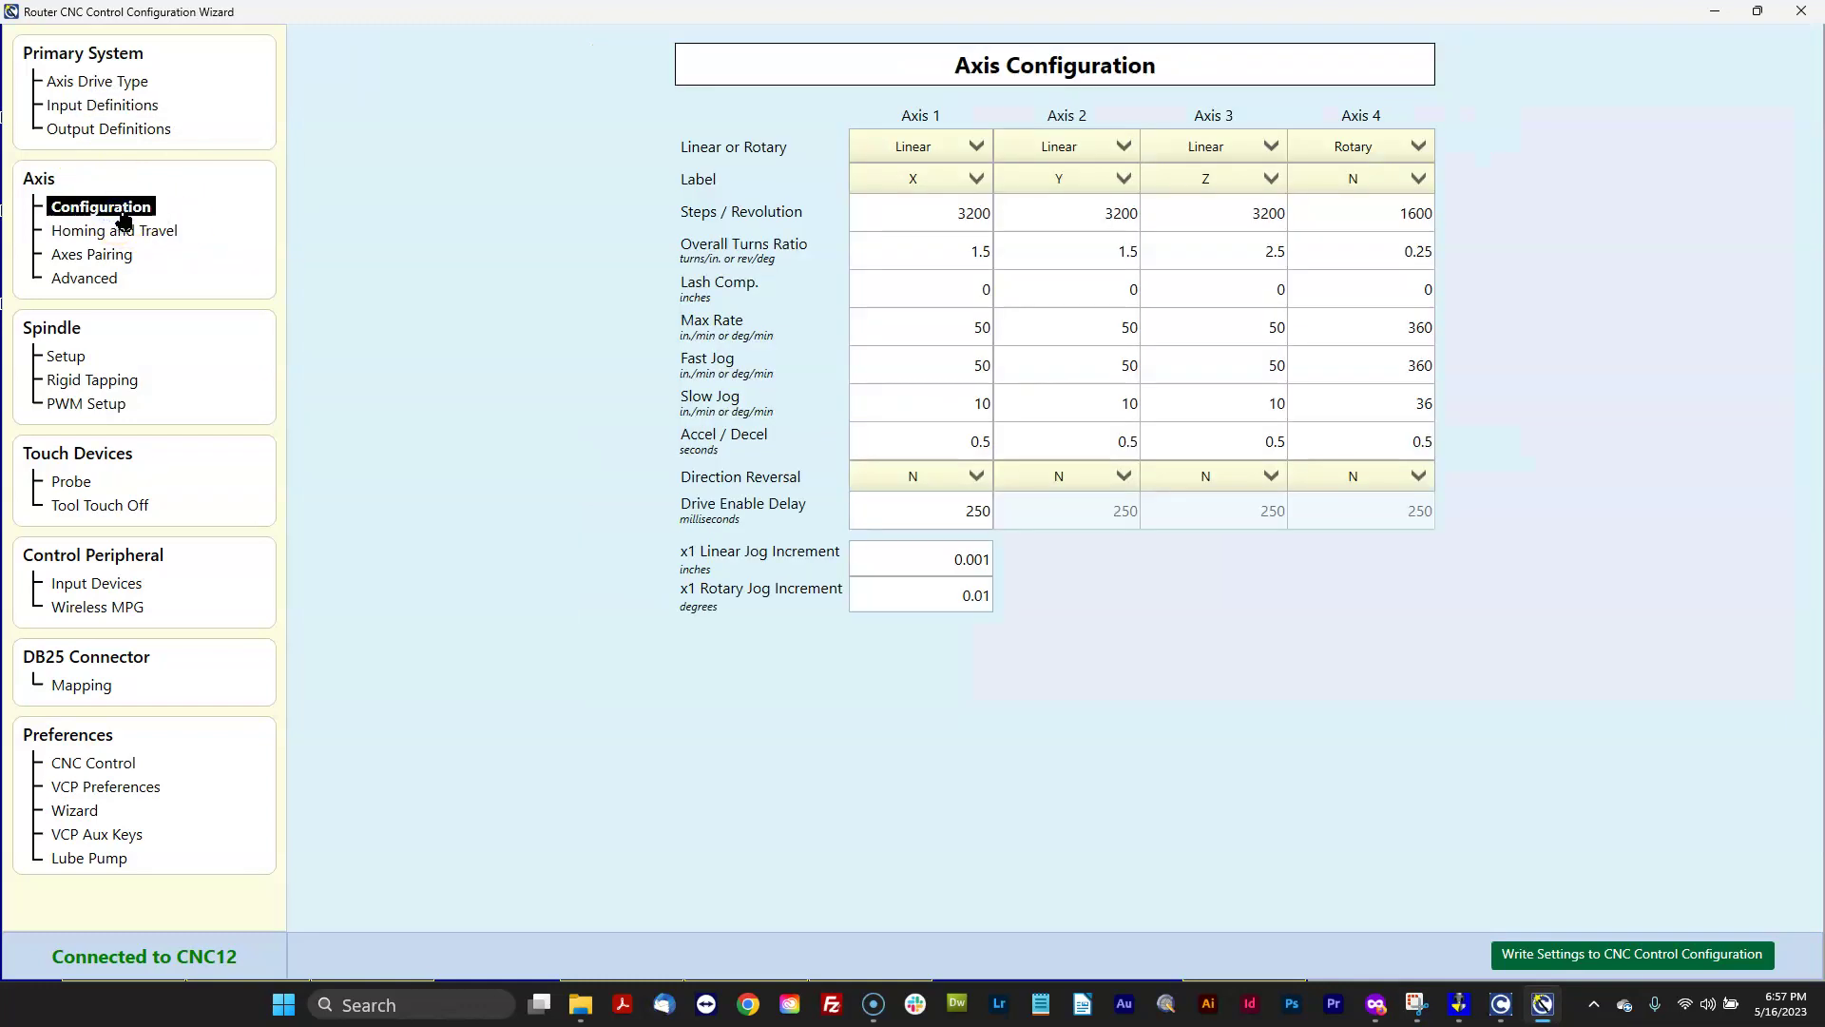
{"action": "left_click", "coordinate": [1417, 1003]}
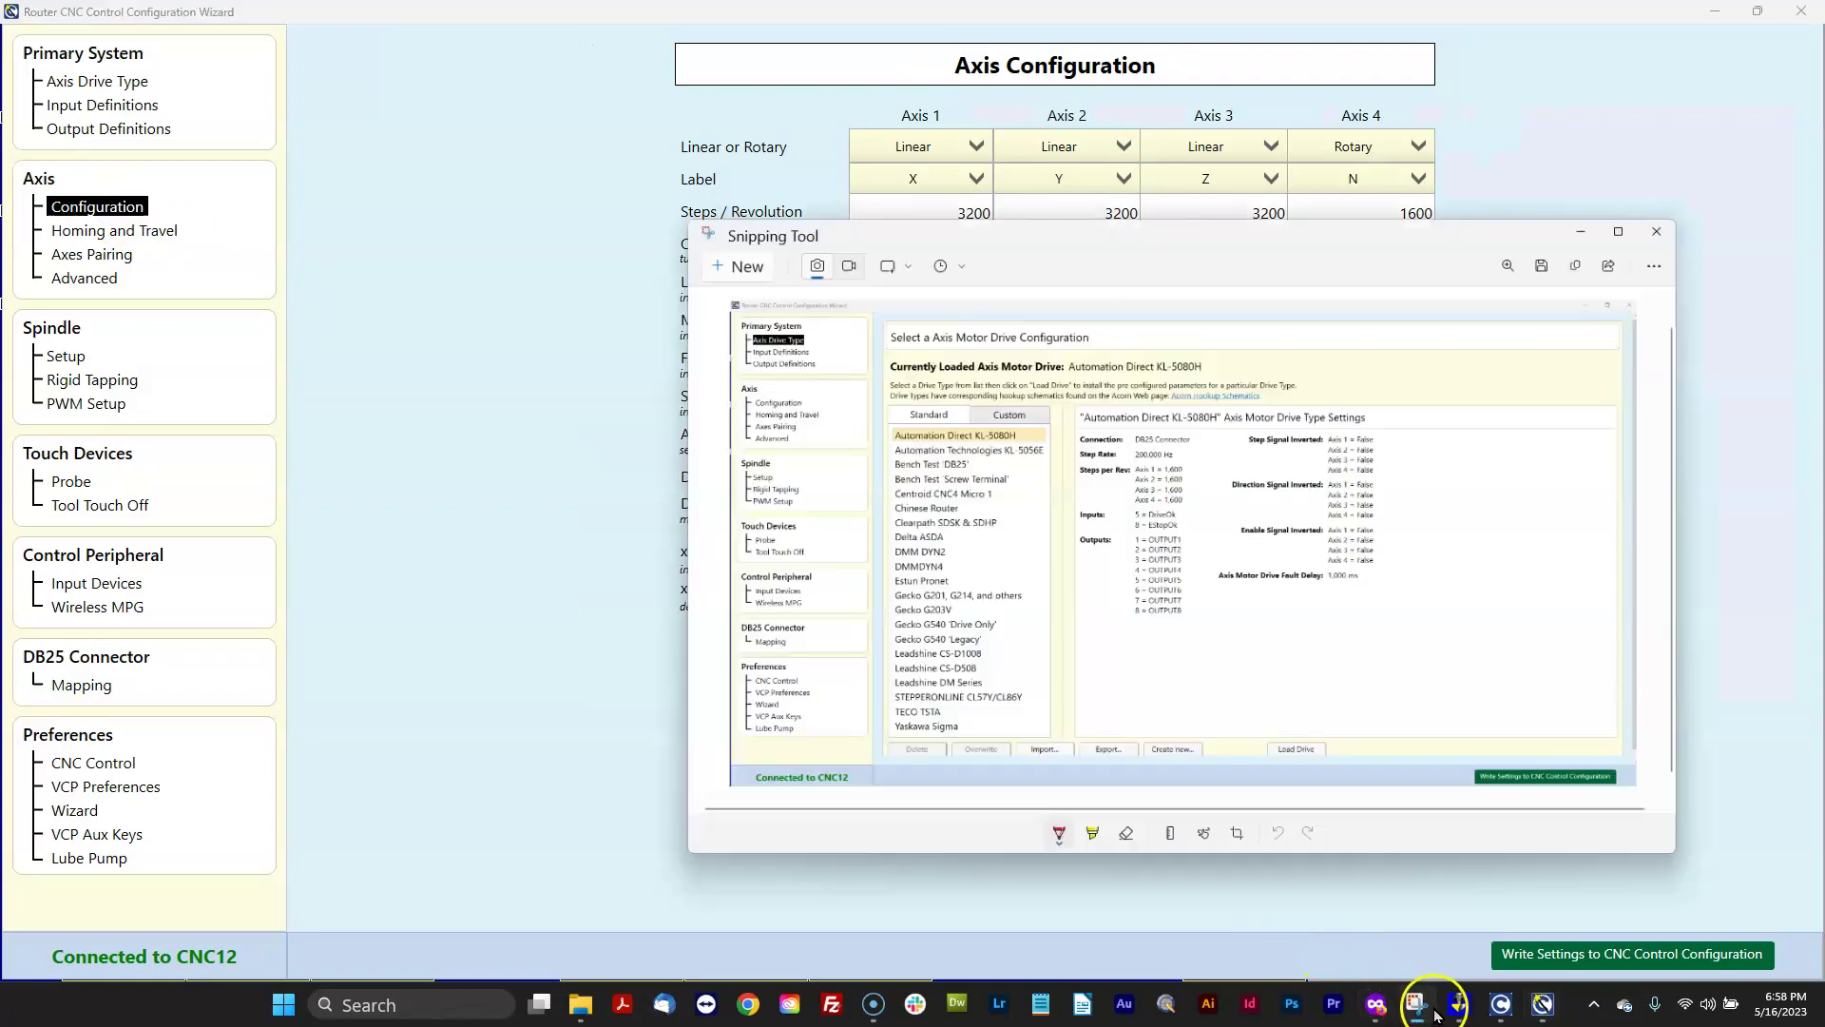
{"action": "left_click", "coordinate": [650, 169]}
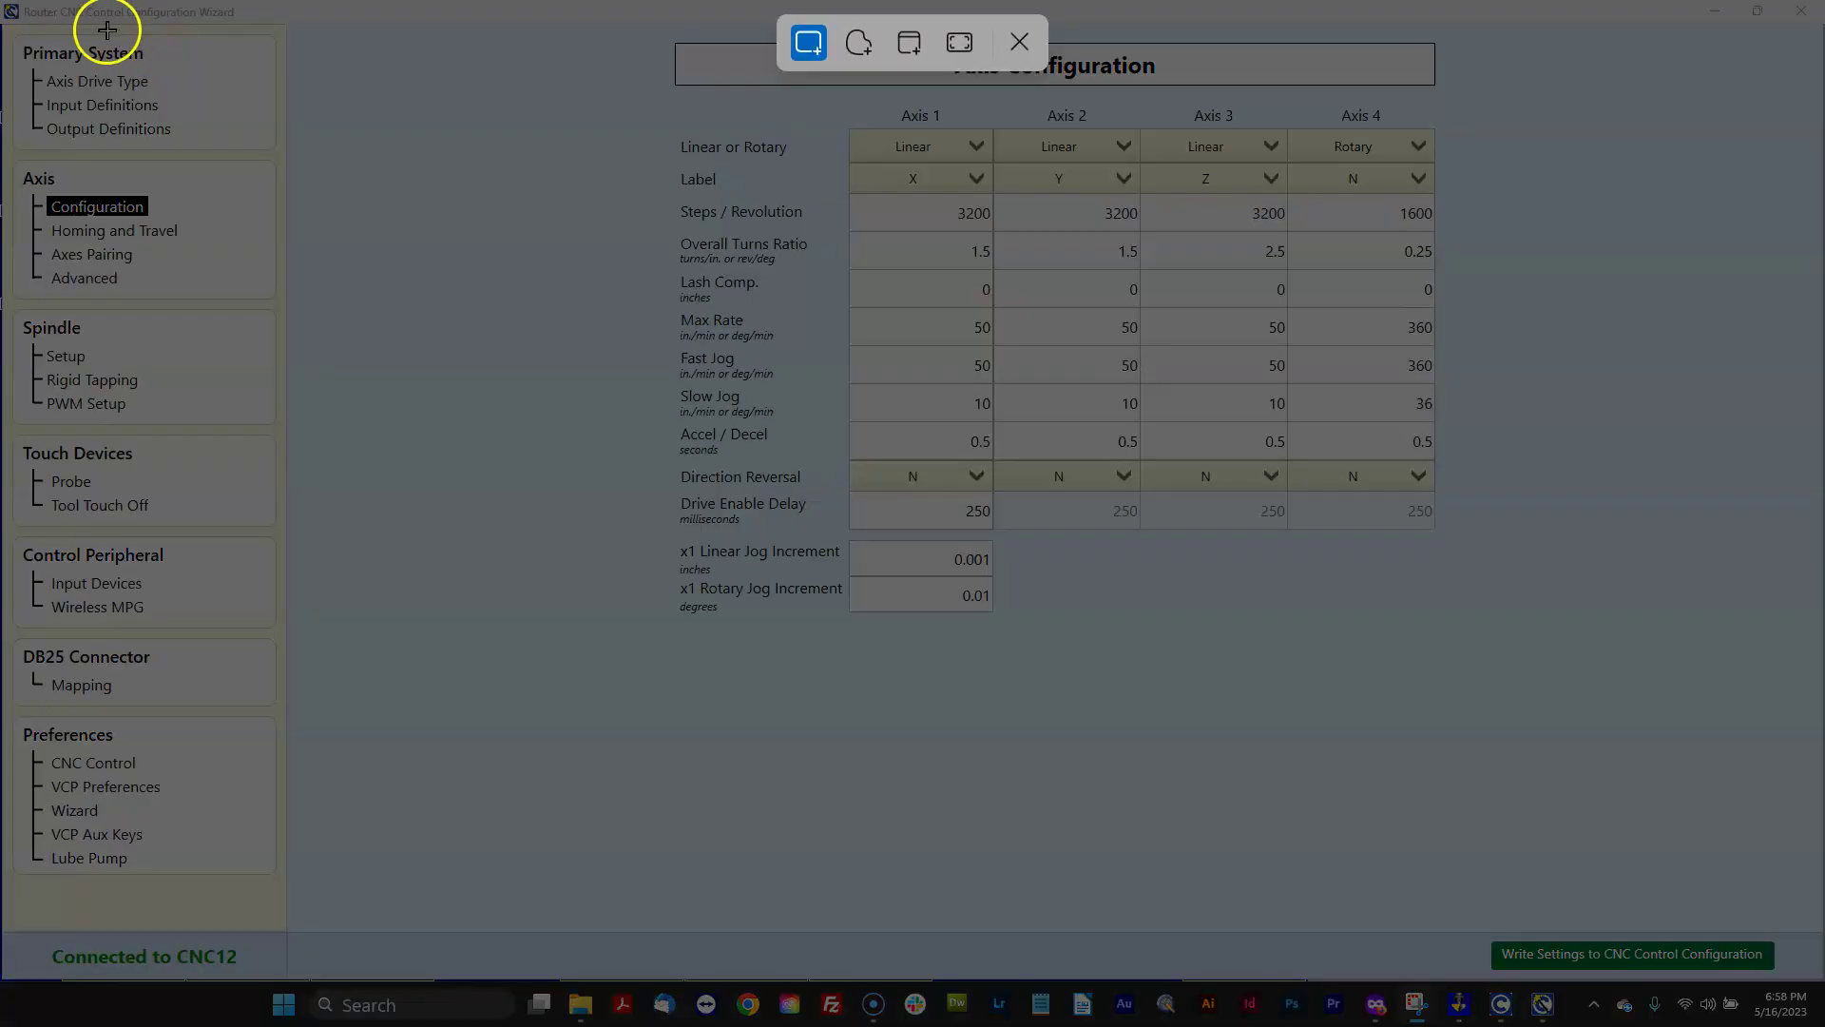
{"action": "key", "text": "Escape"}
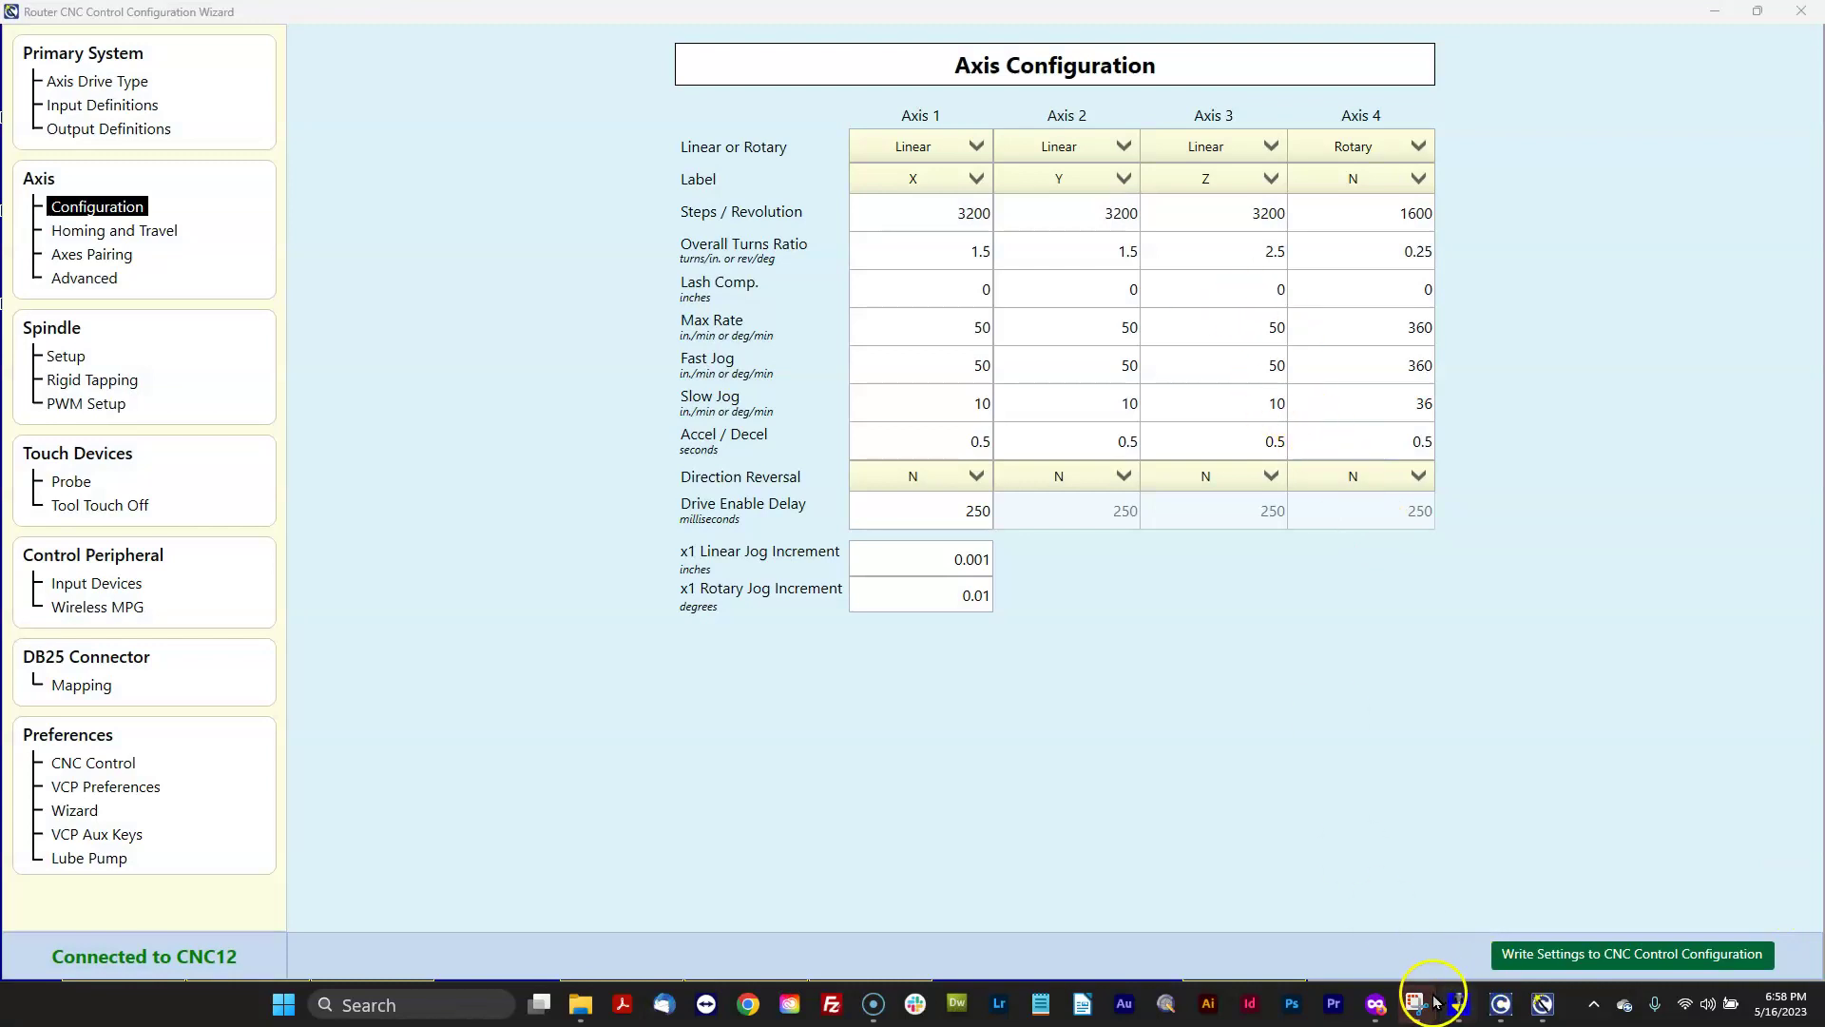
Step: Save the Axis Configuration screenshot to the Desktop as the PNG file "4.82axis config"
{"action": "left_click", "coordinate": [1428, 1002]}
{"action": "left_click", "coordinate": [1560, 168]}
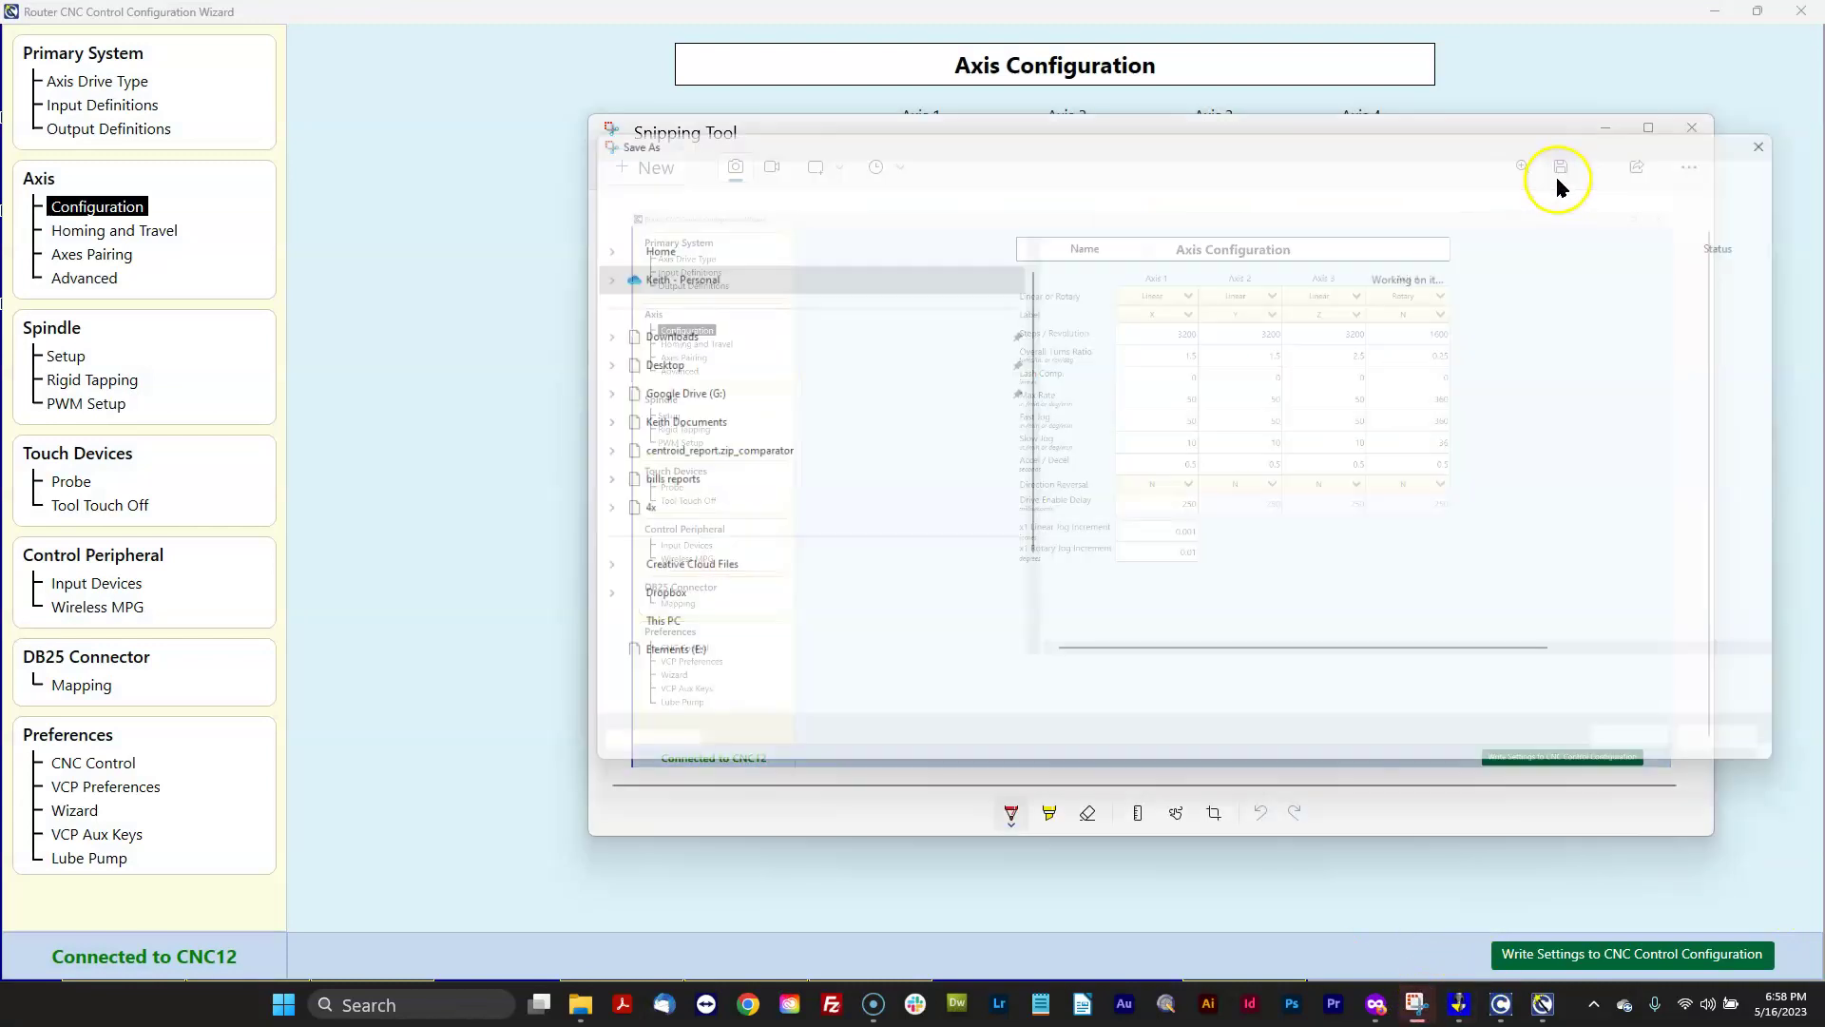
{"action": "type", "text": "4.8"}
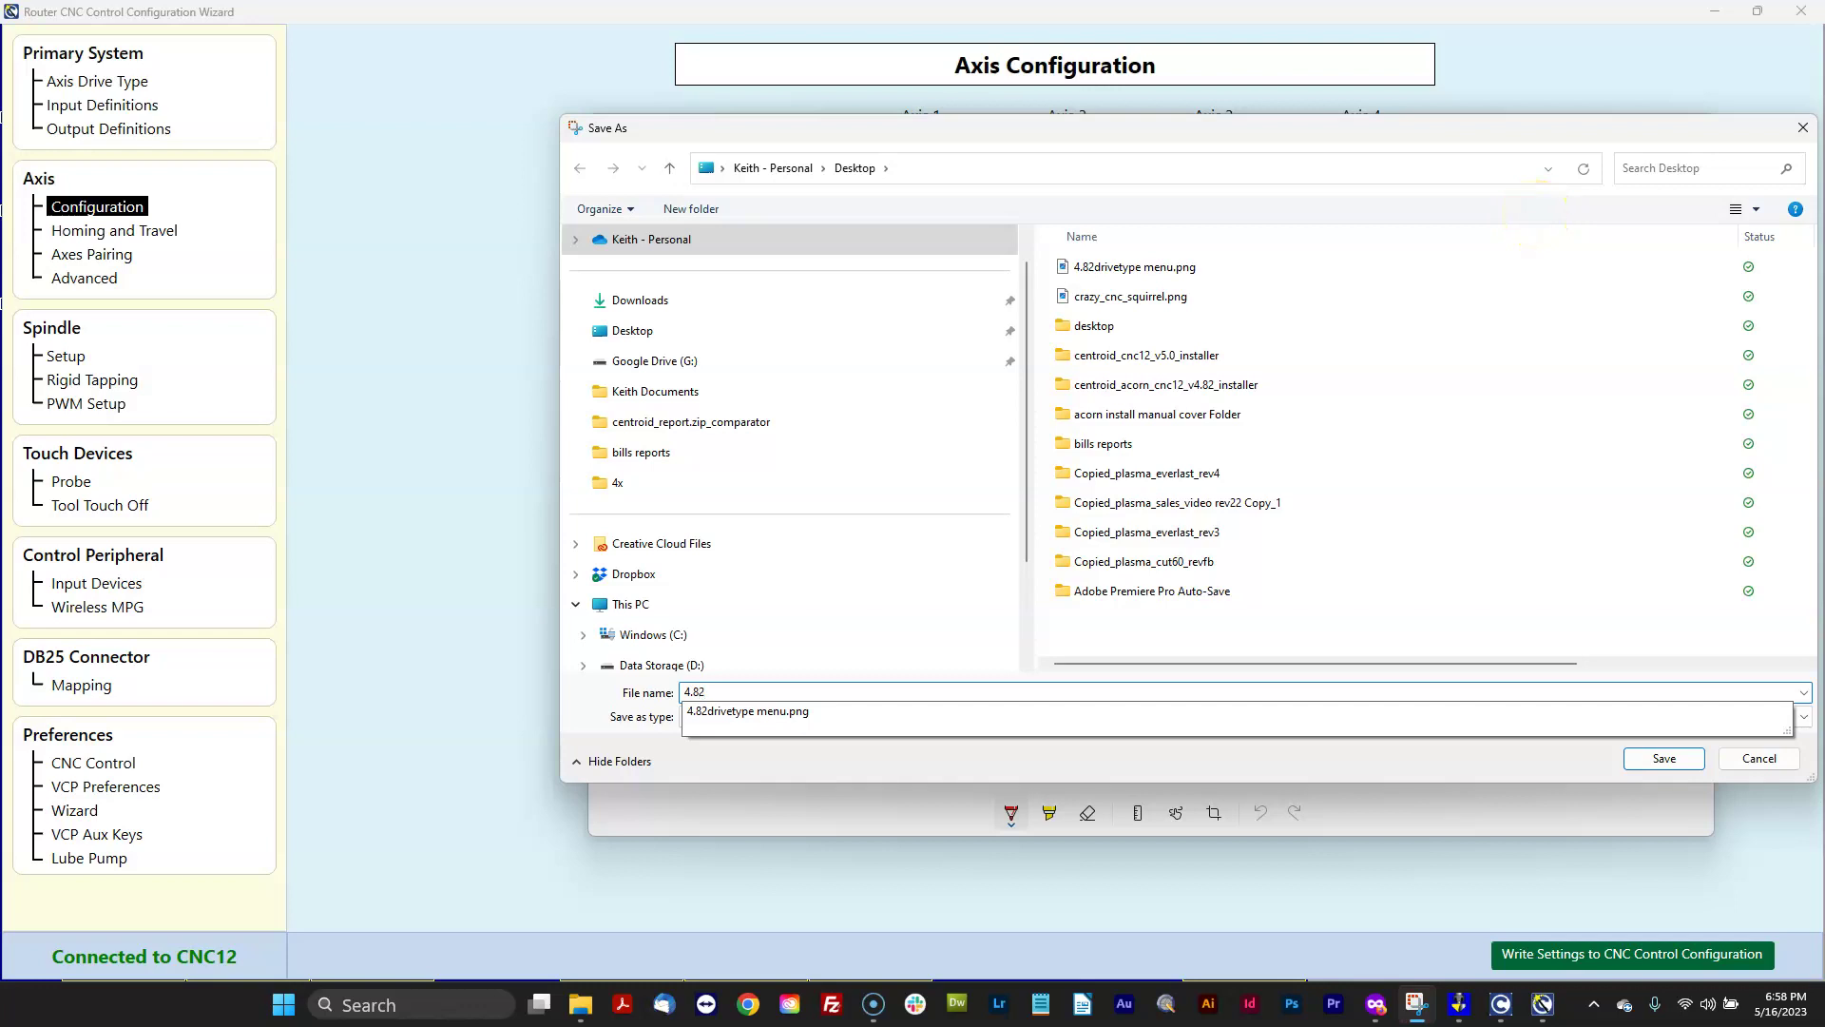
{"action": "type", "text": "2axis config"}
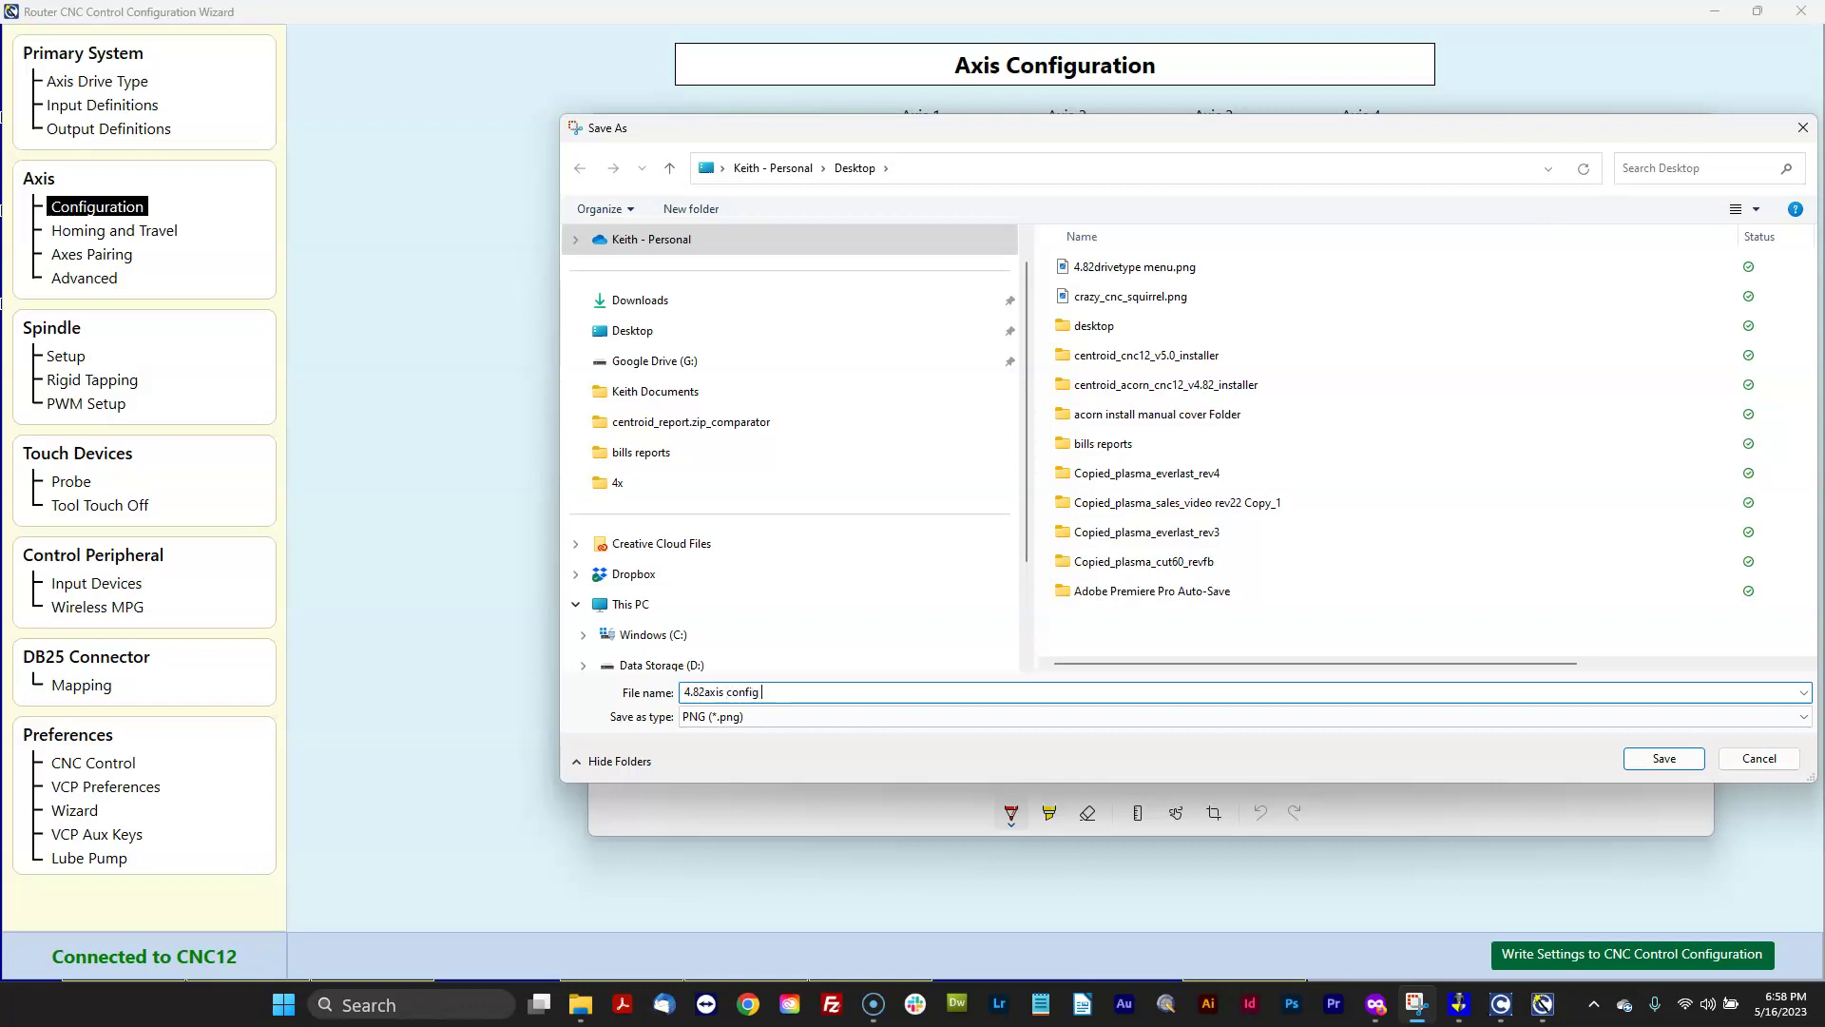
{"action": "key", "text": "Return"}
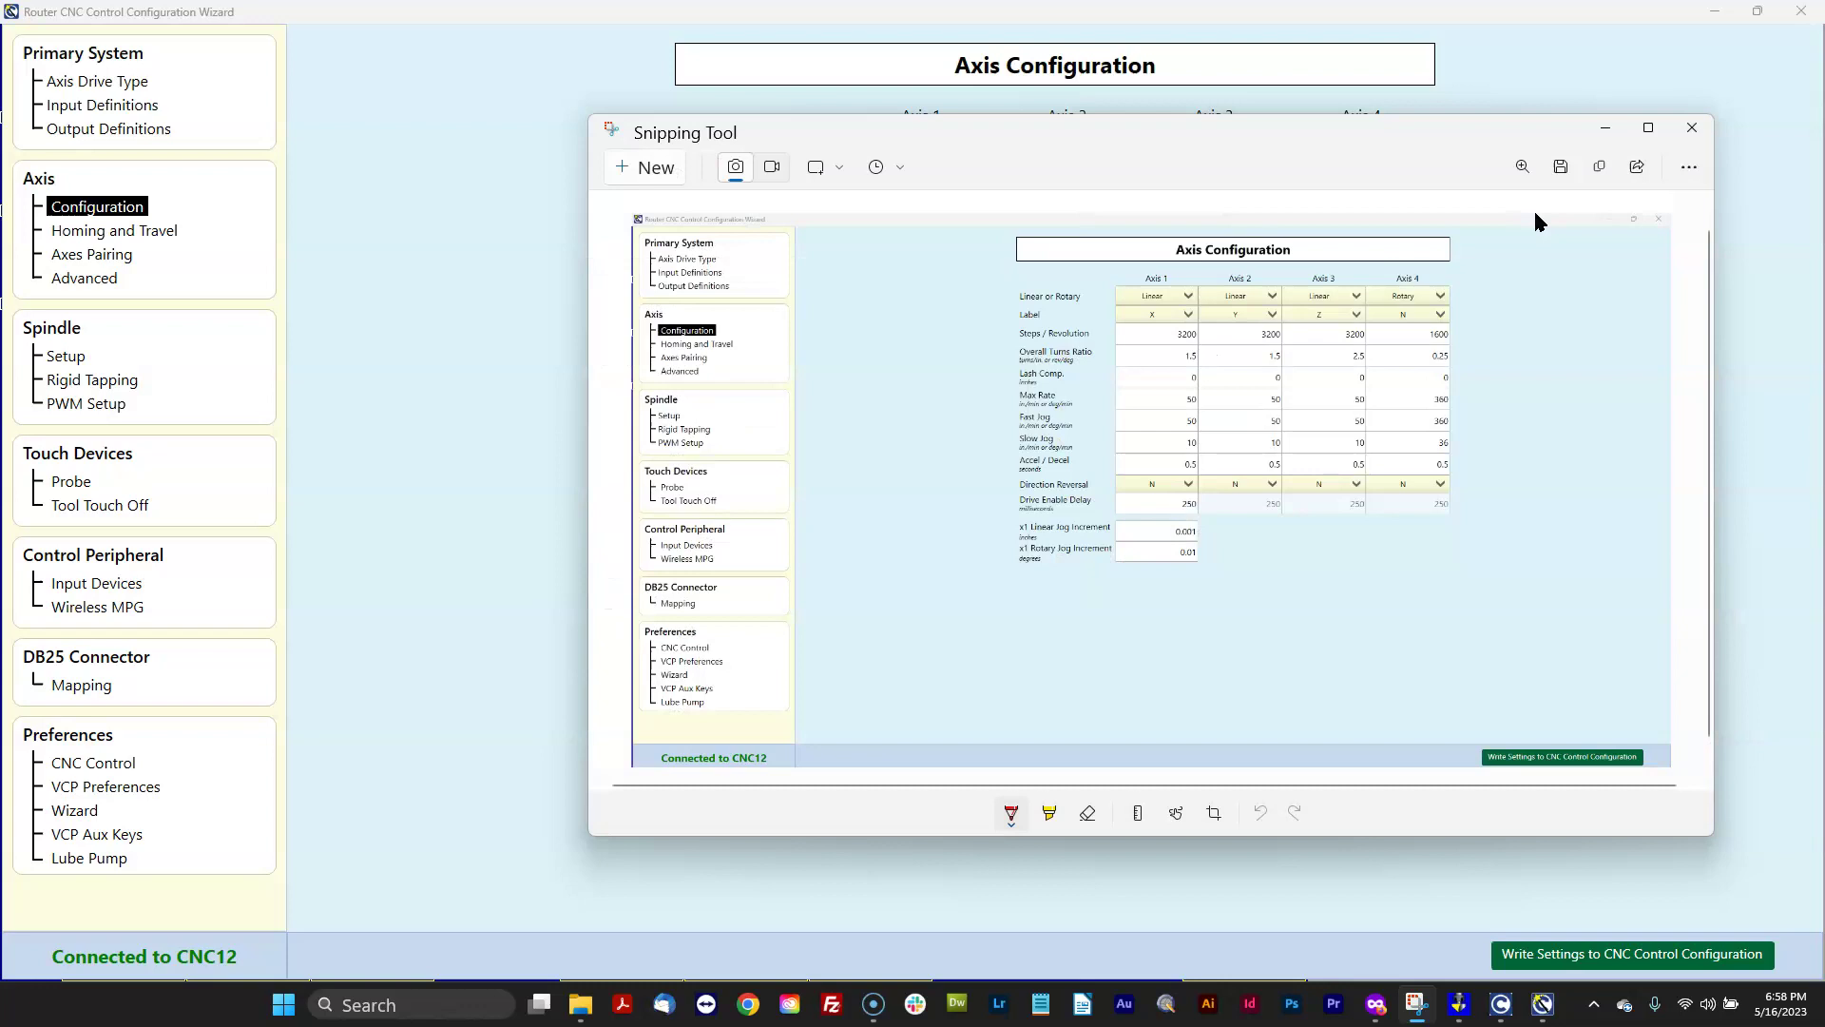
Step: Minimize the Snipping Tool, close the wizard and exit CNC12 to the Windows desktop
{"action": "left_click", "coordinate": [1605, 129]}
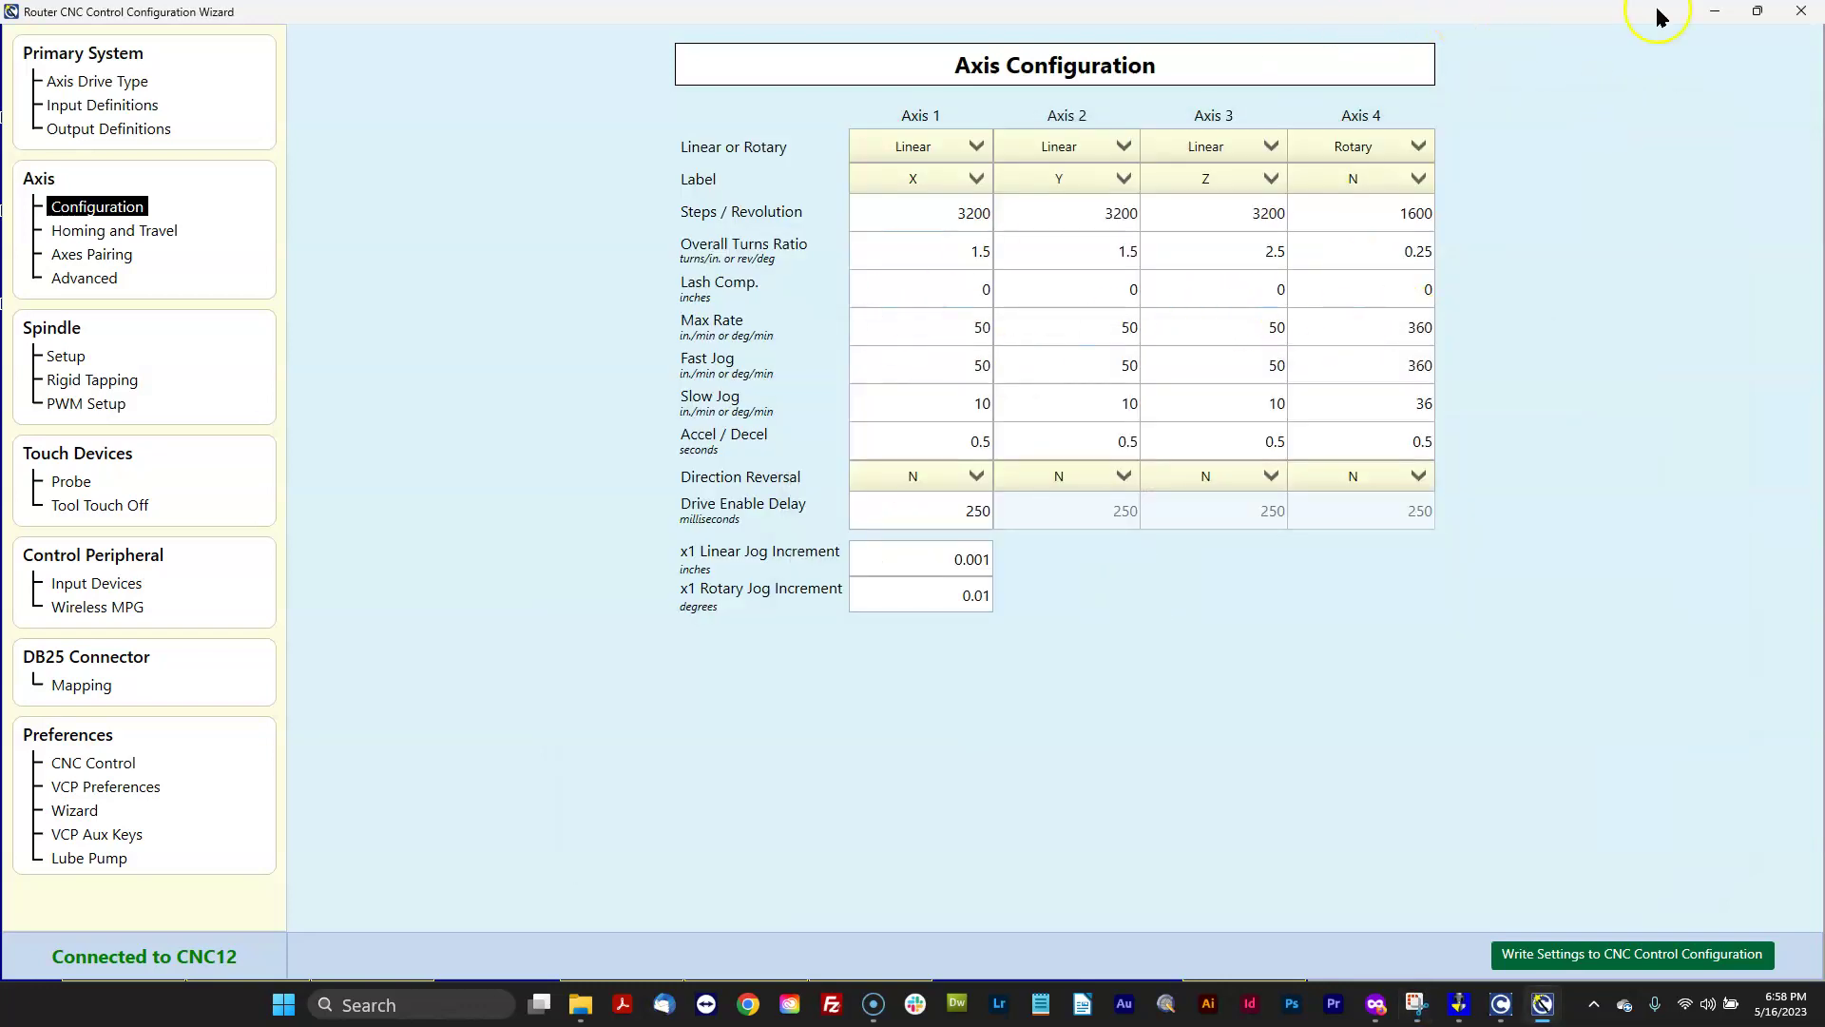
{"action": "left_click", "coordinate": [1806, 21]}
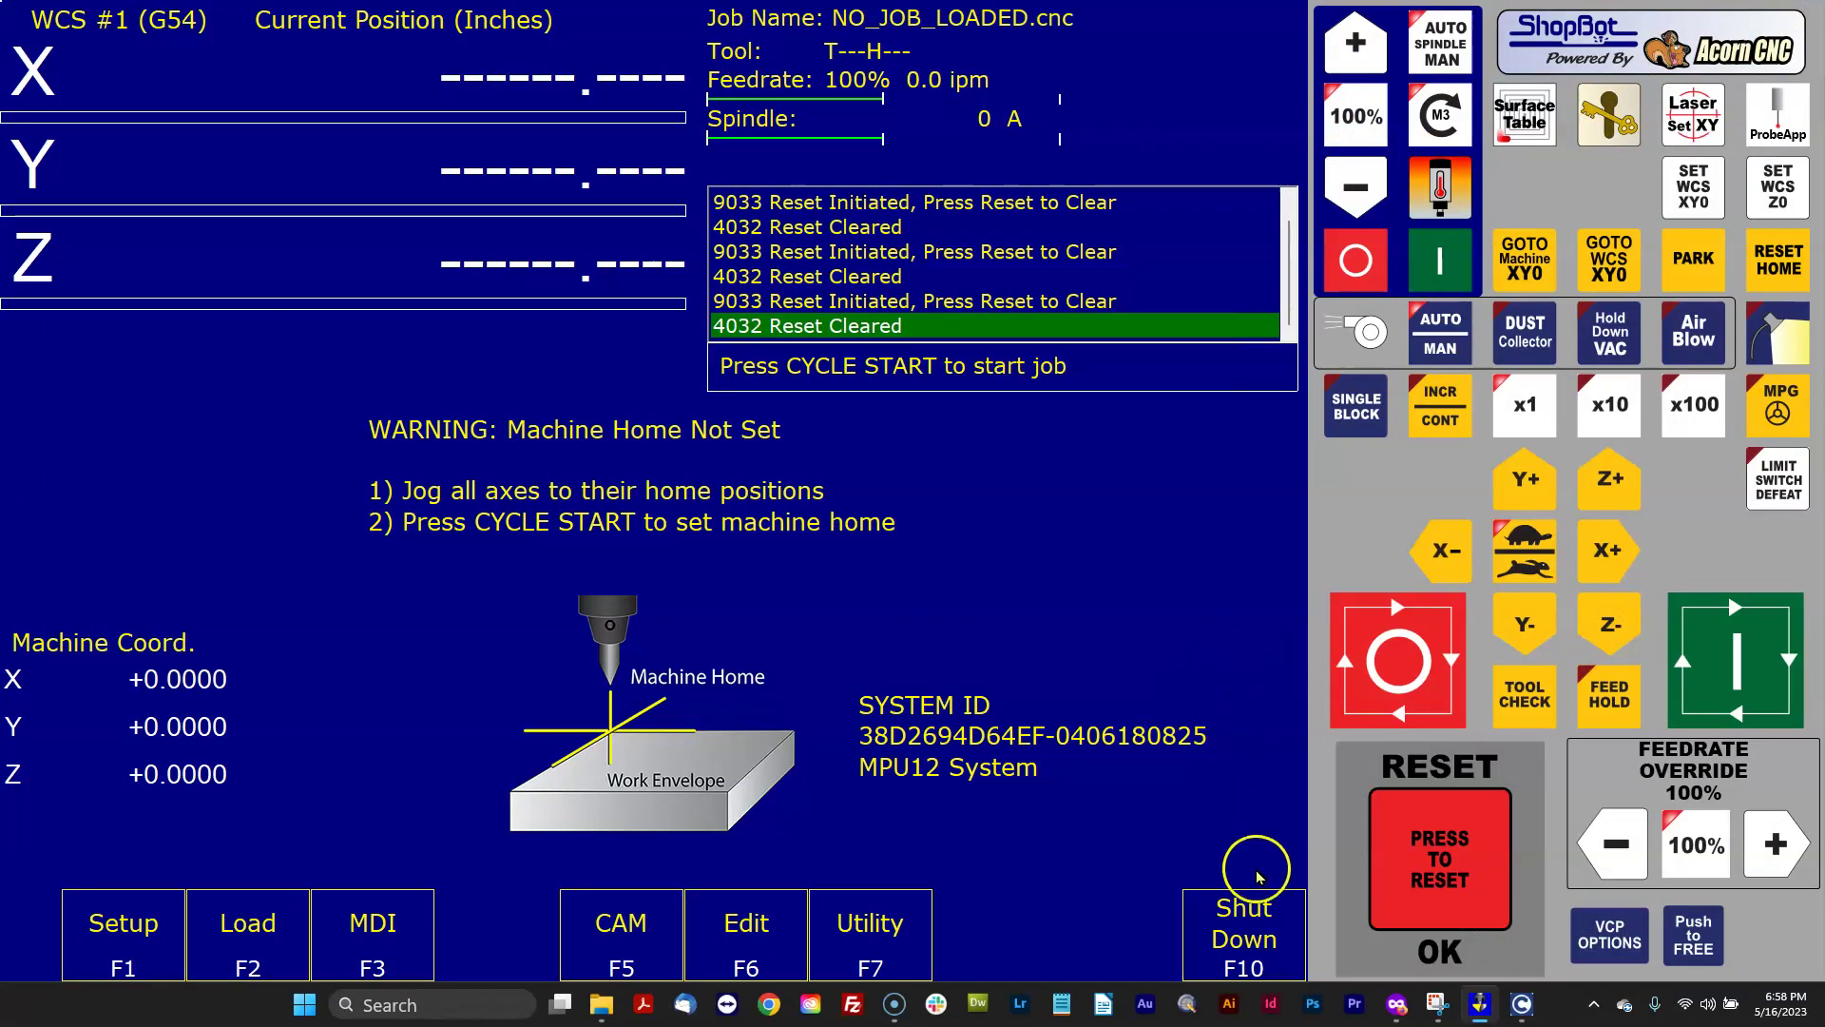
{"action": "left_click", "coordinate": [1257, 933]}
{"action": "left_click", "coordinate": [1132, 930]}
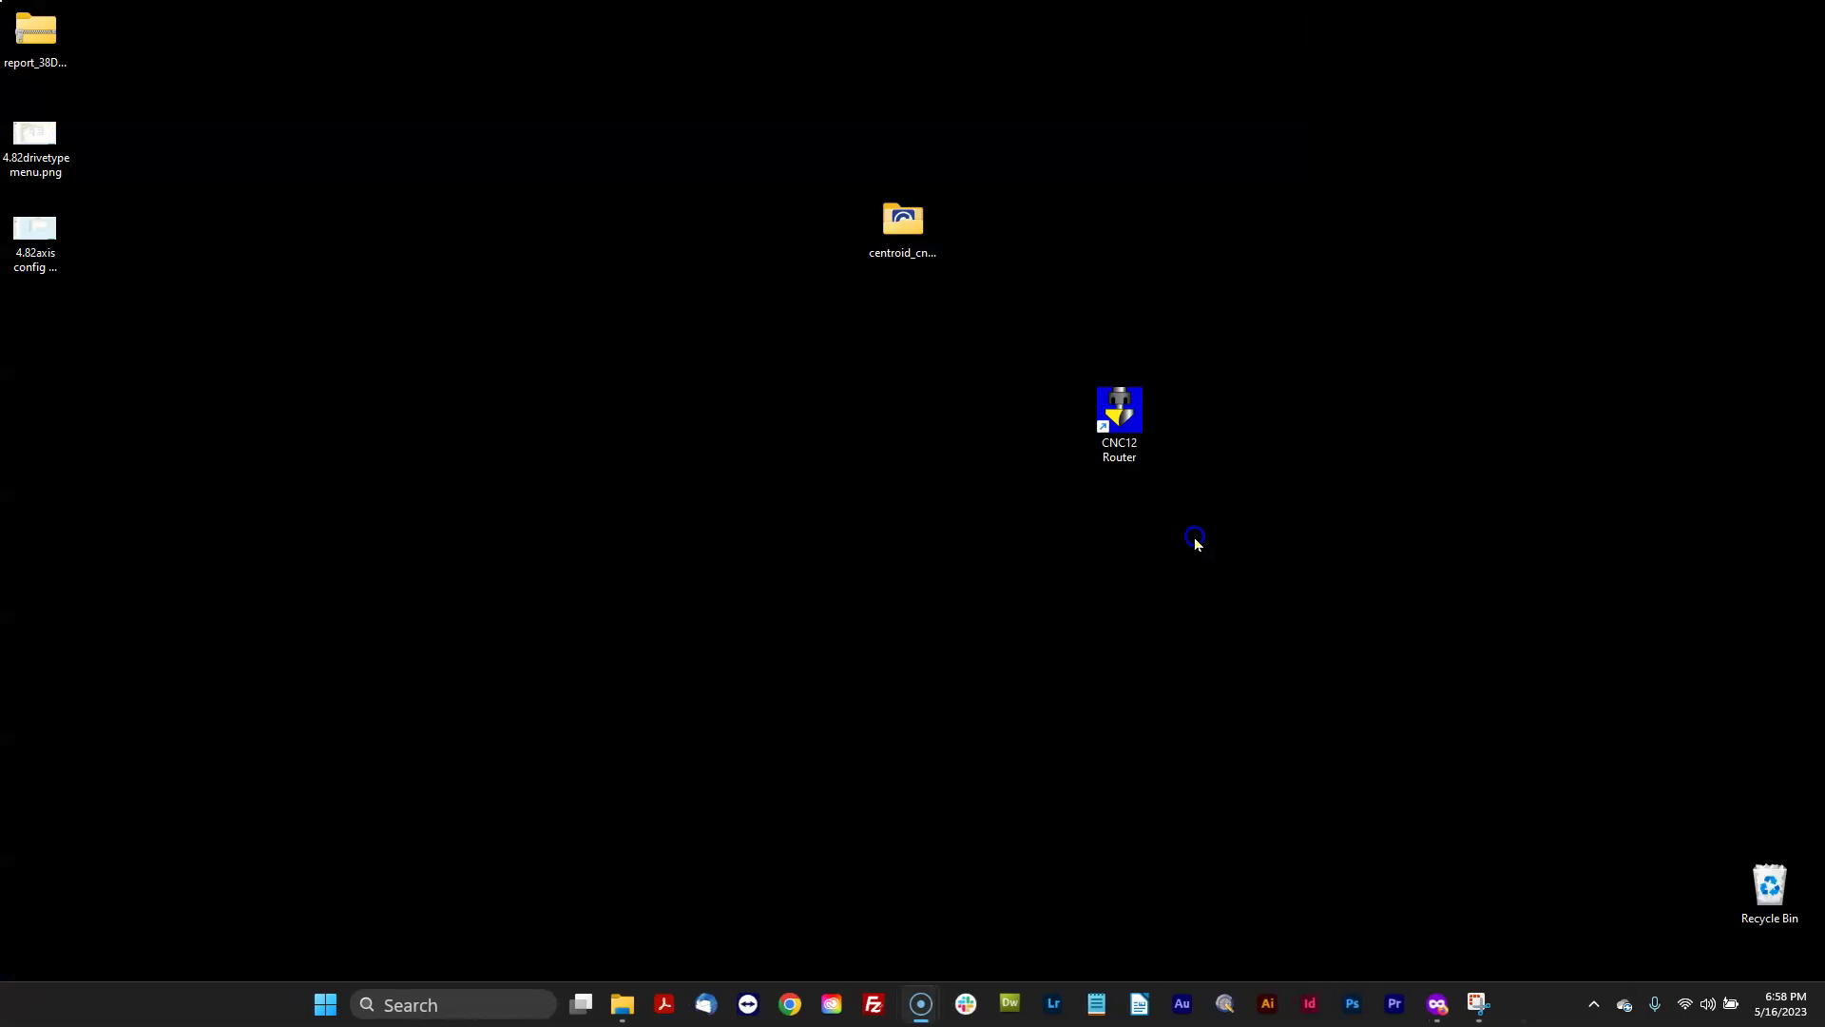
Step: Look at the CNC12 v5.0 download on Centroid's software downloads page in the browser and minimize it
{"action": "double_click", "coordinate": [921, 241]}
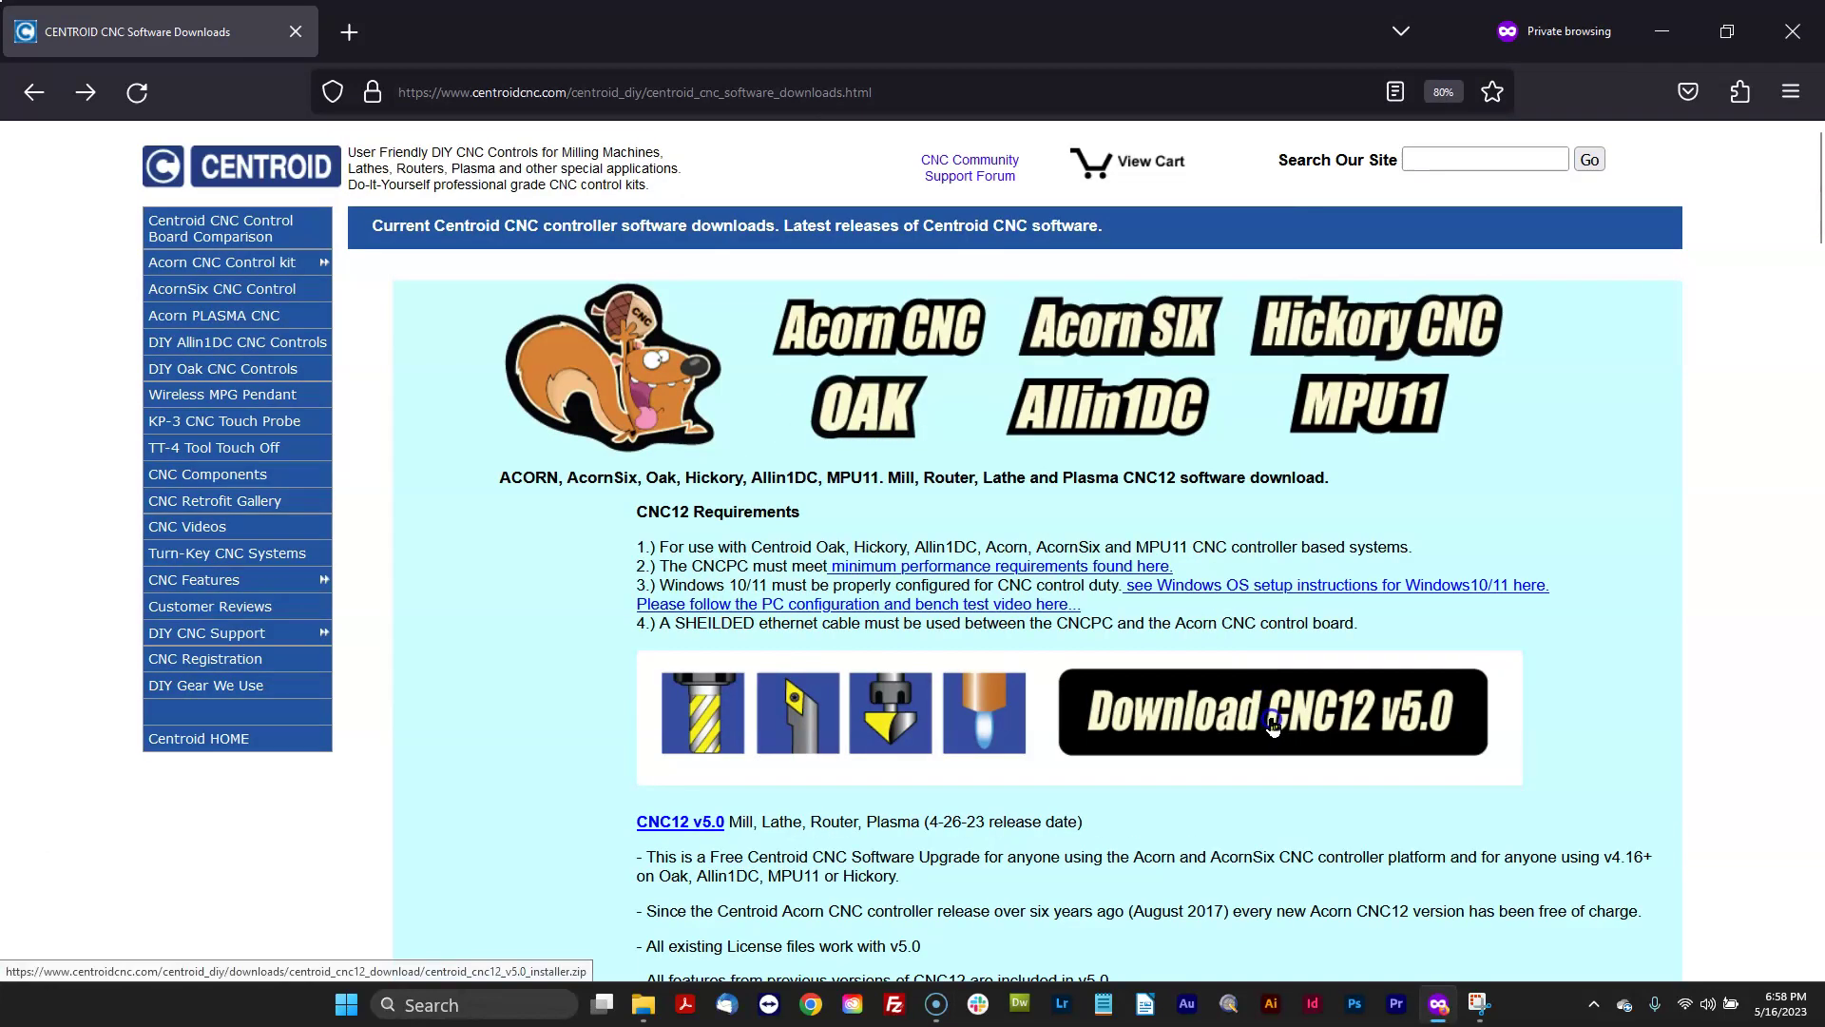
{"action": "left_click", "coordinate": [1659, 34]}
Step: Open the centroid_cnc12_v5.0_installer folder from the desktop and run centroid_cnc12_v5.0_installer.exe
{"action": "left_click_drag", "start_coordinate": [894, 231], "coordinate": [616, 225]}
{"action": "double_click", "coordinate": [614, 222]}
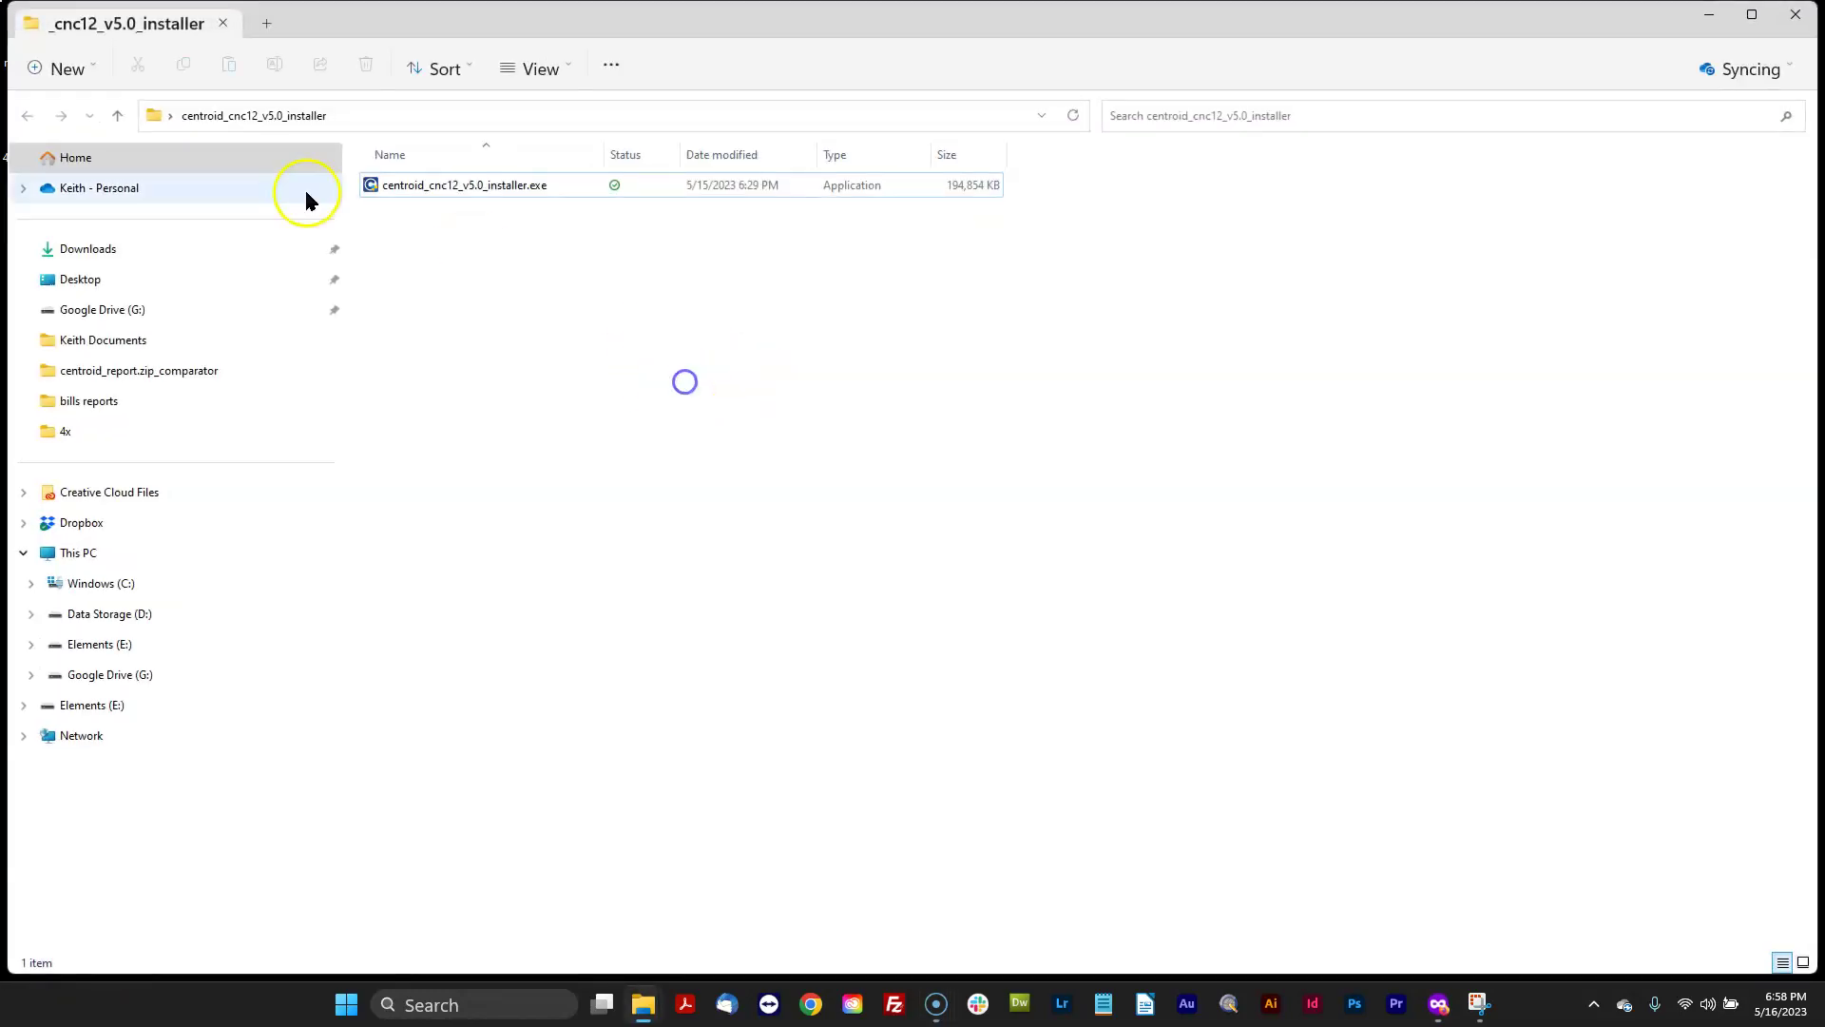
{"action": "left_click", "coordinate": [379, 188]}
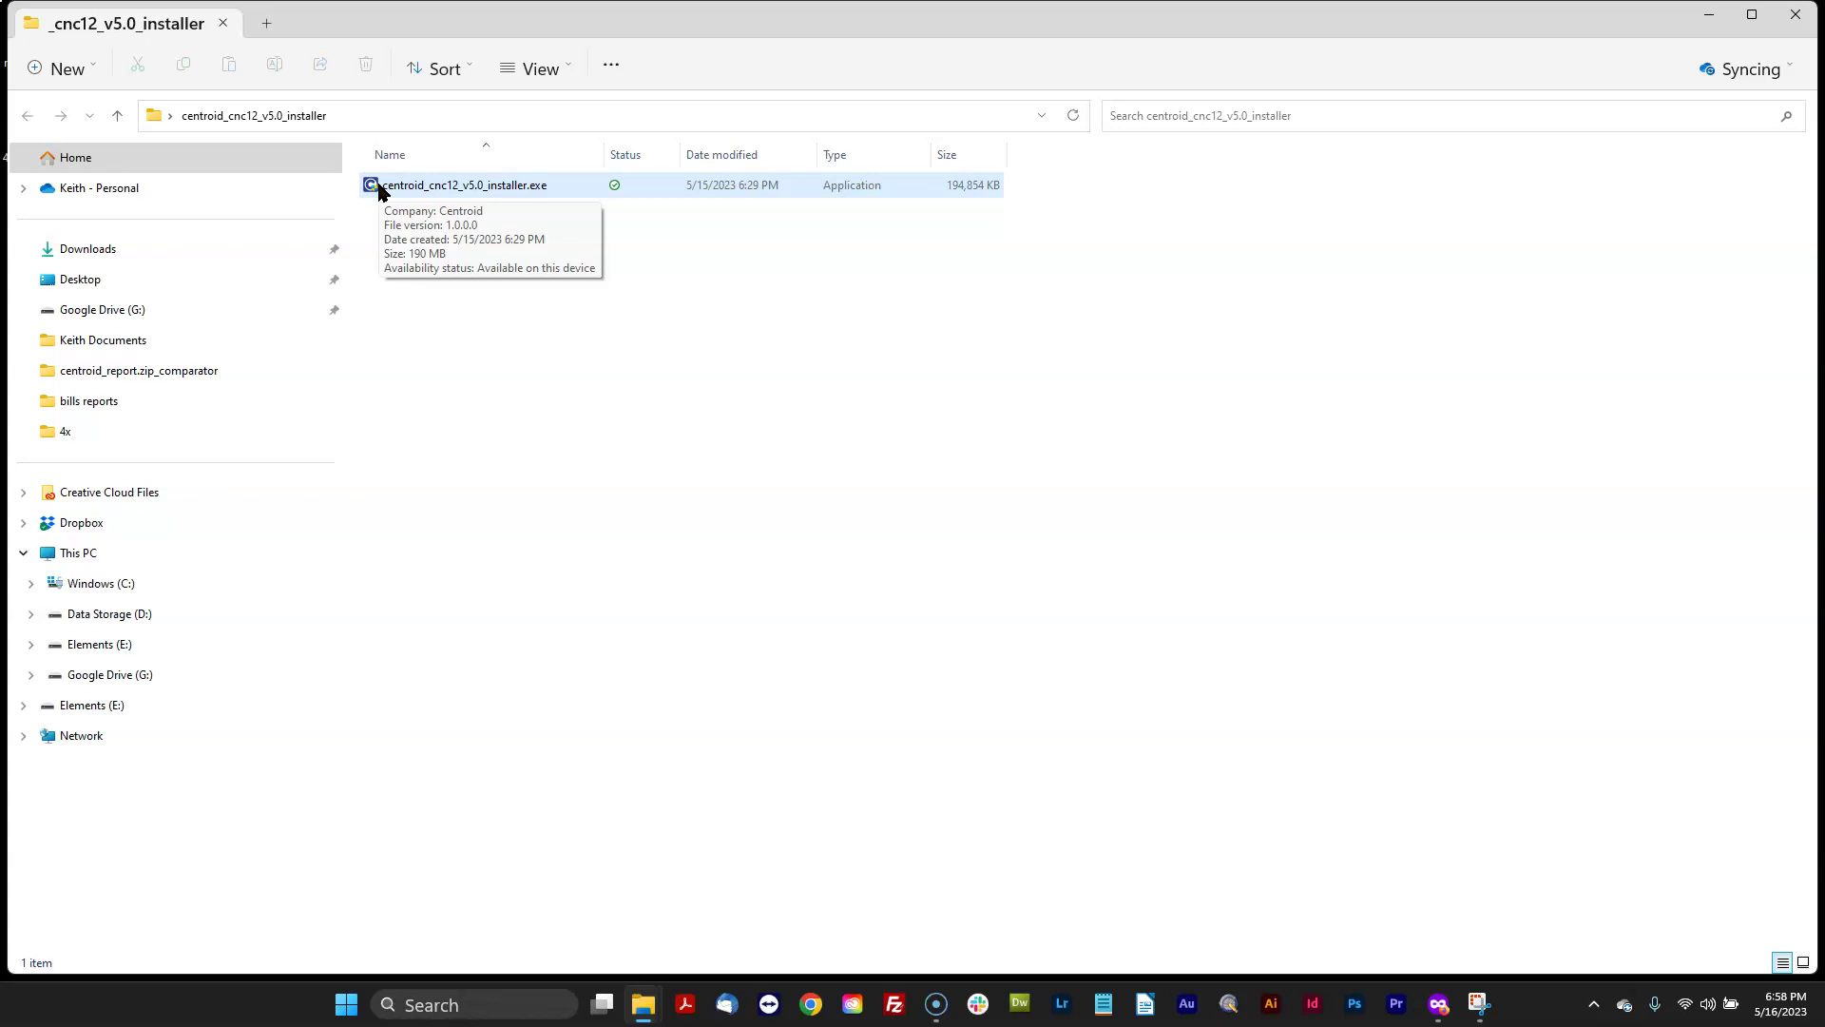
{"action": "double_click", "coordinate": [379, 186]}
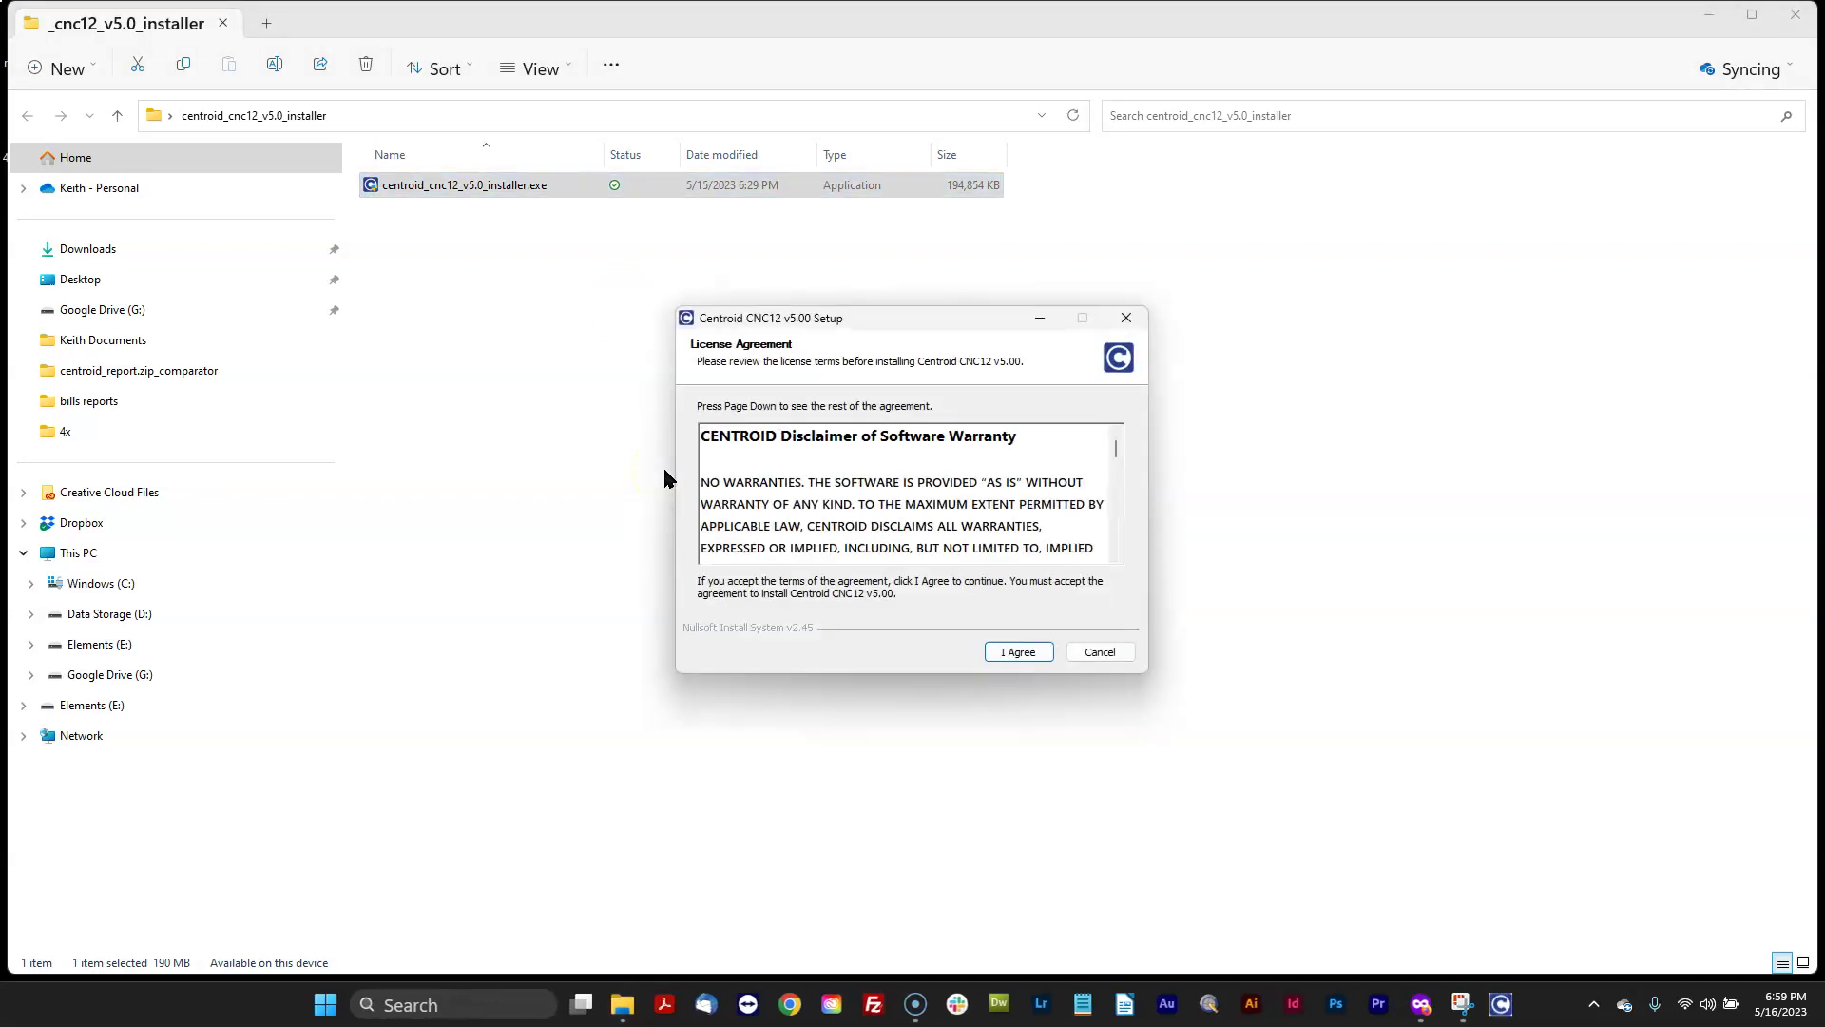
Step: Accept the license agreement, minimize the installer folder and continue with only Install Desktop Shortcuts enabled
{"action": "left_click", "coordinate": [1013, 656]}
{"action": "left_click", "coordinate": [1708, 15]}
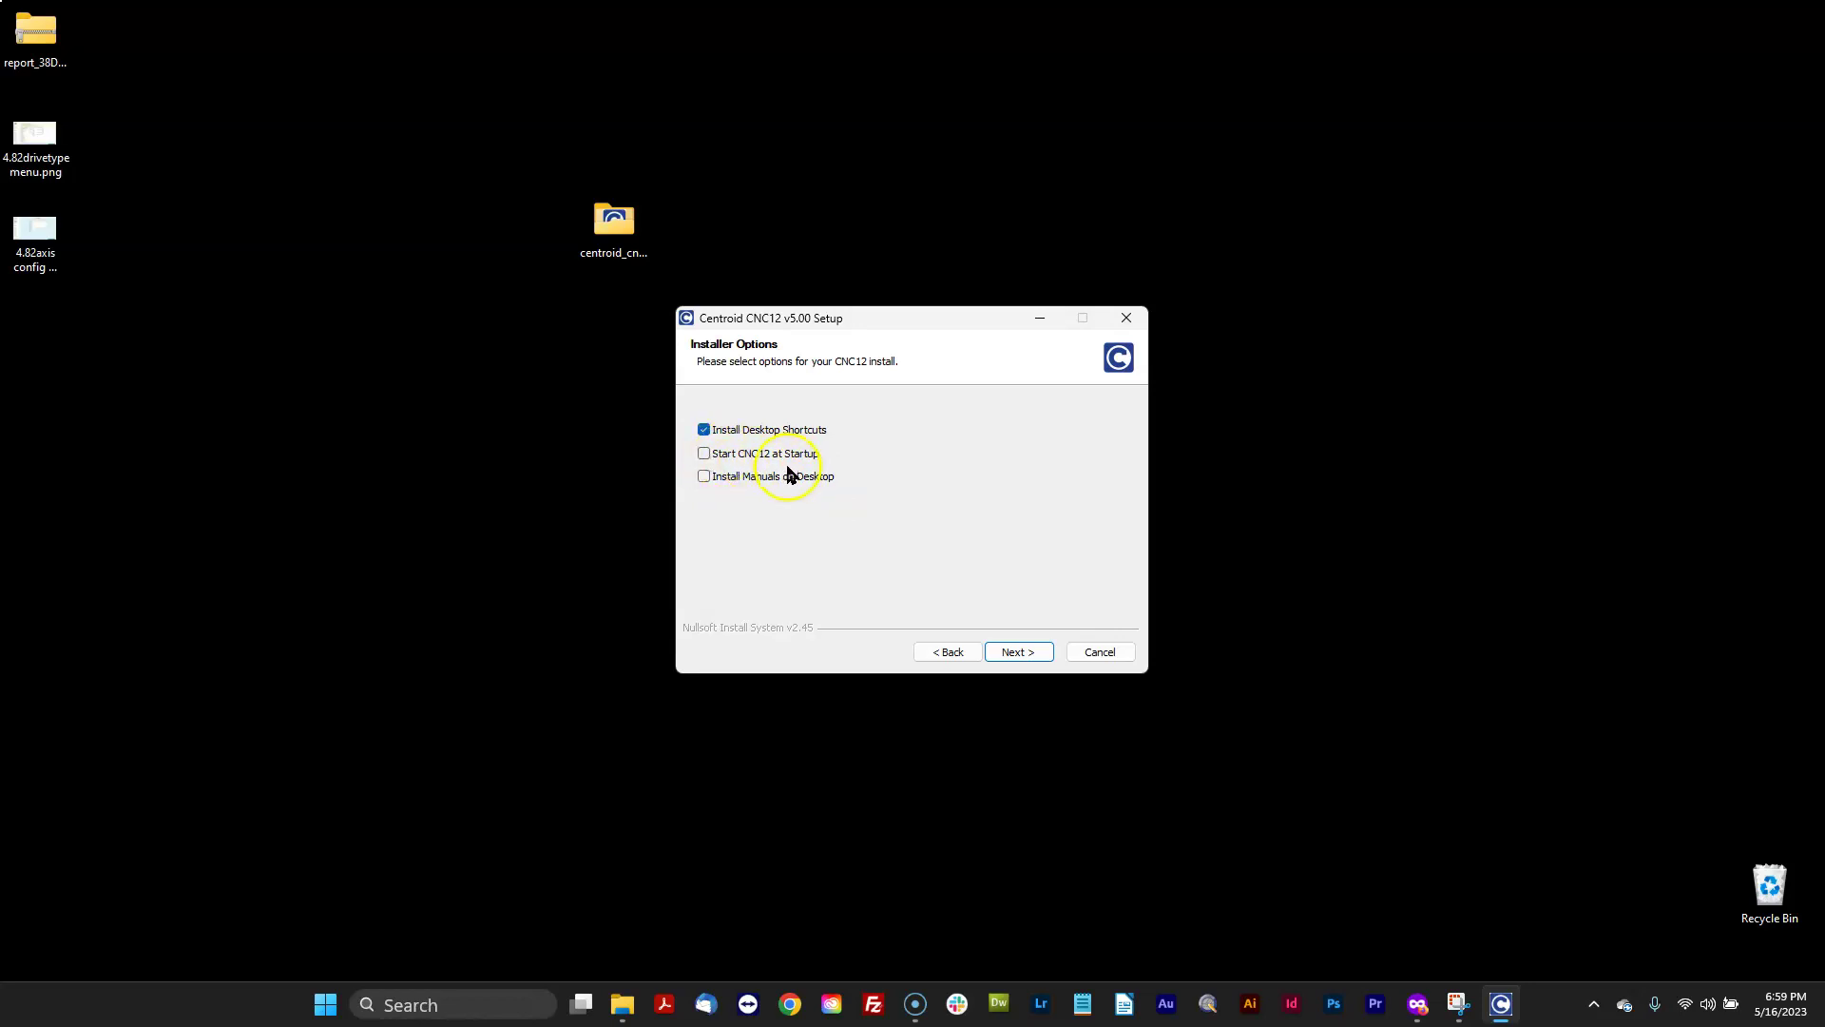
{"action": "left_click", "coordinate": [703, 454]}
{"action": "left_click", "coordinate": [704, 475]}
{"action": "left_click", "coordinate": [704, 454]}
{"action": "left_click", "coordinate": [704, 476]}
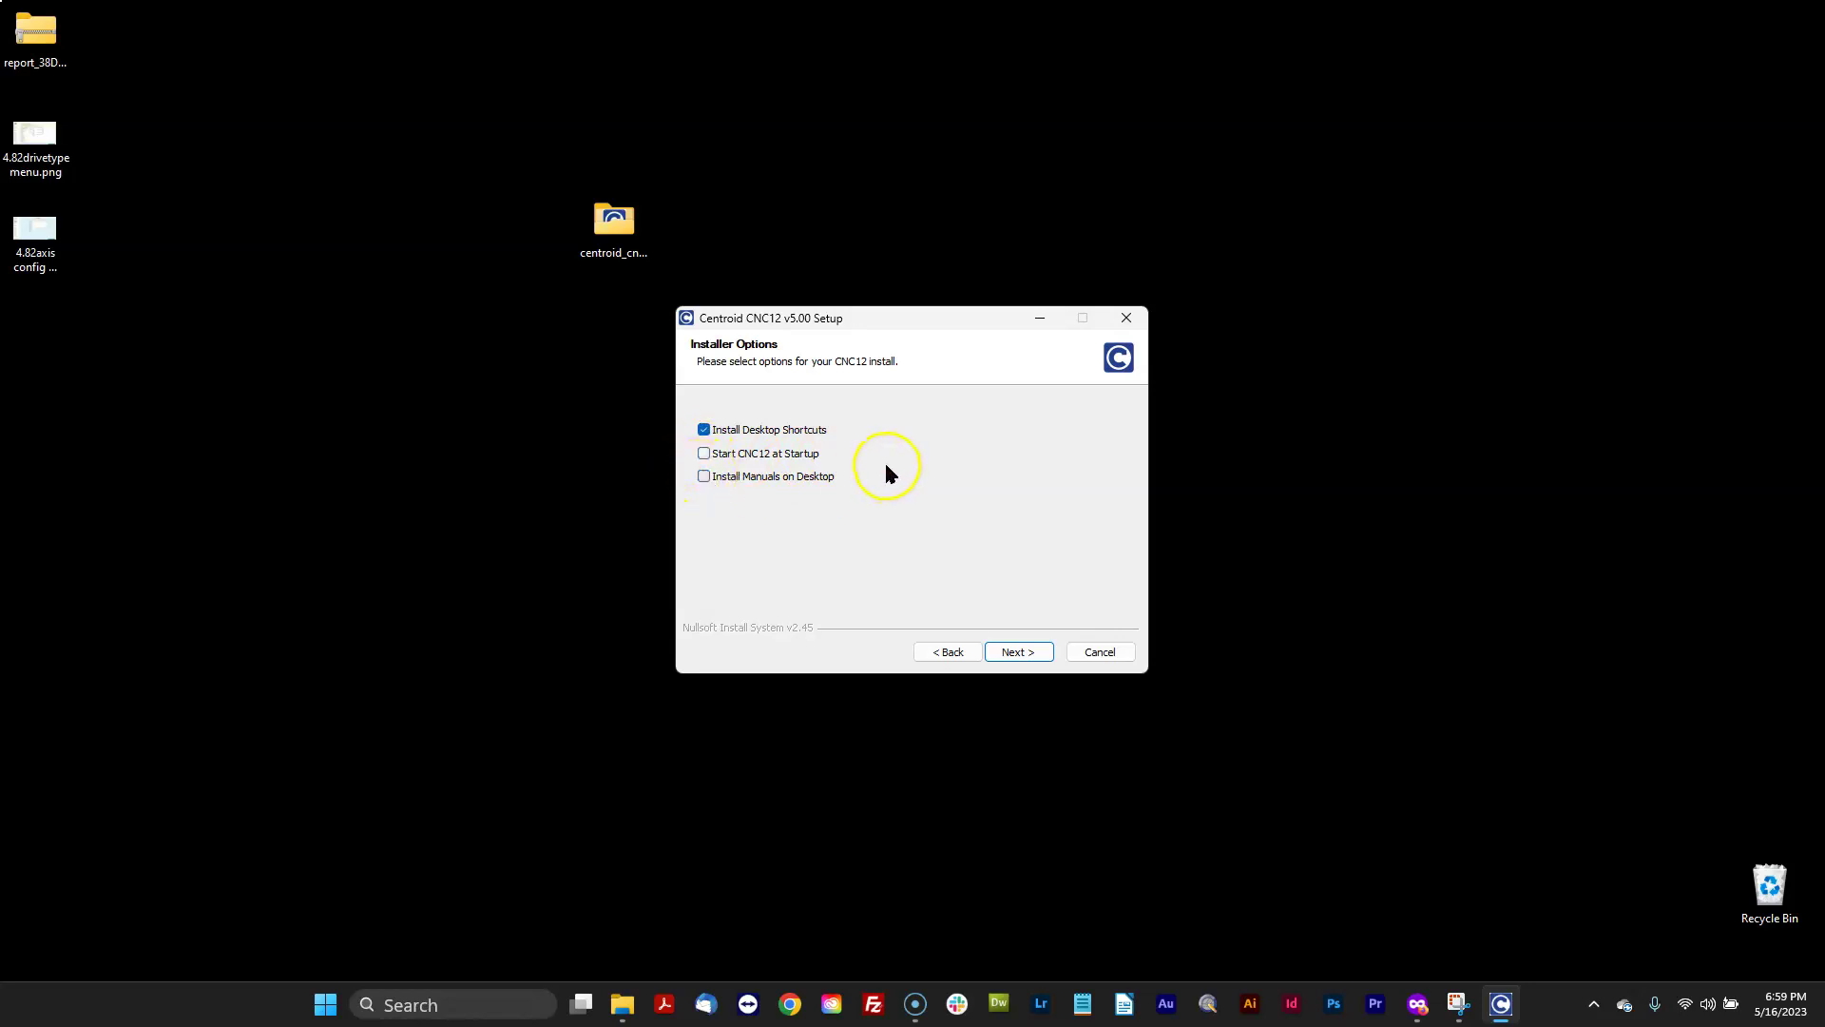
{"action": "left_click", "coordinate": [1019, 654]}
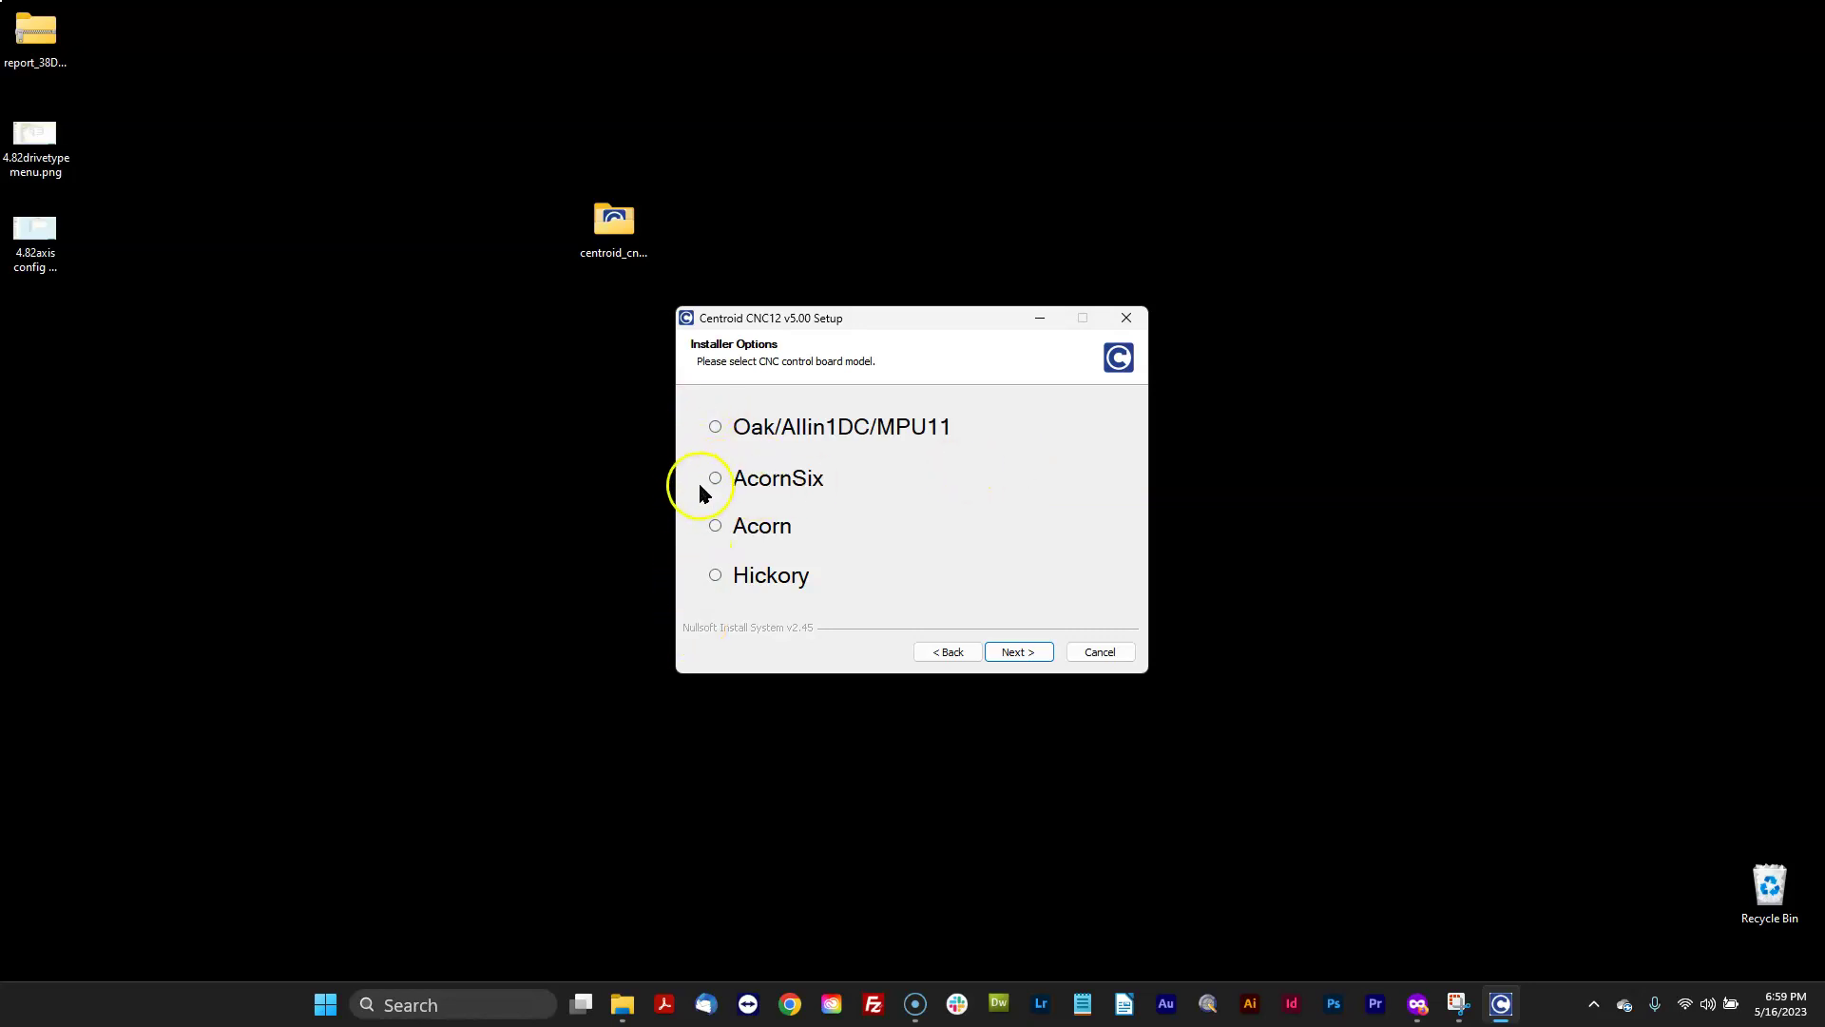
Step: Configure the setup for the Acorn board, CNC12 Router component and Imperial (Inches) units, and start the installation
{"action": "left_click", "coordinate": [715, 527]}
{"action": "left_click", "coordinate": [1014, 651]}
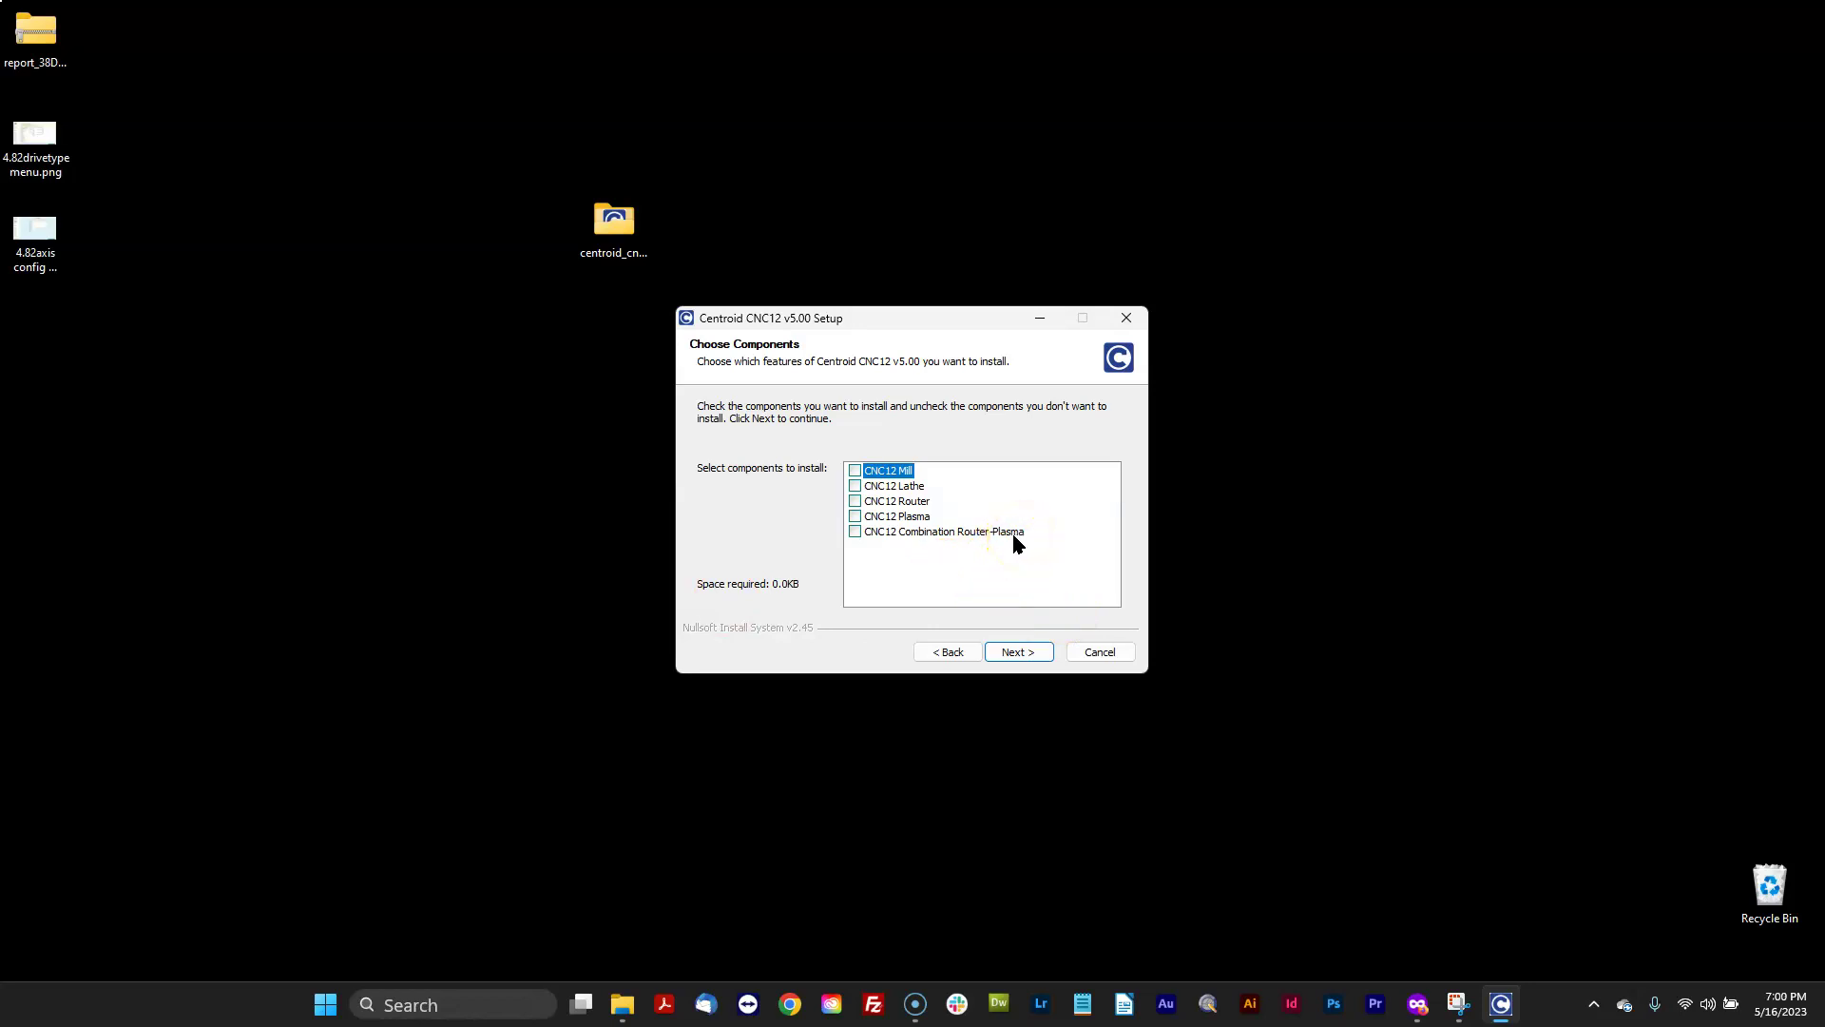
{"action": "left_click", "coordinate": [856, 502]}
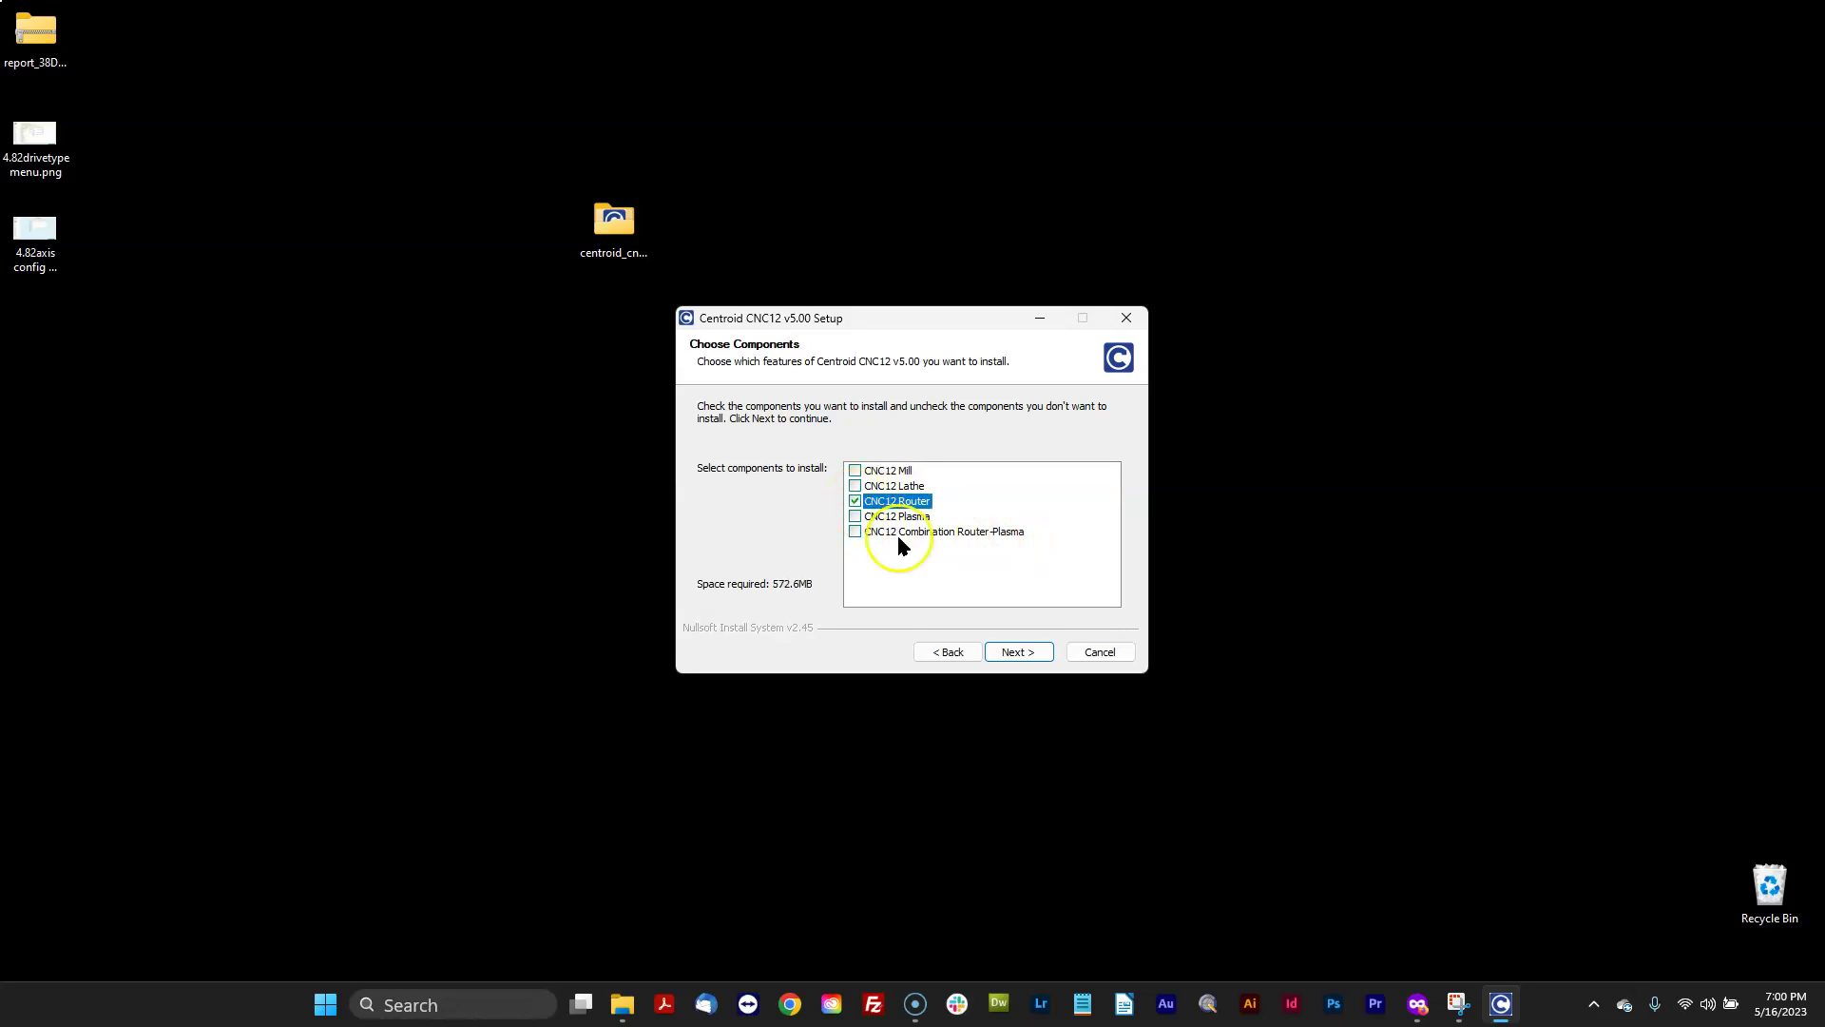
{"action": "left_click", "coordinate": [1016, 656]}
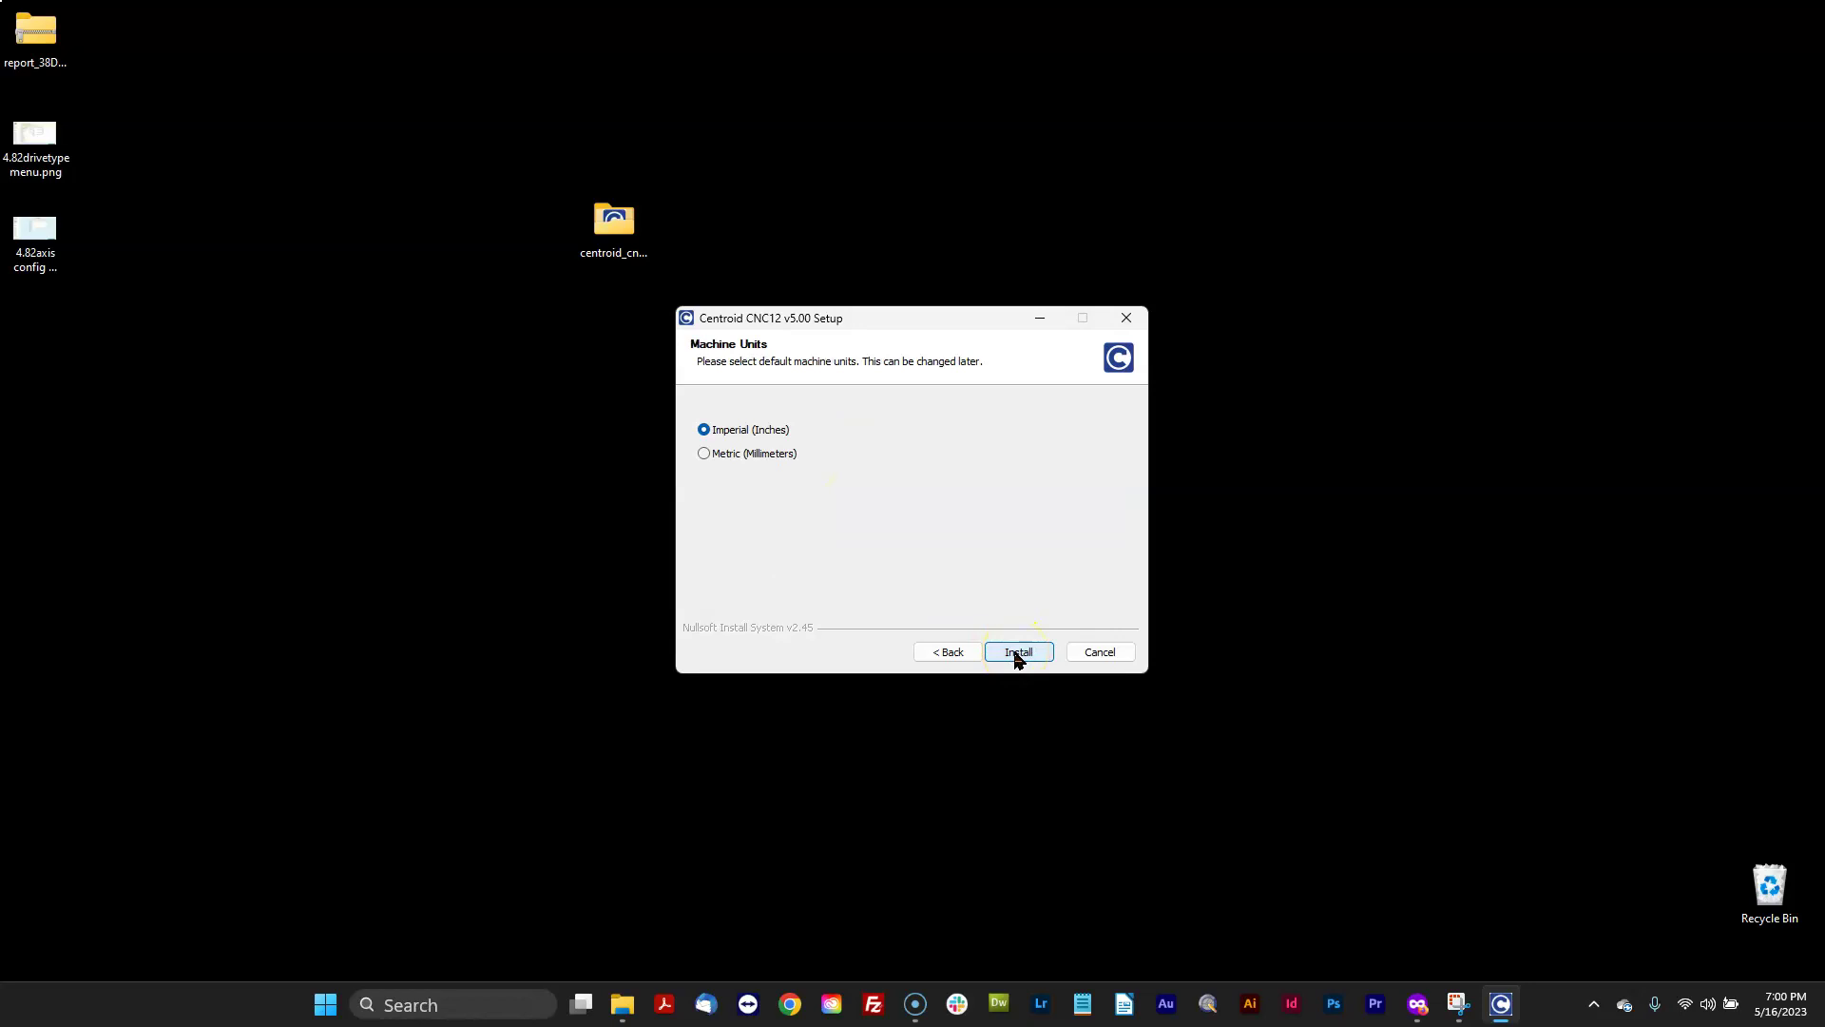
{"action": "left_click", "coordinate": [1016, 656]}
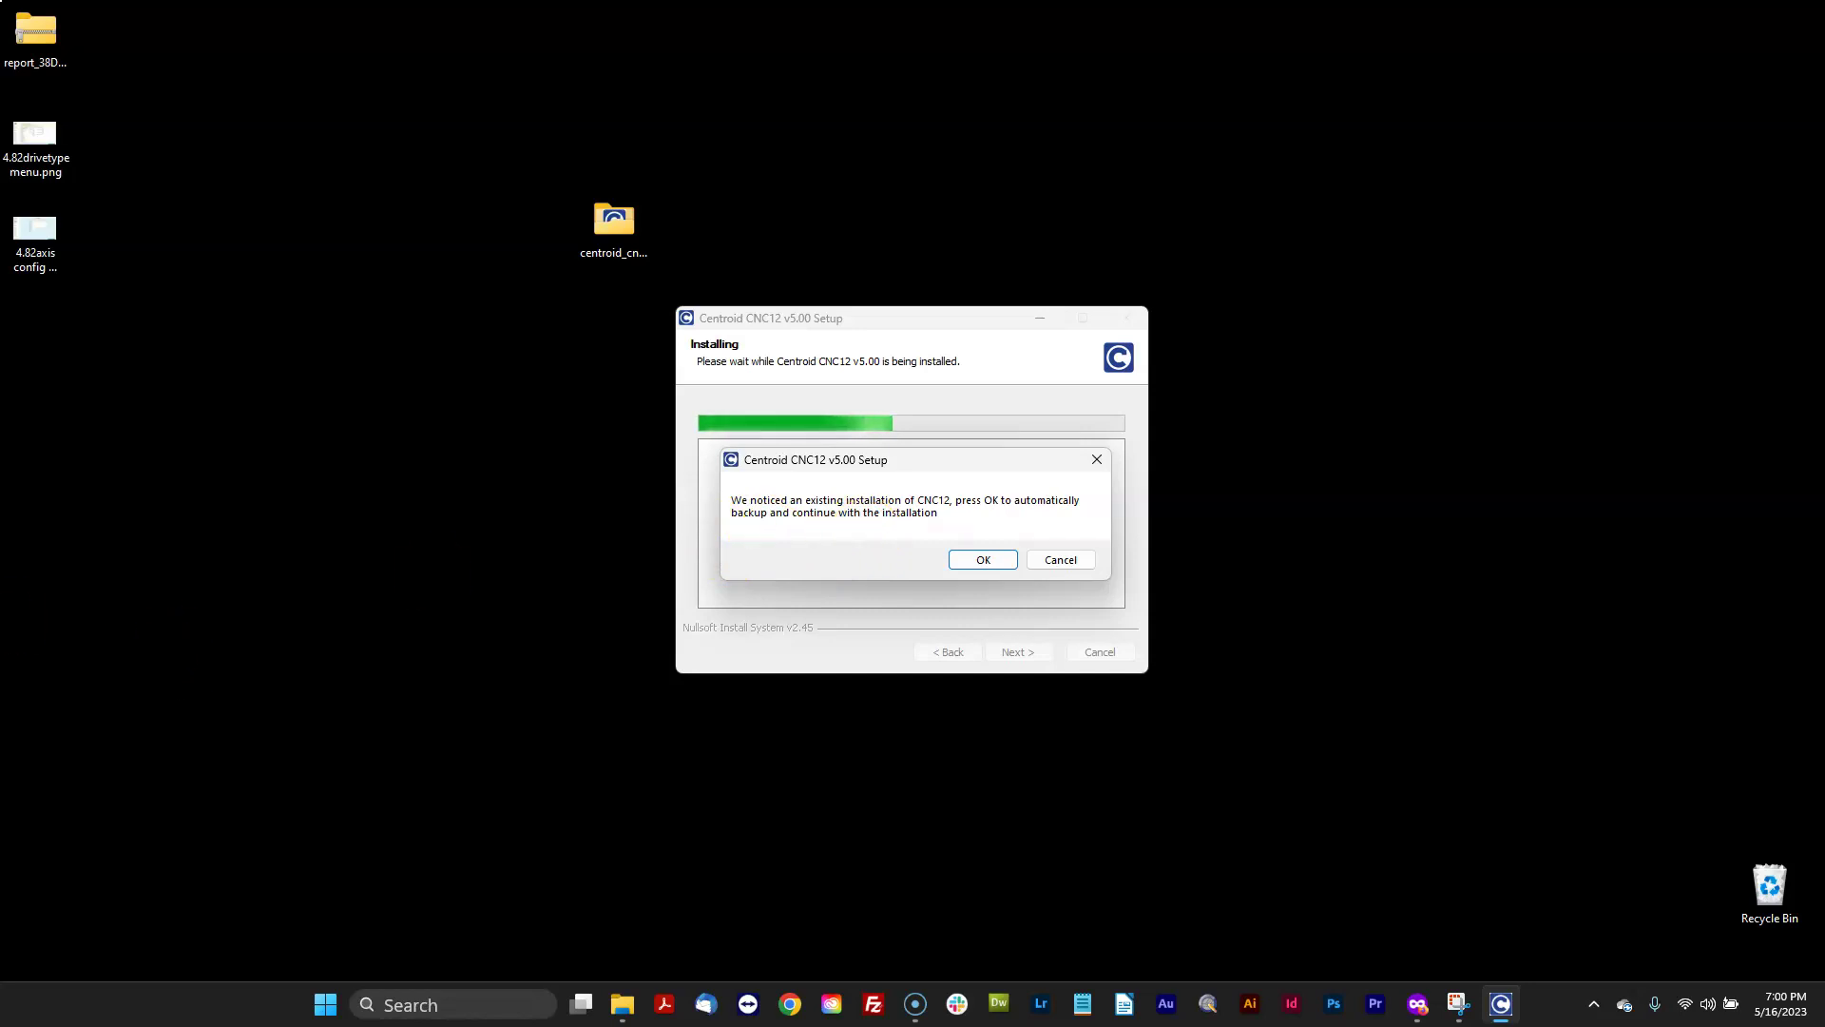
Step: Look at the existing cncm folder on the C: drive, and let the installer back up the existing CNC12 installation
{"action": "key", "text": "alt+Tab"}
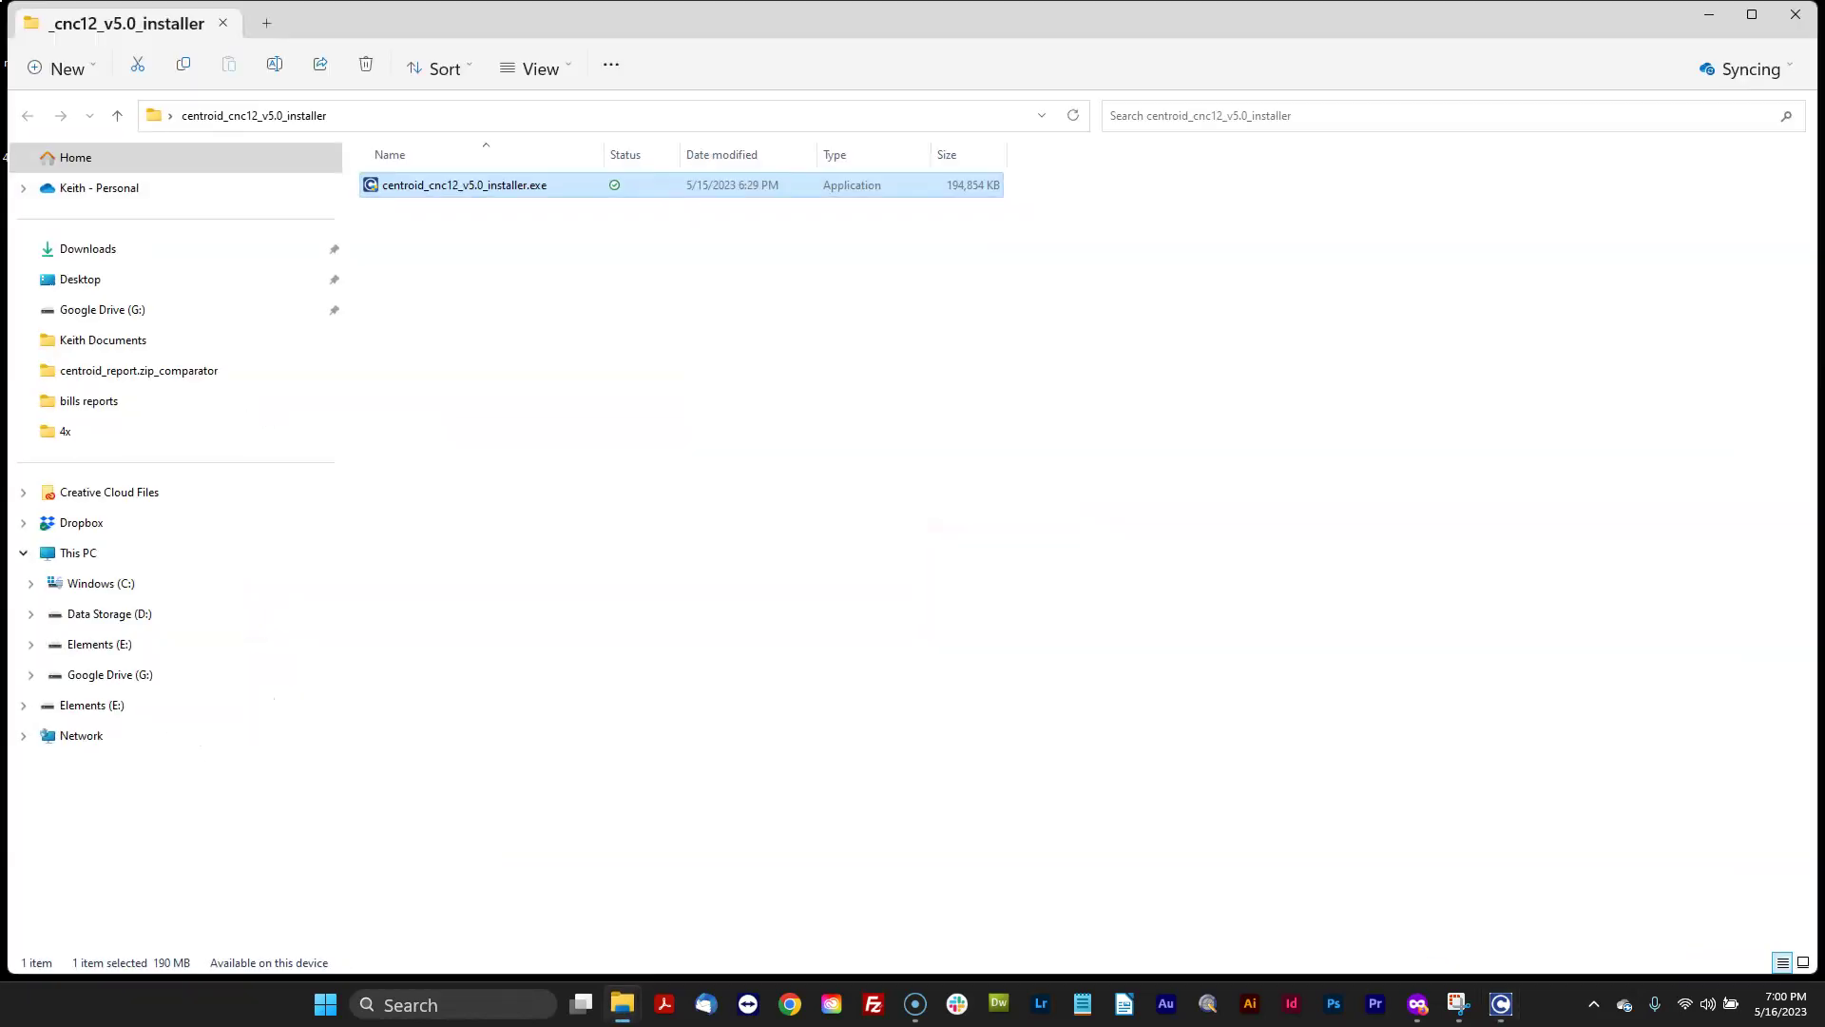
{"action": "left_click", "coordinate": [119, 583]}
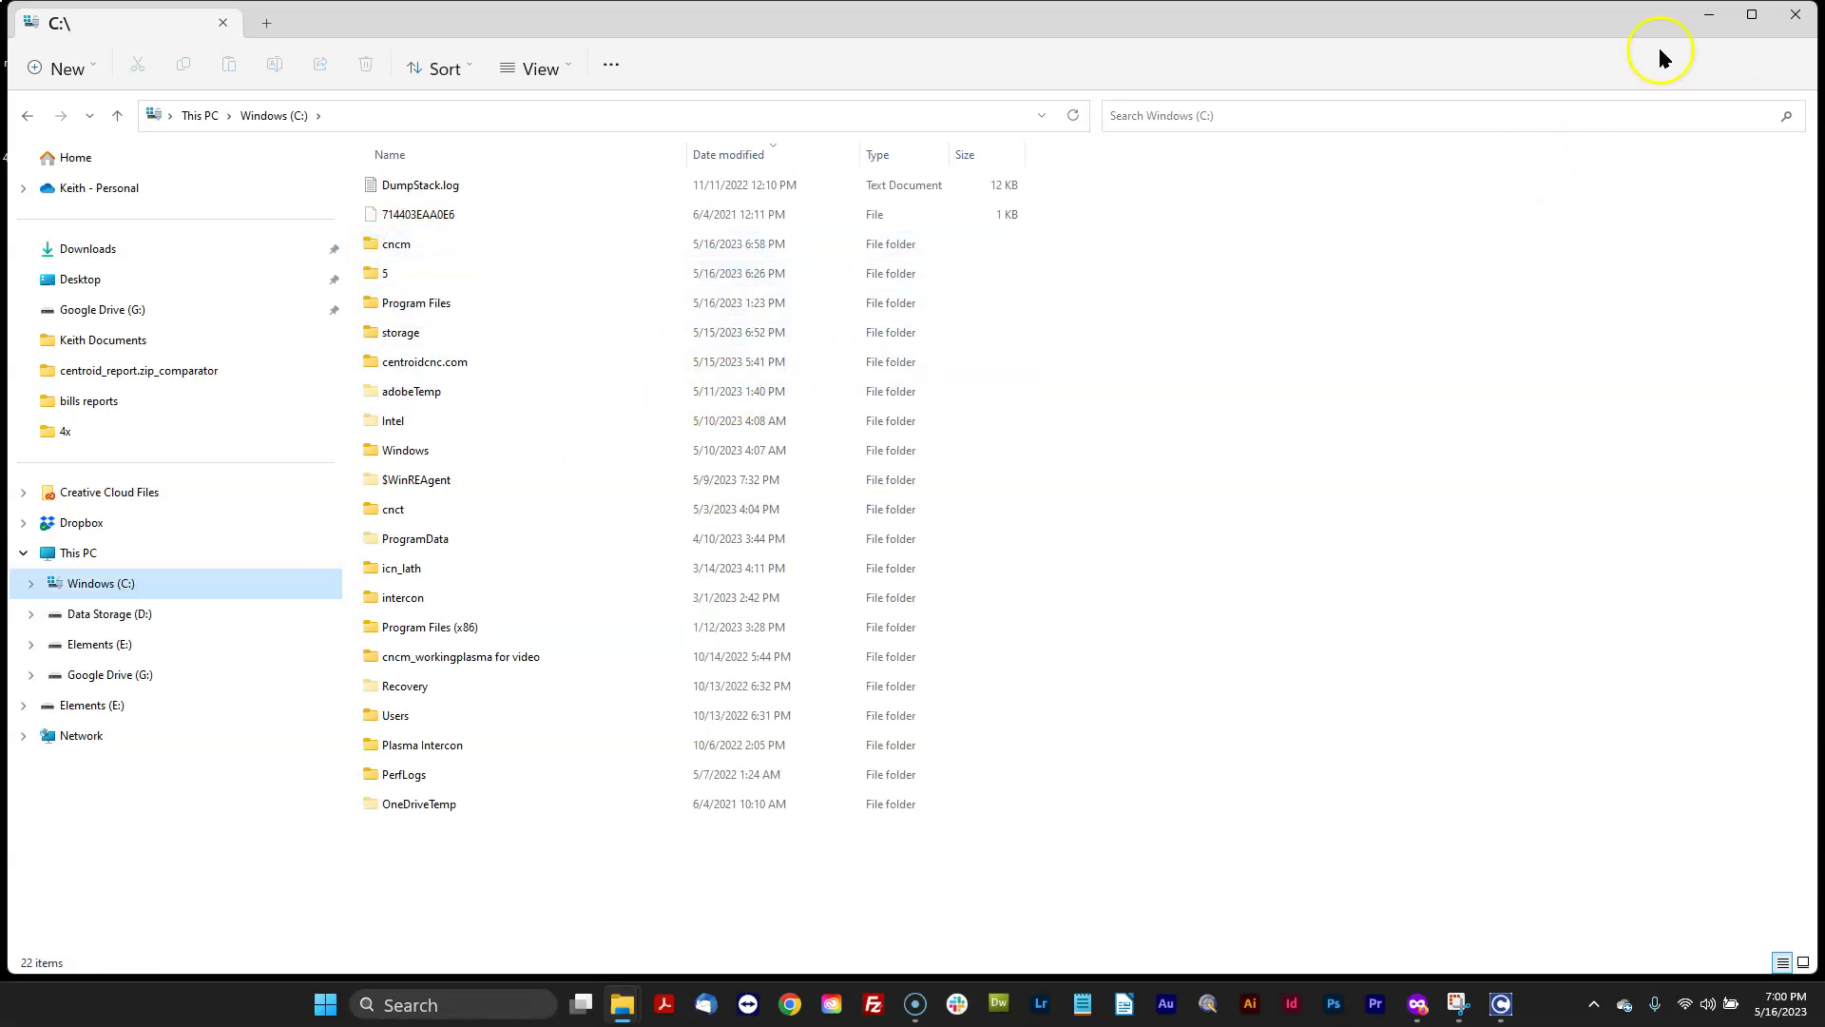
{"action": "left_click", "coordinate": [1706, 16]}
{"action": "left_click", "coordinate": [983, 558]}
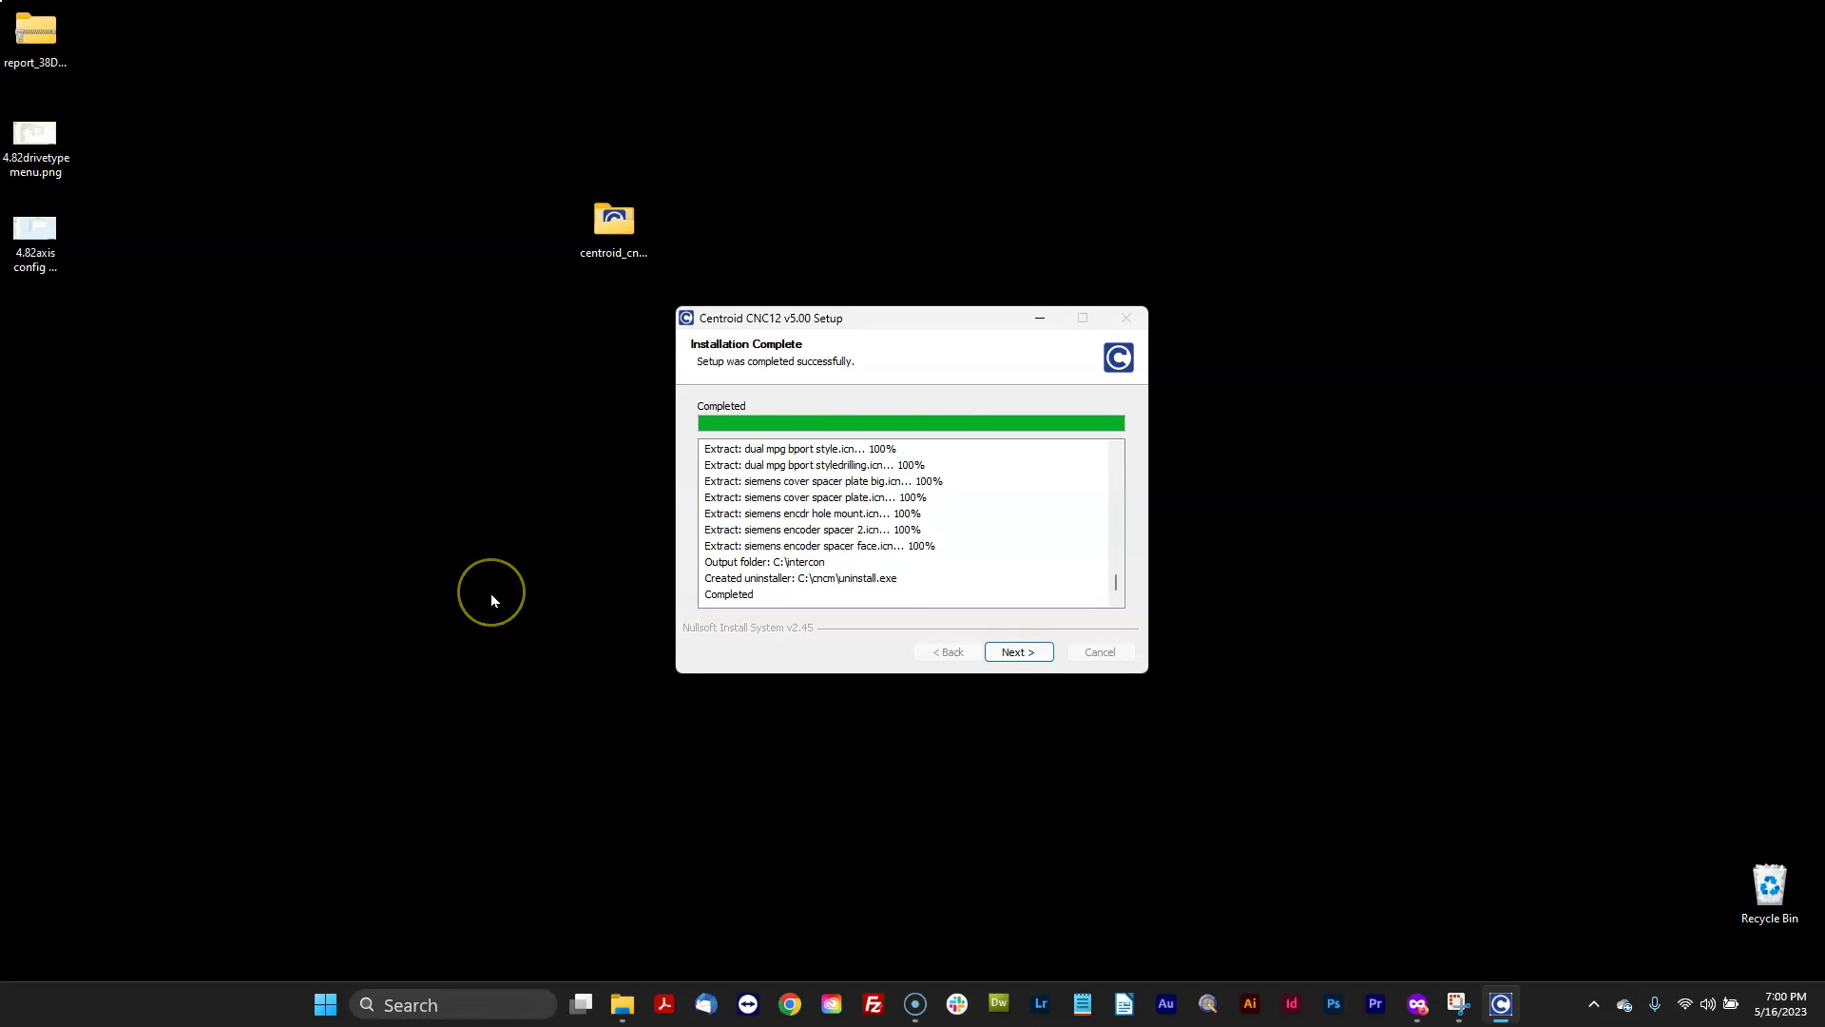
Step: Keep using the Ethernet adapter already set up for CNC use and finish the setup wizard
{"action": "left_click", "coordinate": [1017, 652]}
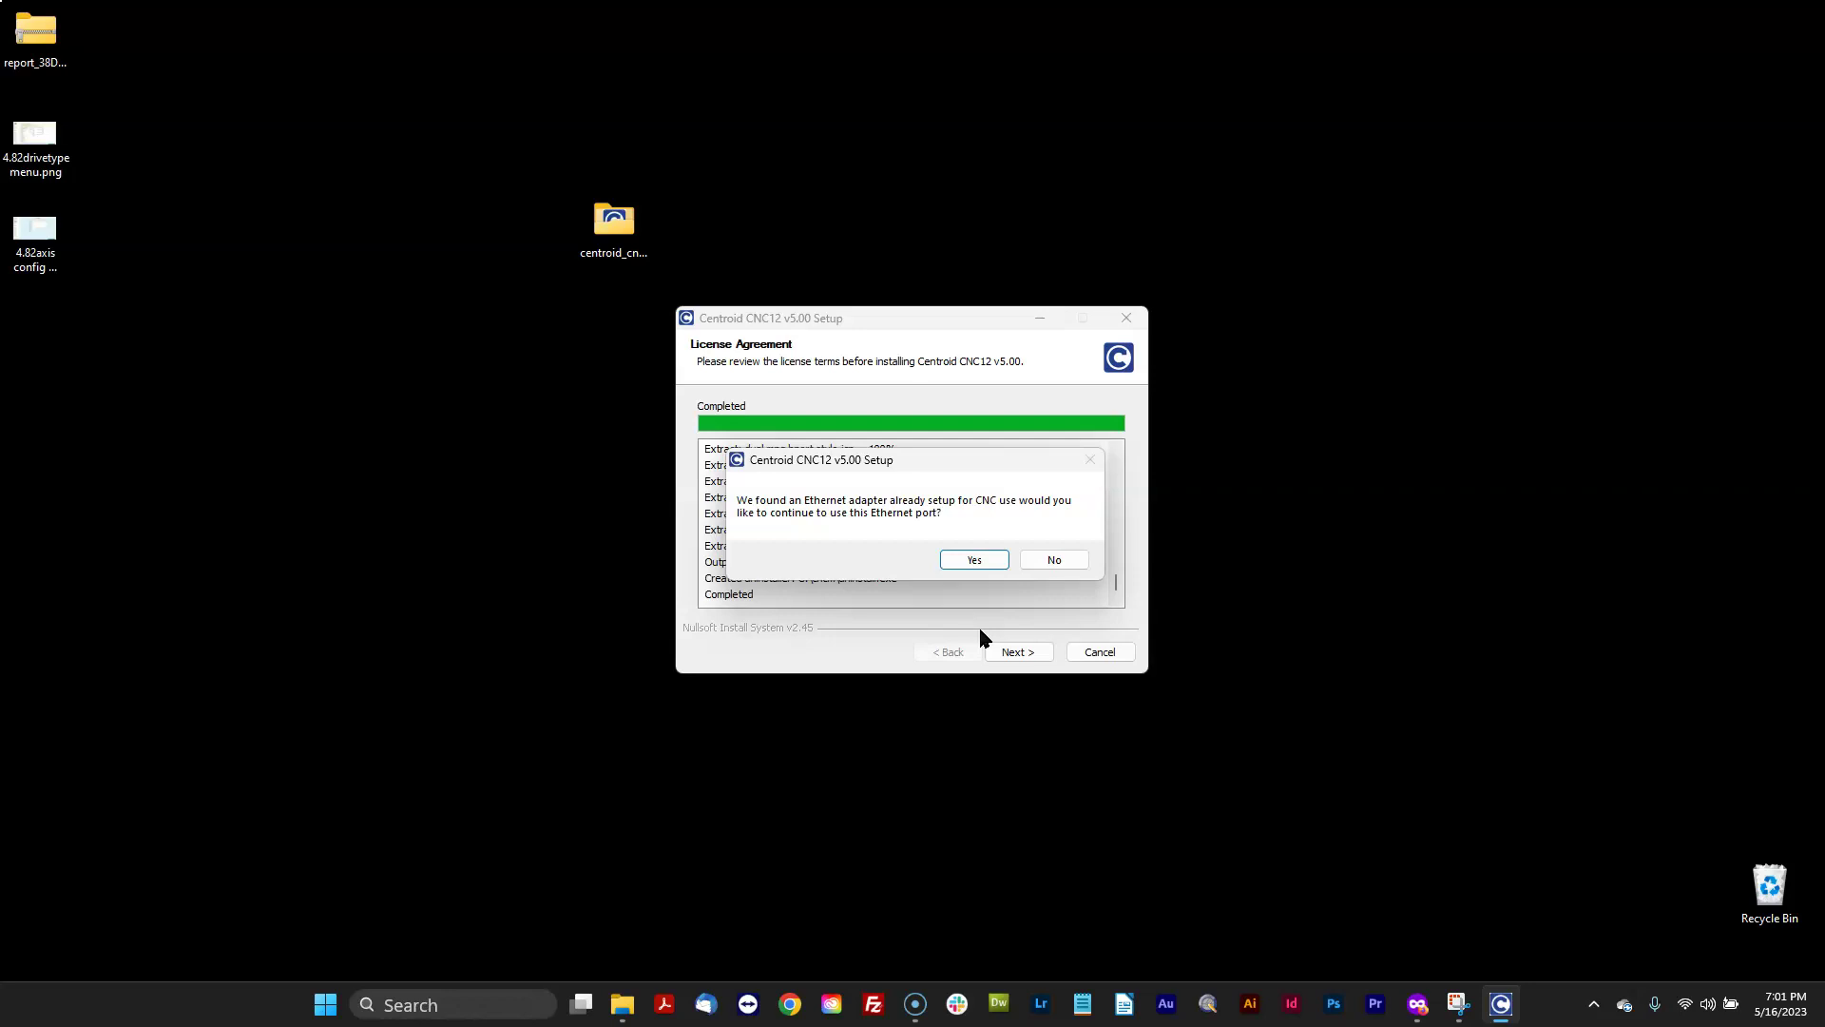
{"action": "left_click", "coordinate": [975, 561]}
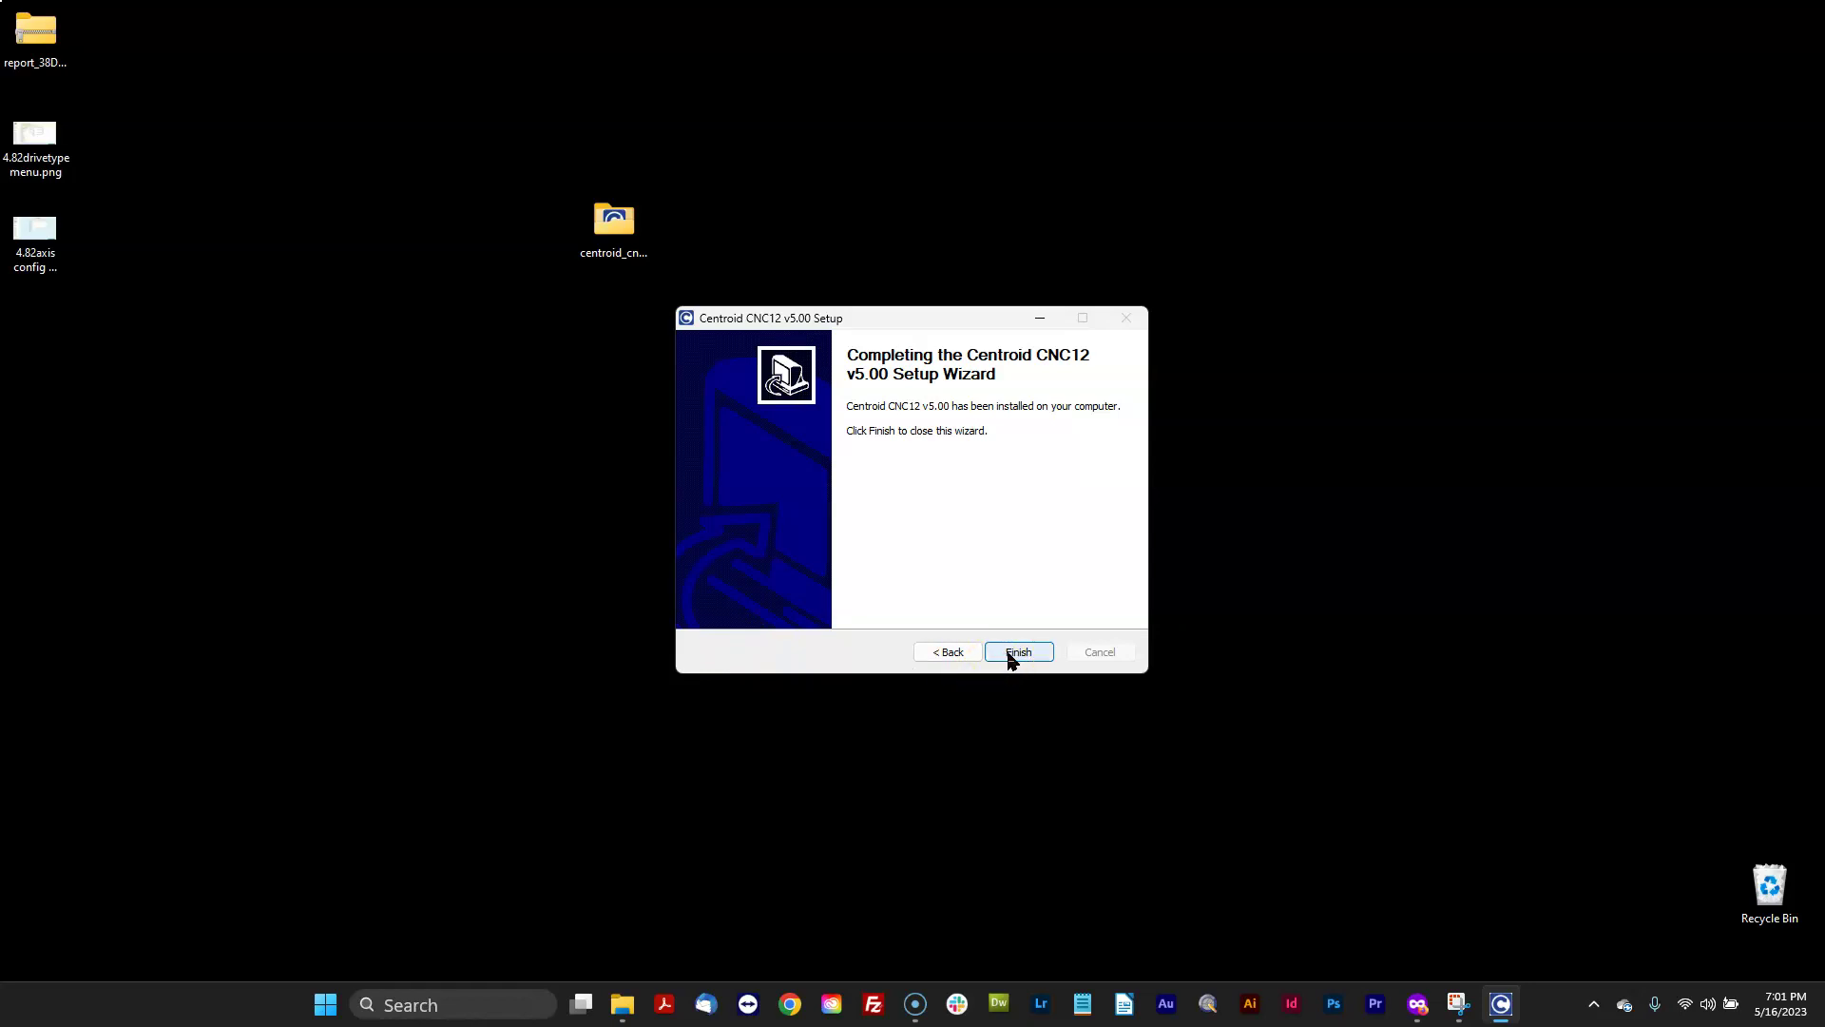
{"action": "left_click", "coordinate": [1010, 656]}
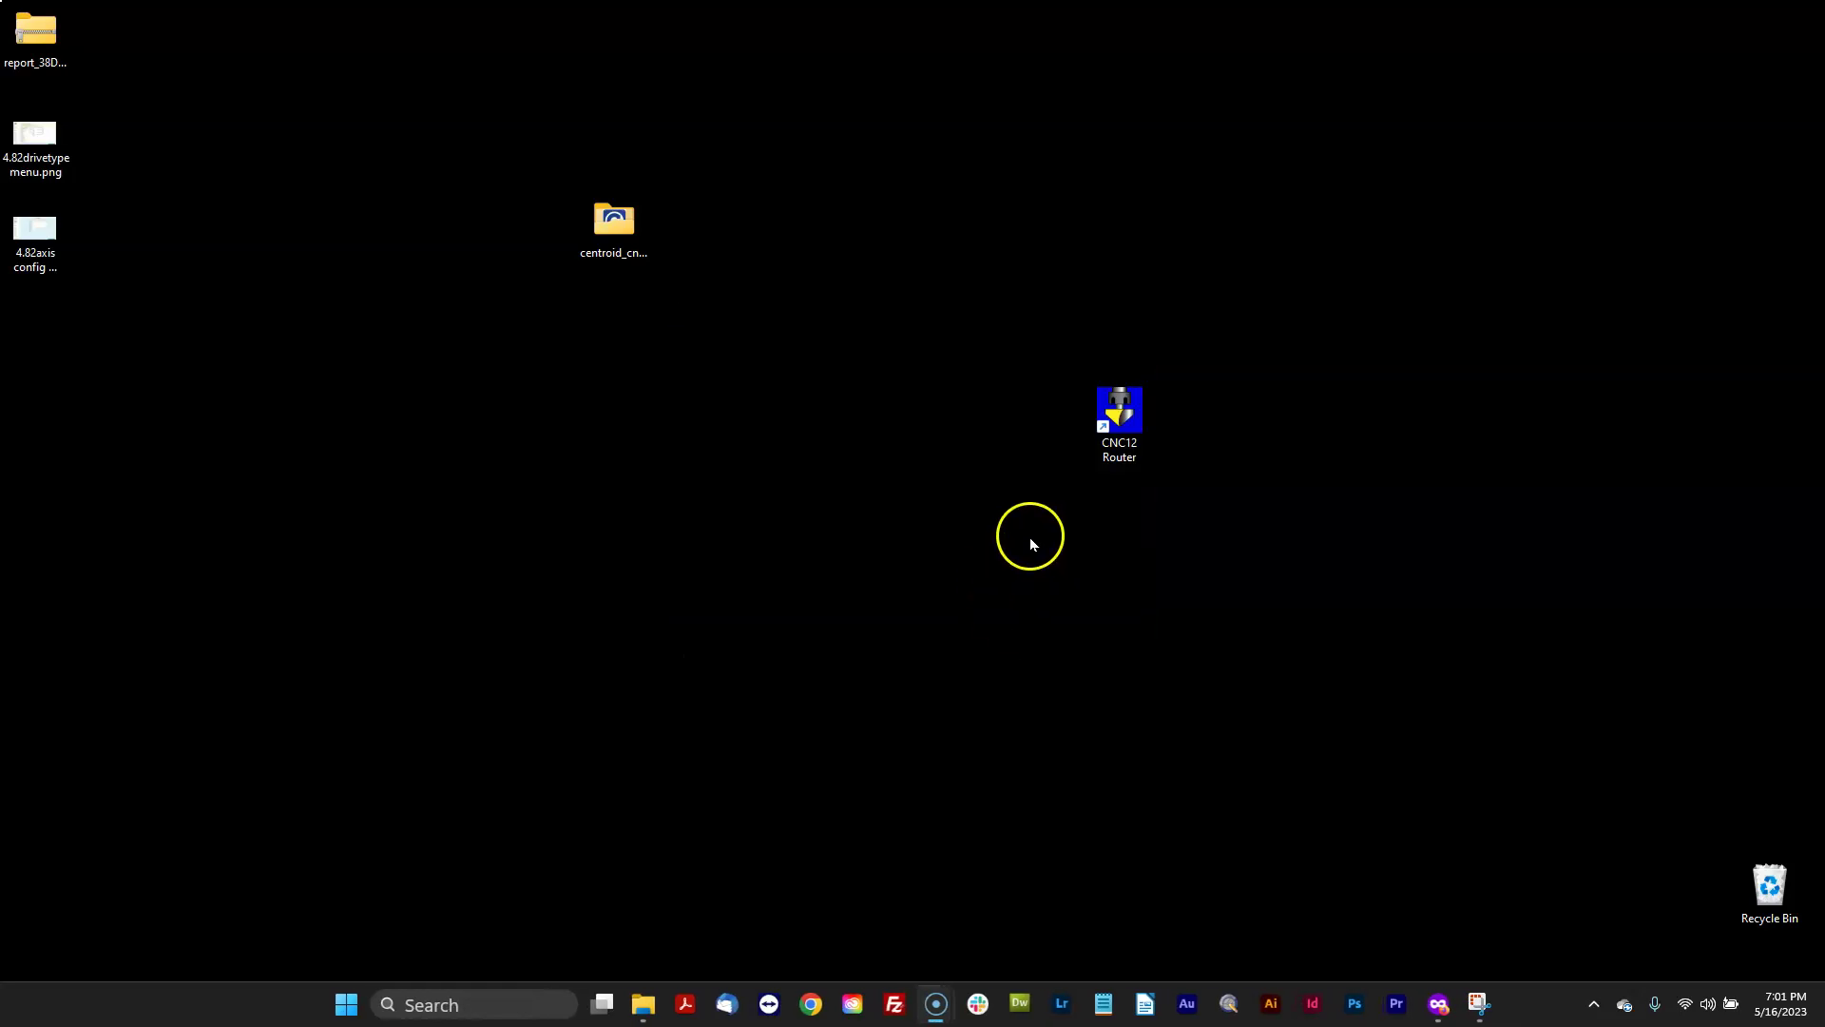
Step: Launch CNC12 Router from the desktop, let the Acorn firmware install and clear the tripped reset
{"action": "double_click", "coordinate": [1125, 422]}
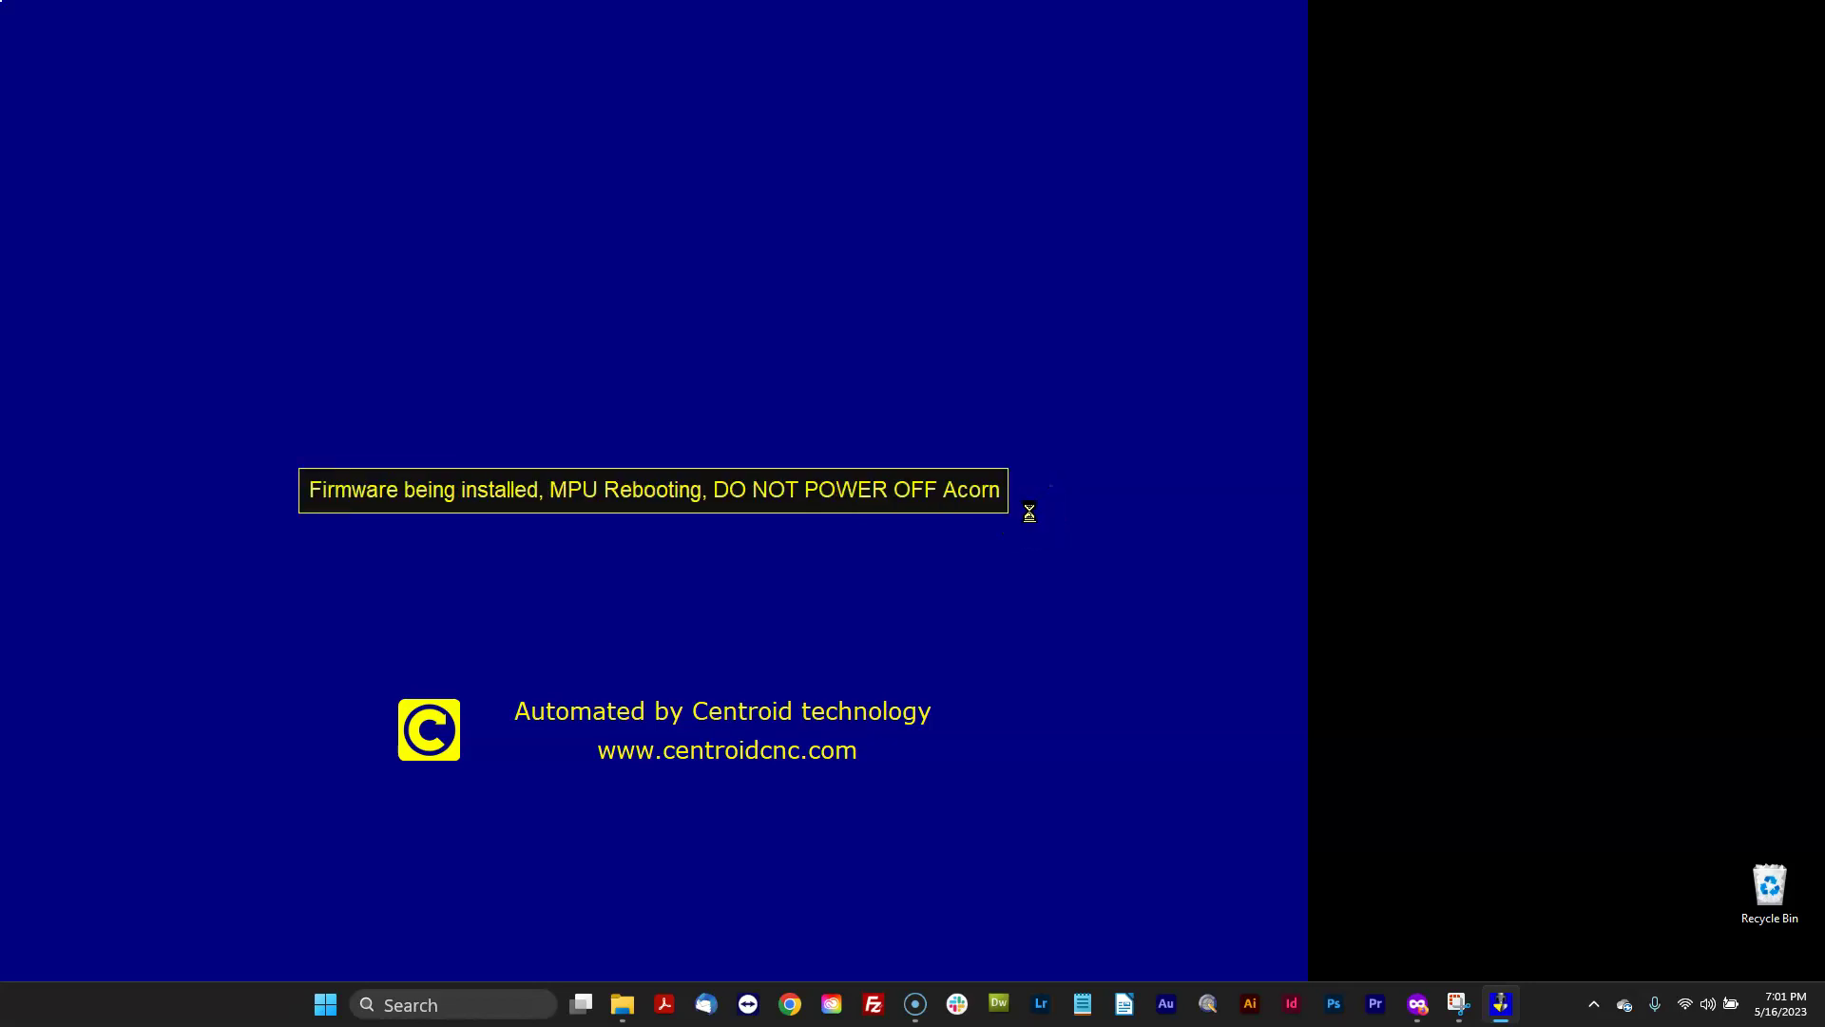
{"action": "left_click", "coordinate": [1062, 505]}
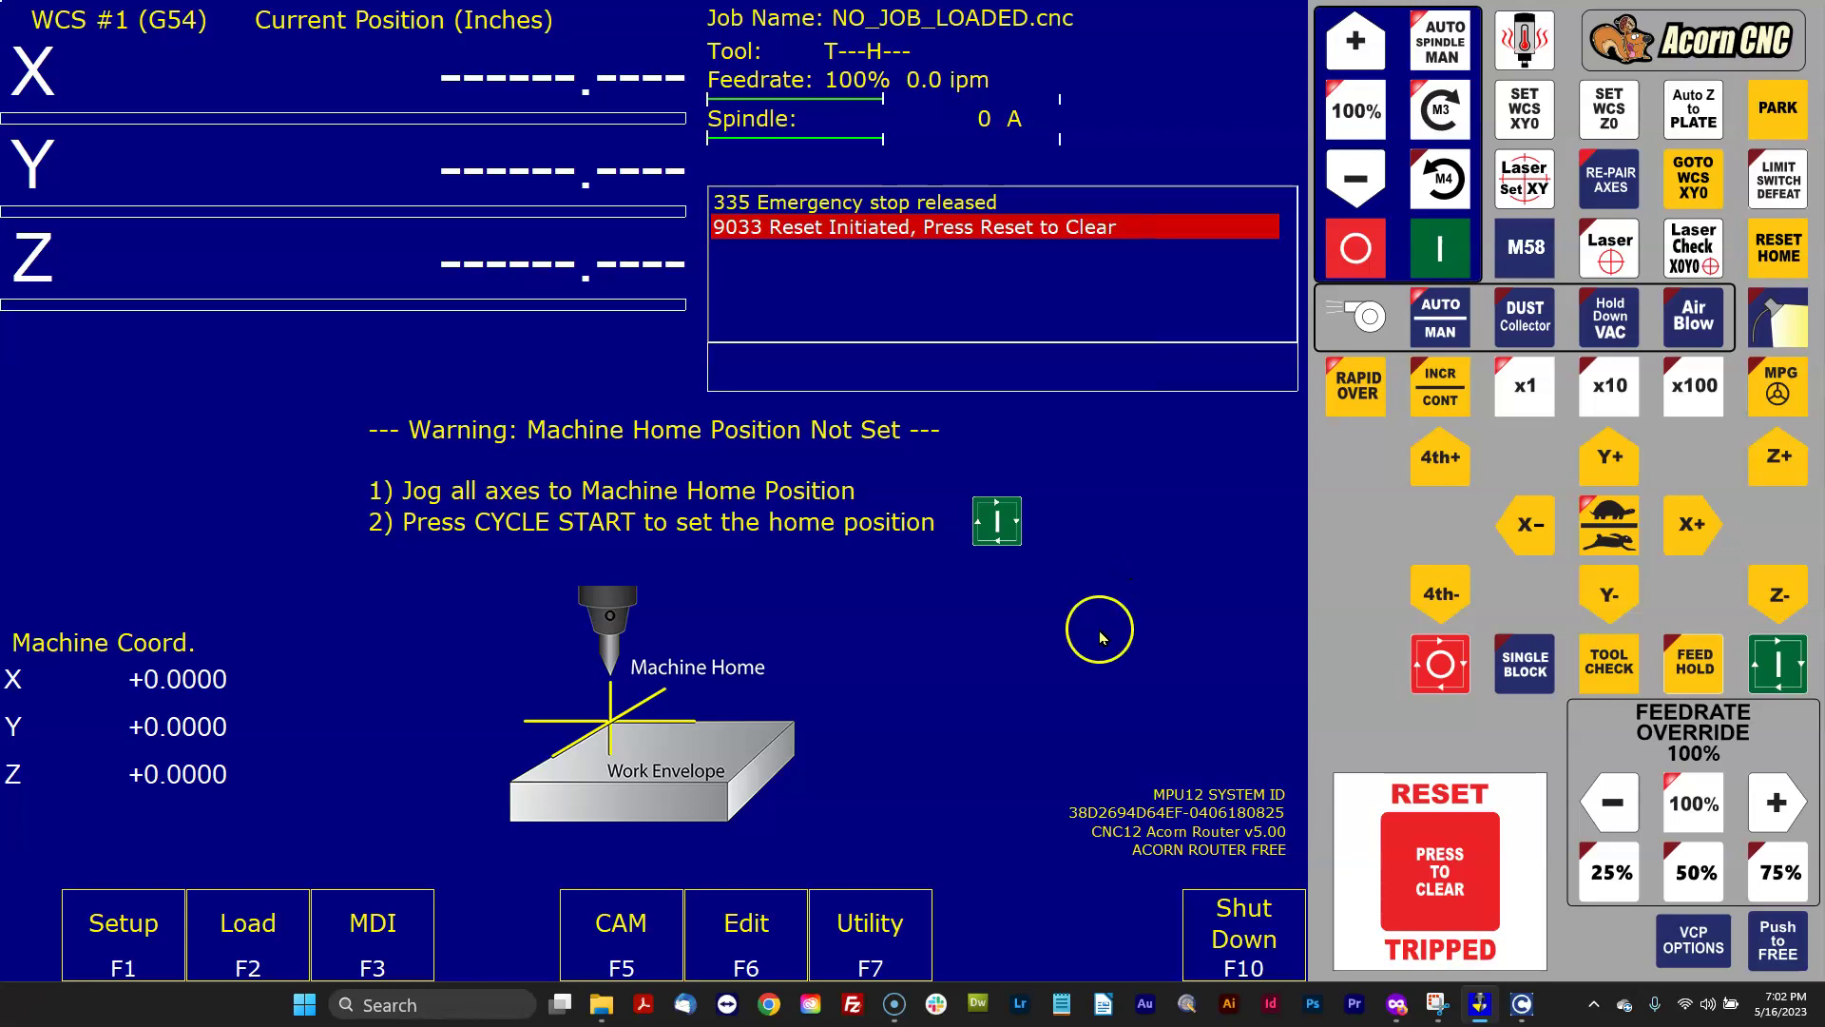
{"action": "left_click", "coordinate": [1440, 855]}
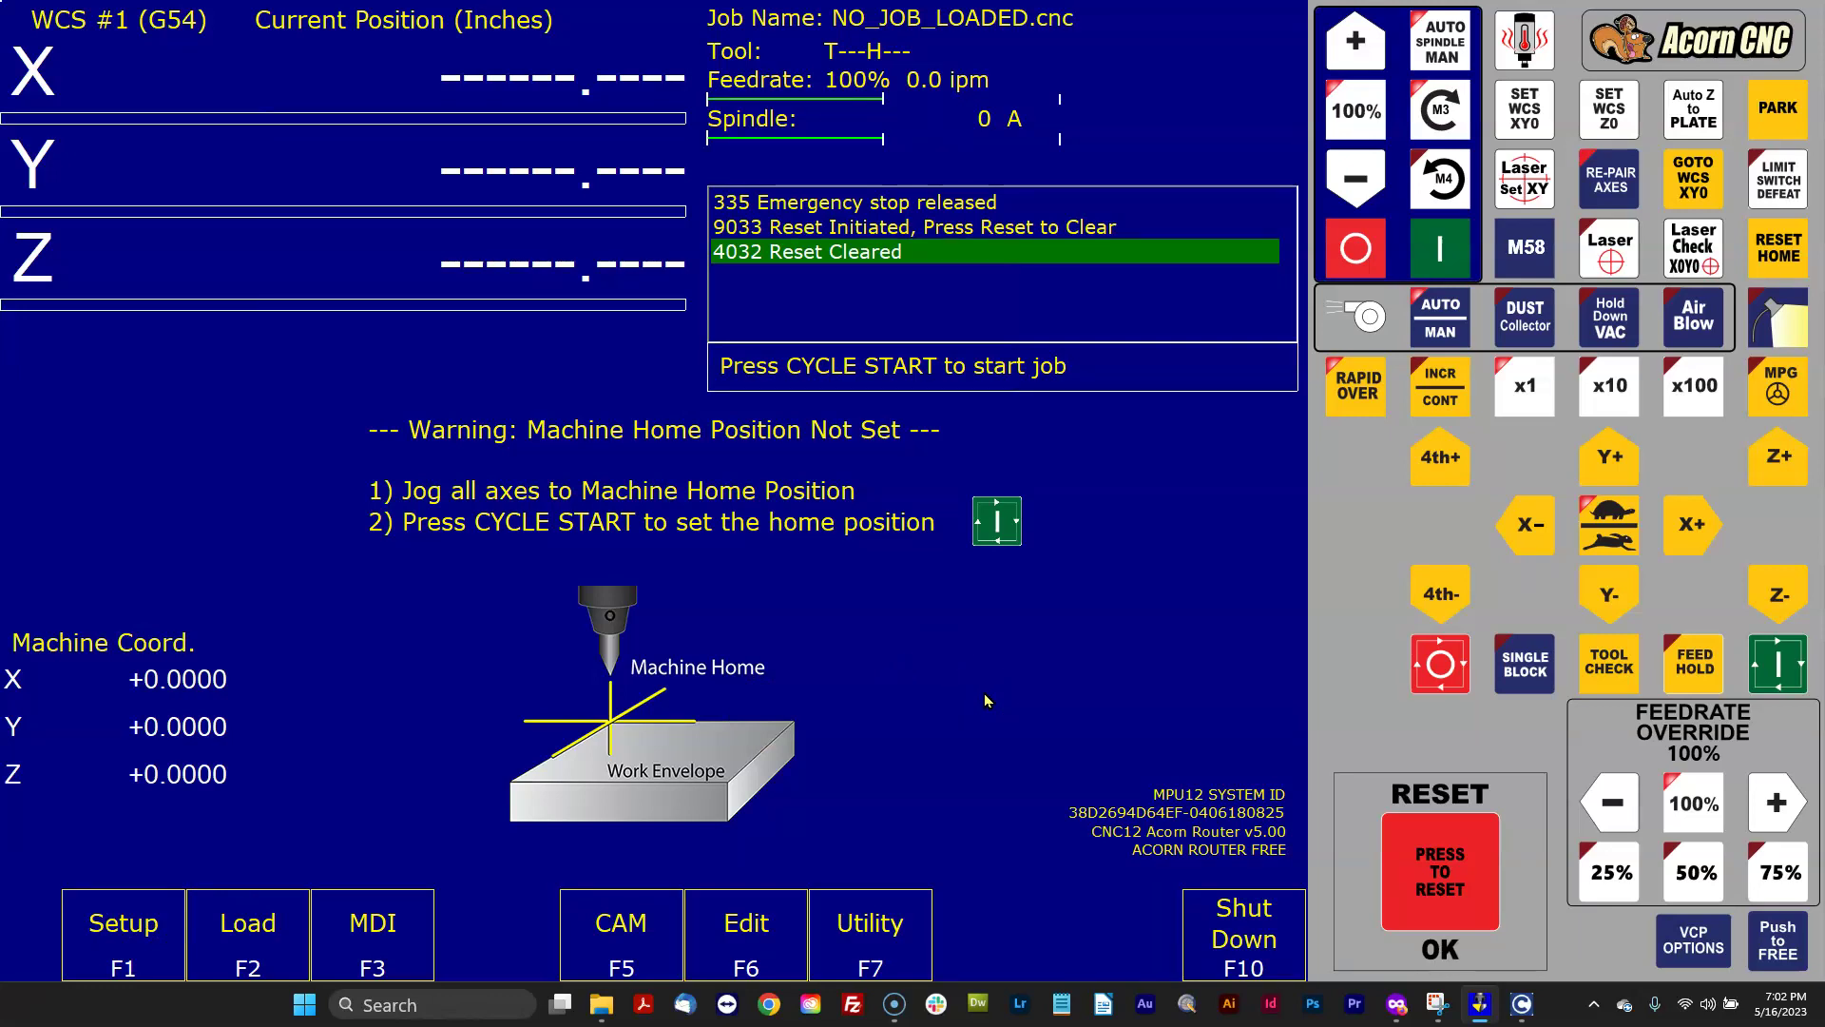
Step: Open the Acorn Wizard and look through the axis drive type, input and output definitions, and axis configuration
{"action": "left_click", "coordinate": [883, 919]}
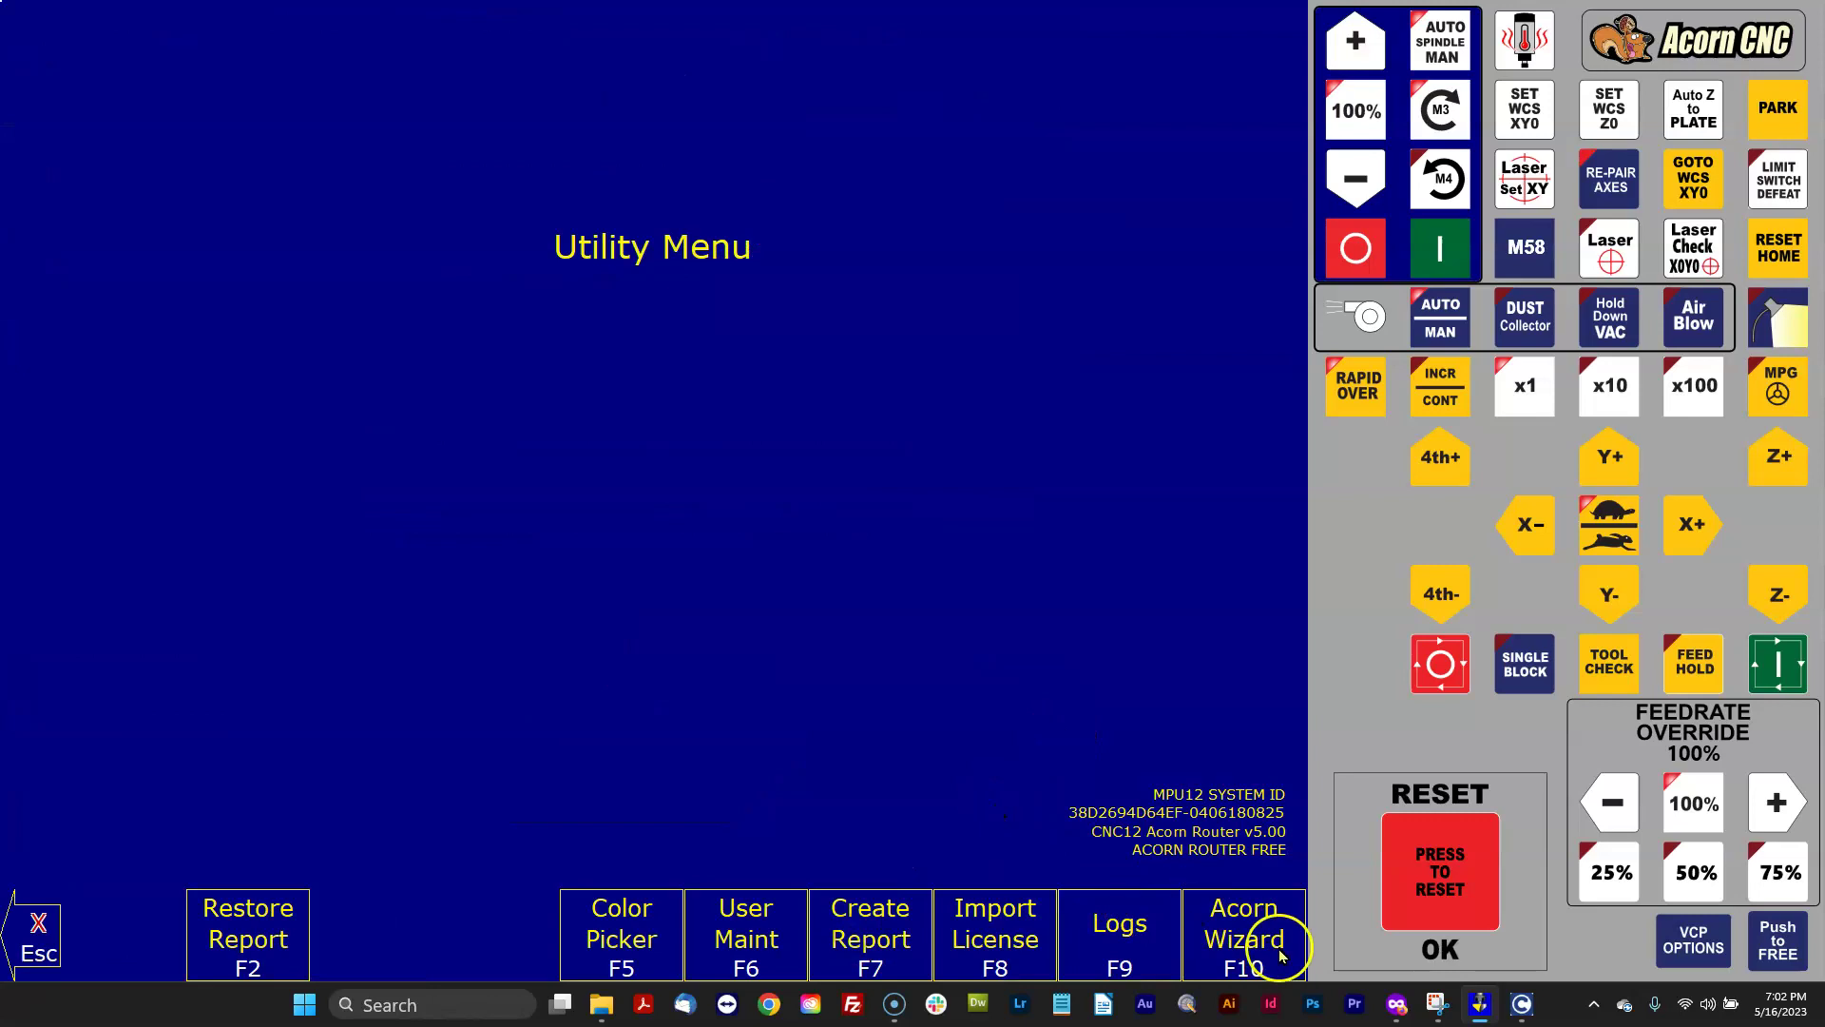
{"action": "left_click", "coordinate": [1253, 939]}
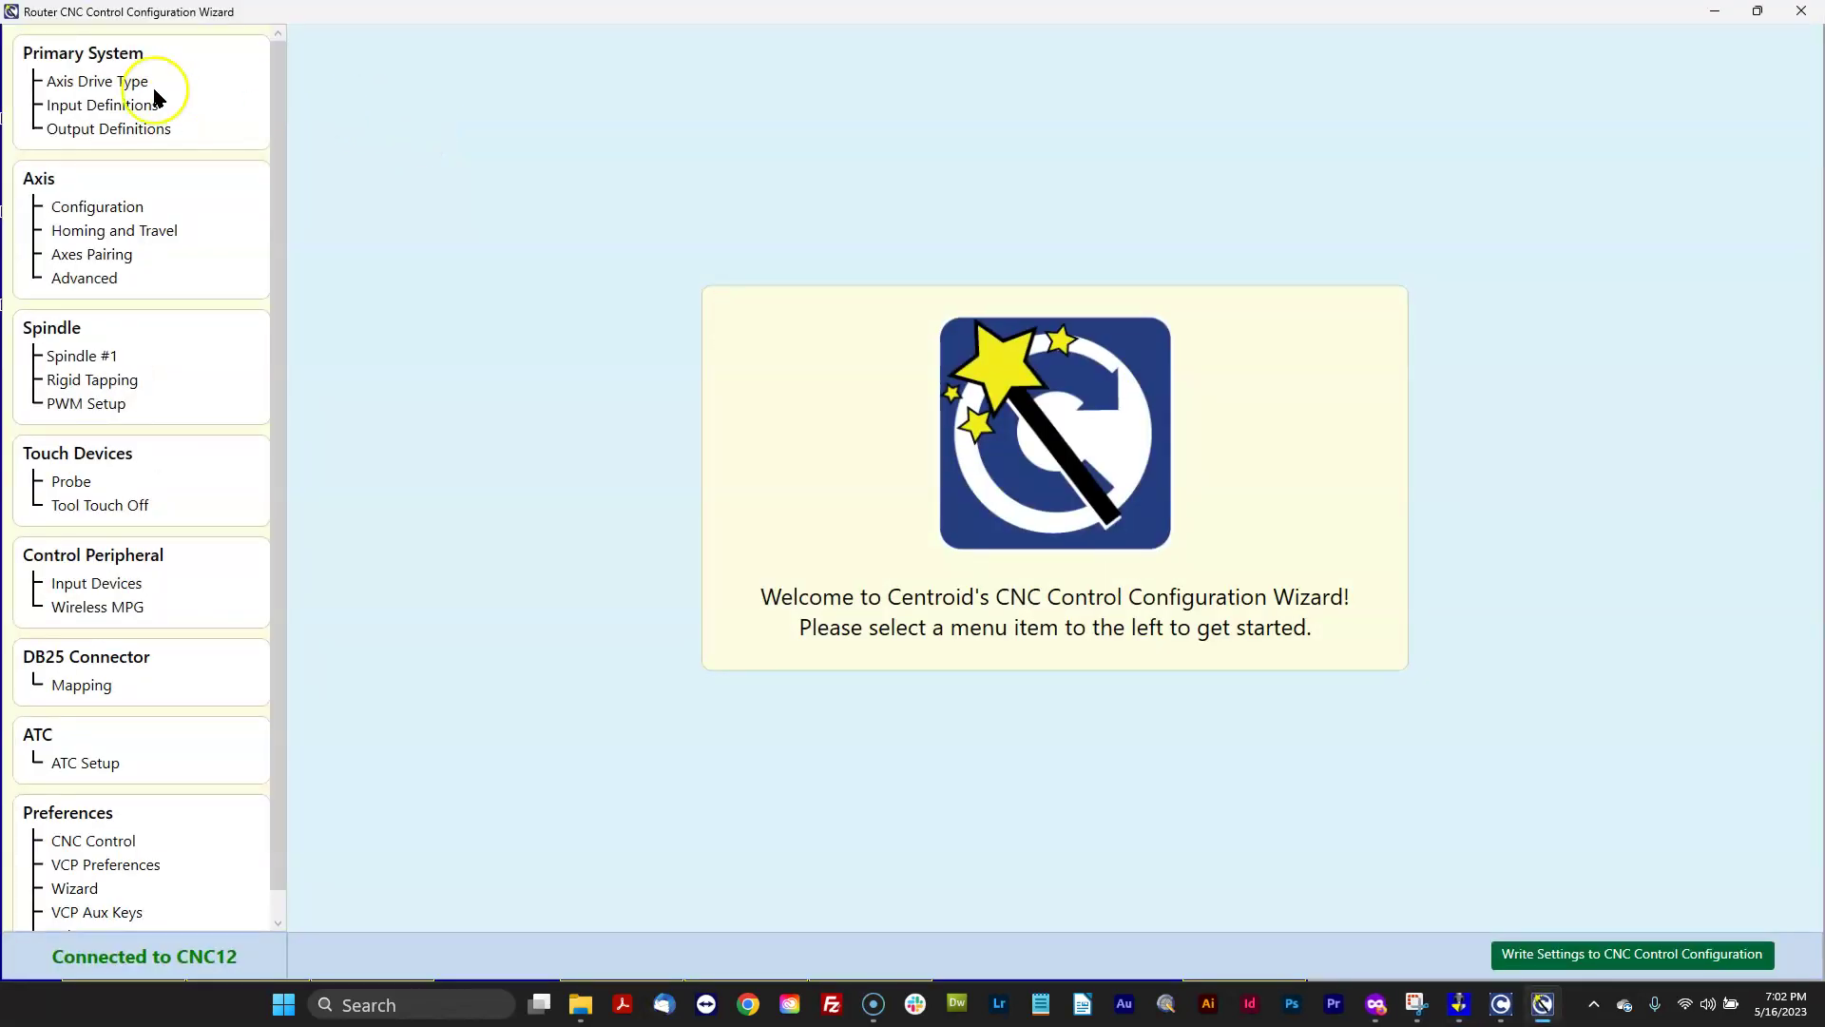
{"action": "left_click", "coordinate": [152, 86]}
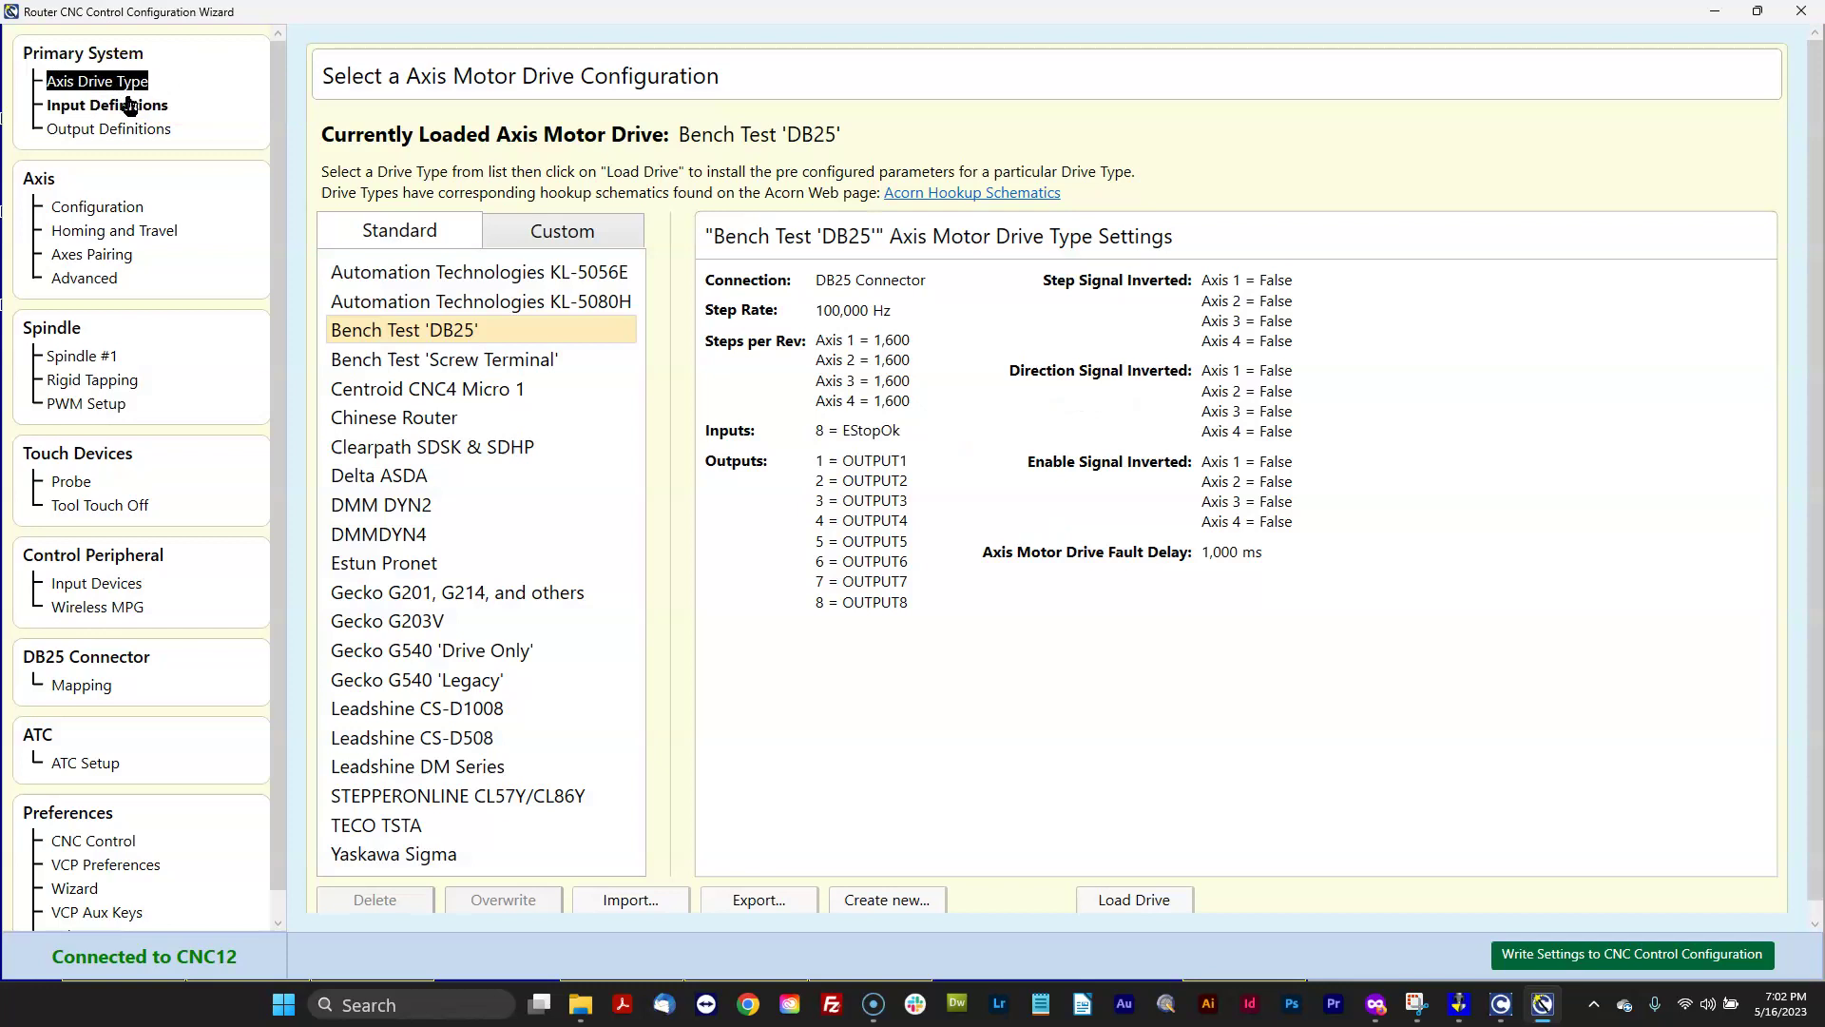
{"action": "left_click", "coordinate": [129, 104]}
{"action": "left_click", "coordinate": [122, 128]}
{"action": "left_click", "coordinate": [104, 206]}
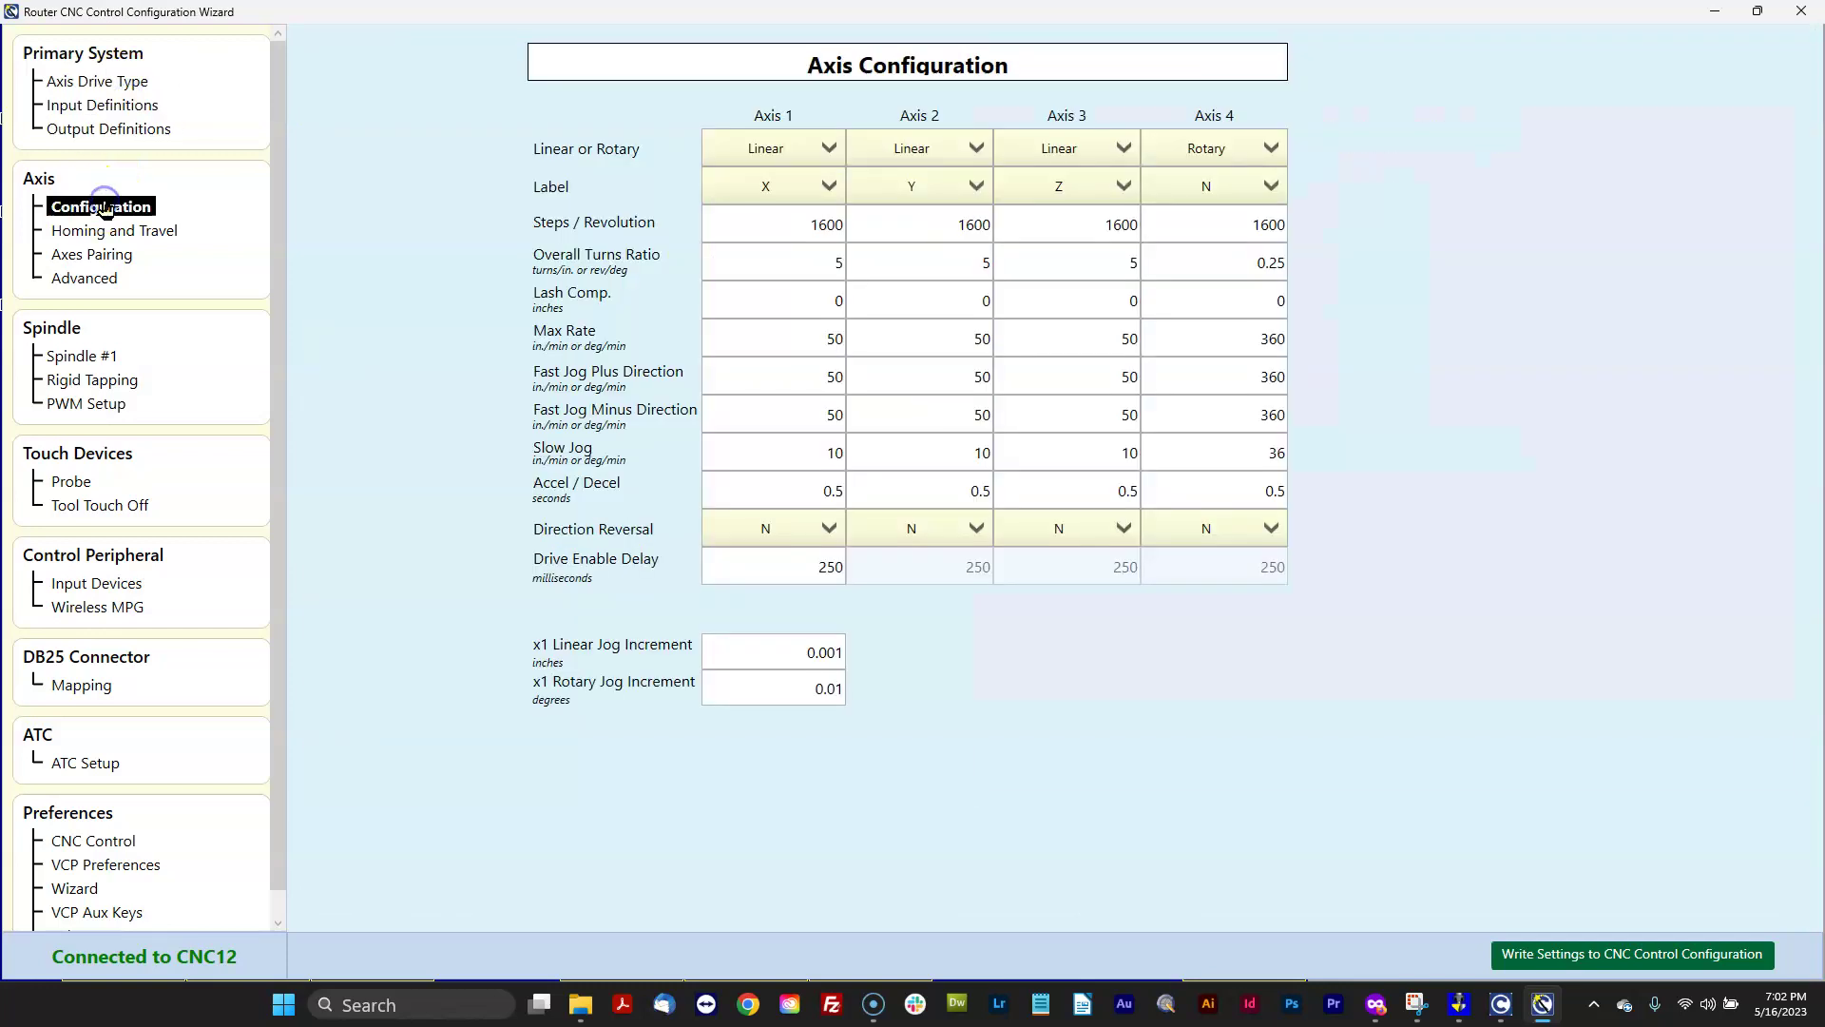
Step: Assign the HomeAll function to Acorn input 1 (IN1) in the input definitions
{"action": "left_click", "coordinate": [101, 104]}
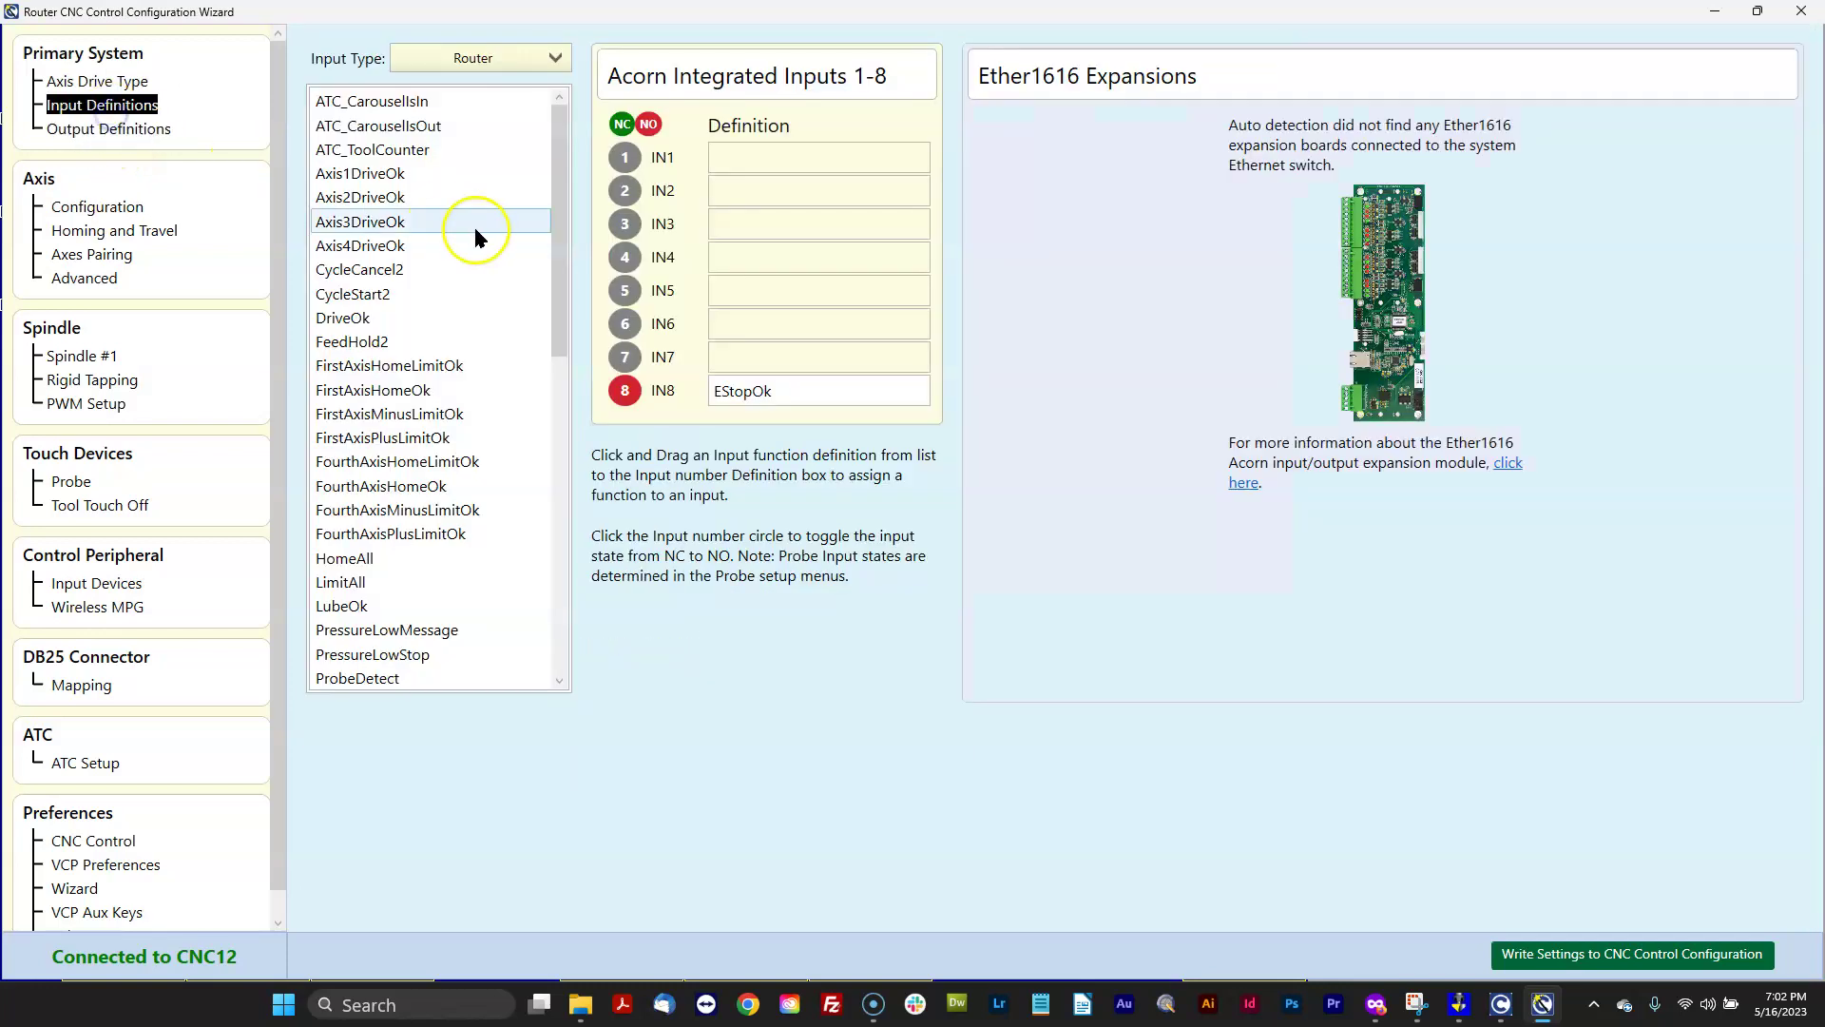
{"action": "left_click_drag", "start_coordinate": [358, 559], "coordinate": [810, 161]}
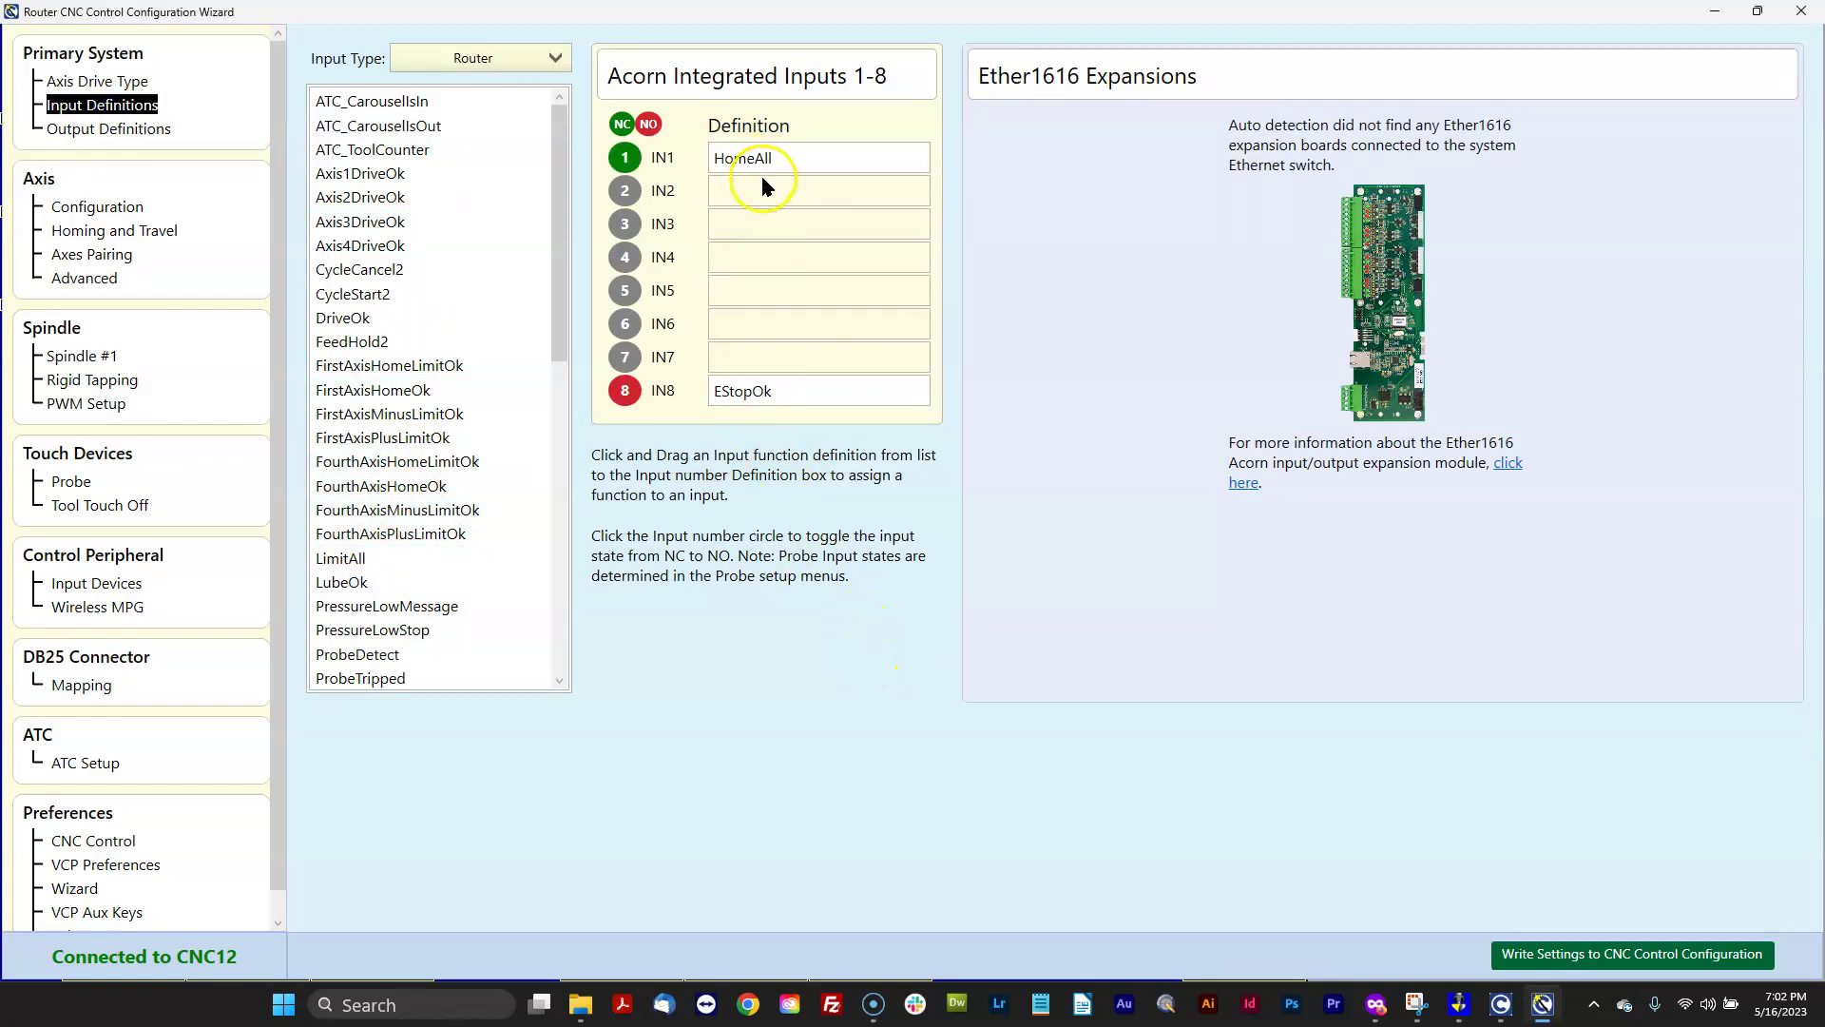
Step: Look through the axis configuration, homing, pairing and advanced settings, plus the spindle, rigid tapping and PWM settings
{"action": "left_click", "coordinate": [93, 208]}
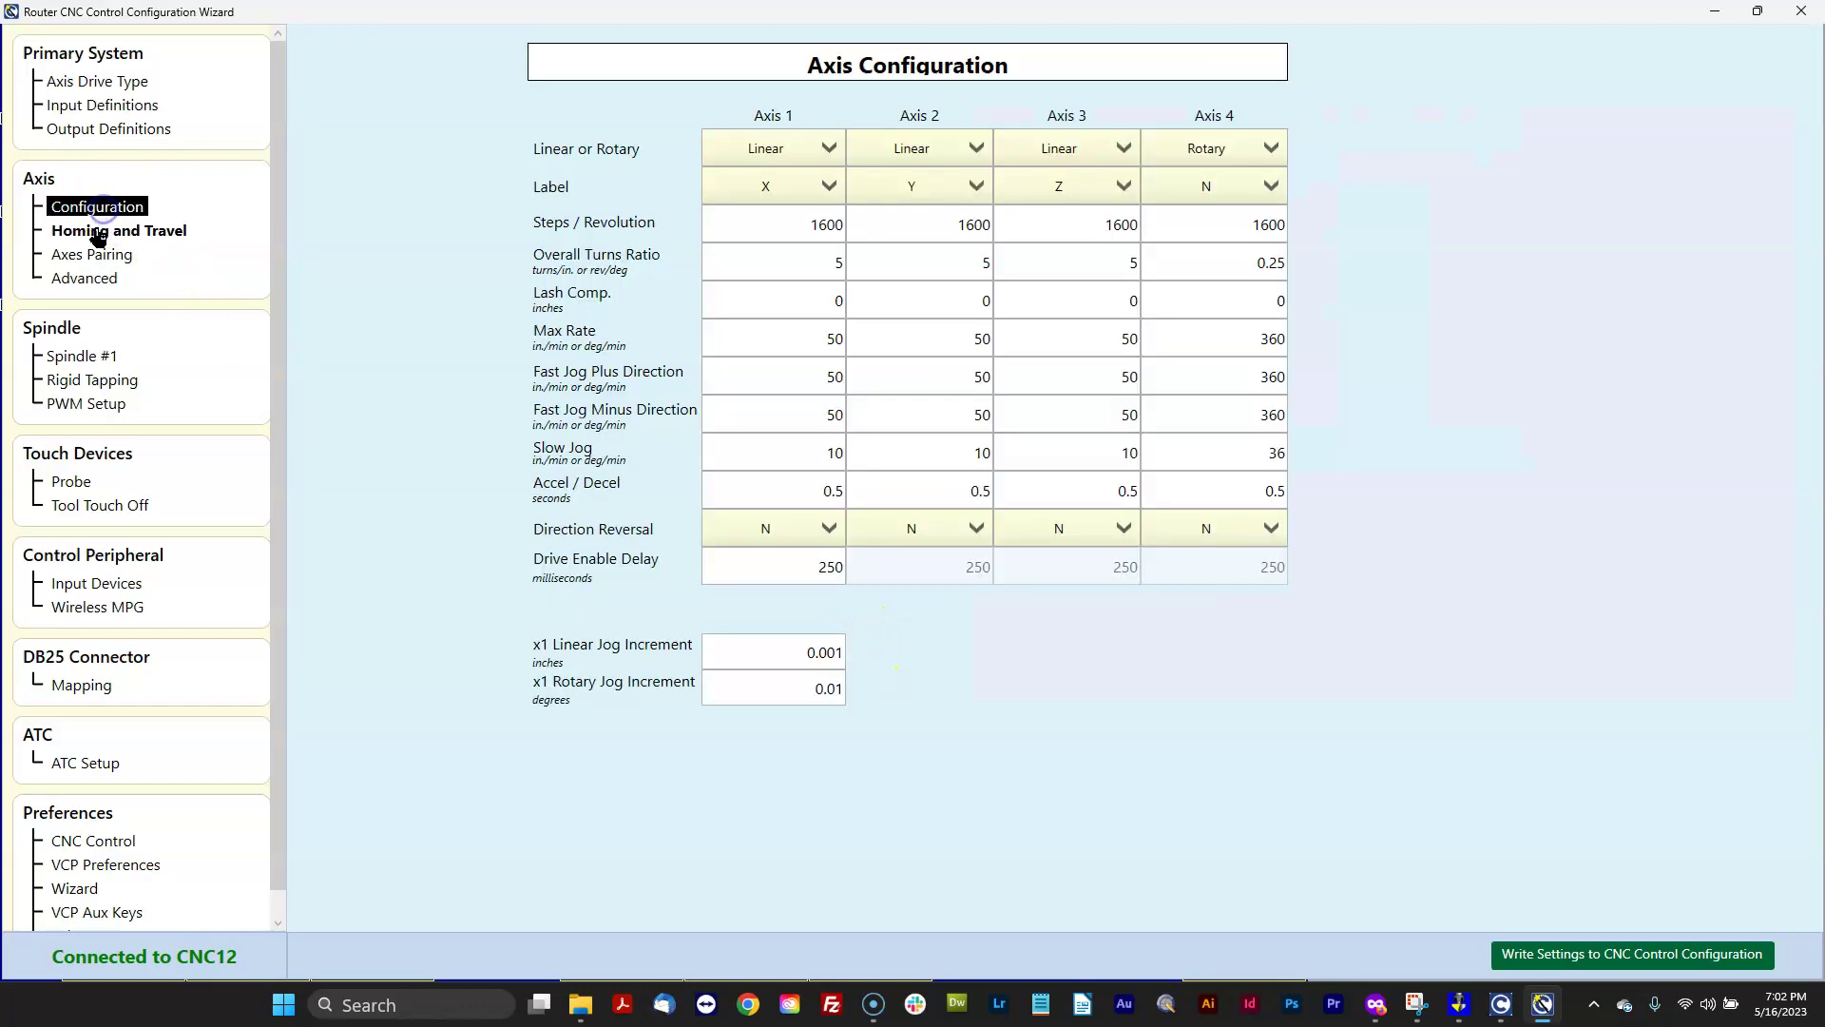
{"action": "left_click", "coordinate": [95, 231]}
{"action": "left_click", "coordinate": [96, 254]}
{"action": "left_click", "coordinate": [85, 277]}
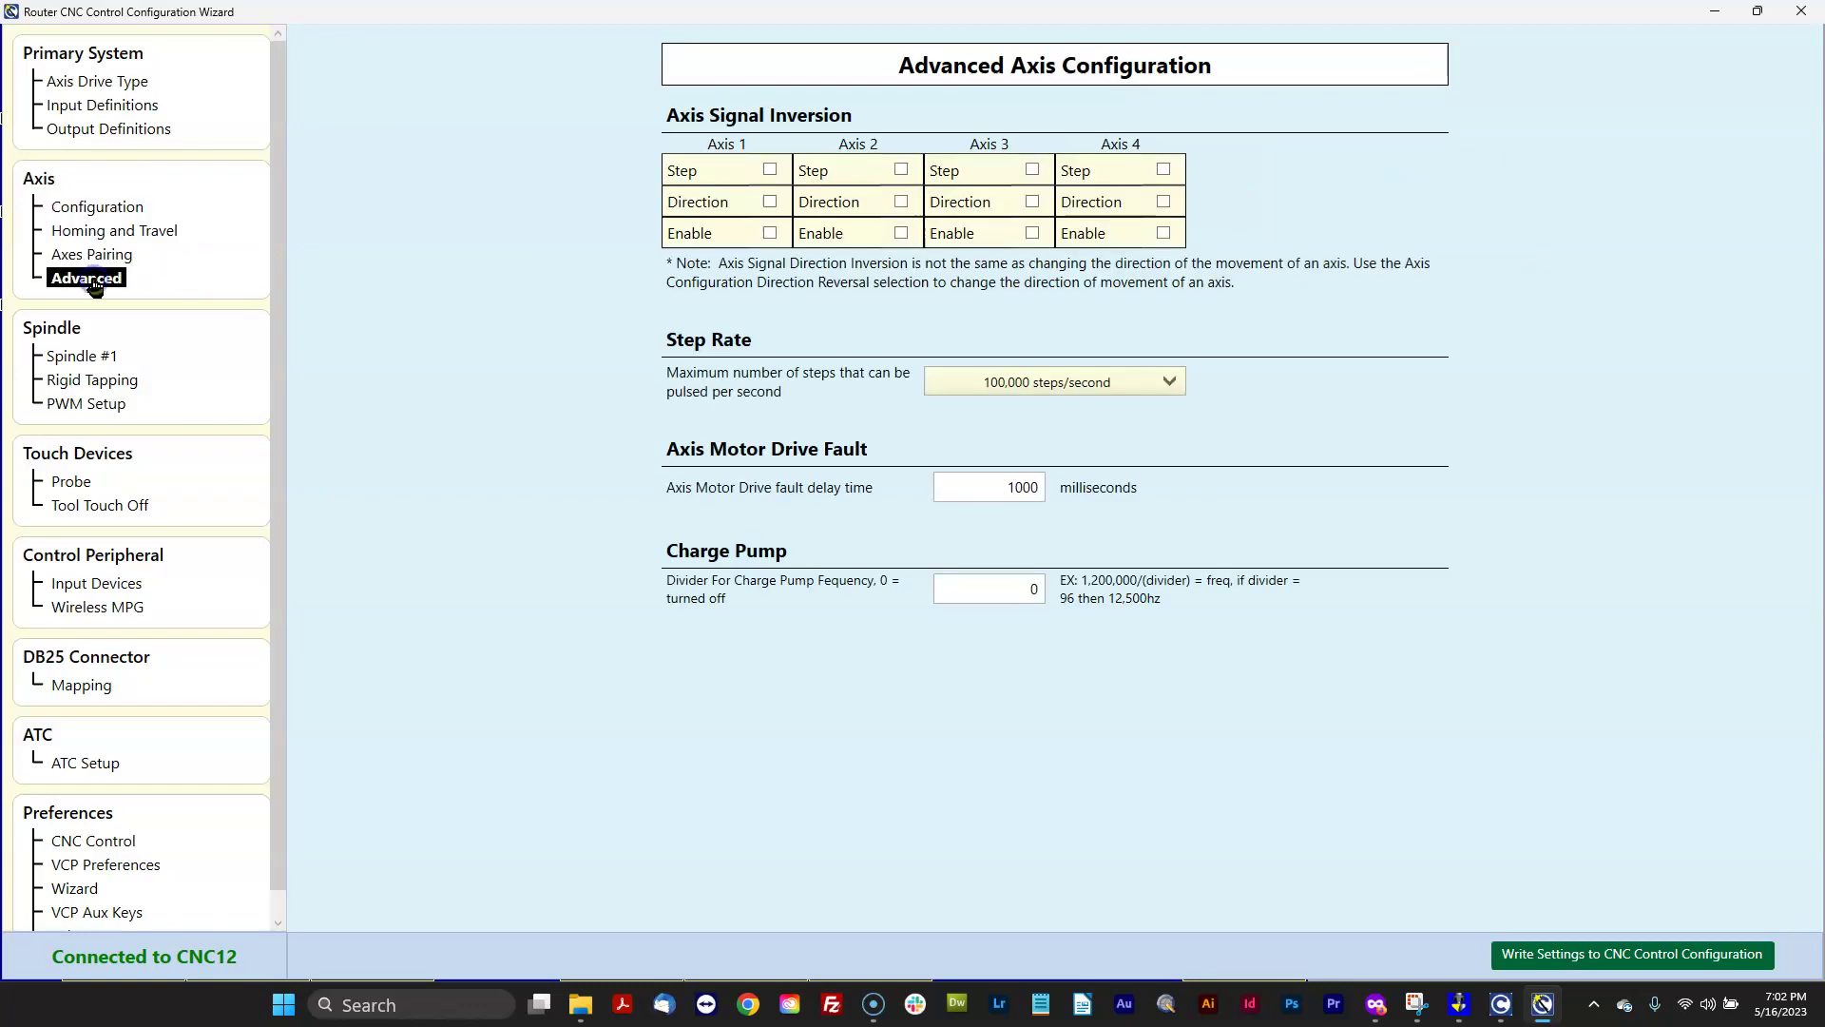
{"action": "left_click", "coordinate": [90, 359]}
{"action": "left_click", "coordinate": [92, 379]}
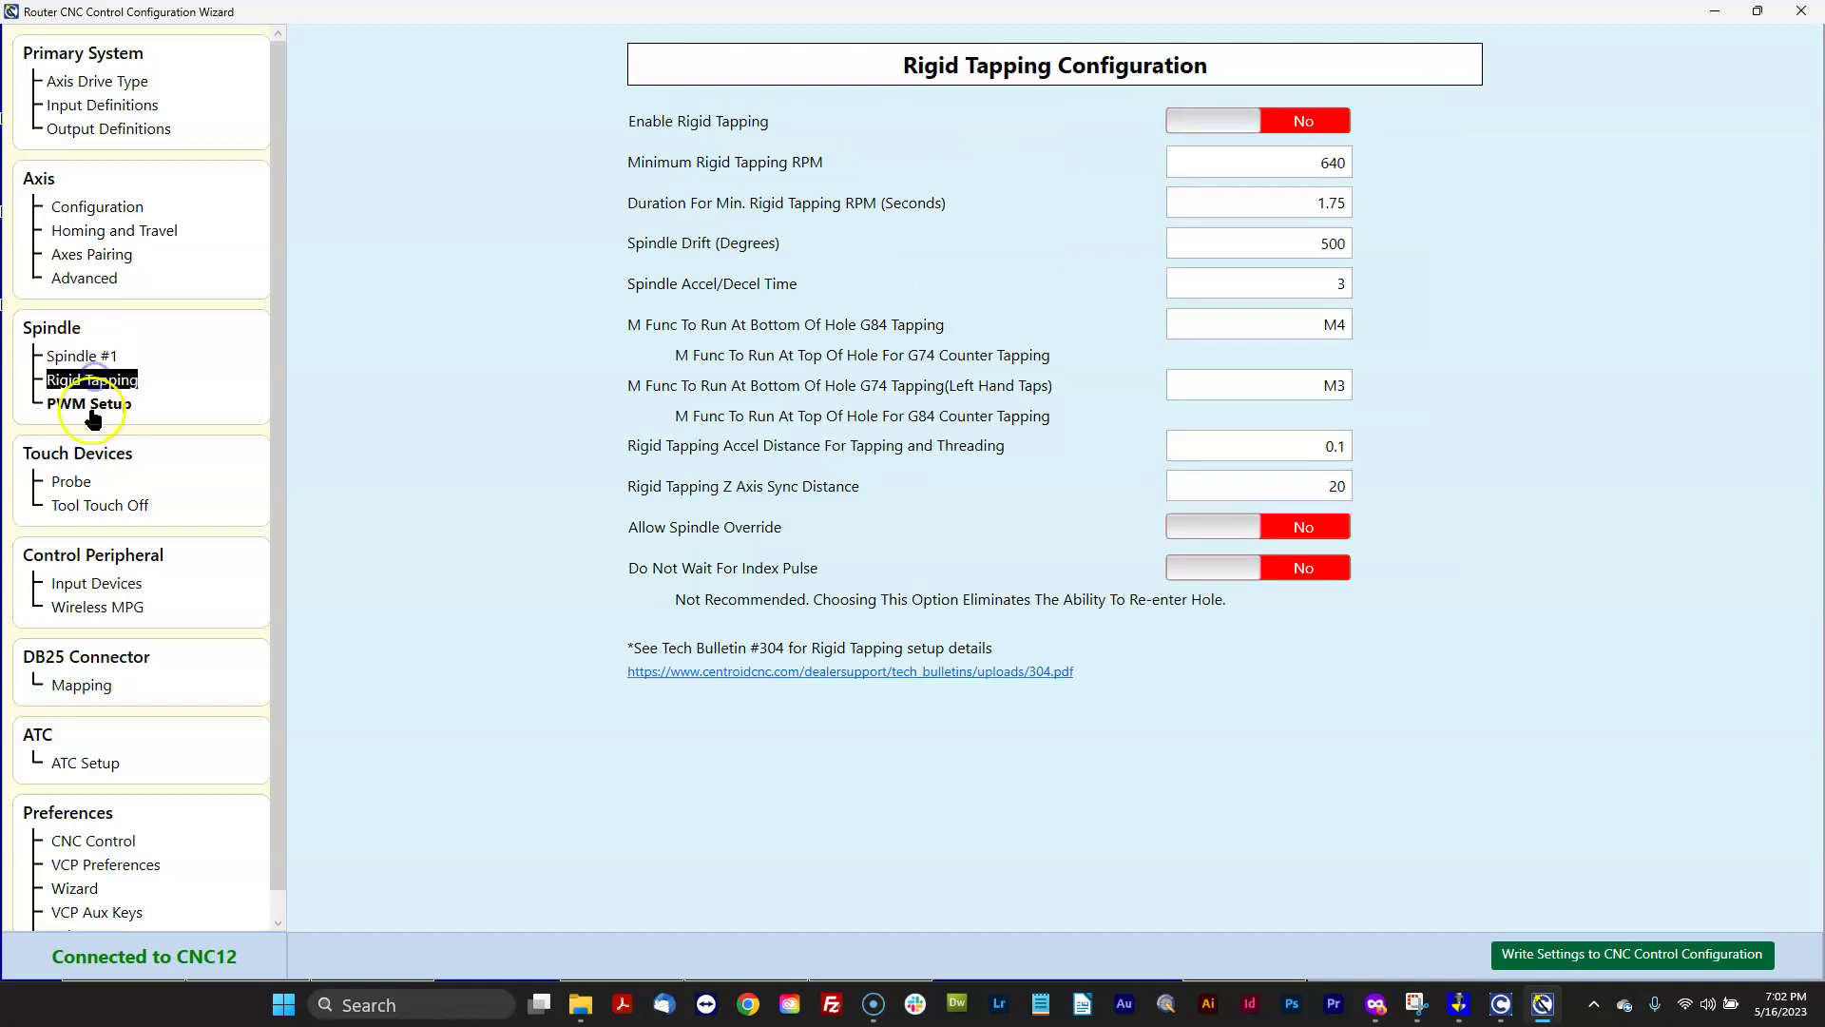
{"action": "left_click", "coordinate": [89, 403]}
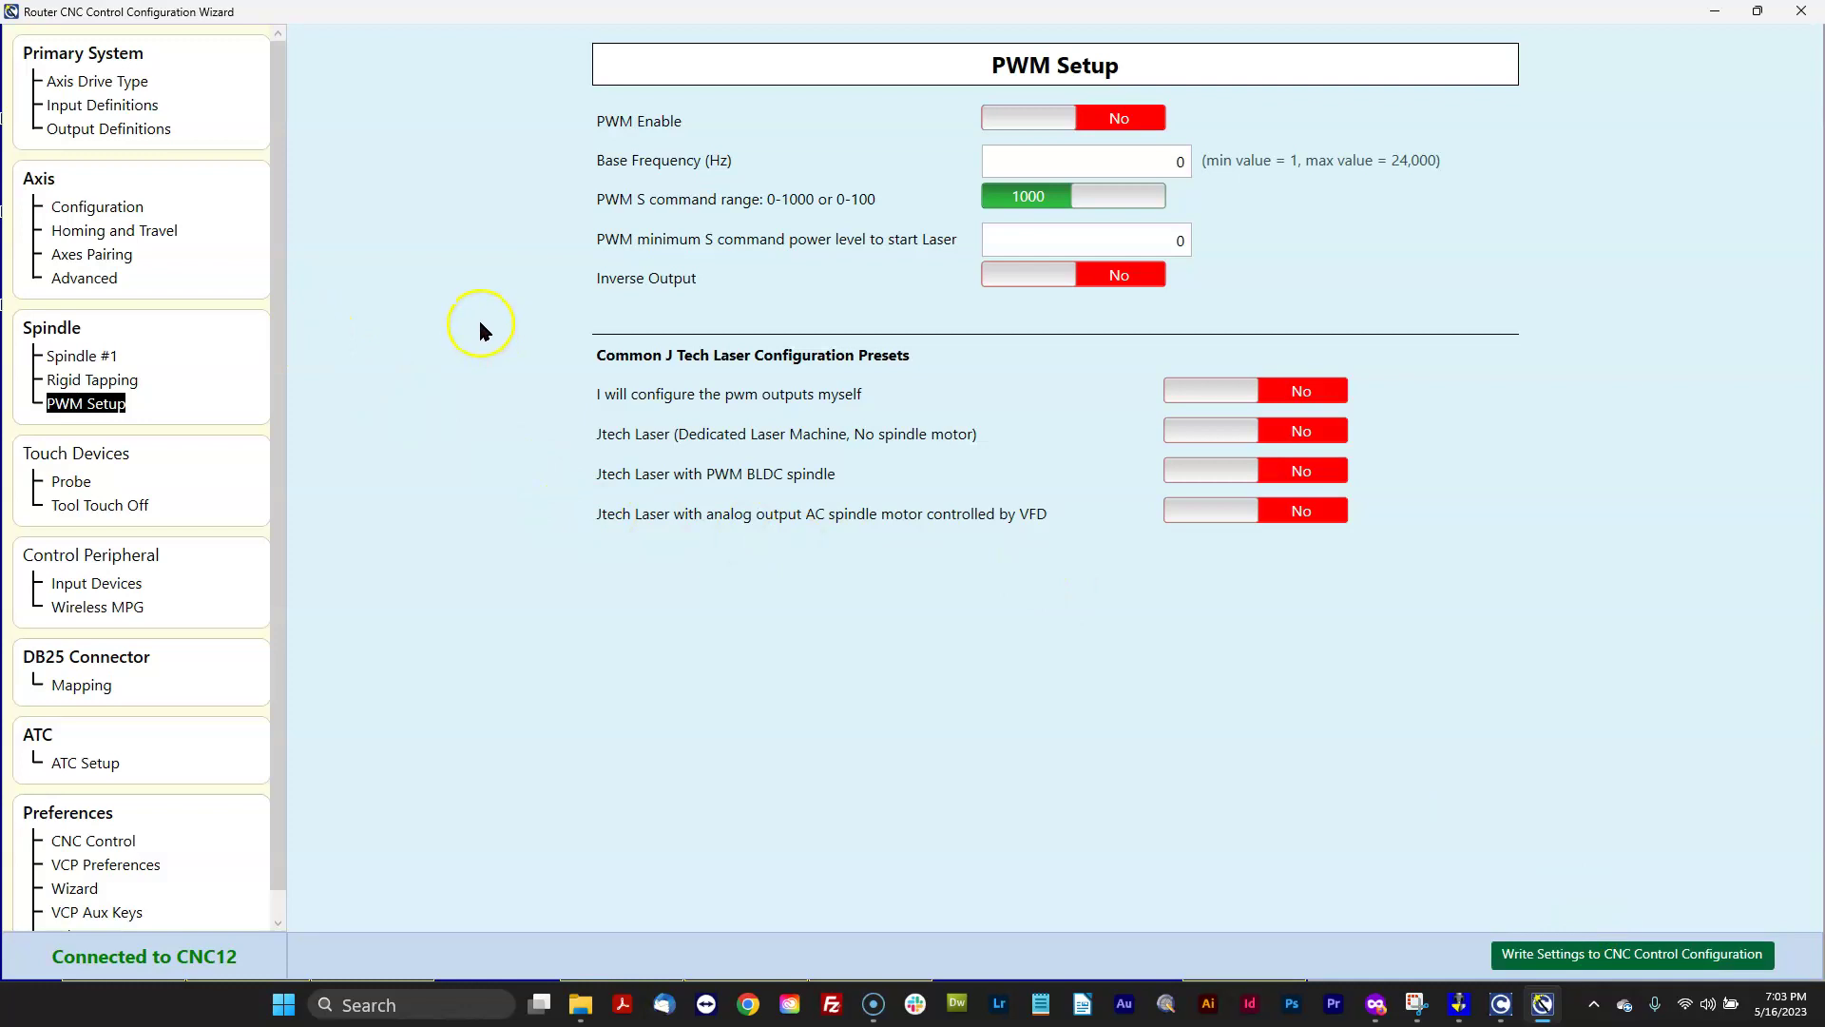
Step: Set the ATC type to RackMount in the ATC setup
{"action": "left_click", "coordinate": [83, 762]}
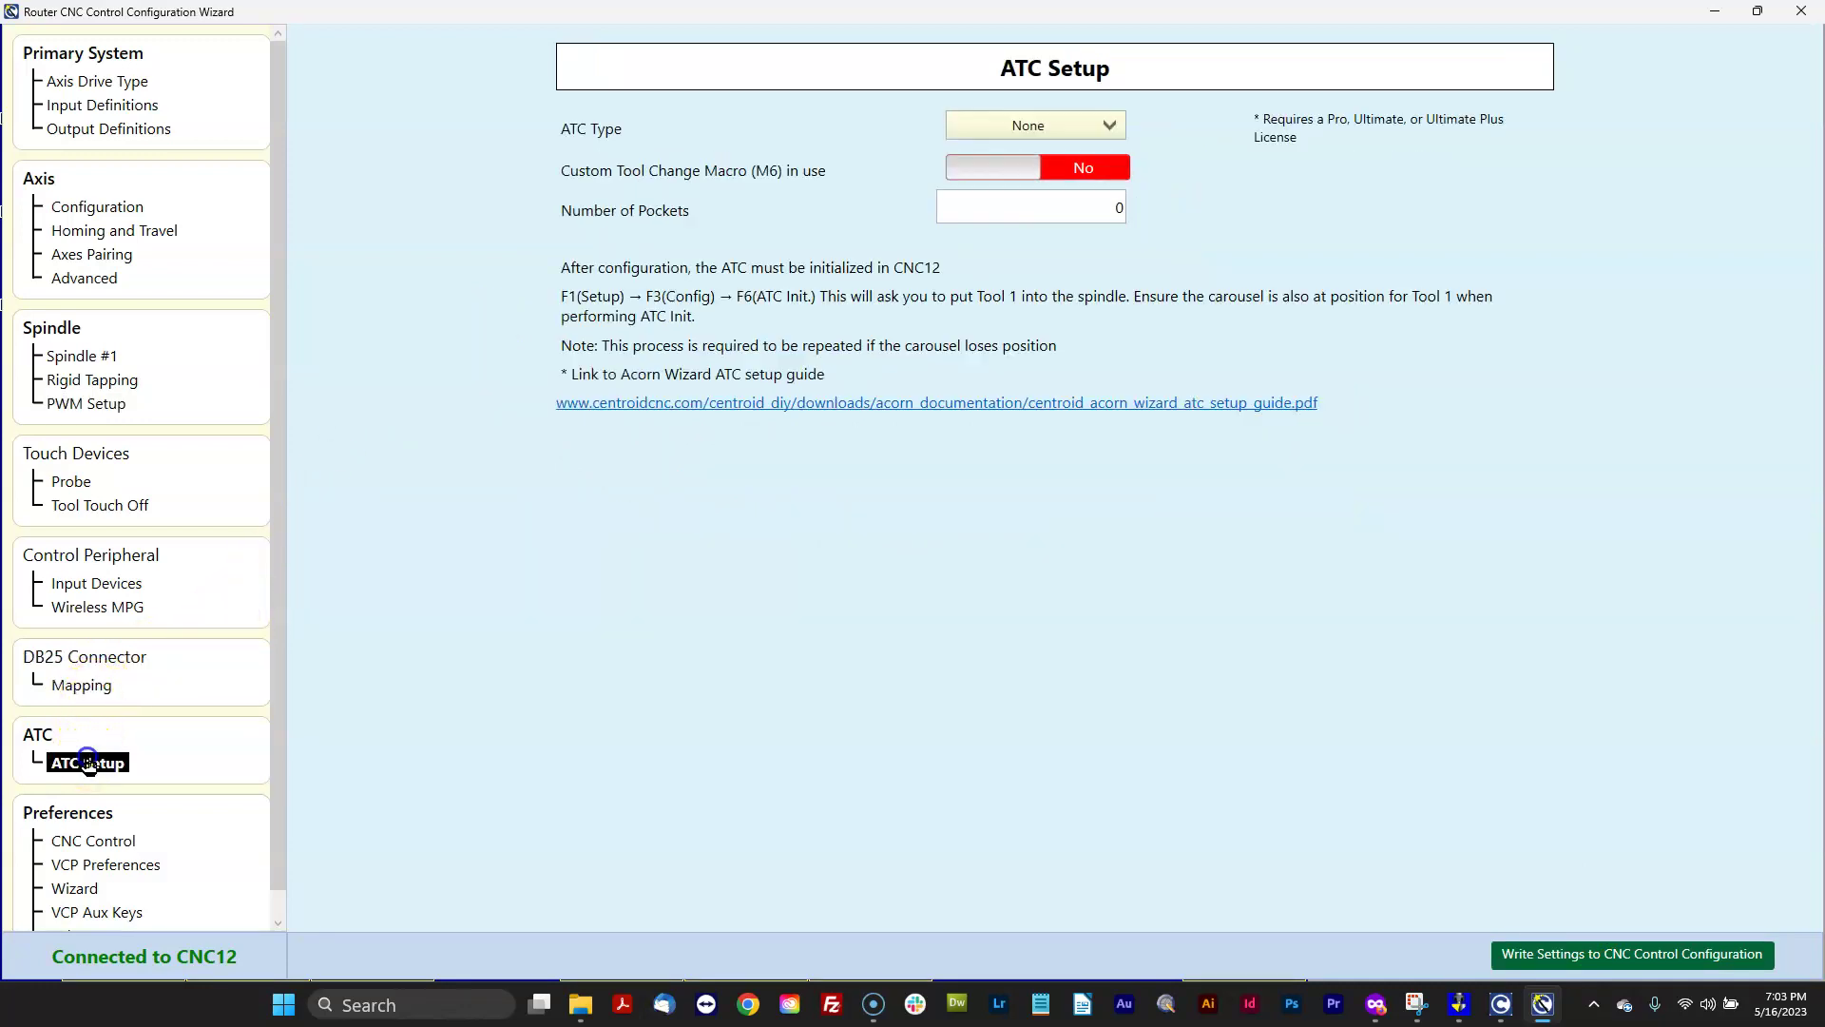
{"action": "left_click", "coordinate": [1025, 126]}
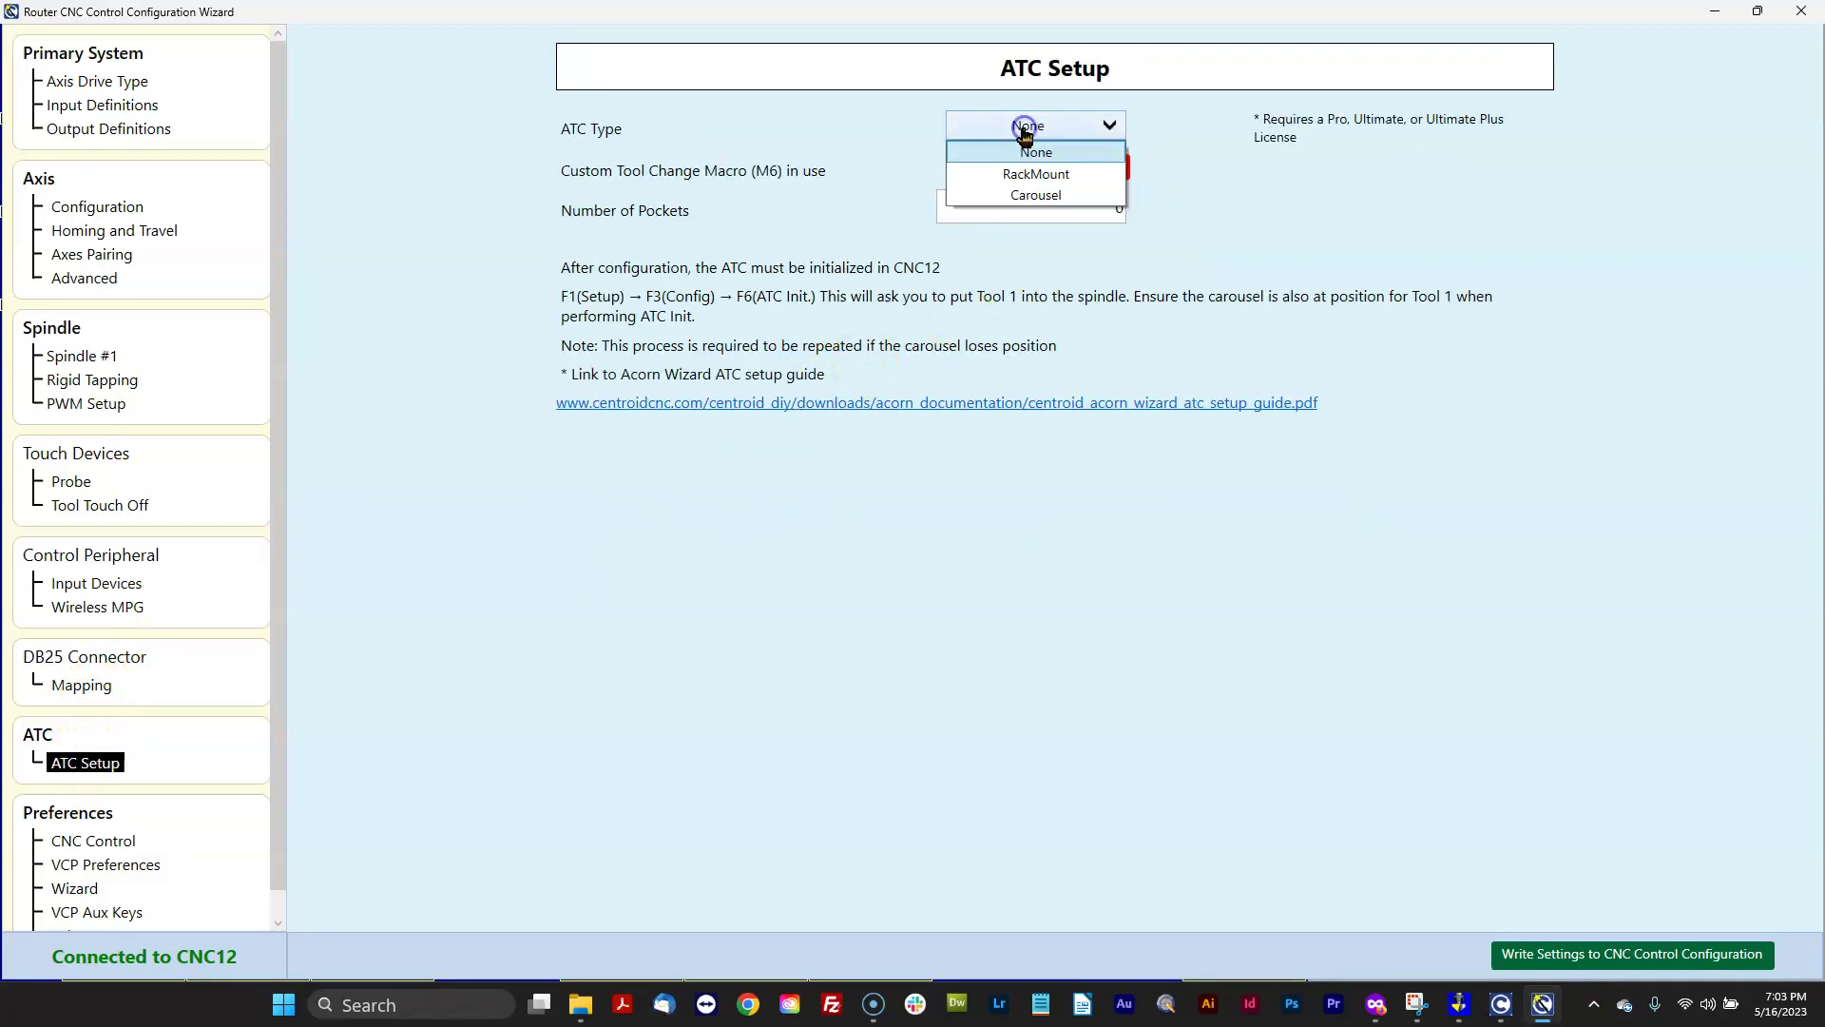
{"action": "left_click", "coordinate": [438, 159]}
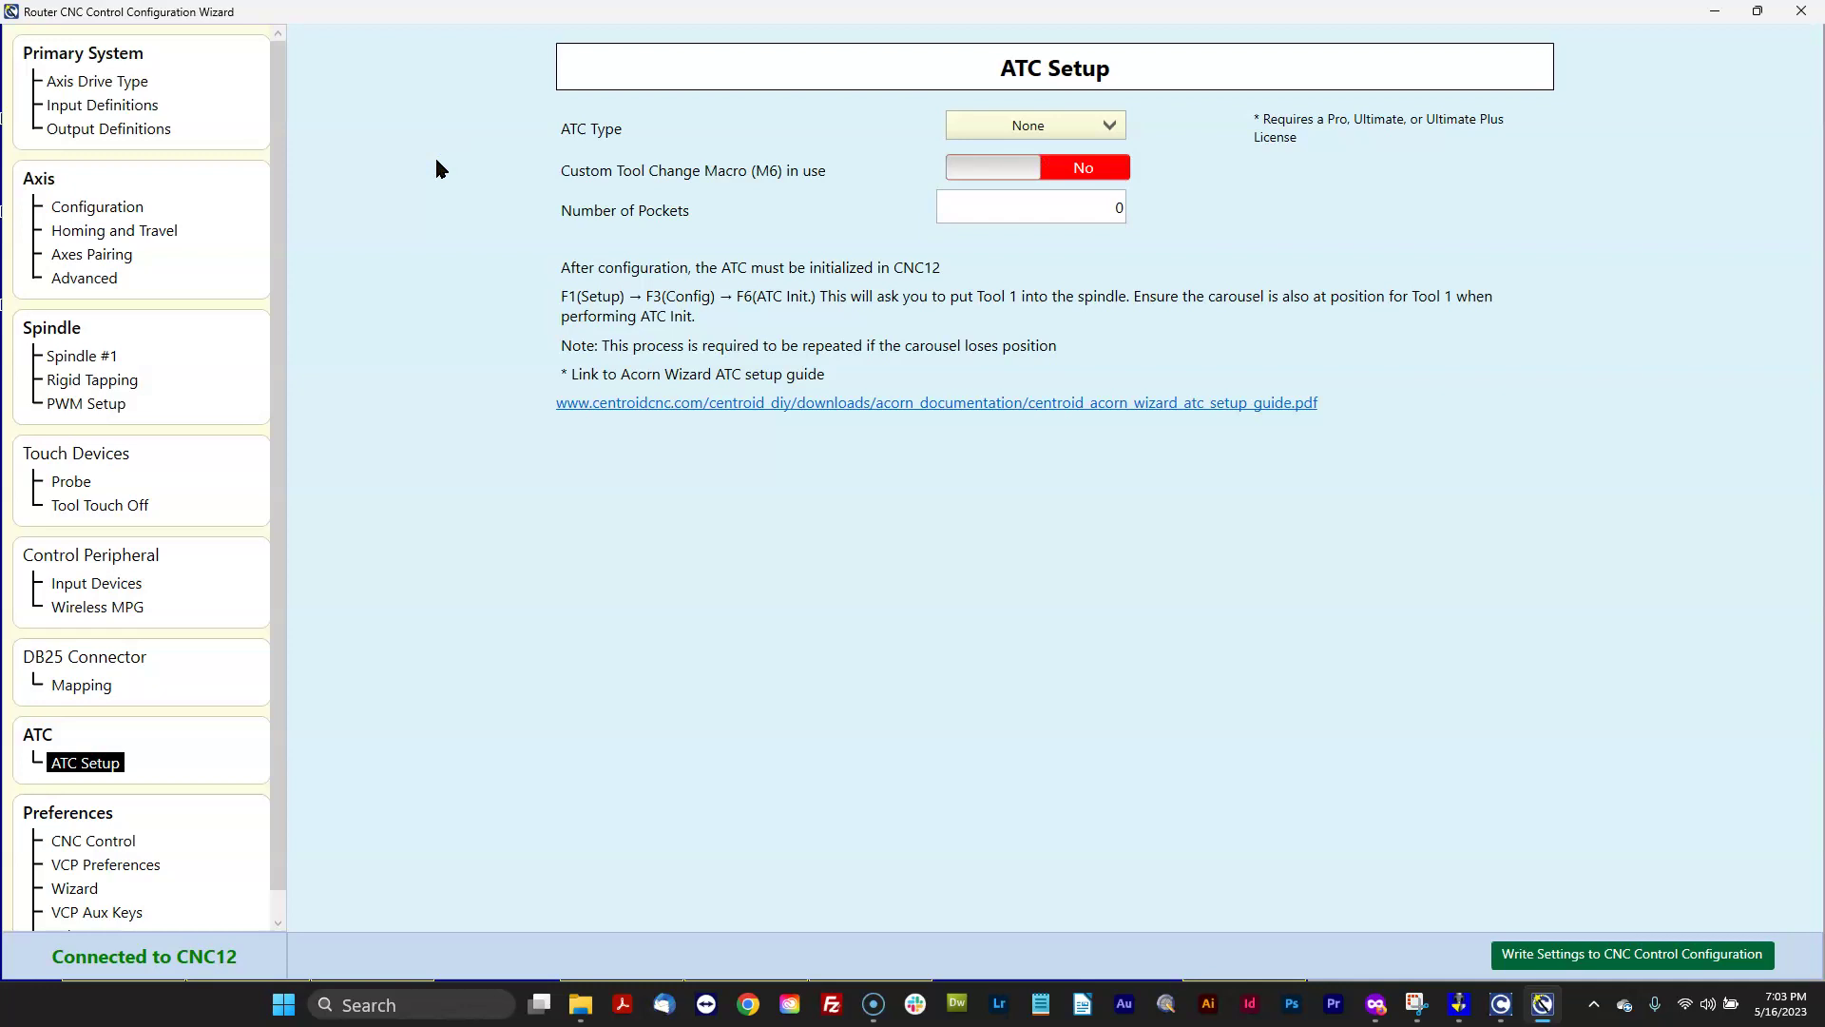
{"action": "left_click", "coordinate": [1041, 126]}
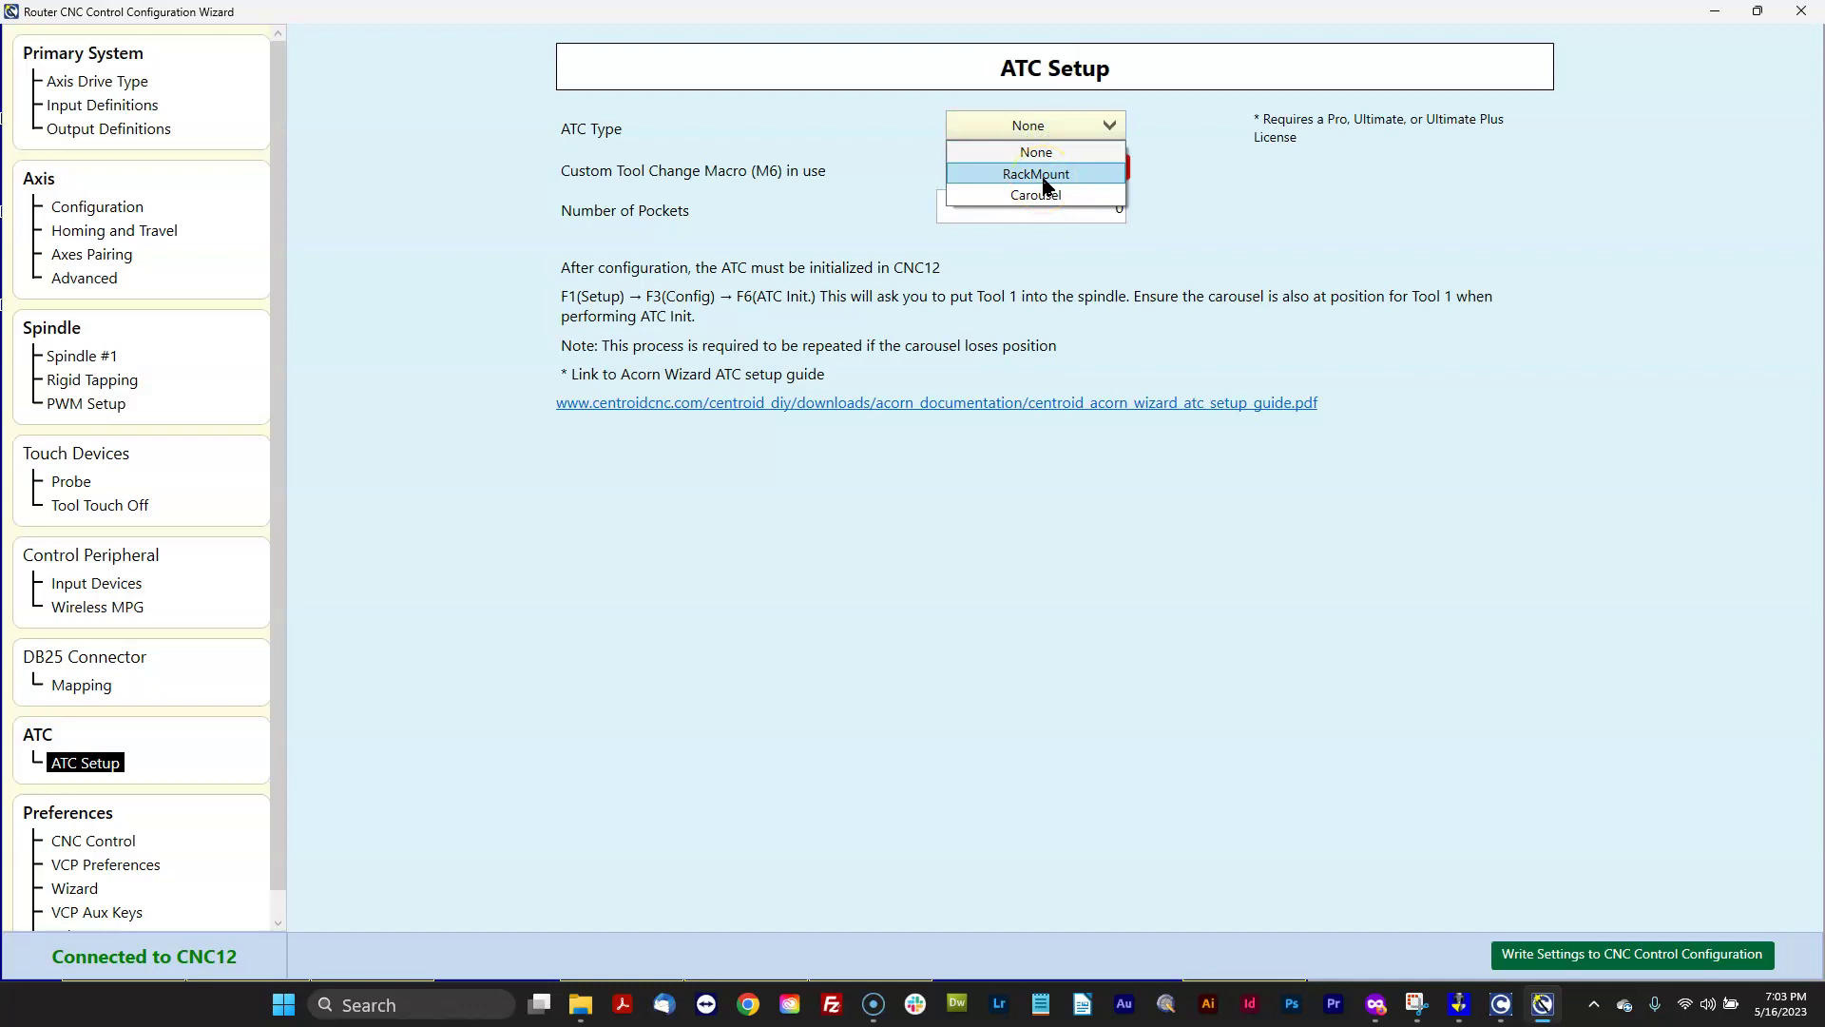
{"action": "left_click", "coordinate": [1038, 174]}
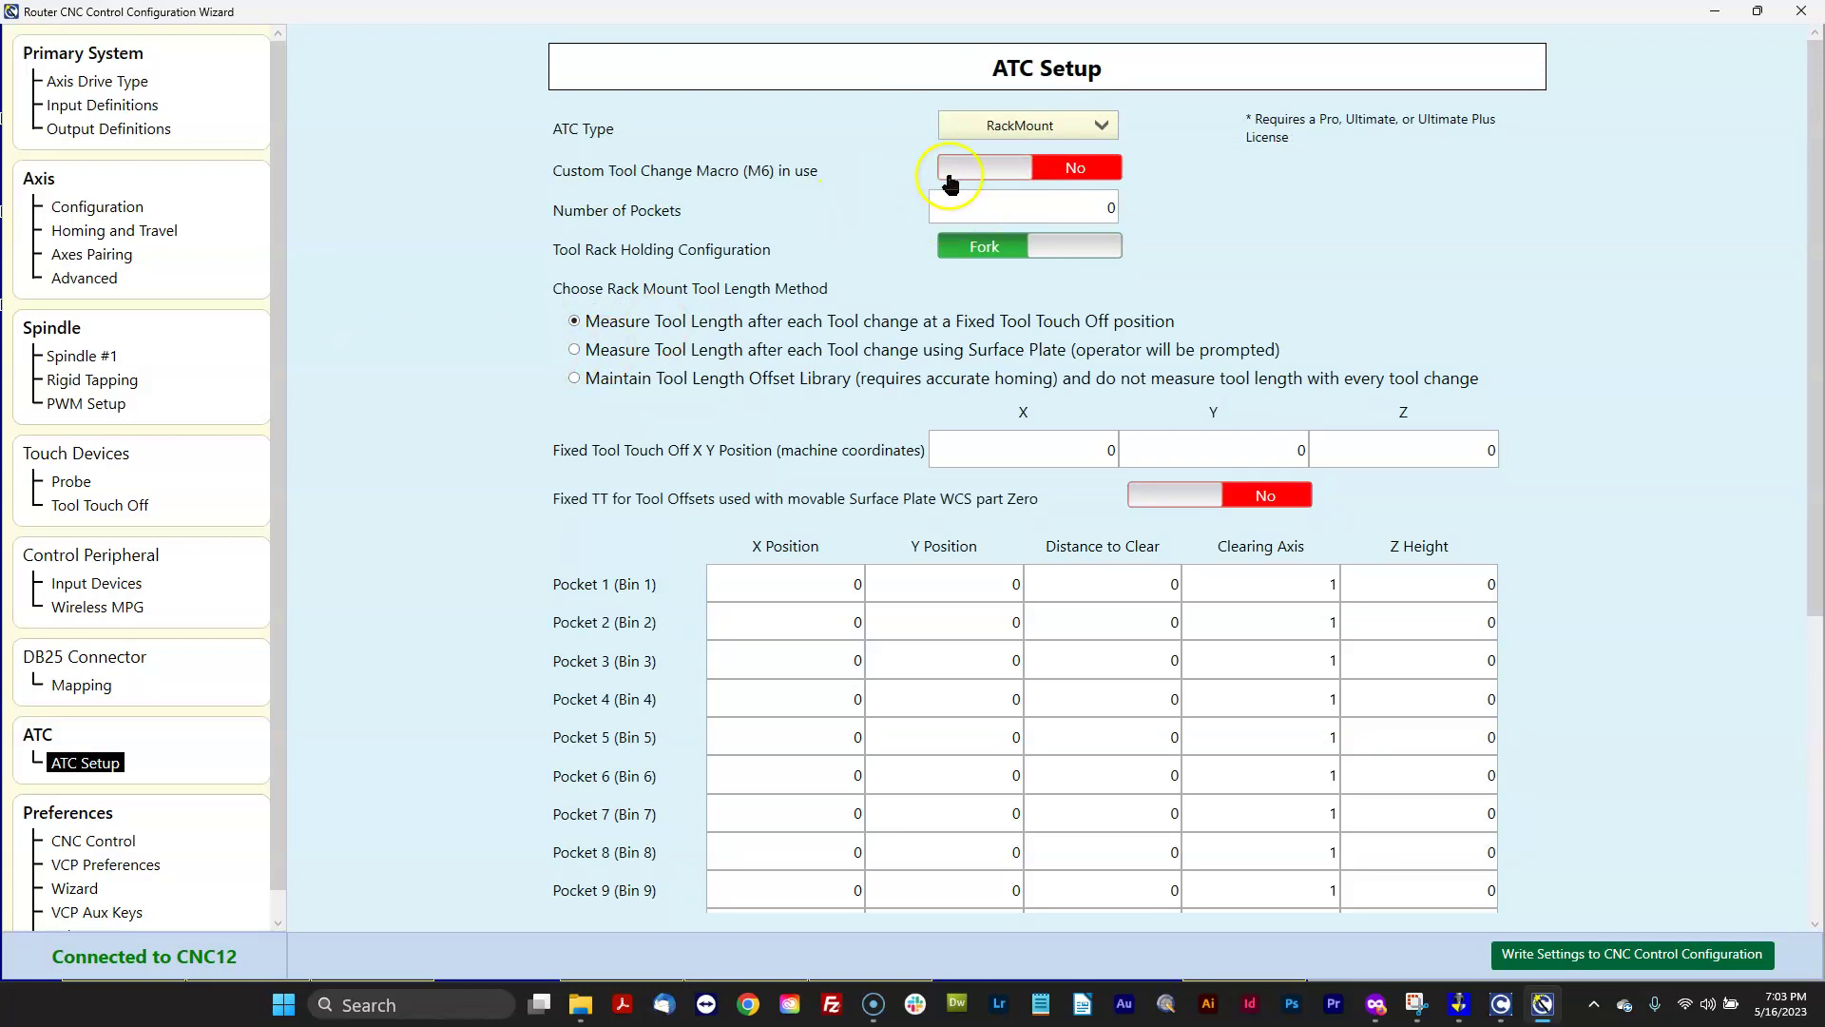
{"action": "left_click", "coordinate": [995, 133]}
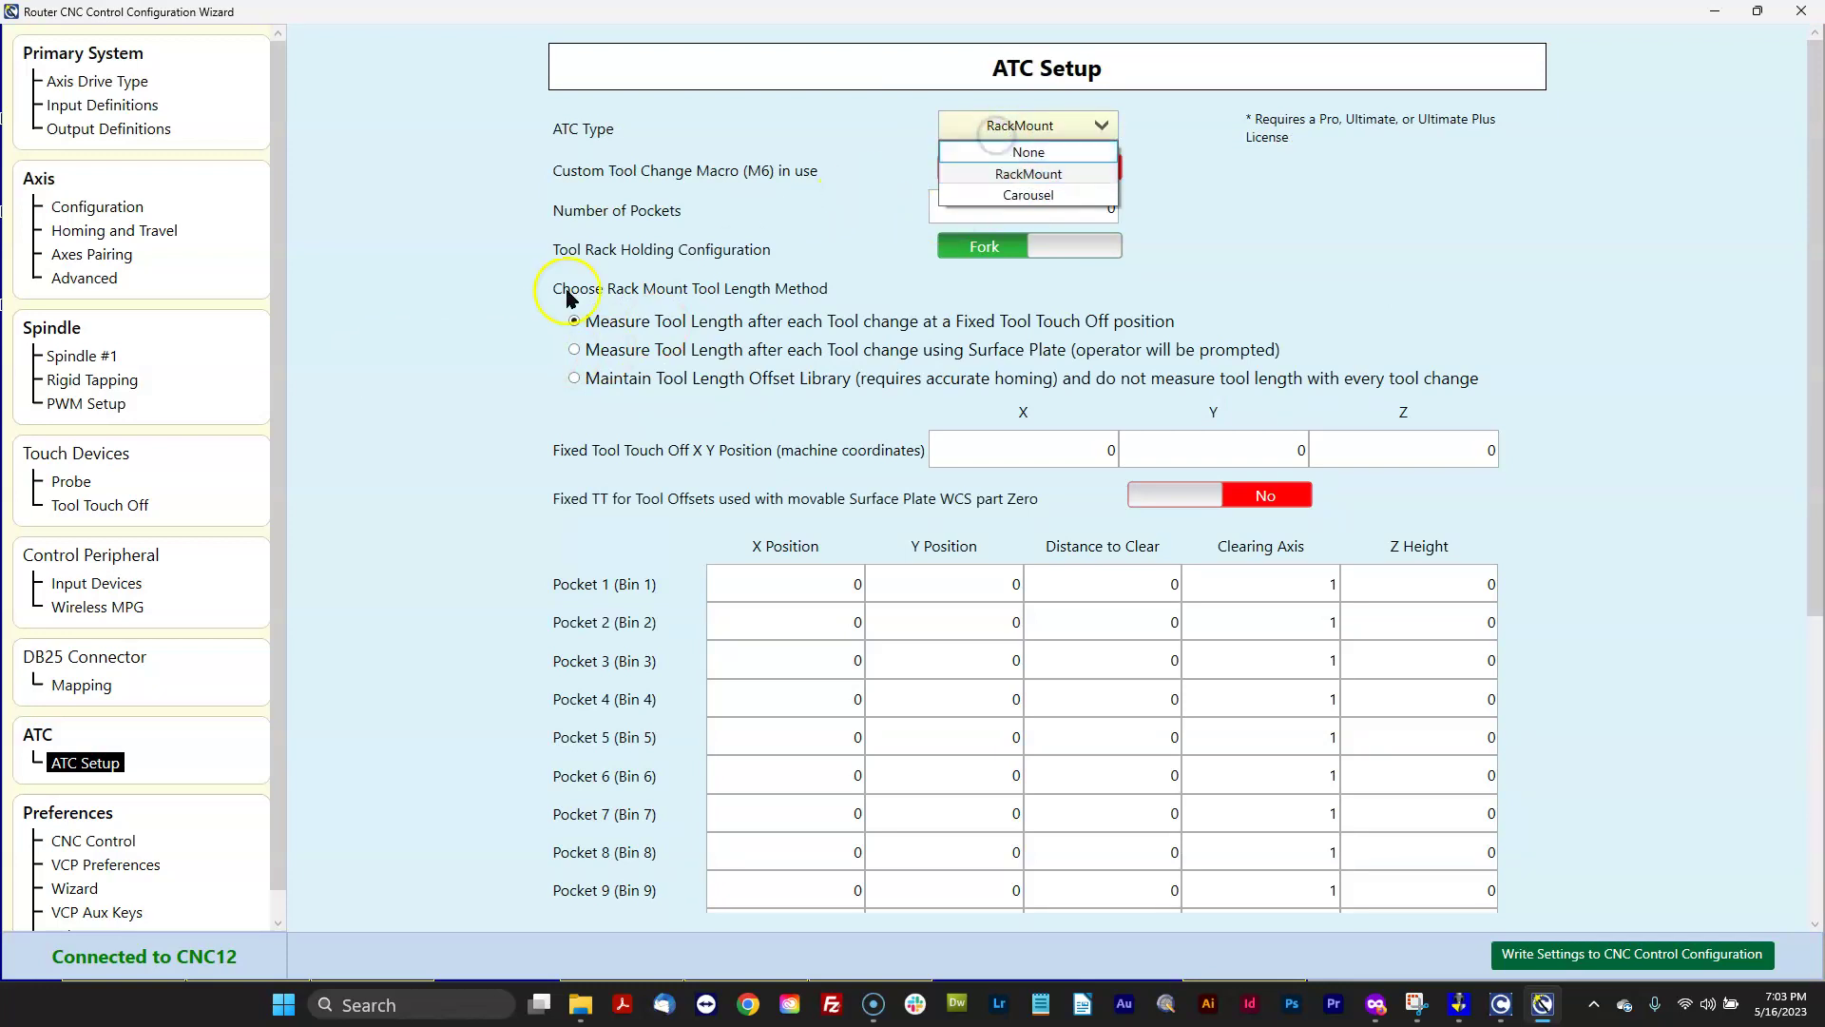
{"action": "left_click", "coordinate": [407, 454]}
Step: Open the CNC control preferences, write the wizard settings to the CNC control configuration, and acknowledge the Acorn power-cycle request
{"action": "scroll", "coordinate": [224, 760], "scroll_direction": "down", "scroll_amount": 1}
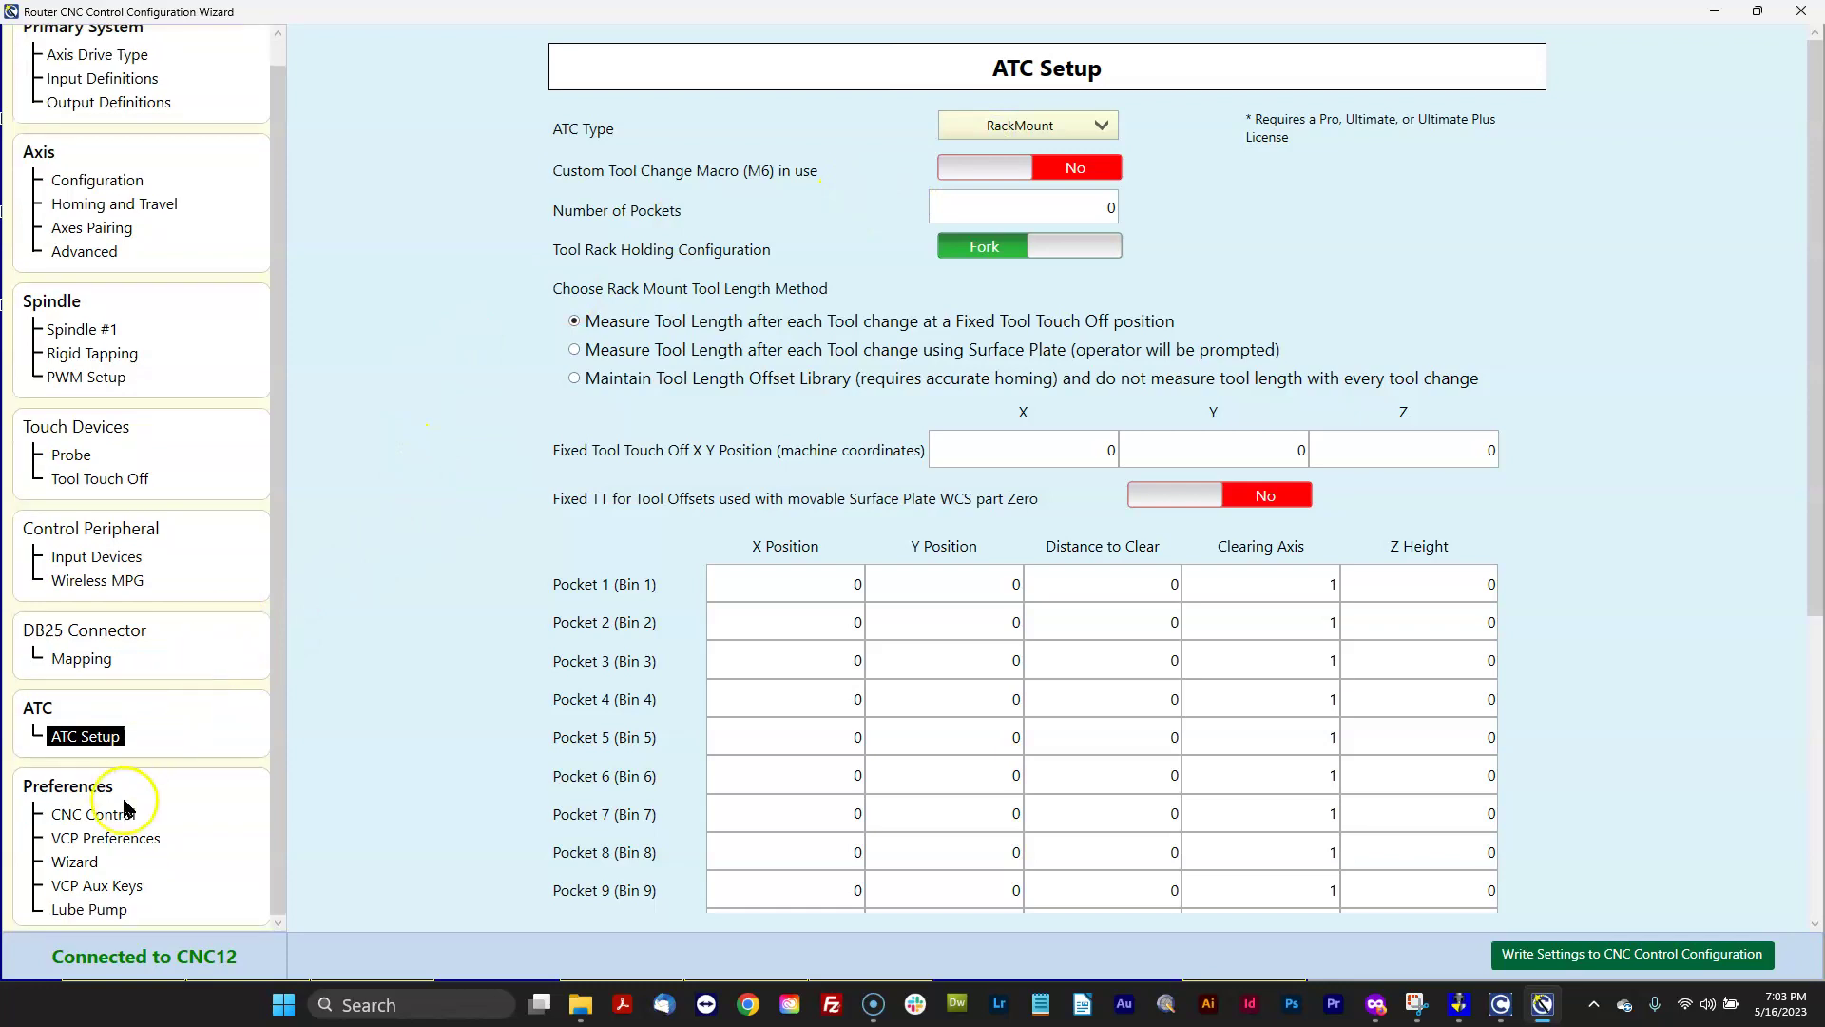
{"action": "left_click", "coordinate": [93, 813]}
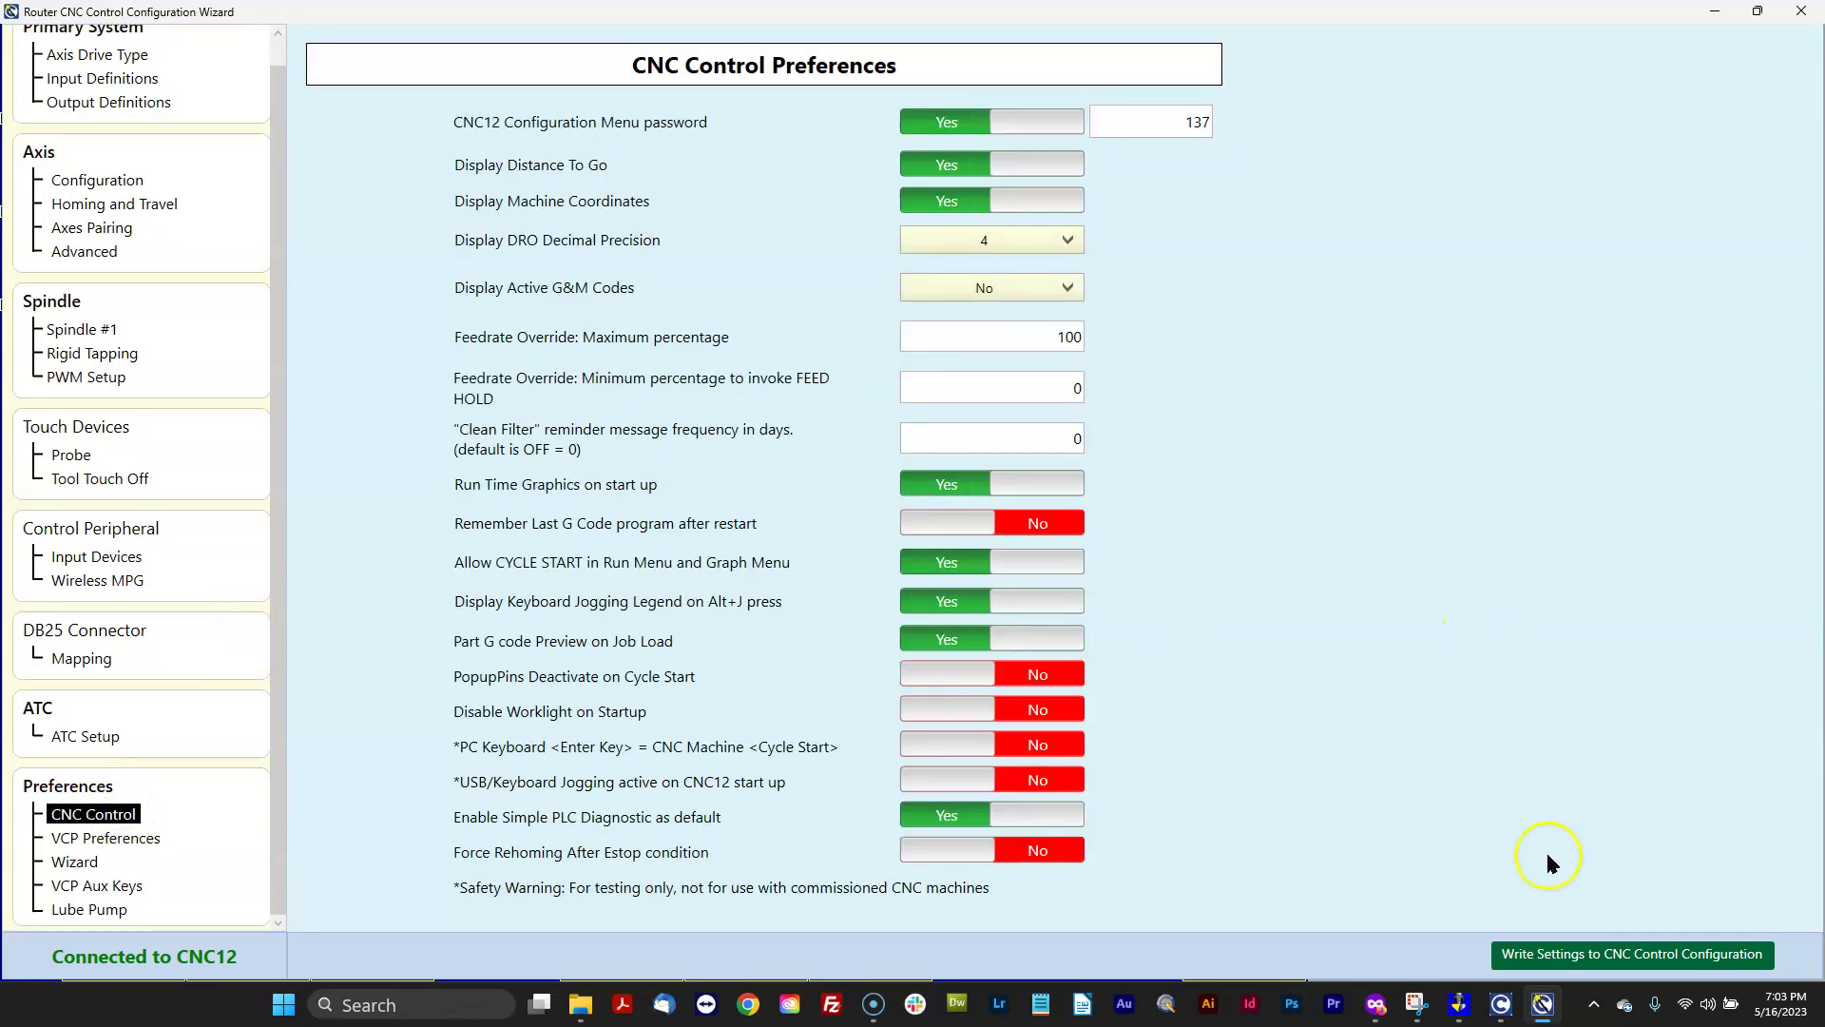
{"action": "left_click", "coordinate": [1636, 953]}
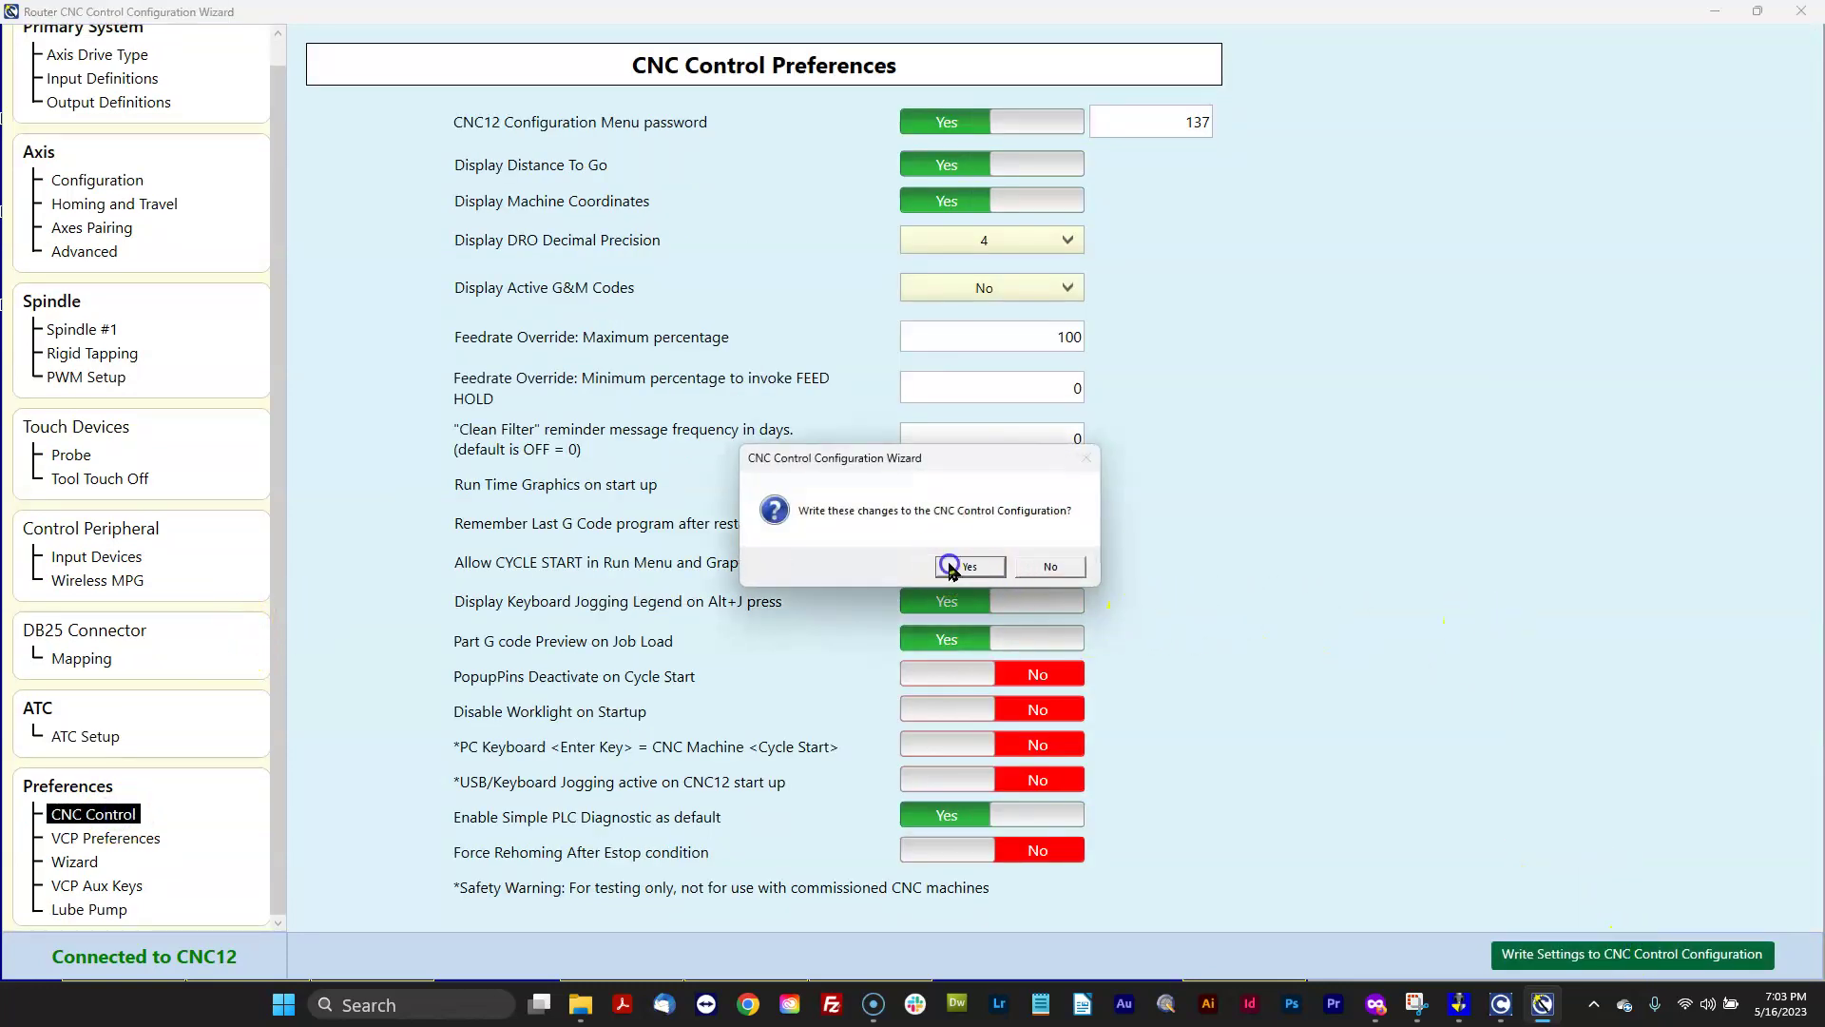
{"action": "left_click", "coordinate": [971, 582]}
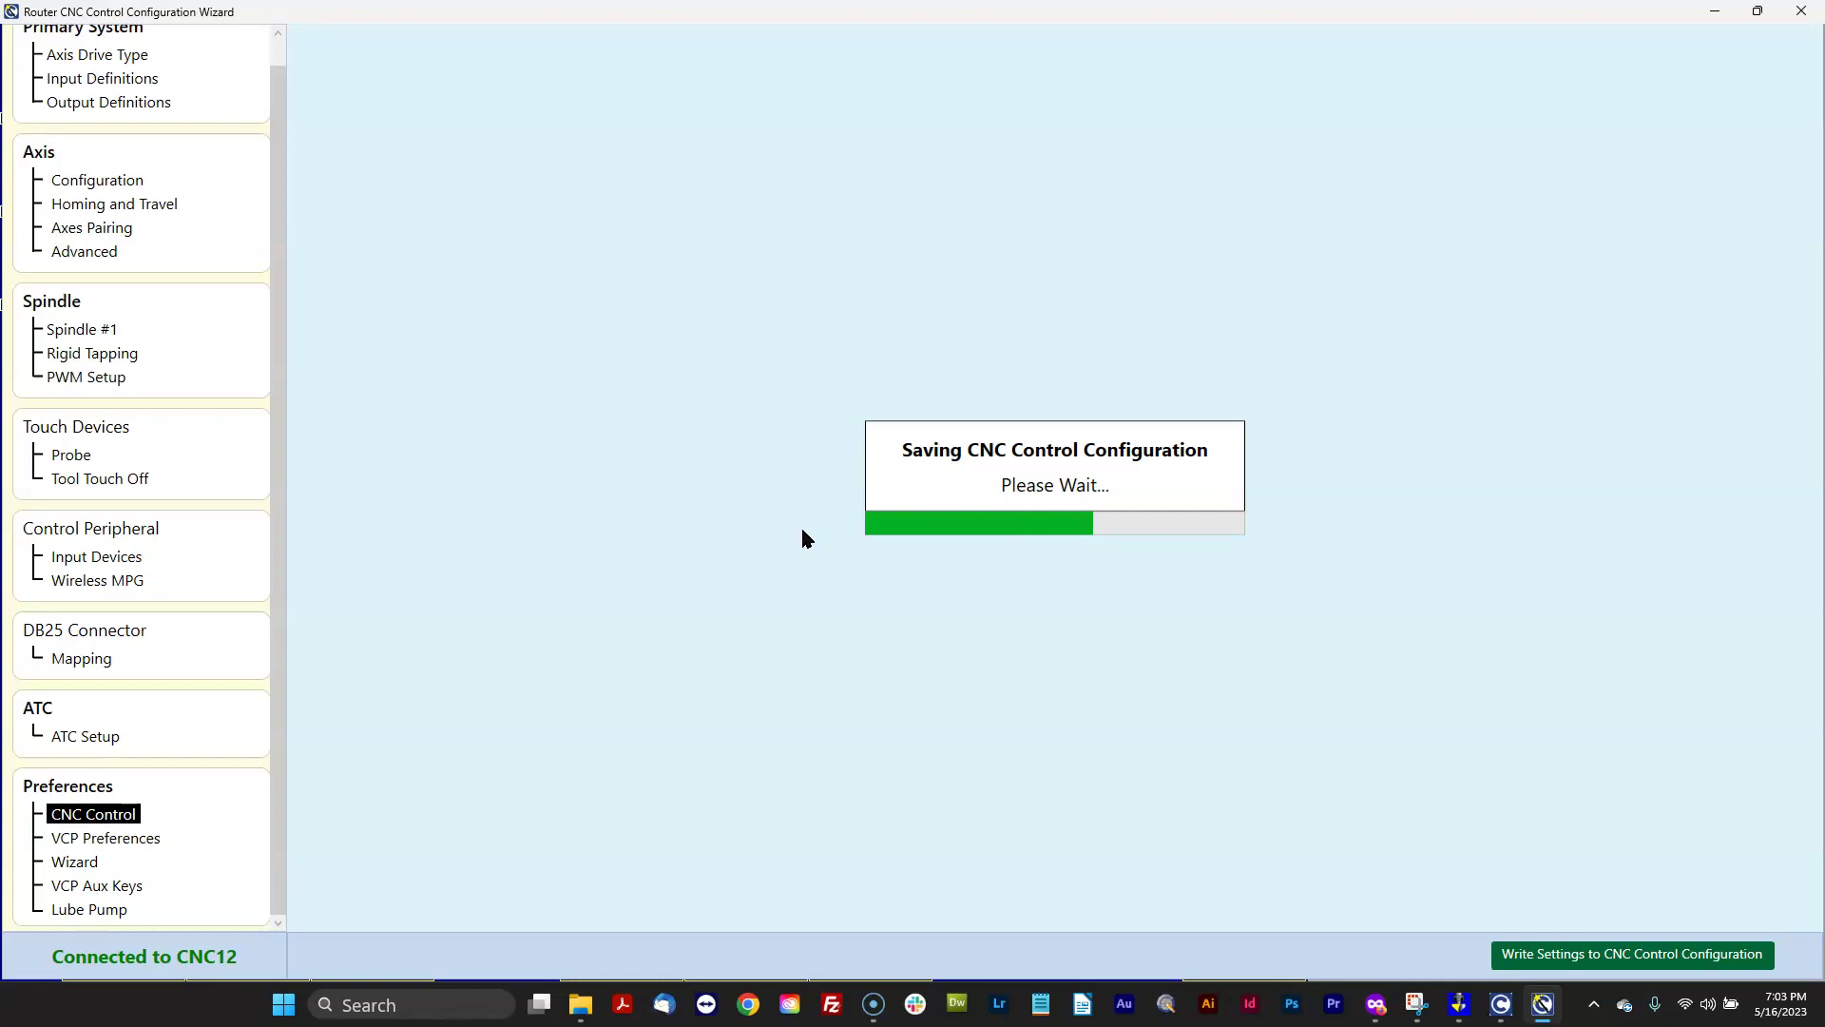
{"action": "left_click", "coordinate": [1084, 574]}
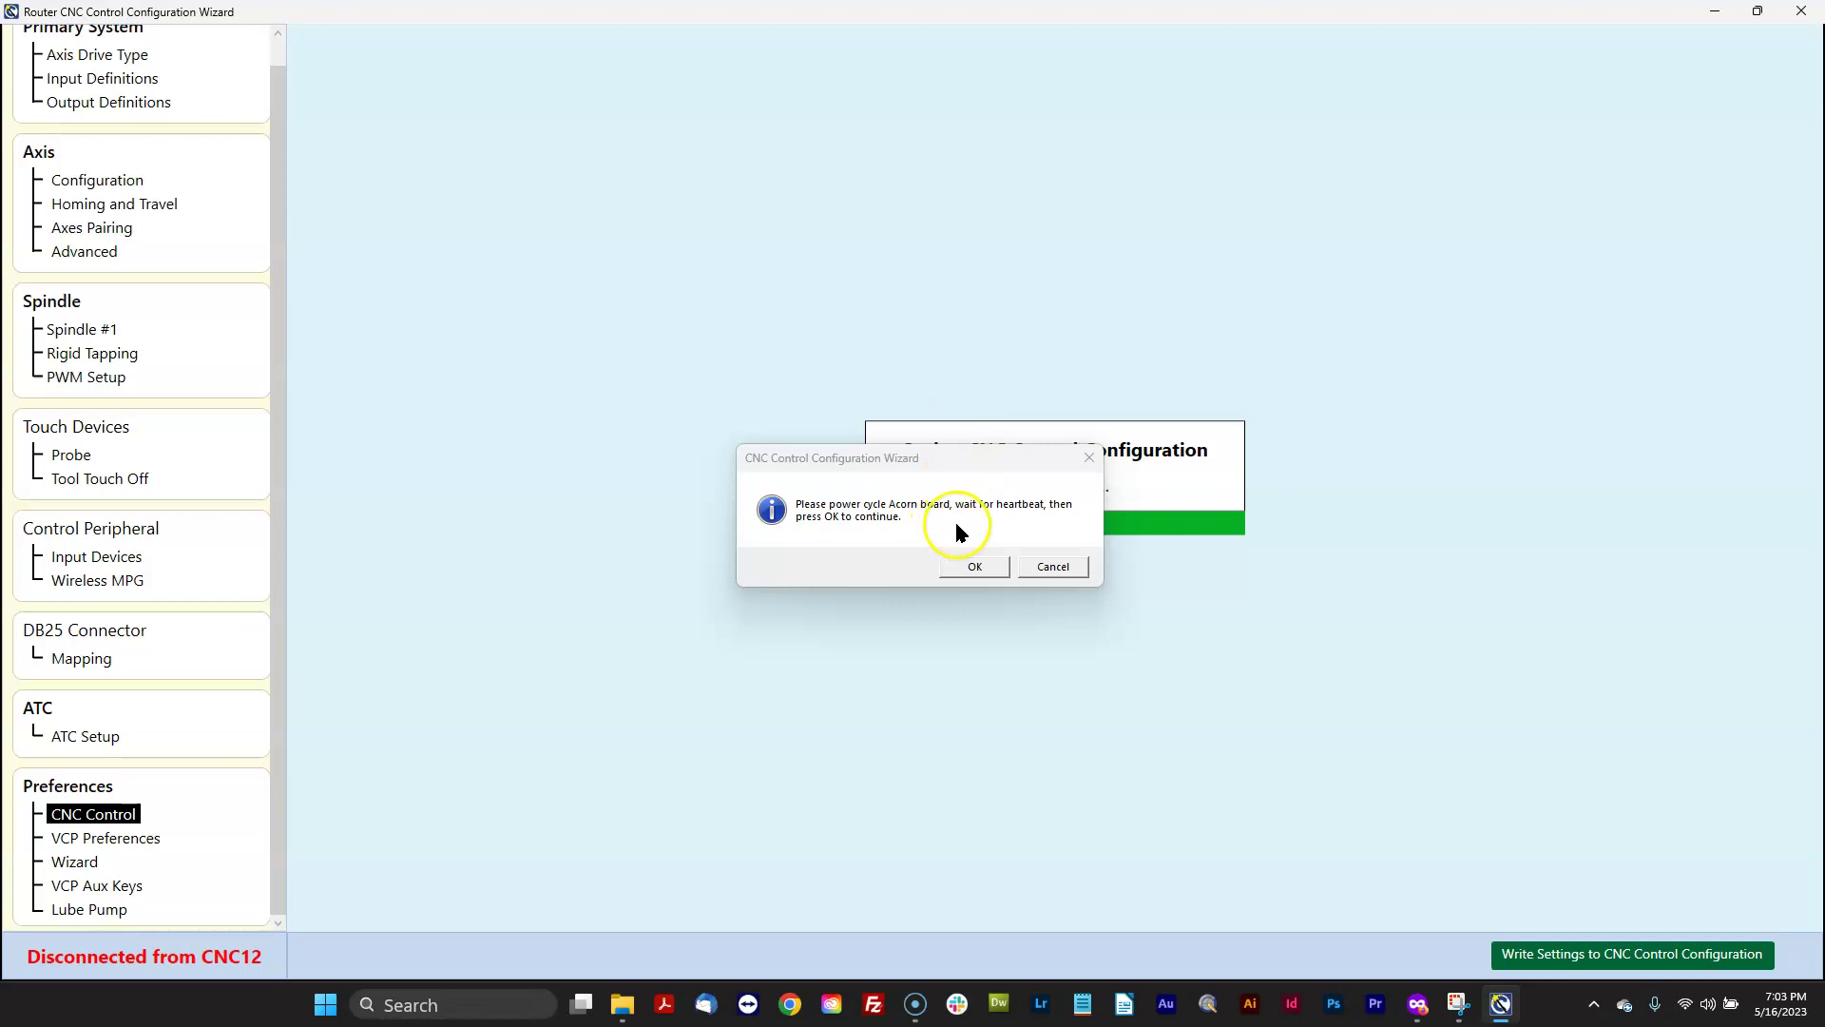
{"action": "left_click", "coordinate": [982, 556]}
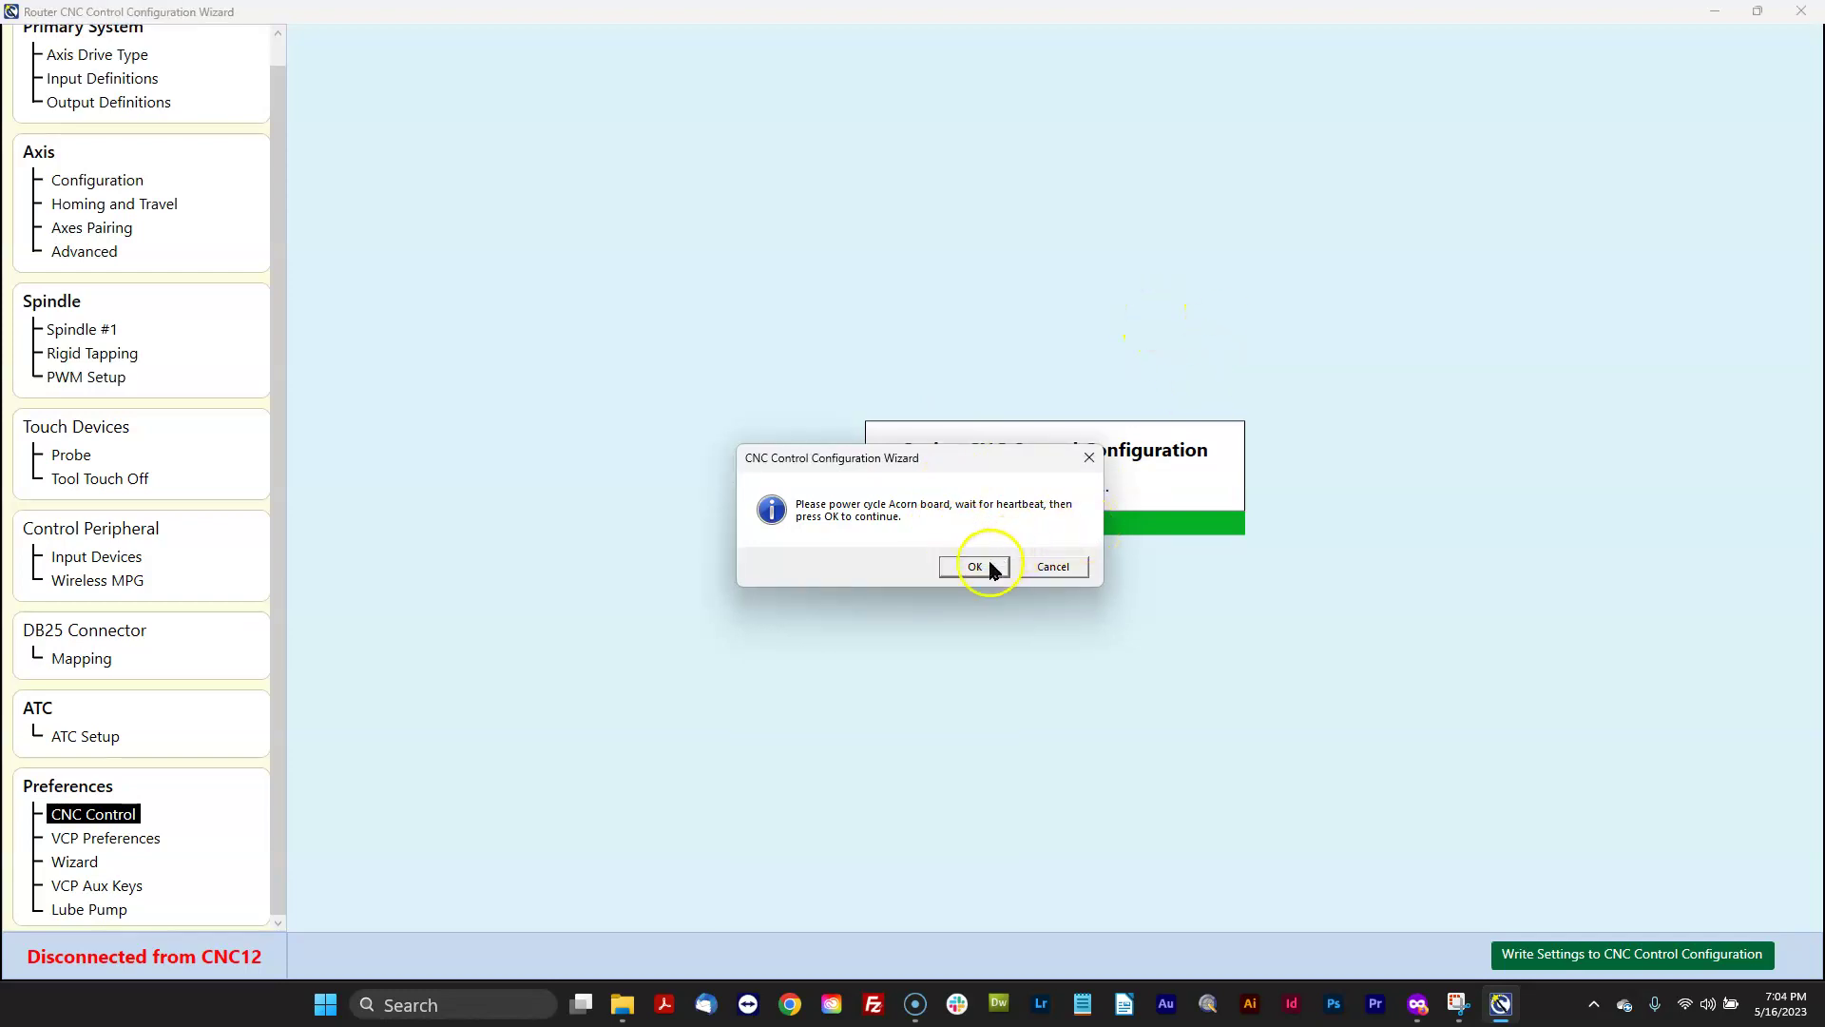
{"action": "left_click", "coordinate": [975, 567]}
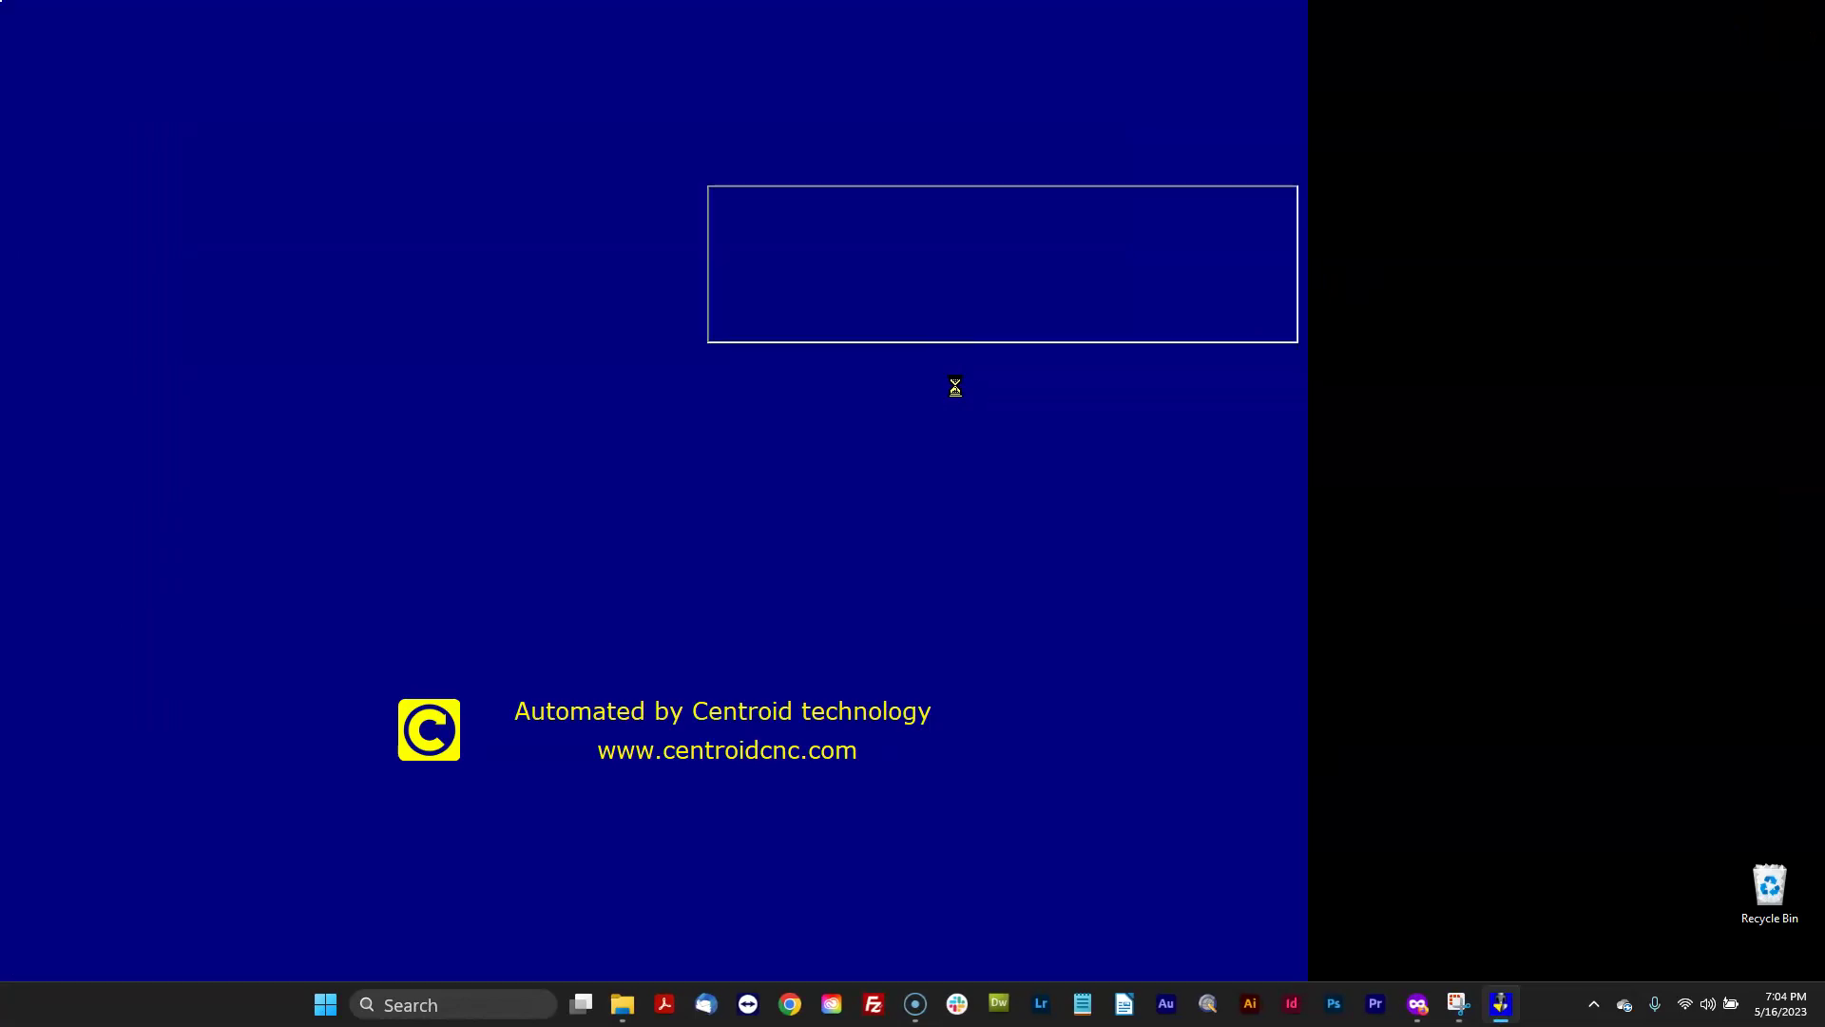
{"action": "left_click", "coordinate": [1053, 461]}
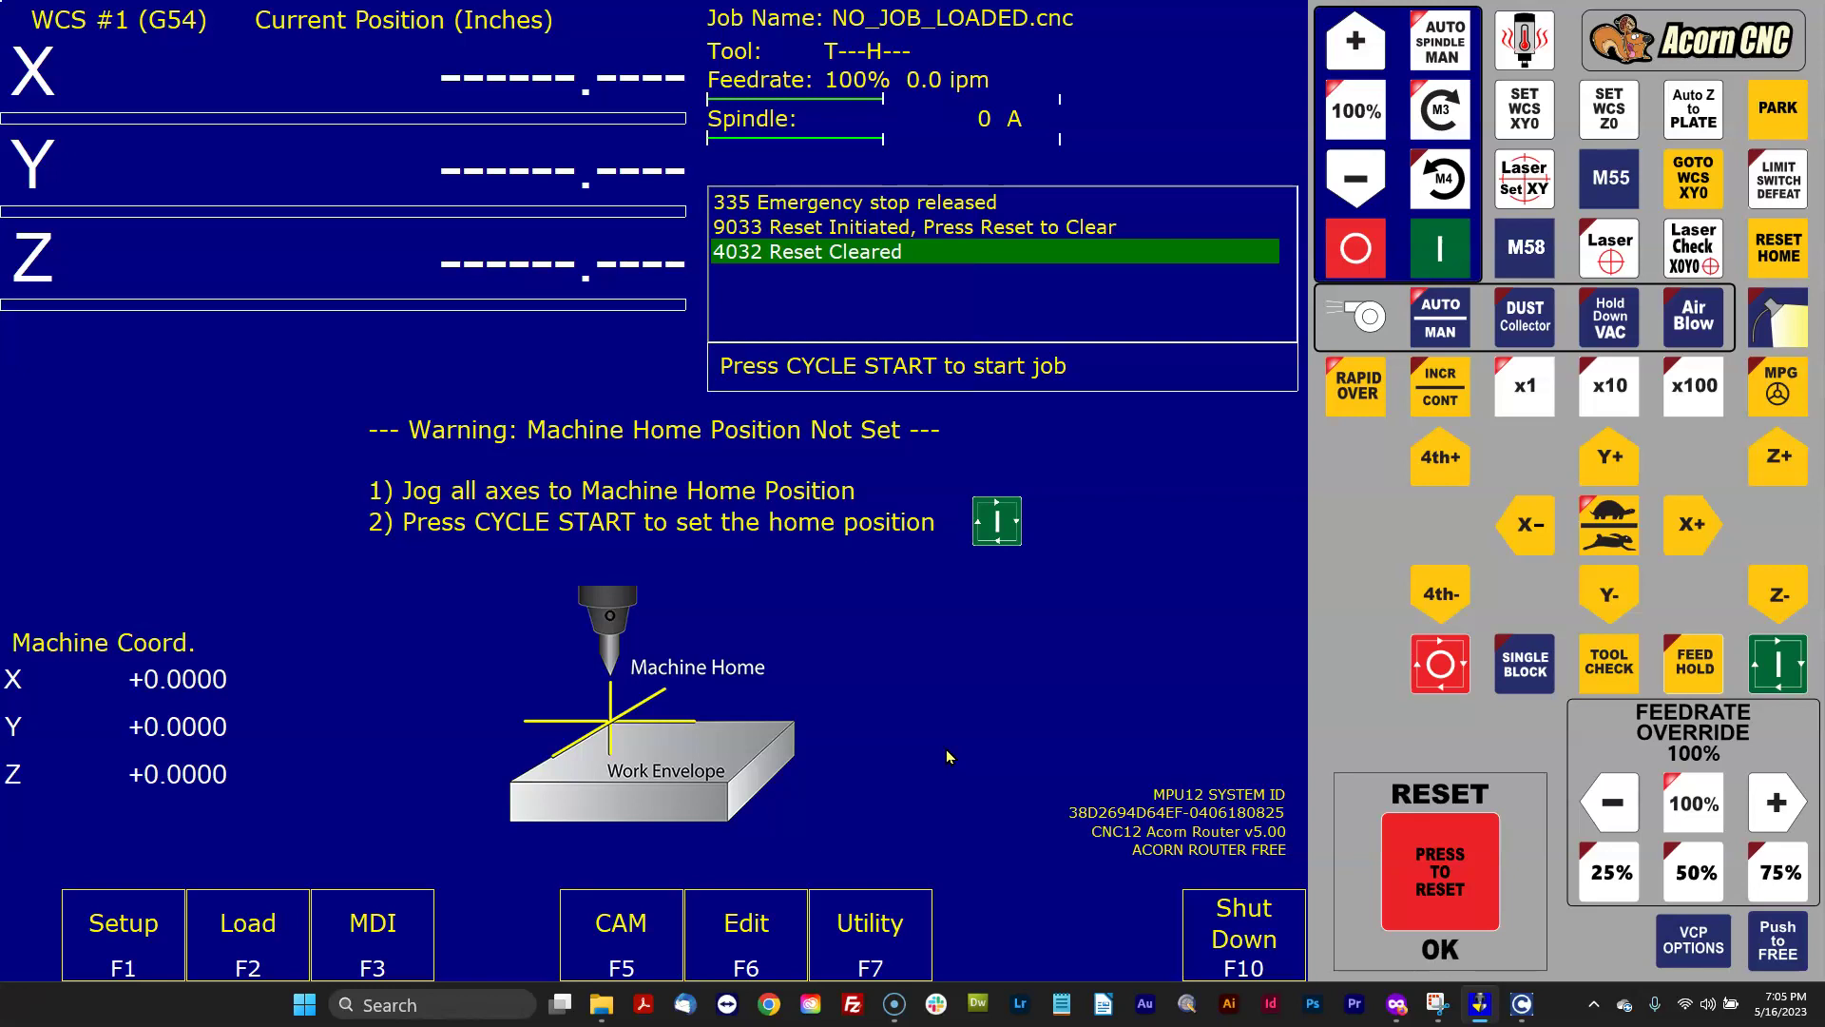
Step: Exit CNC12 and switch to the File Explorer window showing the C: drive
{"action": "left_click", "coordinate": [1260, 942]}
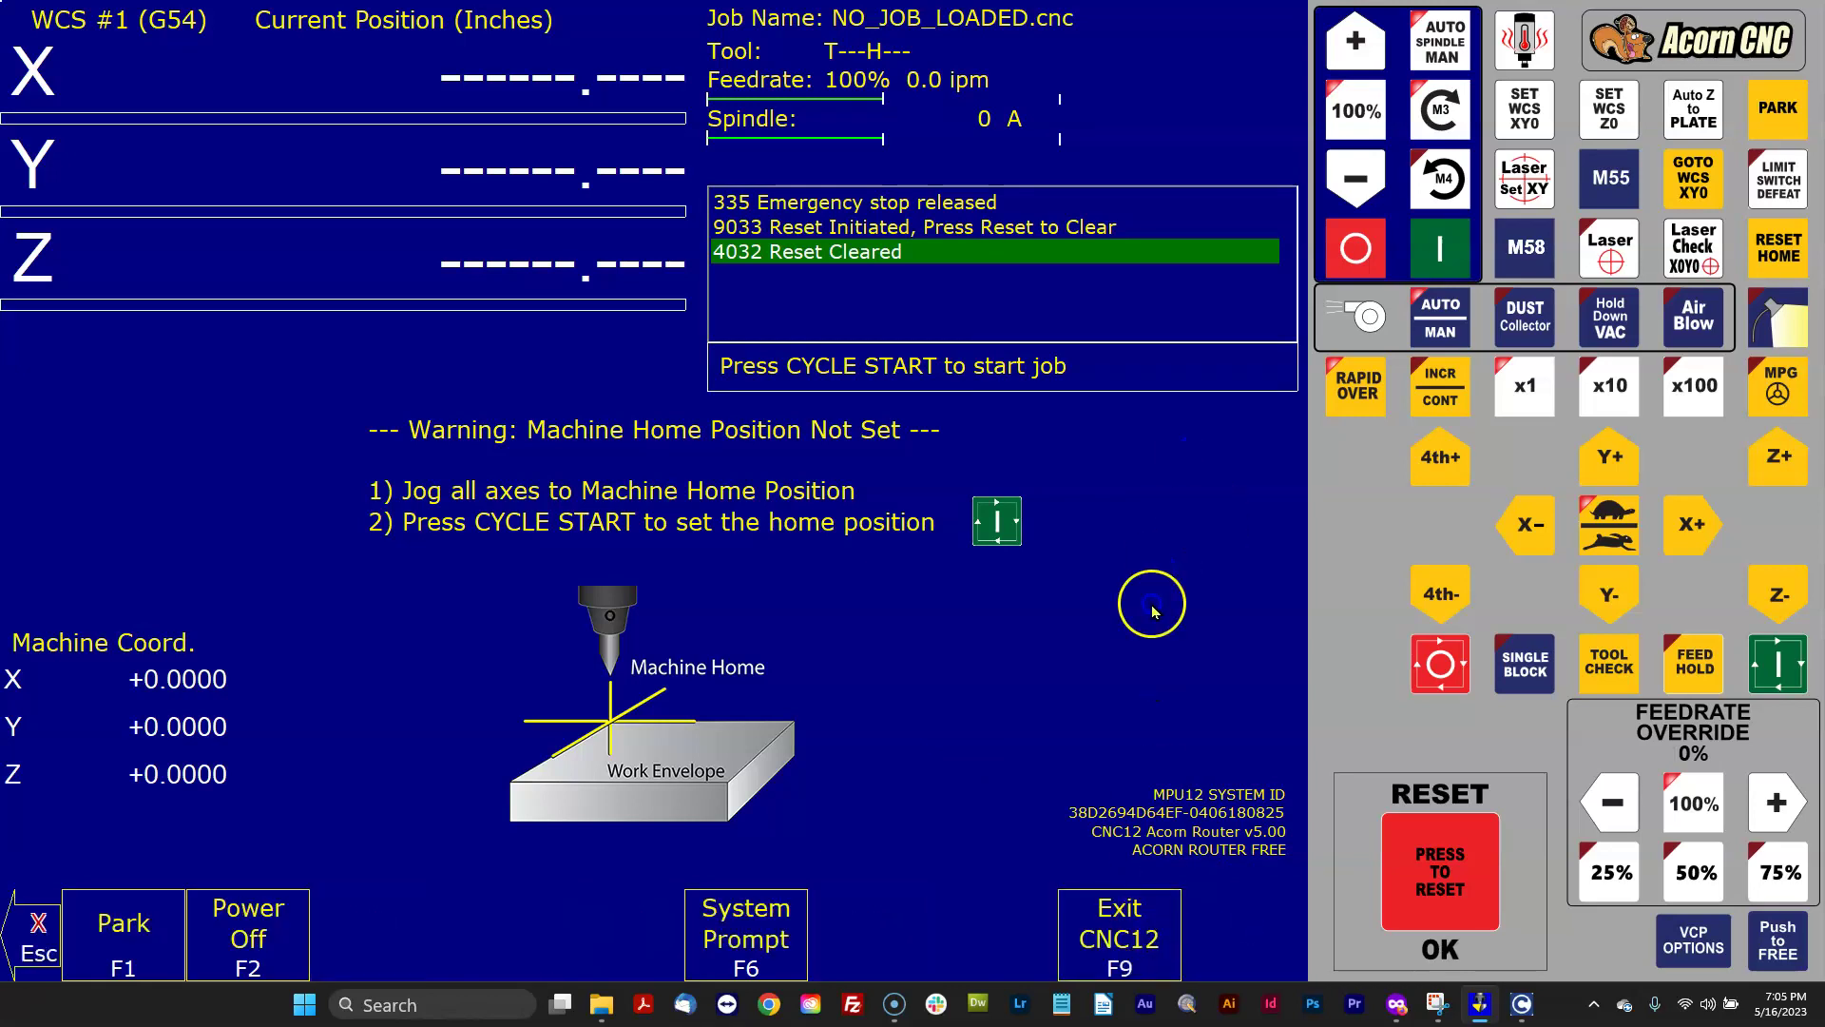
{"action": "key", "text": "F9"}
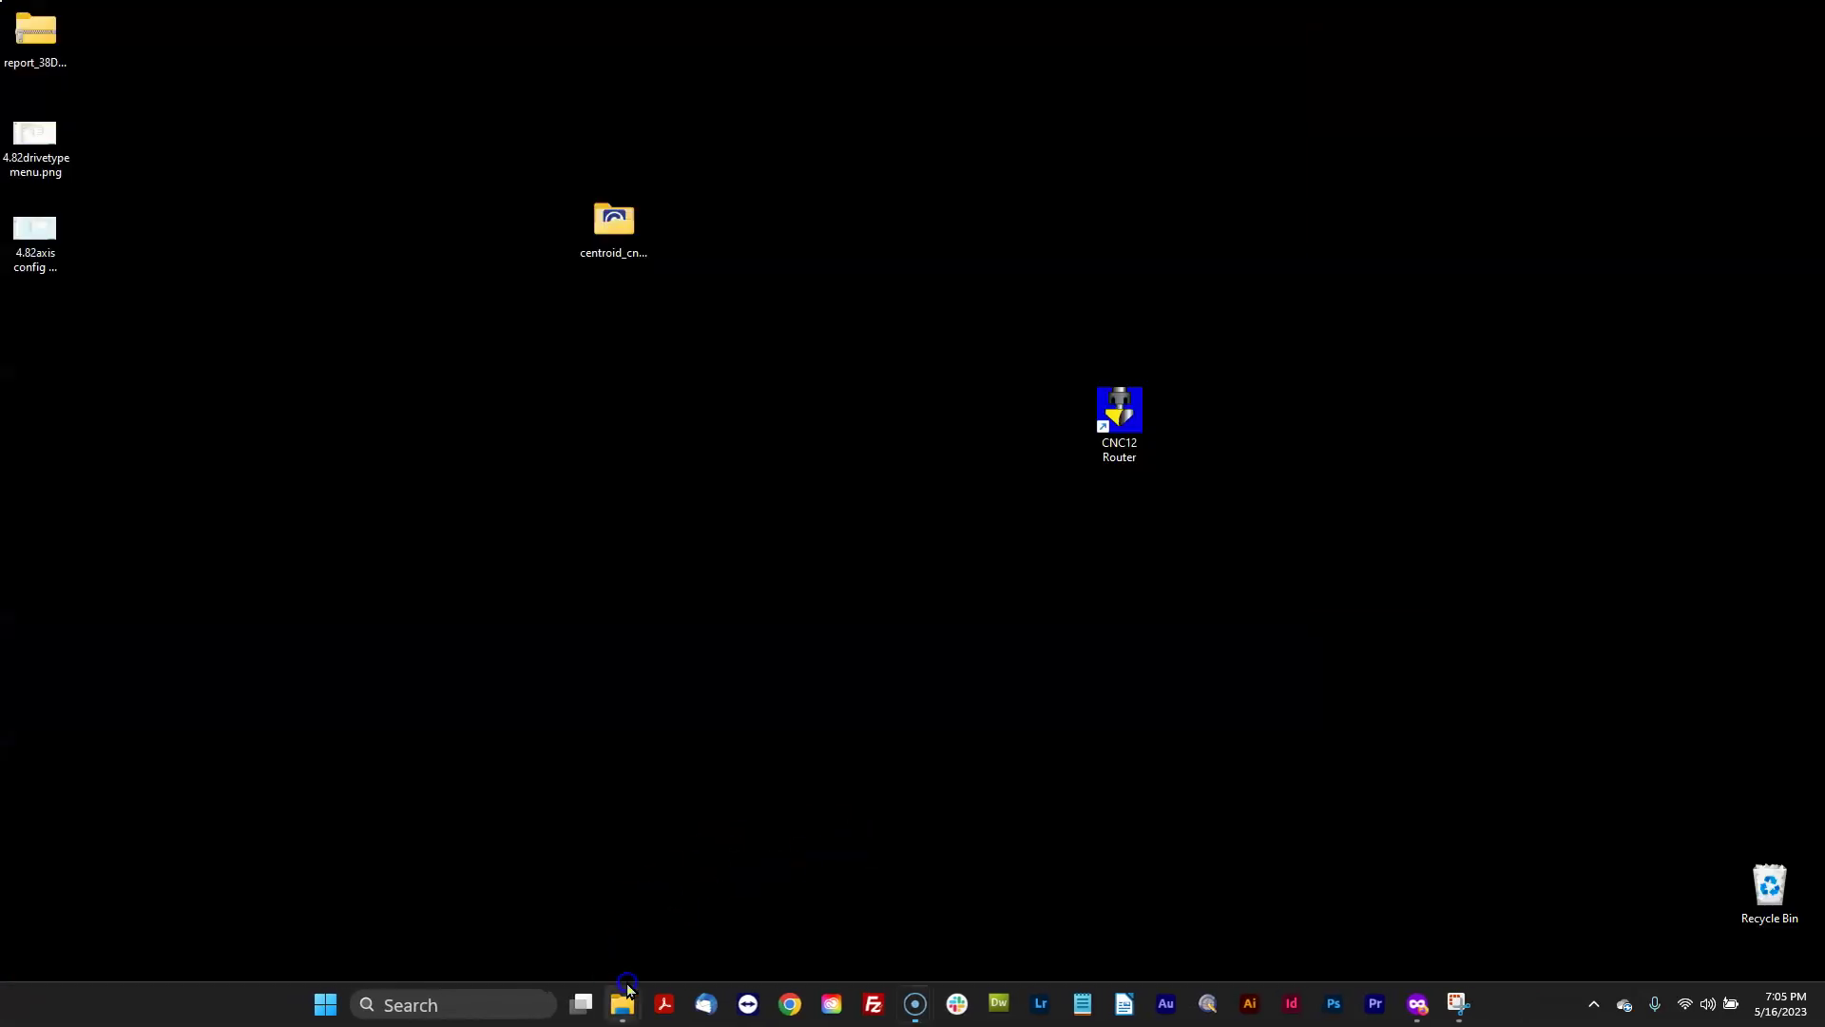
{"action": "left_click", "coordinate": [628, 994]}
{"action": "left_click", "coordinate": [693, 937]}
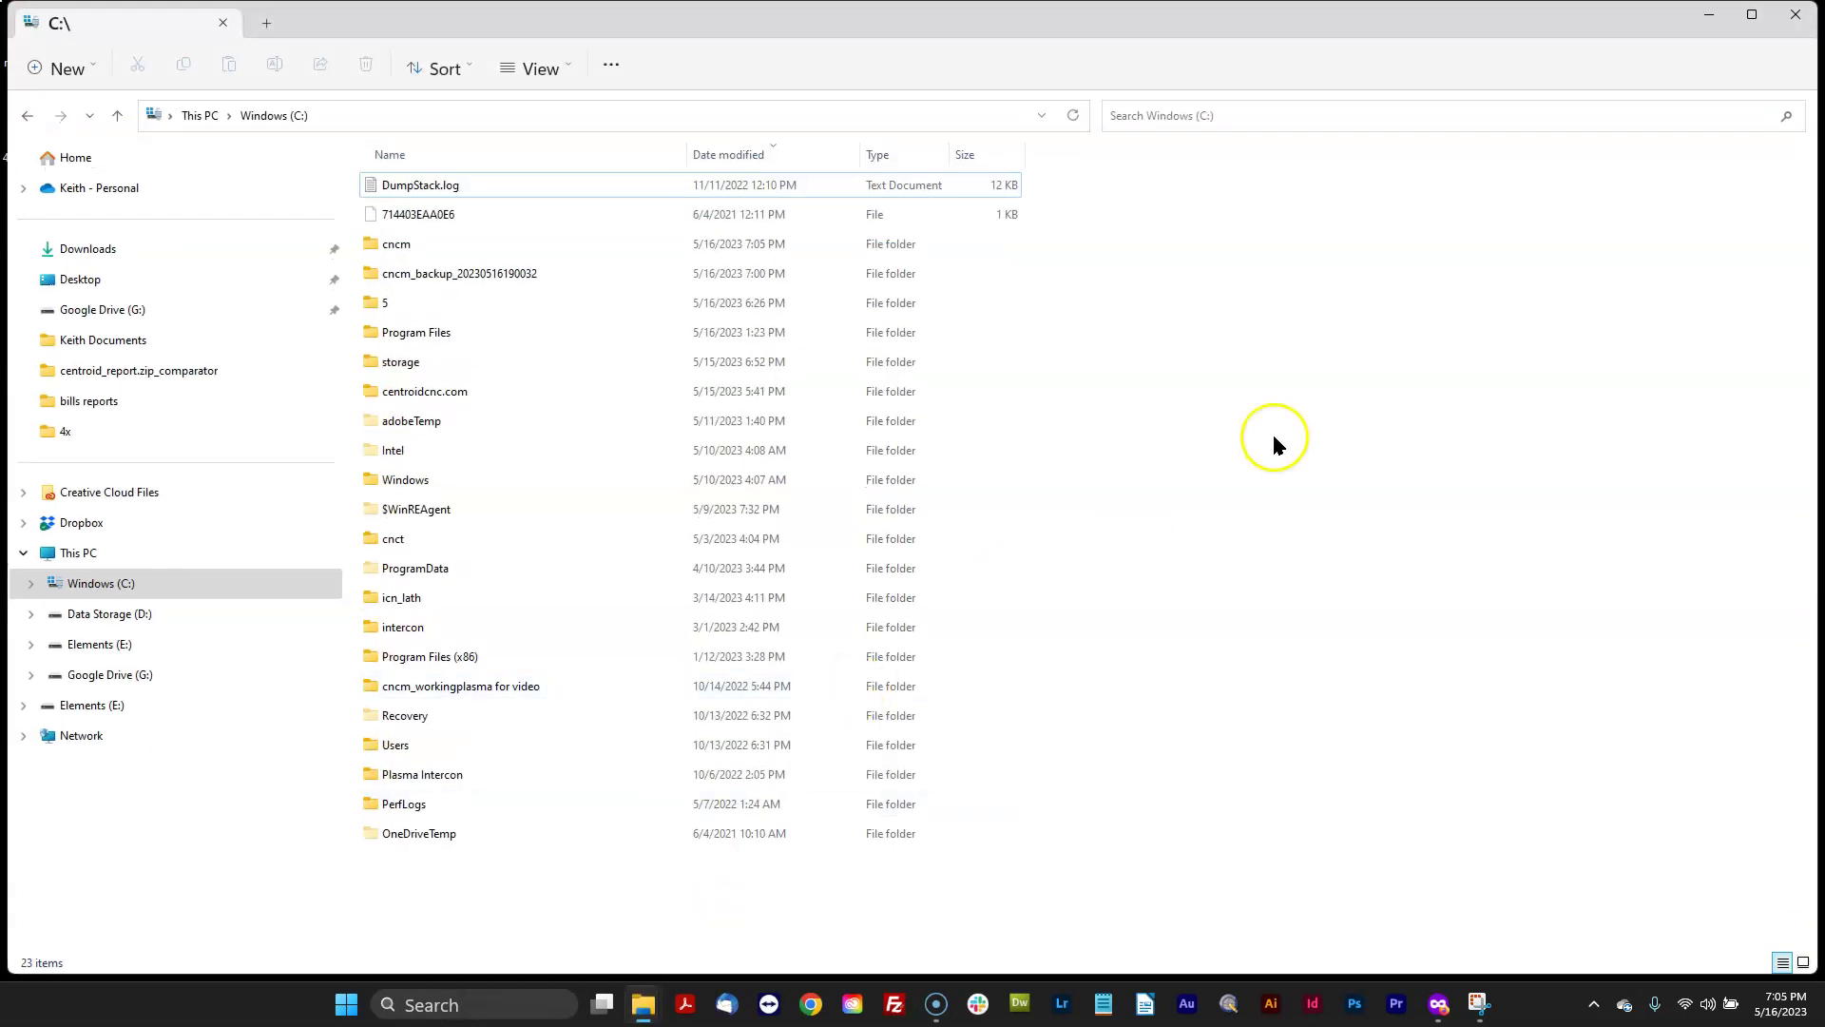
{"action": "left_click", "coordinate": [519, 274]}
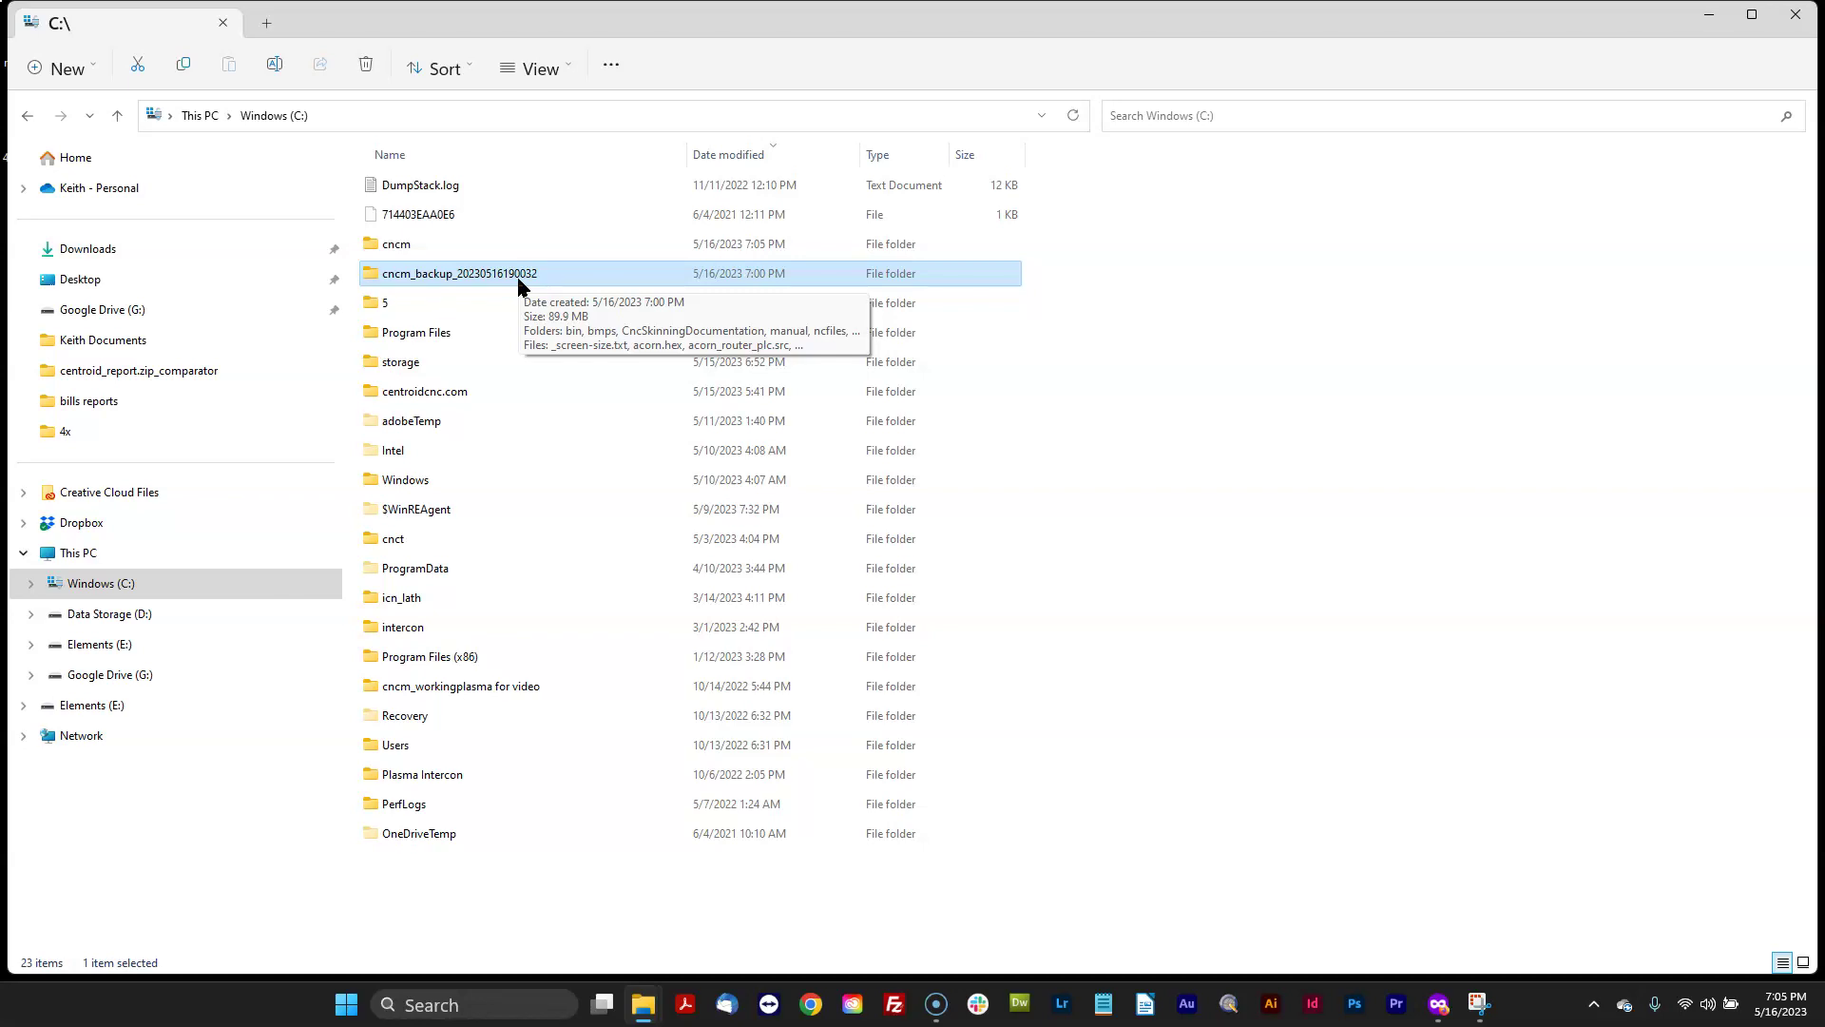
{"action": "left_click", "coordinate": [527, 281]}
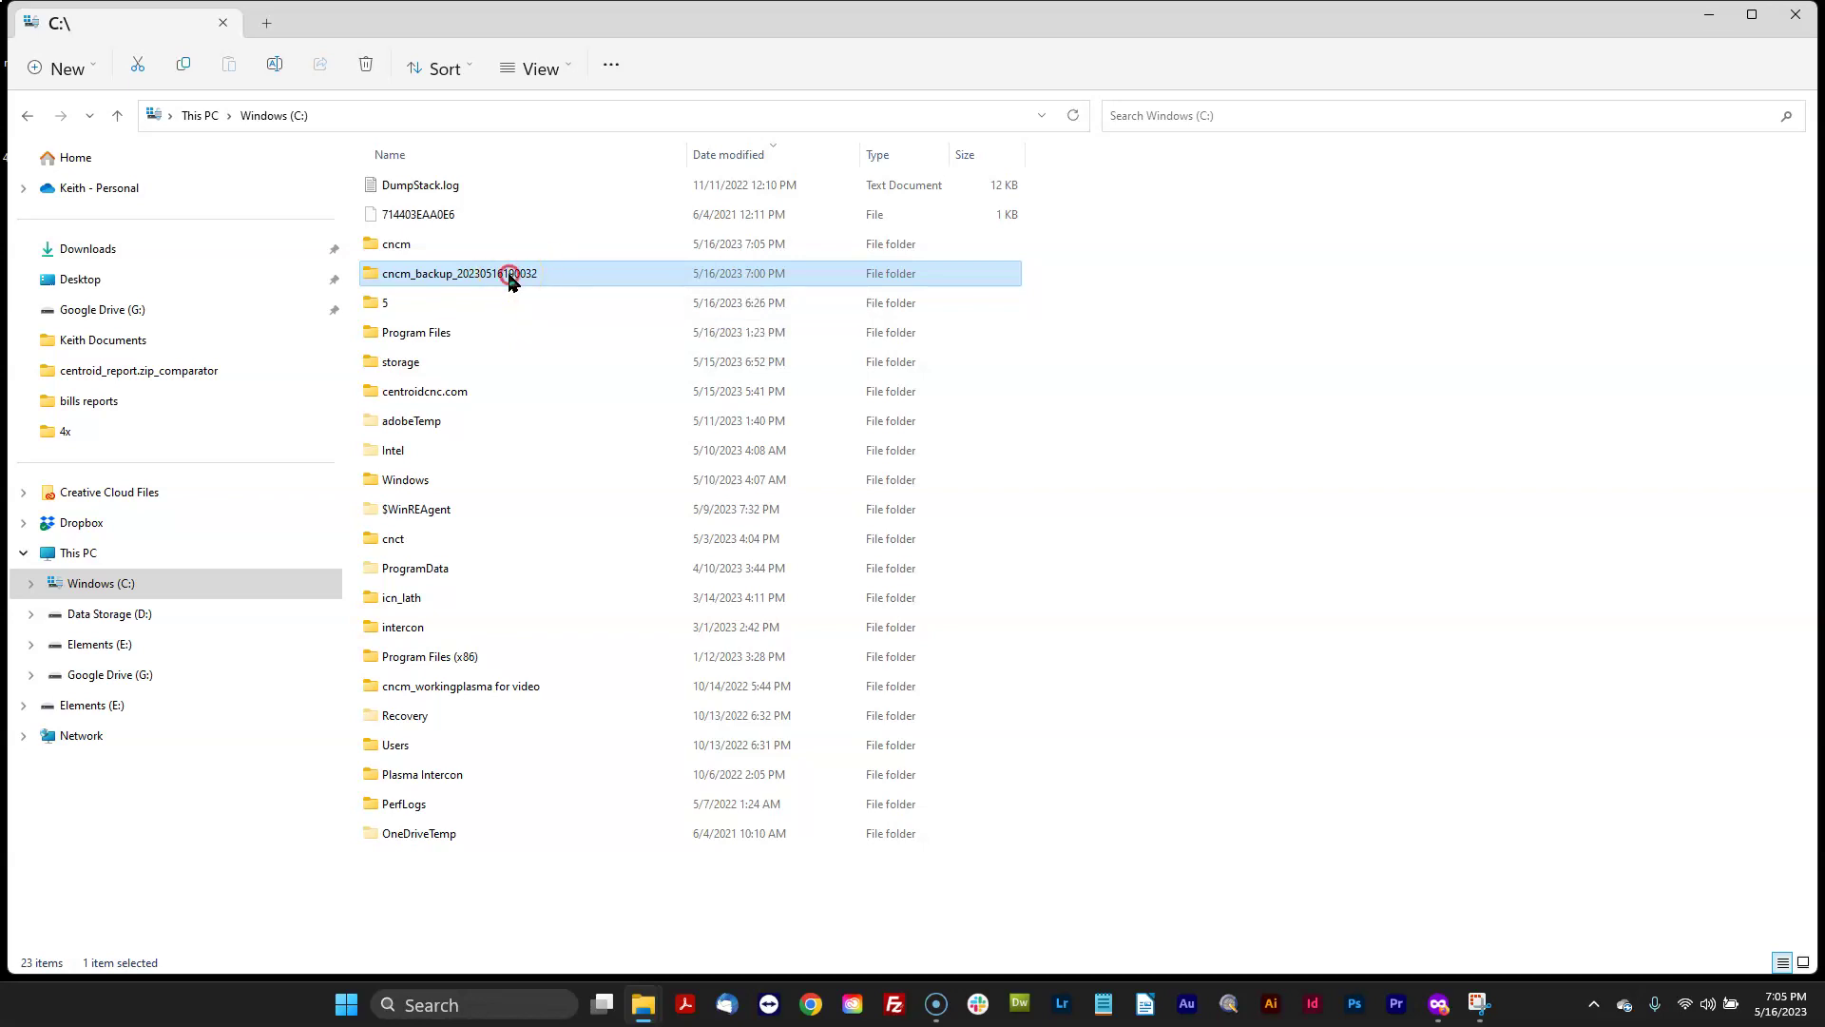
{"action": "right_click", "coordinate": [509, 277]}
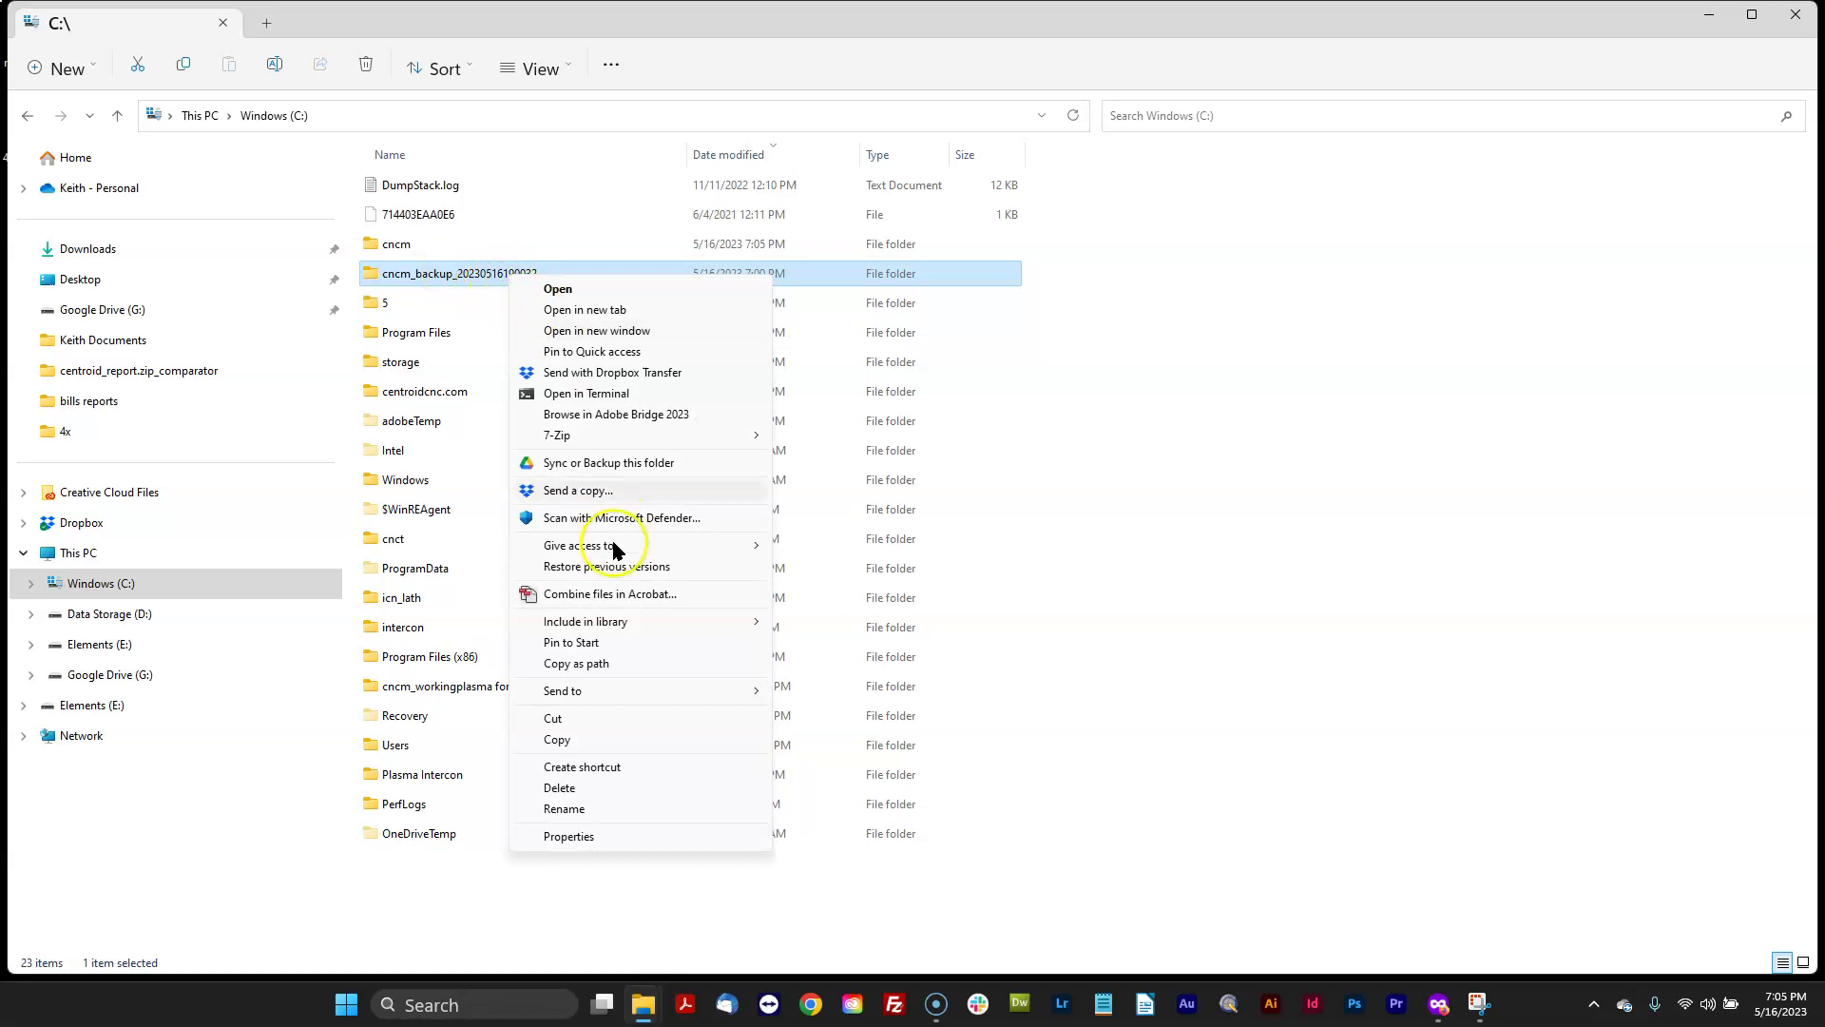
{"action": "left_click", "coordinate": [557, 738]}
{"action": "right_click", "coordinate": [1205, 485]}
{"action": "left_click", "coordinate": [1249, 583]}
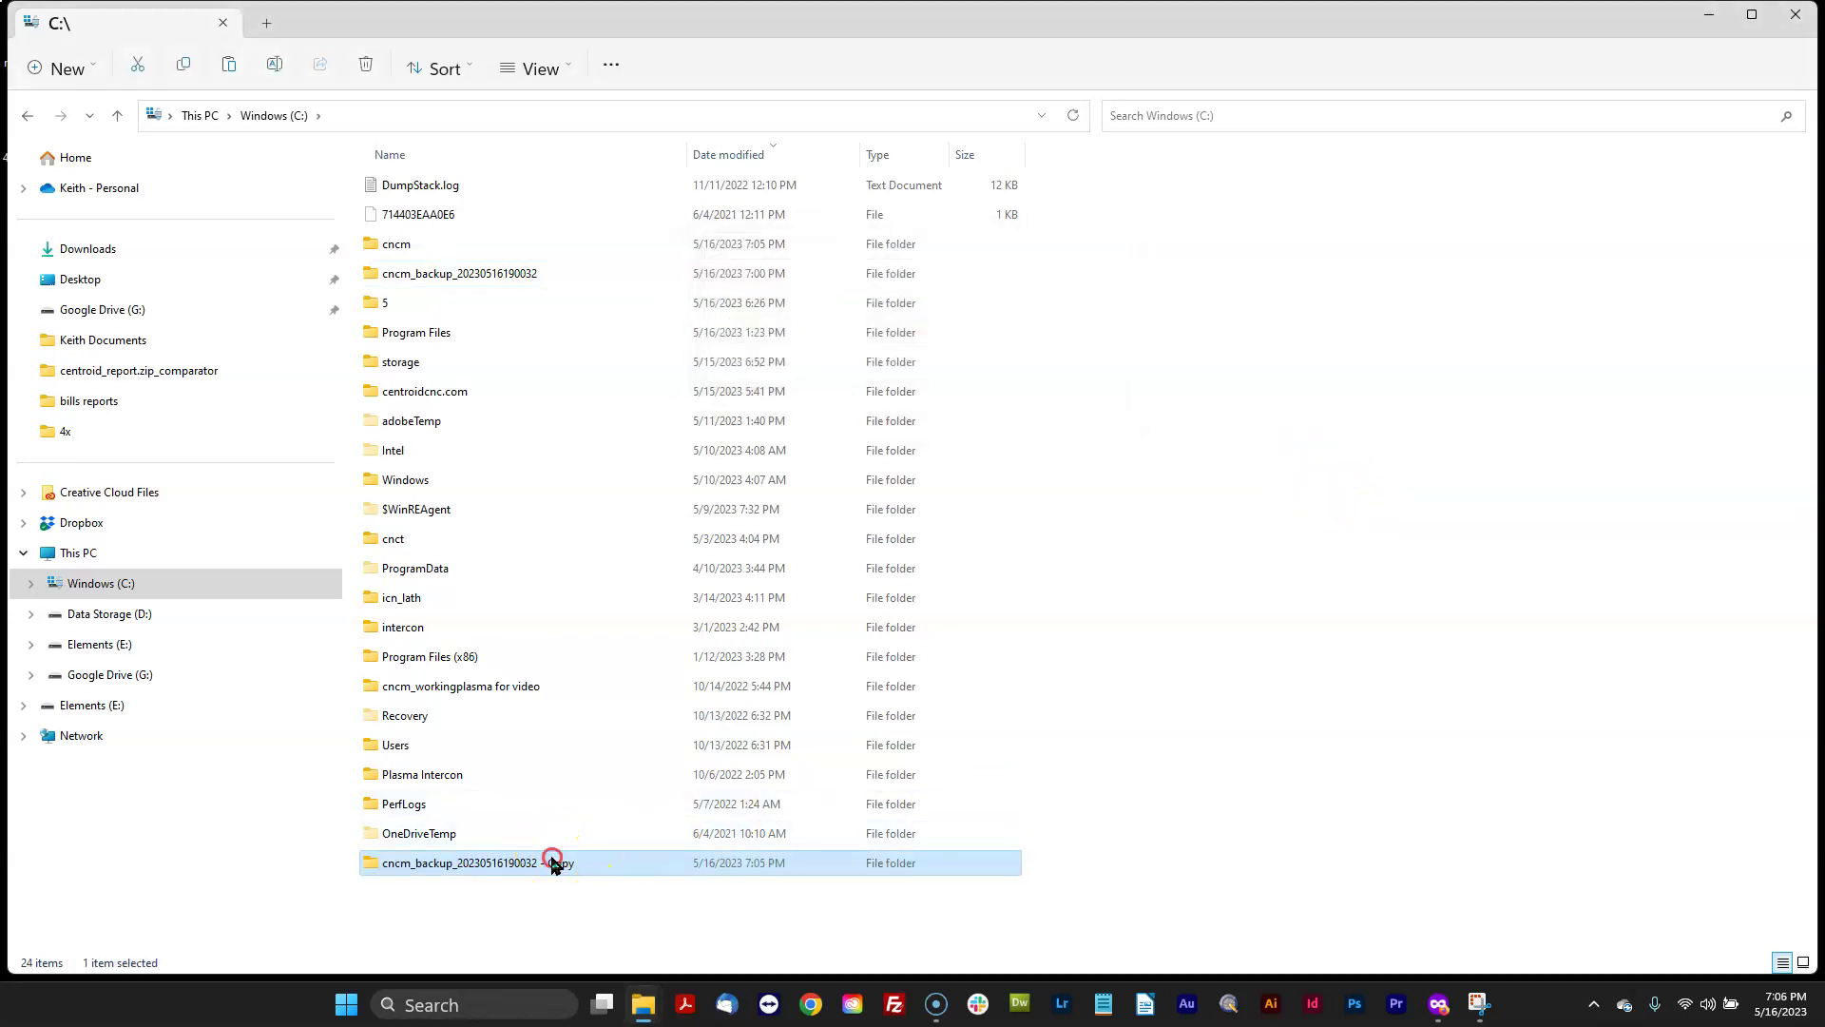
Step: Rename the copied backup folder as cncm_workingv4.82
{"action": "right_click", "coordinate": [563, 860]}
{"action": "left_click", "coordinate": [637, 818]}
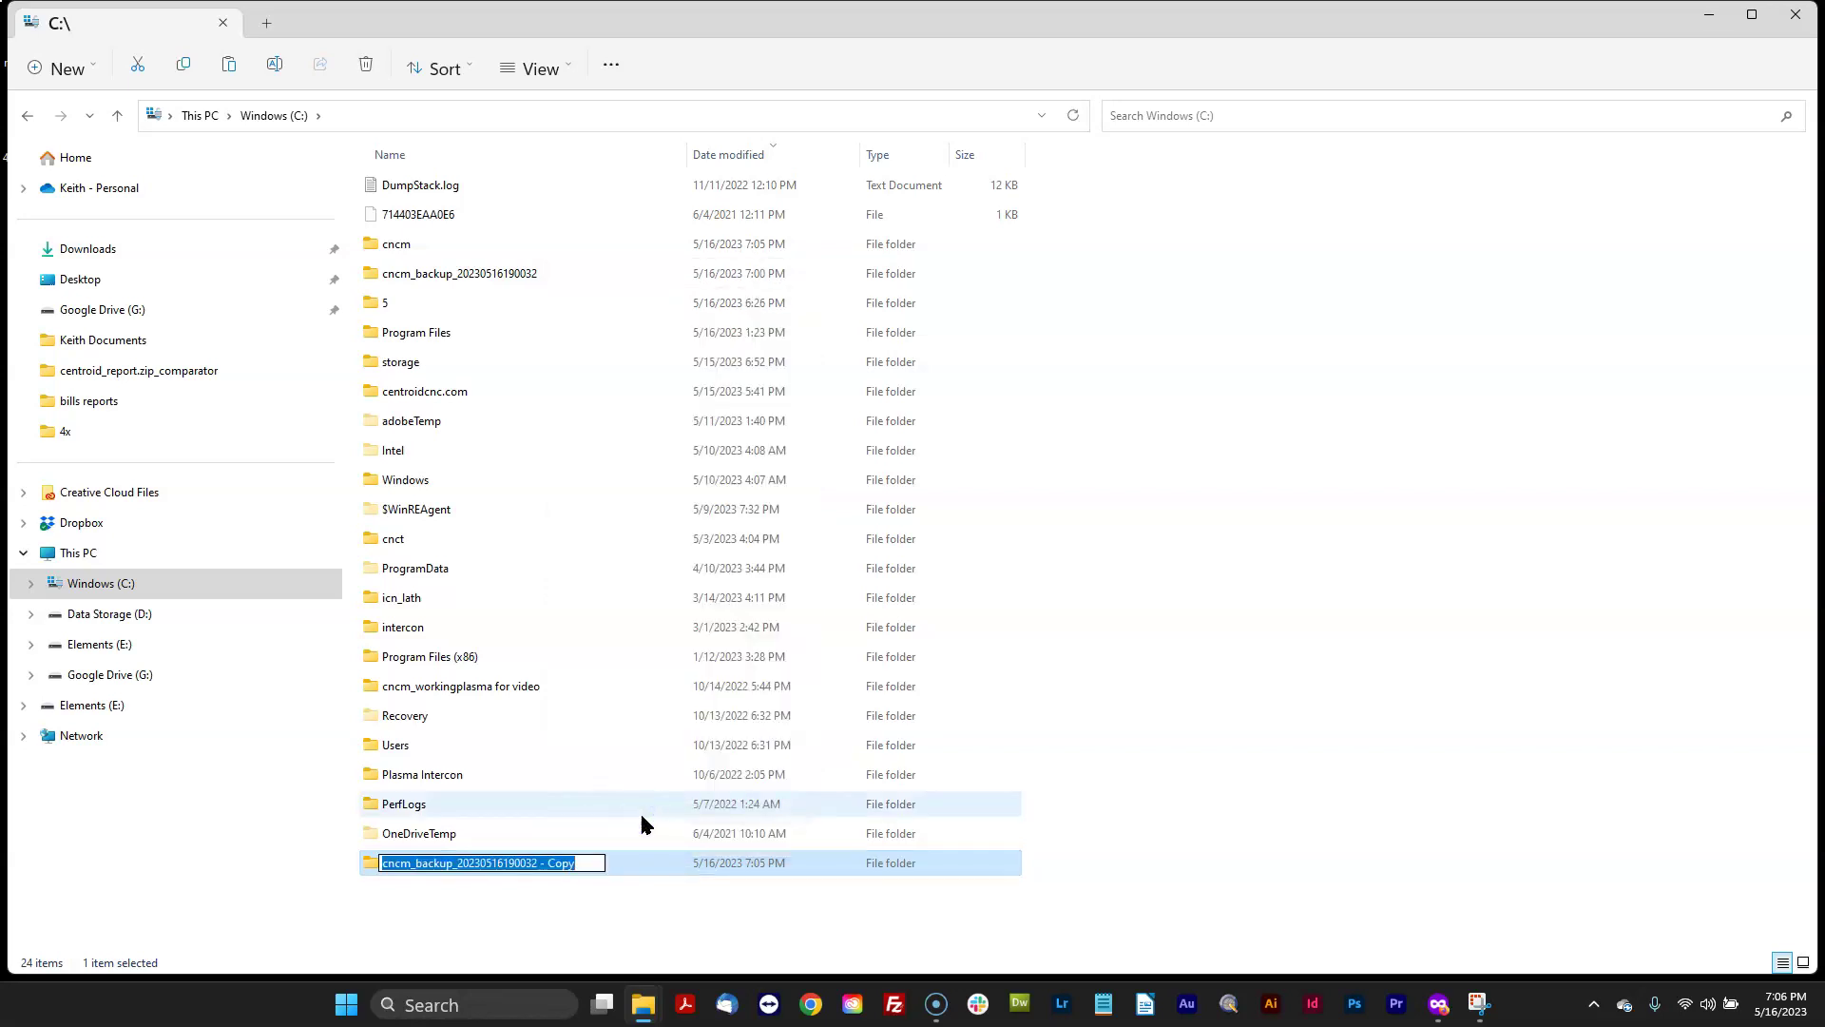
{"action": "key", "text": "End"}
{"action": "key", "text": "BackSpace"}
{"action": "key", "text": "BackSpace"}
{"action": "key", "text": "BackSpace"}
{"action": "key", "text": "BackSpace"}
{"action": "key", "text": "BackSpace"}
{"action": "key", "text": "BackSpace"}
{"action": "key", "text": "BackSpace"}
{"action": "key", "text": "BackSpace"}
{"action": "key", "text": "BackSpace"}
{"action": "key", "text": "BackSpace"}
{"action": "key", "text": "BackSpace"}
{"action": "key", "text": "BackSpace"}
{"action": "key", "text": "BackSpace"}
{"action": "key", "text": "BackSpace"}
{"action": "key", "text": "BackSpace"}
{"action": "key", "text": "BackSpace"}
{"action": "key", "text": "BackSpace"}
{"action": "key", "text": "BackSpace"}
{"action": "key", "text": "BackSpace"}
{"action": "key", "text": "BackSpace"}
{"action": "key", "text": "BackSpace"}
{"action": "key", "text": "BackSpace"}
{"action": "key", "text": "BackSpace"}
{"action": "key", "text": "BackSpace"}
{"action": "key", "text": "BackSpace"}
{"action": "key", "text": "BackSpace"}
{"action": "key", "text": "BackSpace"}
{"action": "key", "text": "BackSpace"}
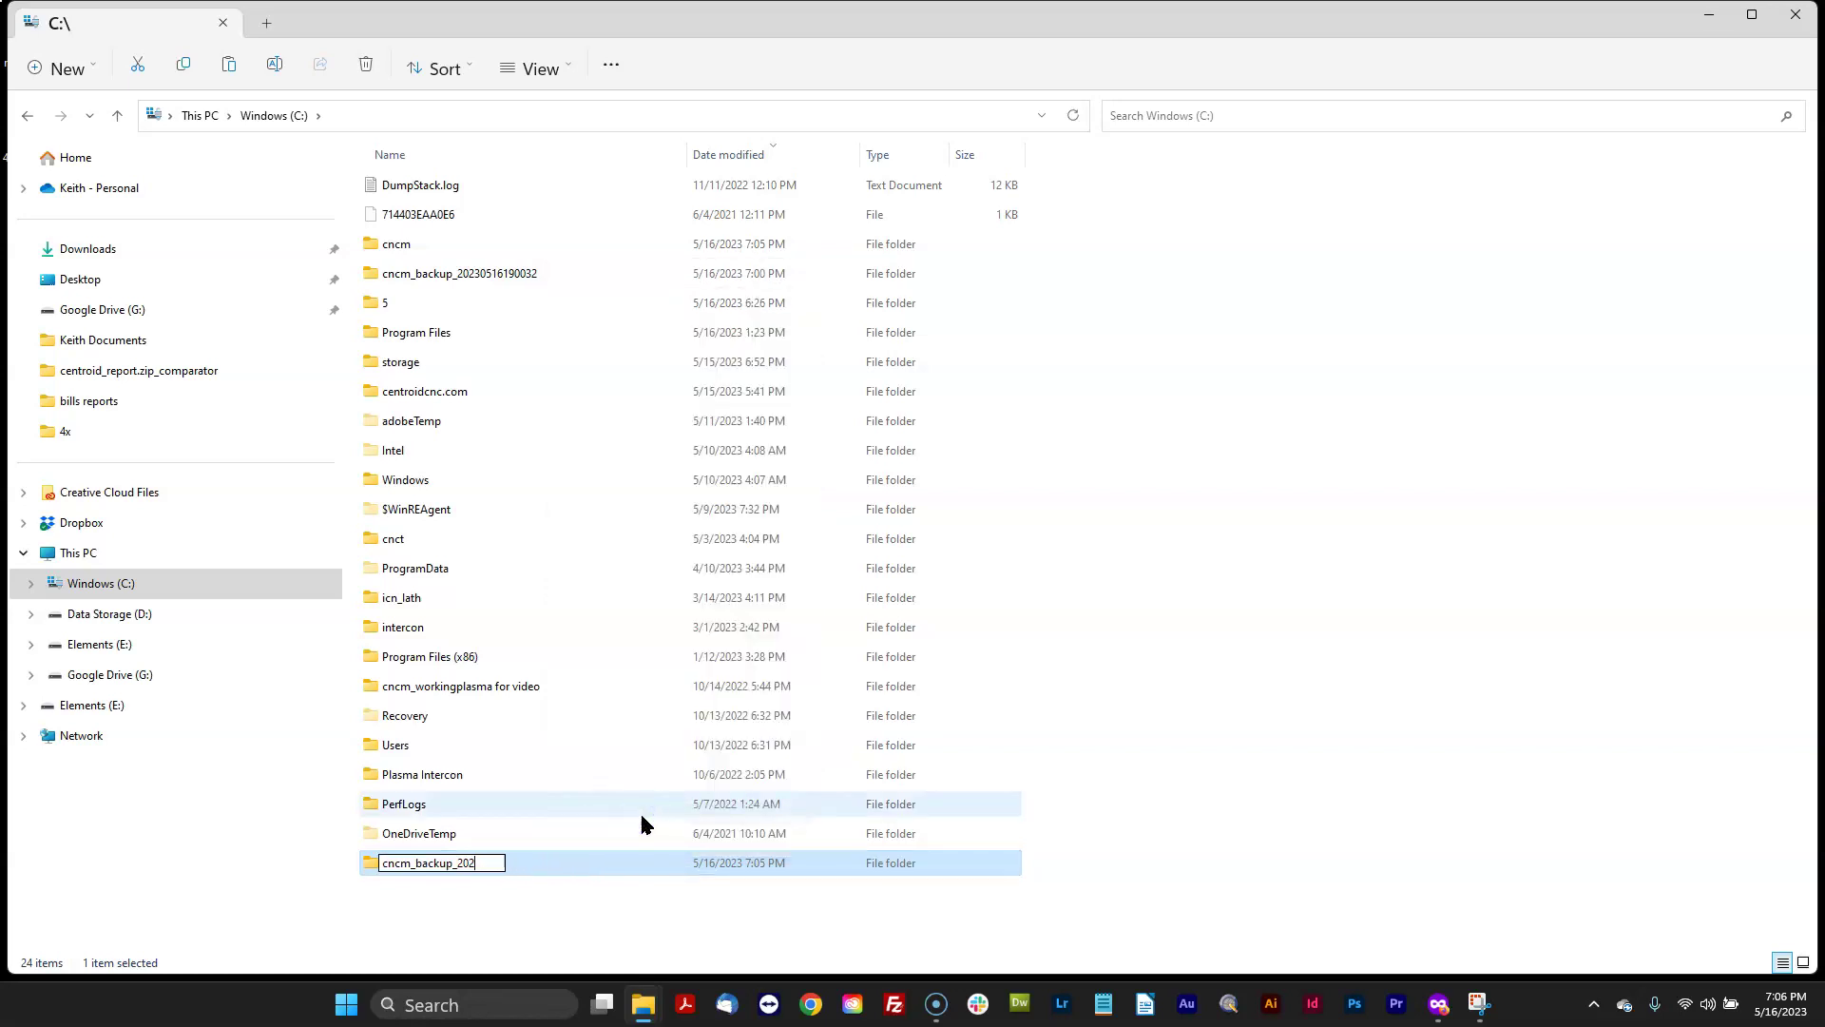
{"action": "type", "text": "workingv4.82"}
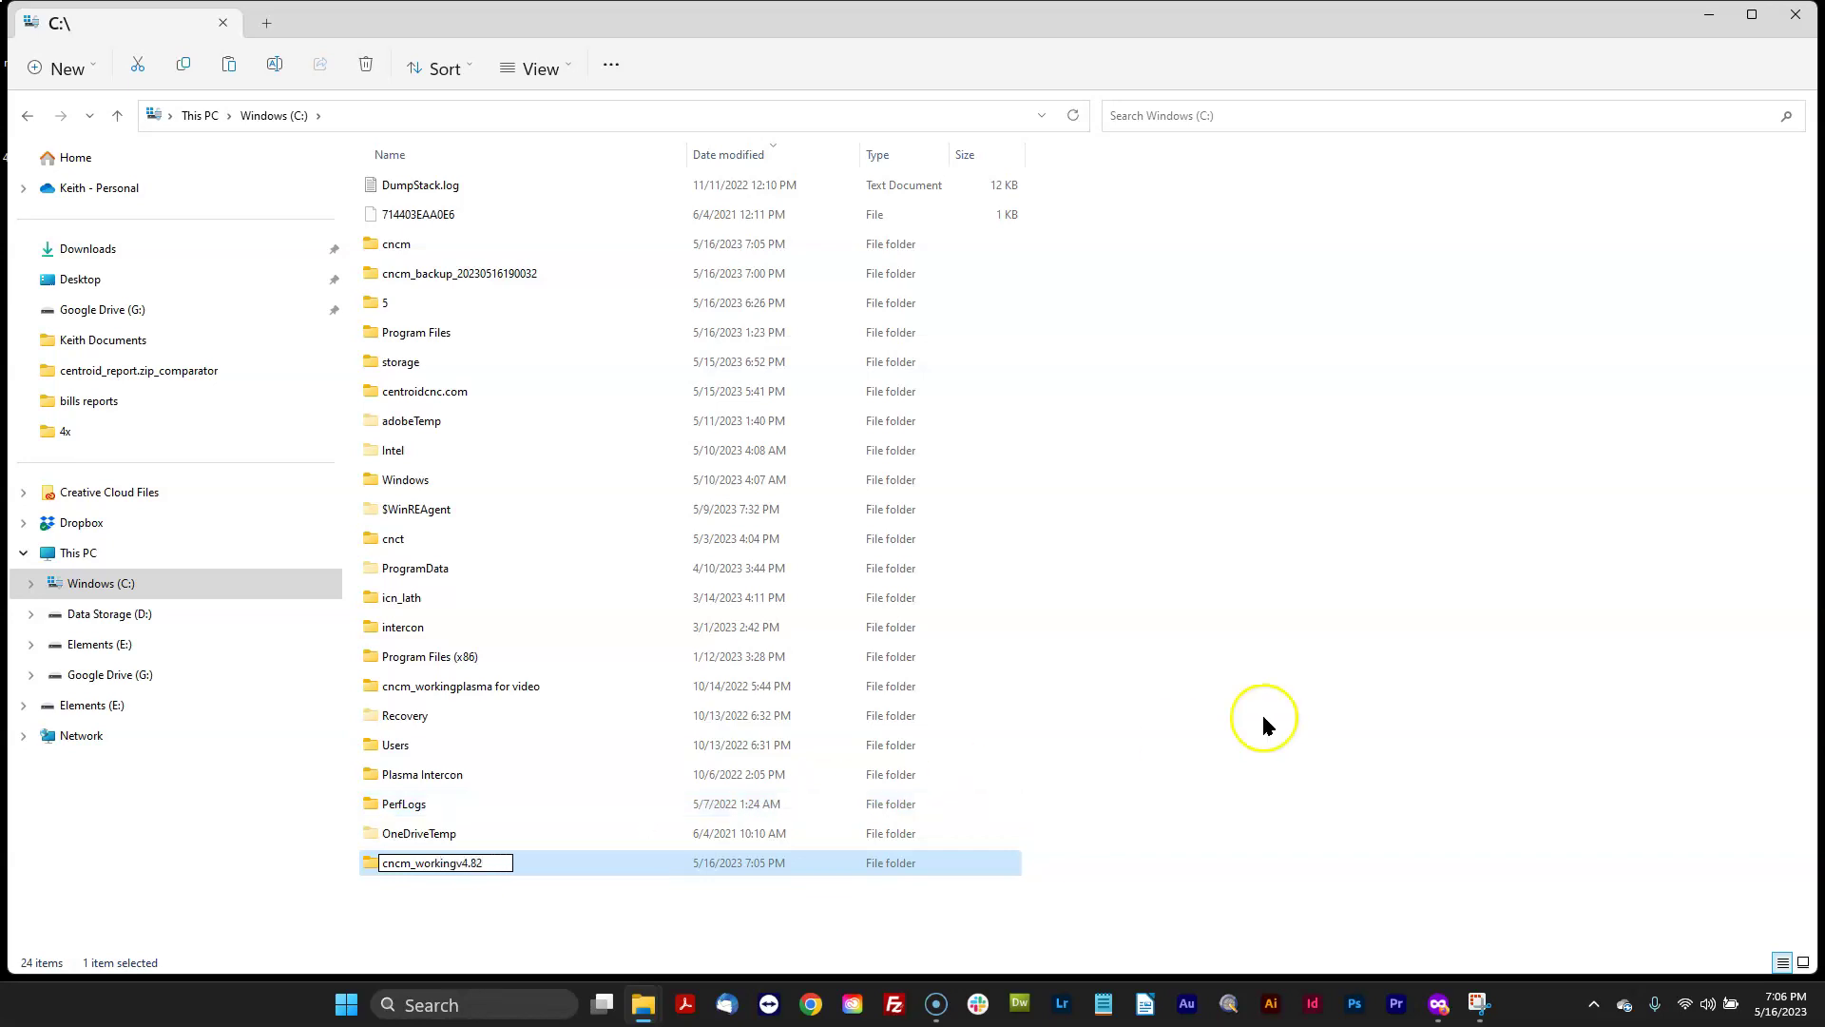
{"action": "left_click", "coordinate": [1373, 597]}
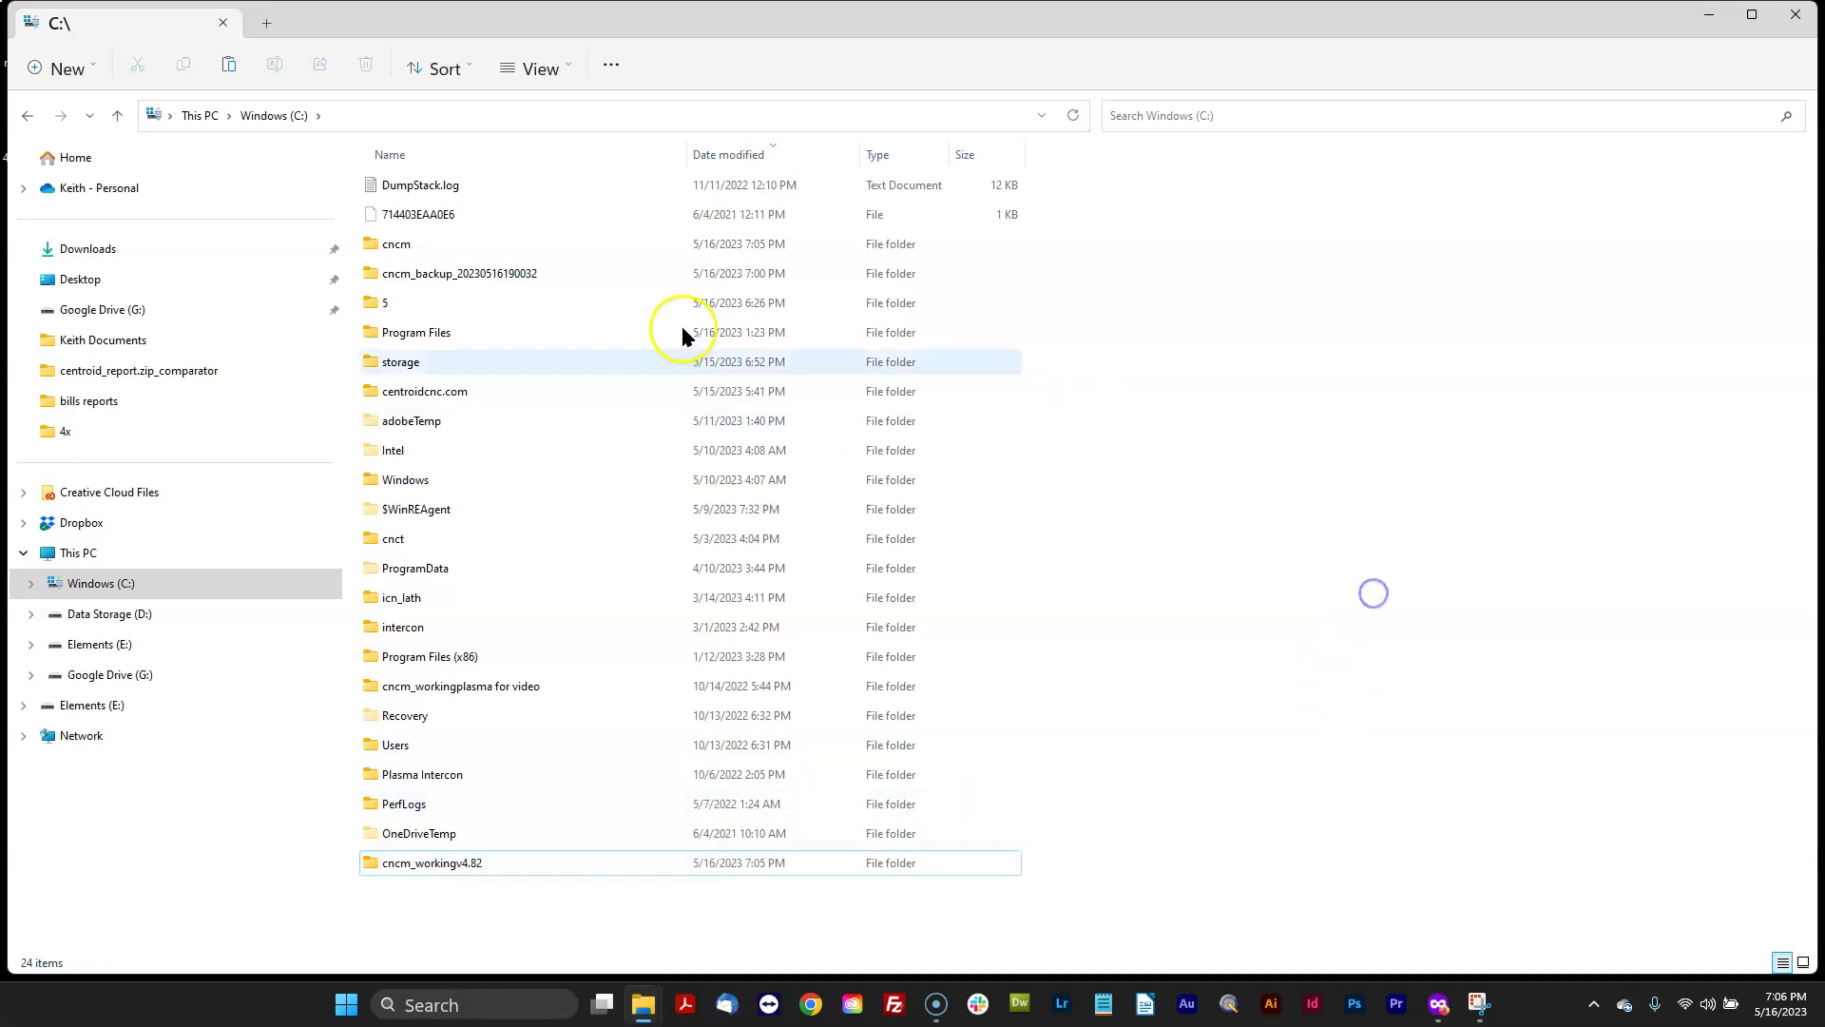
Step: Rename the cncm folder as cncmv5.0
{"action": "right_click", "coordinate": [381, 251]}
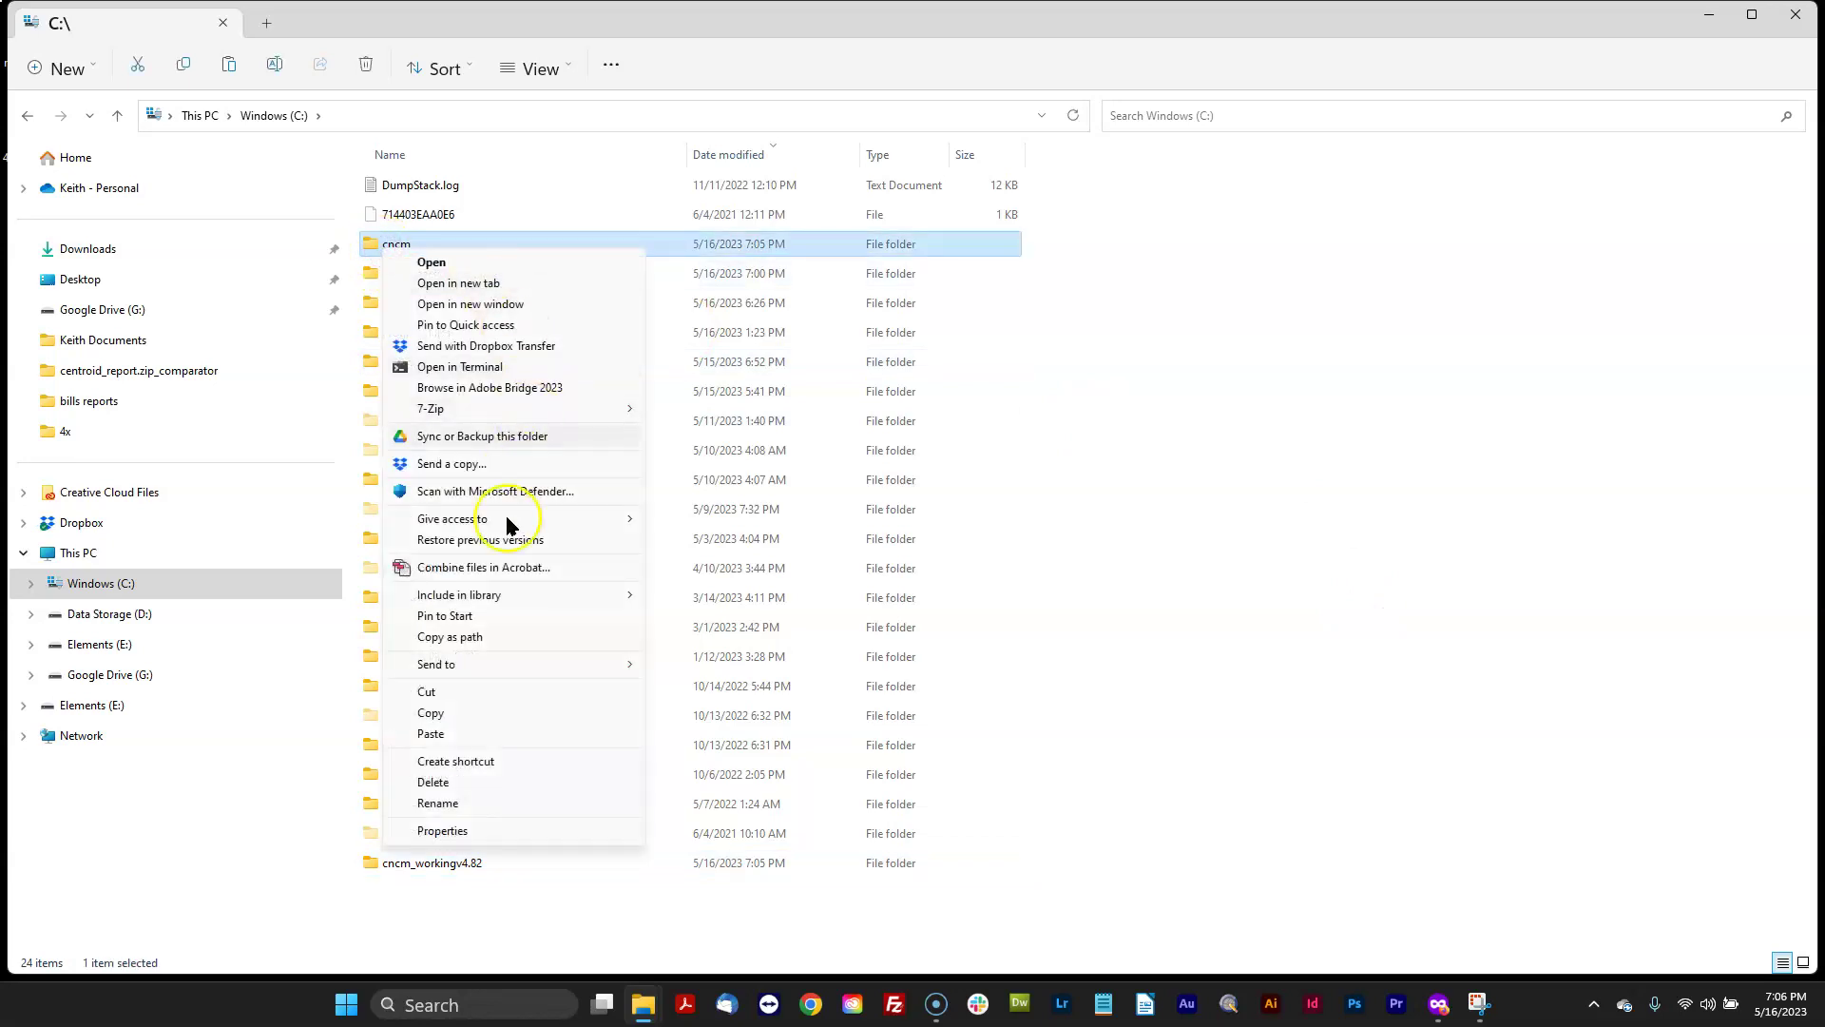
{"action": "left_click", "coordinate": [439, 803]}
{"action": "left_click", "coordinate": [416, 244]}
{"action": "type", "text": "v5.0"}
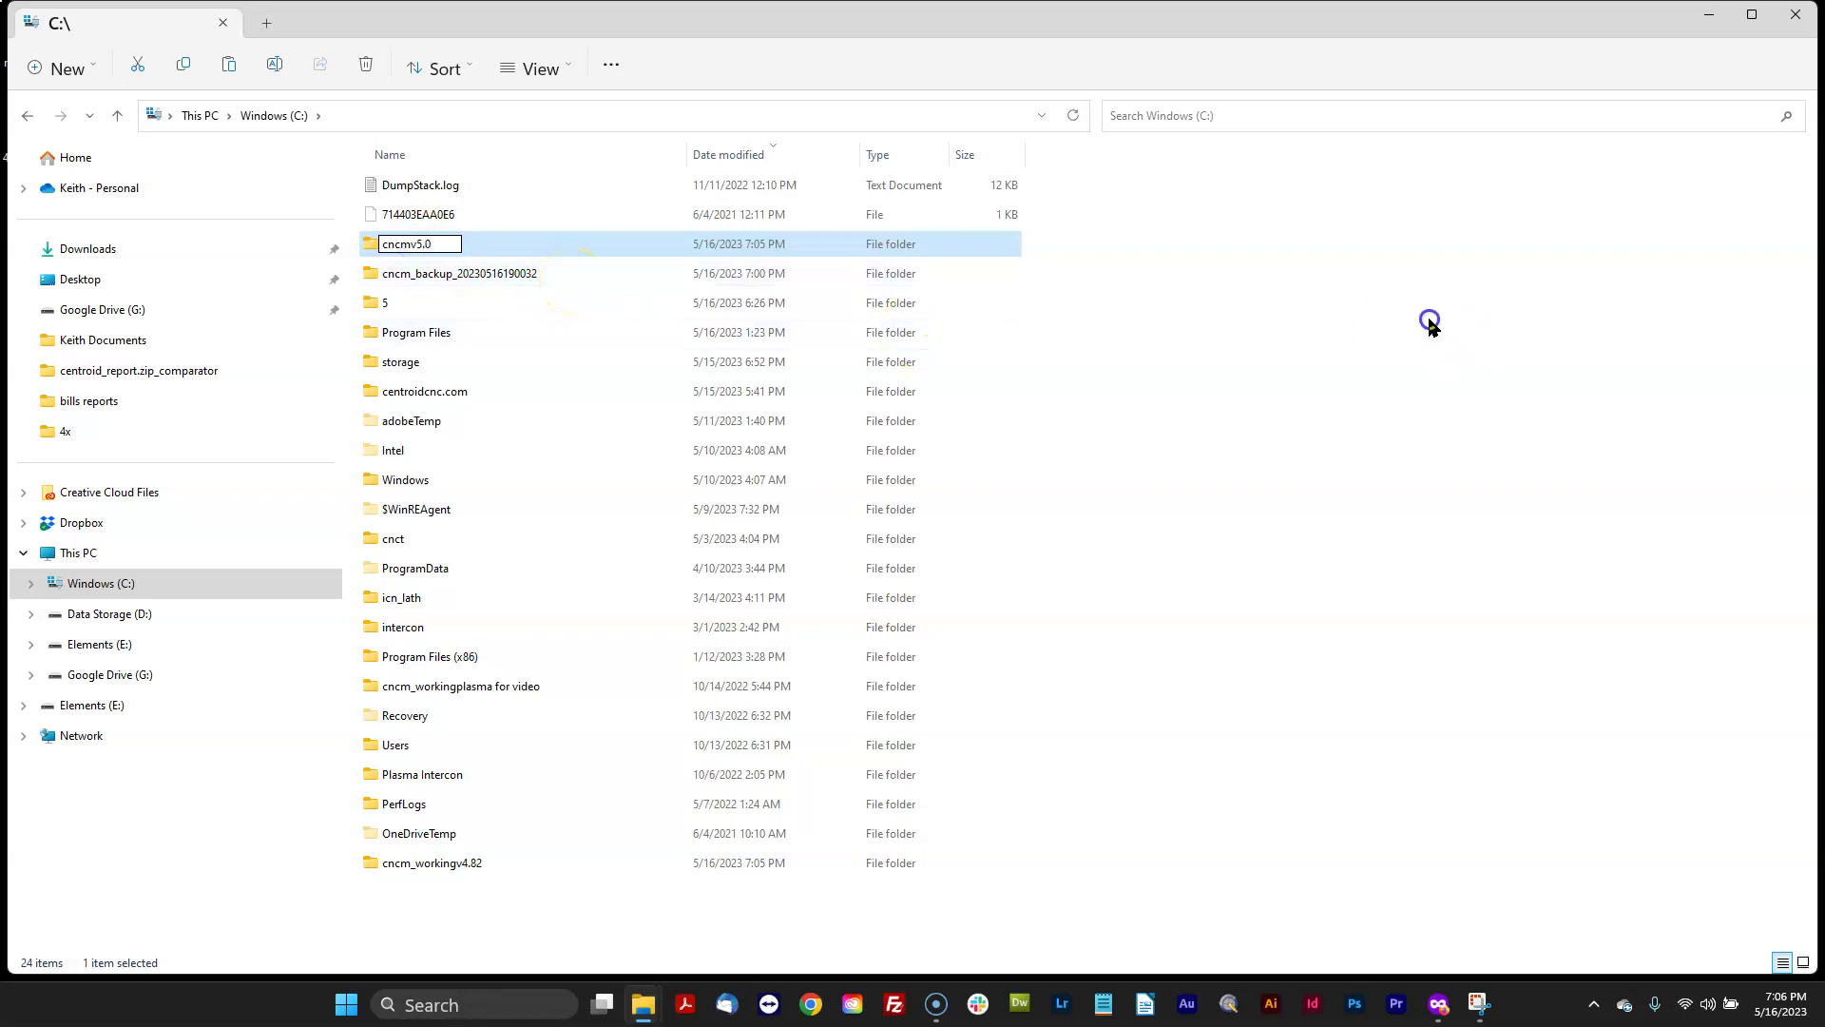
{"action": "key", "text": "Return"}
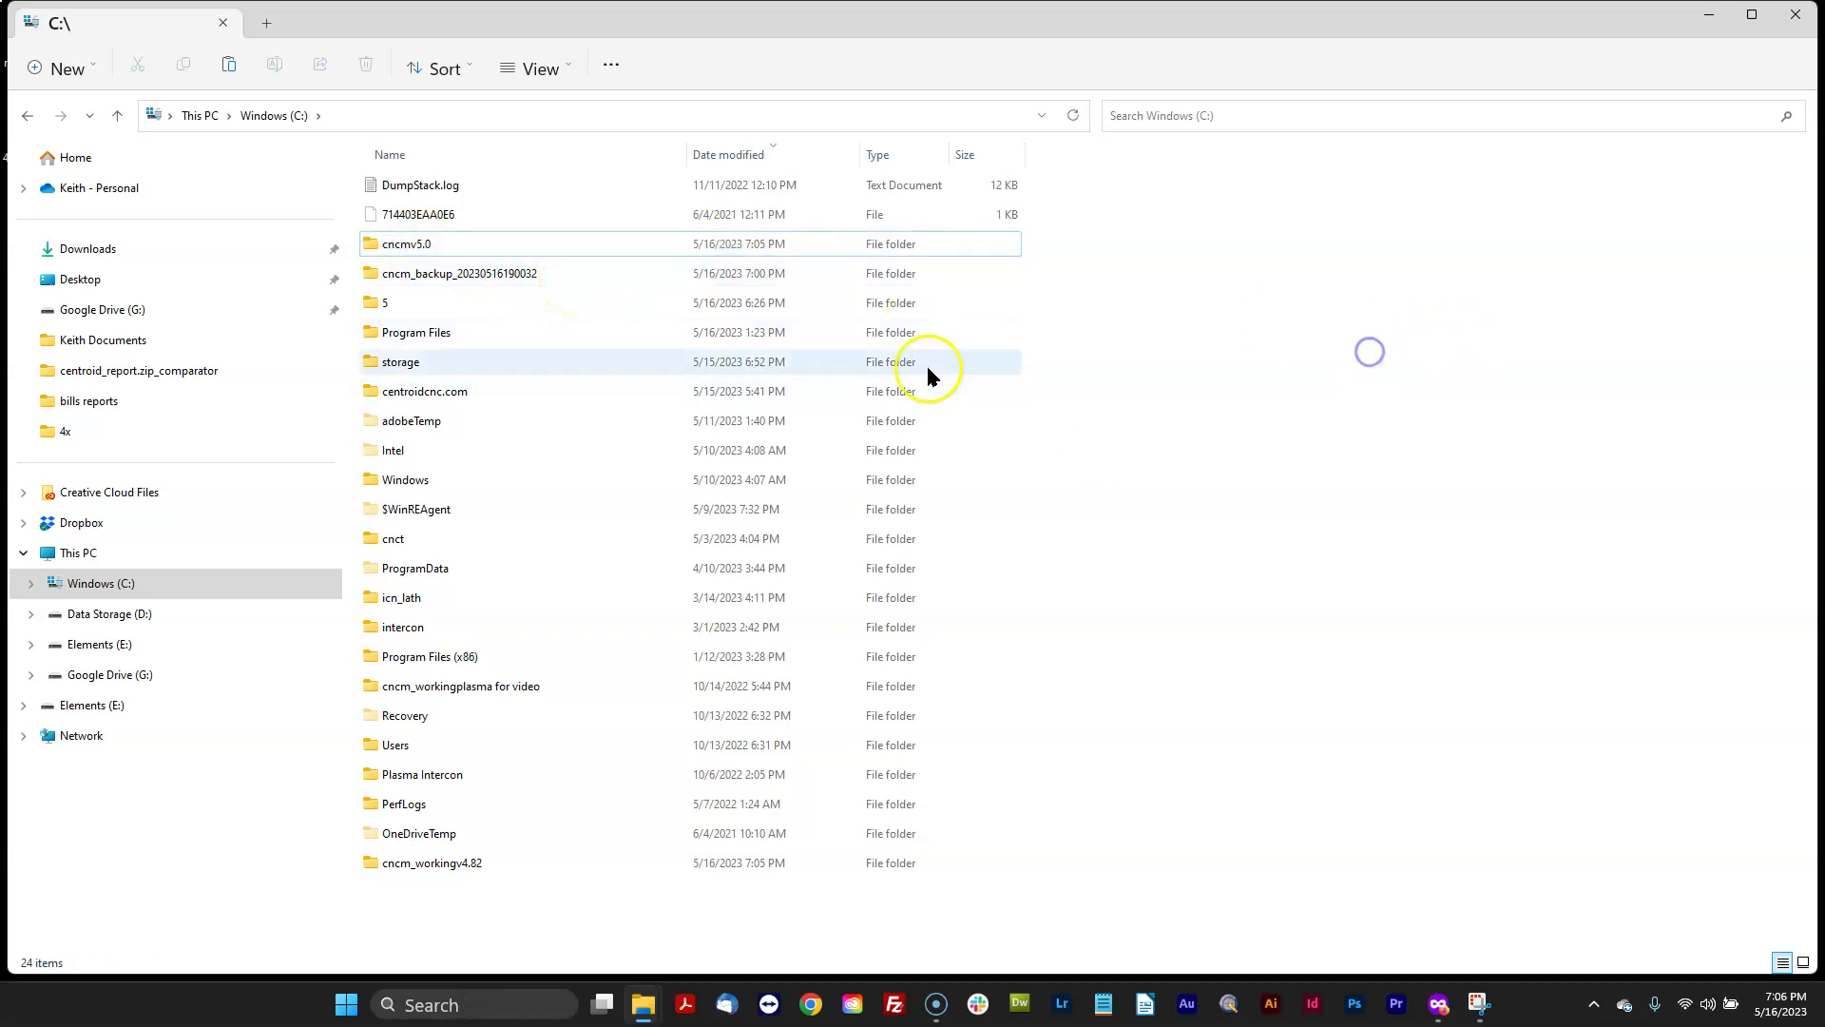
{"action": "right_click", "coordinate": [503, 269]}
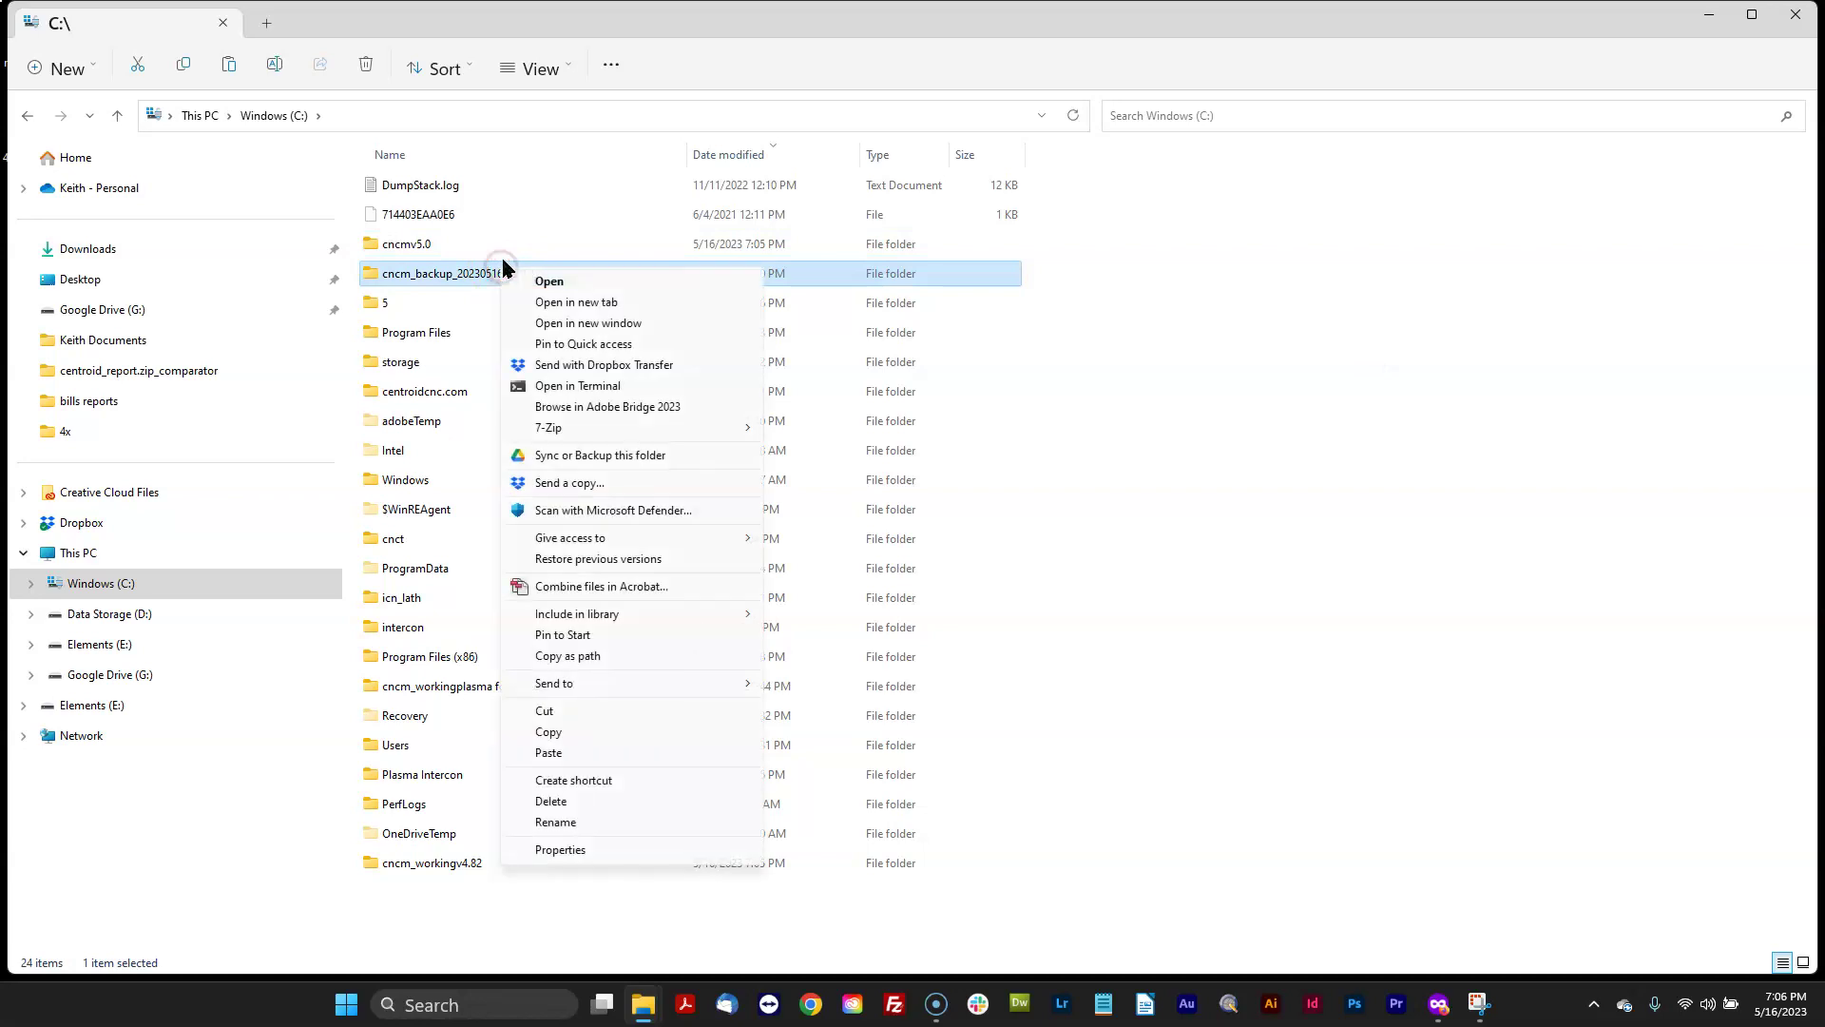
{"action": "left_click", "coordinate": [561, 821]}
{"action": "key", "text": "End"}
{"action": "key", "text": "BackSpace"}
{"action": "key", "text": "BackSpace"}
{"action": "key", "text": "BackSpace"}
{"action": "key", "text": "BackSpace"}
{"action": "key", "text": "BackSpace"}
{"action": "key", "text": "BackSpace"}
{"action": "key", "text": "BackSpace"}
{"action": "key", "text": "BackSpace"}
{"action": "key", "text": "BackSpace"}
{"action": "key", "text": "BackSpace"}
{"action": "key", "text": "BackSpace"}
{"action": "key", "text": "BackSpace"}
{"action": "key", "text": "BackSpace"}
{"action": "key", "text": "BackSpace"}
{"action": "key", "text": "BackSpace"}
{"action": "key", "text": "BackSpace"}
{"action": "key", "text": "BackSpace"}
{"action": "key", "text": "BackSpace"}
{"action": "key", "text": "BackSpace"}
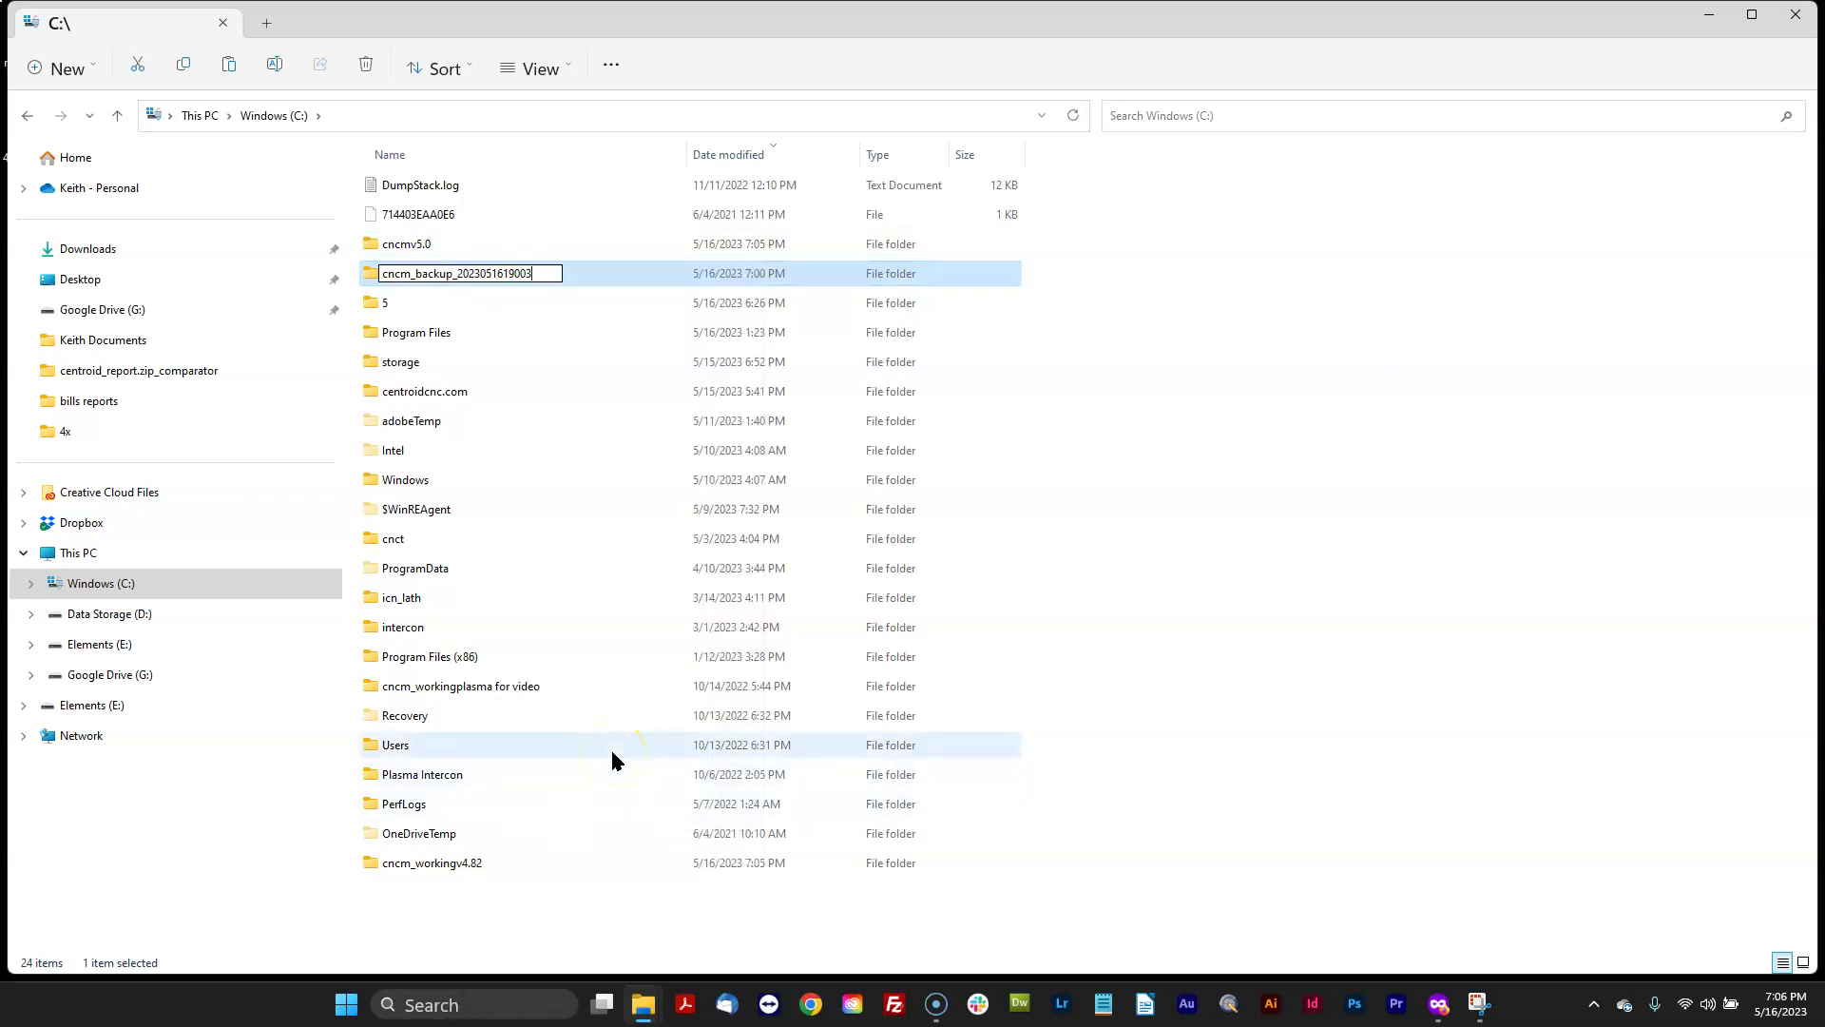
{"action": "key", "text": "BackSpace"}
{"action": "key", "text": "BackSpace"}
{"action": "key", "text": "BackSpace"}
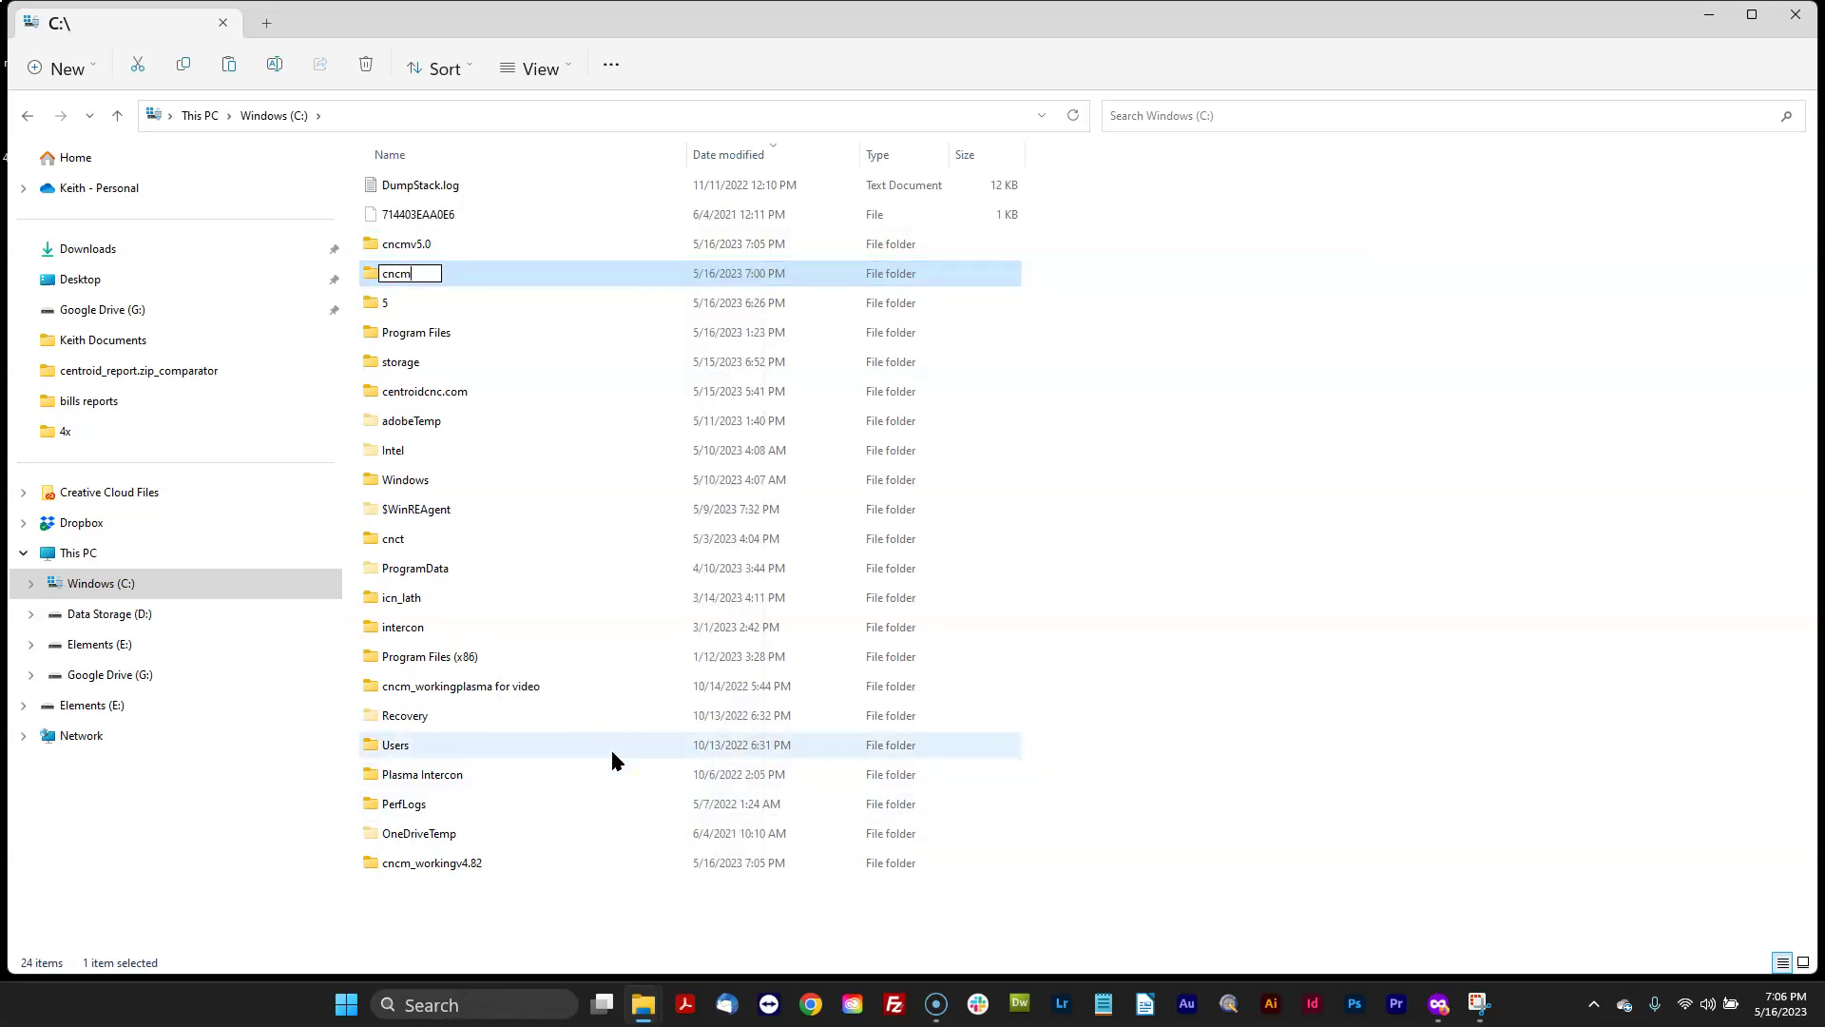
{"action": "left_click", "coordinate": [1367, 546]}
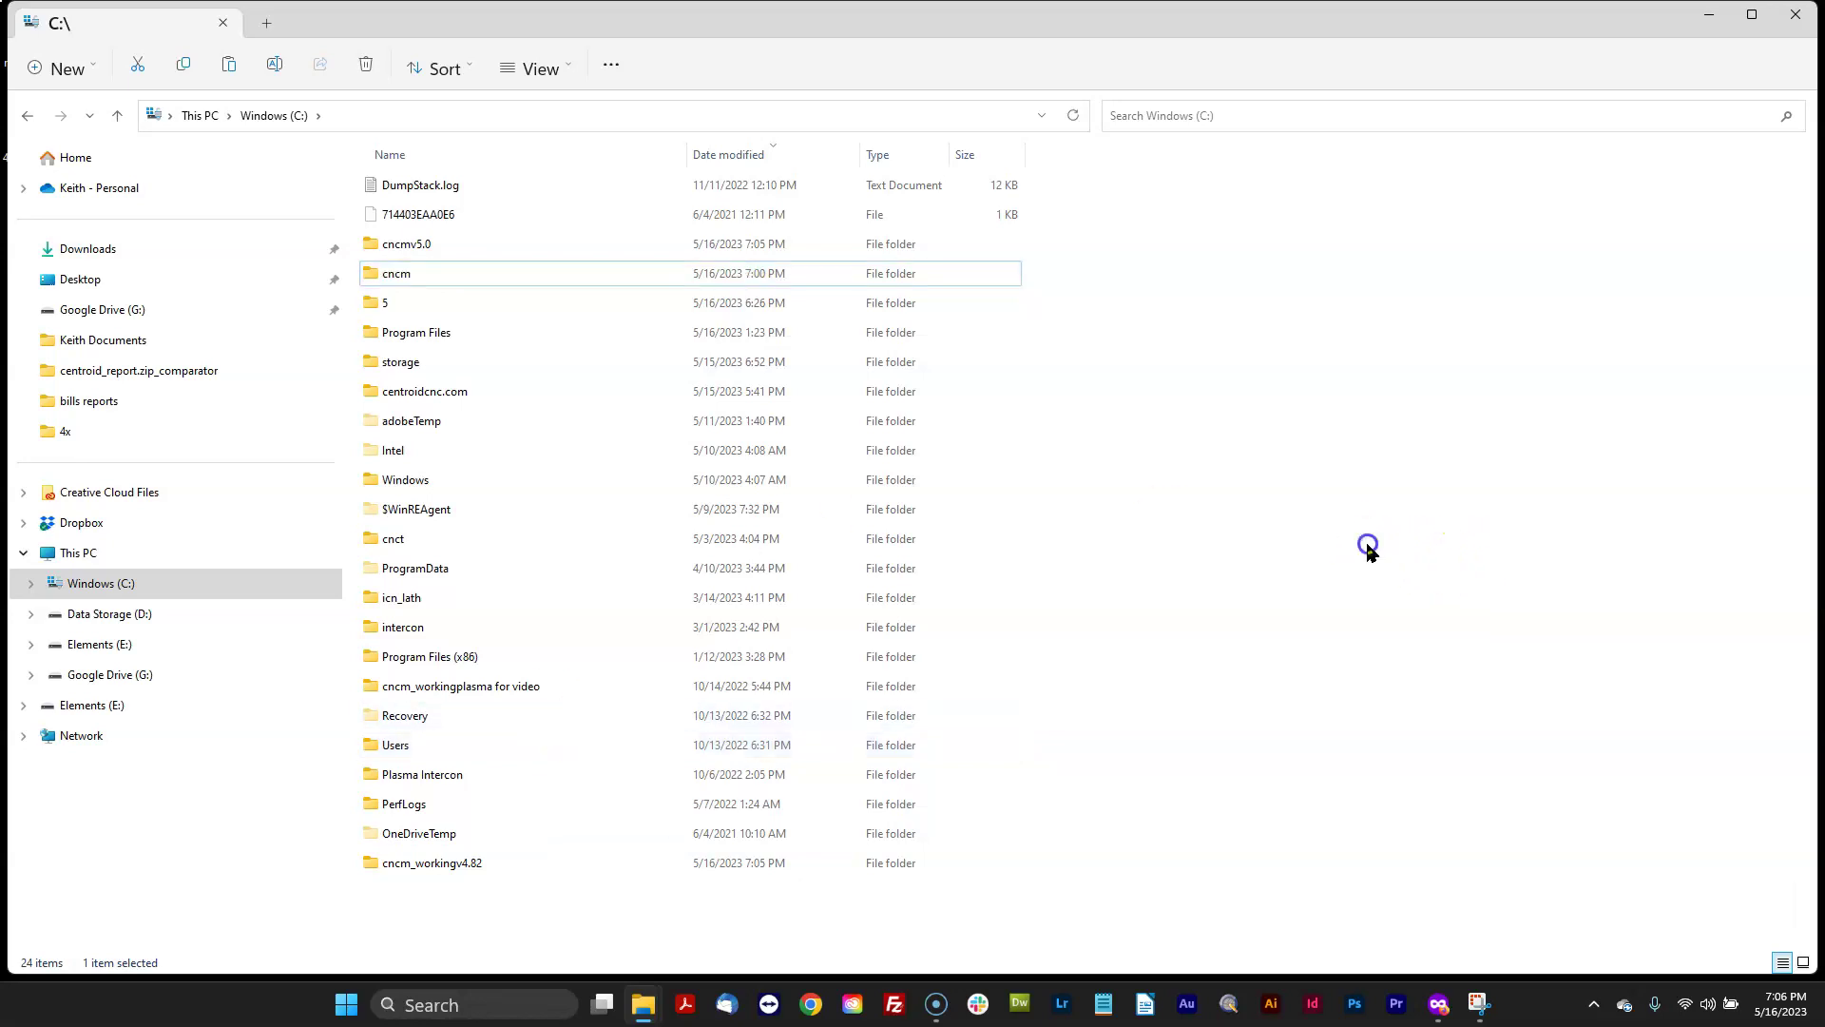
Step: Minimize File Explorer, launch CNC12 Router from the desktop, and clear the tripped reset
{"action": "left_click", "coordinate": [1708, 17]}
{"action": "double_click", "coordinate": [1123, 404]}
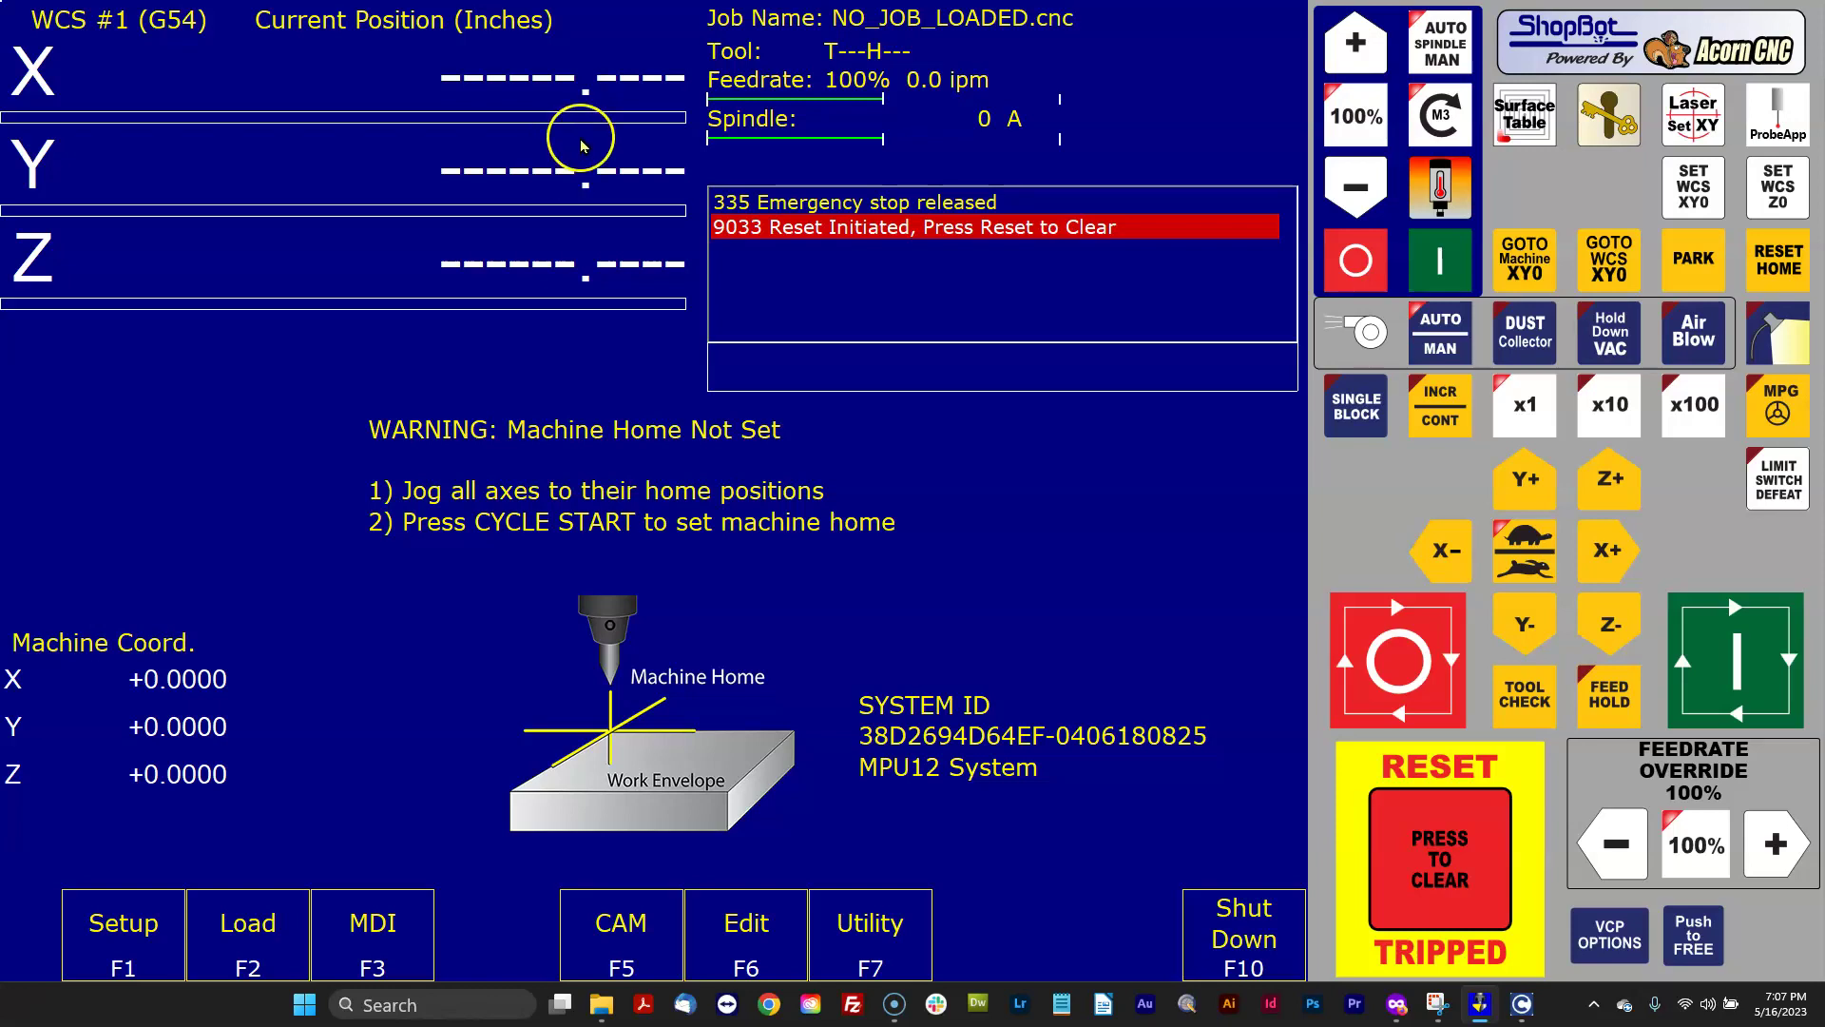
{"action": "left_click", "coordinate": [1462, 826]}
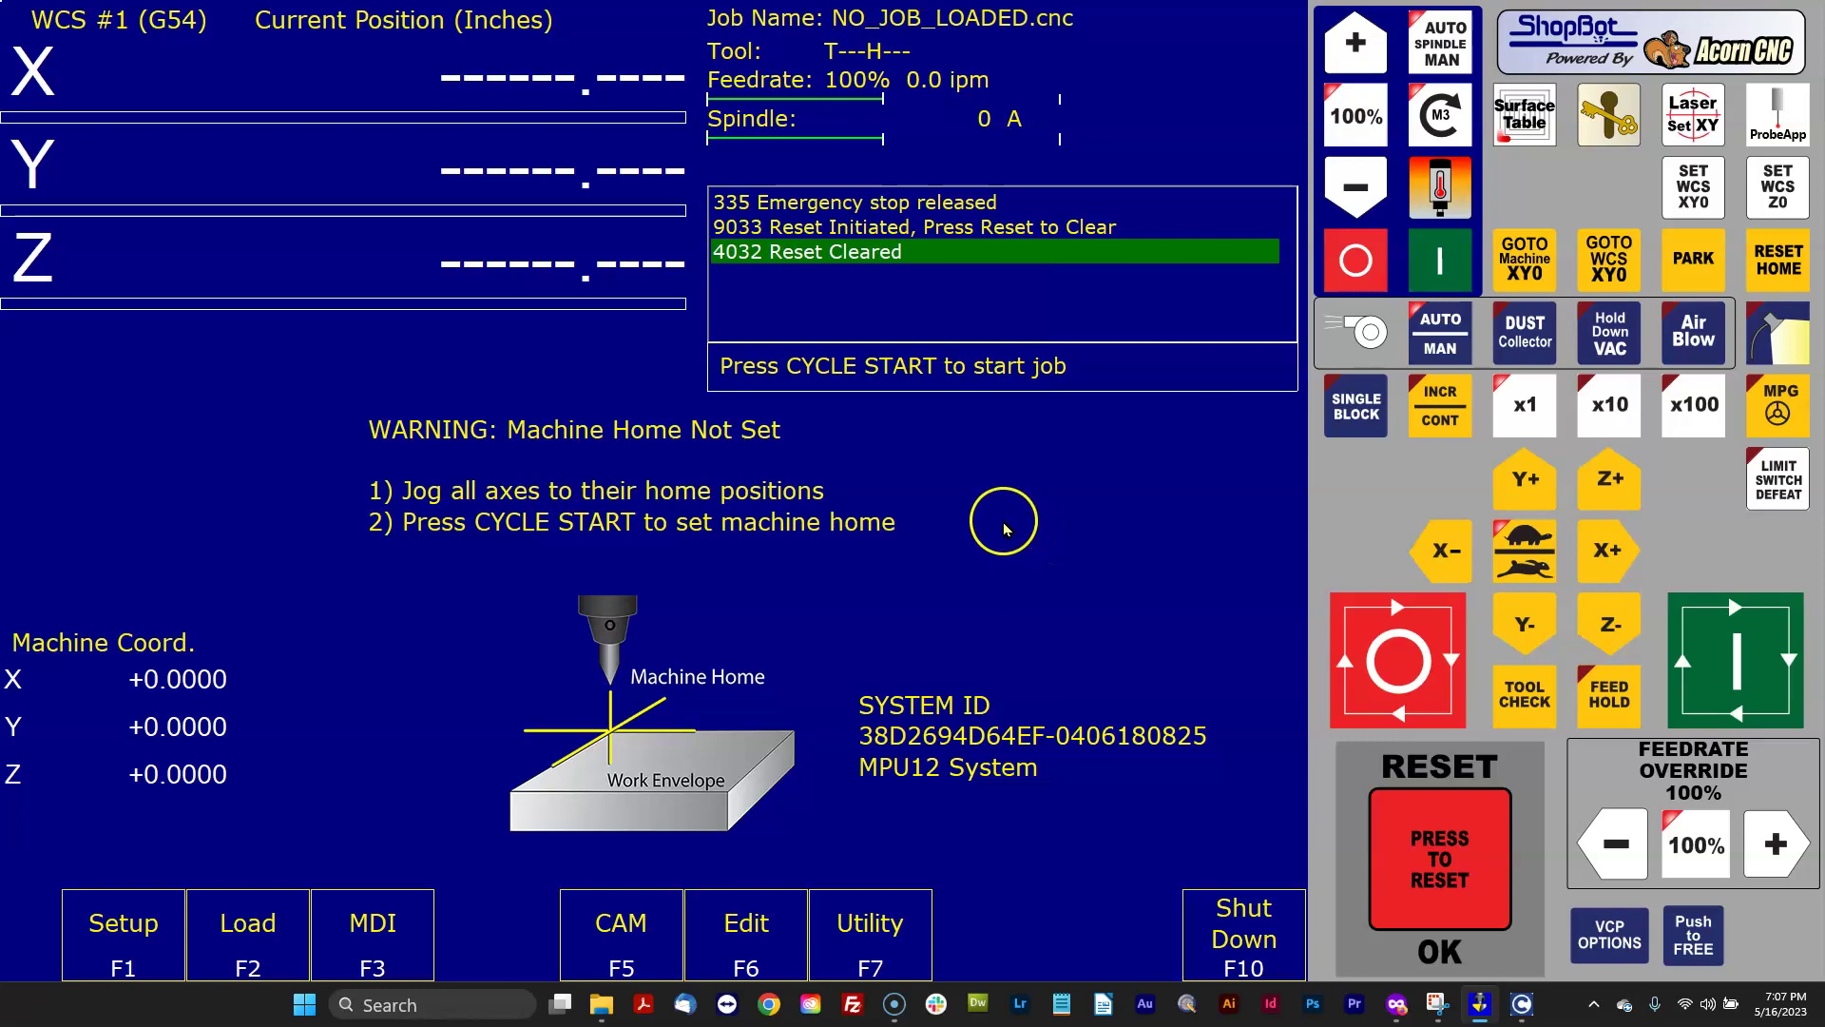
Step: Switch back to the C: drive in File Explorer and compare the cncm and cncmv5.0 folders
{"action": "mouse_move", "coordinate": [602, 1004]}
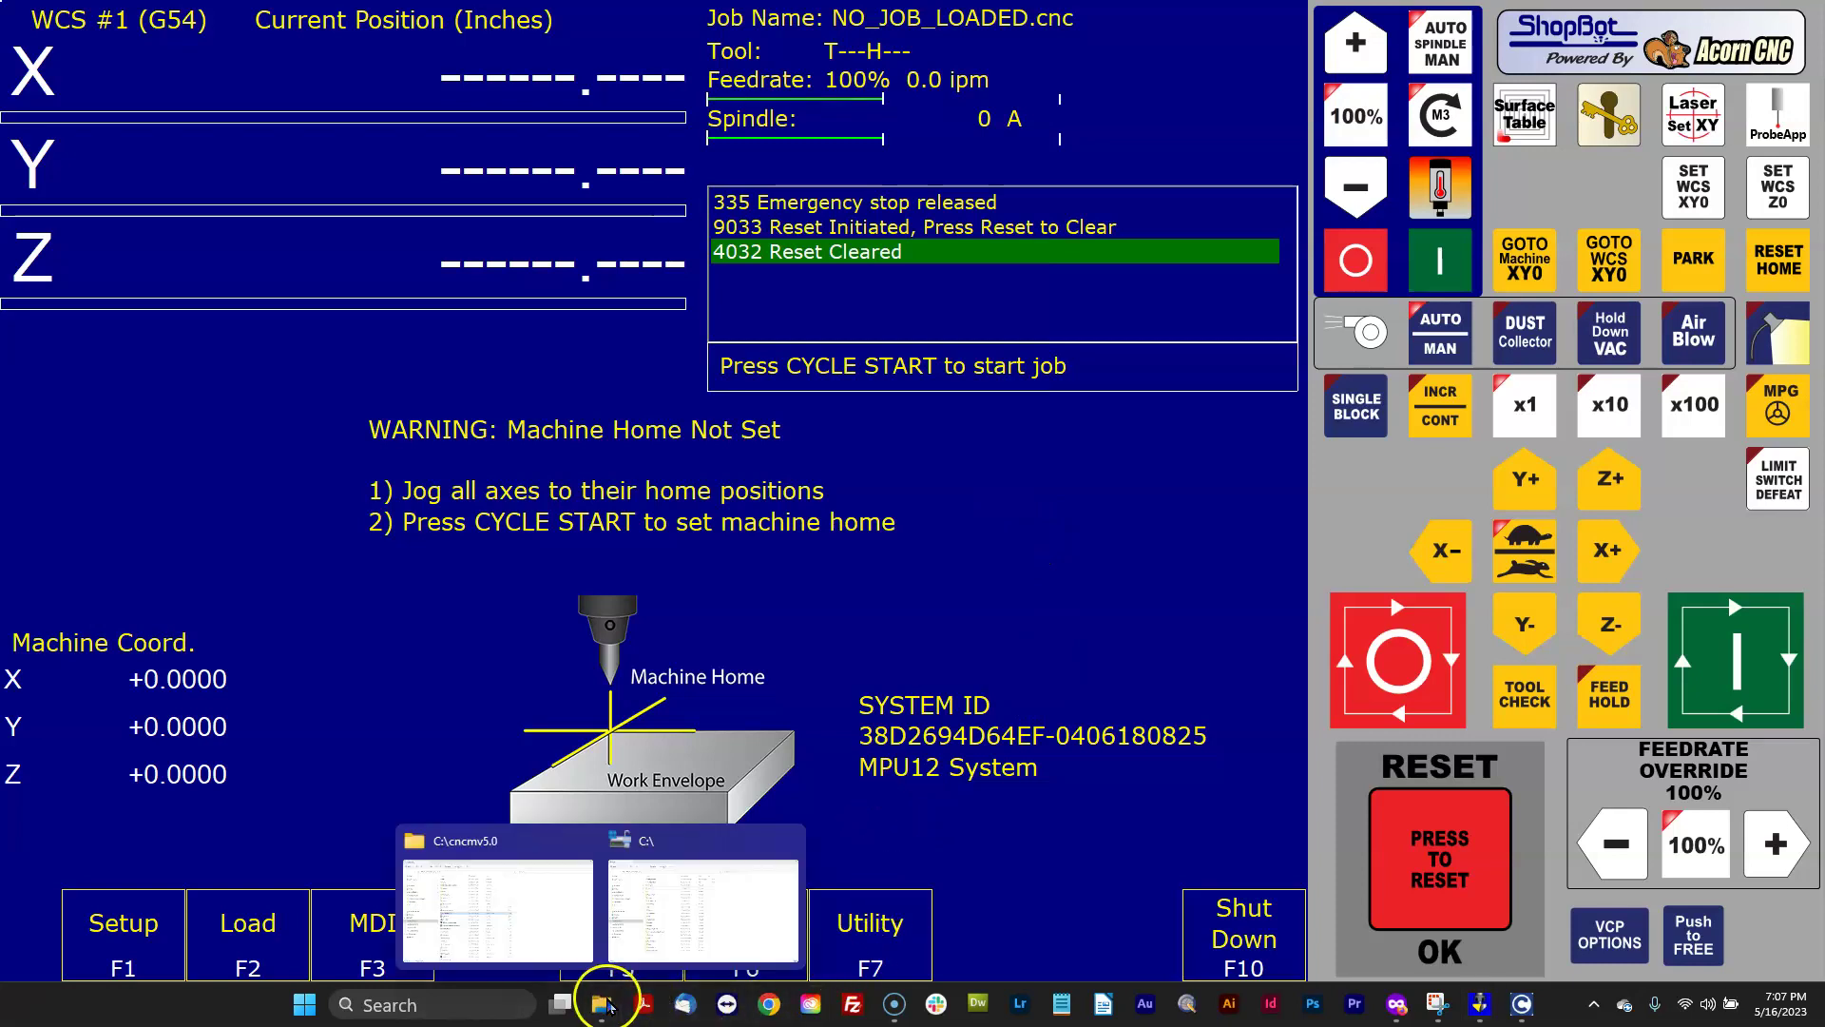
{"action": "left_click", "coordinate": [728, 916]}
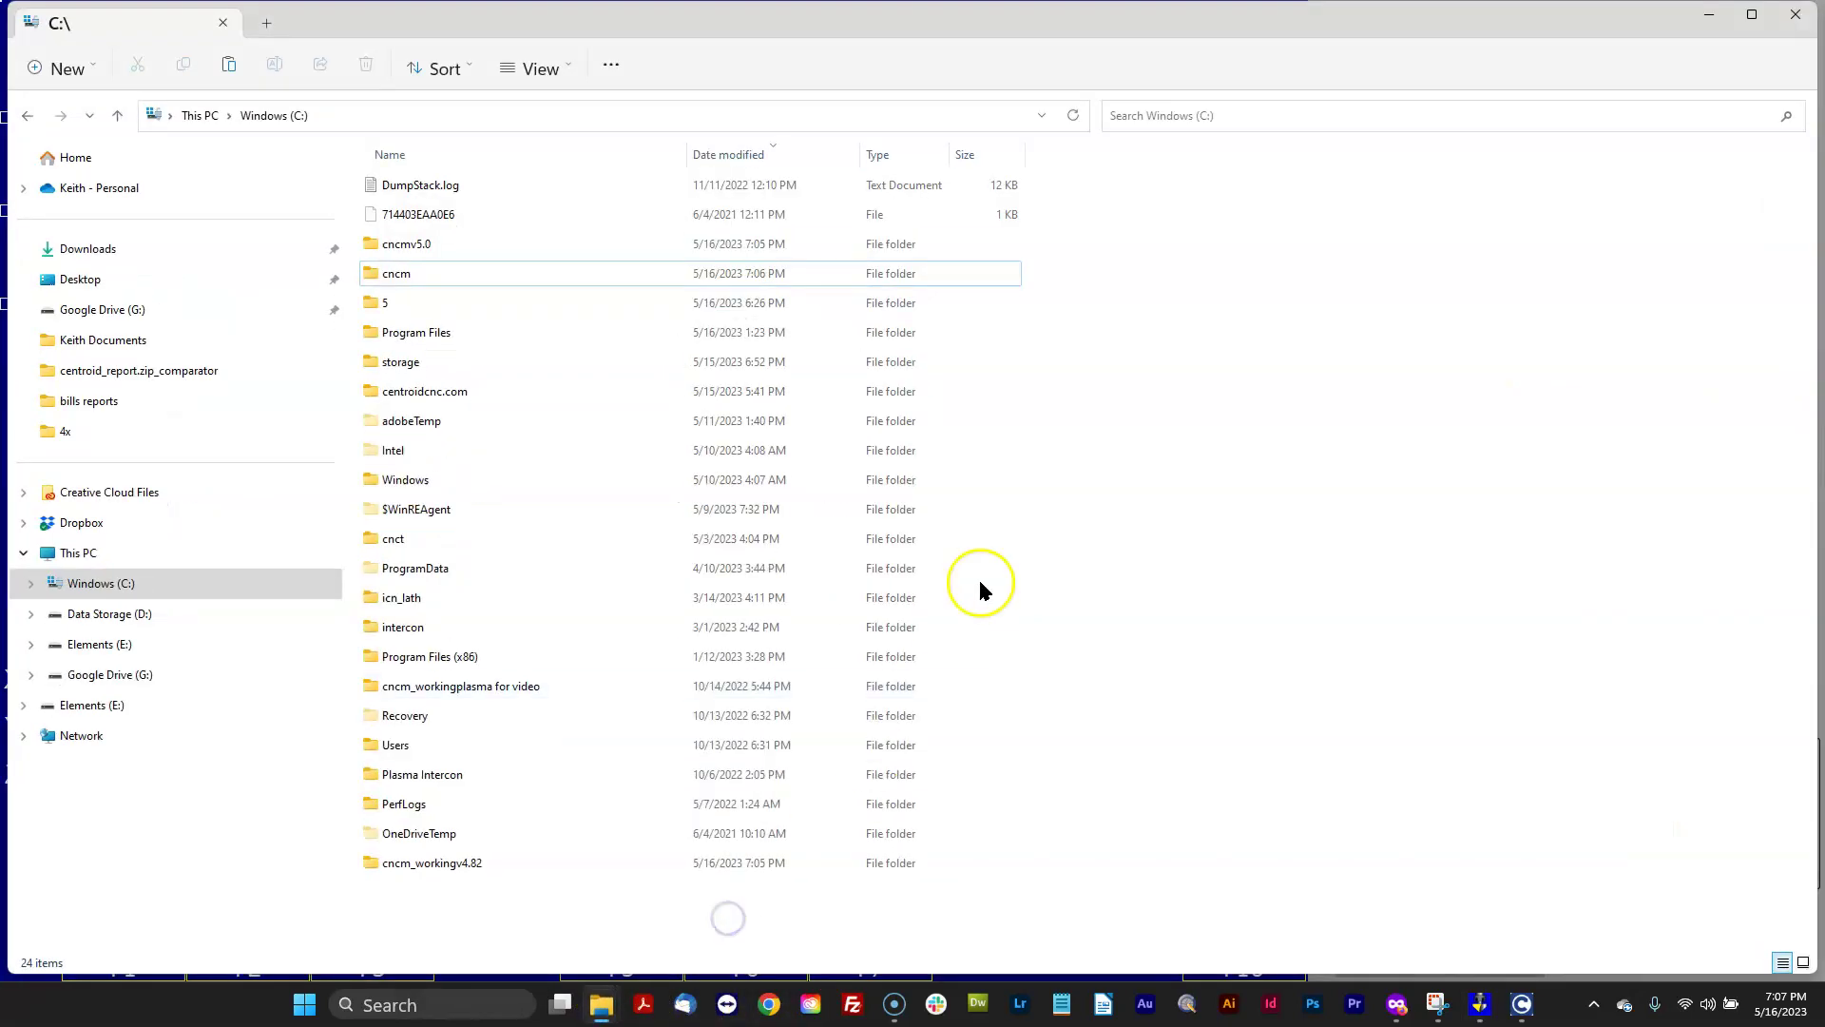
{"action": "right_click", "coordinate": [376, 273]}
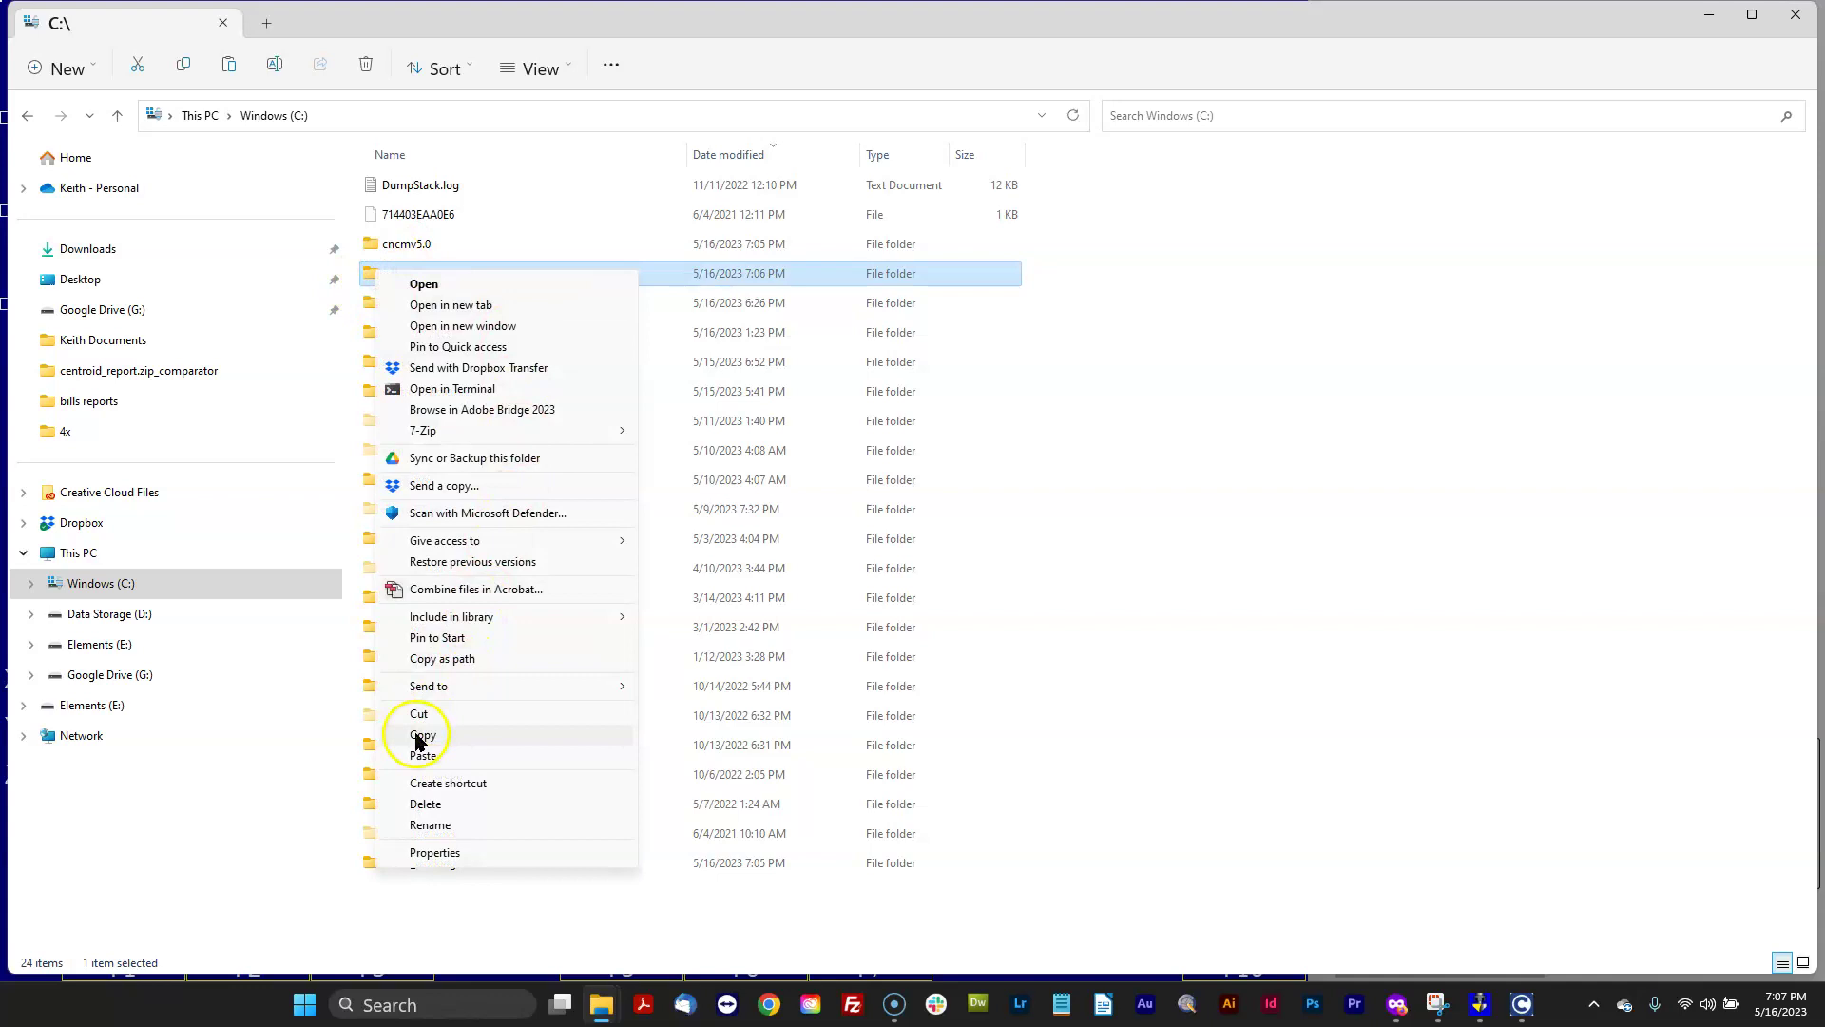
{"action": "left_click", "coordinate": [1293, 494]}
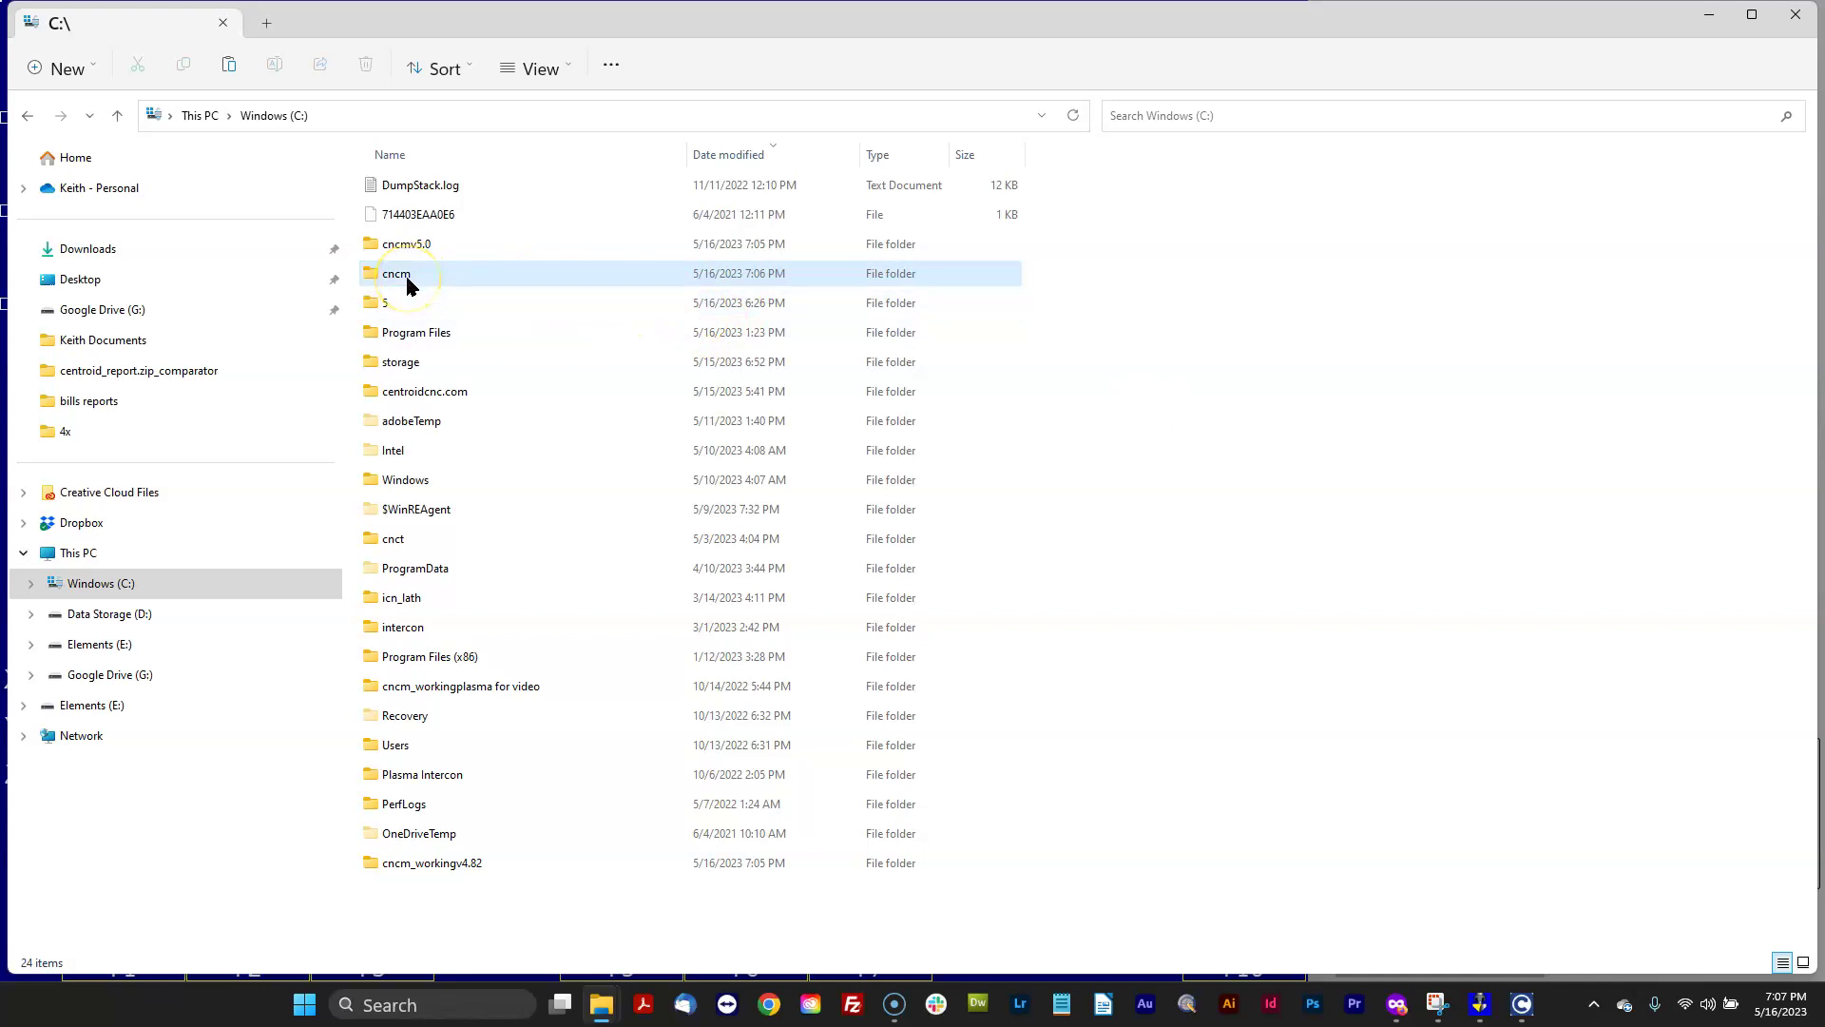
{"action": "mouse_move", "coordinate": [398, 283]}
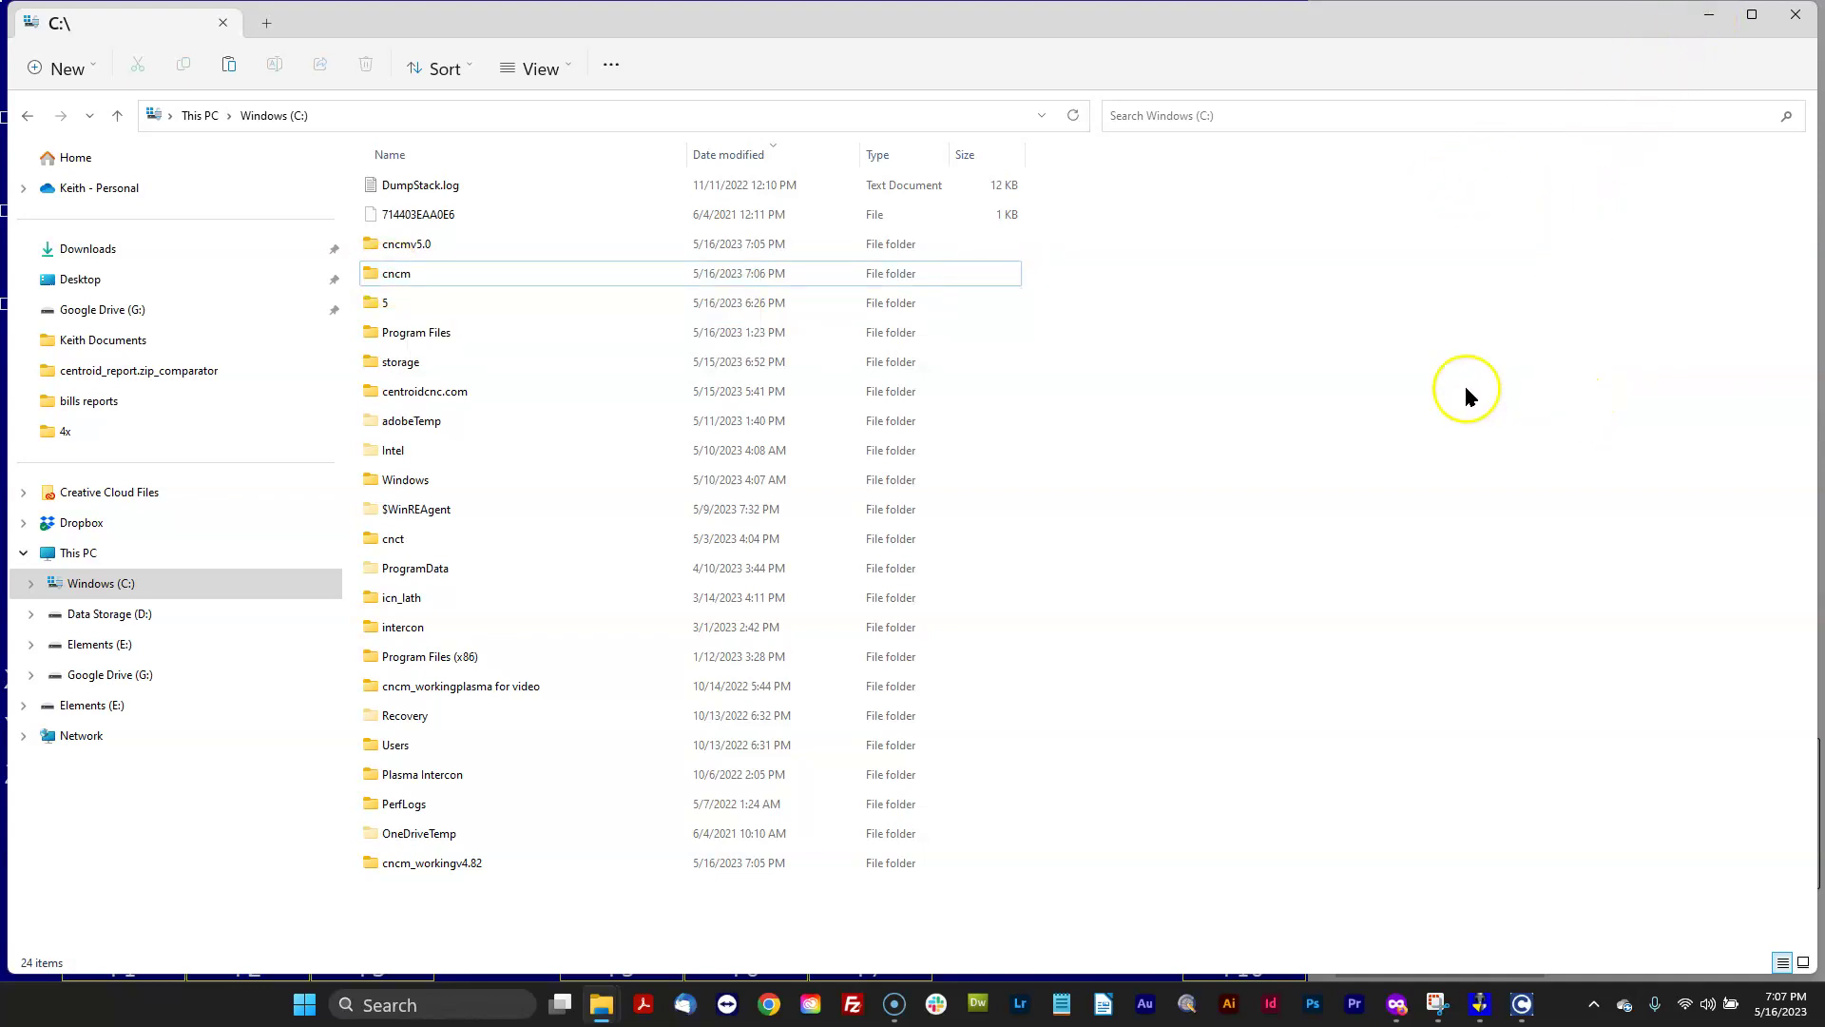
{"action": "left_click", "coordinate": [423, 243]}
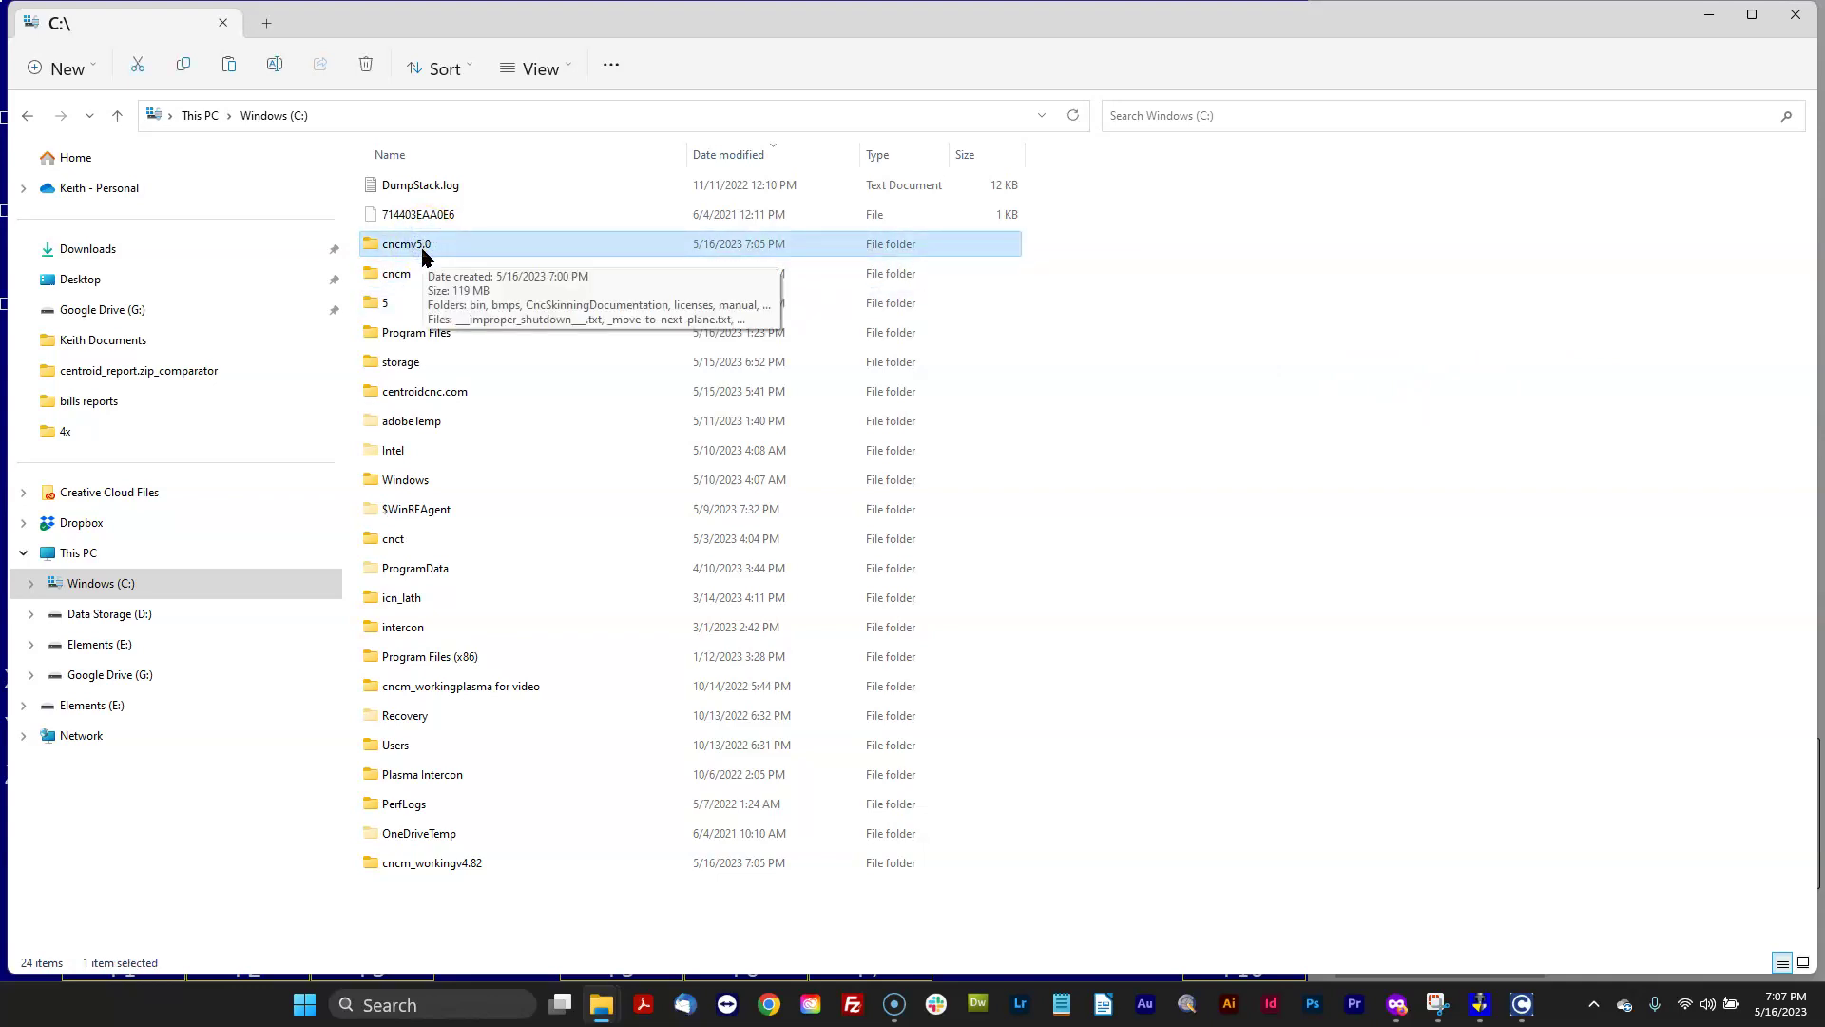
{"action": "left_click", "coordinate": [416, 276]}
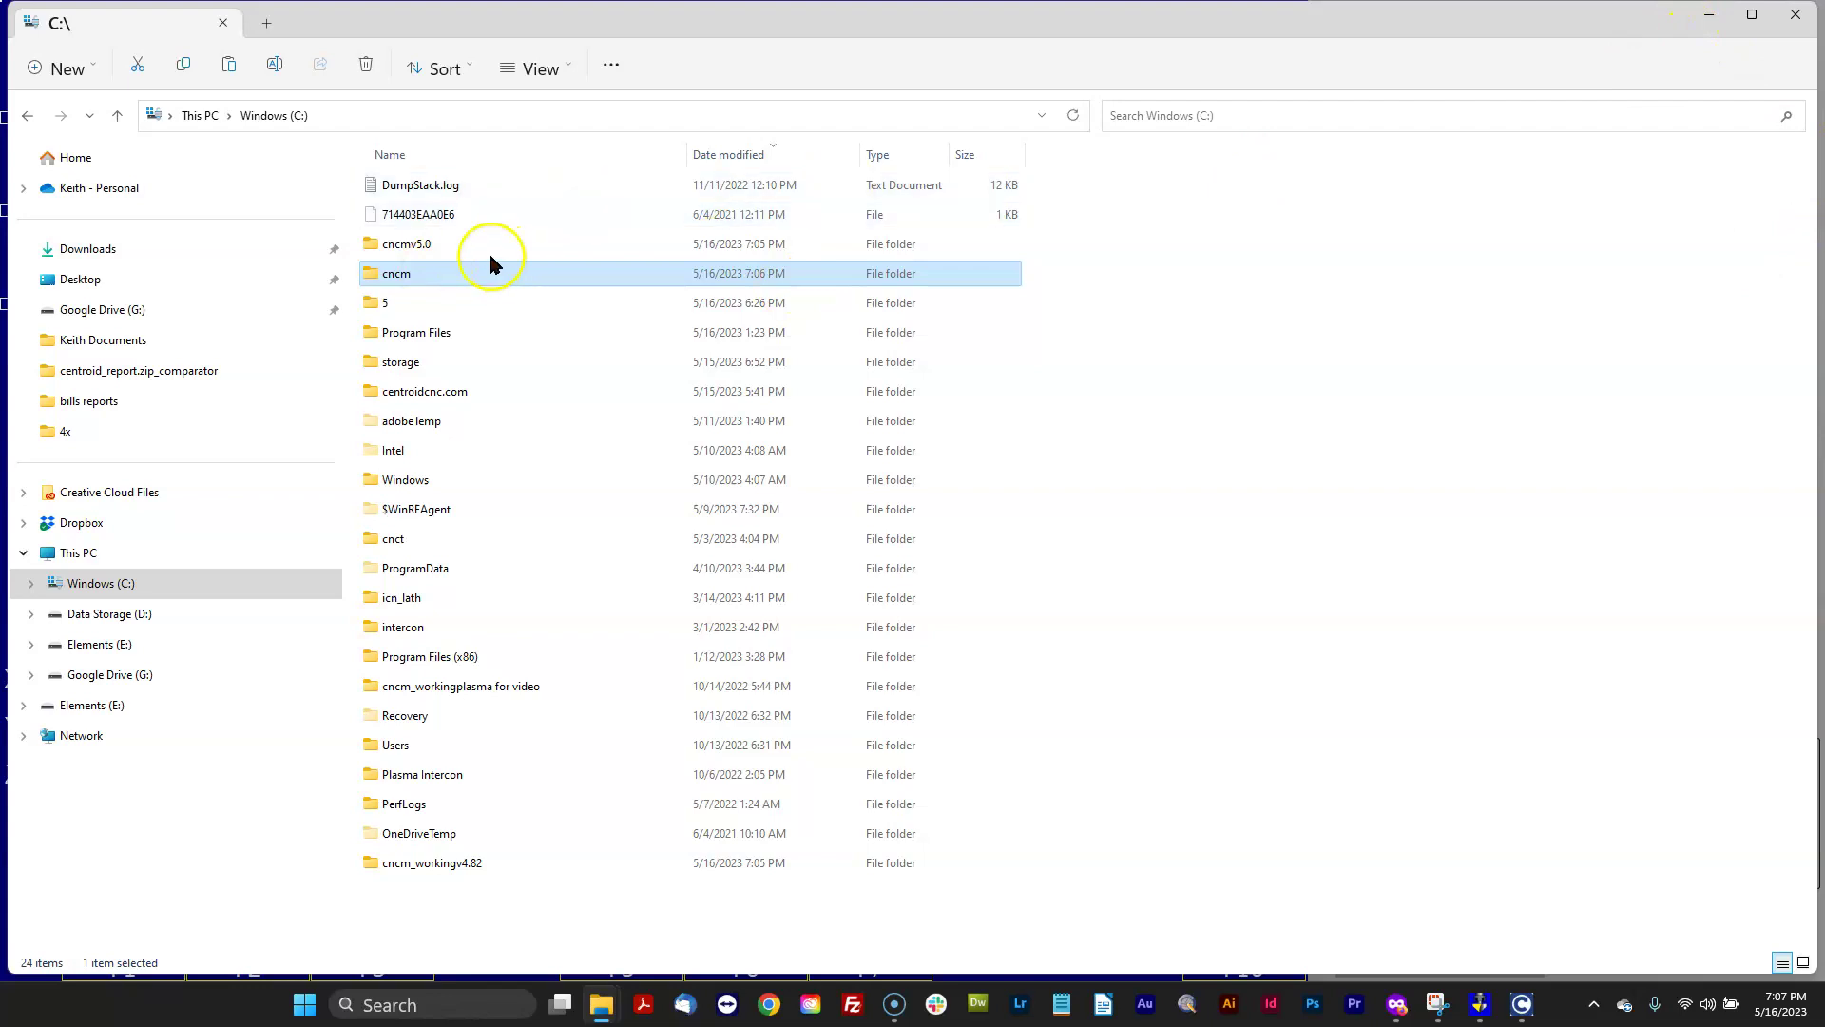
Step: Start renaming the cncm folder on C:, then close the running CNC12 program so the folder is free
{"action": "right_click", "coordinate": [406, 275]}
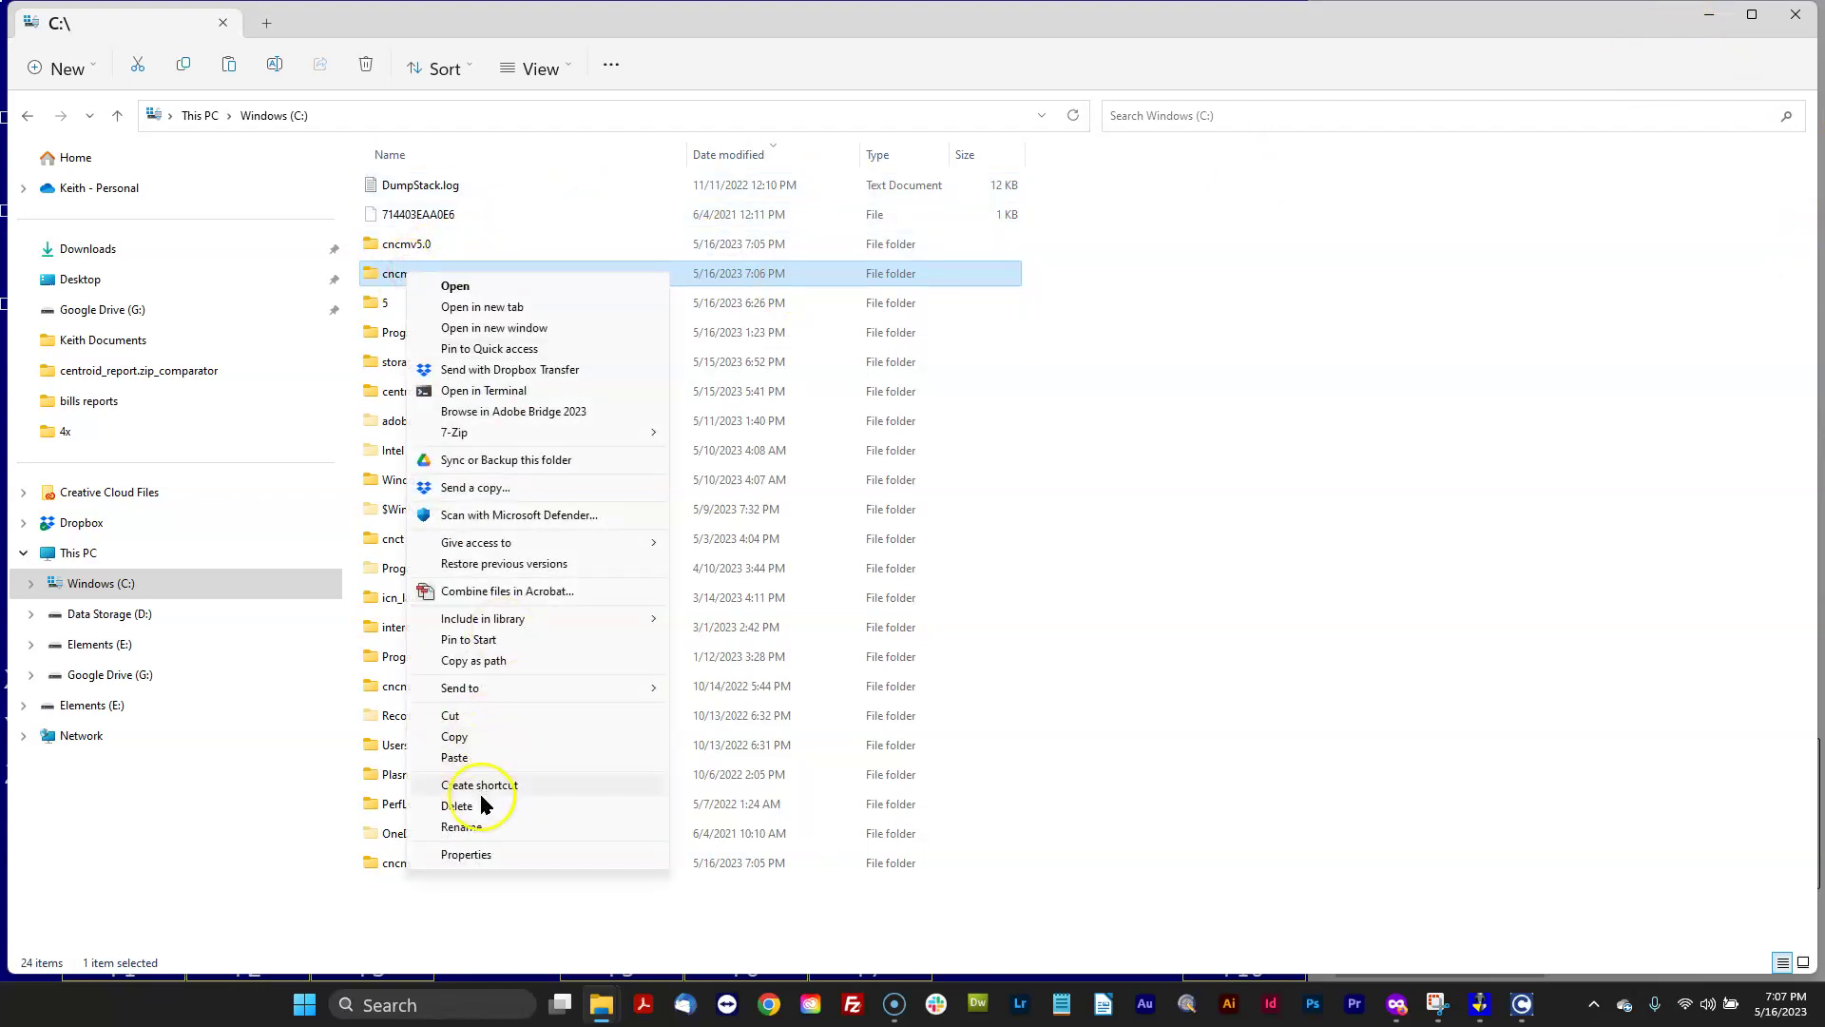
{"action": "left_click", "coordinate": [462, 826]}
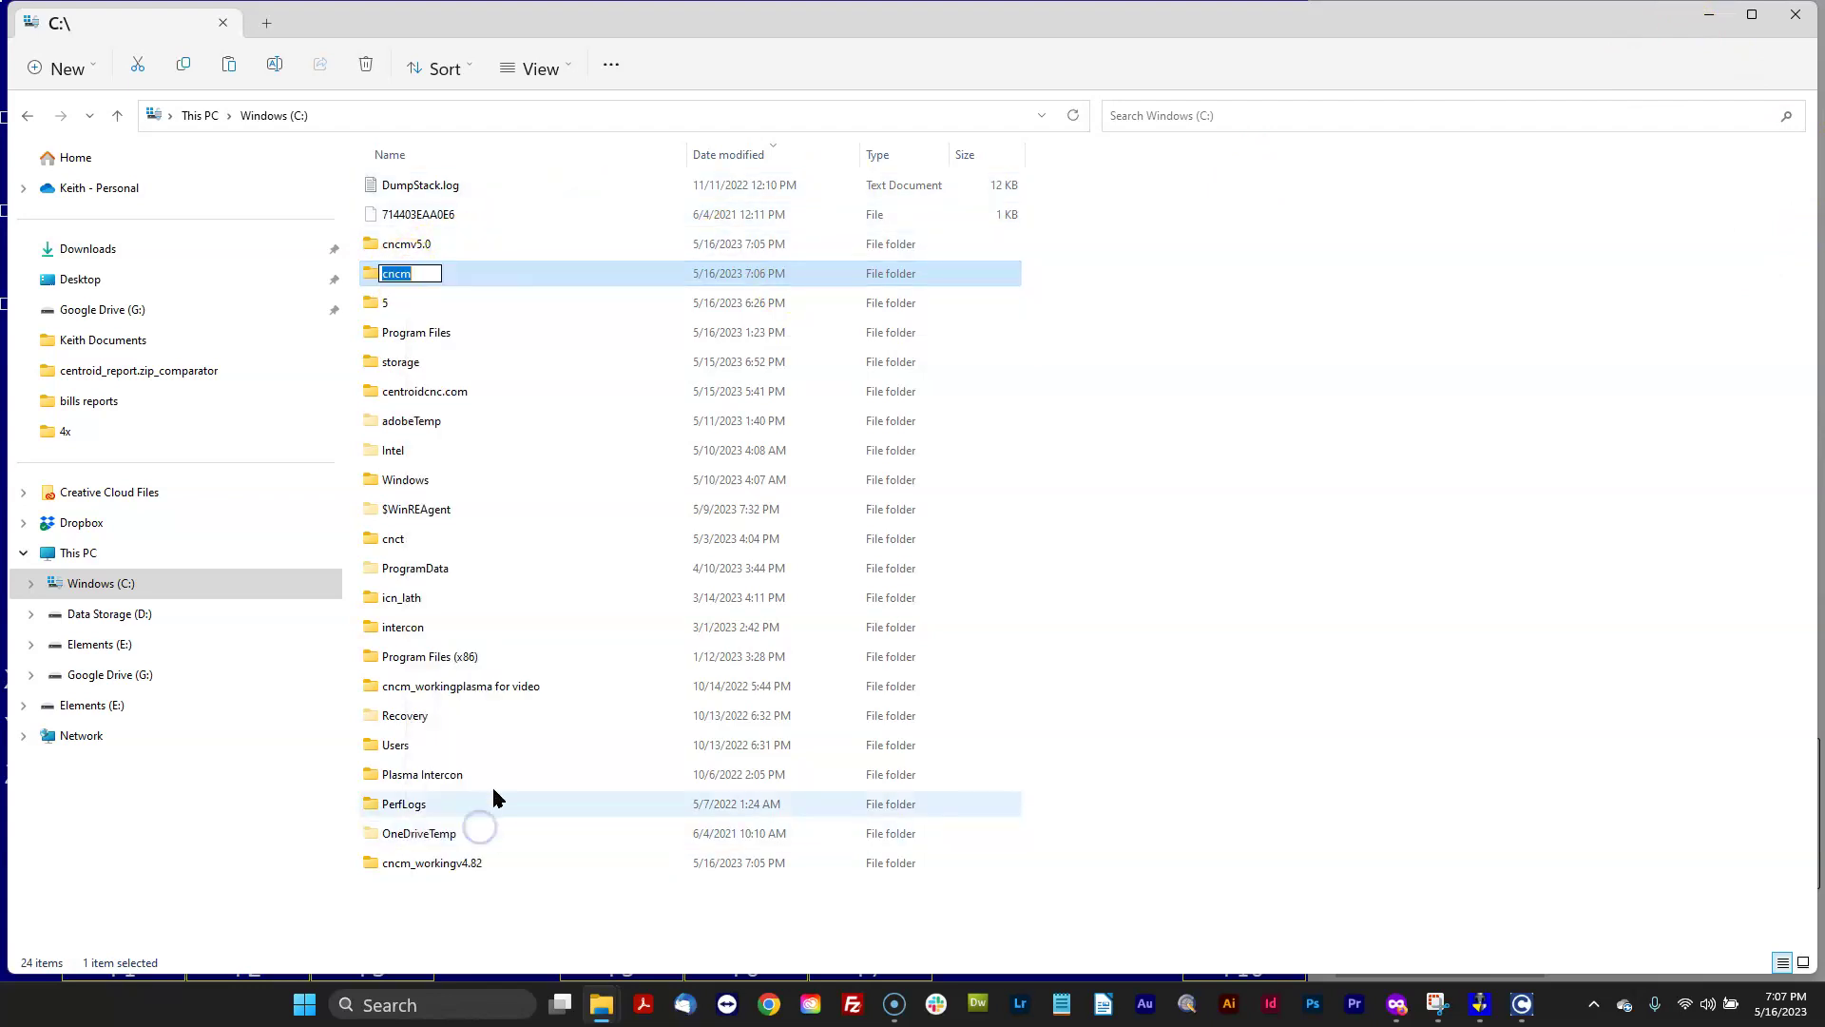
{"action": "right_click", "coordinate": [1483, 1004]}
{"action": "left_click", "coordinate": [1499, 950]}
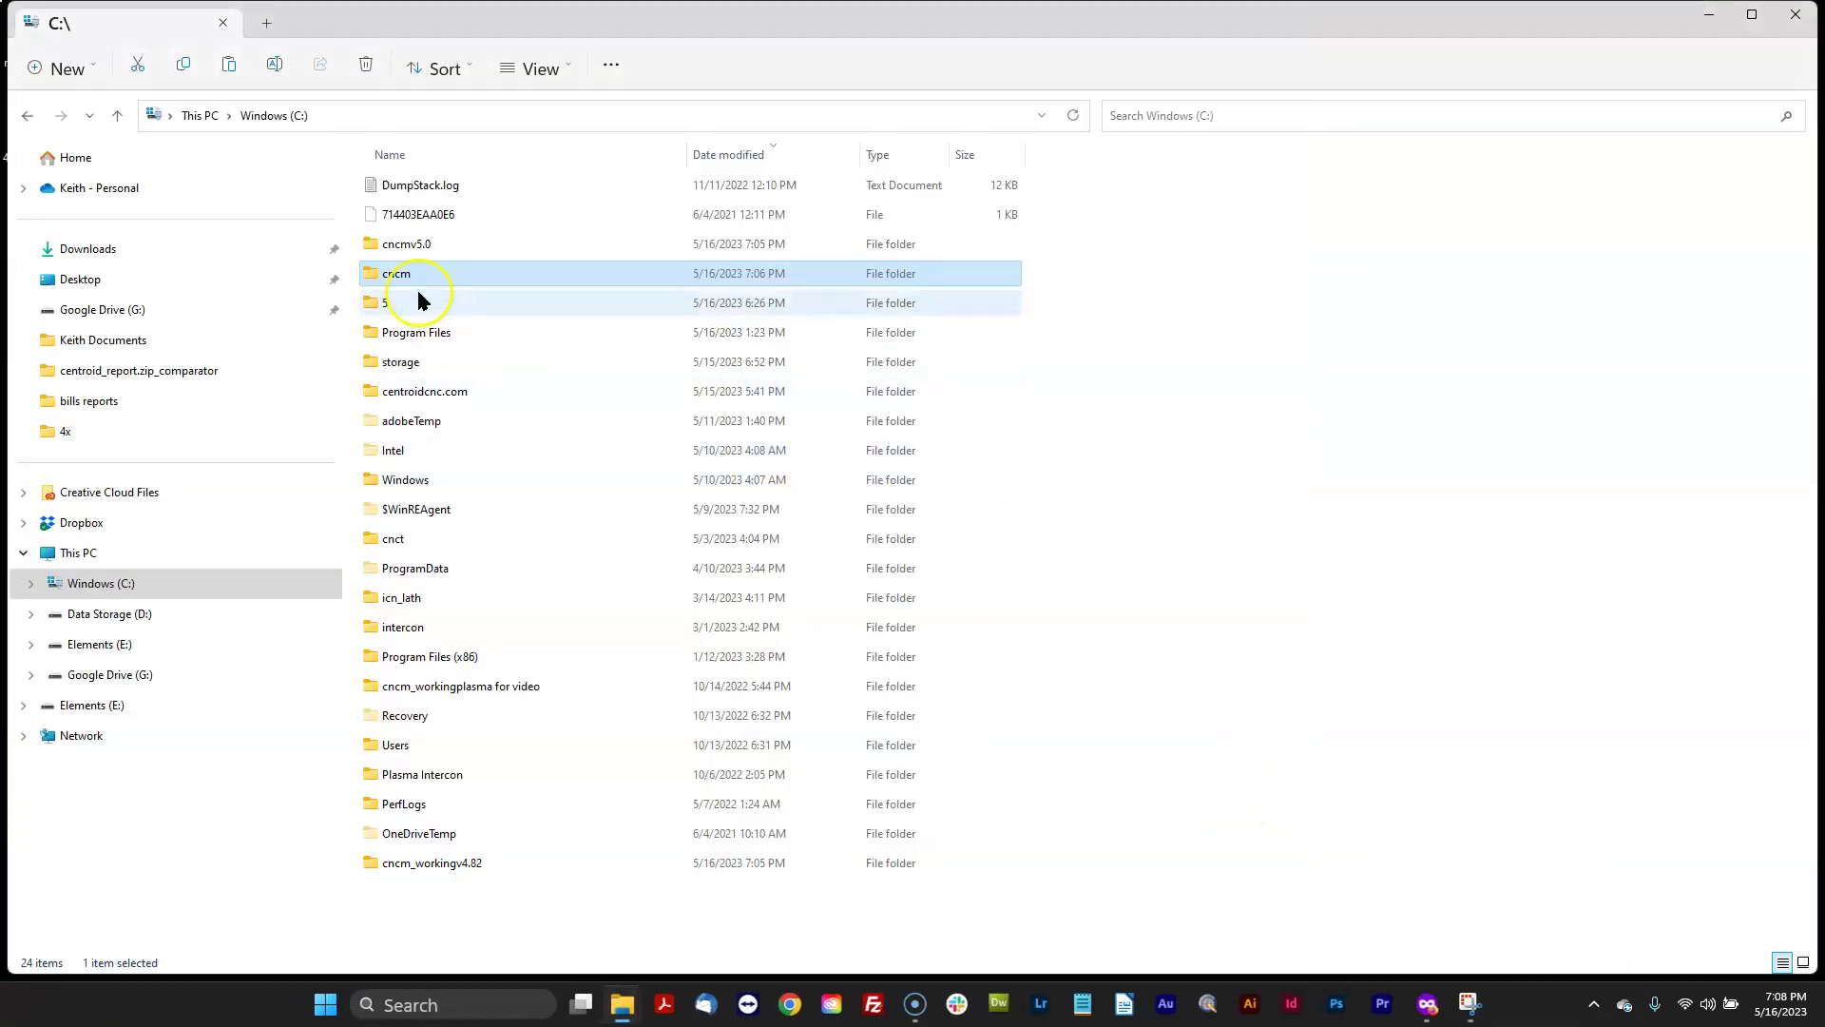
Step: Rename the cncm folder on C: as cncm_v4.82
{"action": "right_click", "coordinate": [391, 276]}
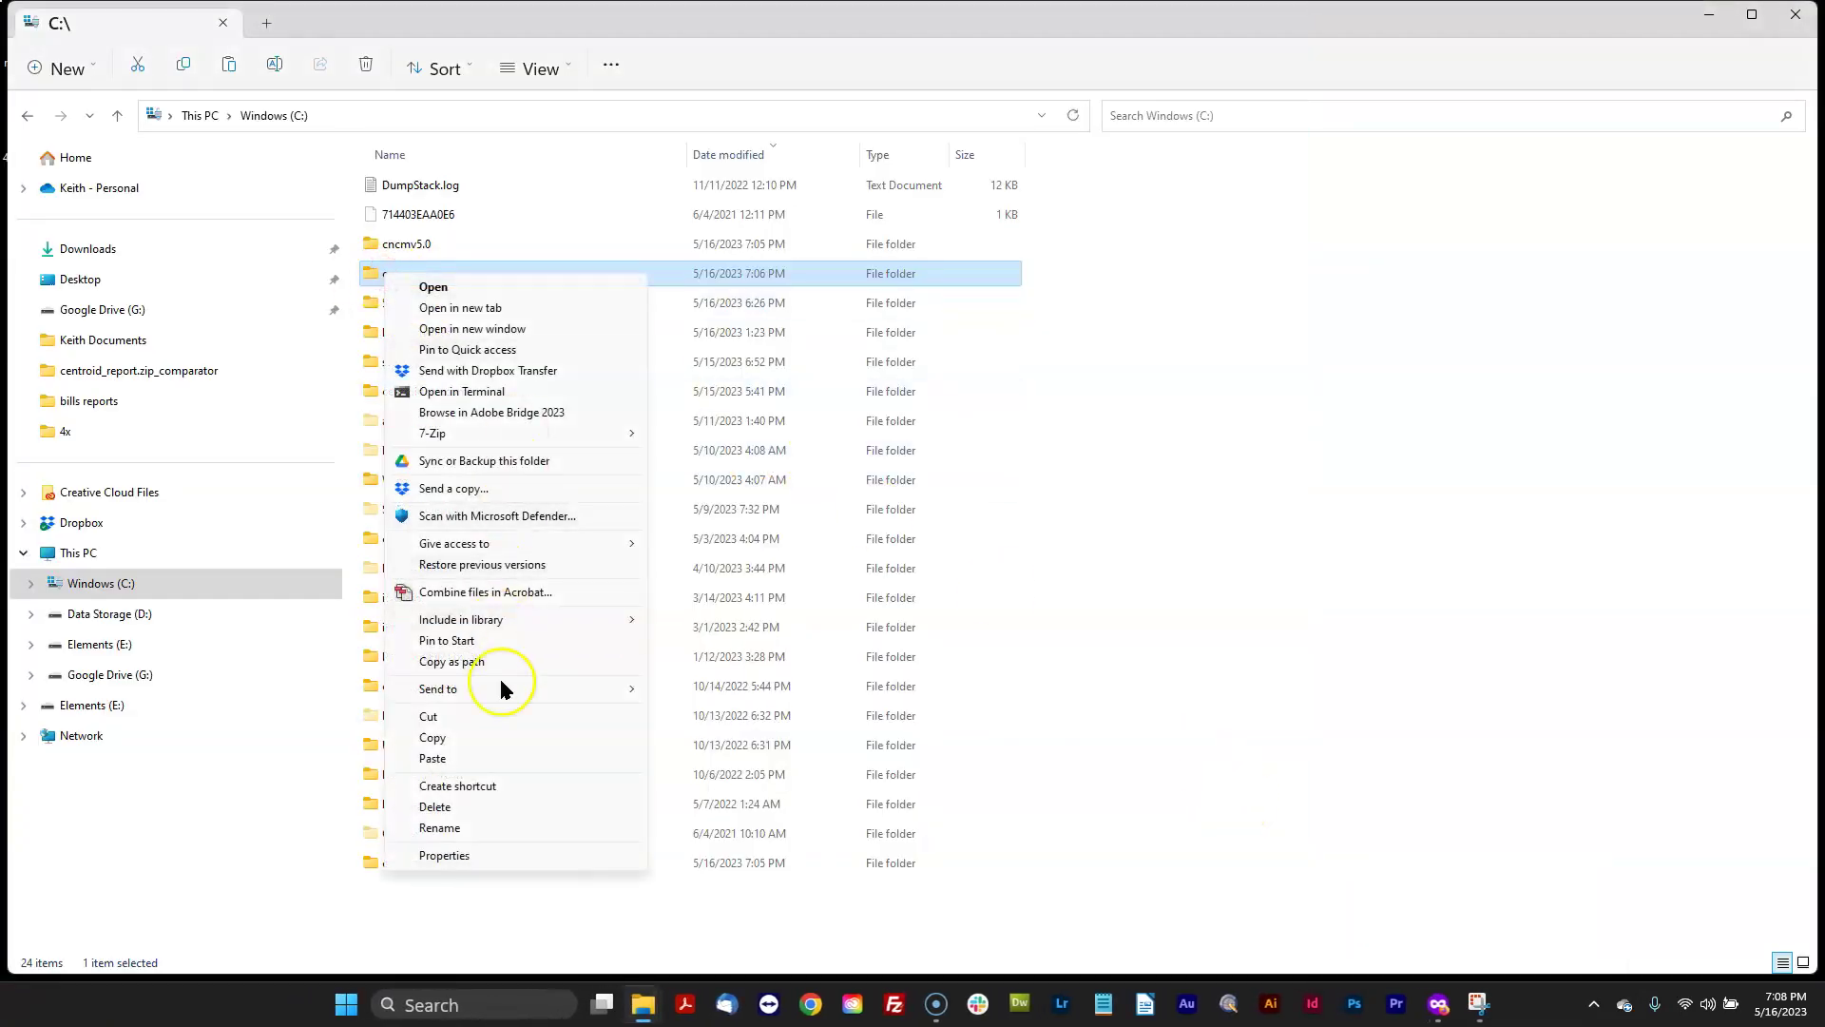
{"action": "left_click", "coordinate": [487, 826]}
{"action": "left_click", "coordinate": [431, 276]}
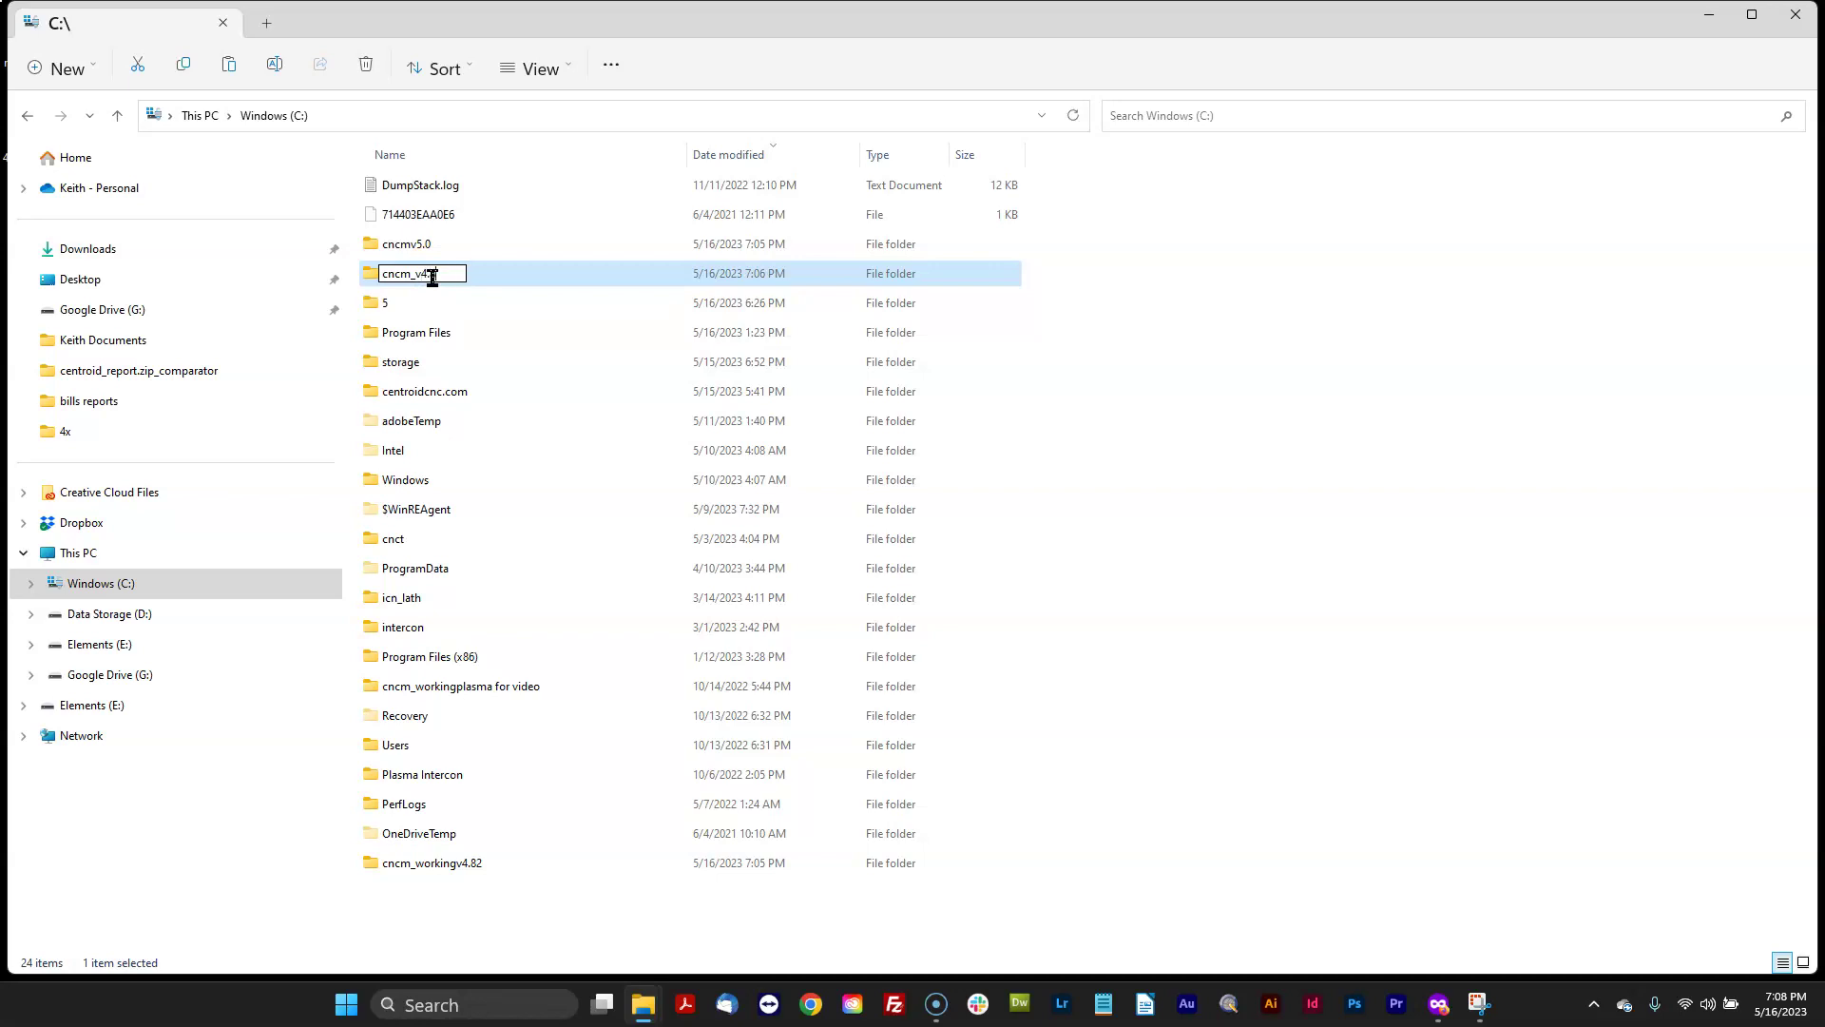
{"action": "type", "text": "_v4.82"}
{"action": "left_click", "coordinate": [1291, 419]}
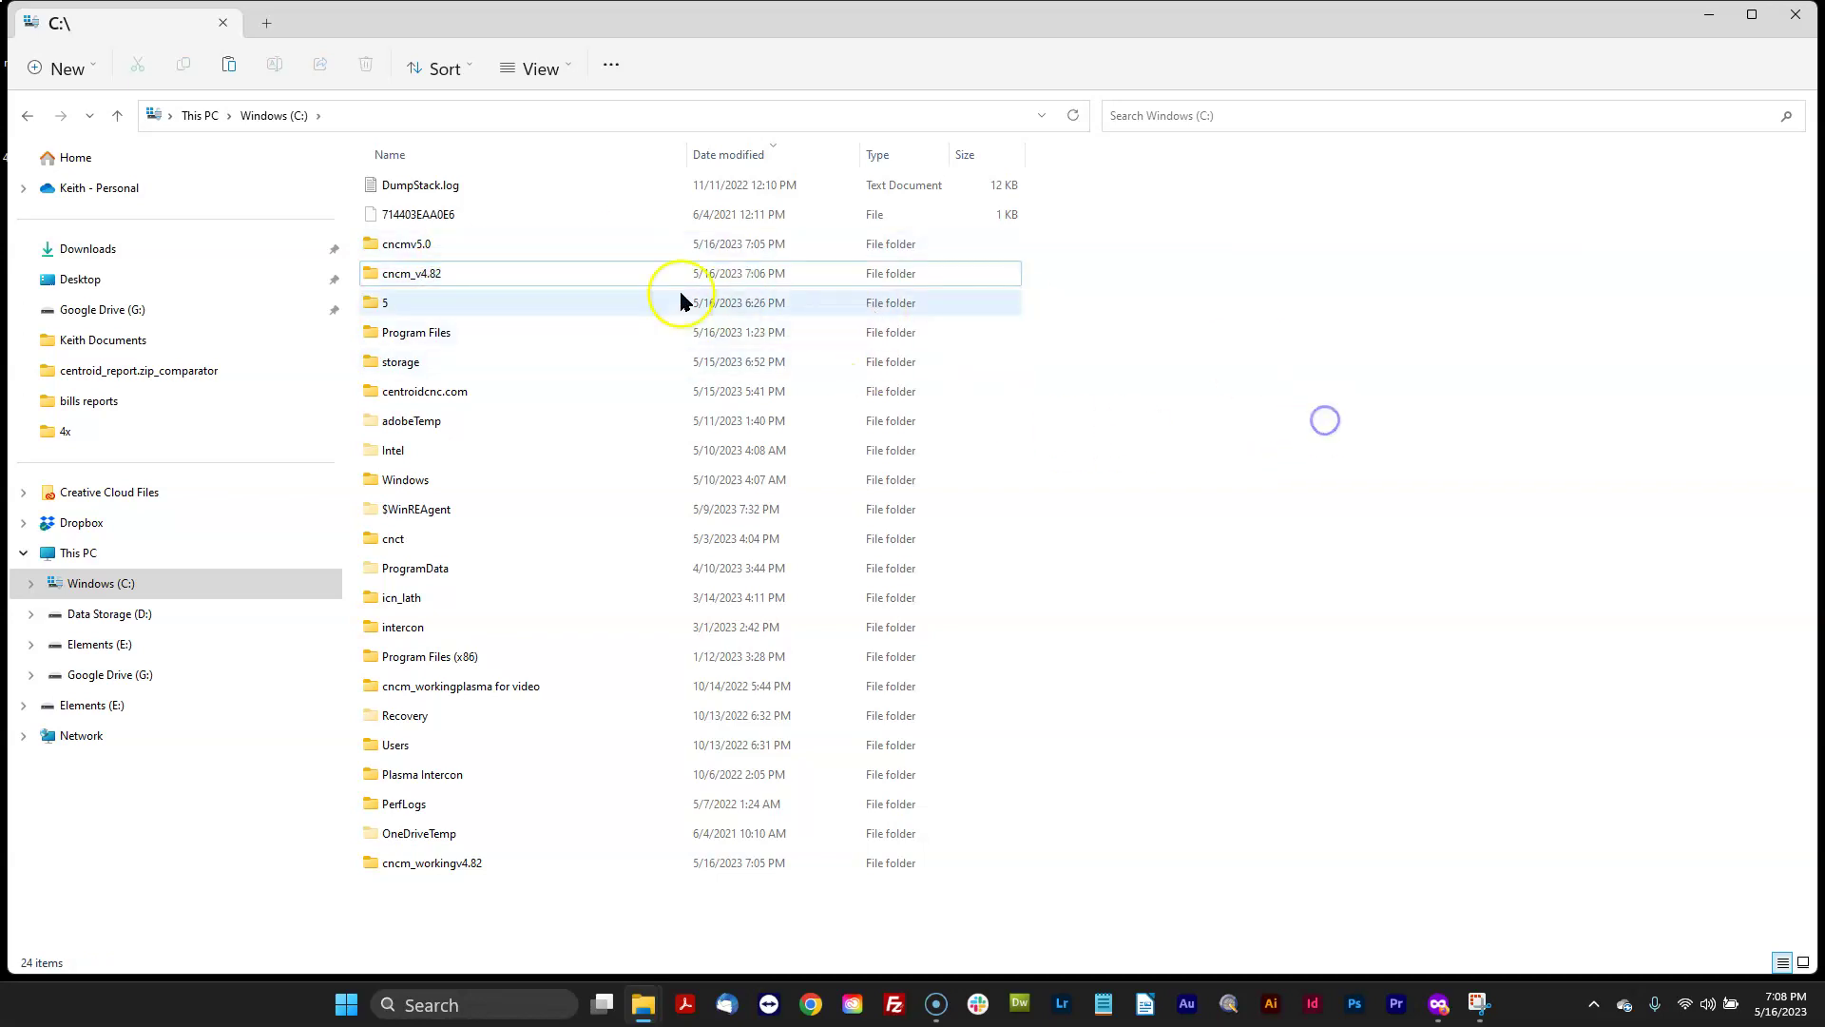
Step: Rename the cncmv5.0 folder as cncm
{"action": "left_click", "coordinate": [397, 249]}
{"action": "right_click", "coordinate": [398, 249]}
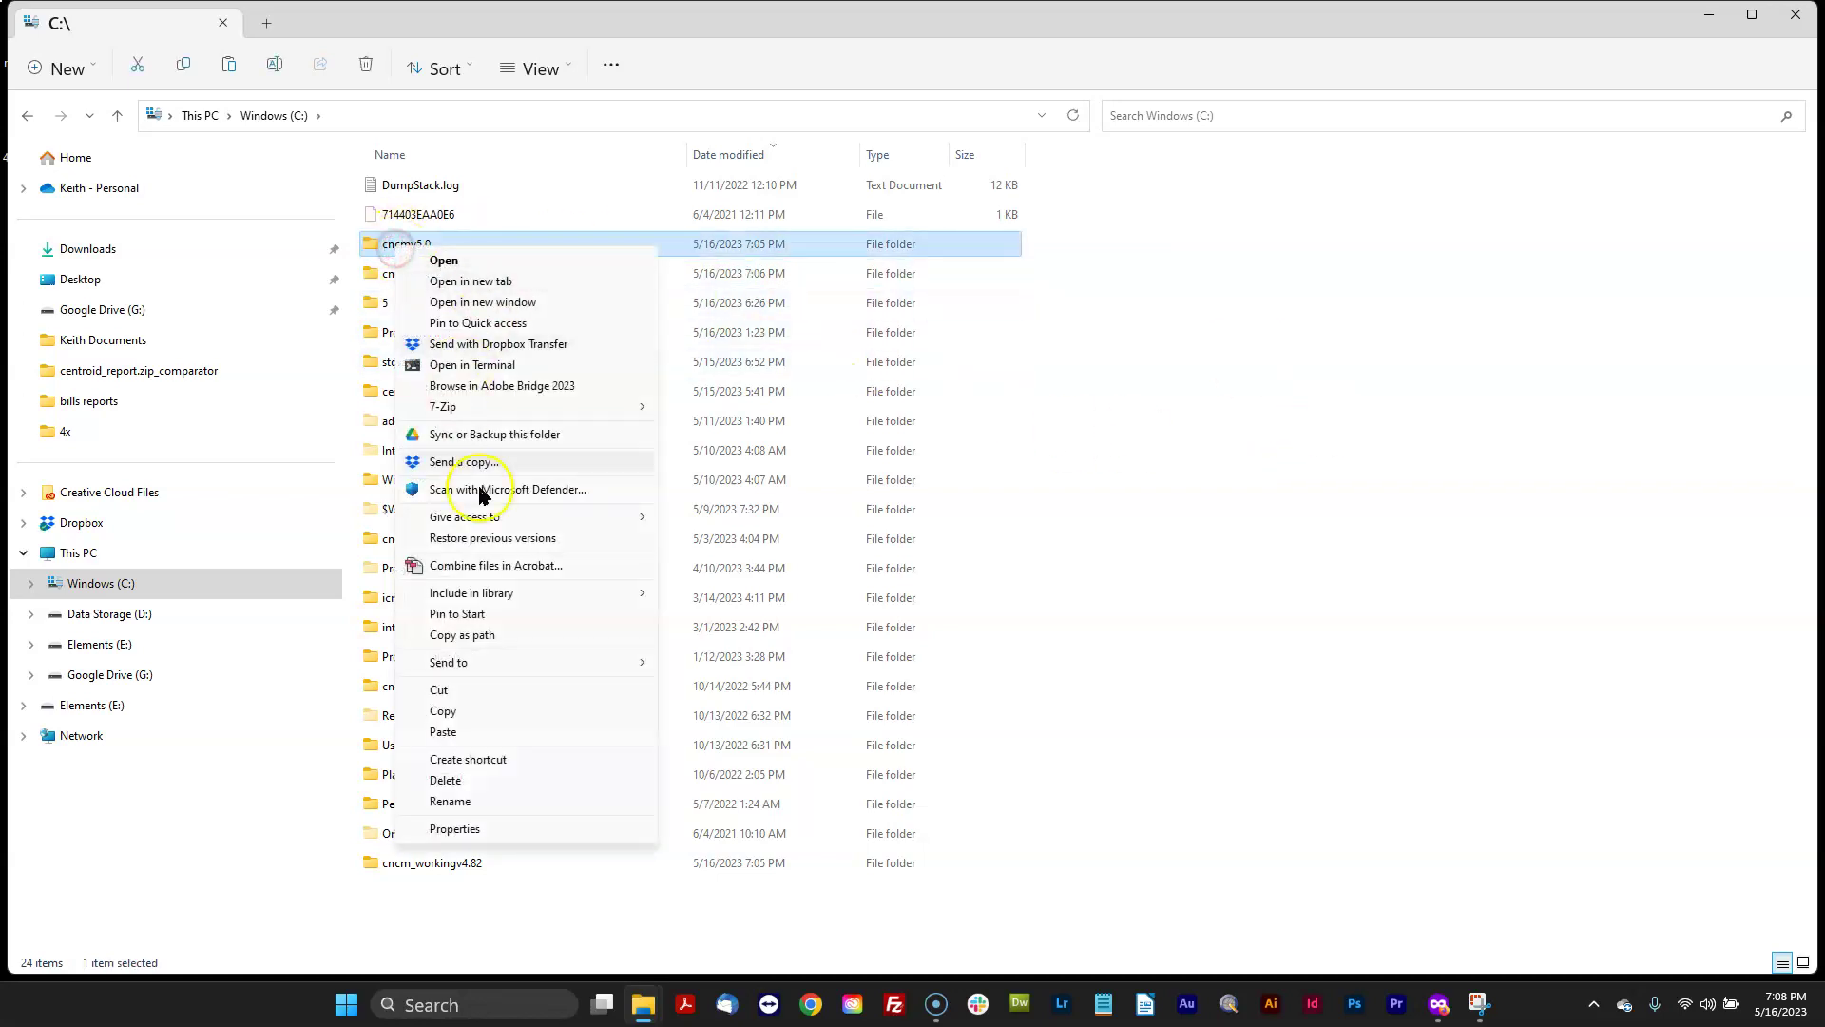
{"action": "left_click", "coordinate": [466, 802]}
{"action": "left_click", "coordinate": [442, 244]}
{"action": "key", "text": "BackSpace"}
{"action": "key", "text": "BackSpace"}
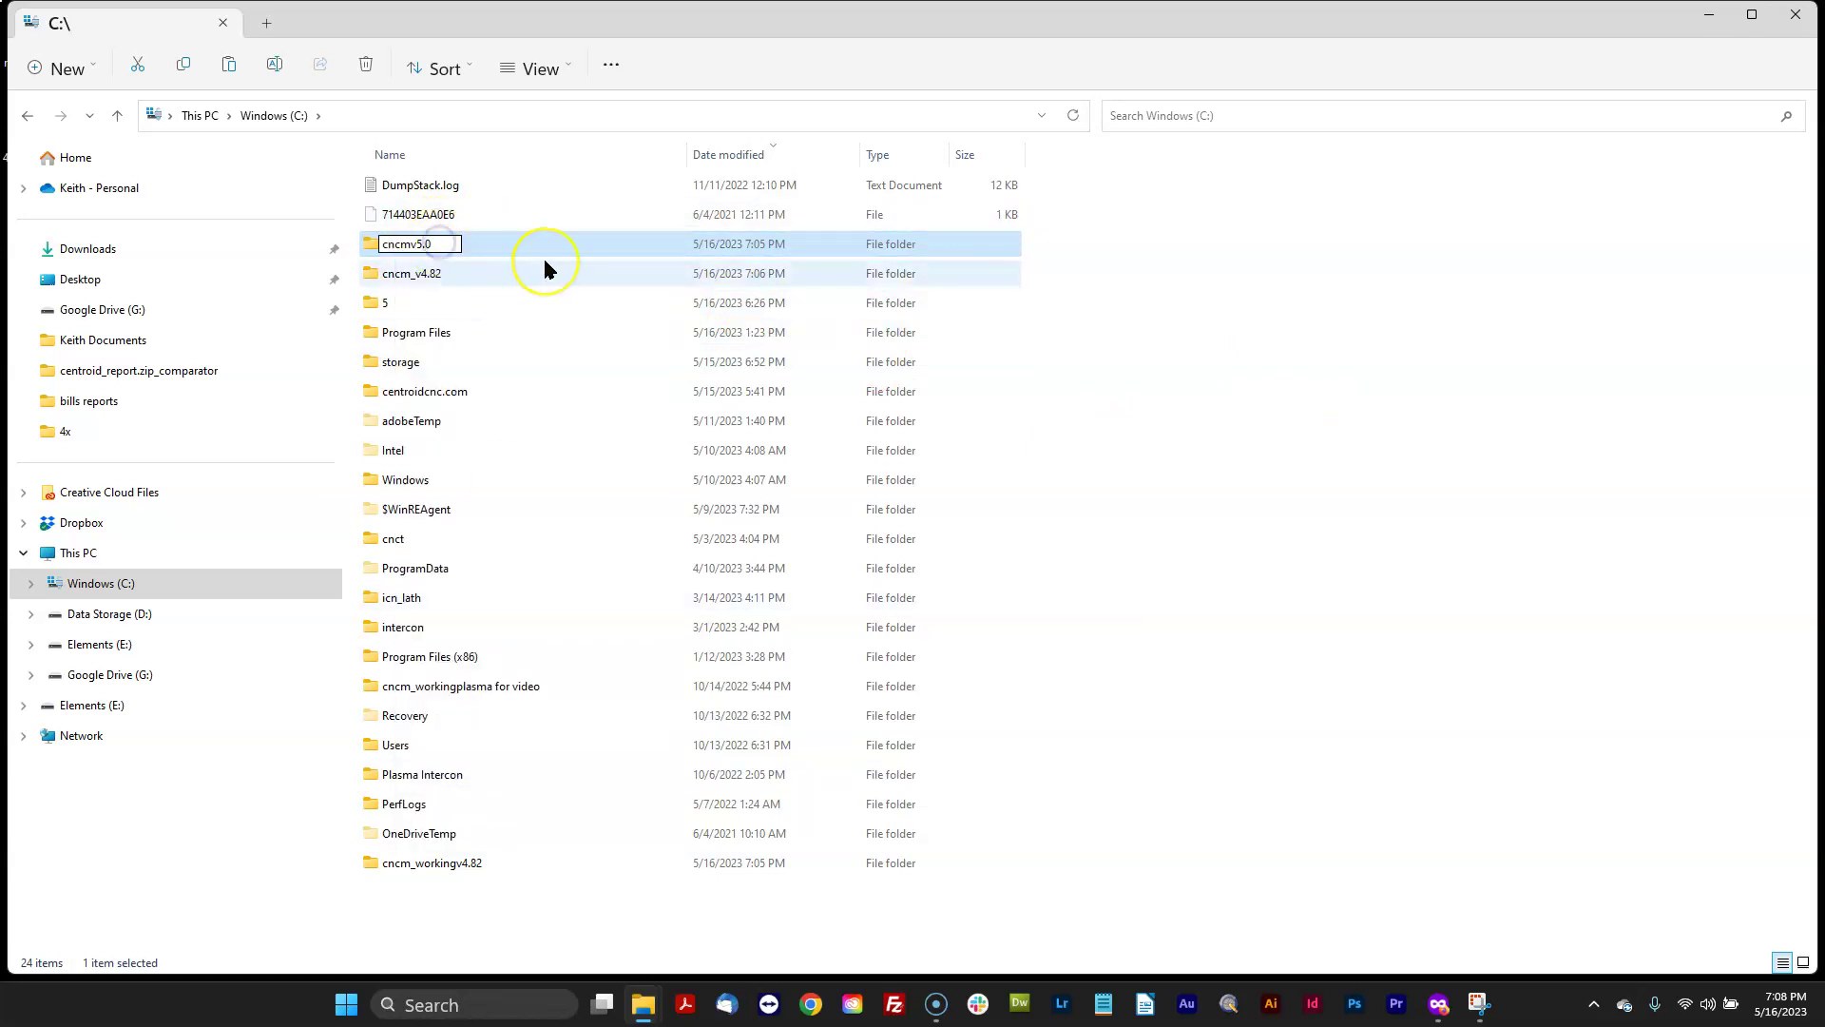
{"action": "key", "text": "BackSpace"}
{"action": "key", "text": "BackSpace"}
{"action": "left_click", "coordinate": [1359, 522]}
Step: Minimize File Explorer, launch CNC12 Router v5.0 from the desktop, and clear the tripped reset
{"action": "left_click", "coordinate": [1708, 14]}
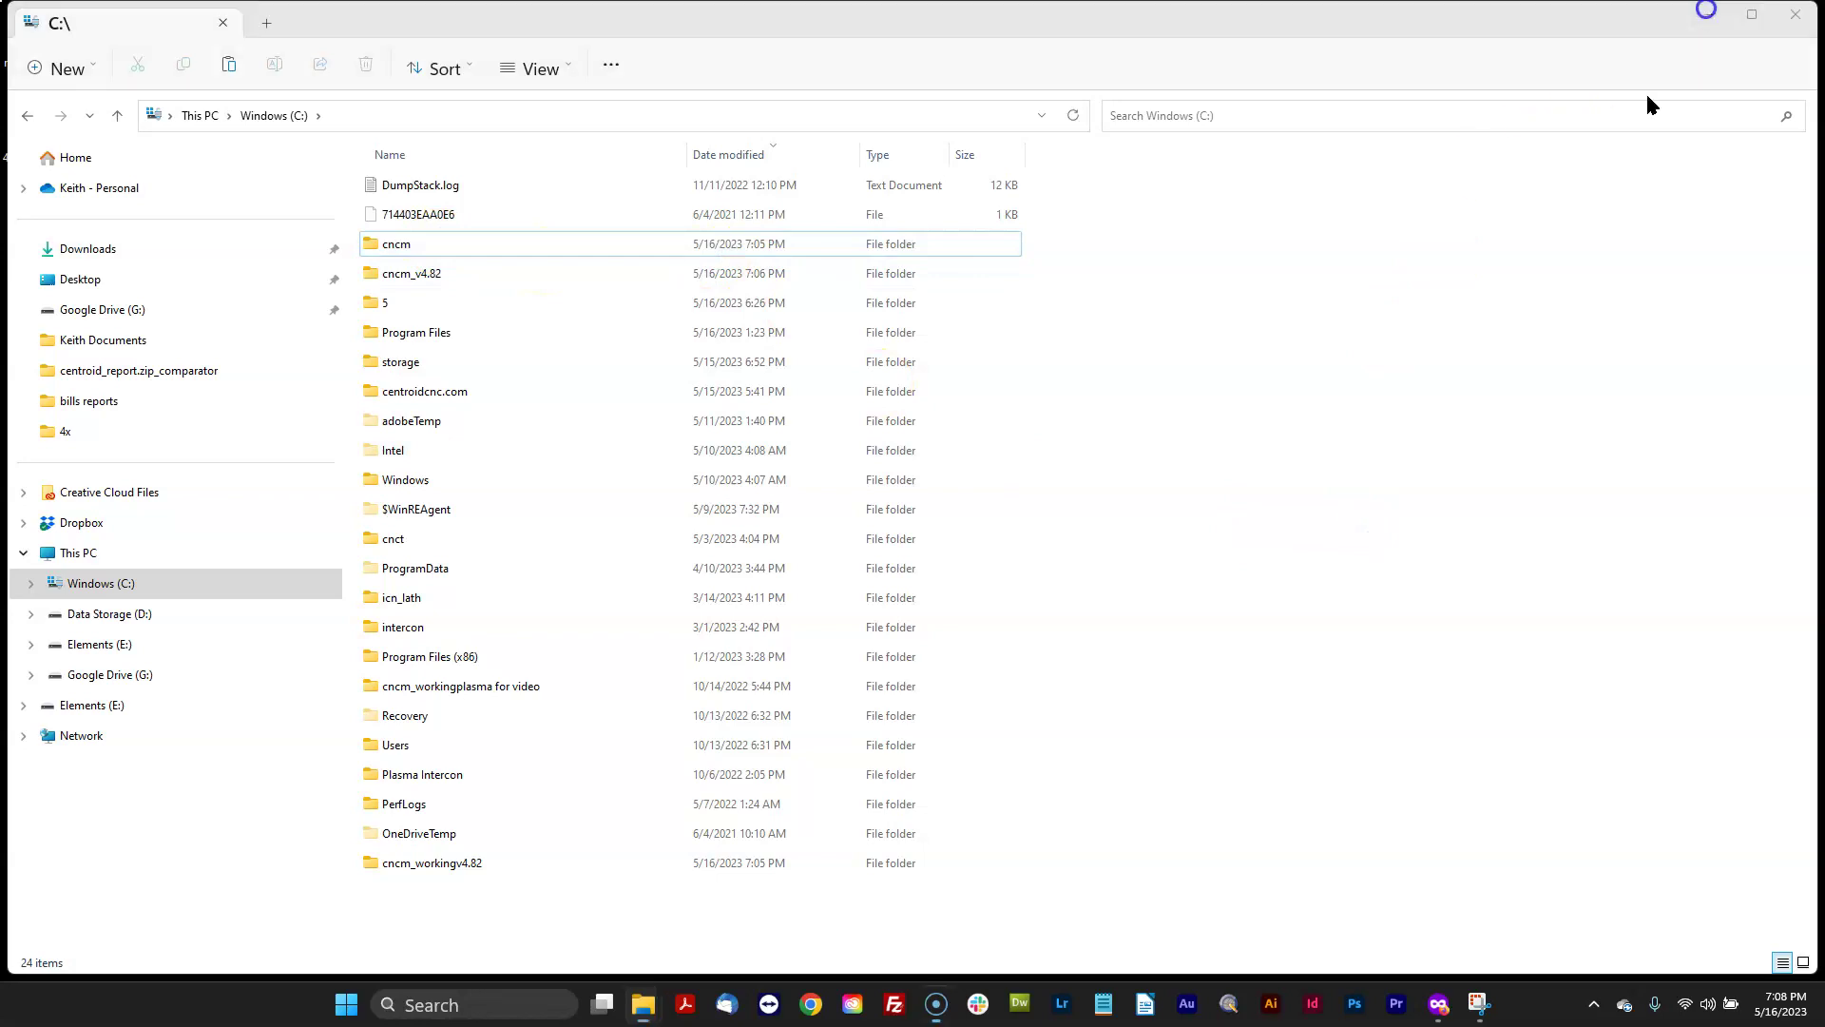
{"action": "double_click", "coordinate": [1145, 409]}
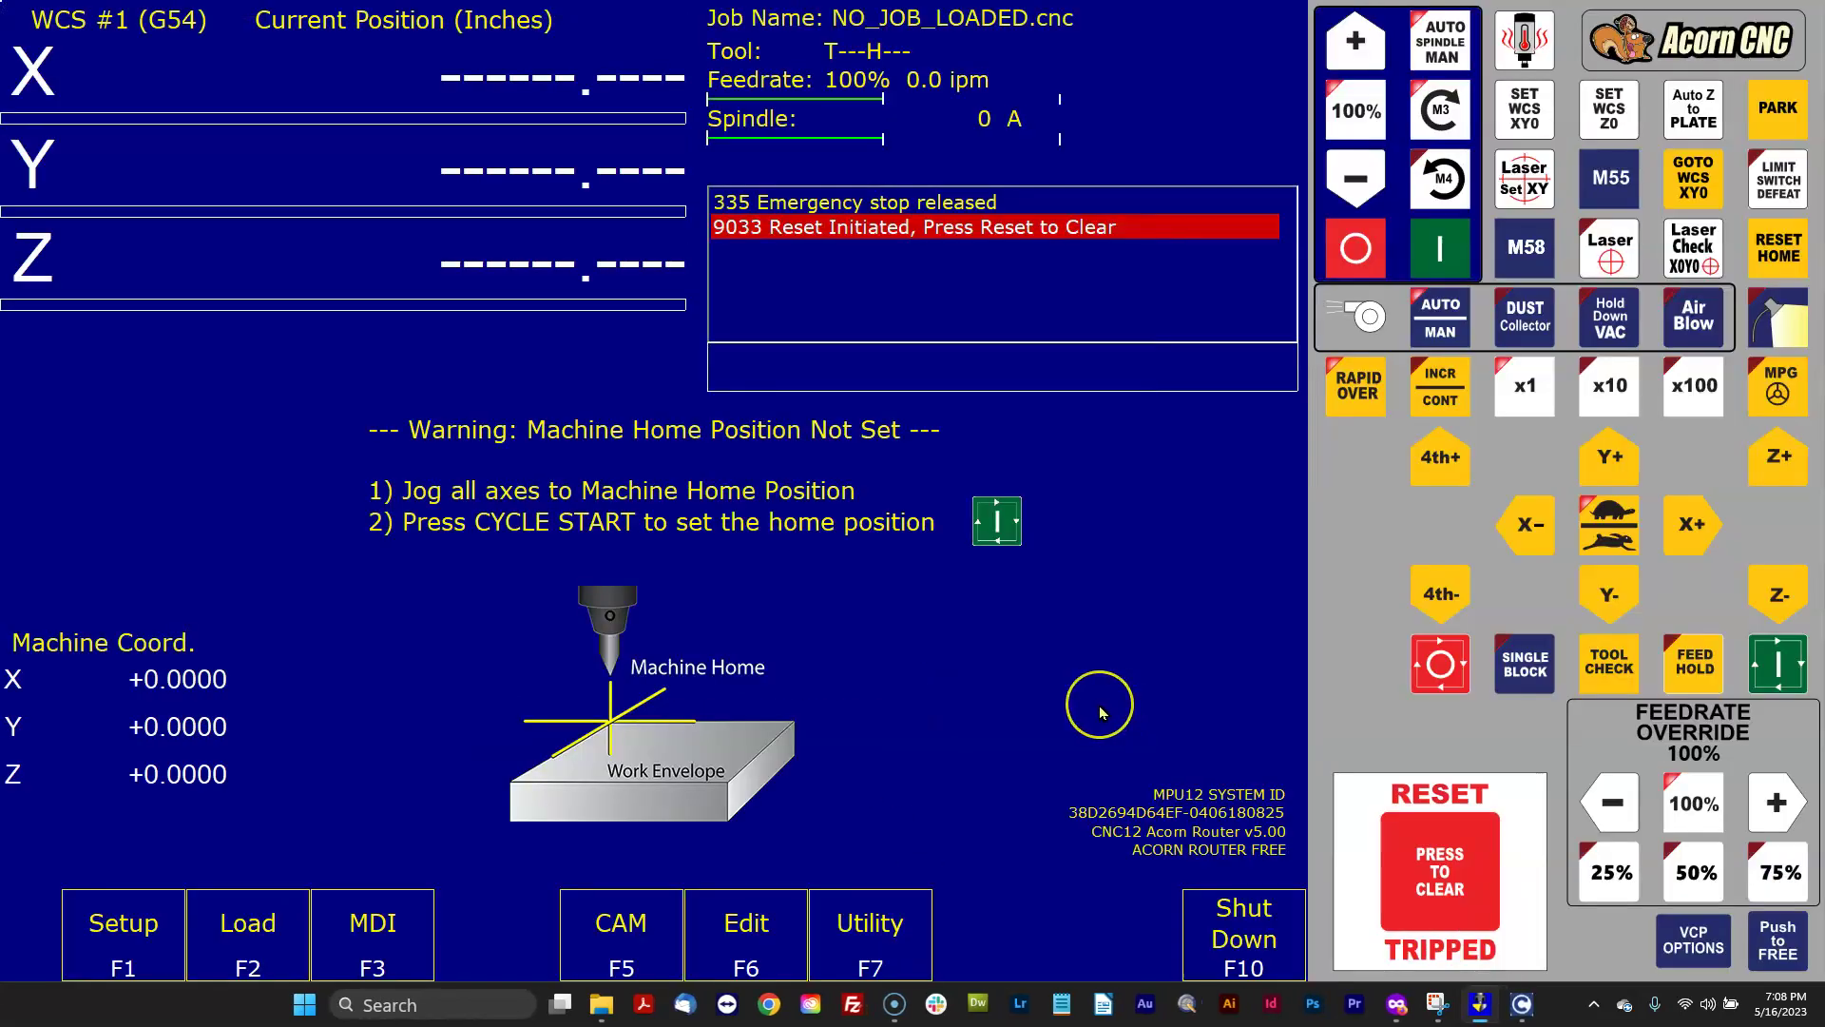
{"action": "left_click", "coordinate": [1467, 892]}
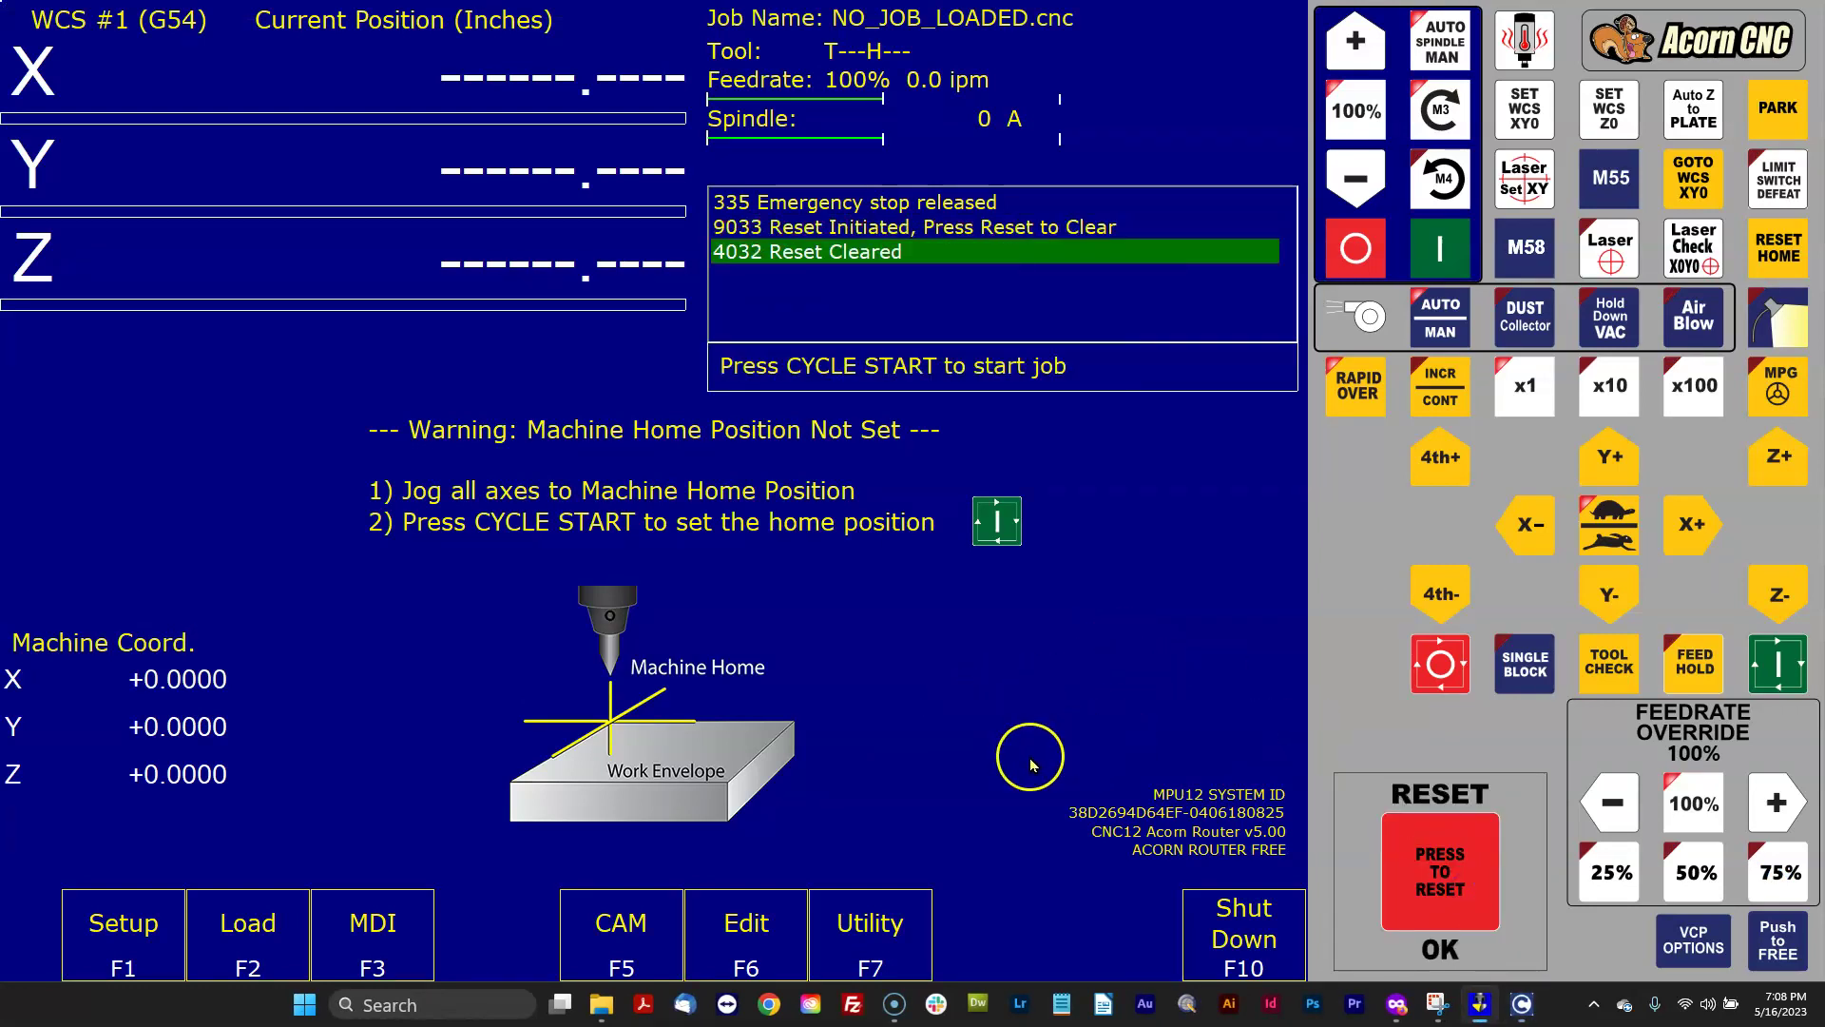
Step: Open the configuration wizard, review the axis configuration, homing, pairing and advanced pages, and close it
{"action": "left_click", "coordinate": [876, 958]}
{"action": "left_click", "coordinate": [1242, 927]}
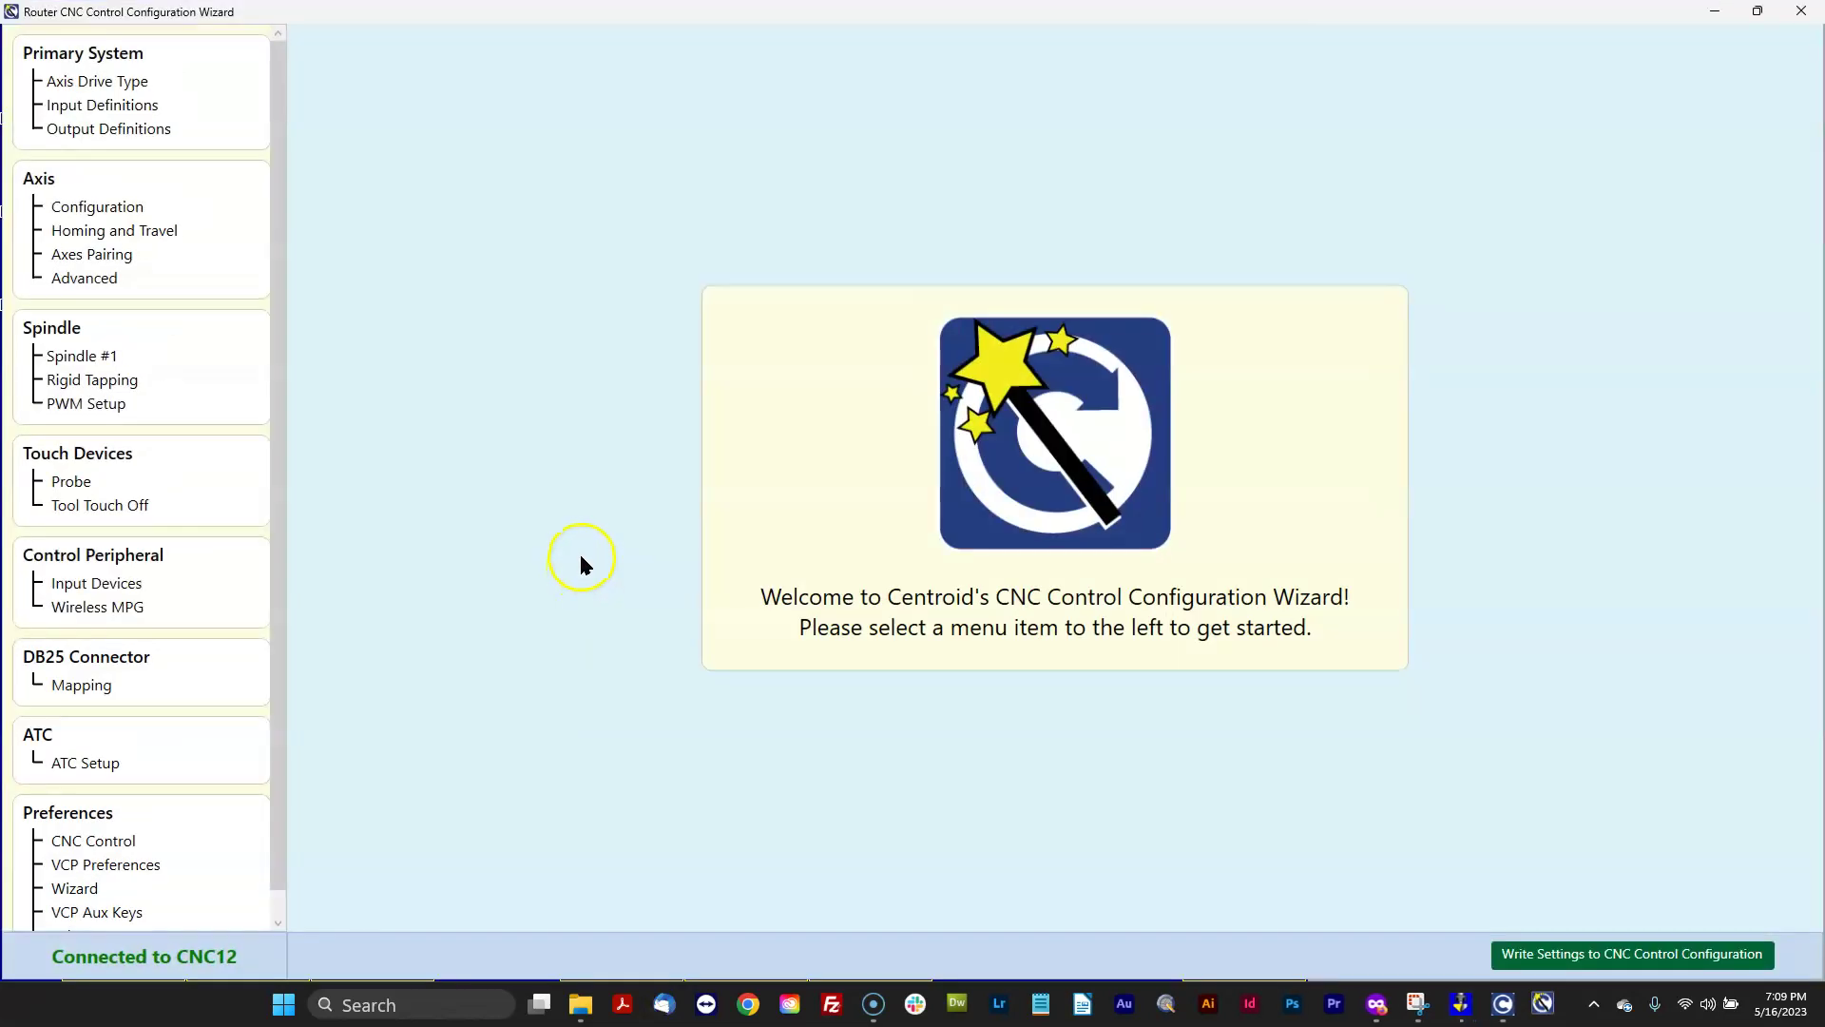
{"action": "left_click", "coordinate": [109, 231]}
{"action": "left_click", "coordinate": [97, 207]}
{"action": "left_click", "coordinate": [107, 254]}
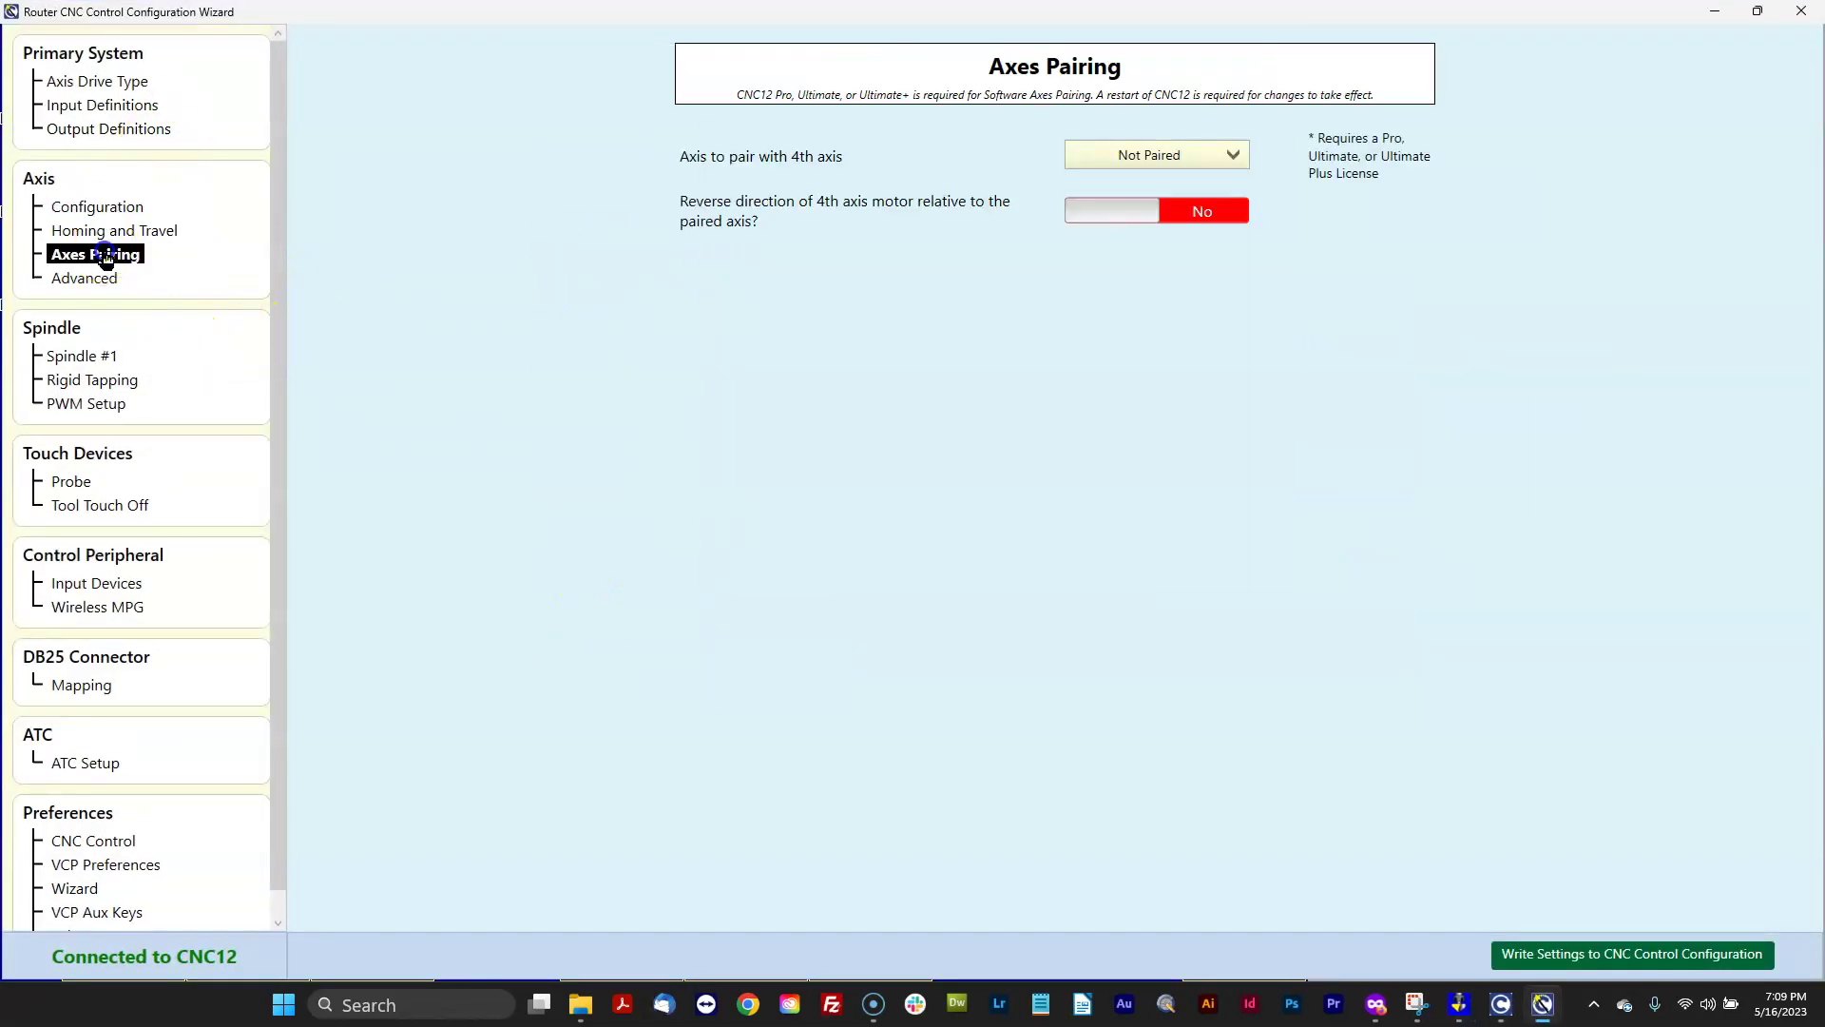
{"action": "left_click", "coordinate": [103, 277]}
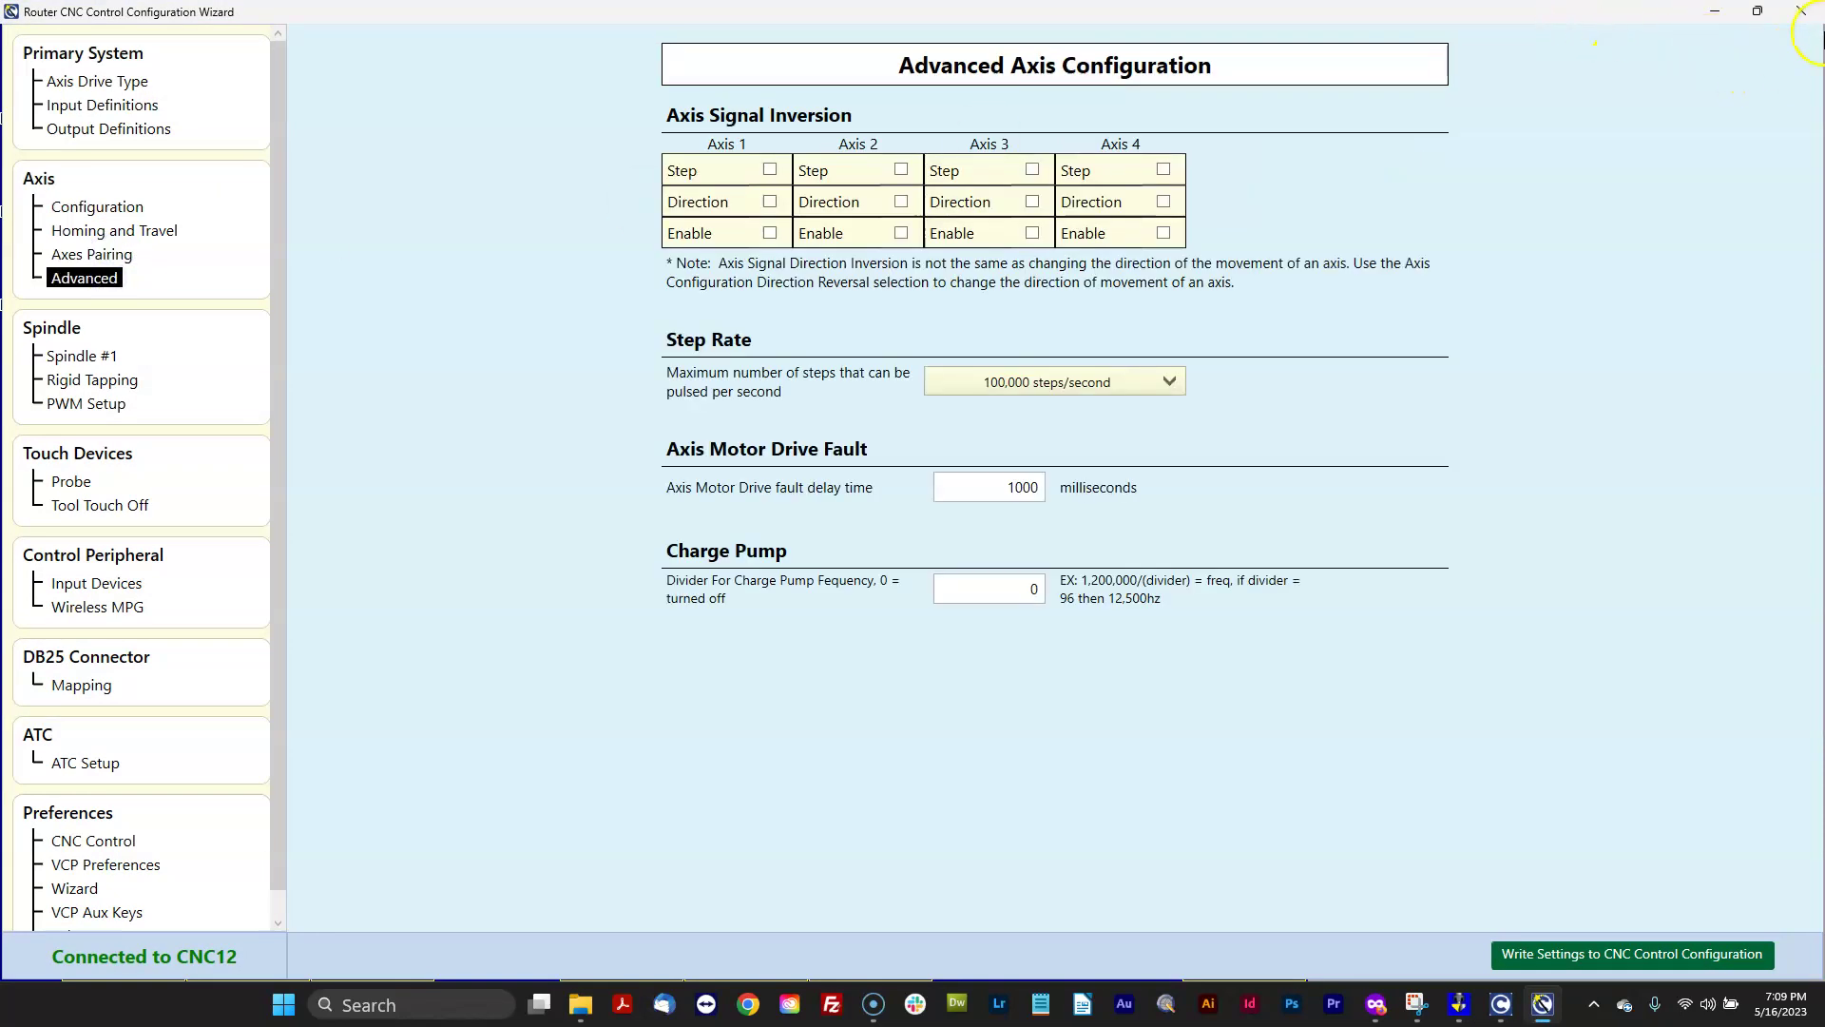
{"action": "left_click", "coordinate": [1802, 12]}
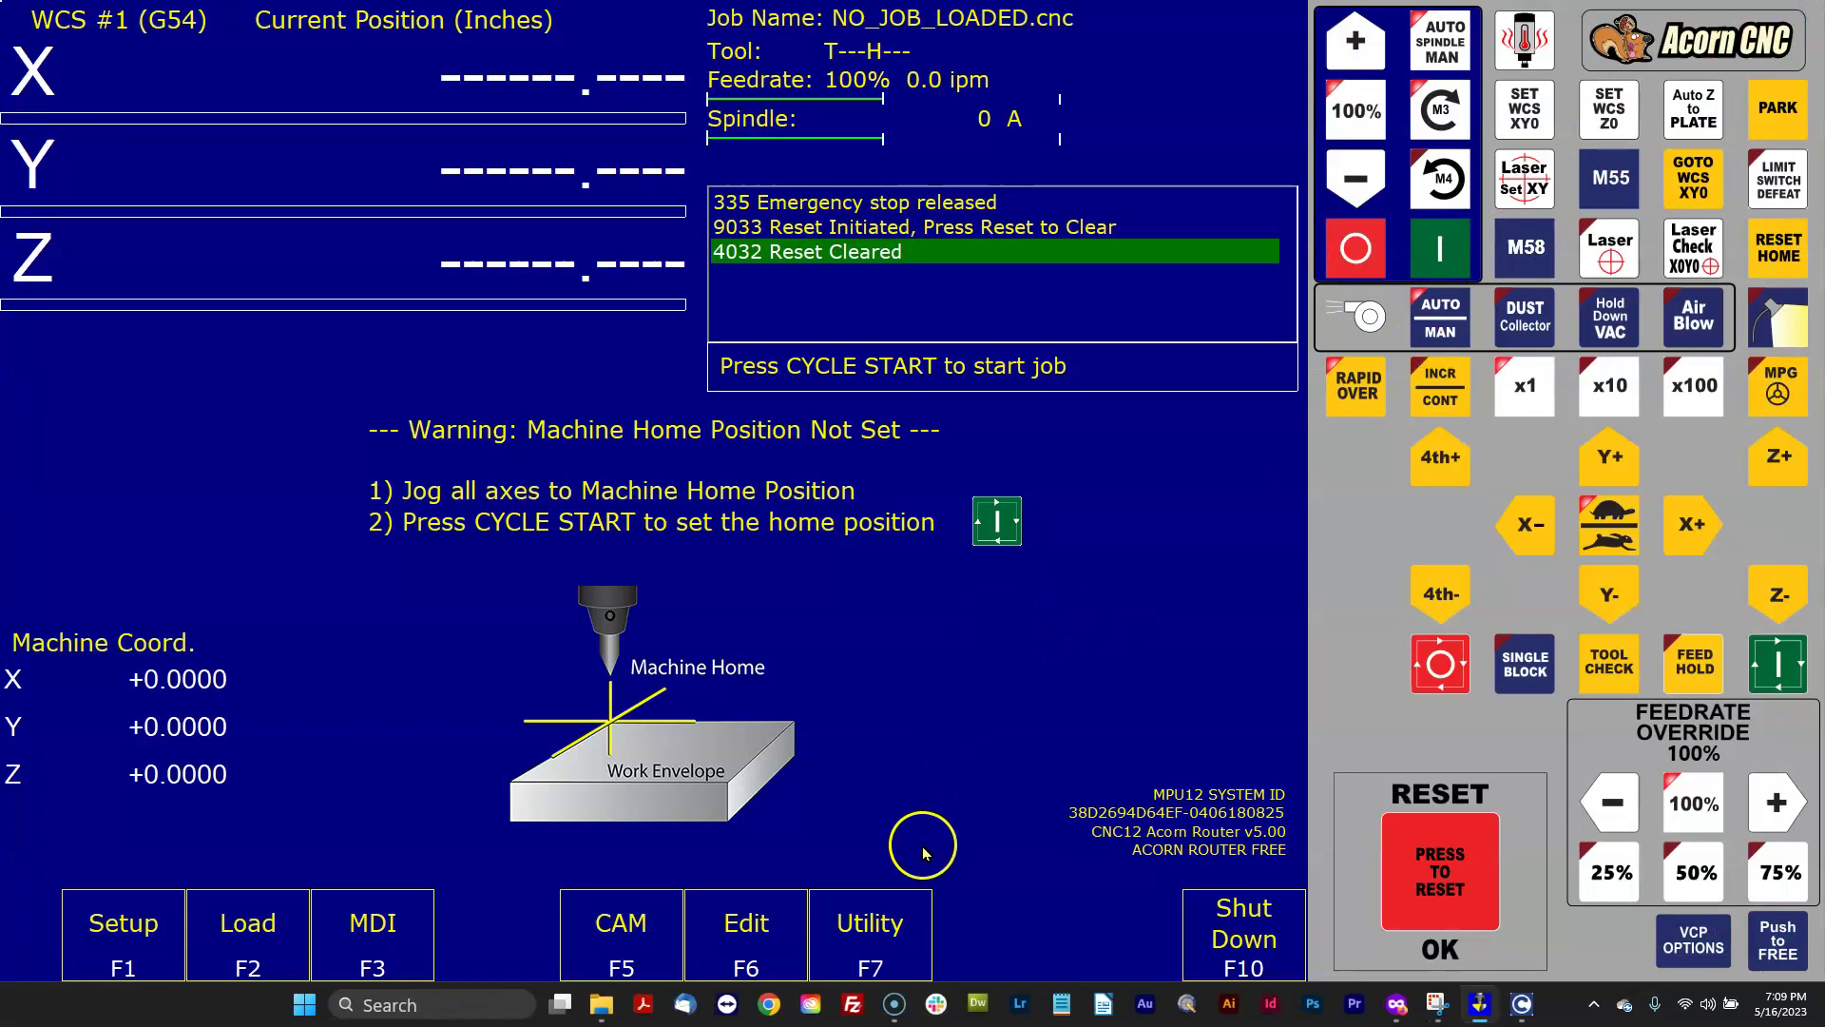
Step: Switch to the C: drive in File Explorer and copy cncm.ol, cncm.tl and cncm.wcs from the cncm_v4.82 folder
{"action": "mouse_move", "coordinate": [600, 1000]}
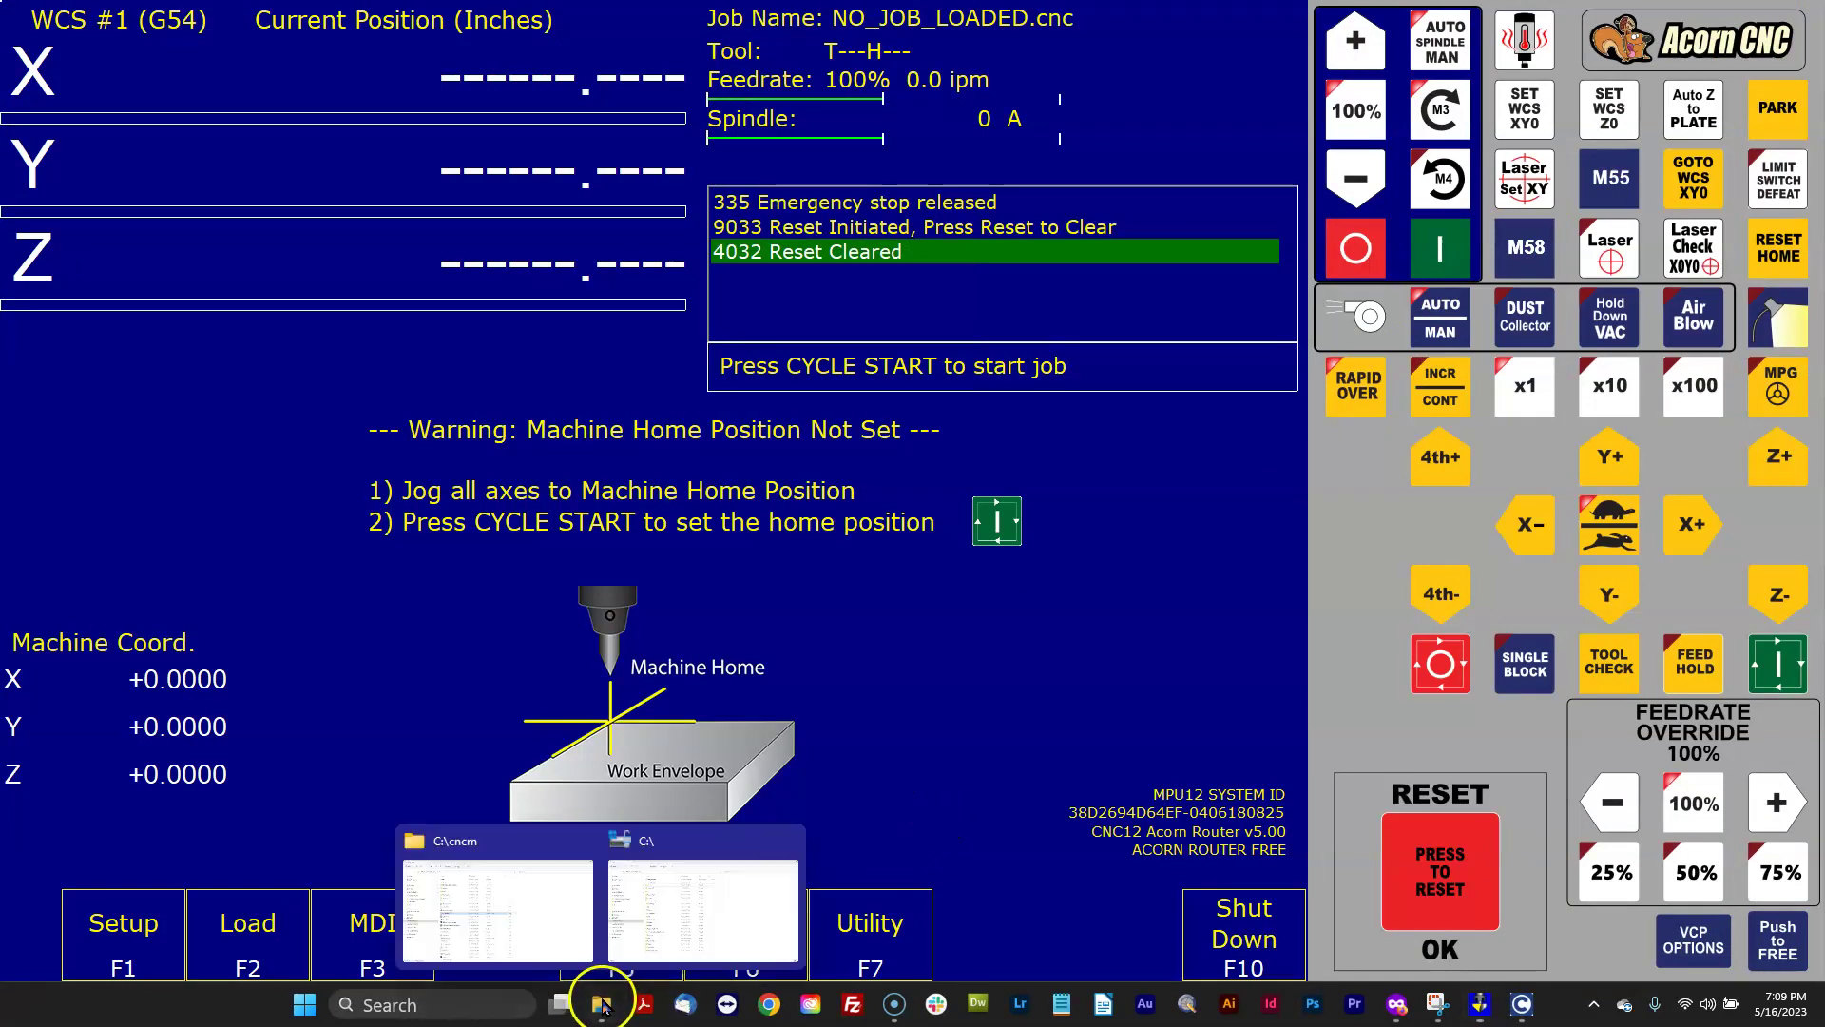
{"action": "left_click", "coordinate": [705, 904]}
{"action": "double_click", "coordinate": [419, 274]}
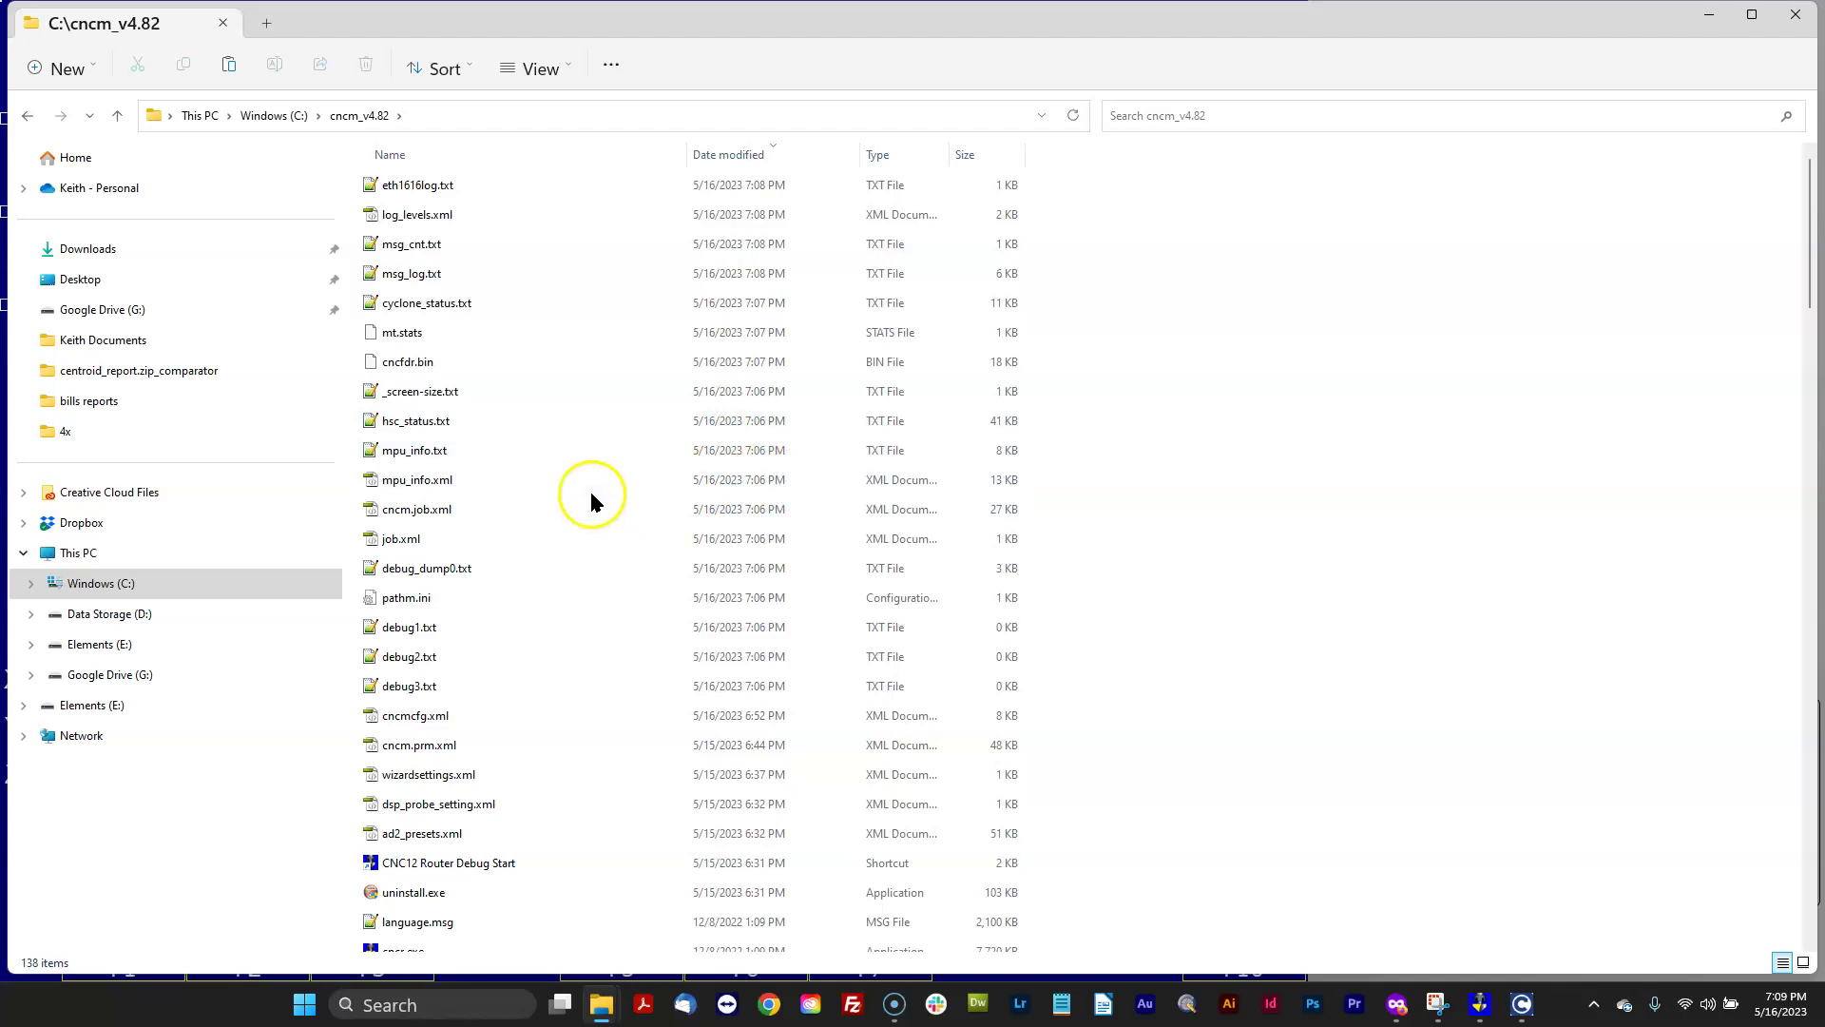
{"action": "scroll", "coordinate": [591, 496], "scroll_direction": "down", "scroll_amount": 5}
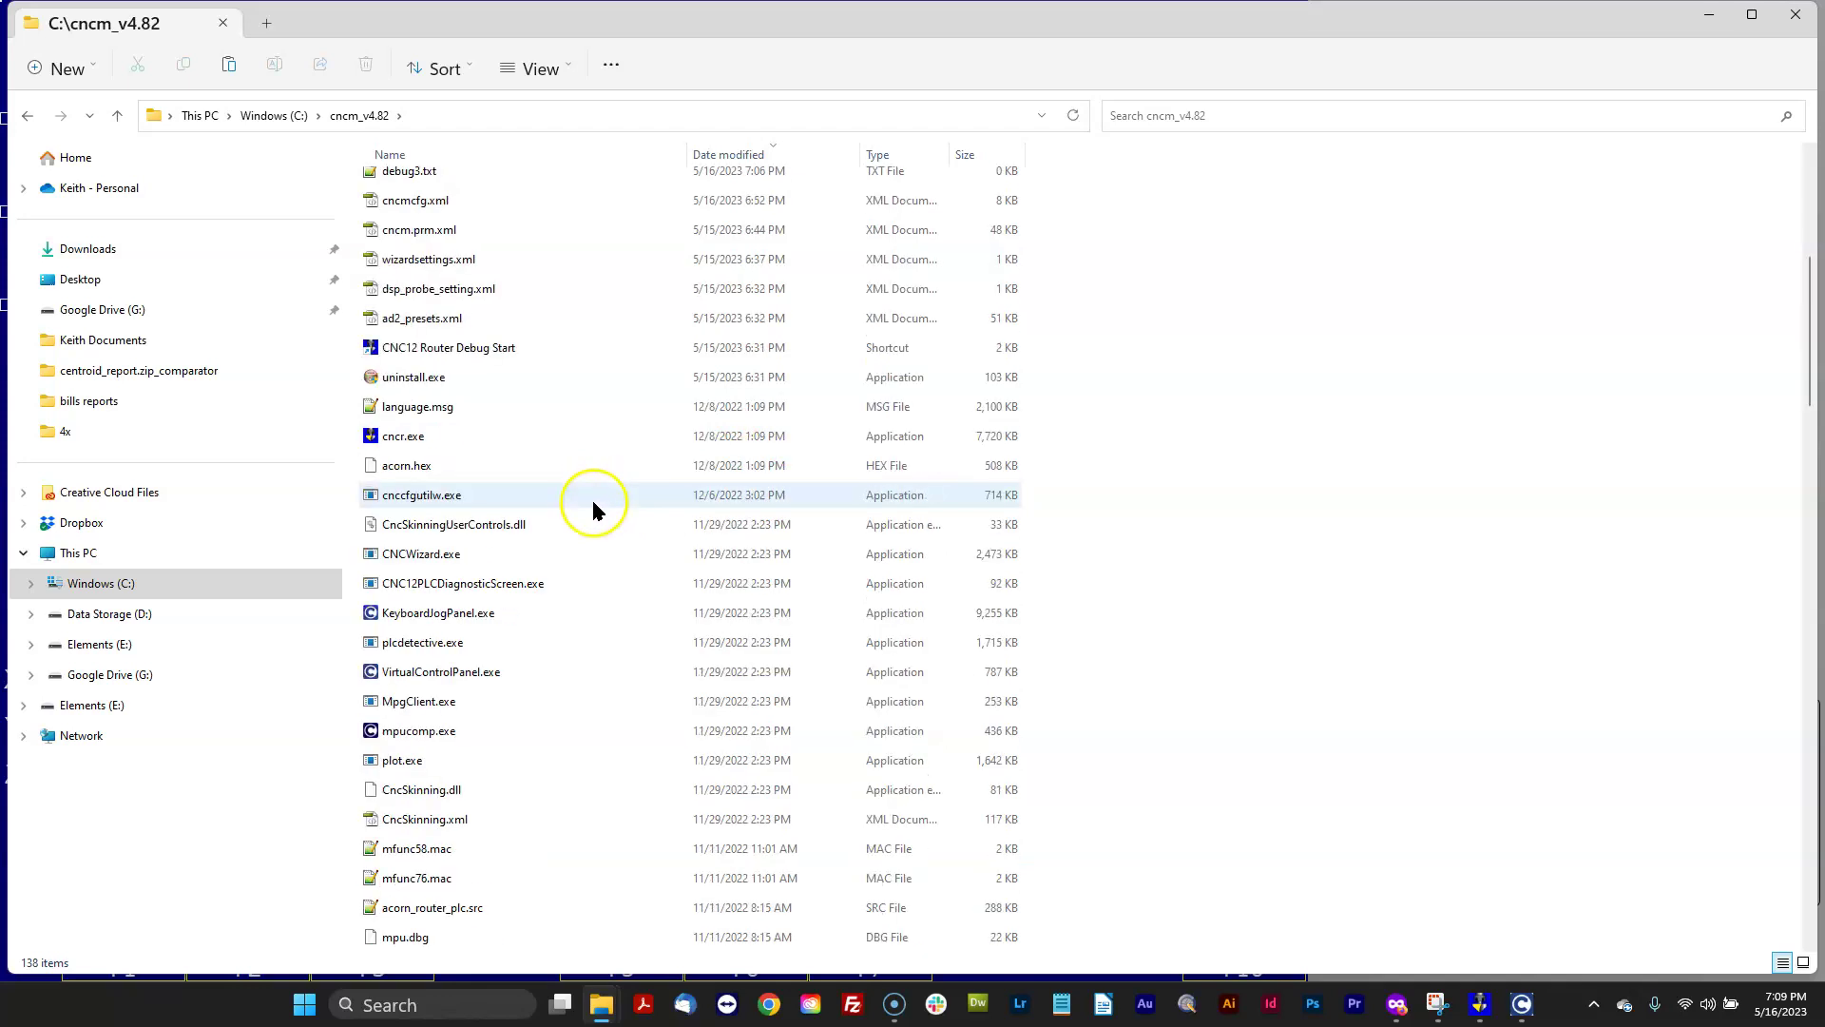
{"action": "scroll", "coordinate": [588, 499], "scroll_direction": "down", "scroll_amount": 5}
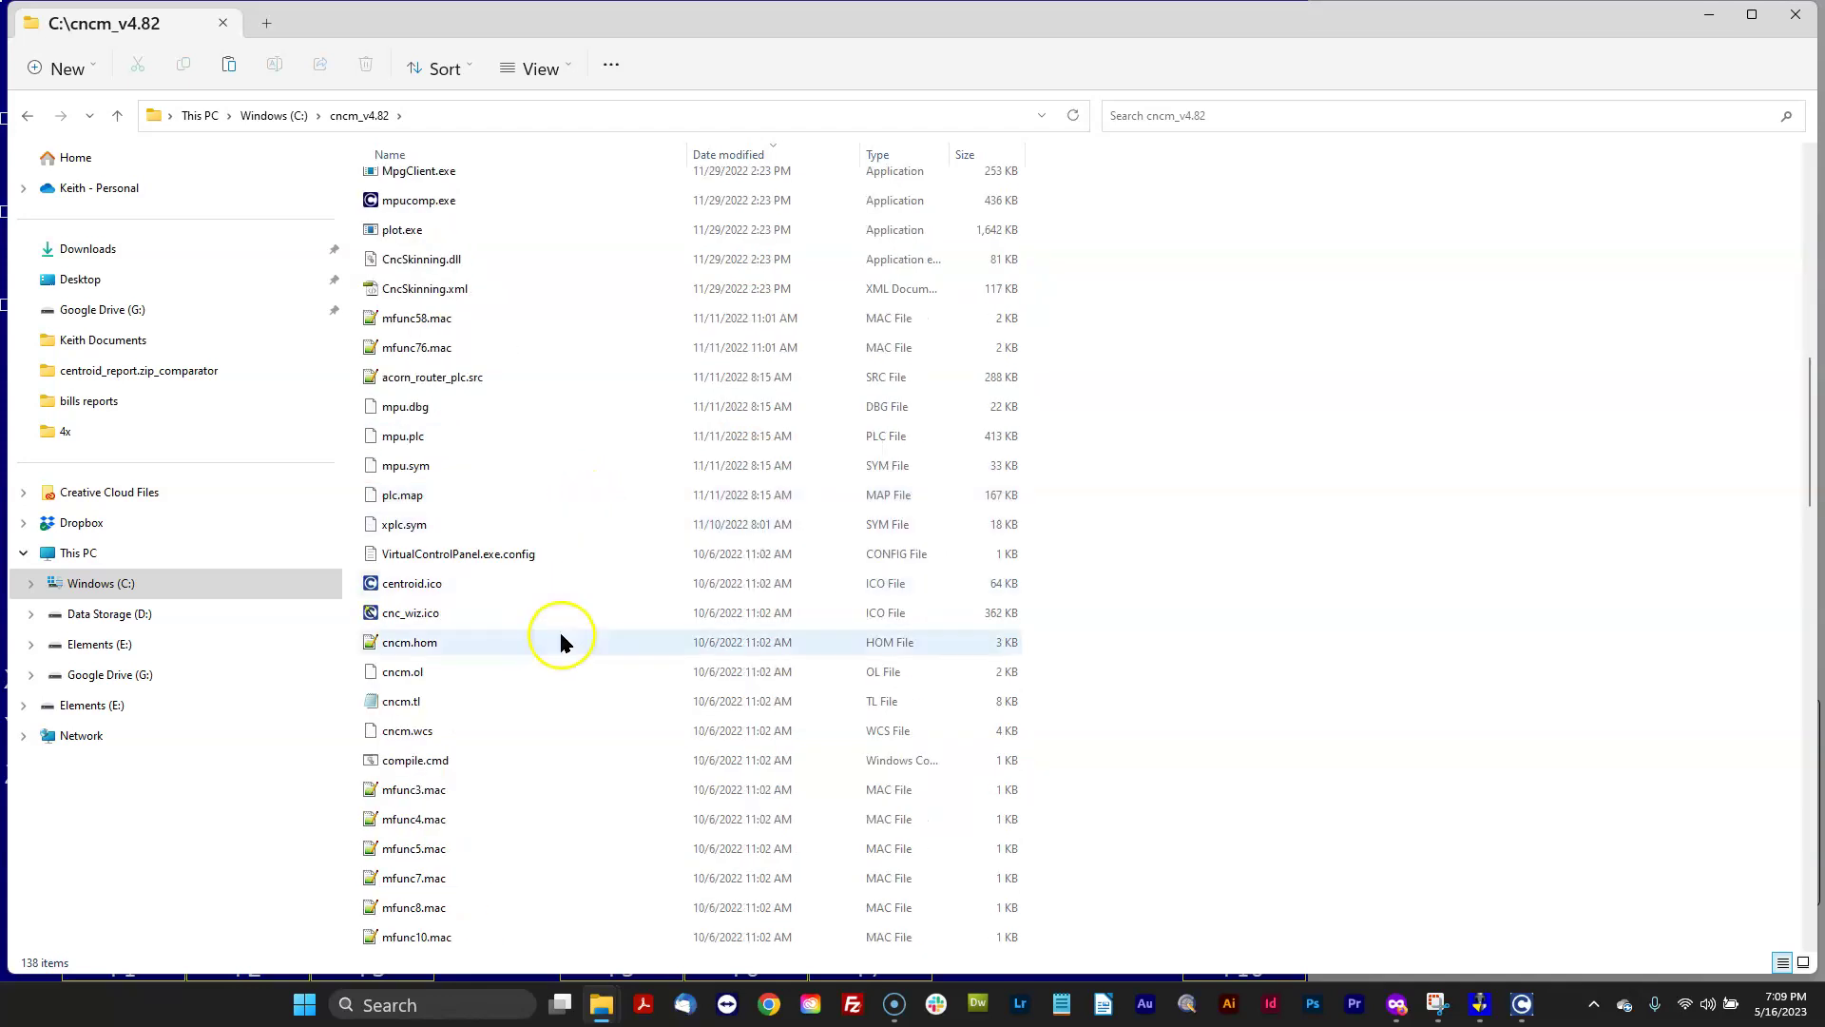
{"action": "left_click", "coordinate": [415, 700]}
{"action": "left_click", "coordinate": [411, 673], "text": "ctrl"}
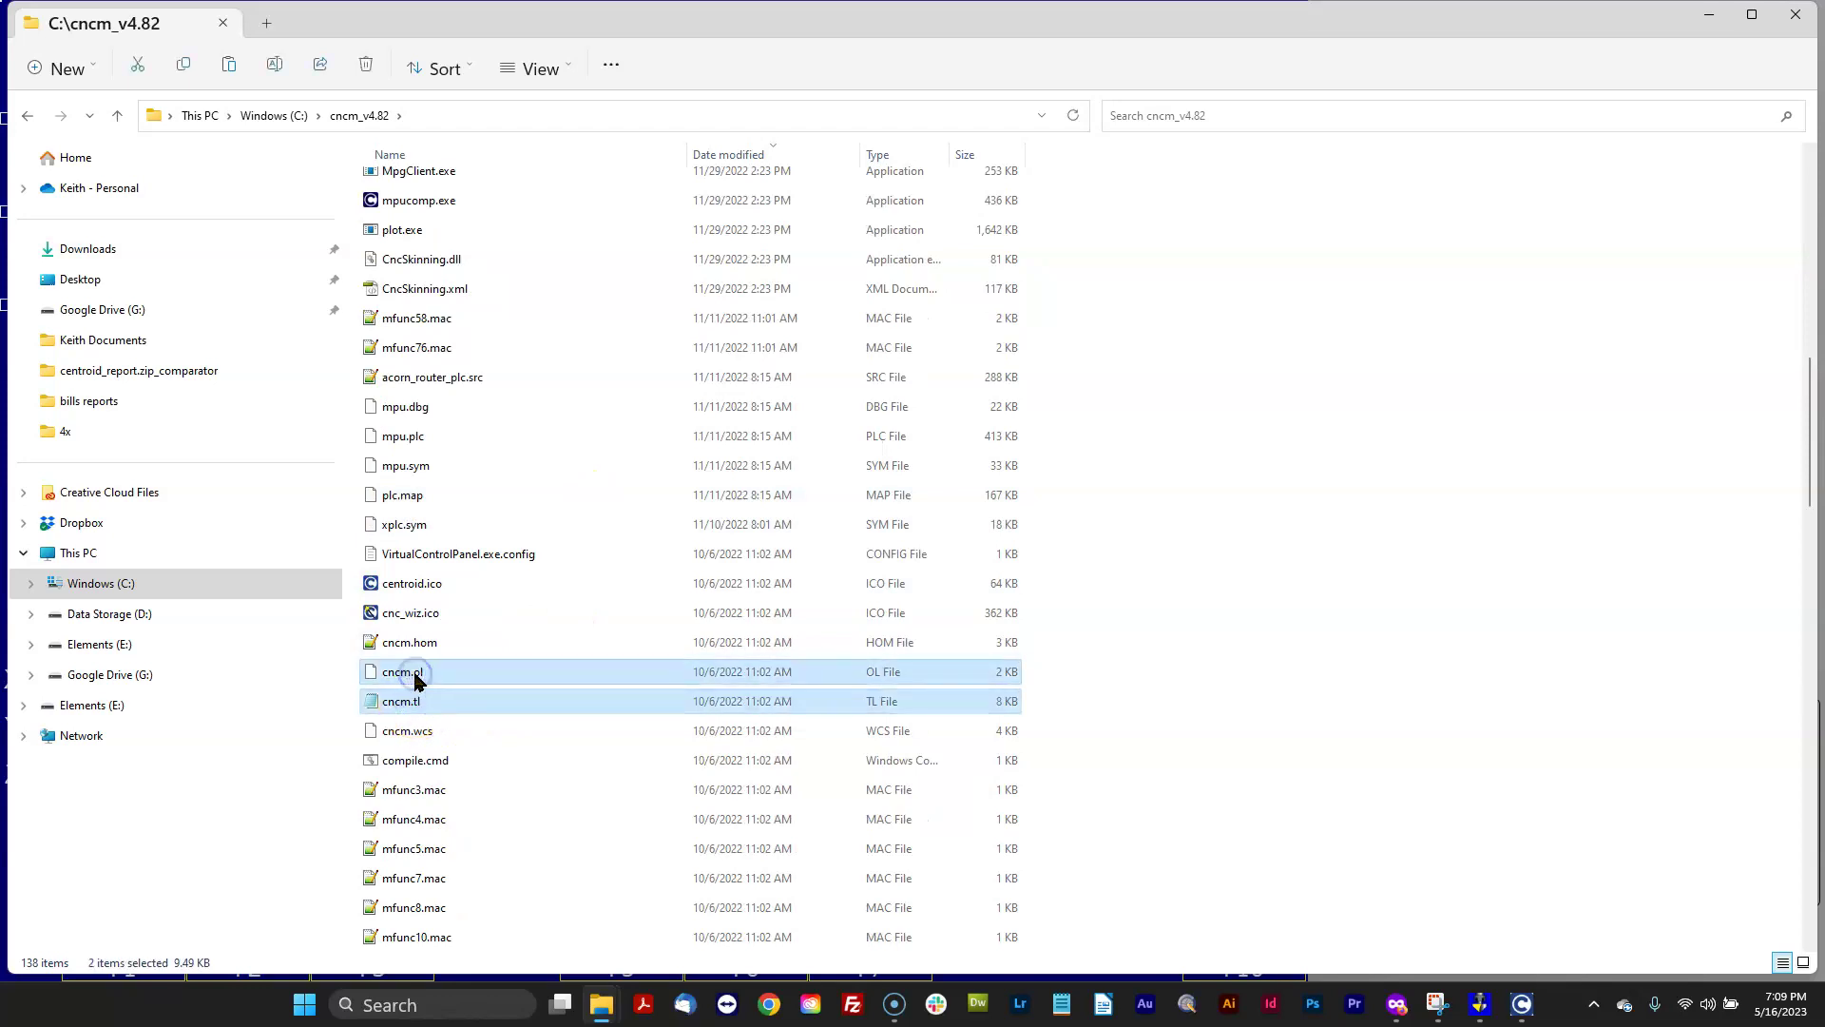
{"action": "left_click", "coordinate": [480, 733], "text": "ctrl"}
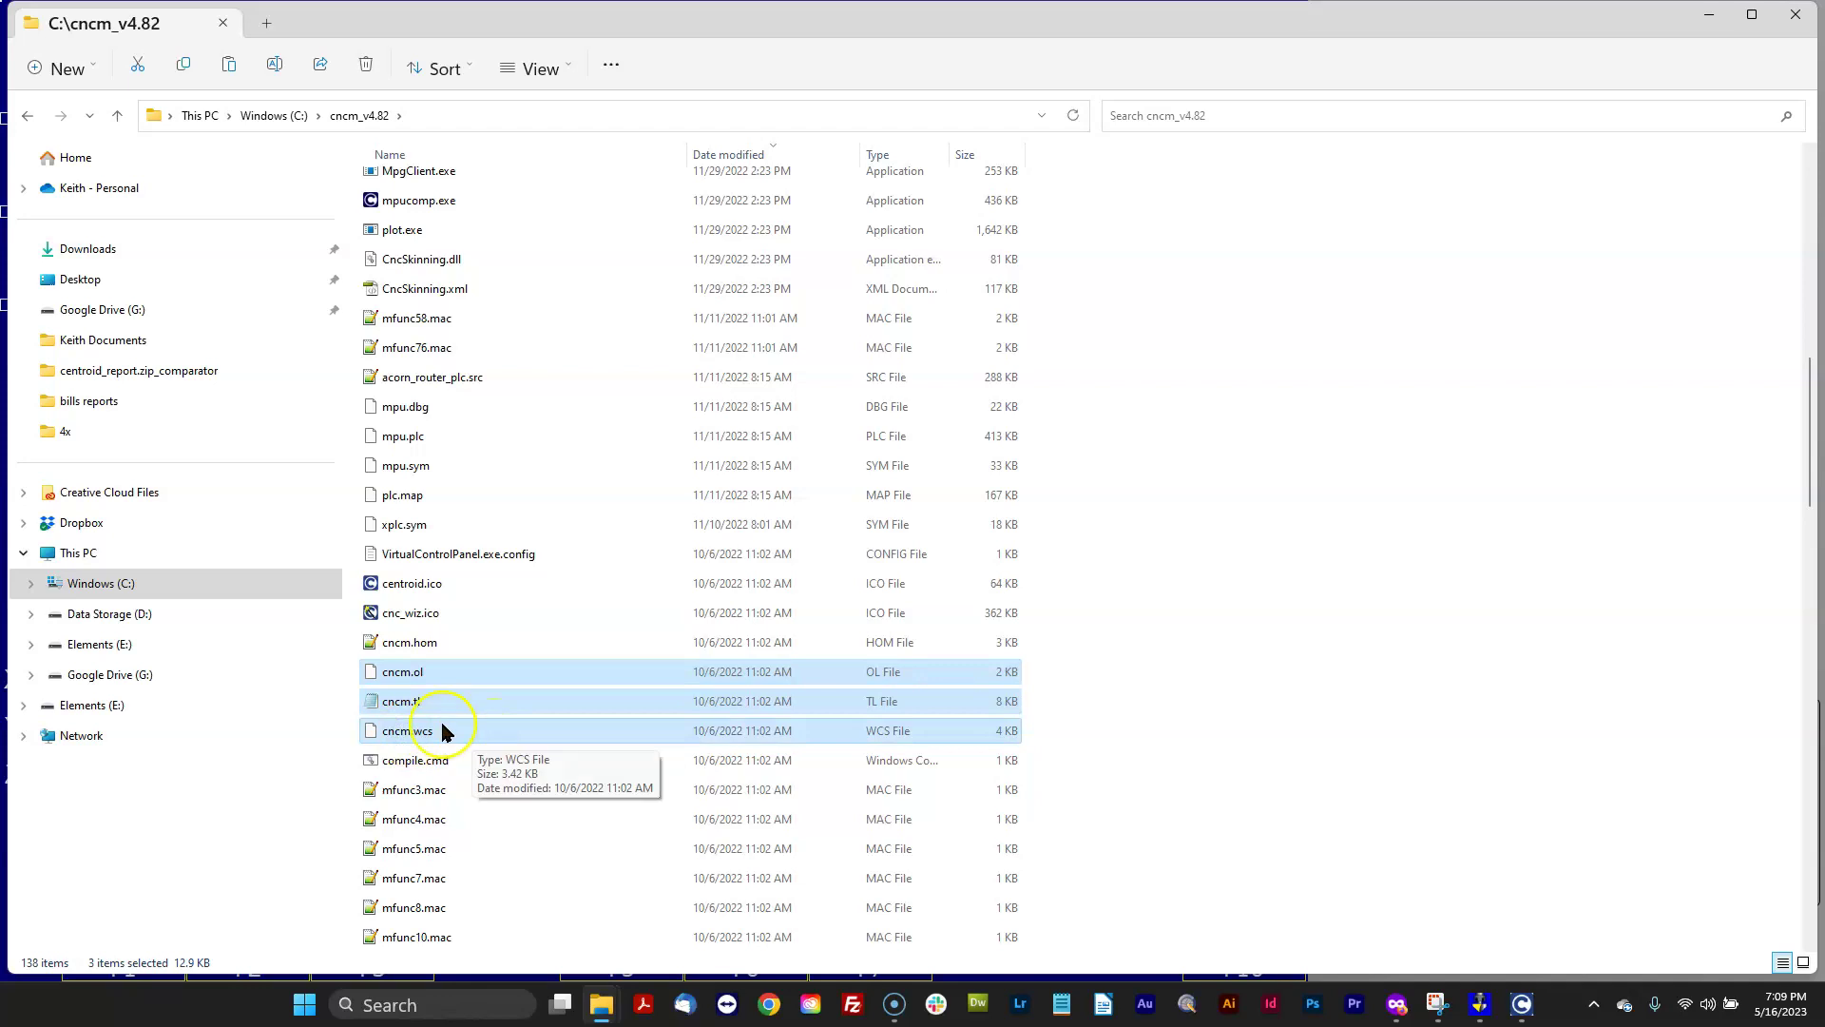
{"action": "right_click", "coordinate": [400, 705]}
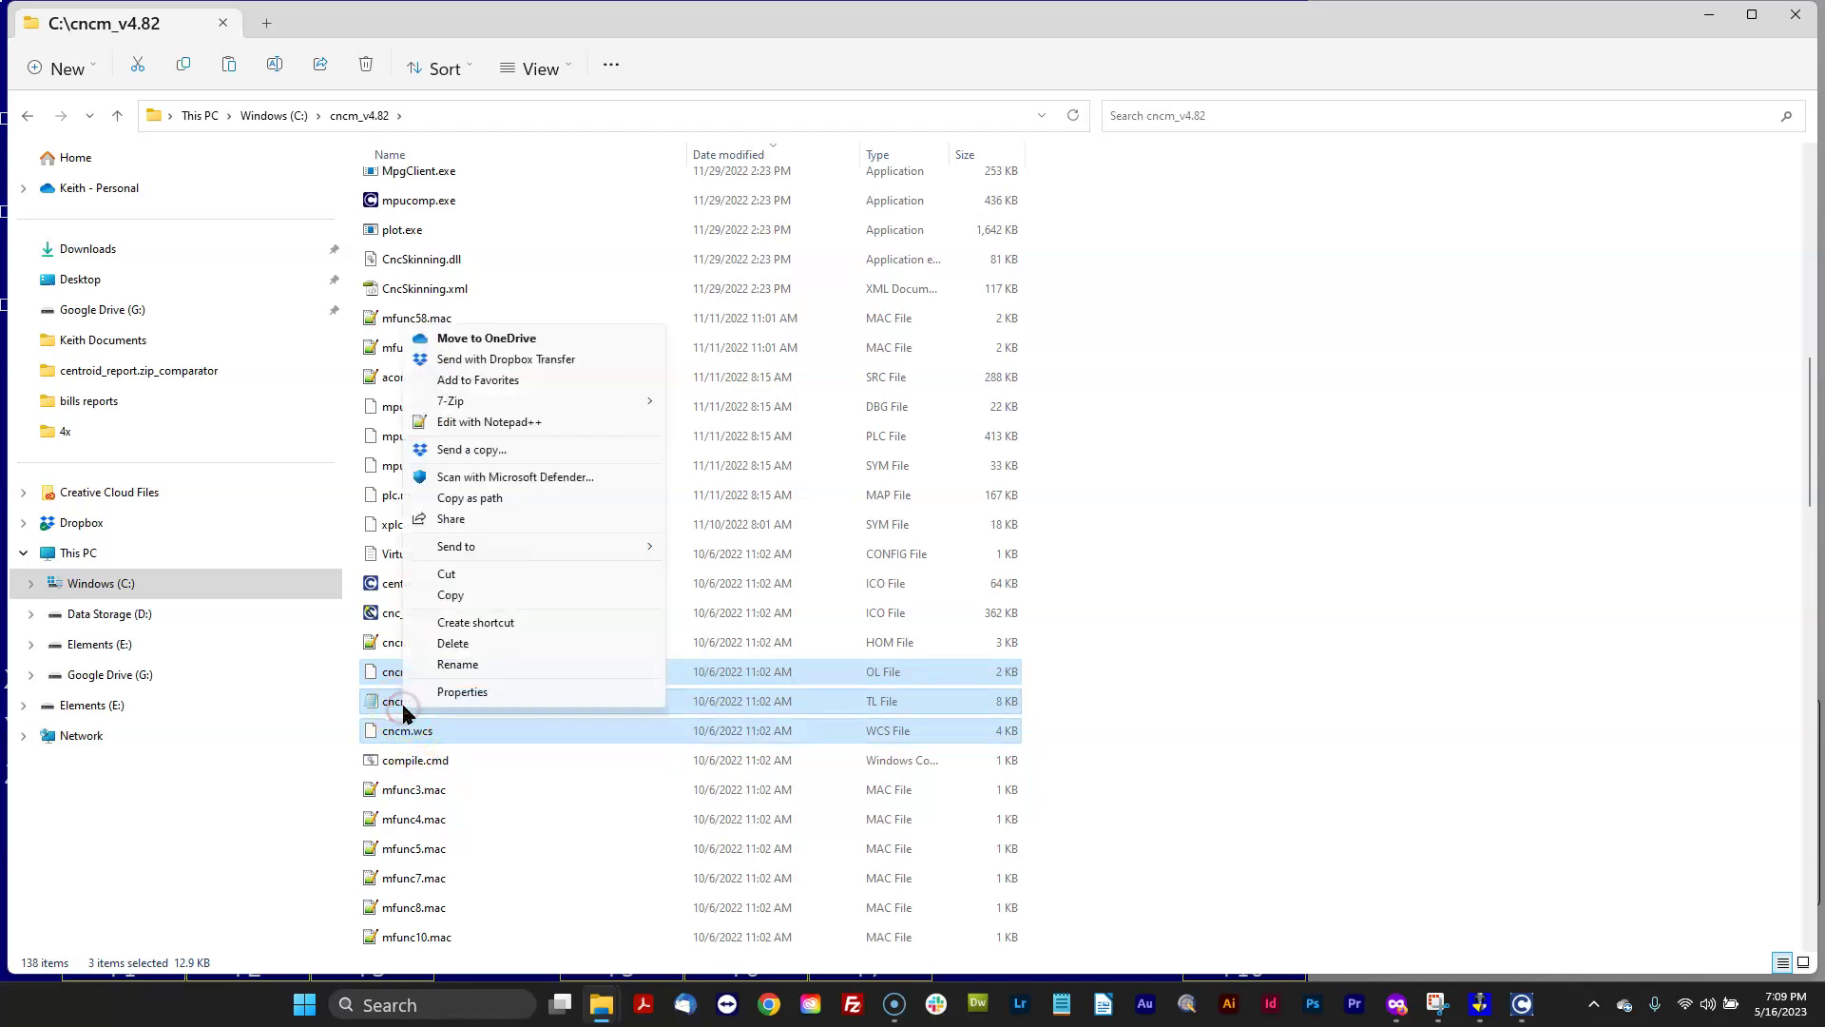
{"action": "left_click", "coordinate": [462, 597]}
Step: Paste the three copied files into C:\cncm, replacing the files of the same names
{"action": "left_click", "coordinate": [267, 115]}
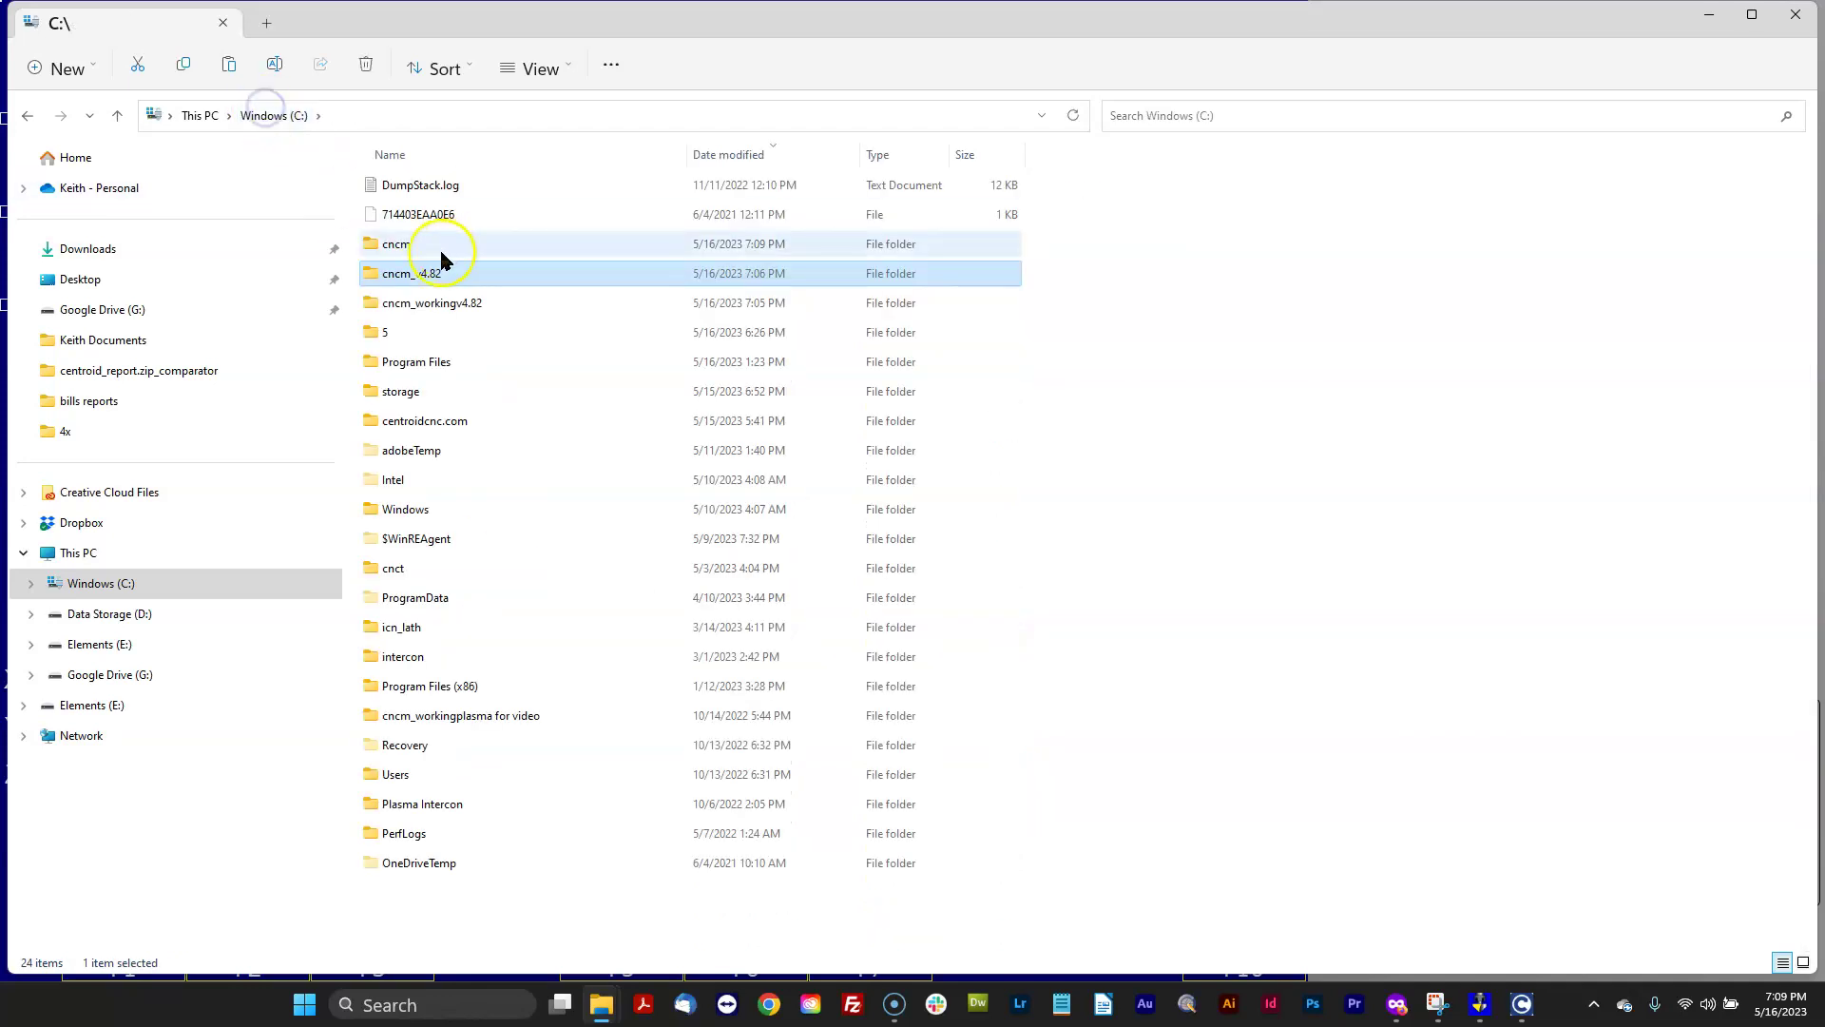
{"action": "double_click", "coordinate": [397, 249]}
{"action": "right_click", "coordinate": [1553, 385]}
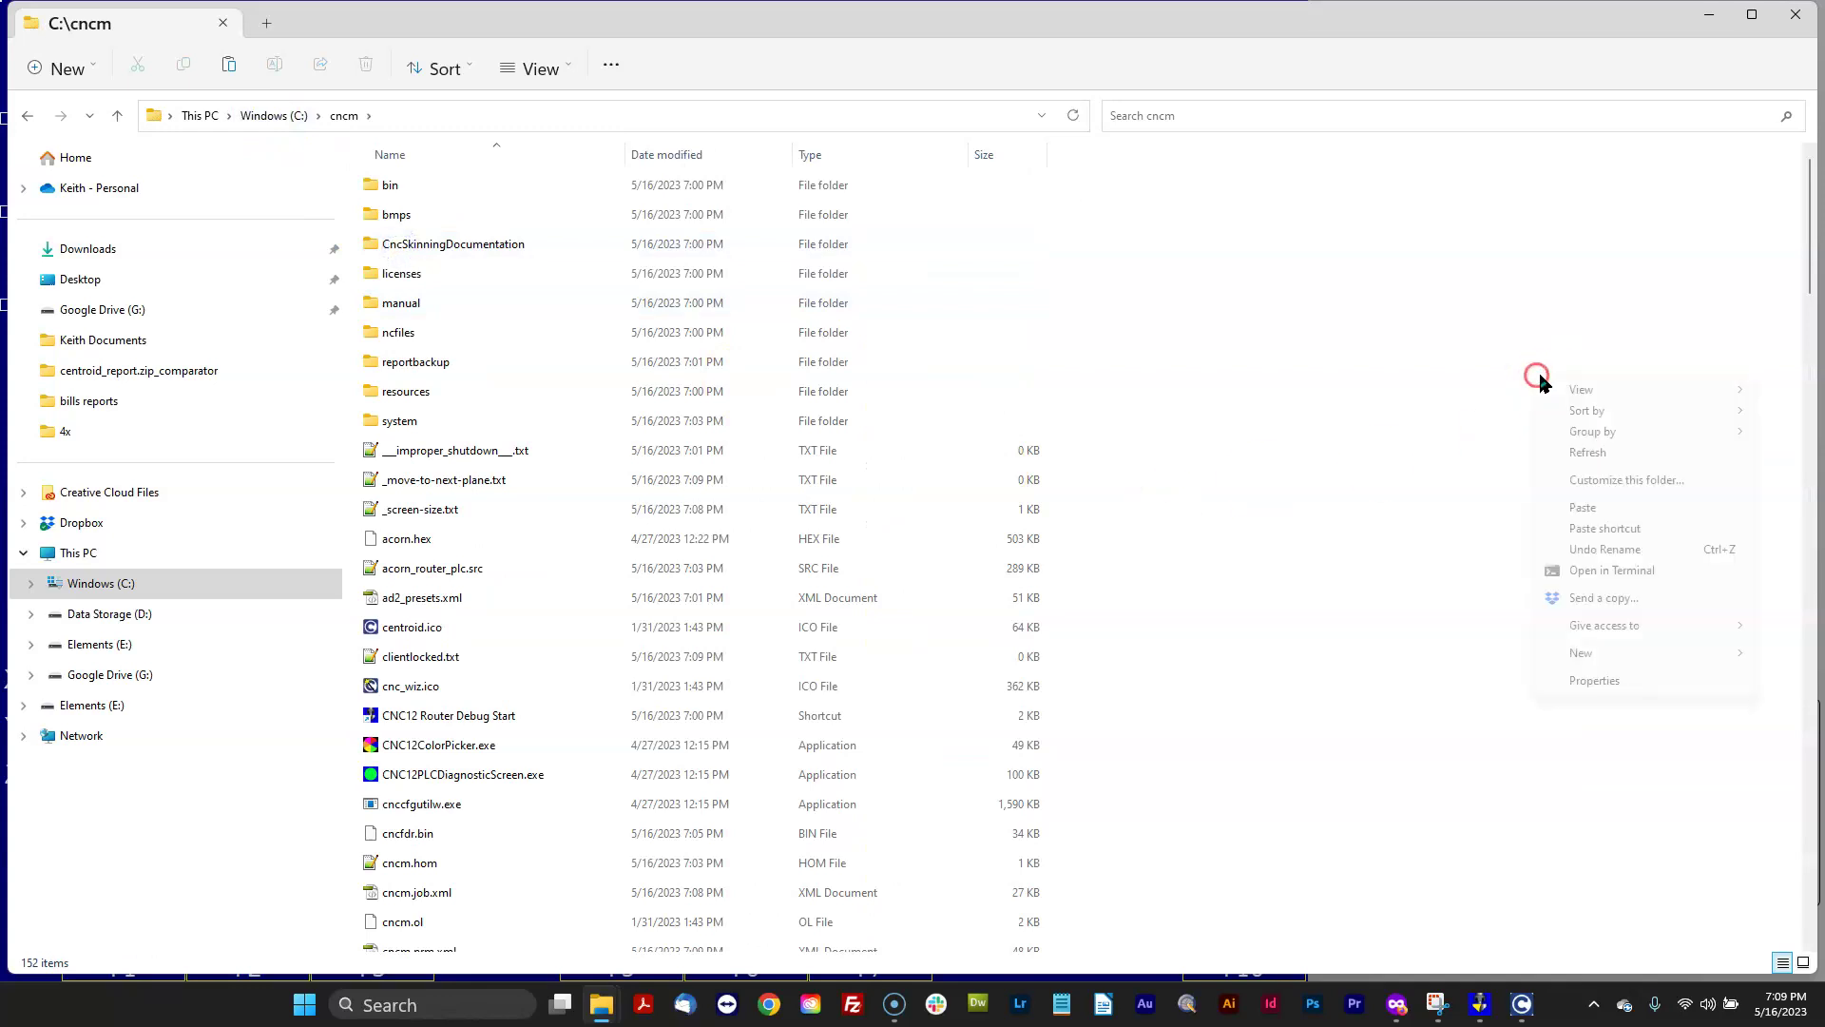
{"action": "left_click", "coordinate": [1594, 514]}
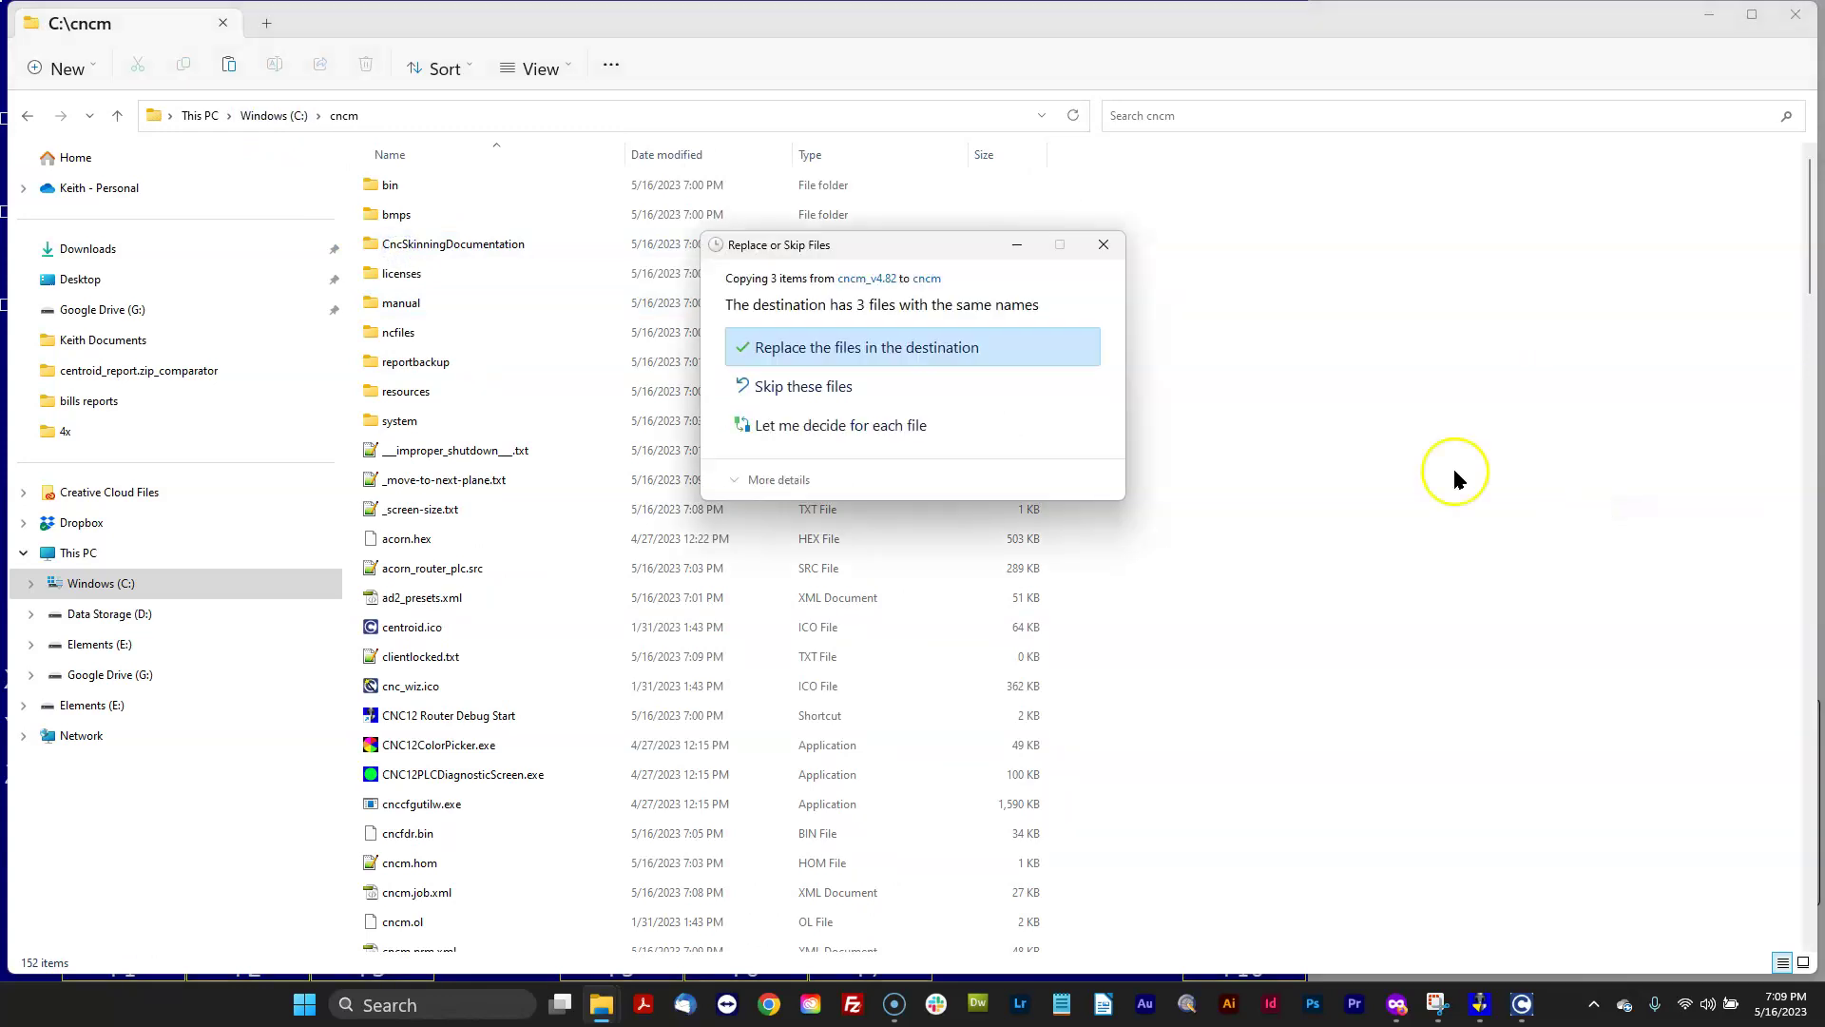
{"action": "left_click", "coordinate": [977, 350]}
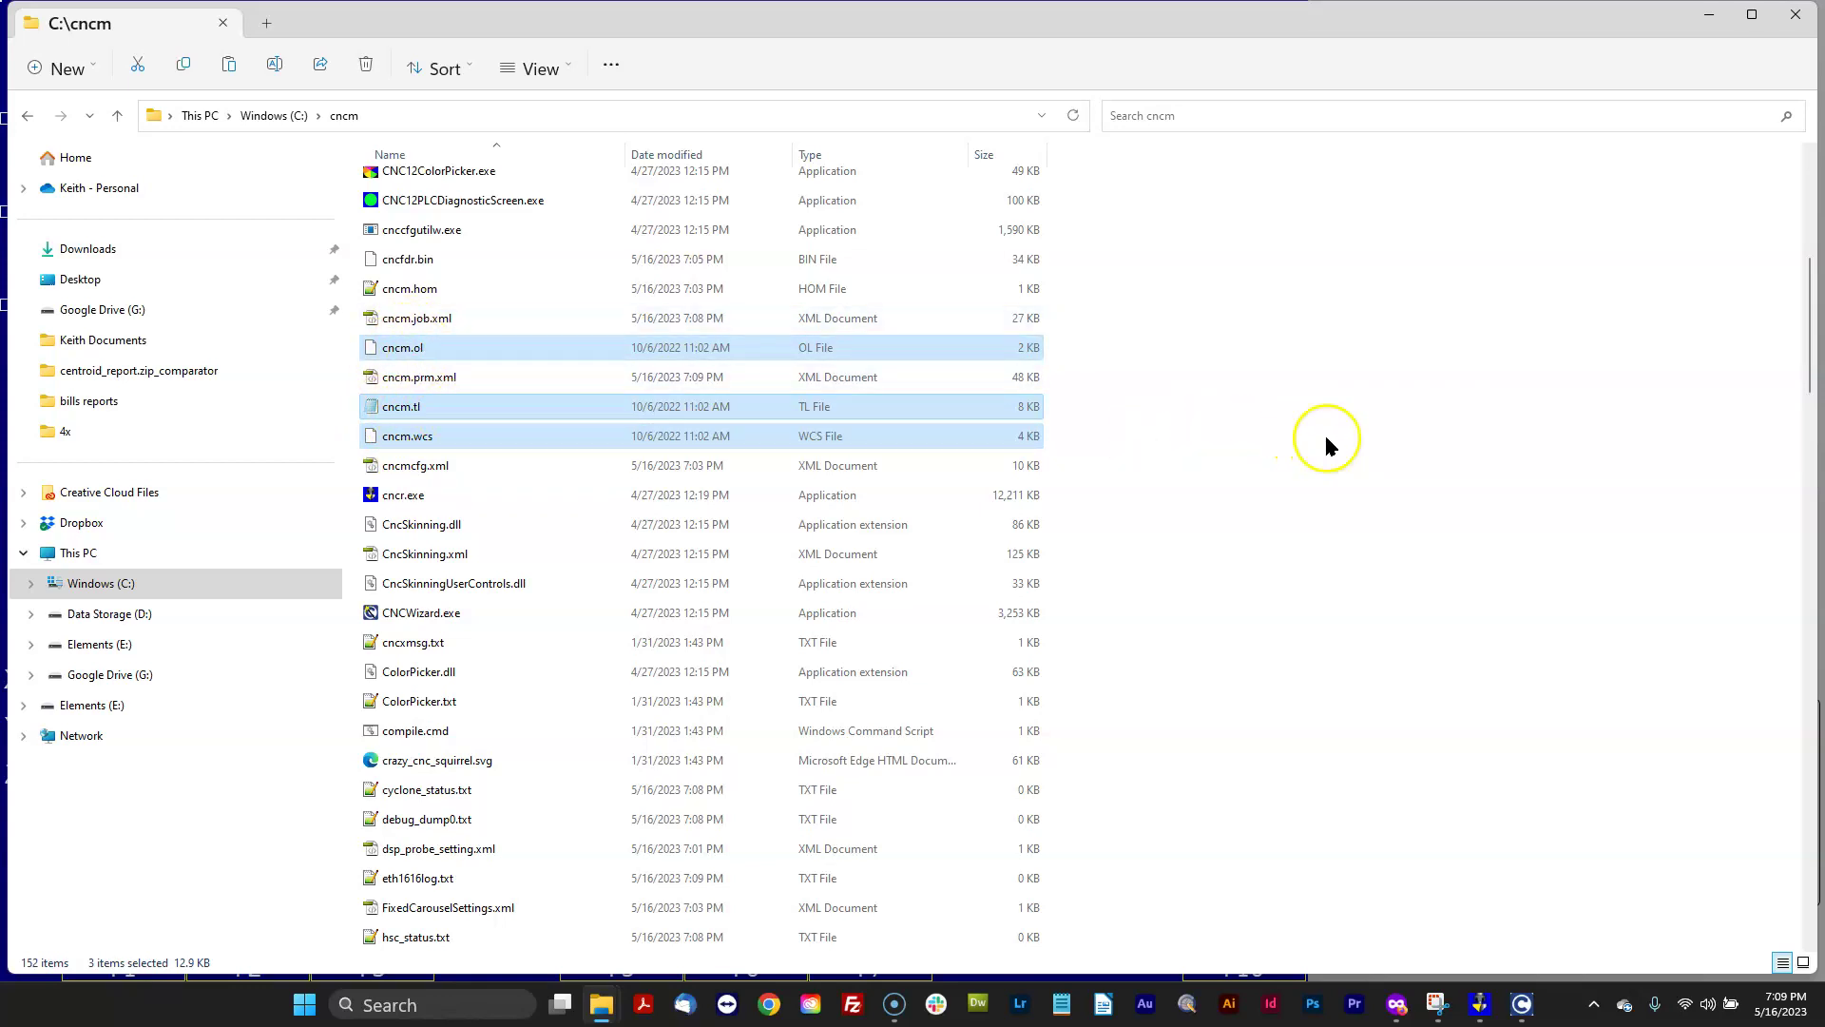
Step: Look at the cncm_v4.82 folder again and return to the C: drive
{"action": "left_click", "coordinate": [271, 116]}
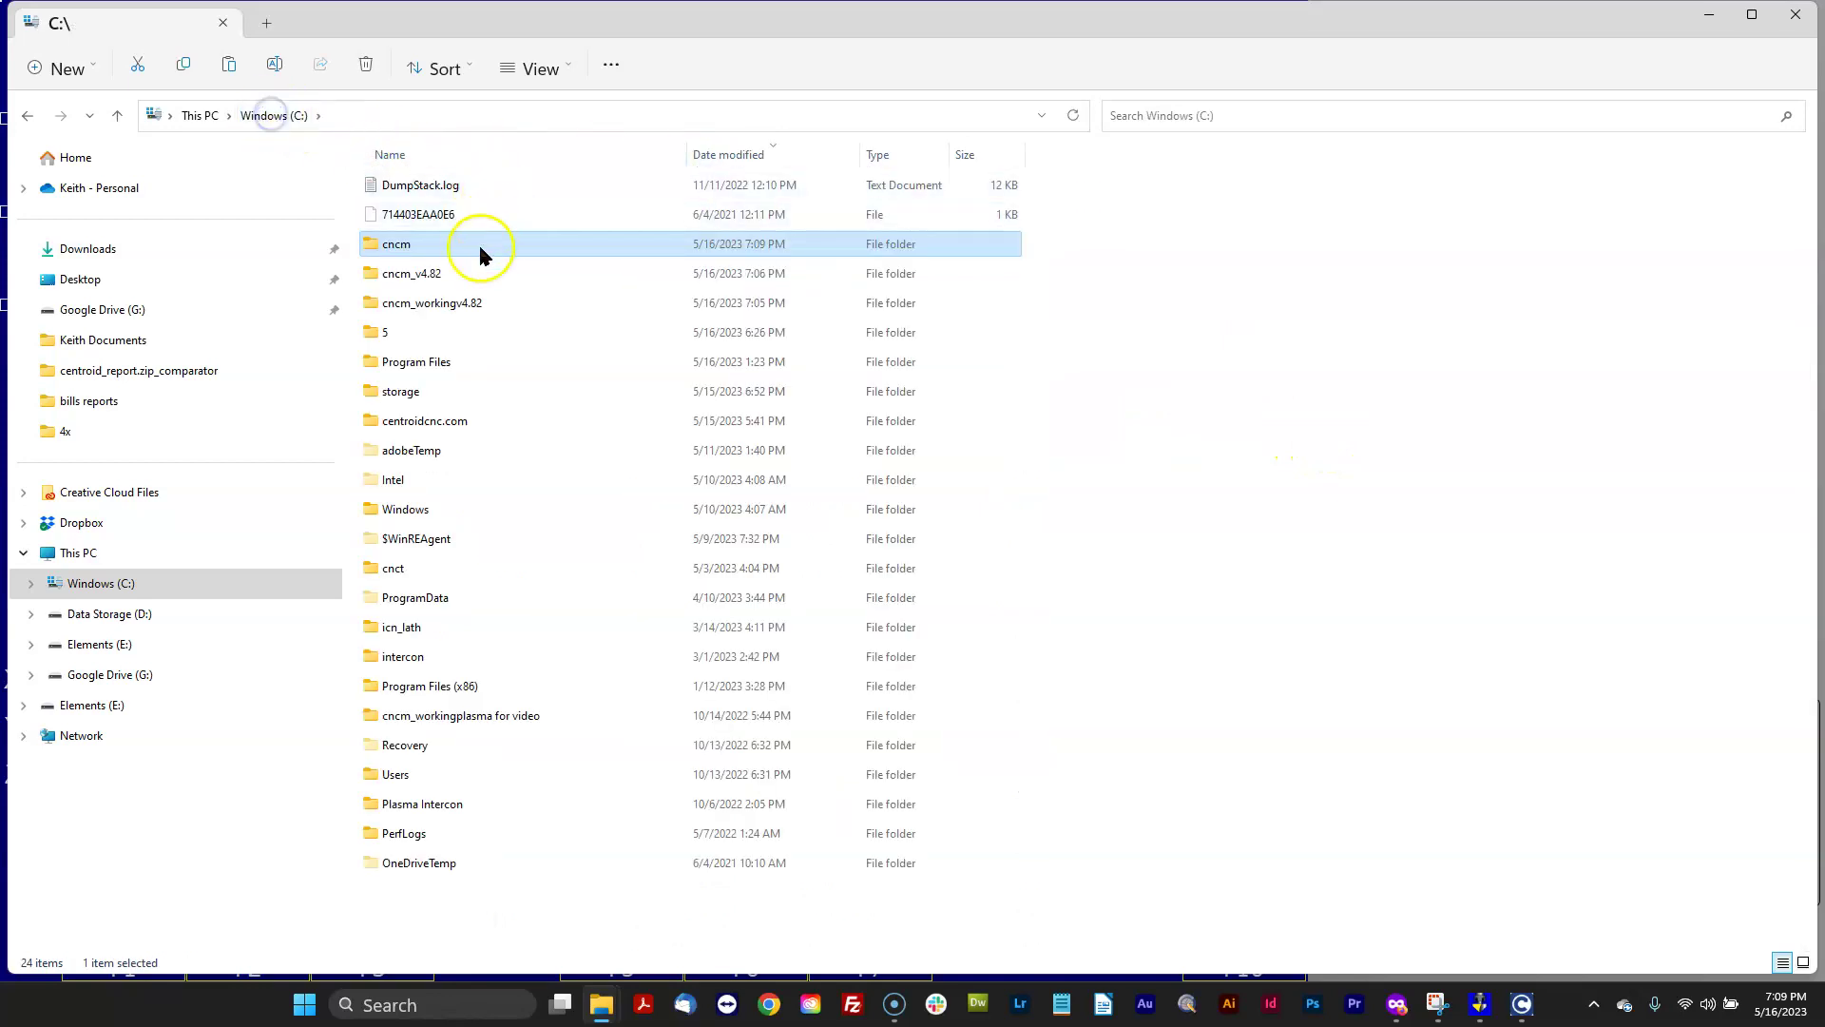
{"action": "double_click", "coordinate": [416, 269]}
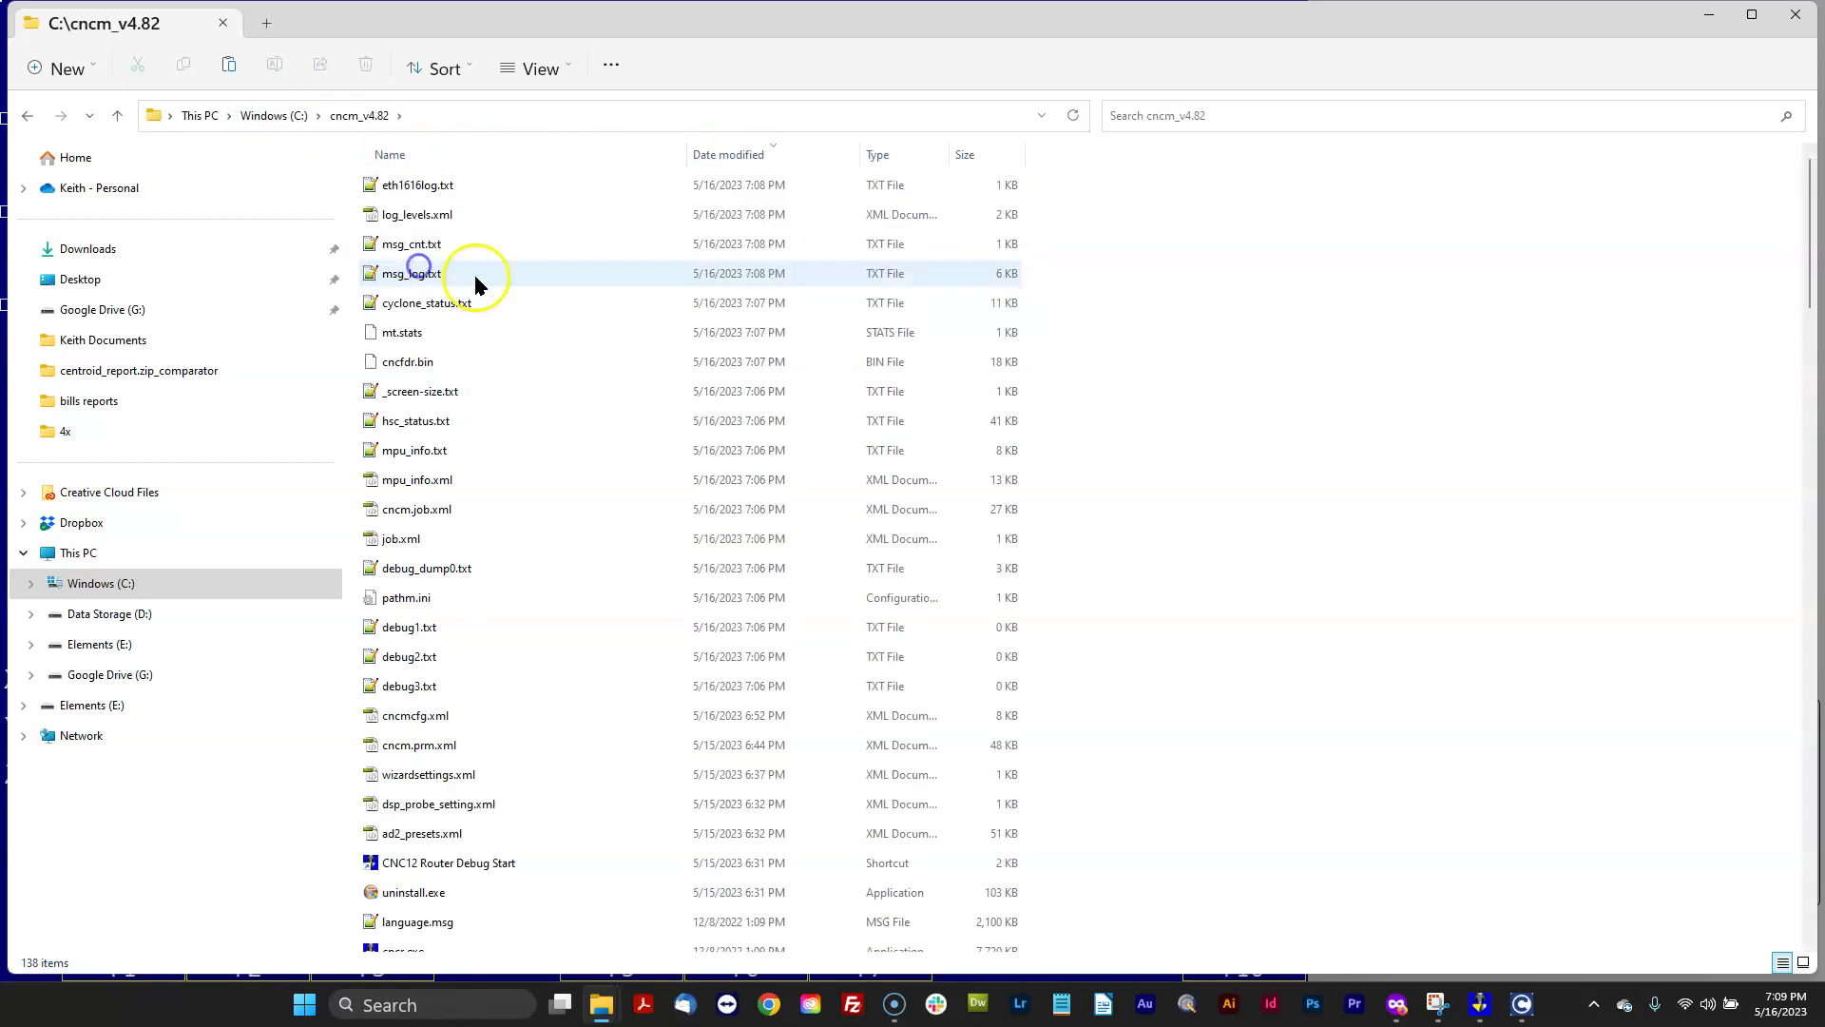
{"action": "left_click", "coordinate": [274, 116]}
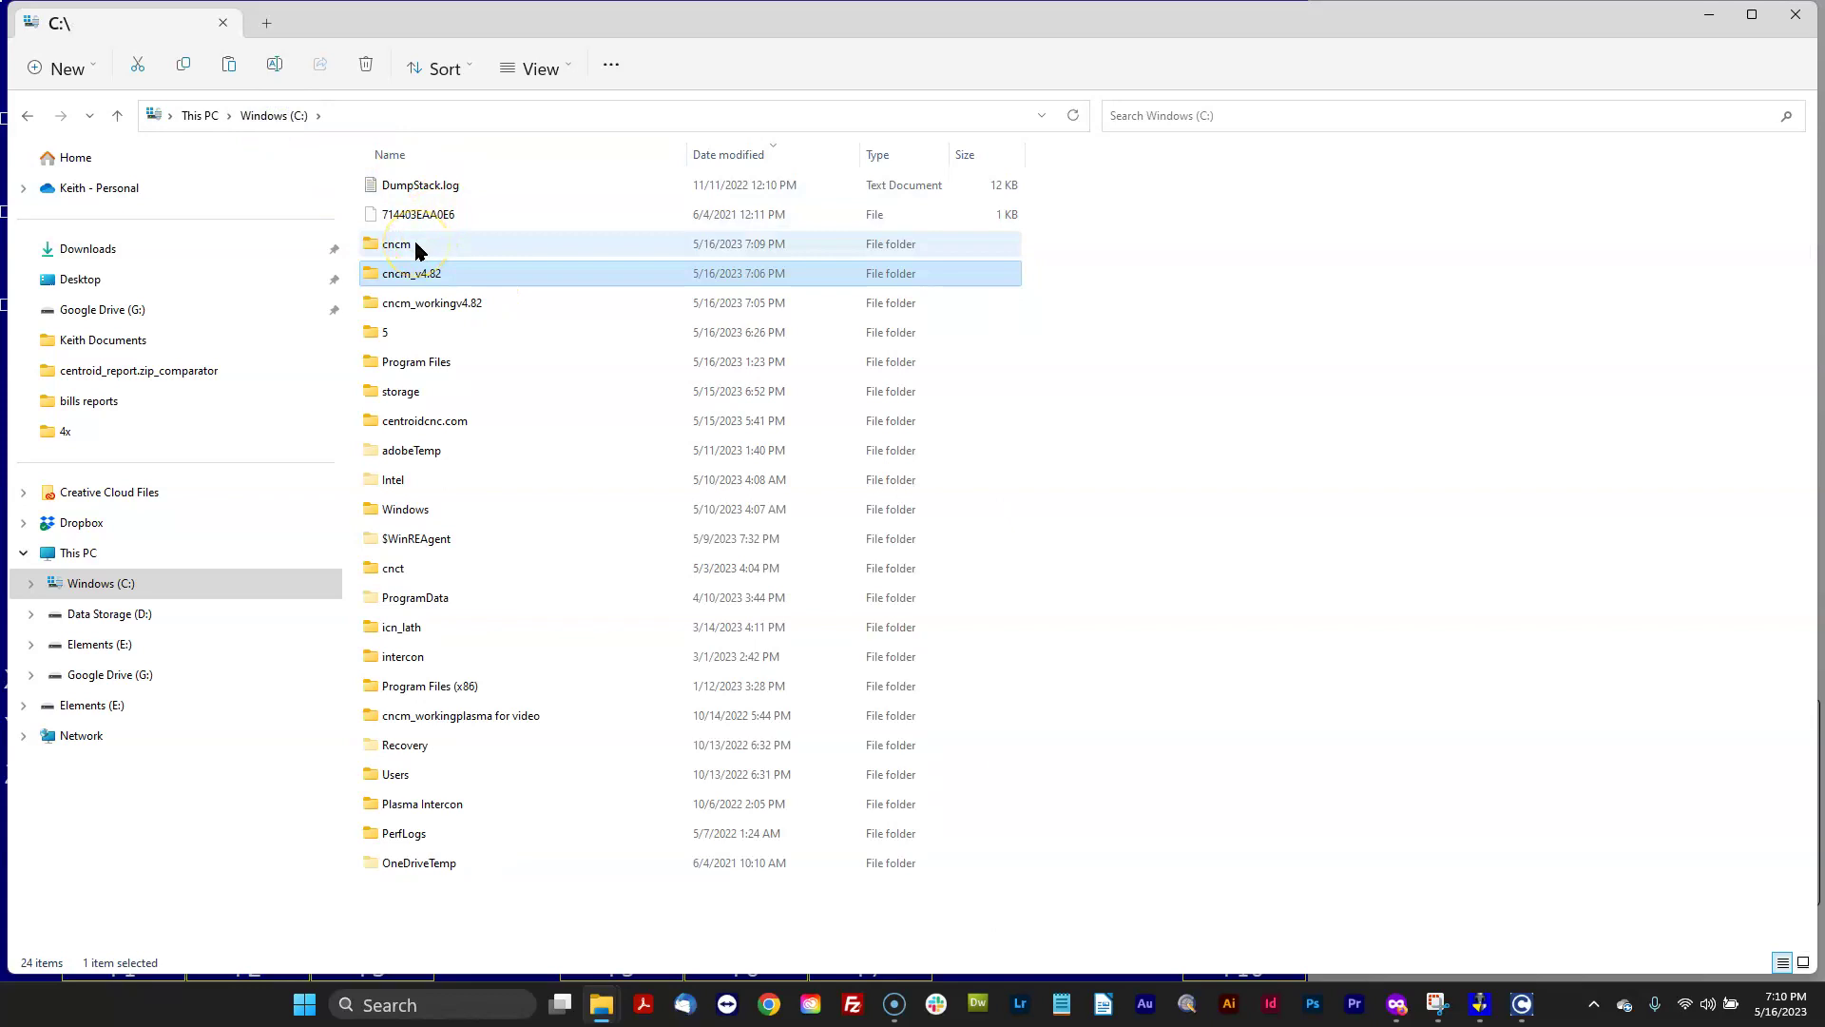
{"action": "mouse_move", "coordinate": [418, 251]}
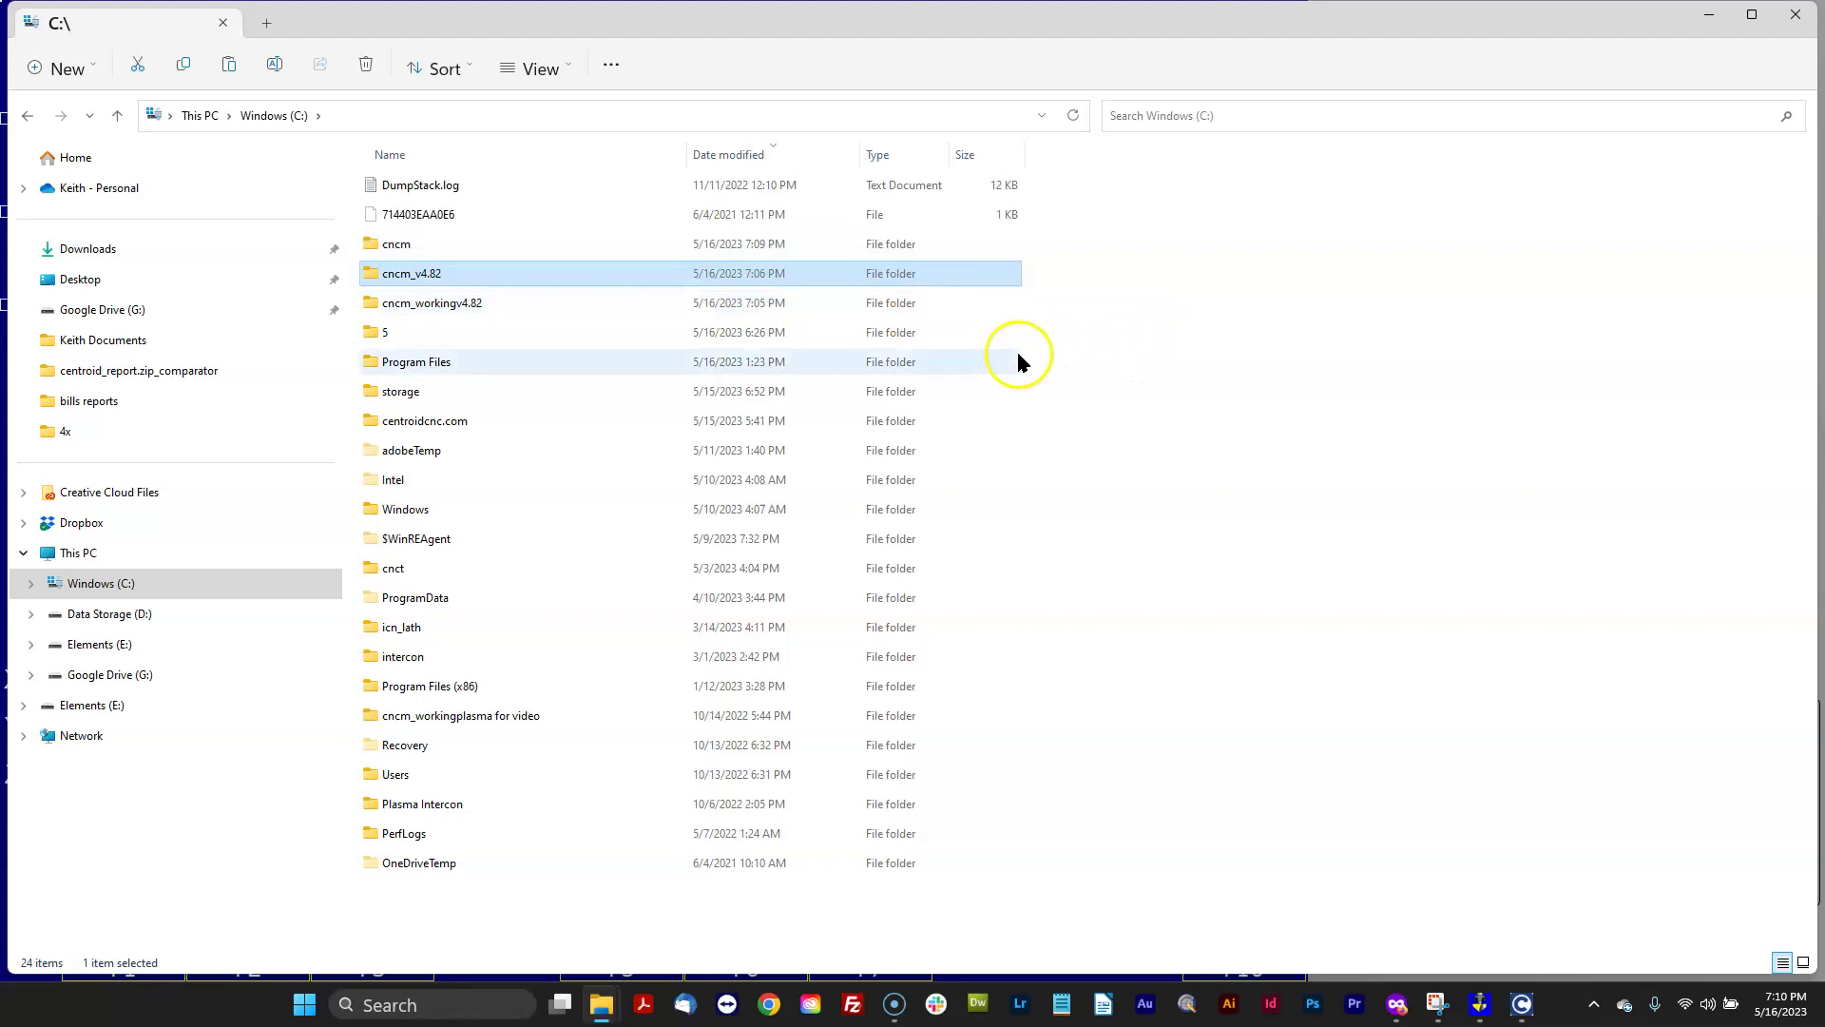
Step: Minimize File Explorer, reopen the CNC12 configuration wizard, and set the homing options to use a custom home program without overwriting cncm.hom
{"action": "left_click", "coordinate": [1706, 21]}
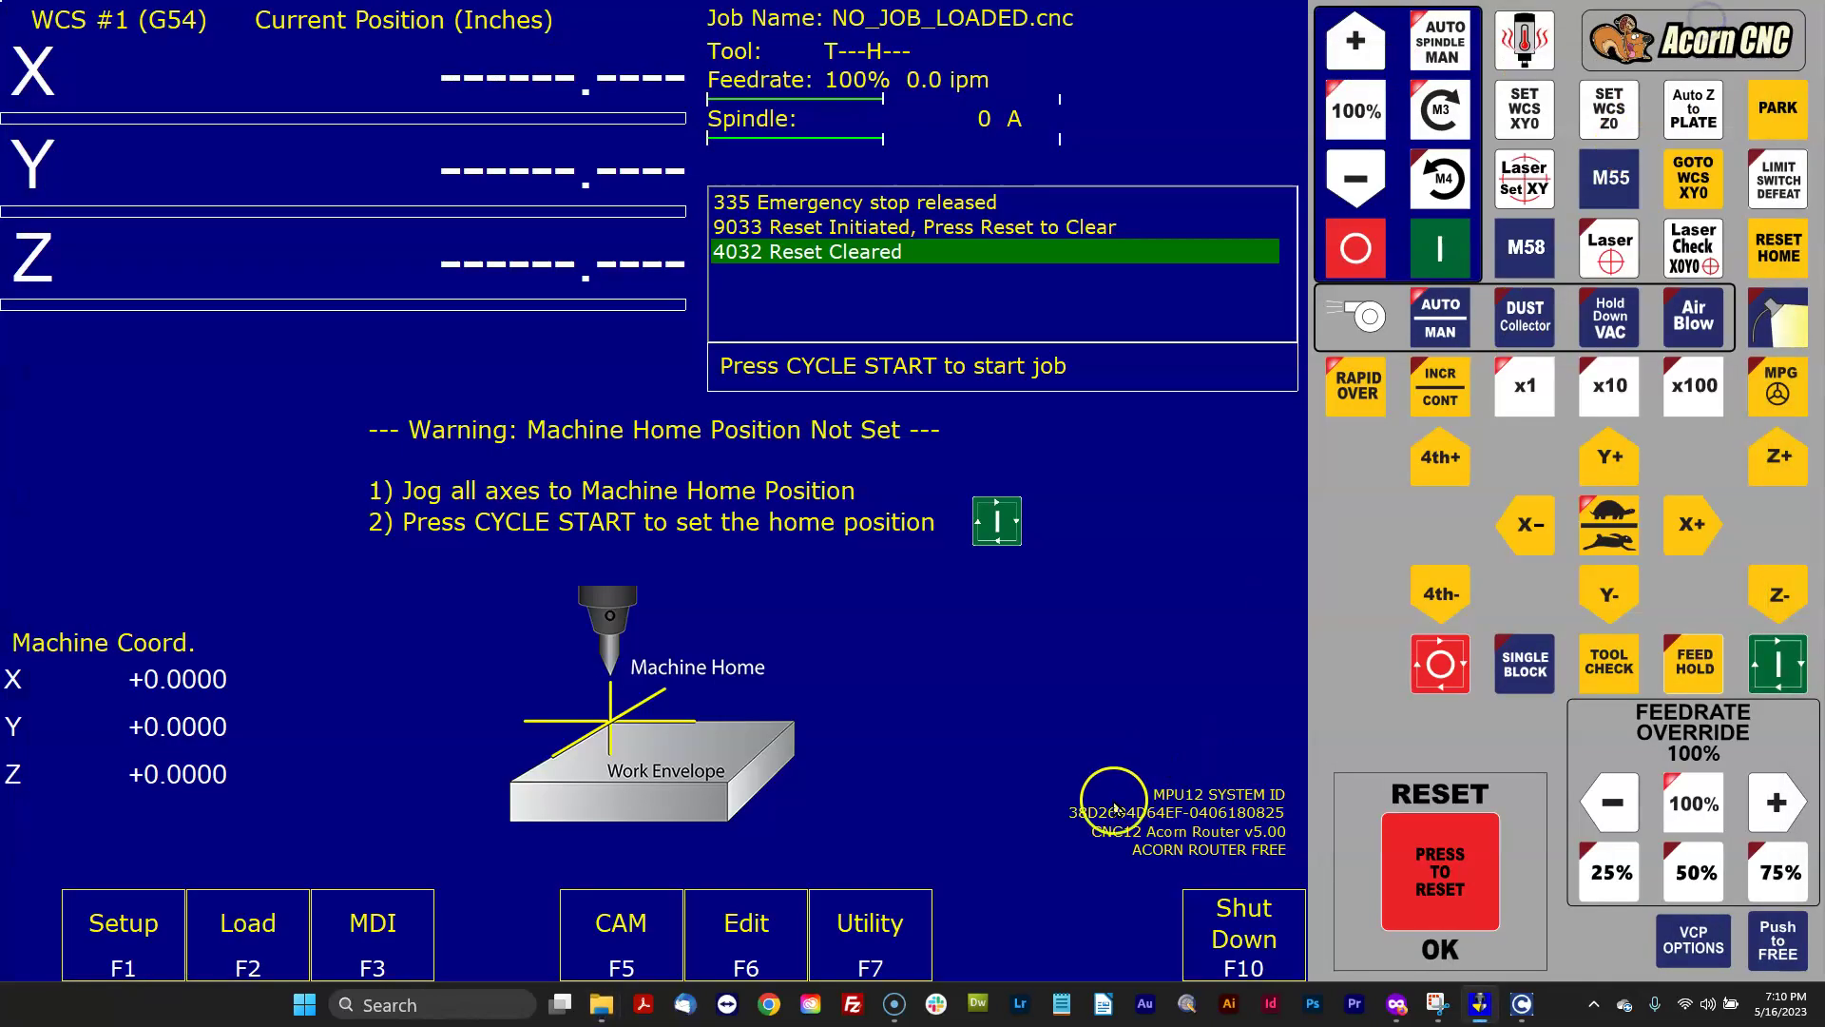
{"action": "left_click", "coordinate": [856, 912]}
{"action": "left_click", "coordinate": [1260, 918]}
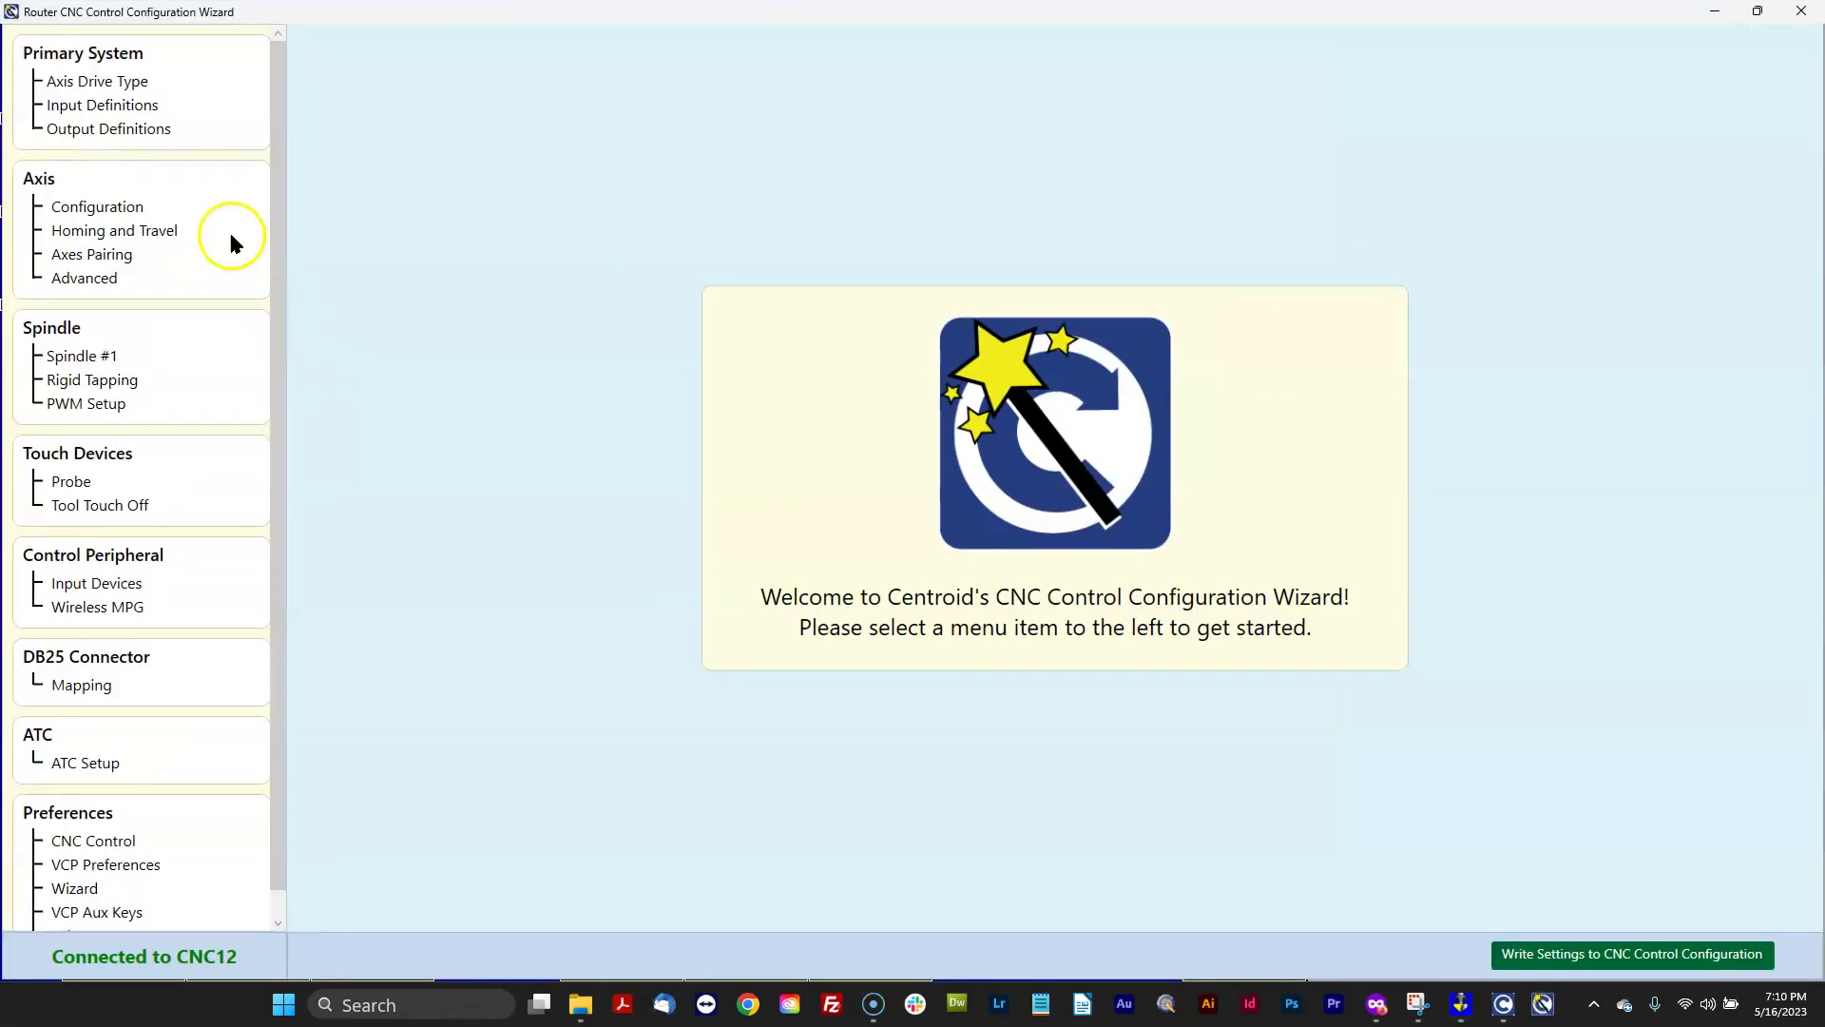
{"action": "left_click", "coordinate": [108, 237]}
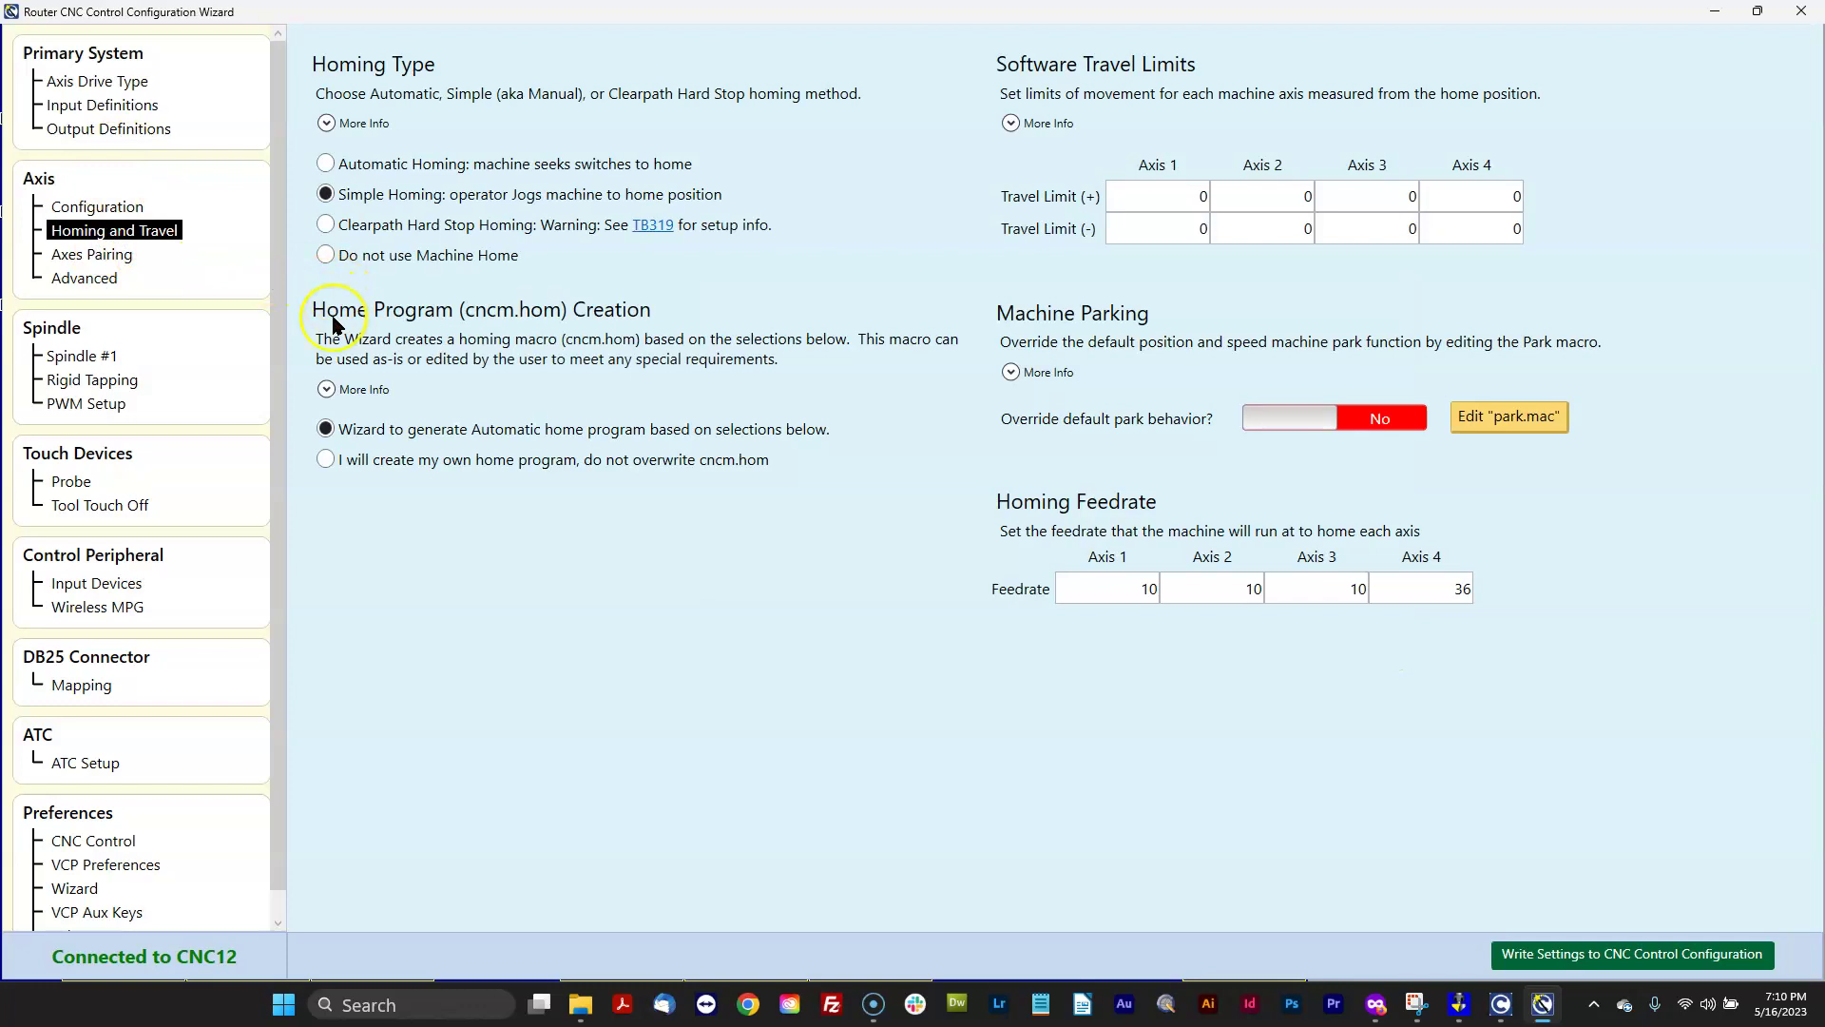
{"action": "left_click", "coordinate": [328, 459]}
Step: Enable the custom VCP skin in the VCP preferences, write the settings to the CNC control configuration, and close the wizard
{"action": "left_click", "coordinate": [116, 867]}
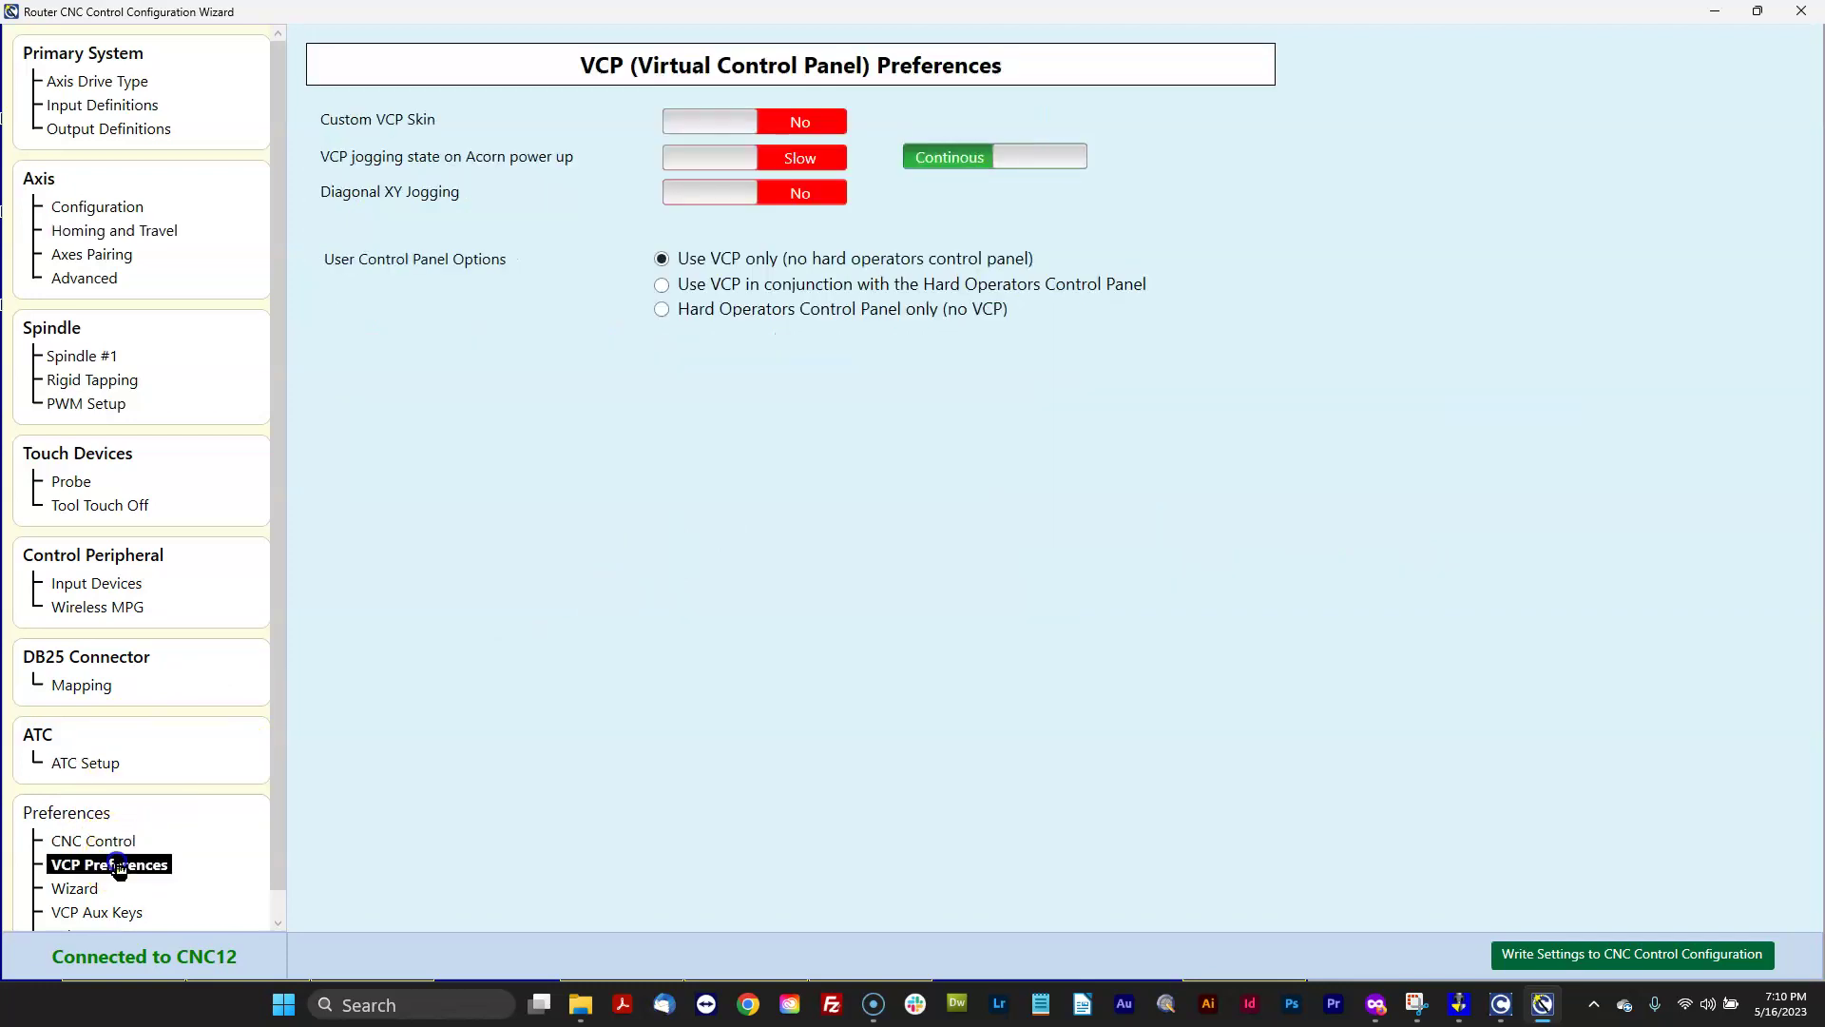
{"action": "left_click", "coordinate": [724, 122]}
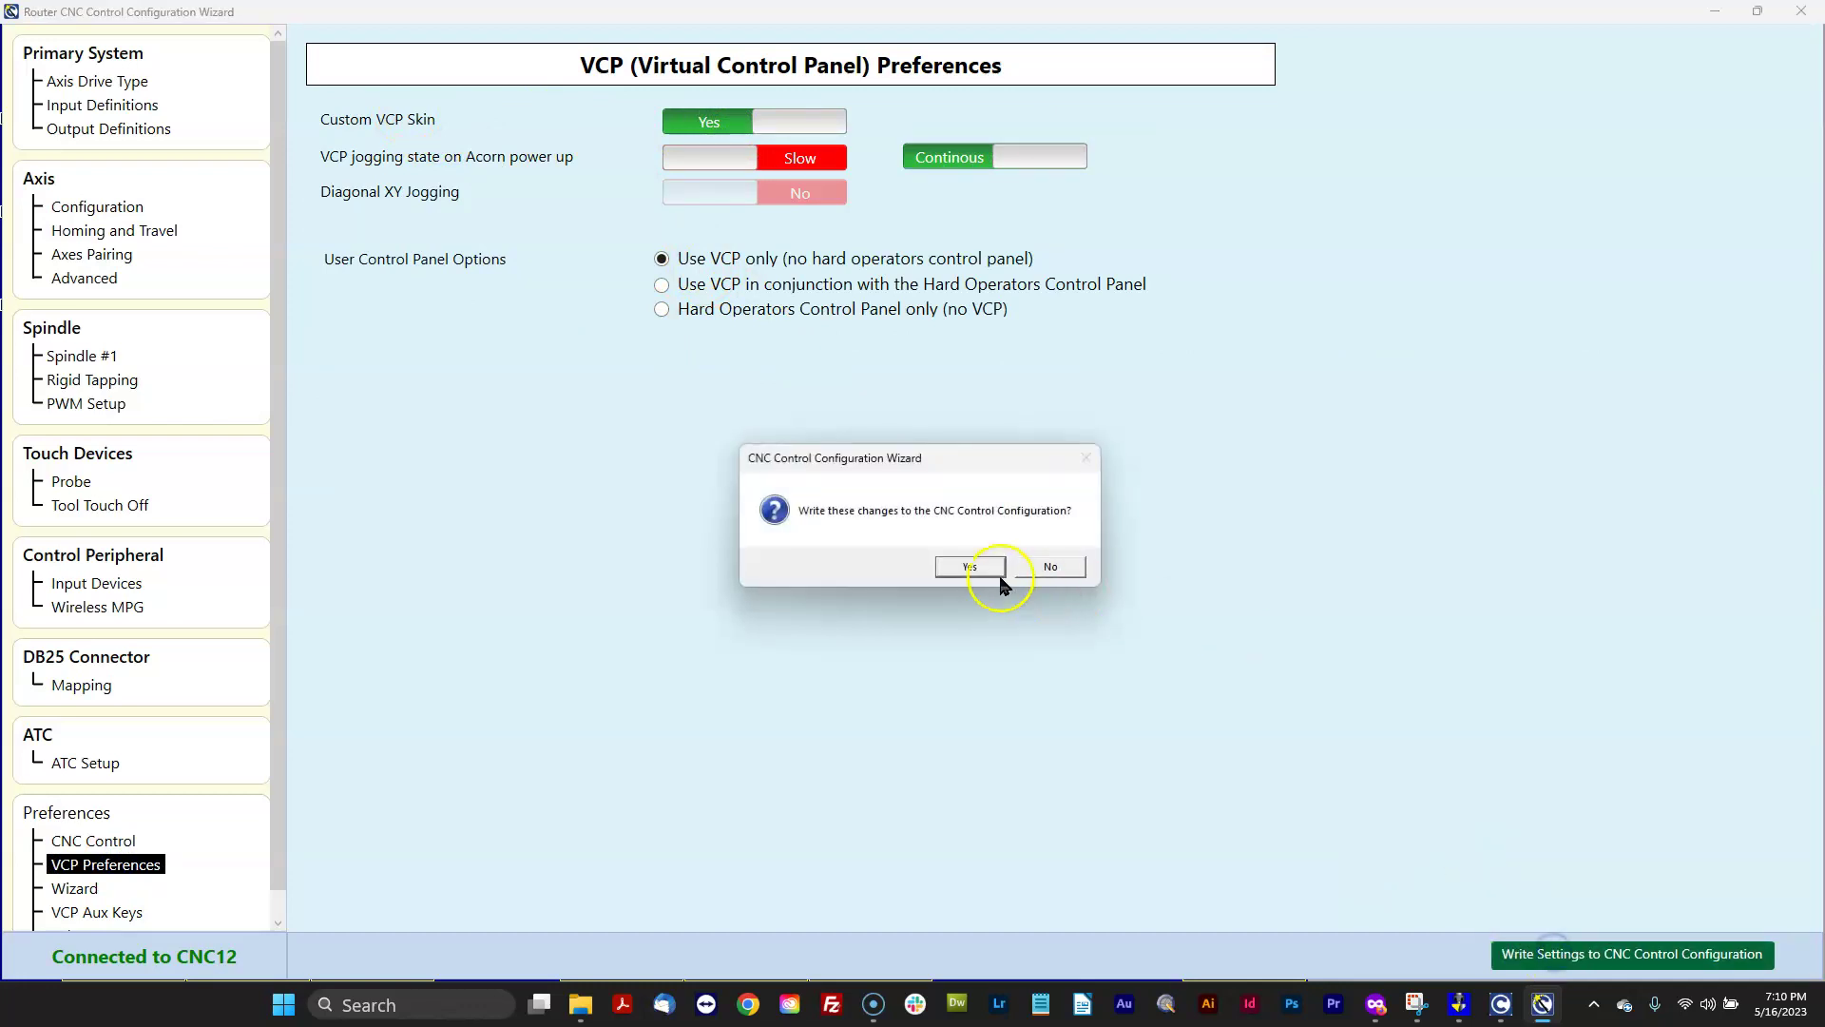
{"action": "left_click", "coordinate": [975, 564]}
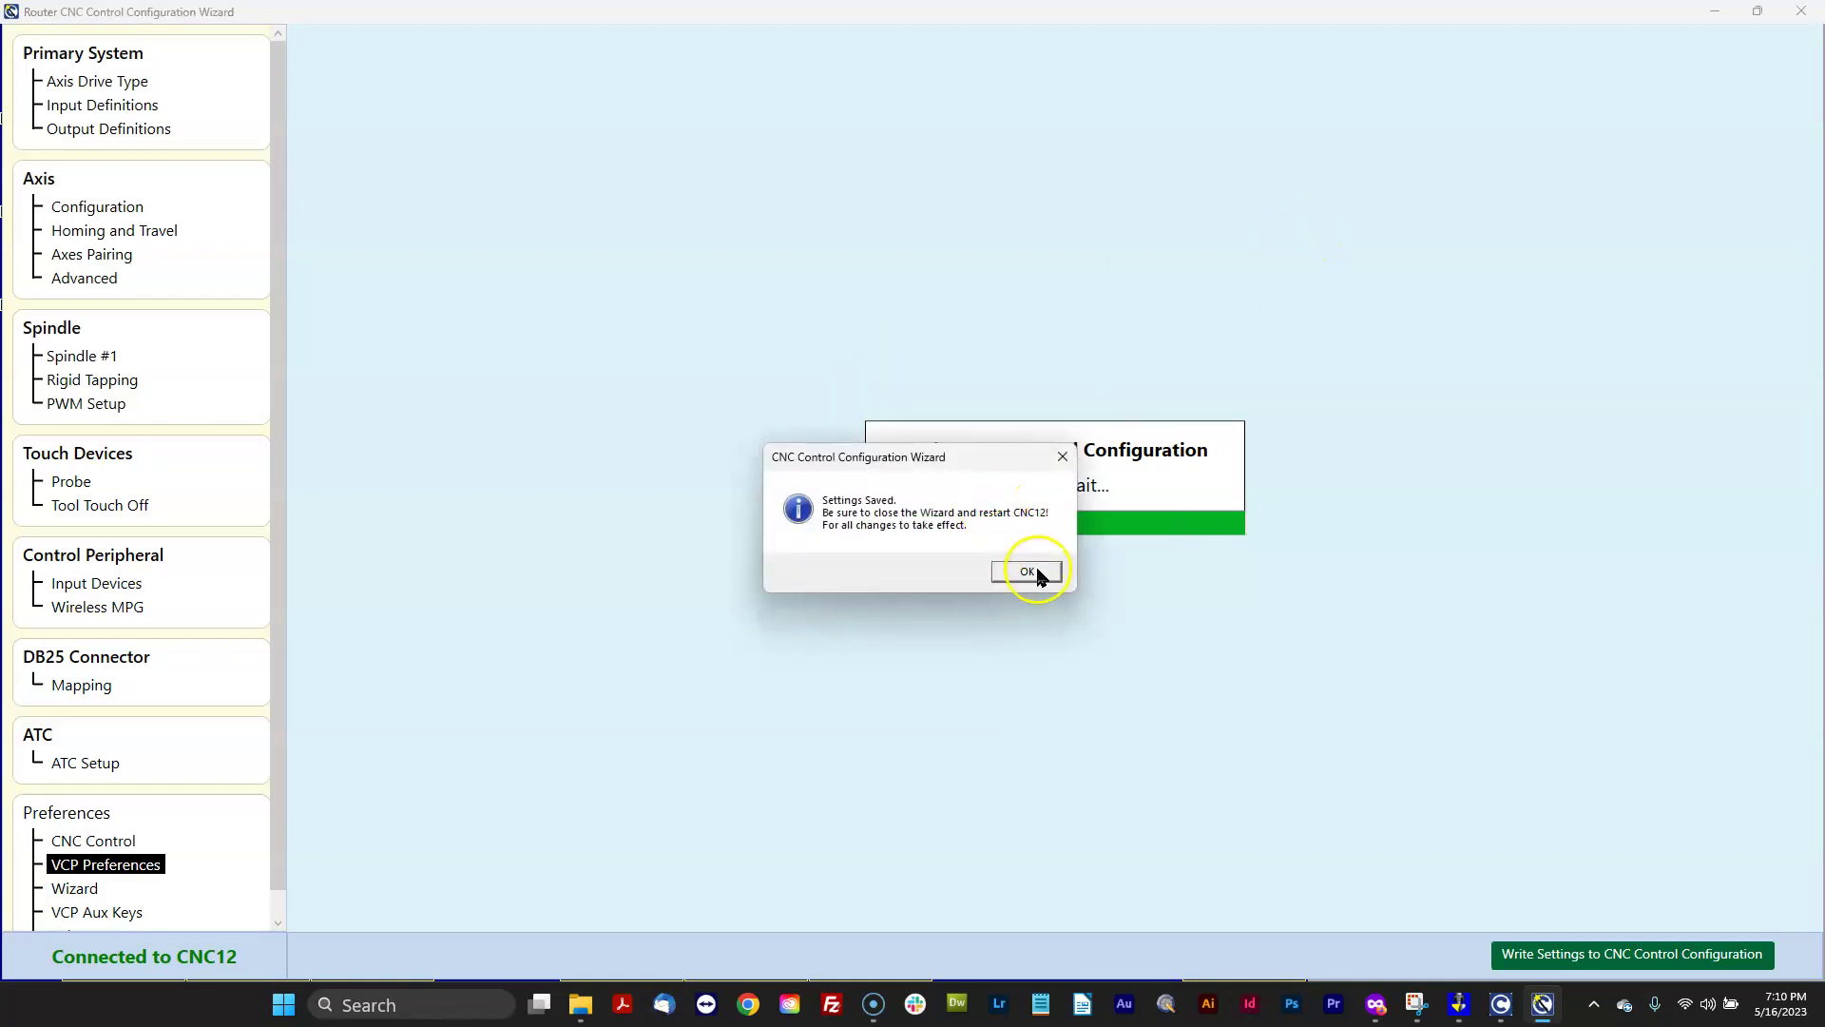
{"action": "left_click", "coordinate": [1029, 570]}
{"action": "left_click", "coordinate": [1800, 11]}
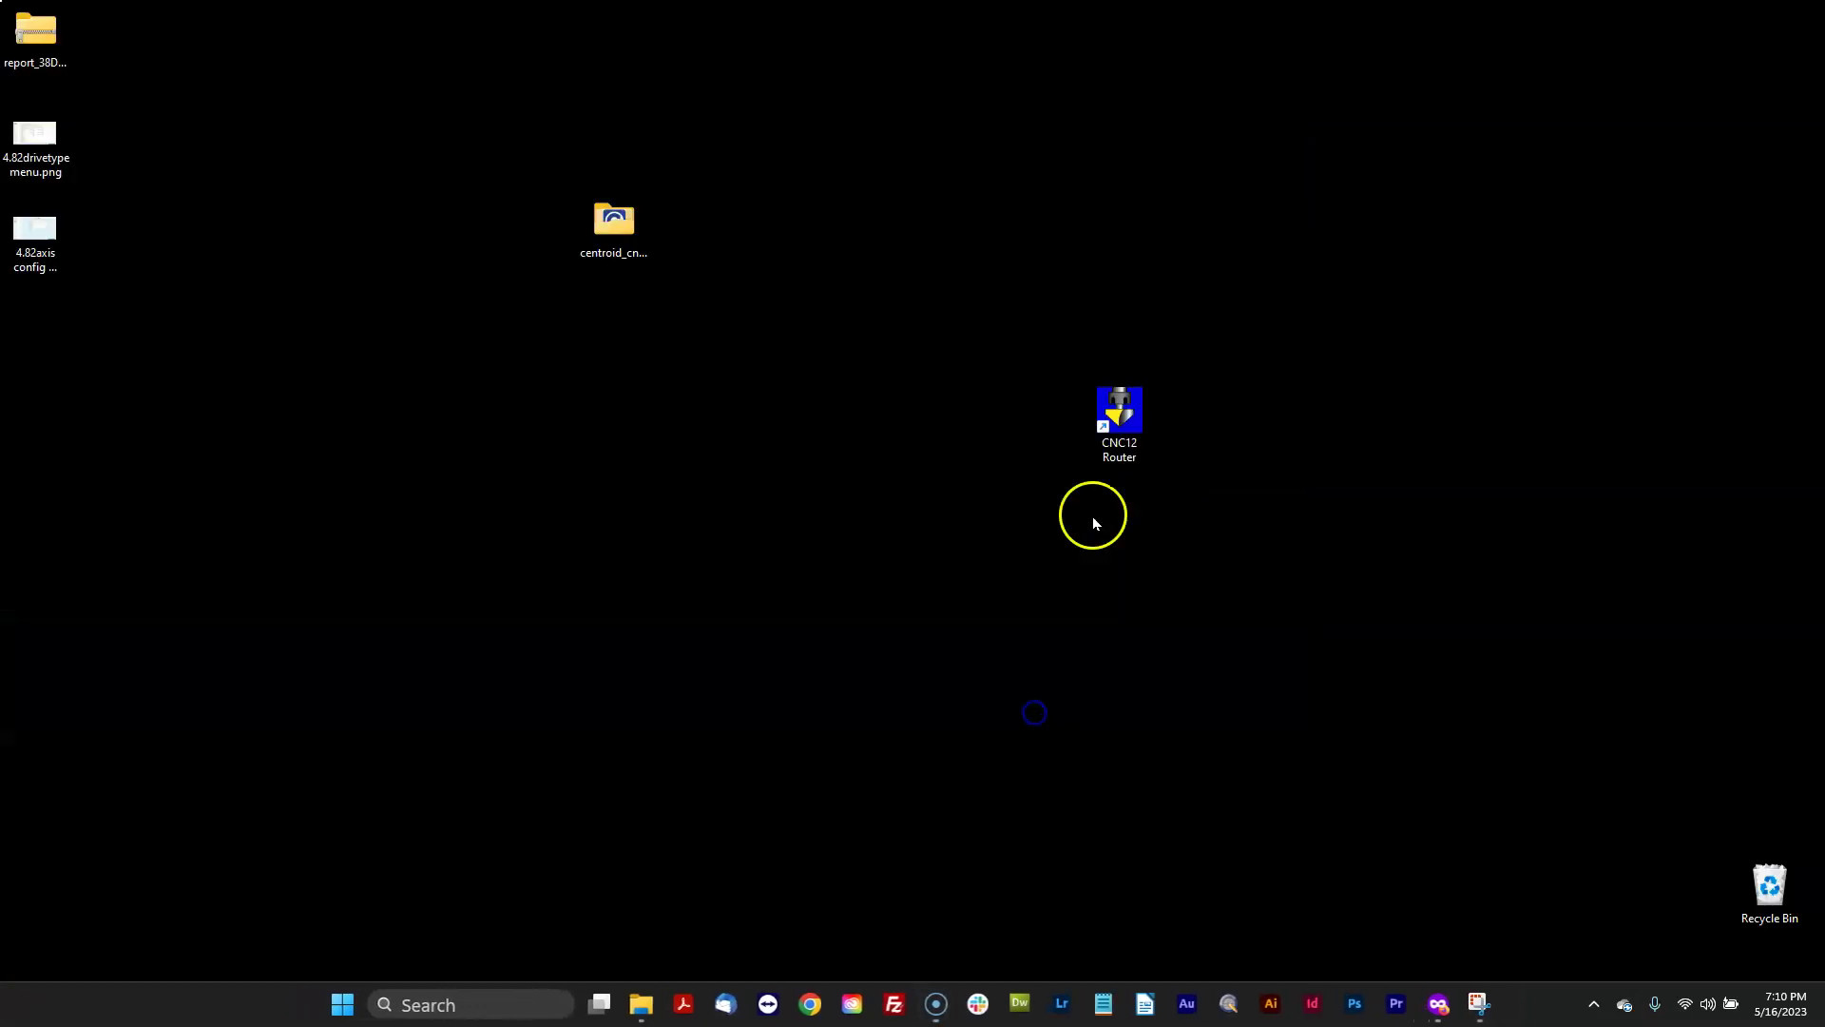
Step: Relaunch CNC12 Router from the desktop to load the written configuration
{"action": "left_click", "coordinate": [1125, 418]}
{"action": "double_click", "coordinate": [1123, 423]}
{"action": "left_click", "coordinate": [1312, 583]}
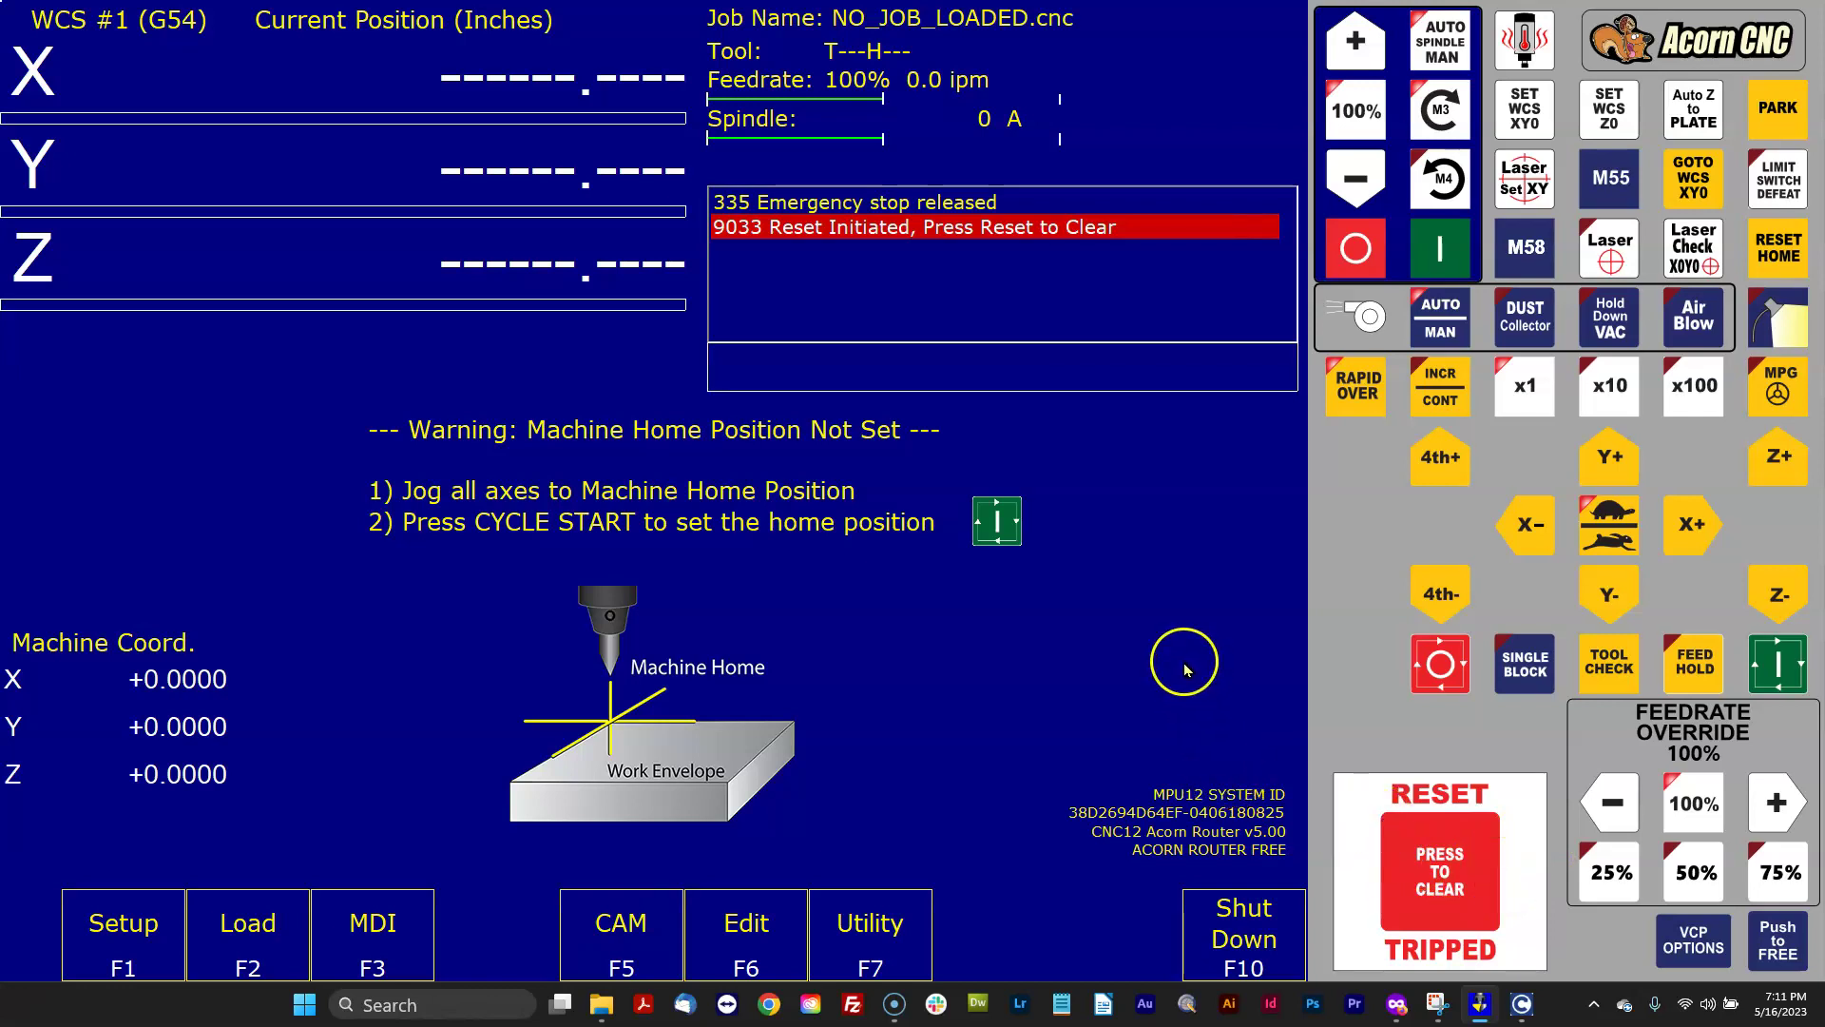
{"action": "left_click", "coordinate": [1224, 676]}
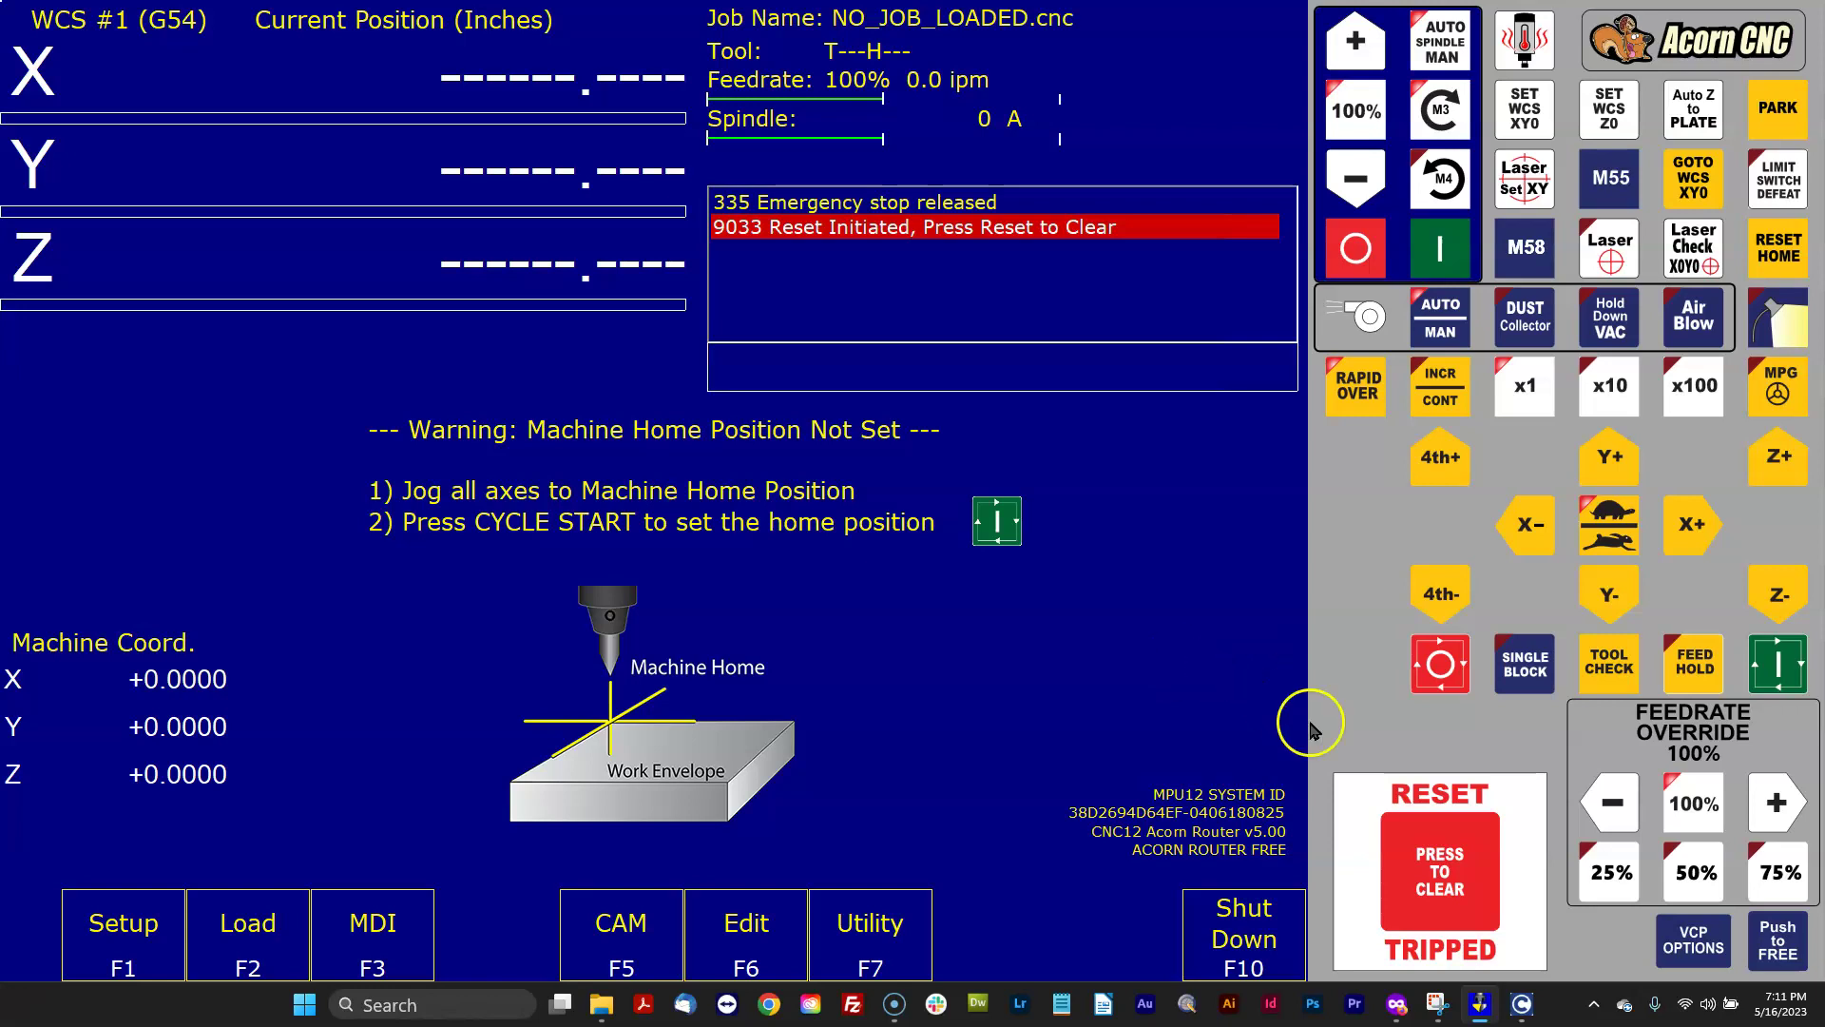
{"action": "left_click", "coordinate": [1431, 853]}
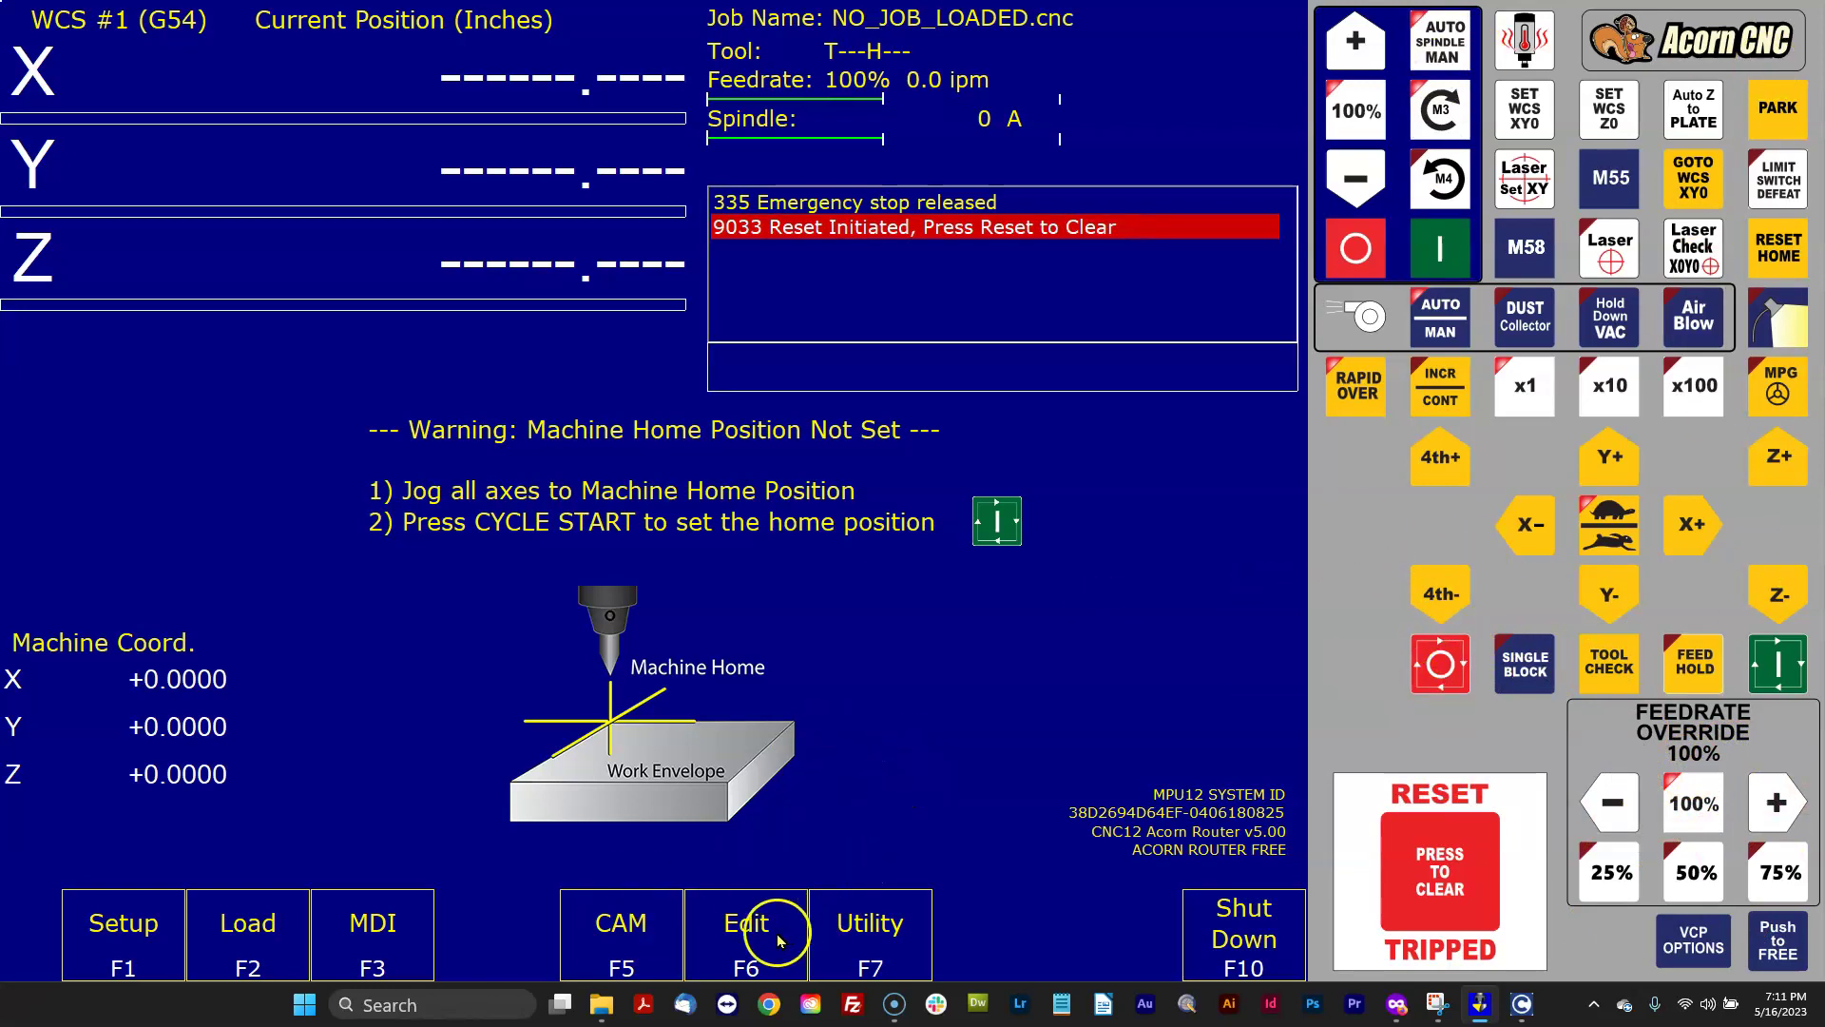
Step: Switch to the C: drive in File Explorer and open the folder cncm\resources\vcp\skins
{"action": "mouse_move", "coordinate": [601, 1003]}
{"action": "left_click", "coordinate": [683, 914]}
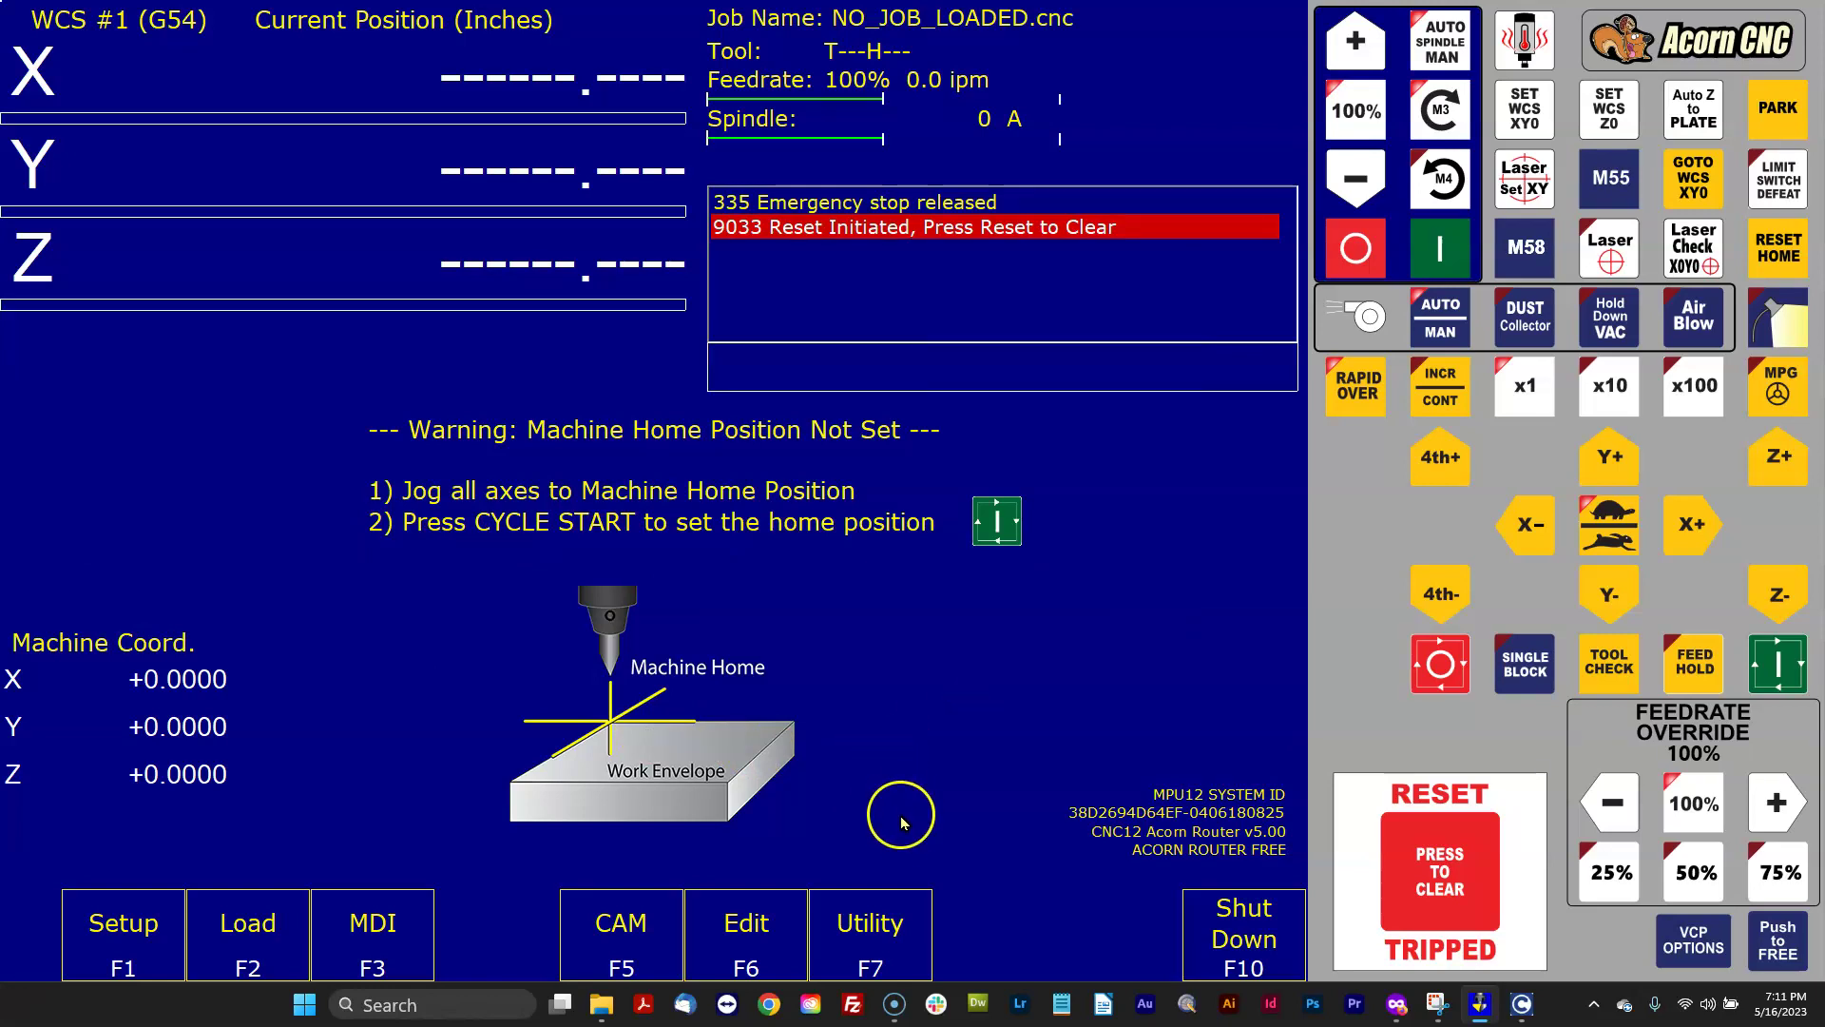
{"action": "mouse_move", "coordinate": [602, 1003]}
{"action": "left_click", "coordinate": [749, 916]}
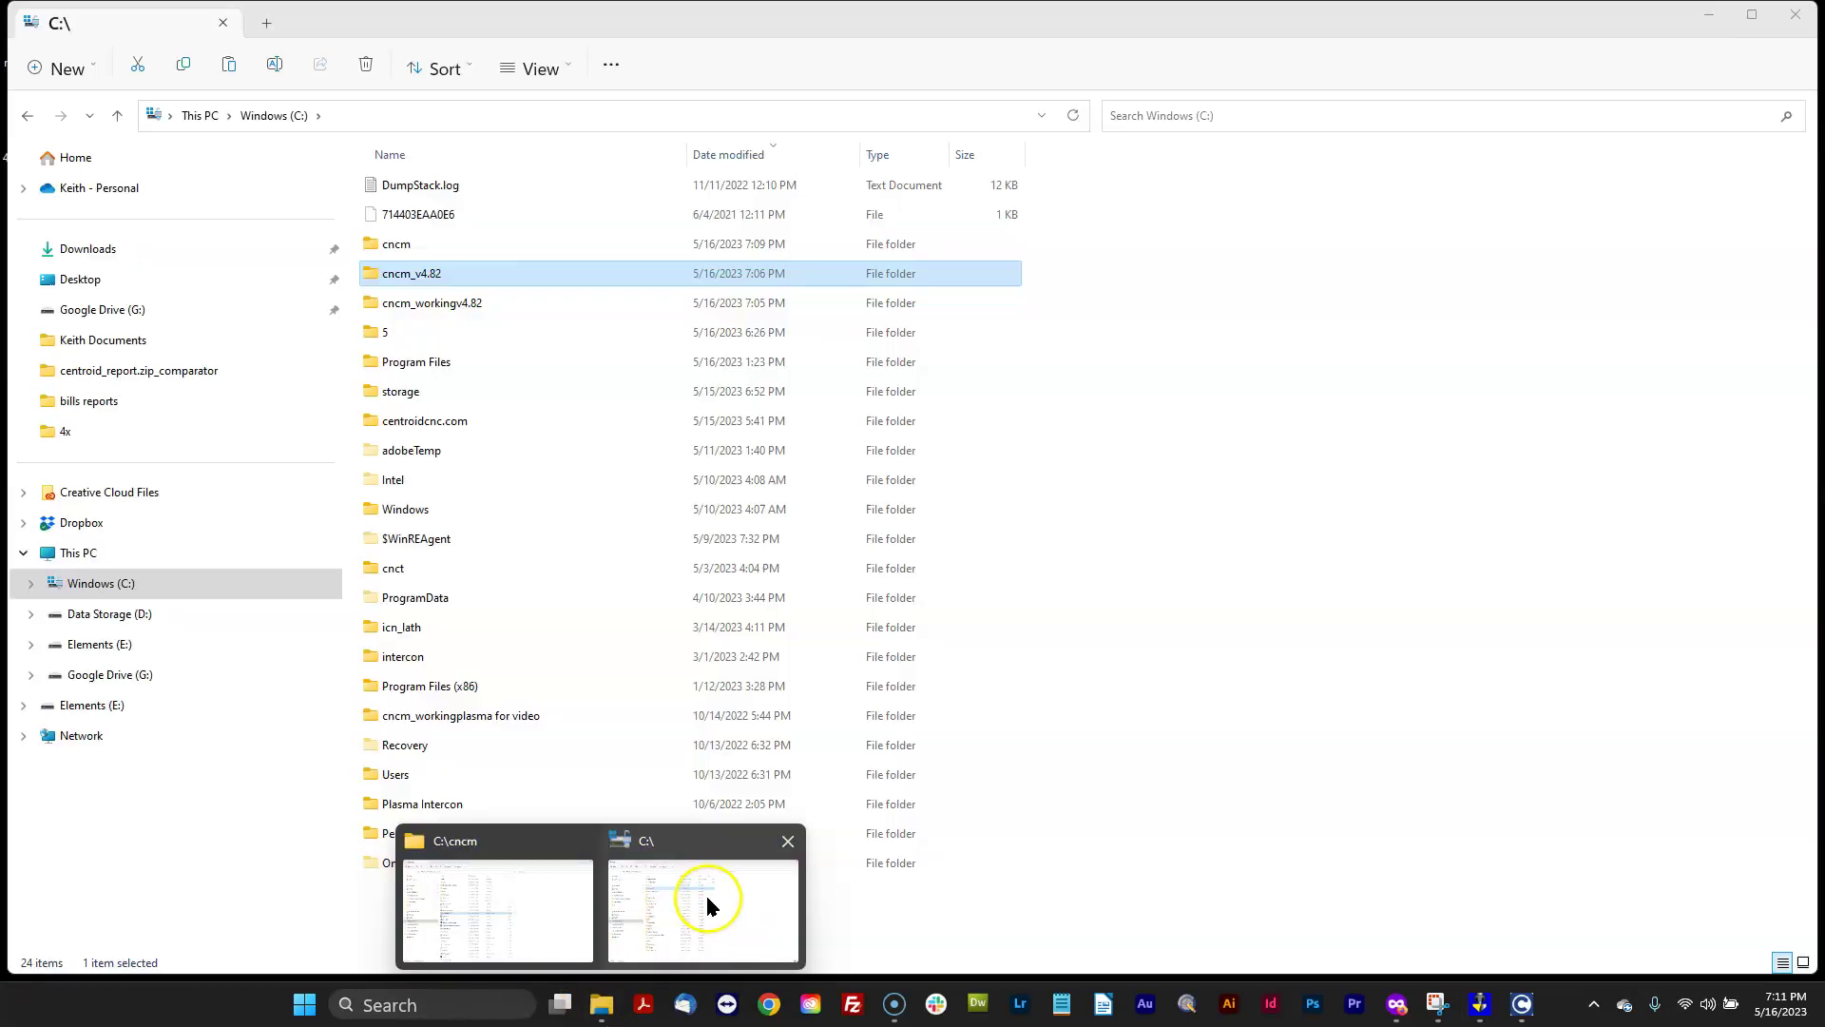
{"action": "double_click", "coordinate": [390, 245]}
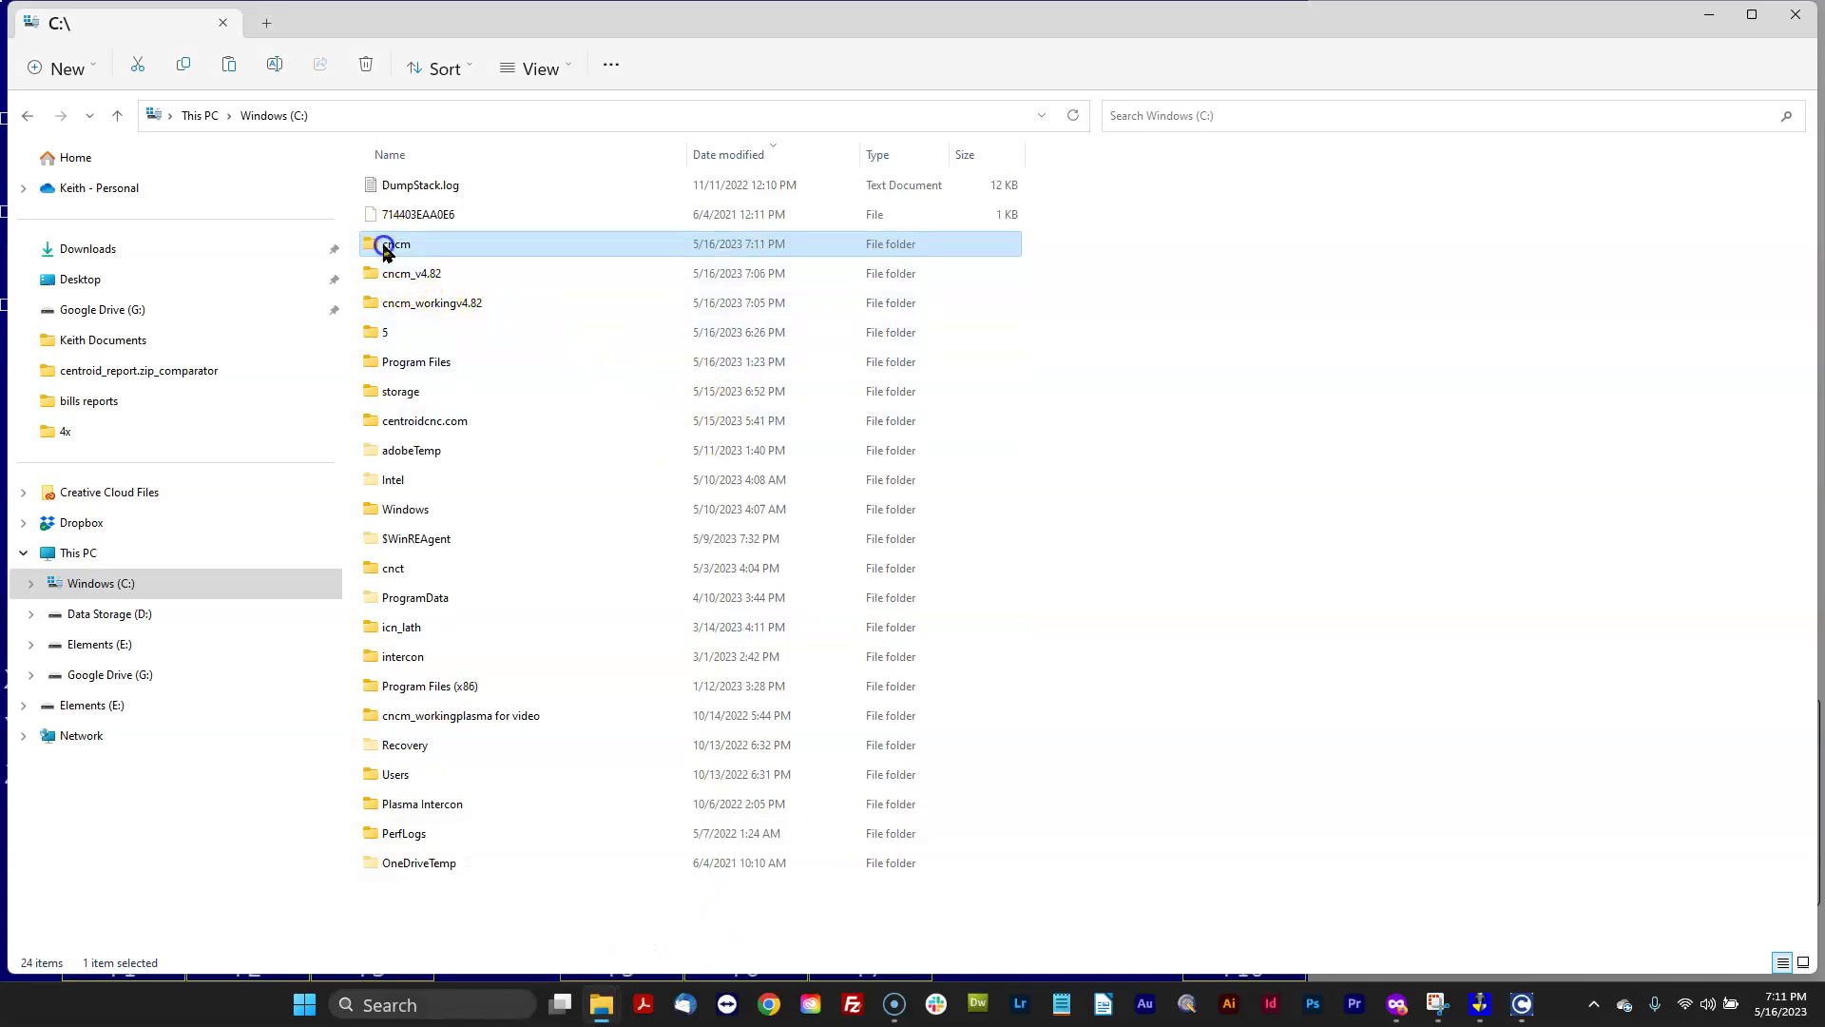
{"action": "double_click", "coordinate": [402, 393]}
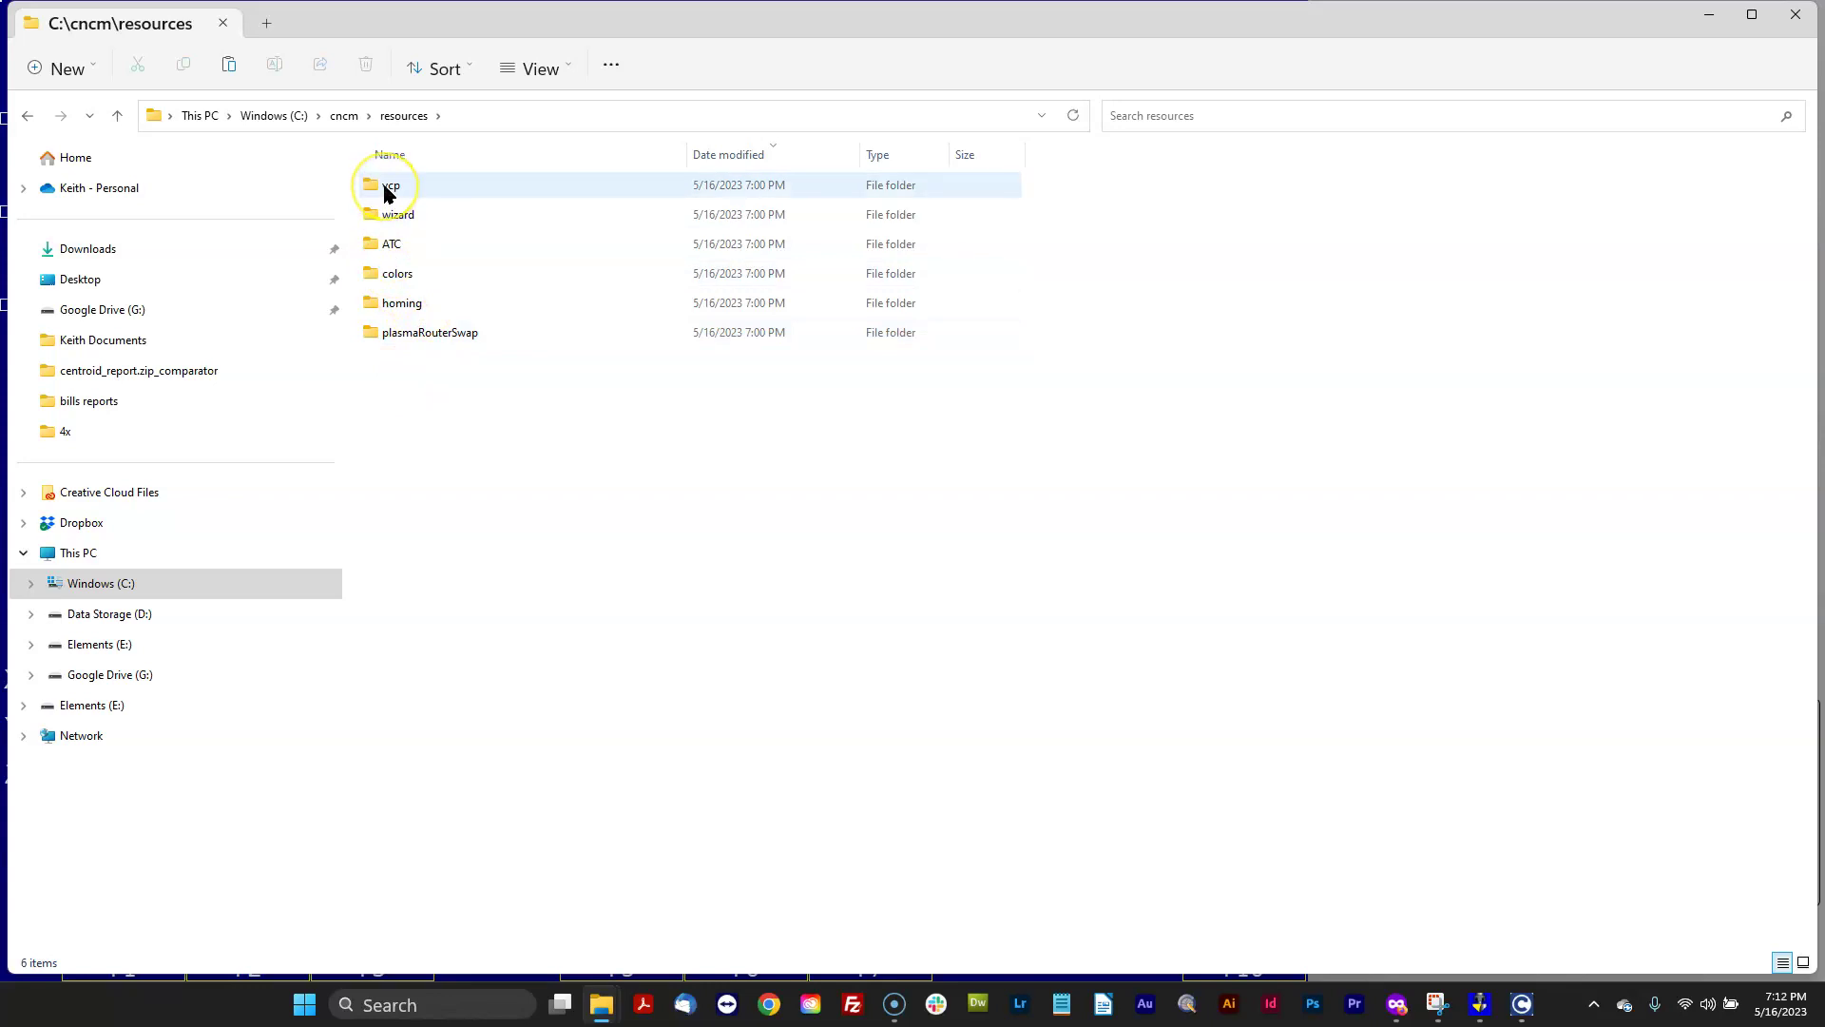
{"action": "double_click", "coordinate": [388, 189]}
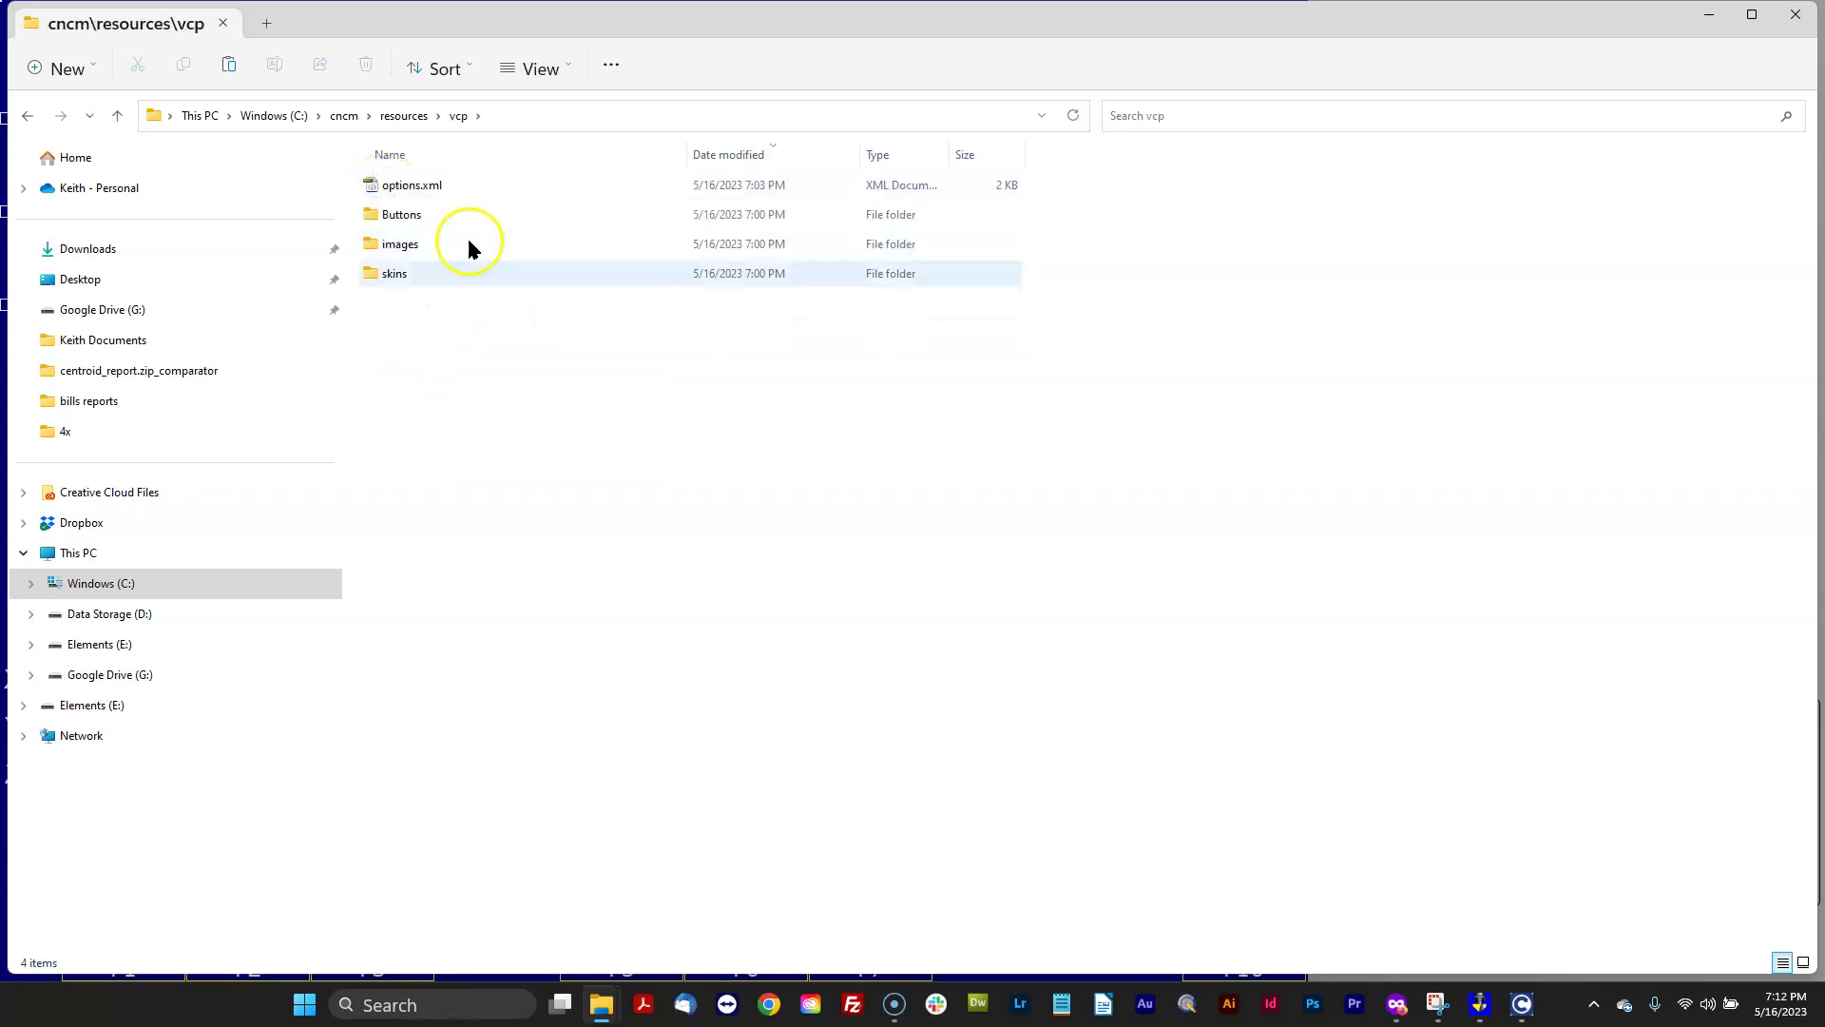
{"action": "double_click", "coordinate": [388, 274]}
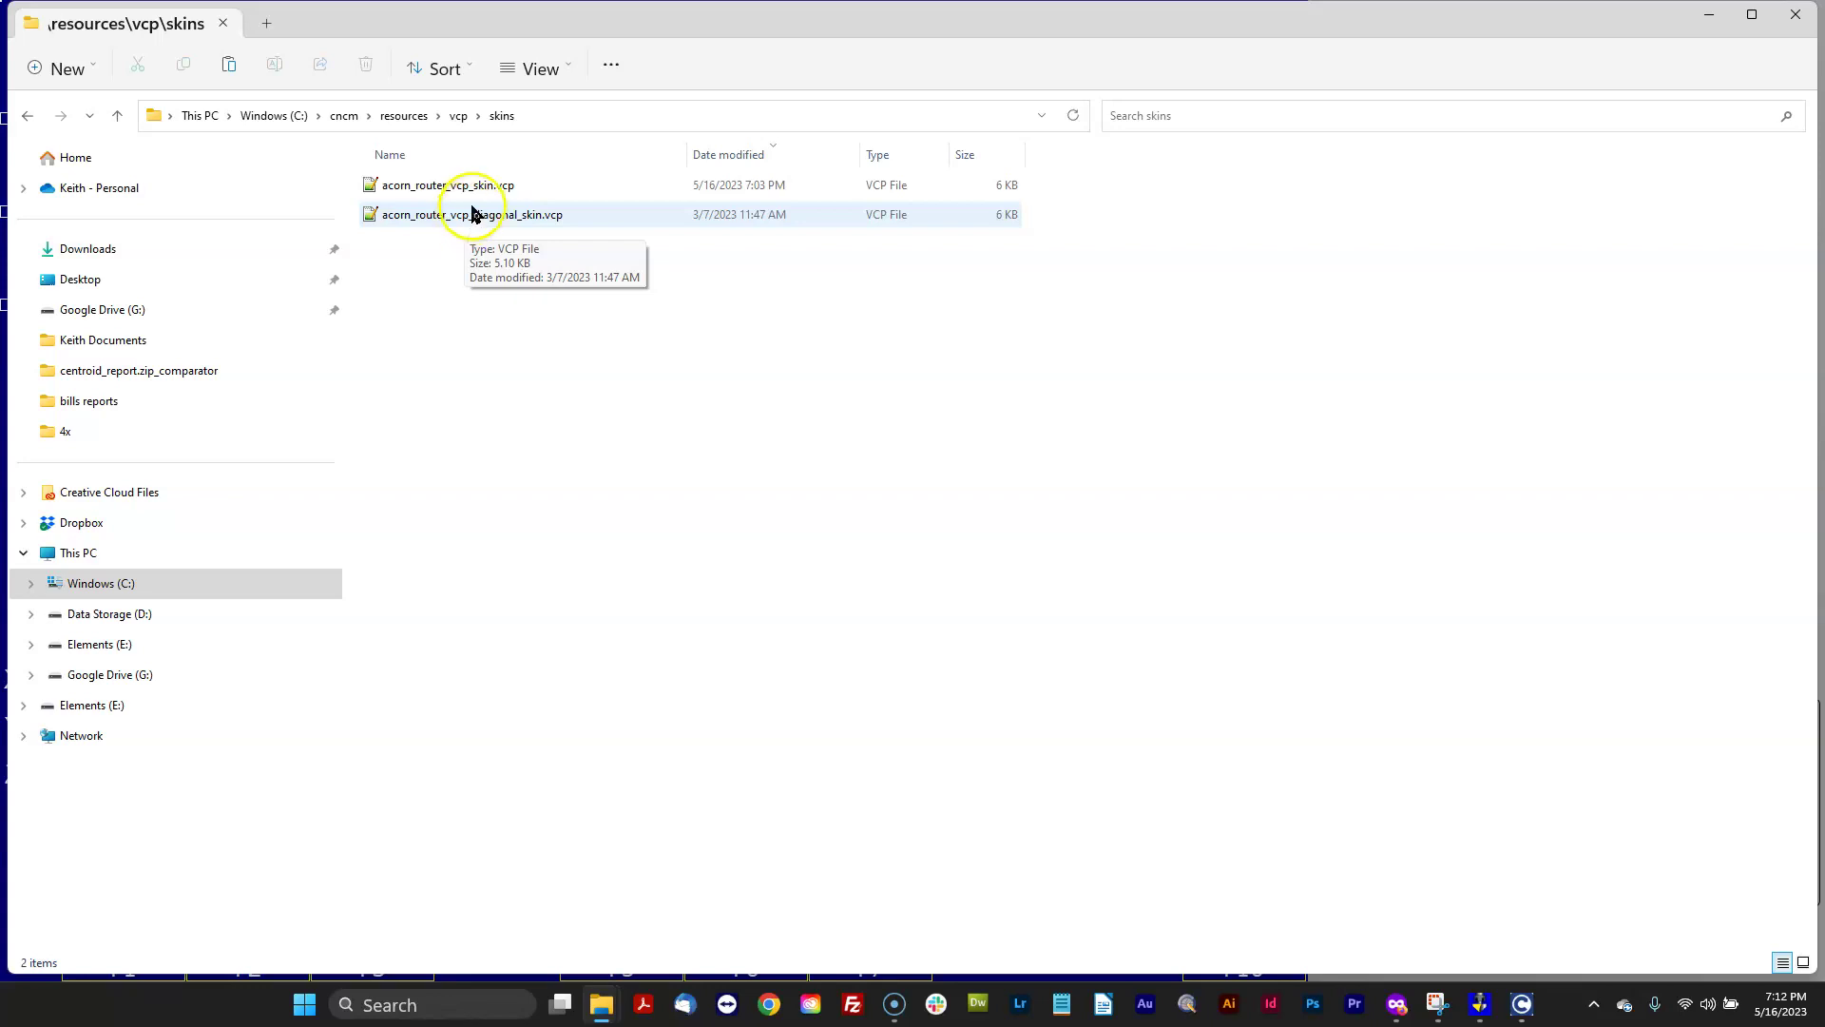
Step: Open acorn_router_vcp_skin.vcp from the cncm skins folder in Notepad++ and skim through its contents
{"action": "left_click_drag", "start_coordinate": [774, 37], "coordinate": [837, 91]}
{"action": "right_click", "coordinate": [538, 255]}
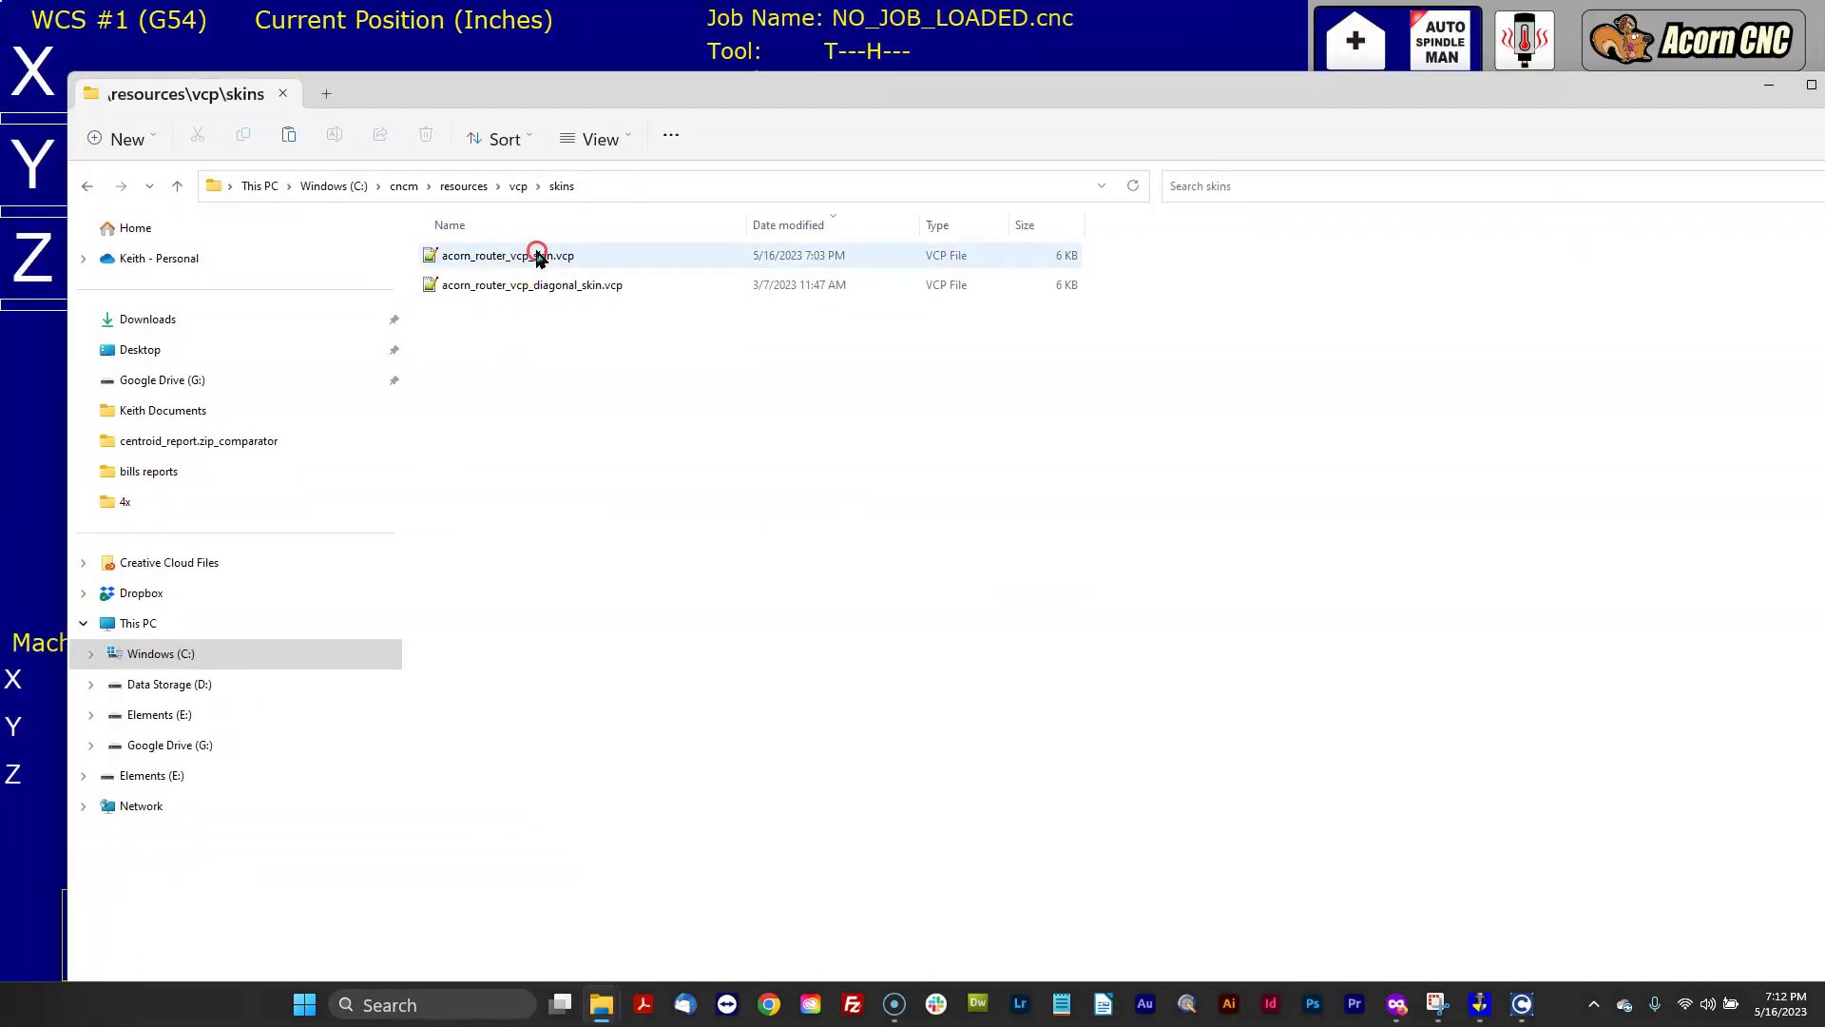
{"action": "left_click", "coordinate": [646, 391]}
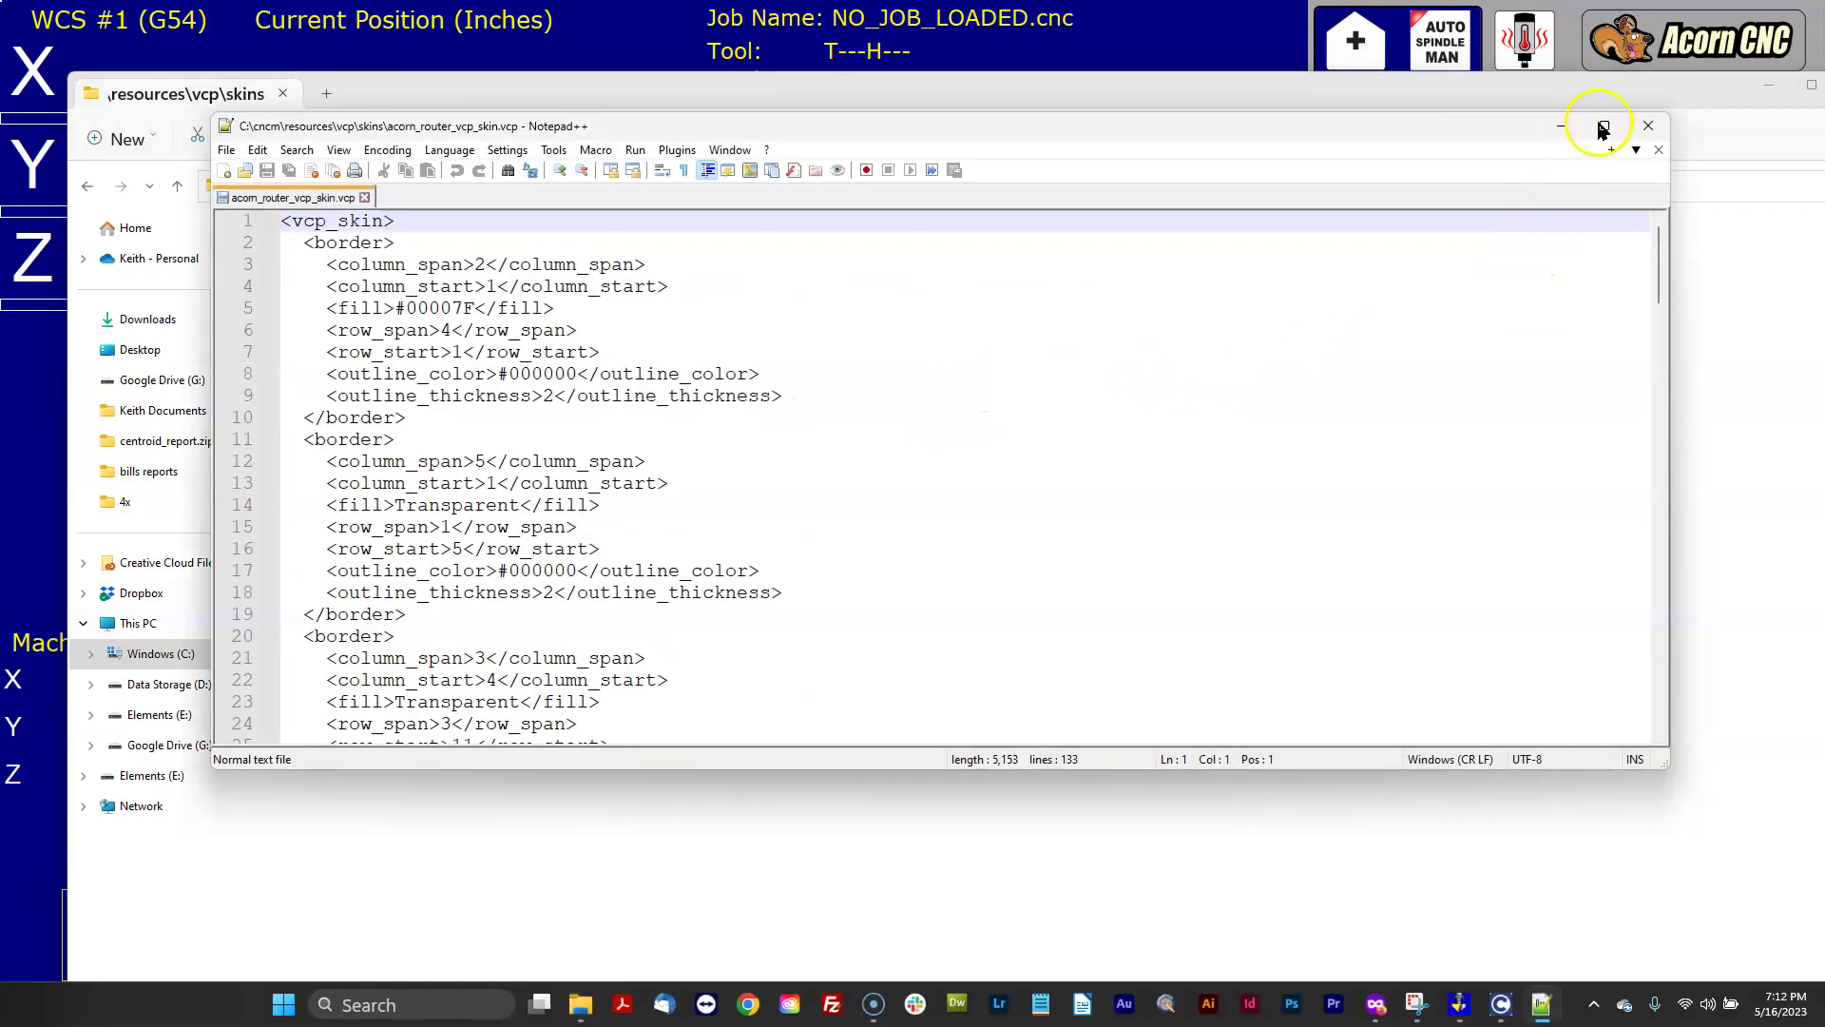
{"action": "left_click", "coordinate": [1607, 127]}
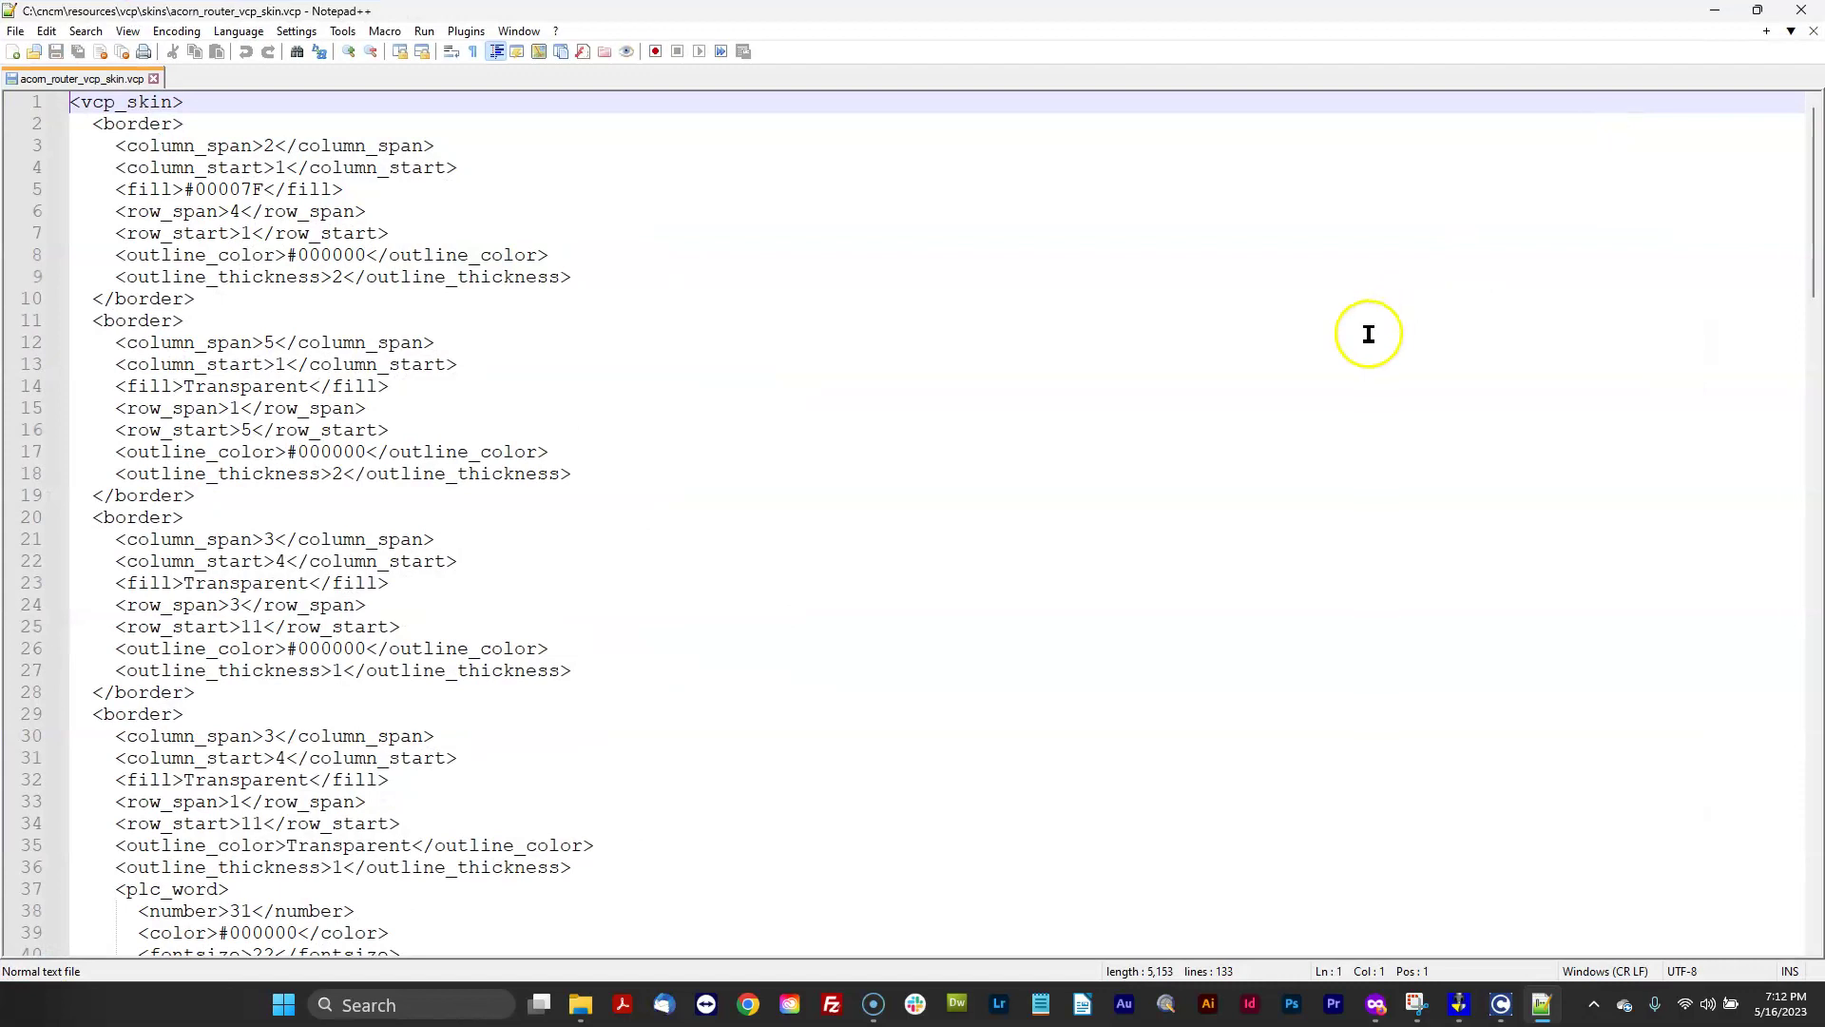
{"action": "scroll", "coordinate": [1234, 409], "scroll_direction": "down", "scroll_amount": 20}
{"action": "scroll", "coordinate": [1207, 438], "scroll_direction": "up", "scroll_amount": 20}
Step: Minimize File Explorer, place Notepad++ over CNC12, and highlight the skin's button lines from reset to push_free
{"action": "left_click_drag", "start_coordinate": [1091, 31], "coordinate": [944, 397]}
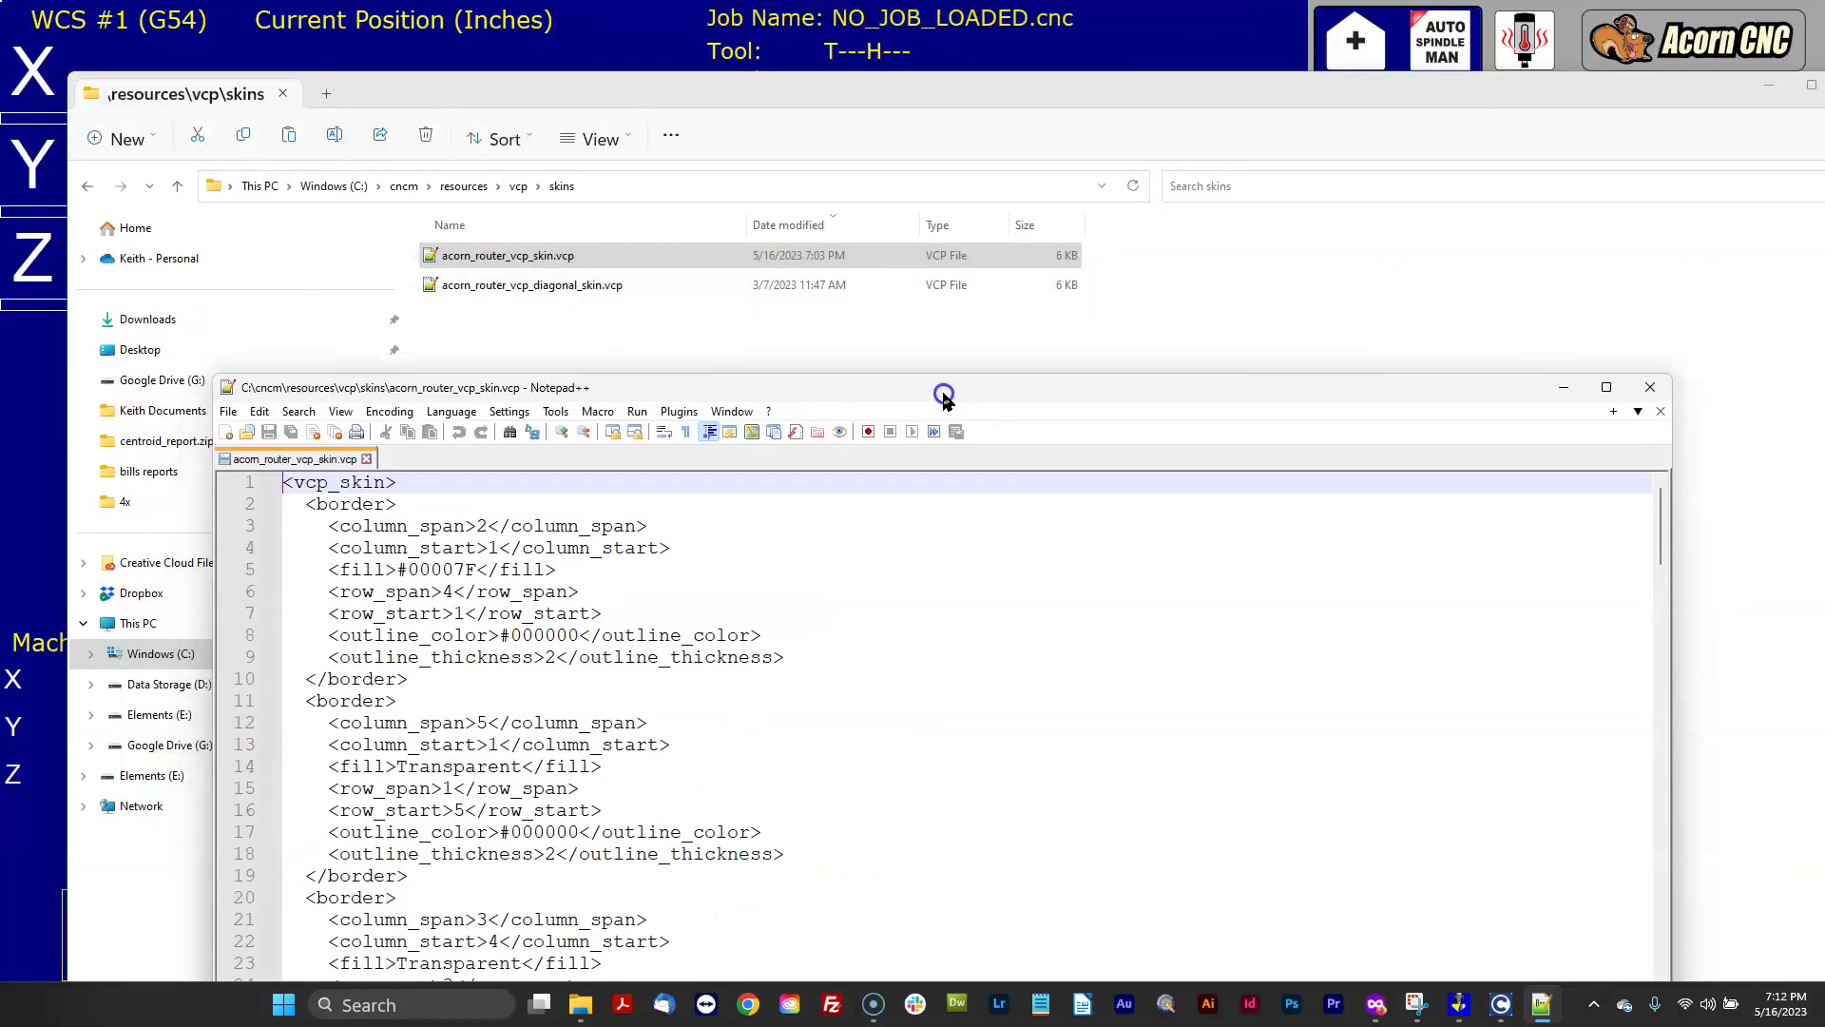
{"action": "left_click_drag", "start_coordinate": [1296, 84], "coordinate": [1008, 79]}
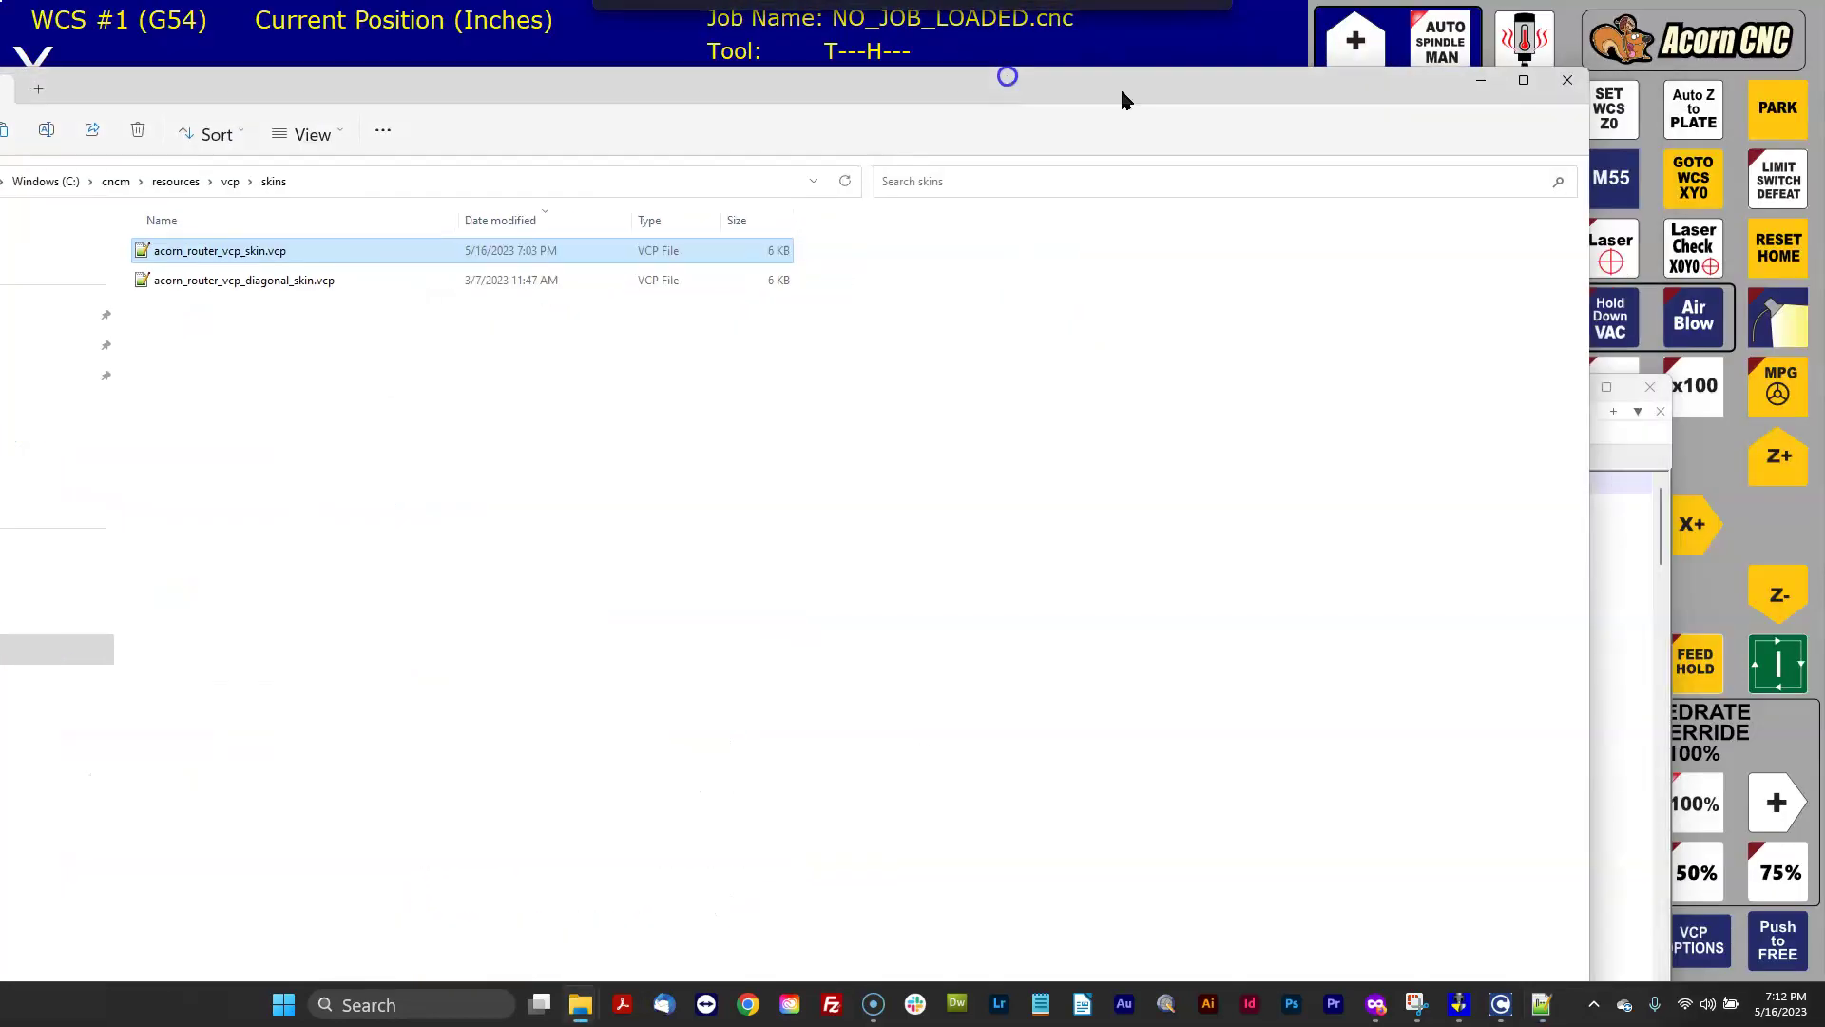
{"action": "left_click", "coordinate": [1479, 81]}
{"action": "left_click_drag", "start_coordinate": [1101, 409], "coordinate": [1252, 354]}
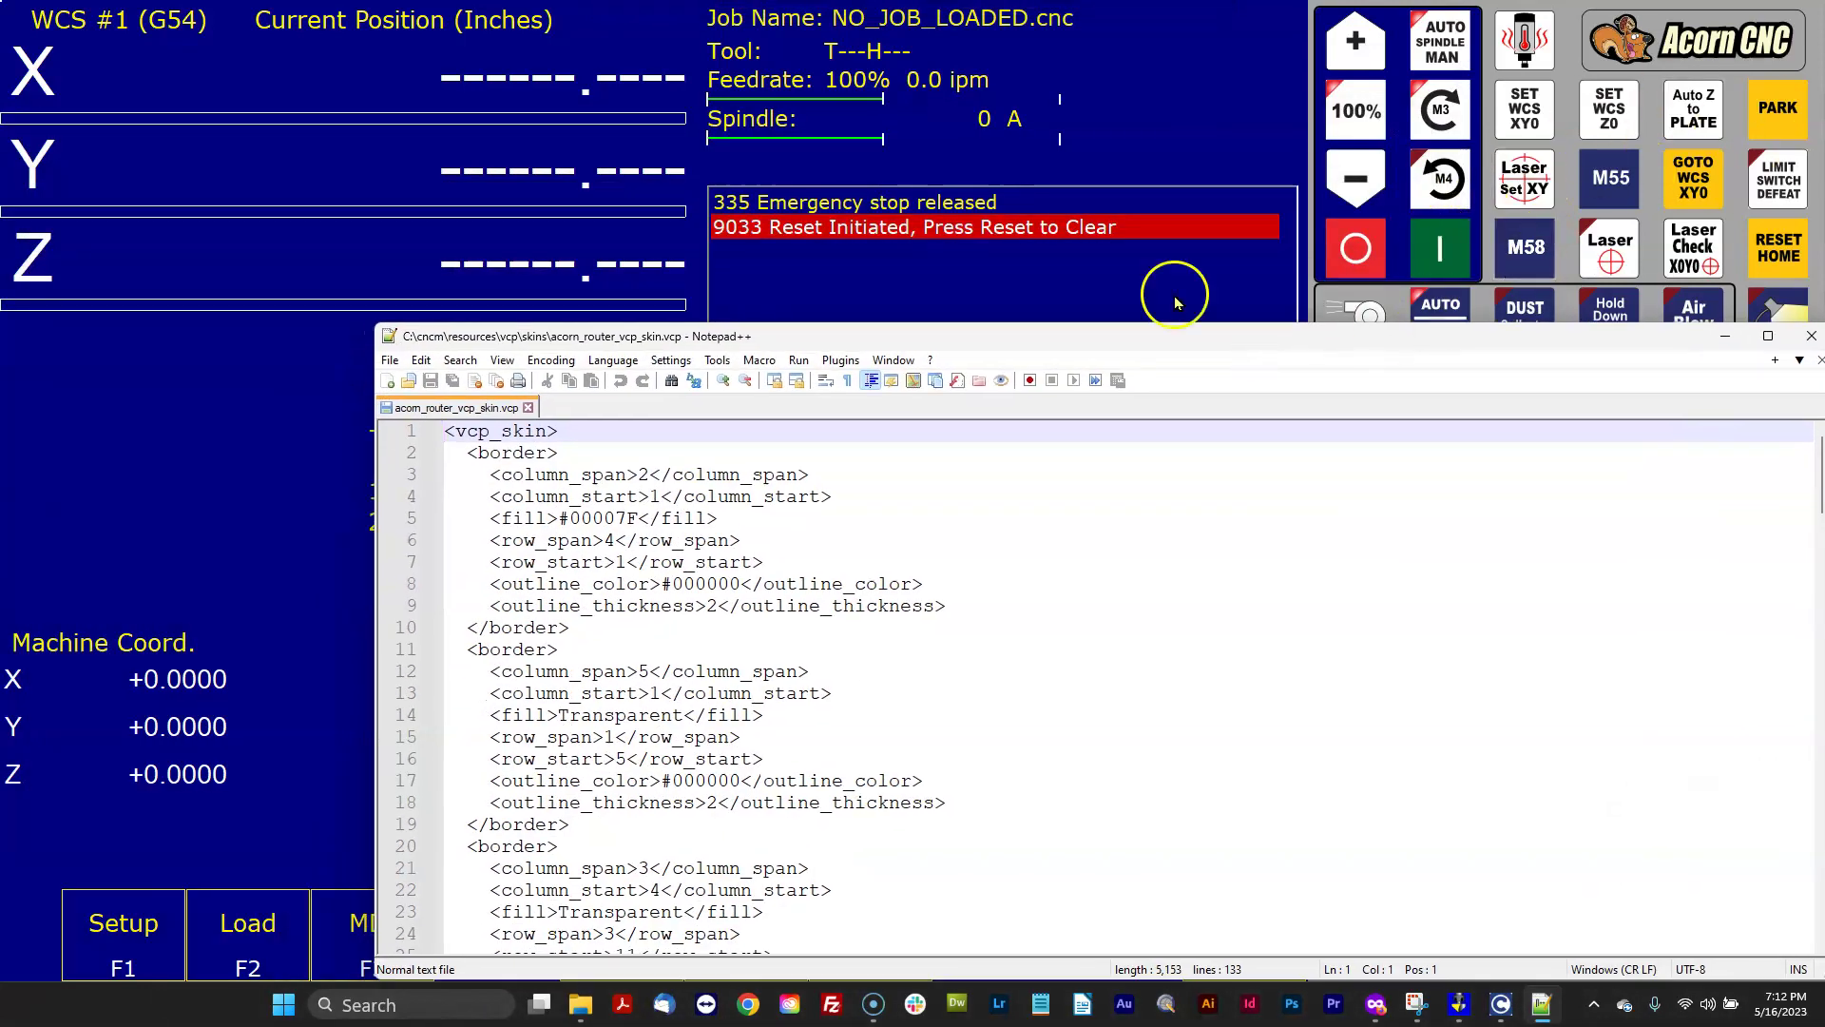
{"action": "scroll", "coordinate": [1065, 603], "scroll_direction": "down", "scroll_amount": 20}
{"action": "scroll", "coordinate": [1069, 608], "scroll_direction": "down", "scroll_amount": 14}
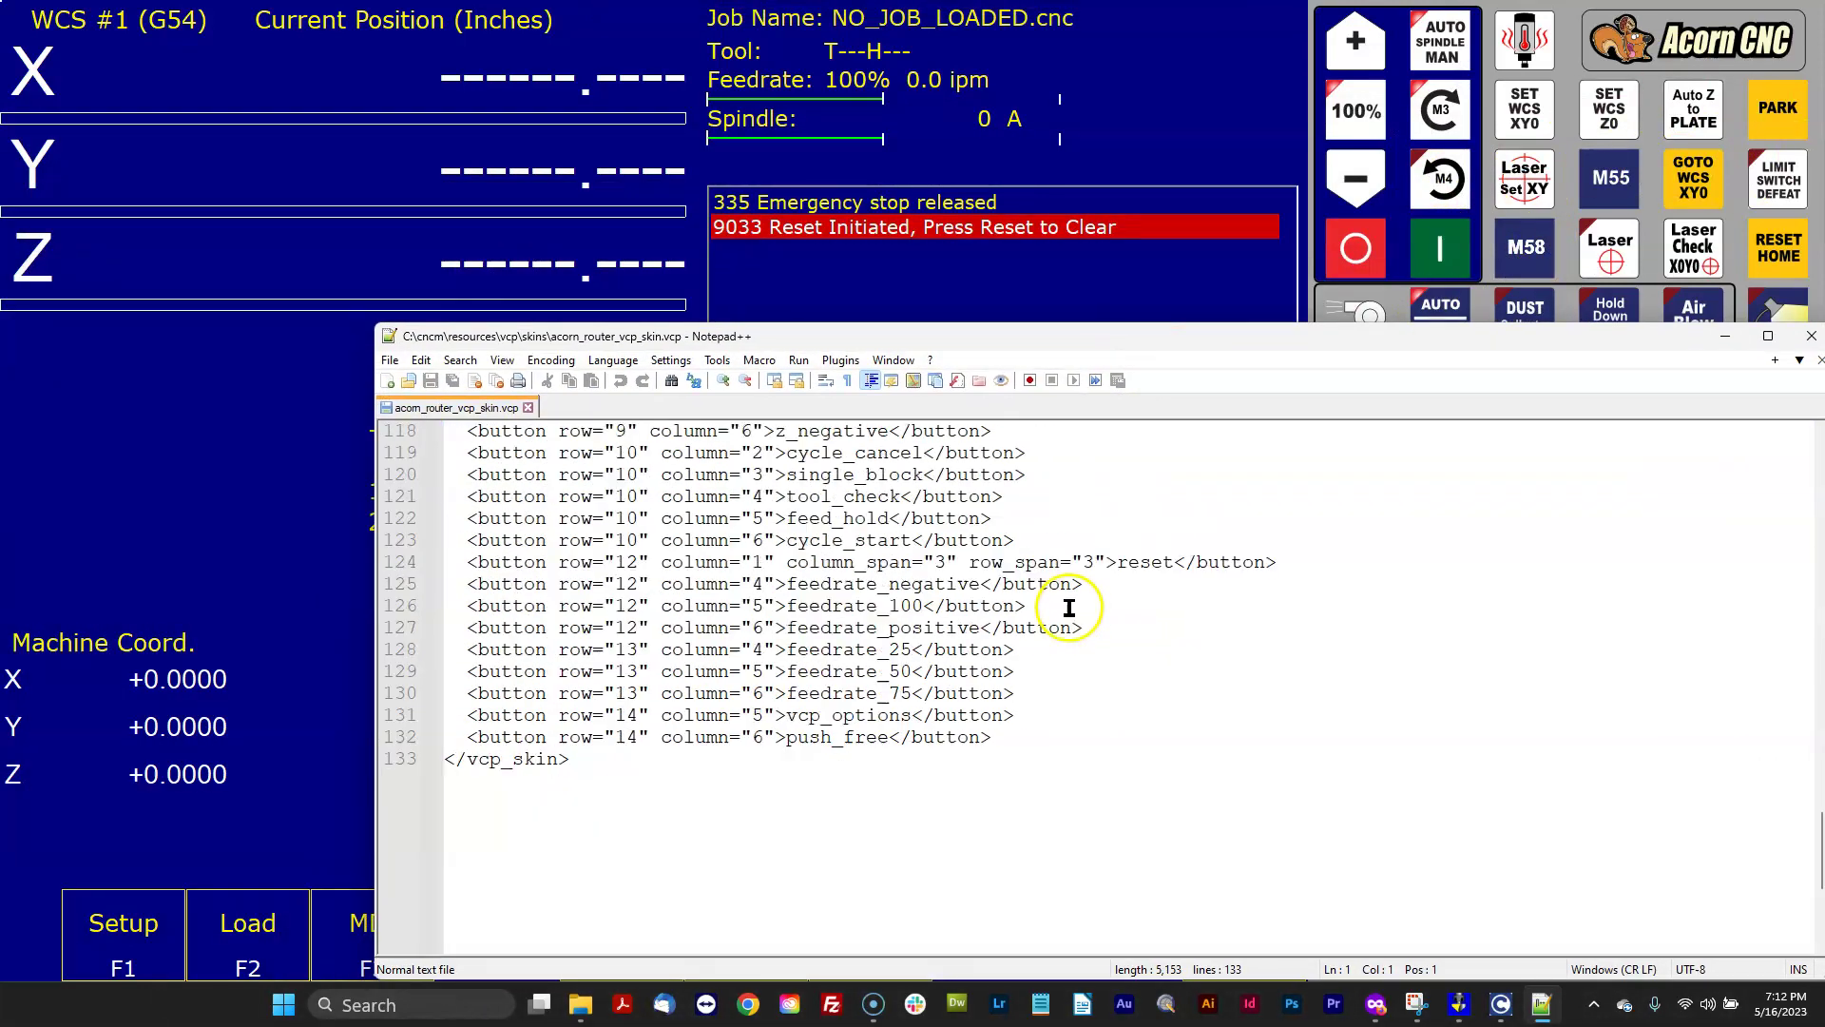
{"action": "scroll", "coordinate": [1068, 611], "scroll_direction": "up", "scroll_amount": 6}
{"action": "left_click_drag", "start_coordinate": [1027, 801], "coordinate": [383, 636]}
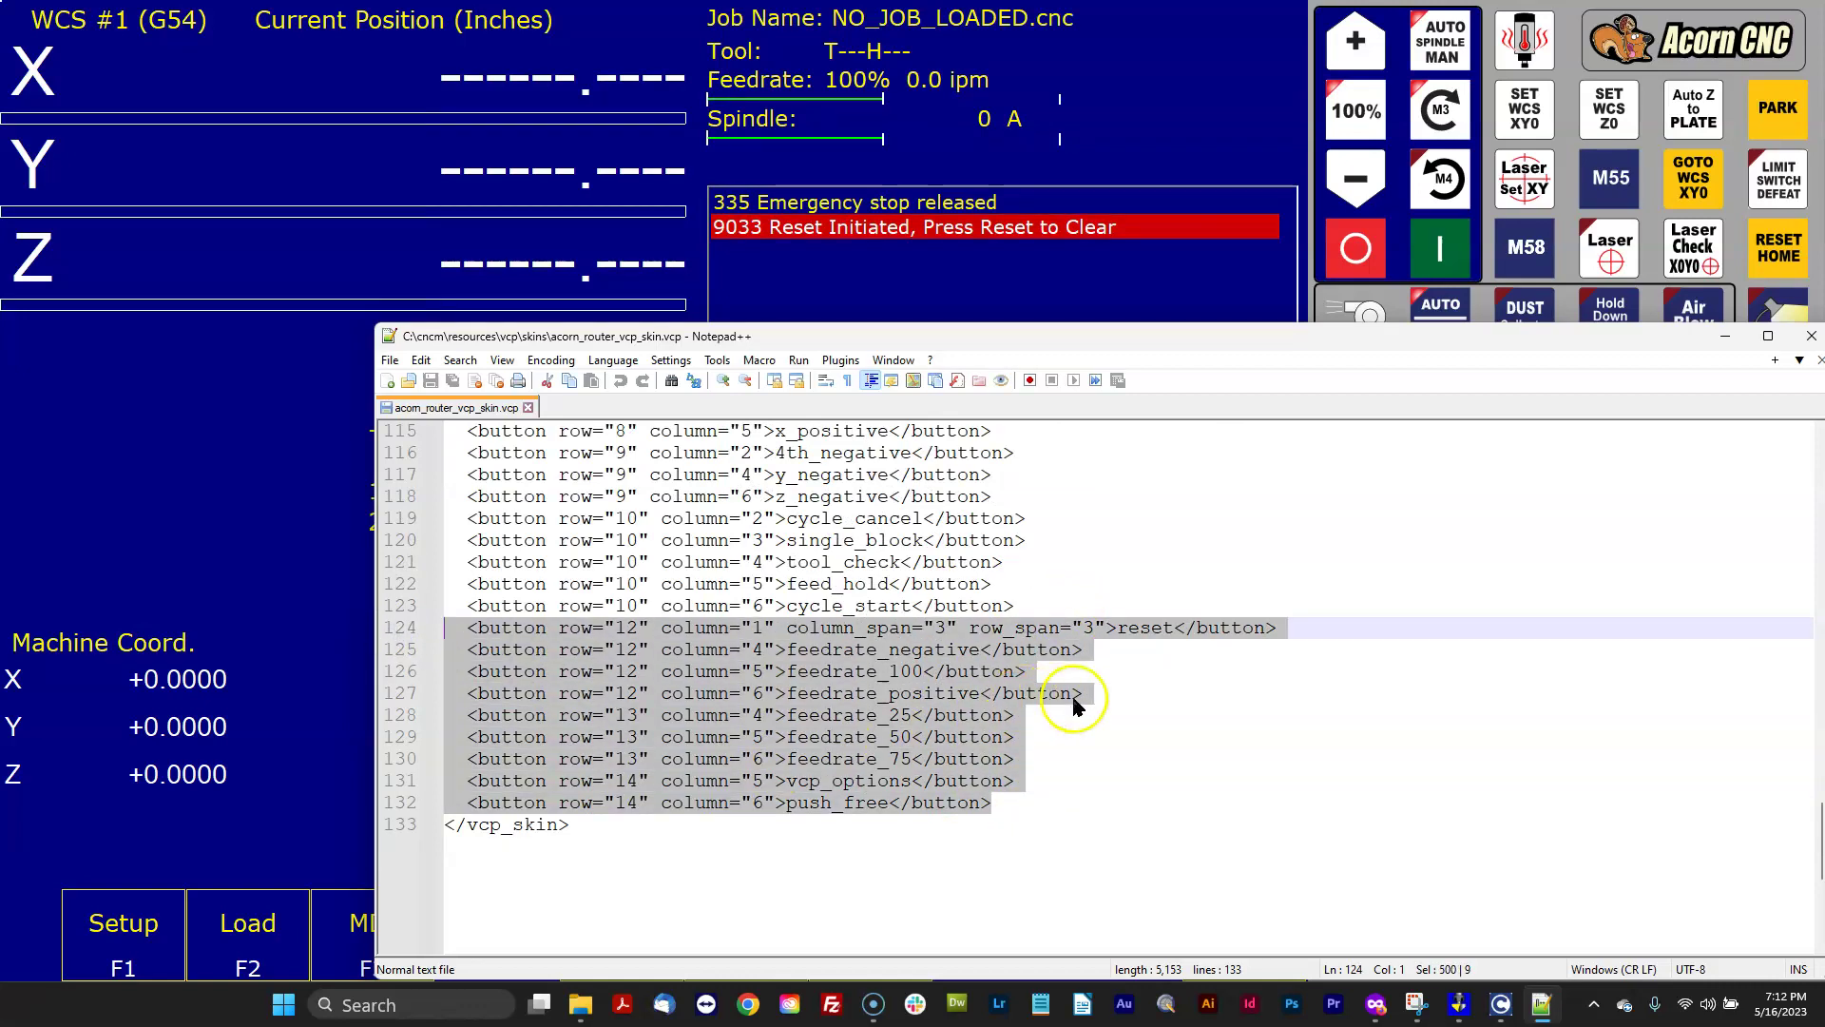
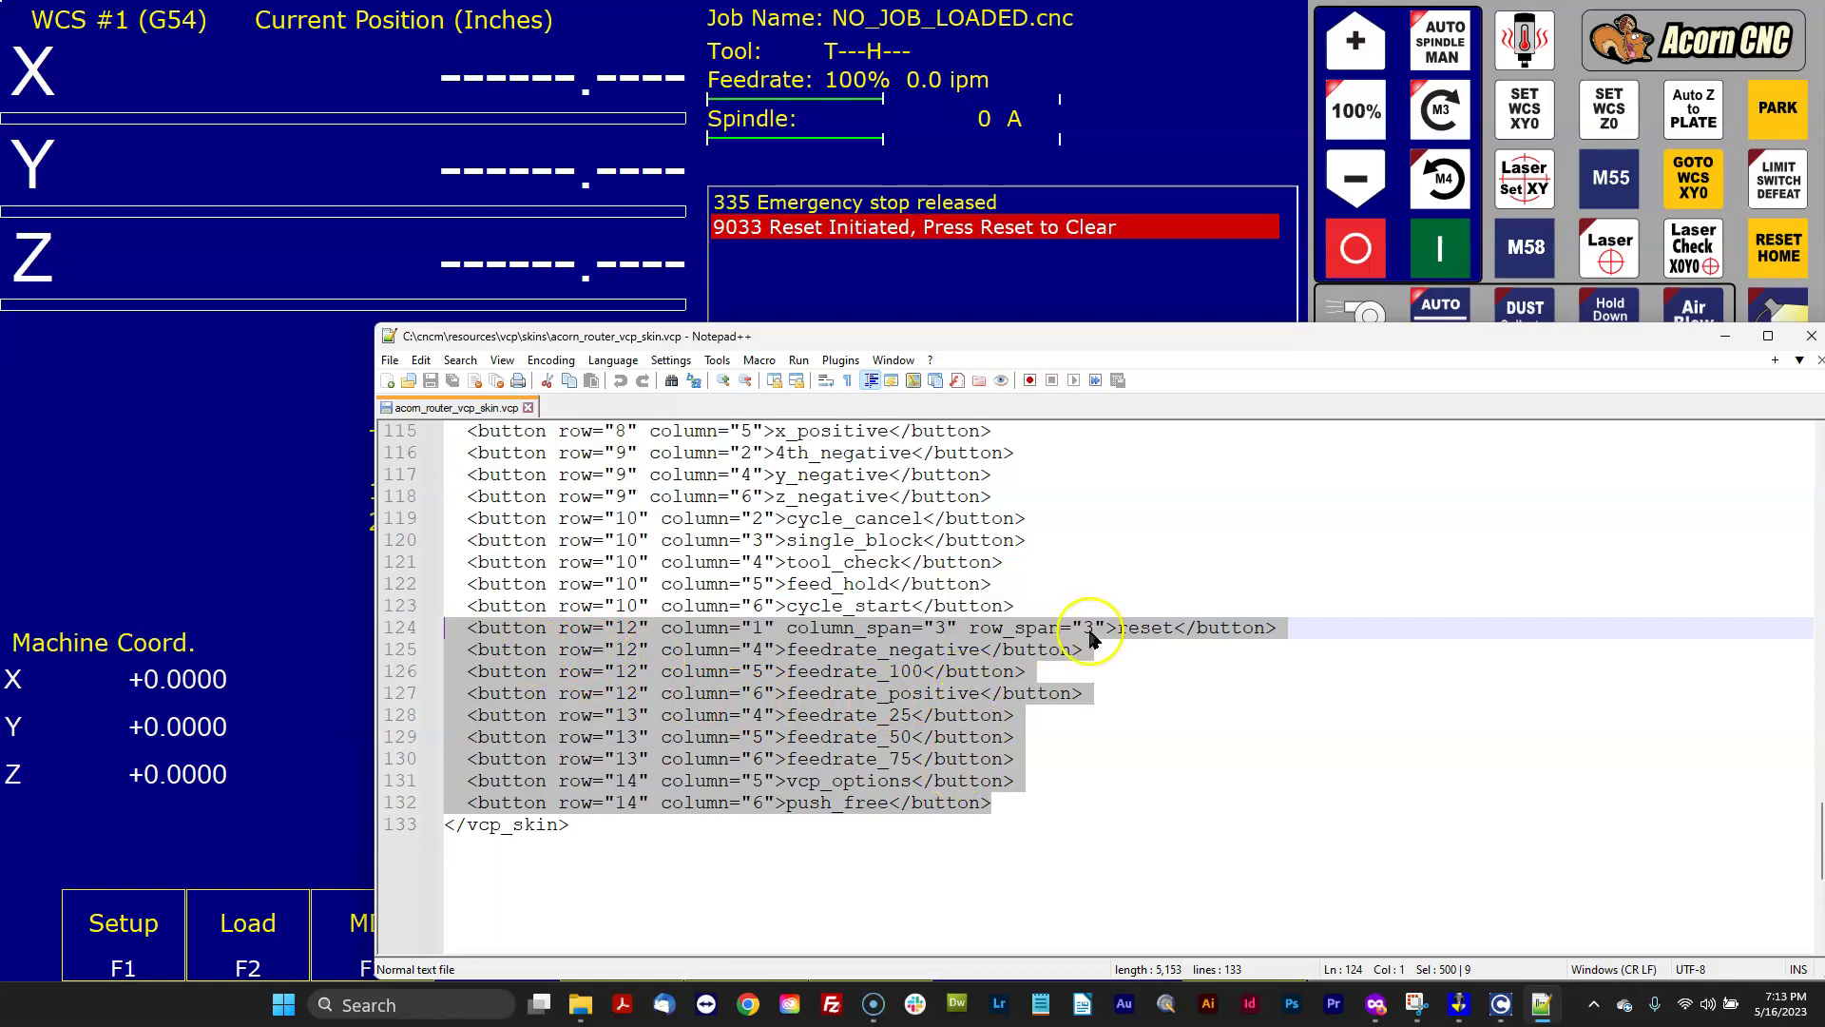
Step: Reposition the Notepad++ window, clear the highlighting, and review the skin's button lines against the virtual control panel
{"action": "left_click_drag", "start_coordinate": [1178, 339], "coordinate": [479, 133]}
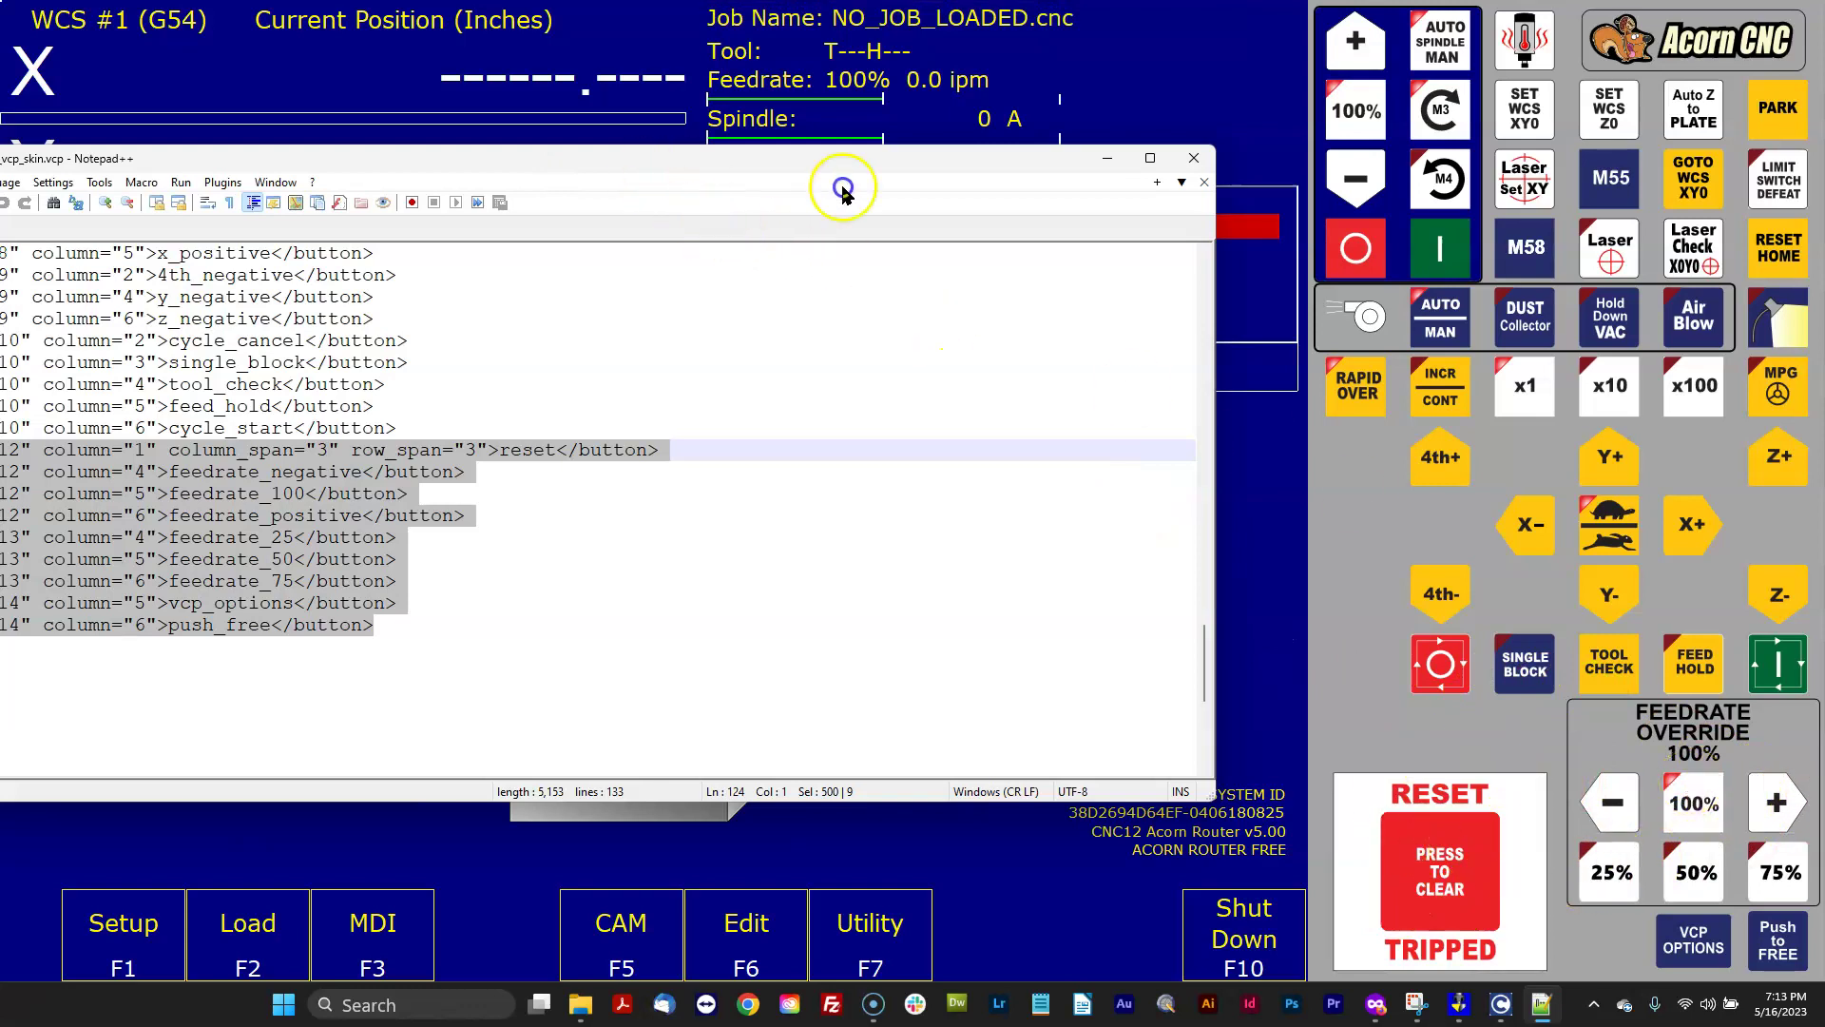
{"action": "left_click_drag", "start_coordinate": [640, 155], "coordinate": [988, 214]}
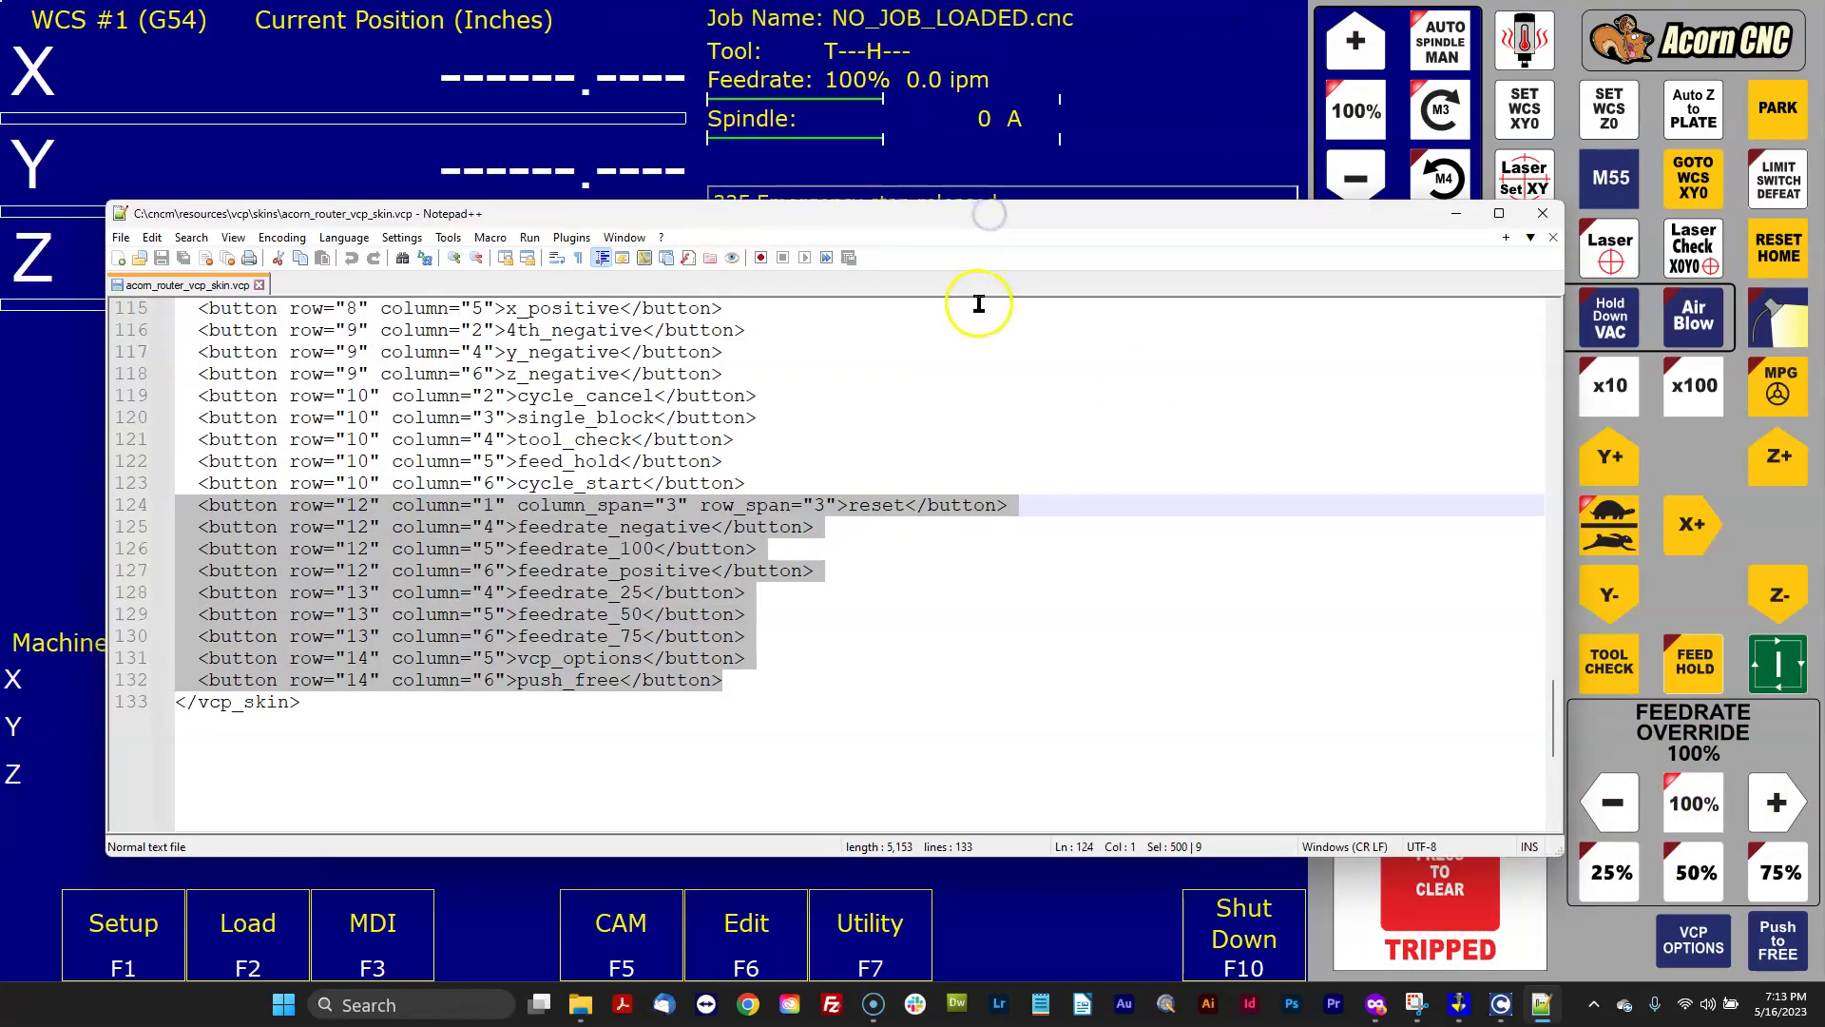
{"action": "left_click", "coordinate": [1054, 442]}
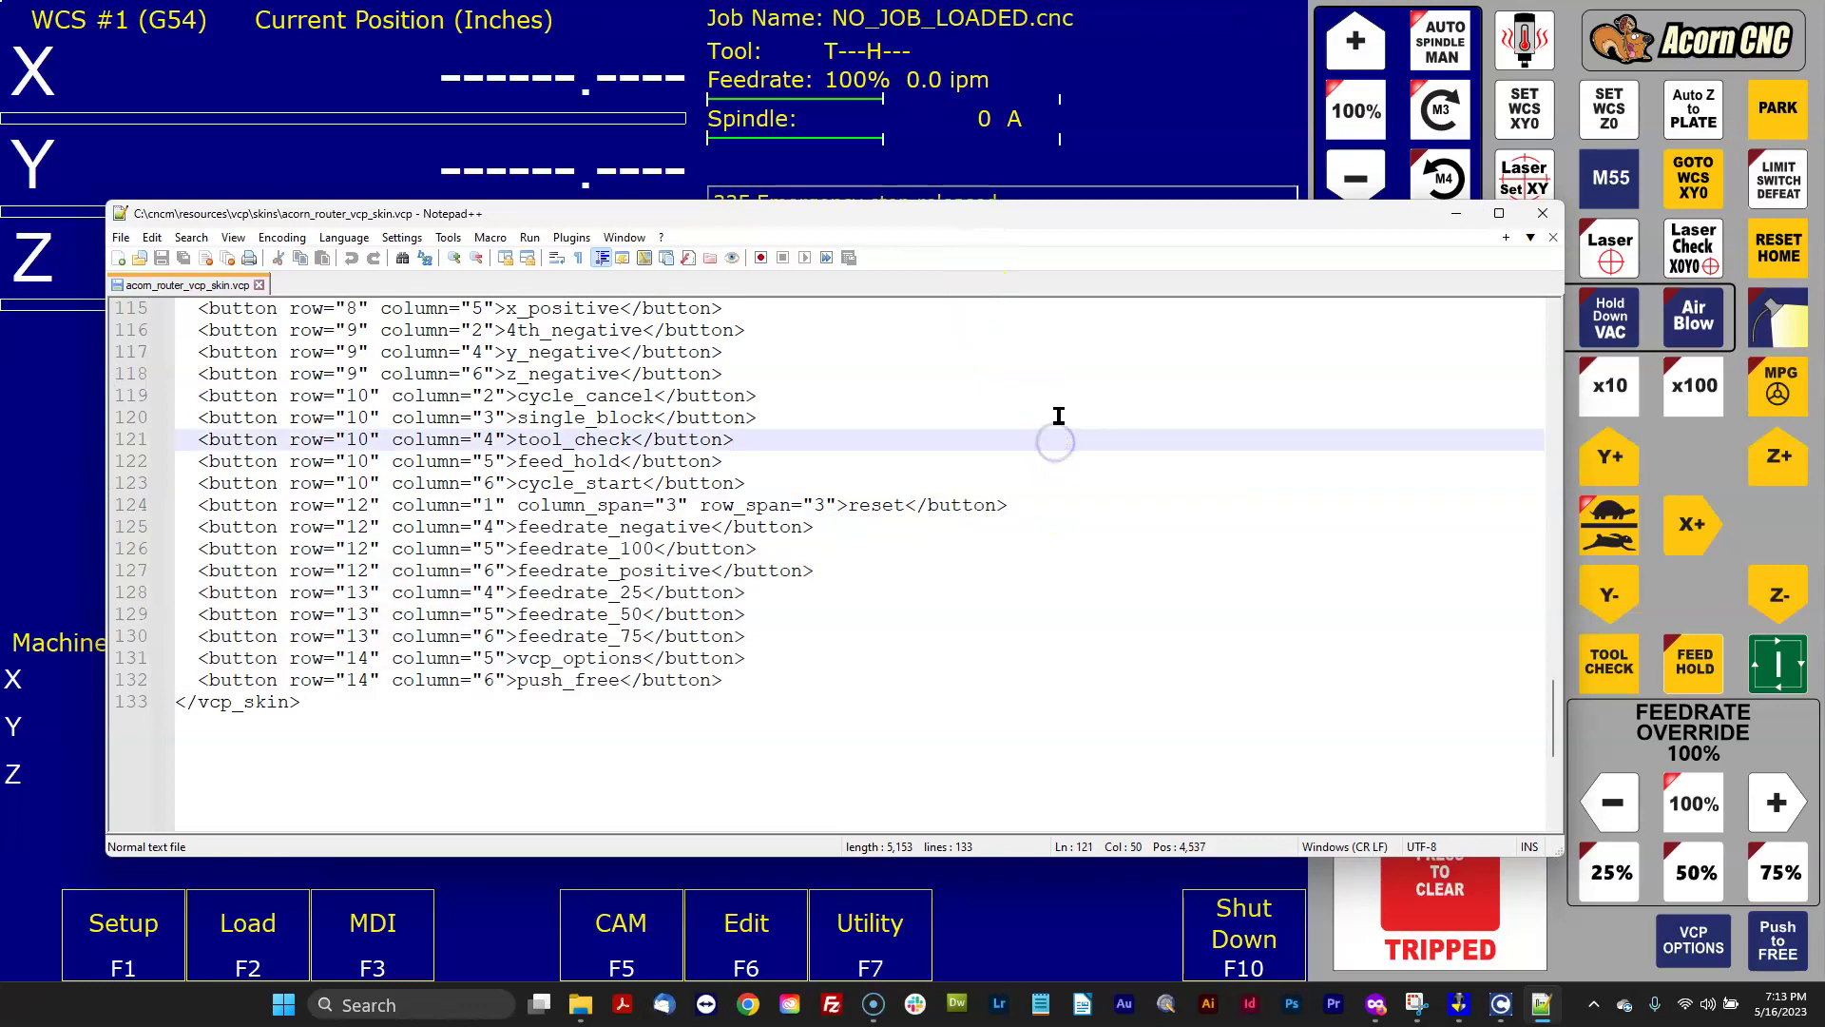
{"action": "scroll", "coordinate": [1208, 410], "scroll_direction": "up", "scroll_amount": 12}
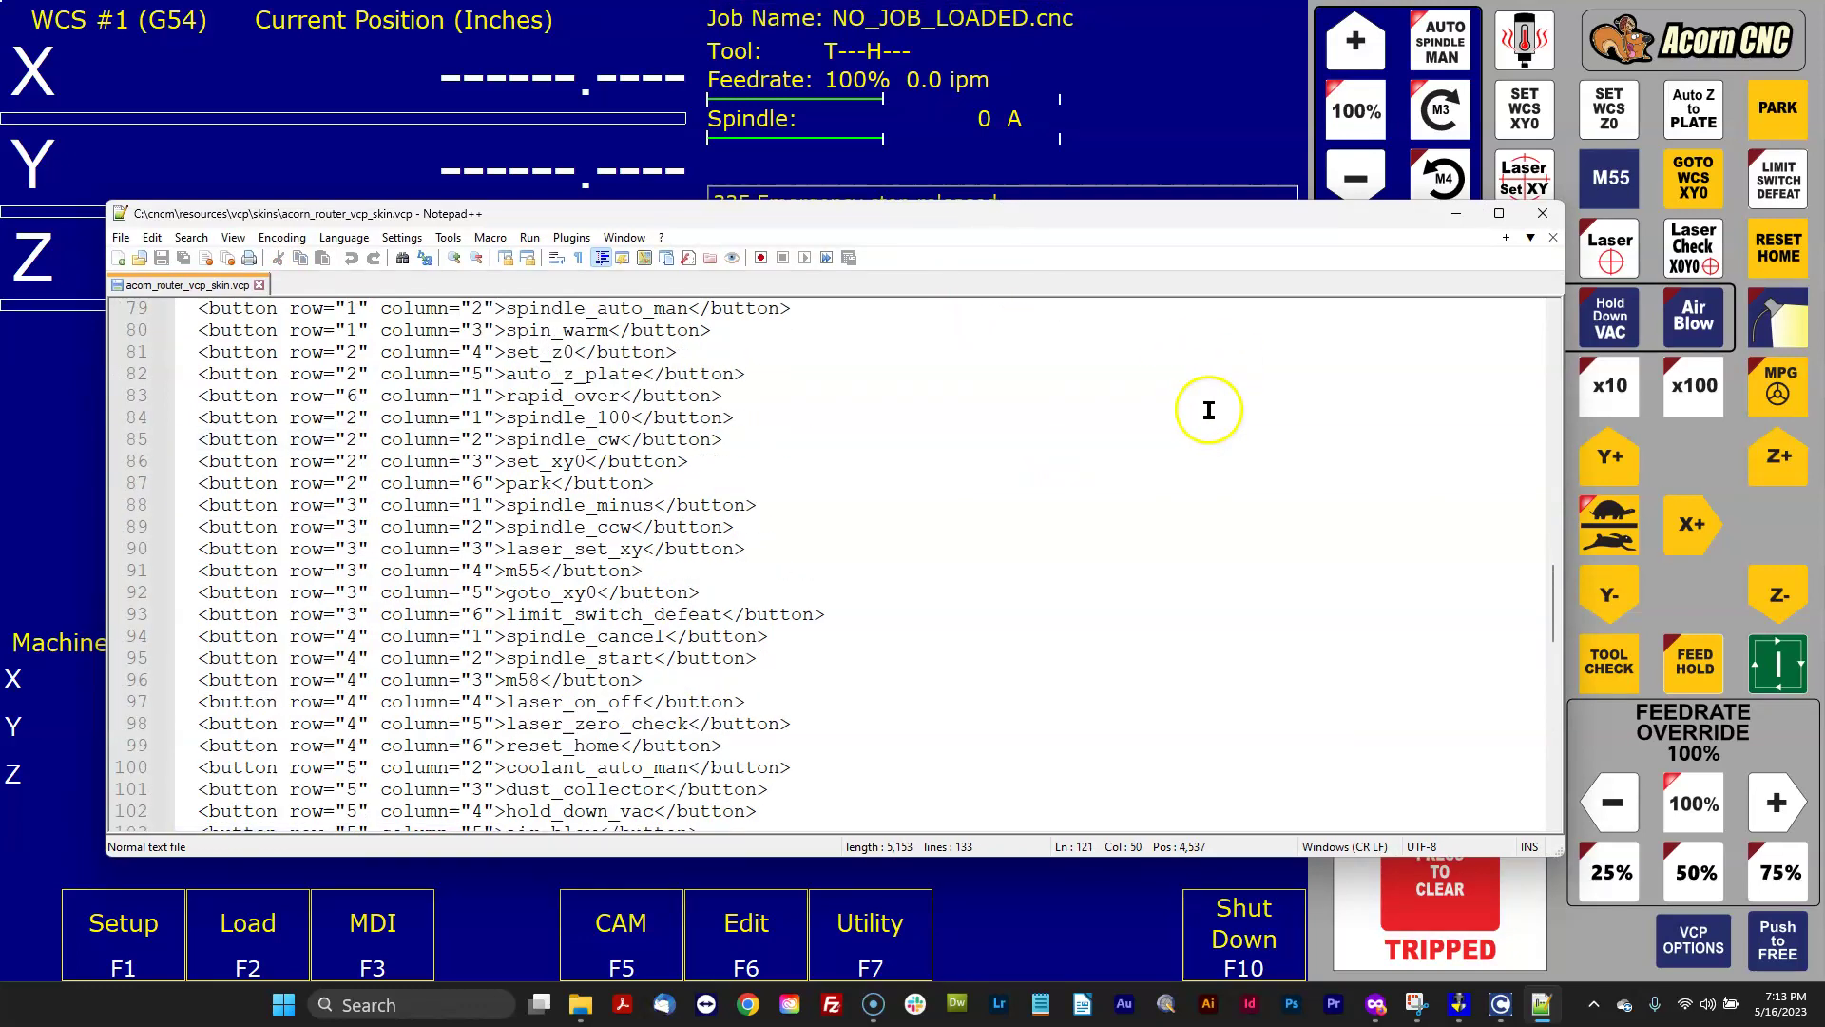
Step: Switch back to File Explorer and open the folder C:\cncm_v4.82\resources\vcp\skins
{"action": "mouse_move", "coordinate": [584, 991]}
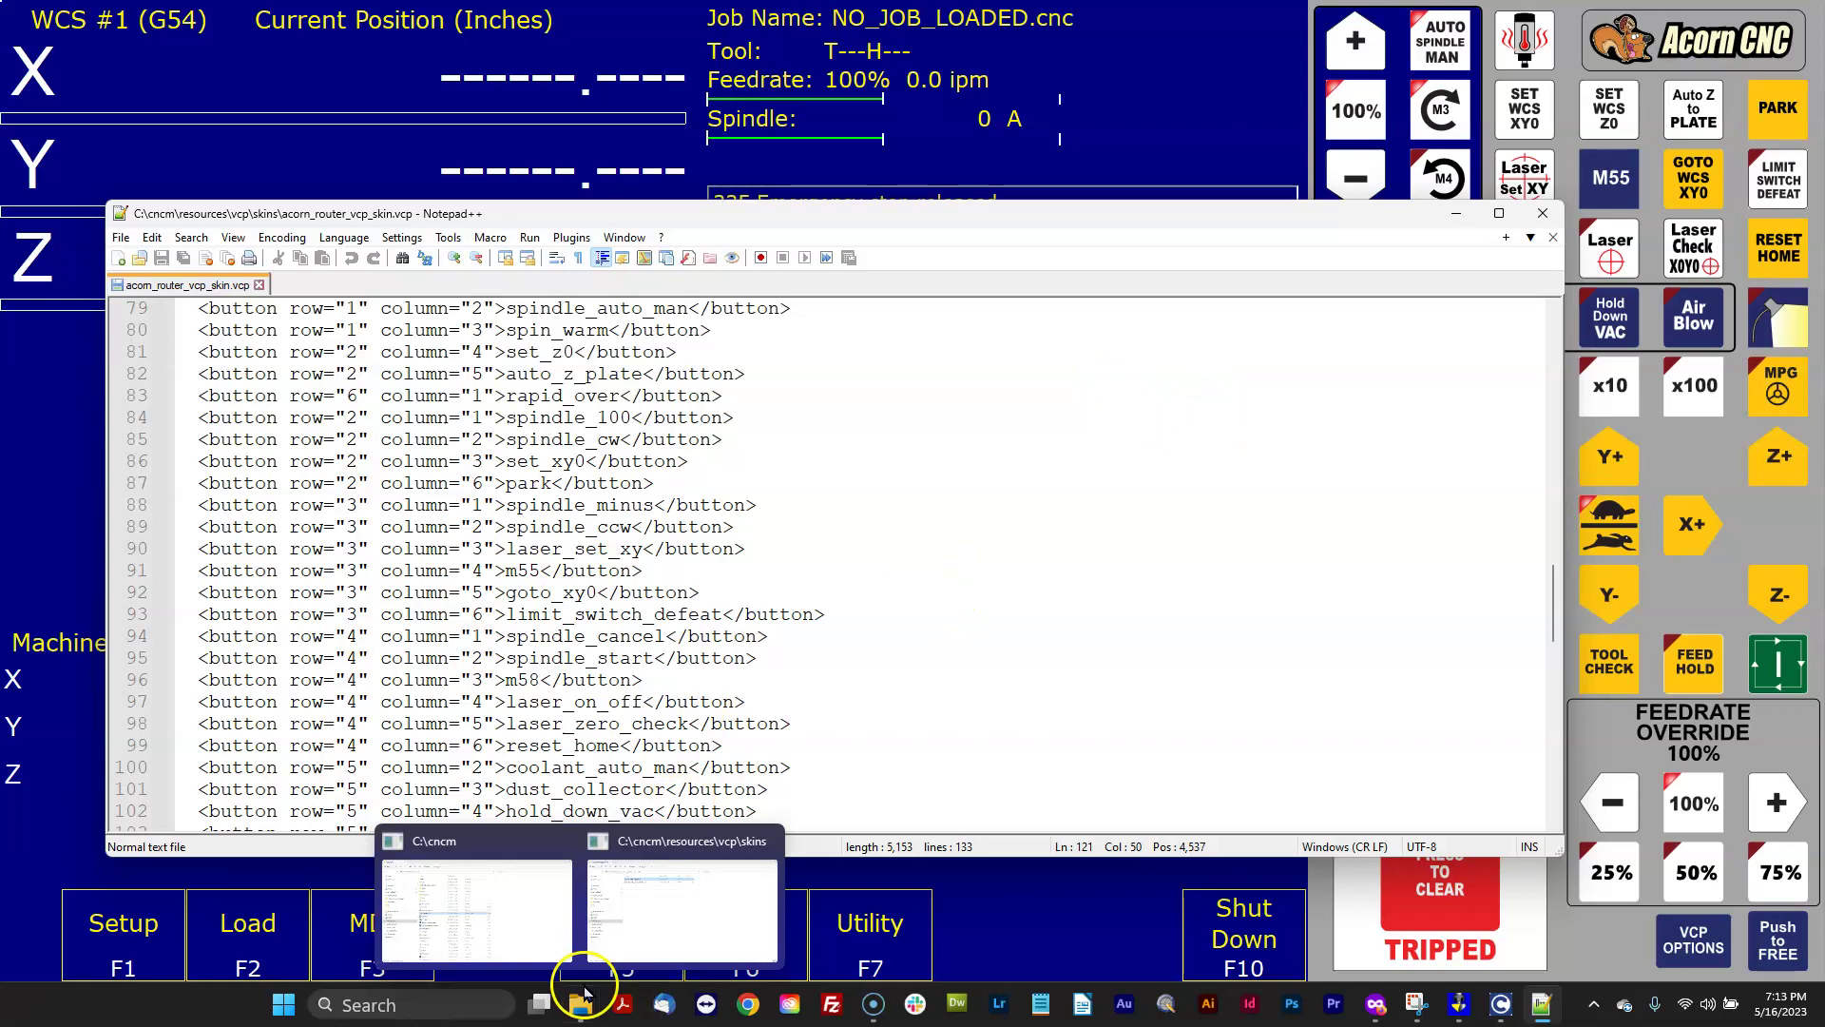
{"action": "left_click", "coordinate": [639, 841]}
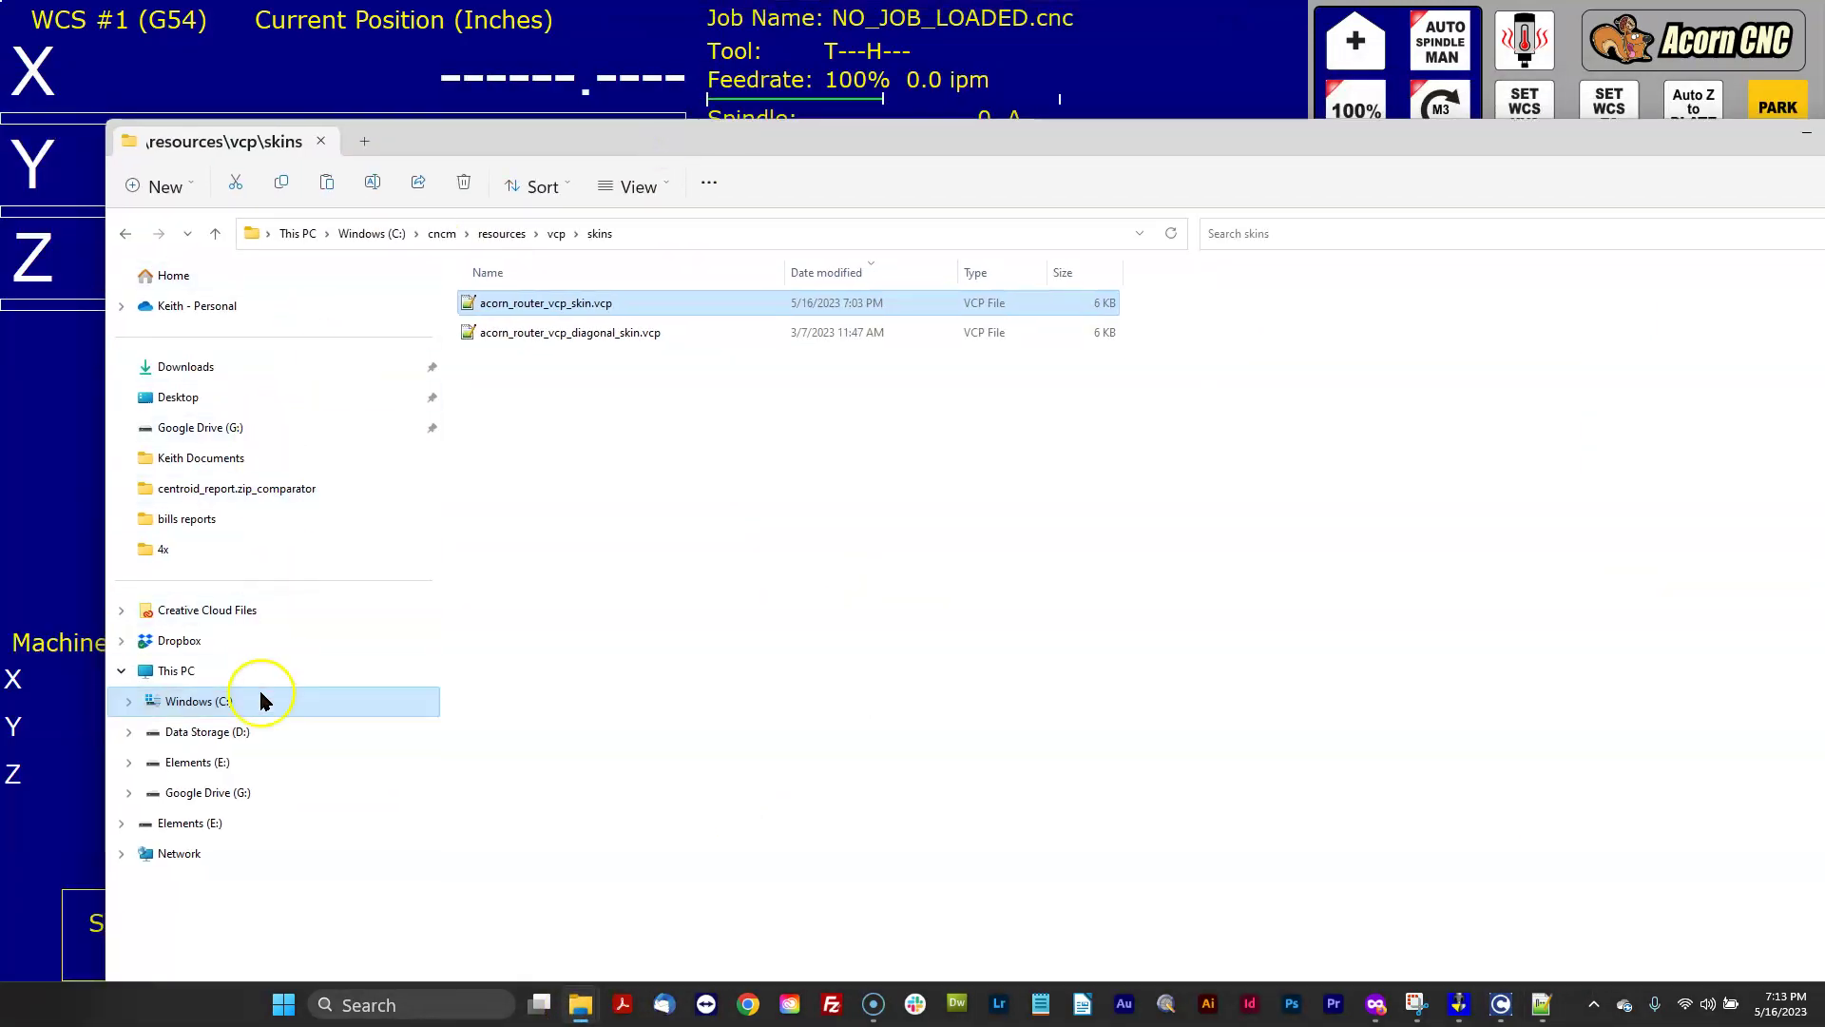
{"action": "left_click", "coordinate": [219, 704]}
{"action": "double_click", "coordinate": [522, 396]}
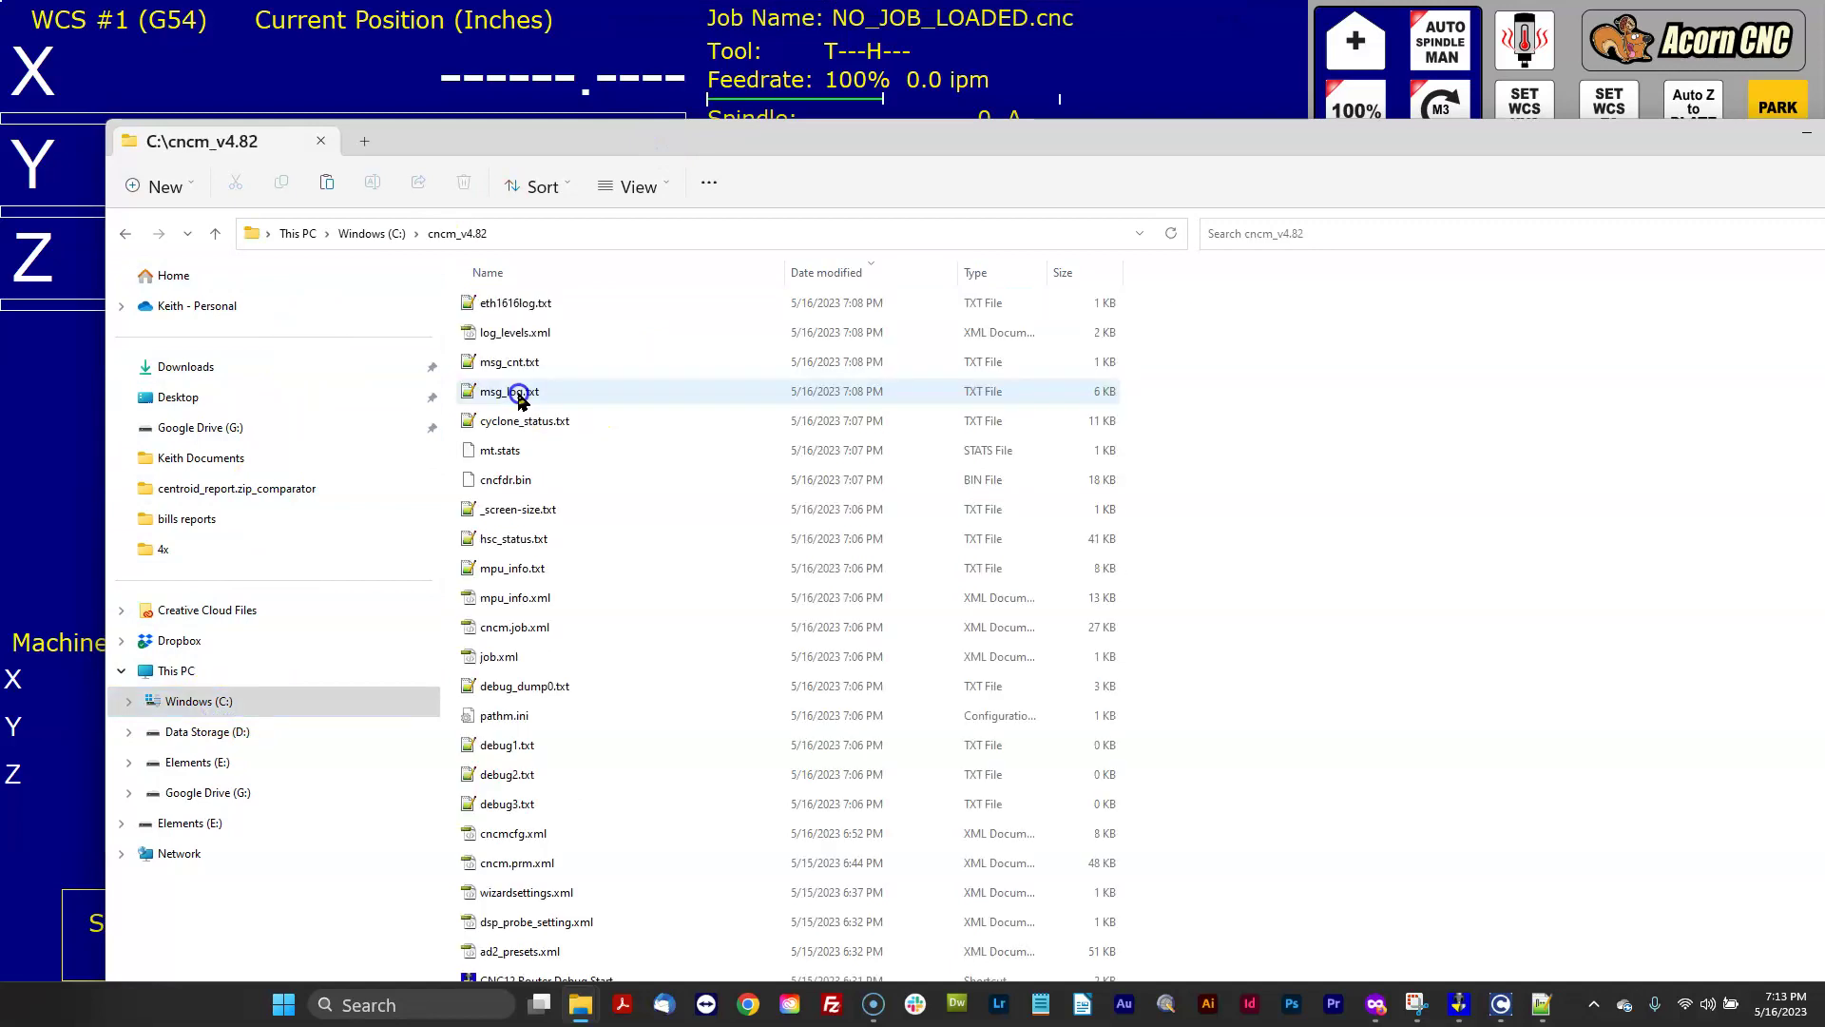
{"action": "scroll", "coordinate": [663, 470], "scroll_direction": "down", "scroll_amount": 15}
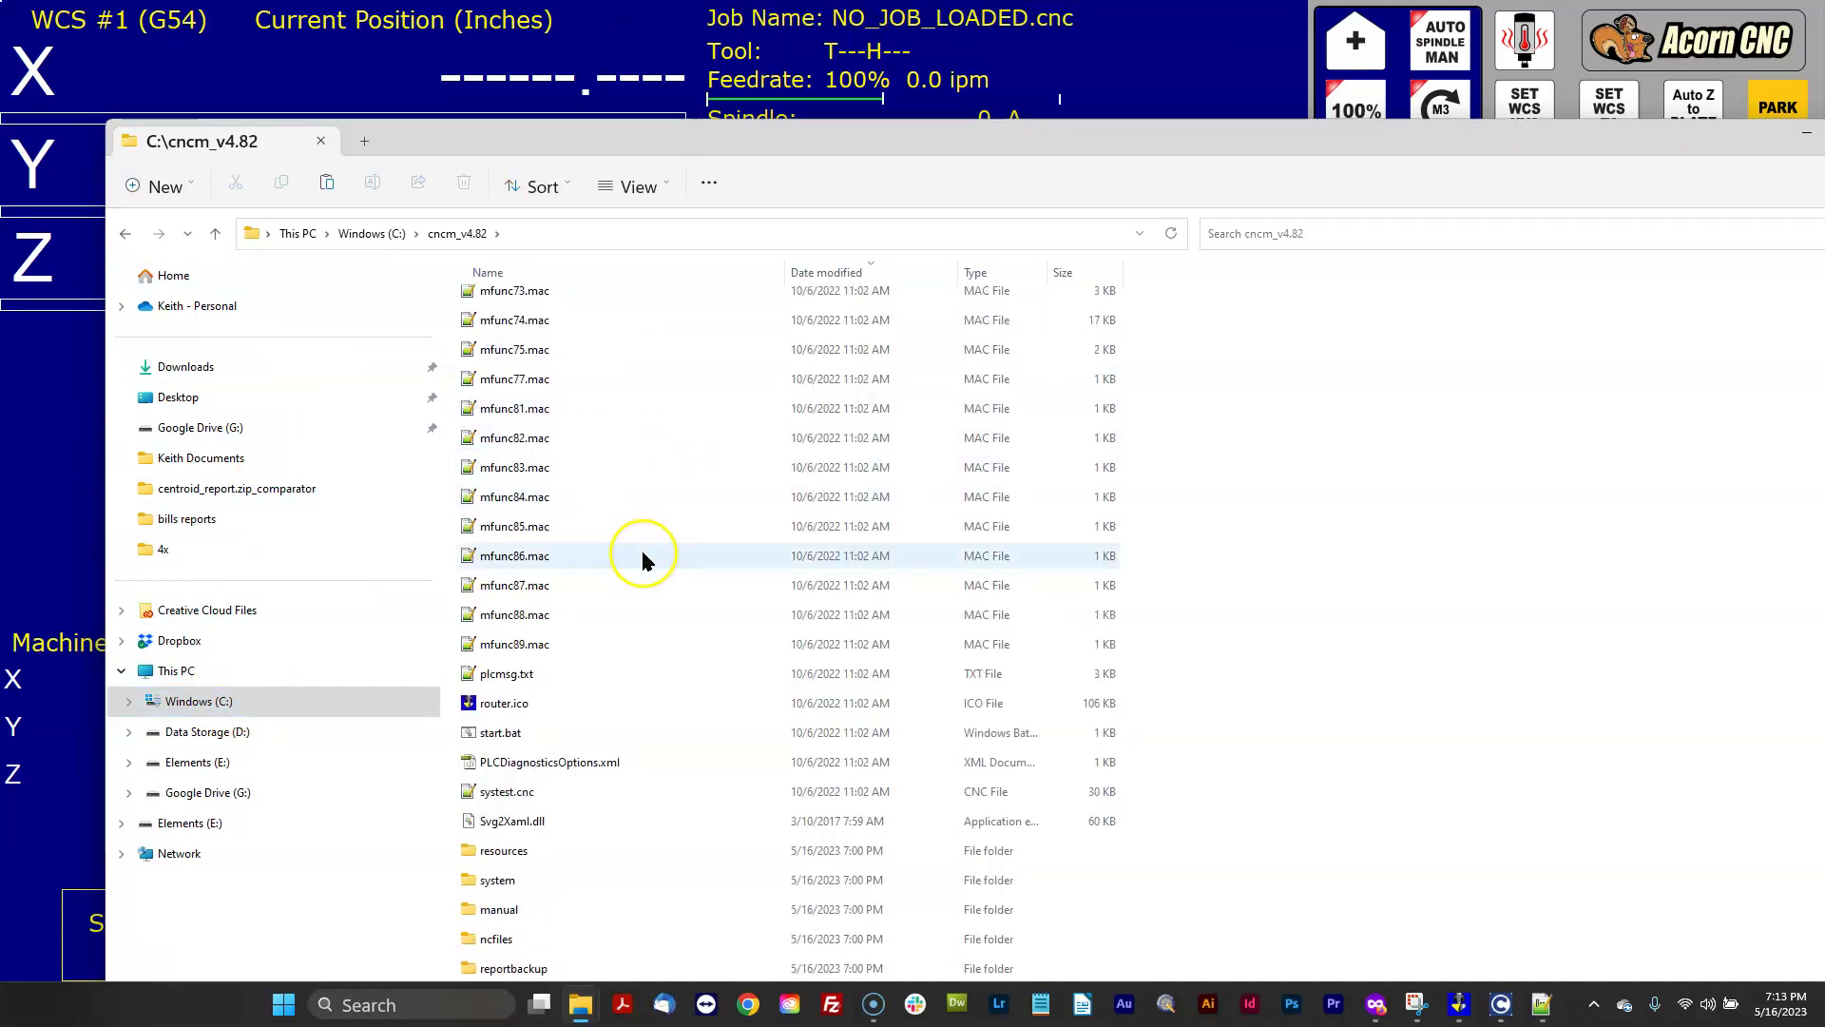
{"action": "double_click", "coordinate": [530, 852]}
{"action": "double_click", "coordinate": [472, 303]}
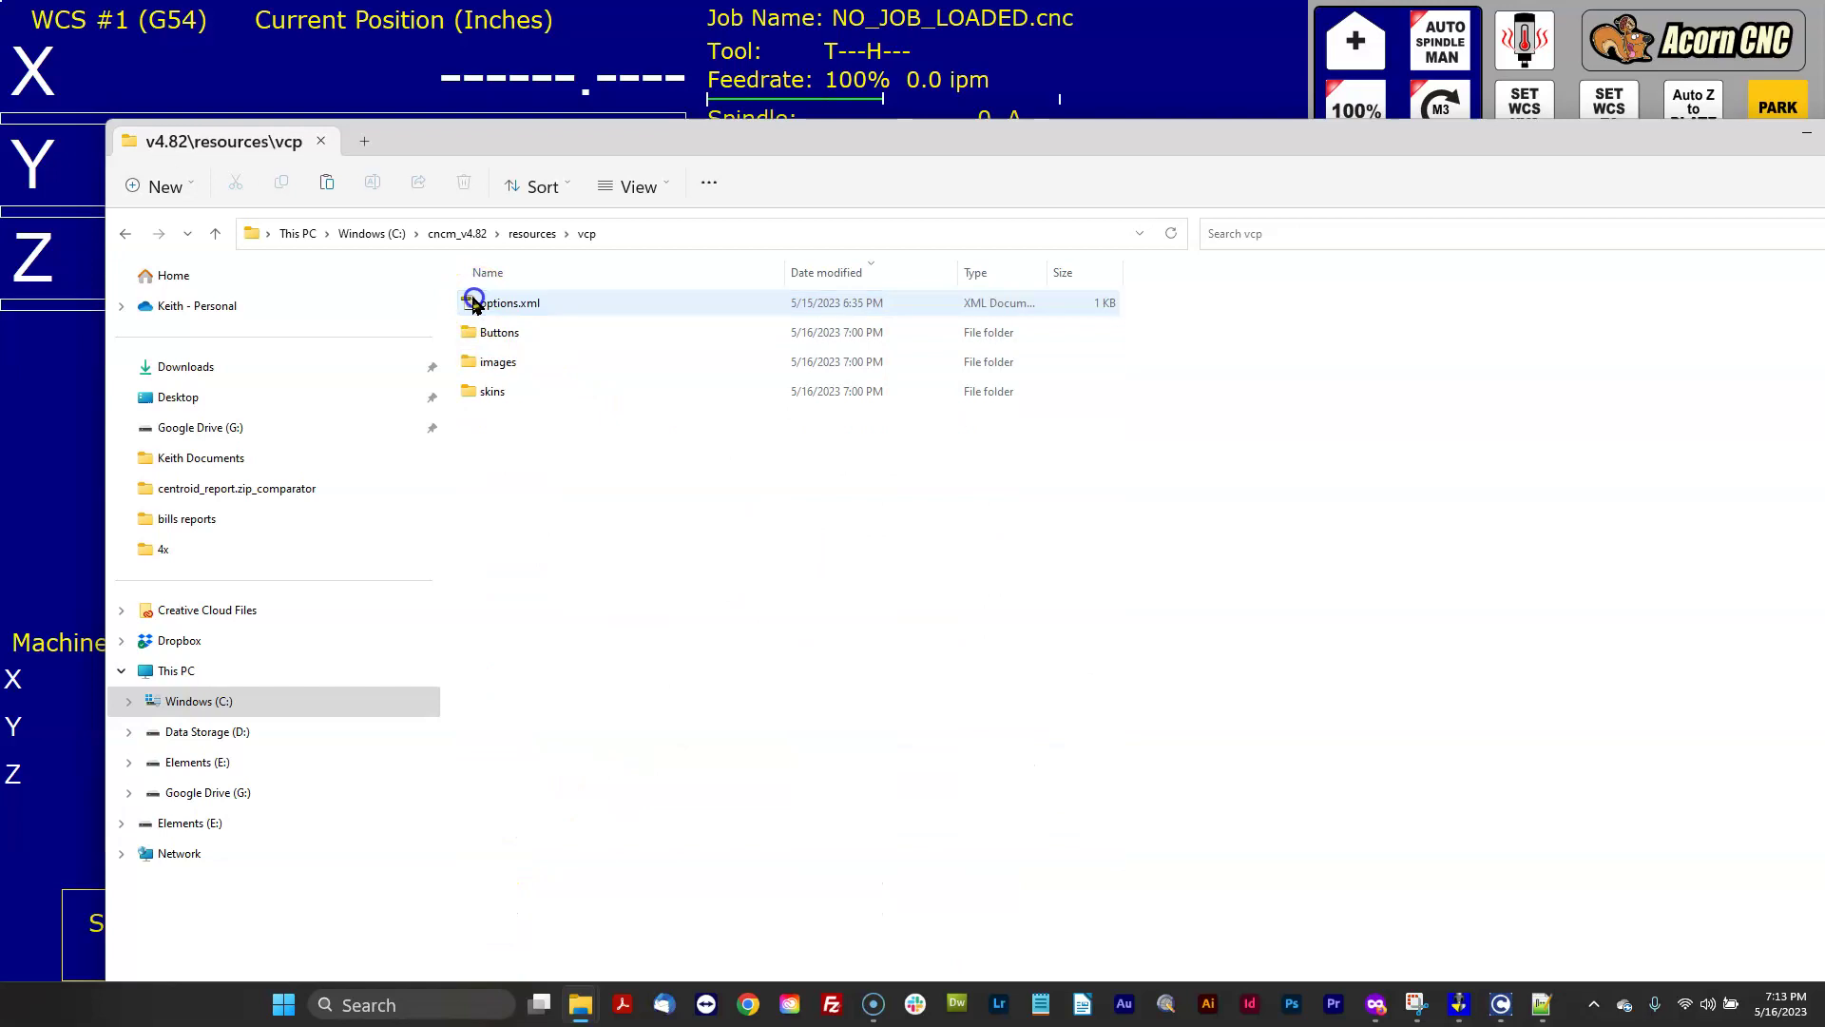
{"action": "double_click", "coordinate": [481, 395]}
Step: Open the v4.82 acorn_router_vcp_skin.vcp in Notepad++ and reposition the editor window over File Explorer
{"action": "right_click", "coordinate": [547, 306]}
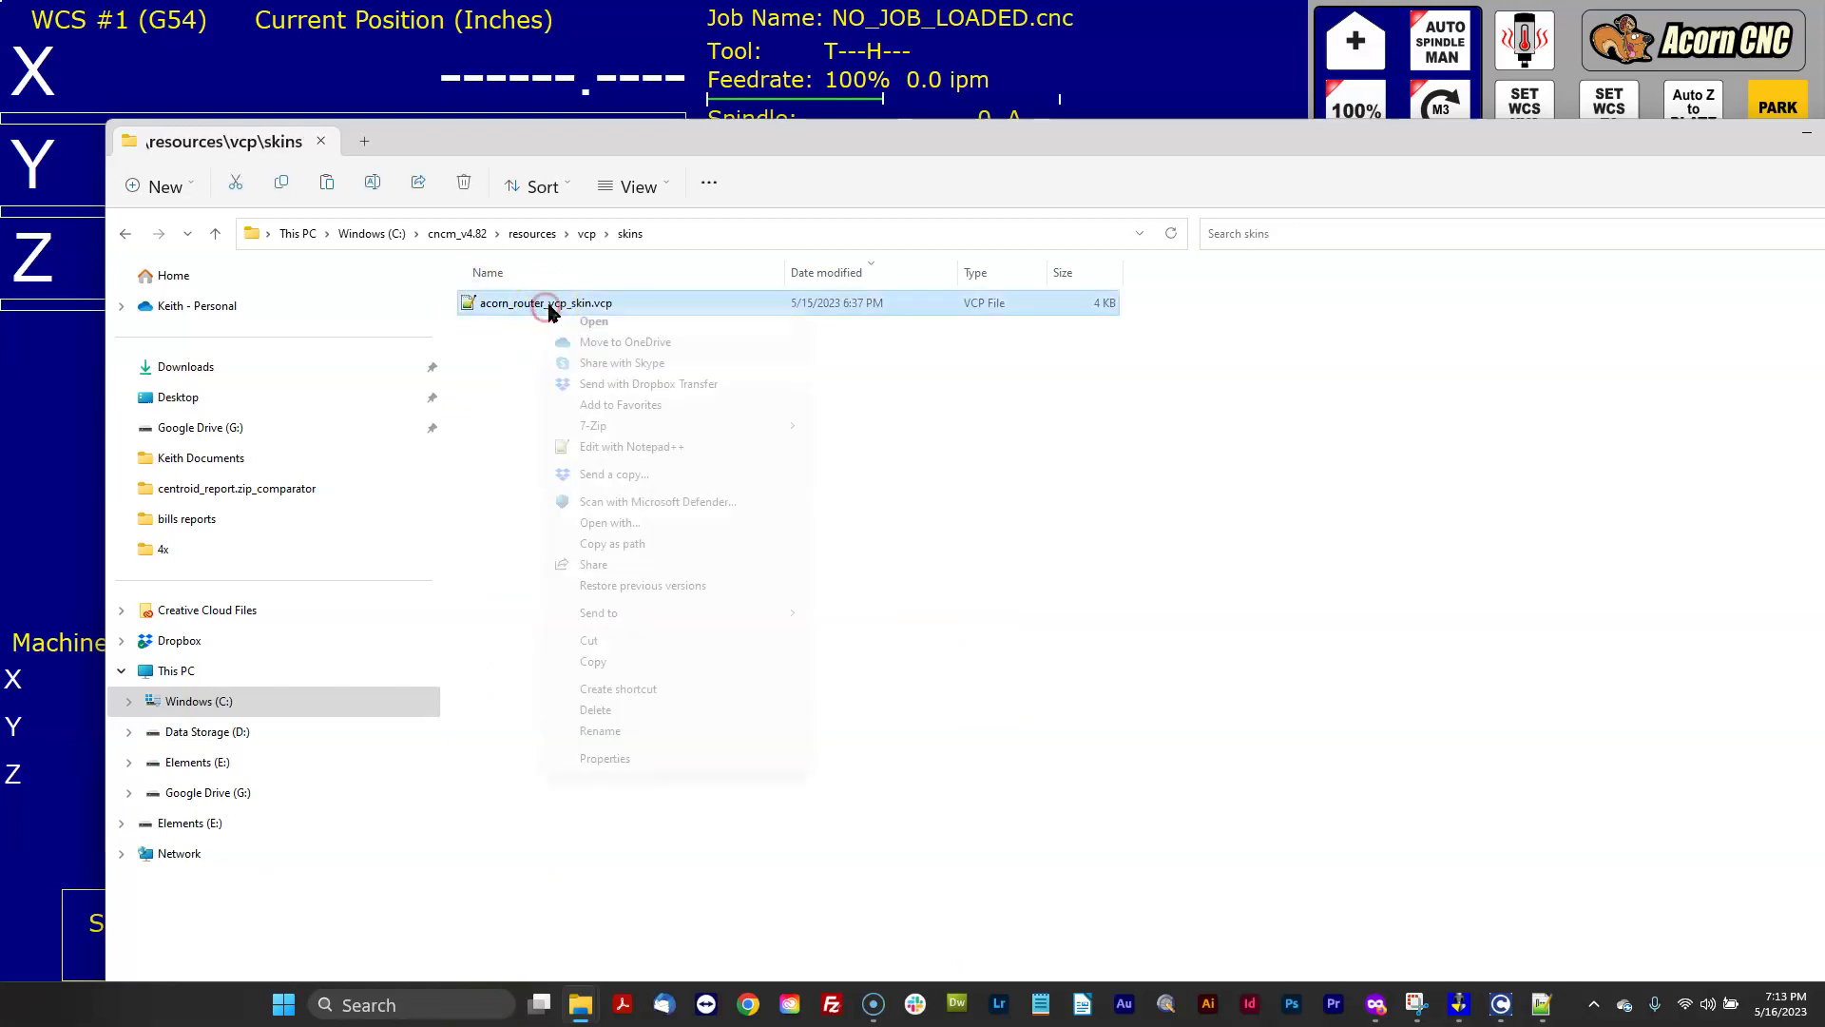
{"action": "left_click", "coordinate": [656, 446]}
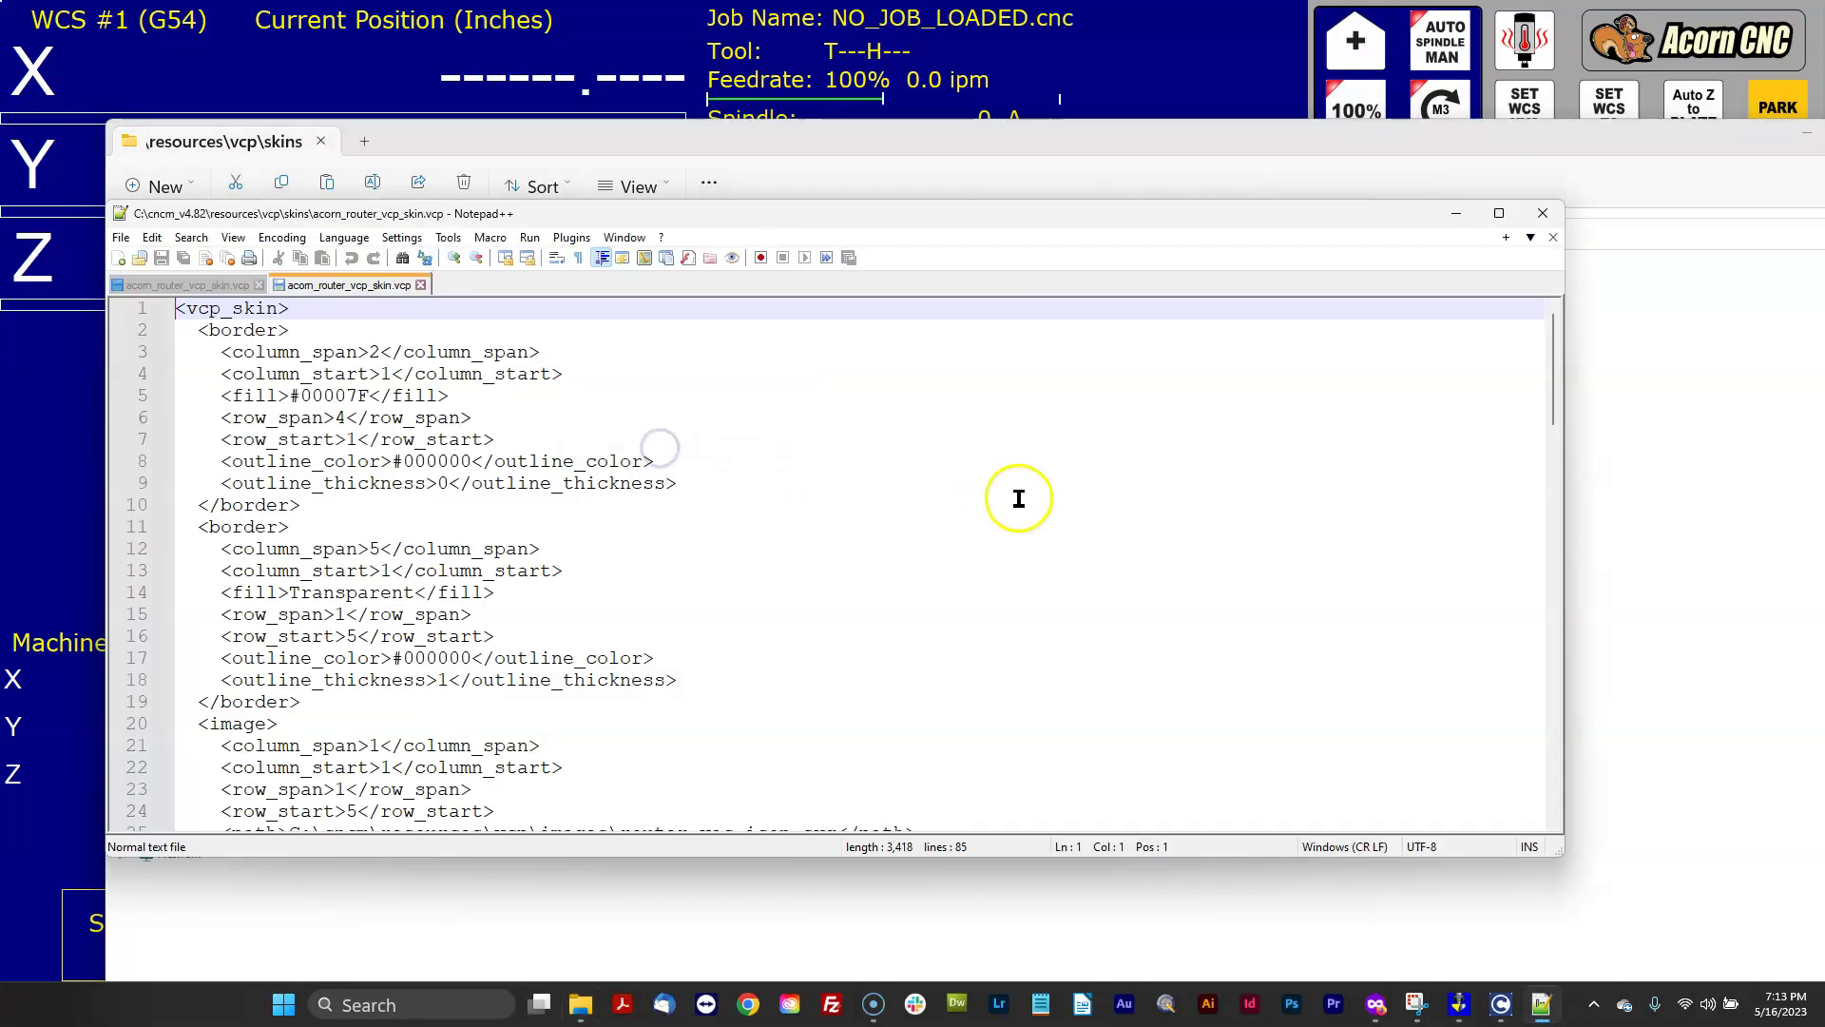
{"action": "left_click_drag", "start_coordinate": [960, 211], "coordinate": [1122, 86]}
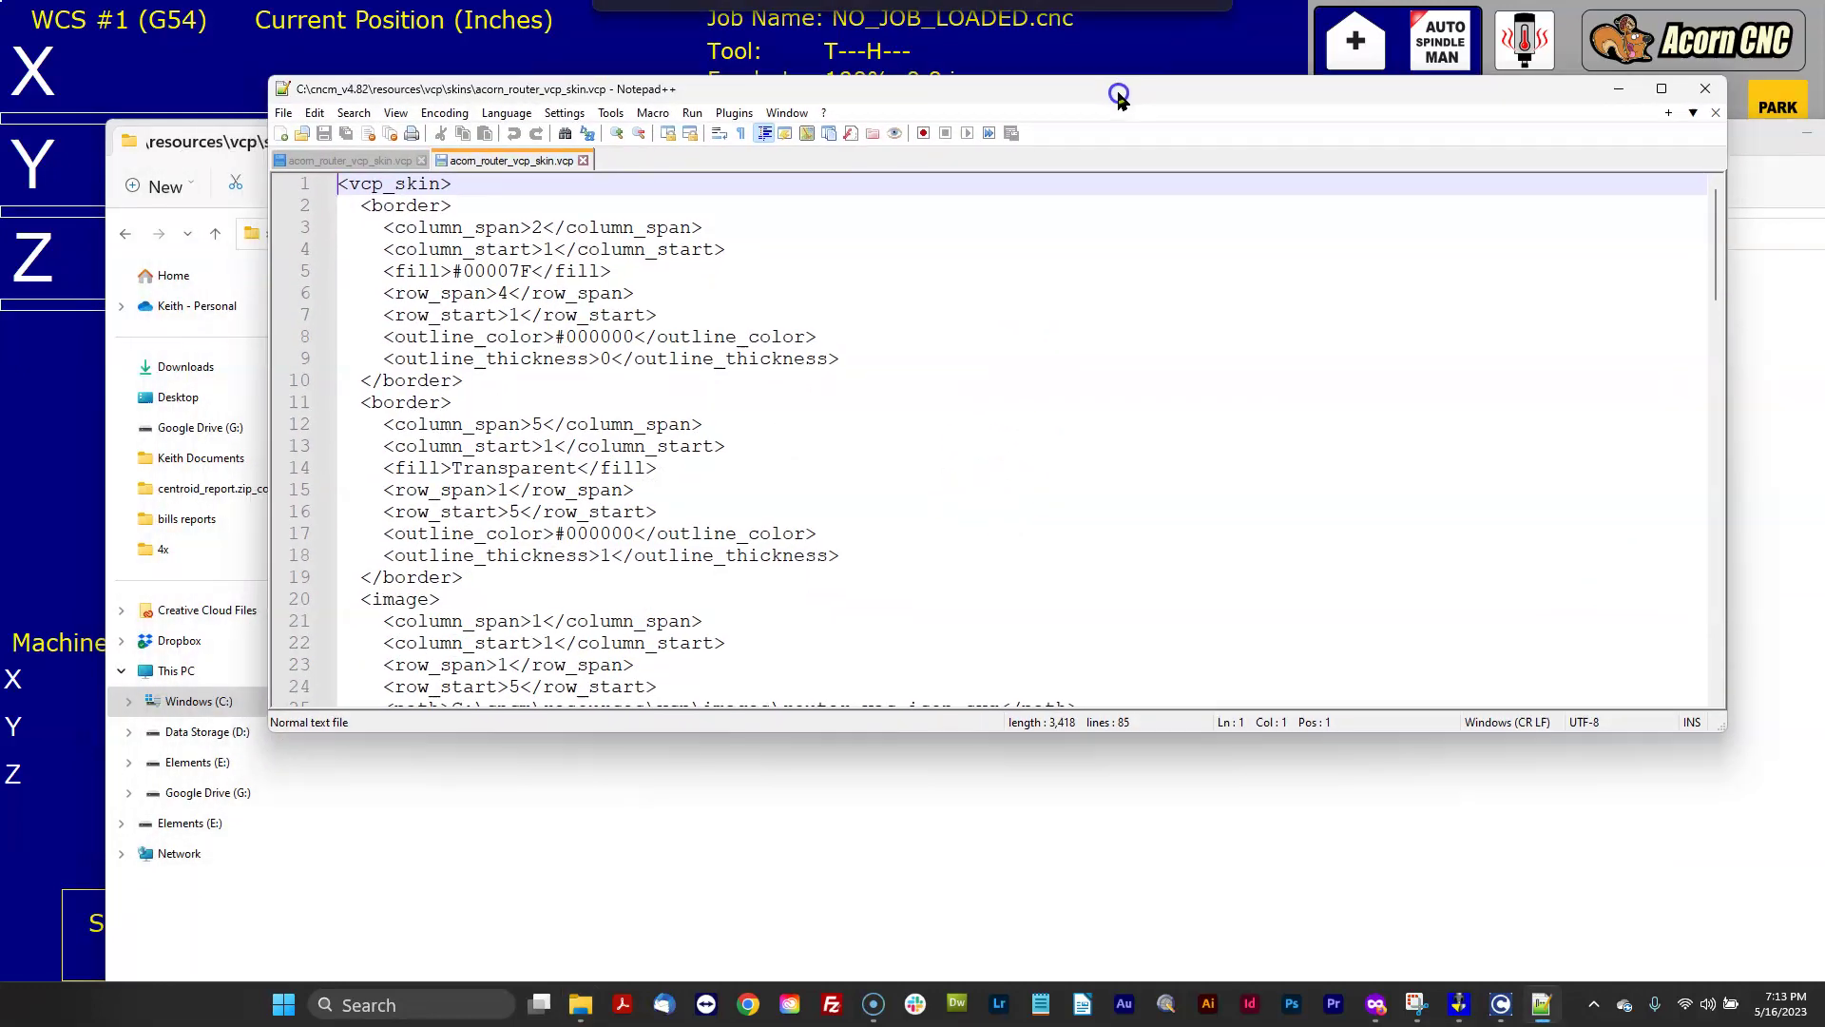
Step: Save a copy of the v4.82 skin in the same folder as 482acorn_router_vcp_skin.vcp
{"action": "left_click", "coordinate": [283, 112]}
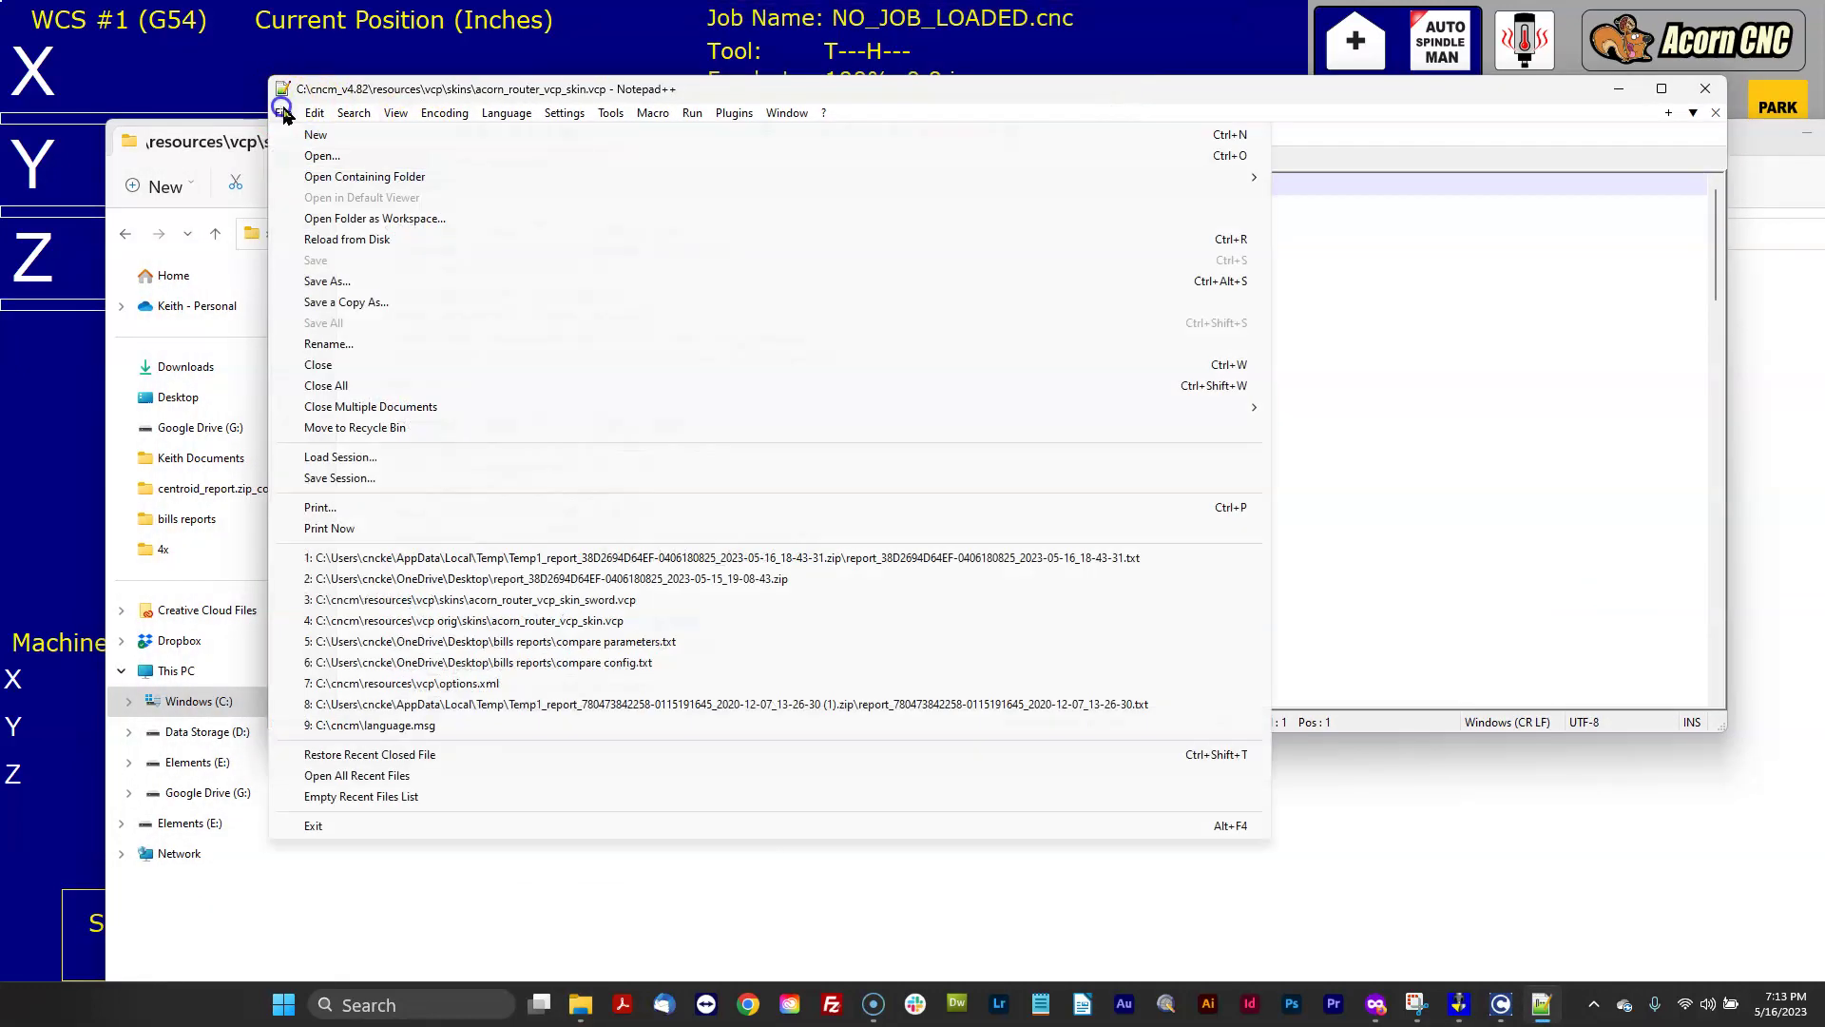
{"action": "left_click", "coordinate": [344, 283]}
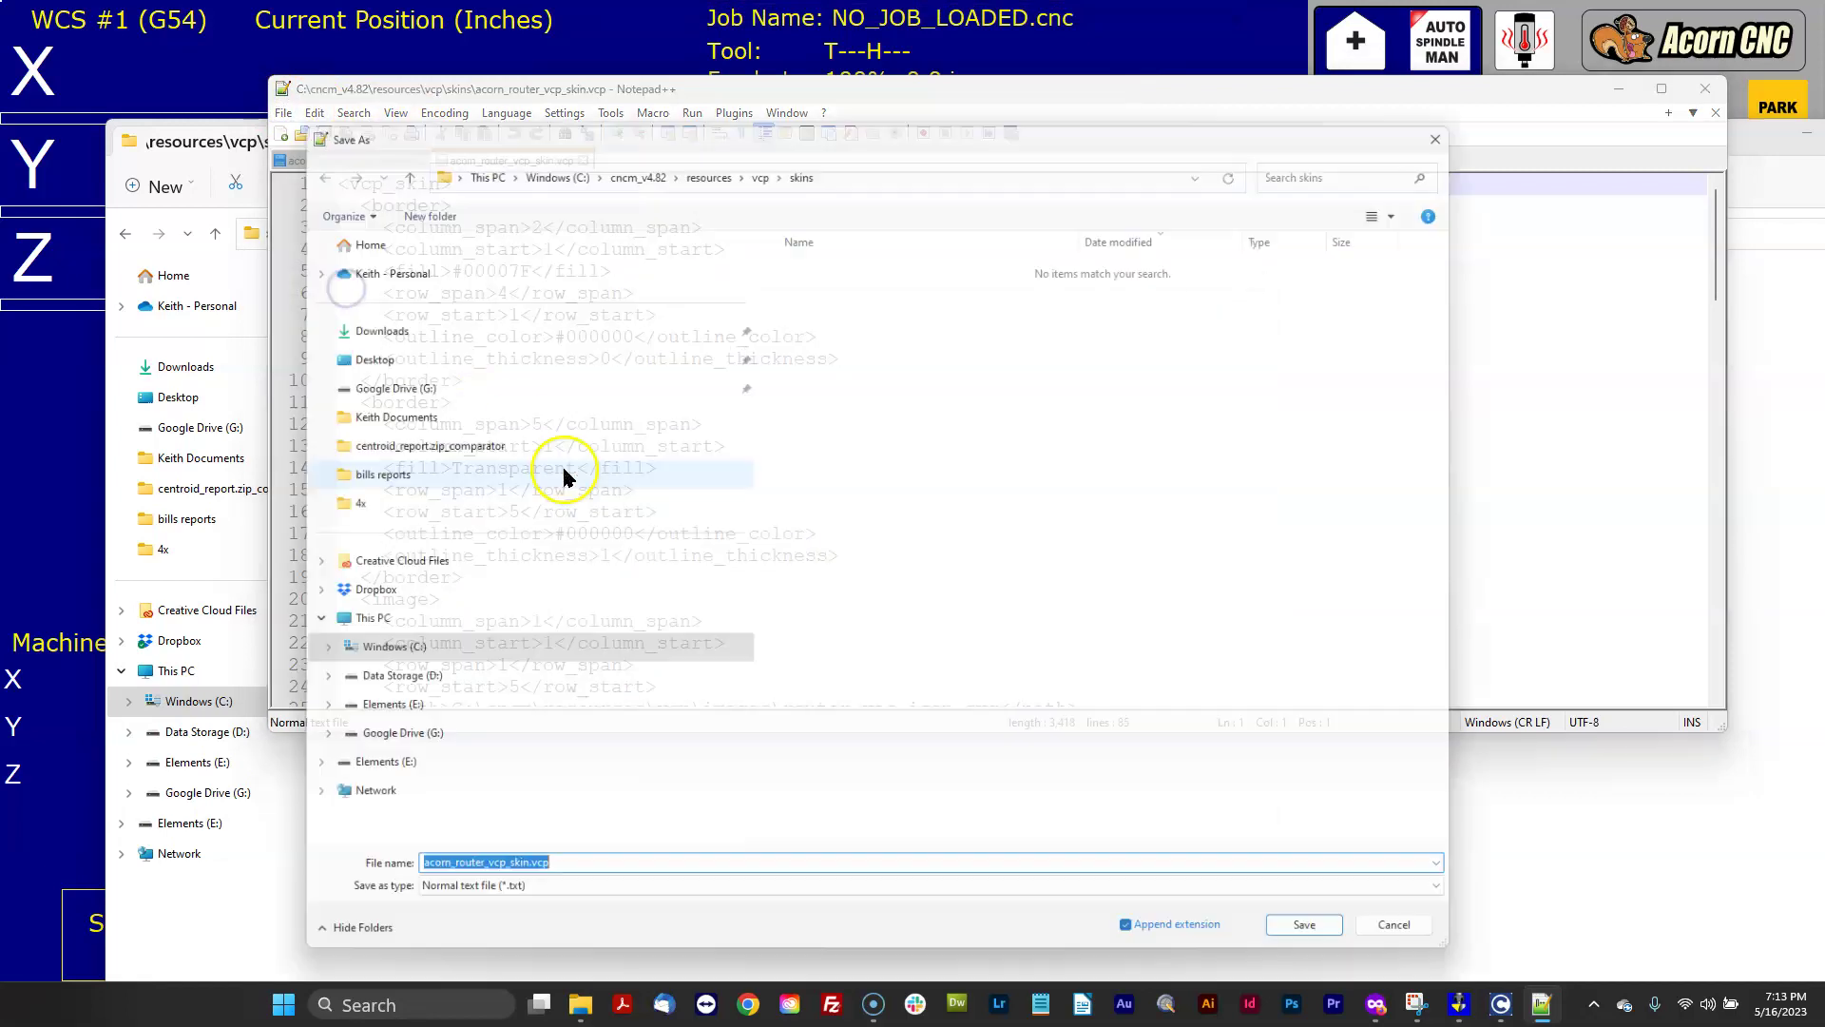
{"action": "key", "text": "Left"}
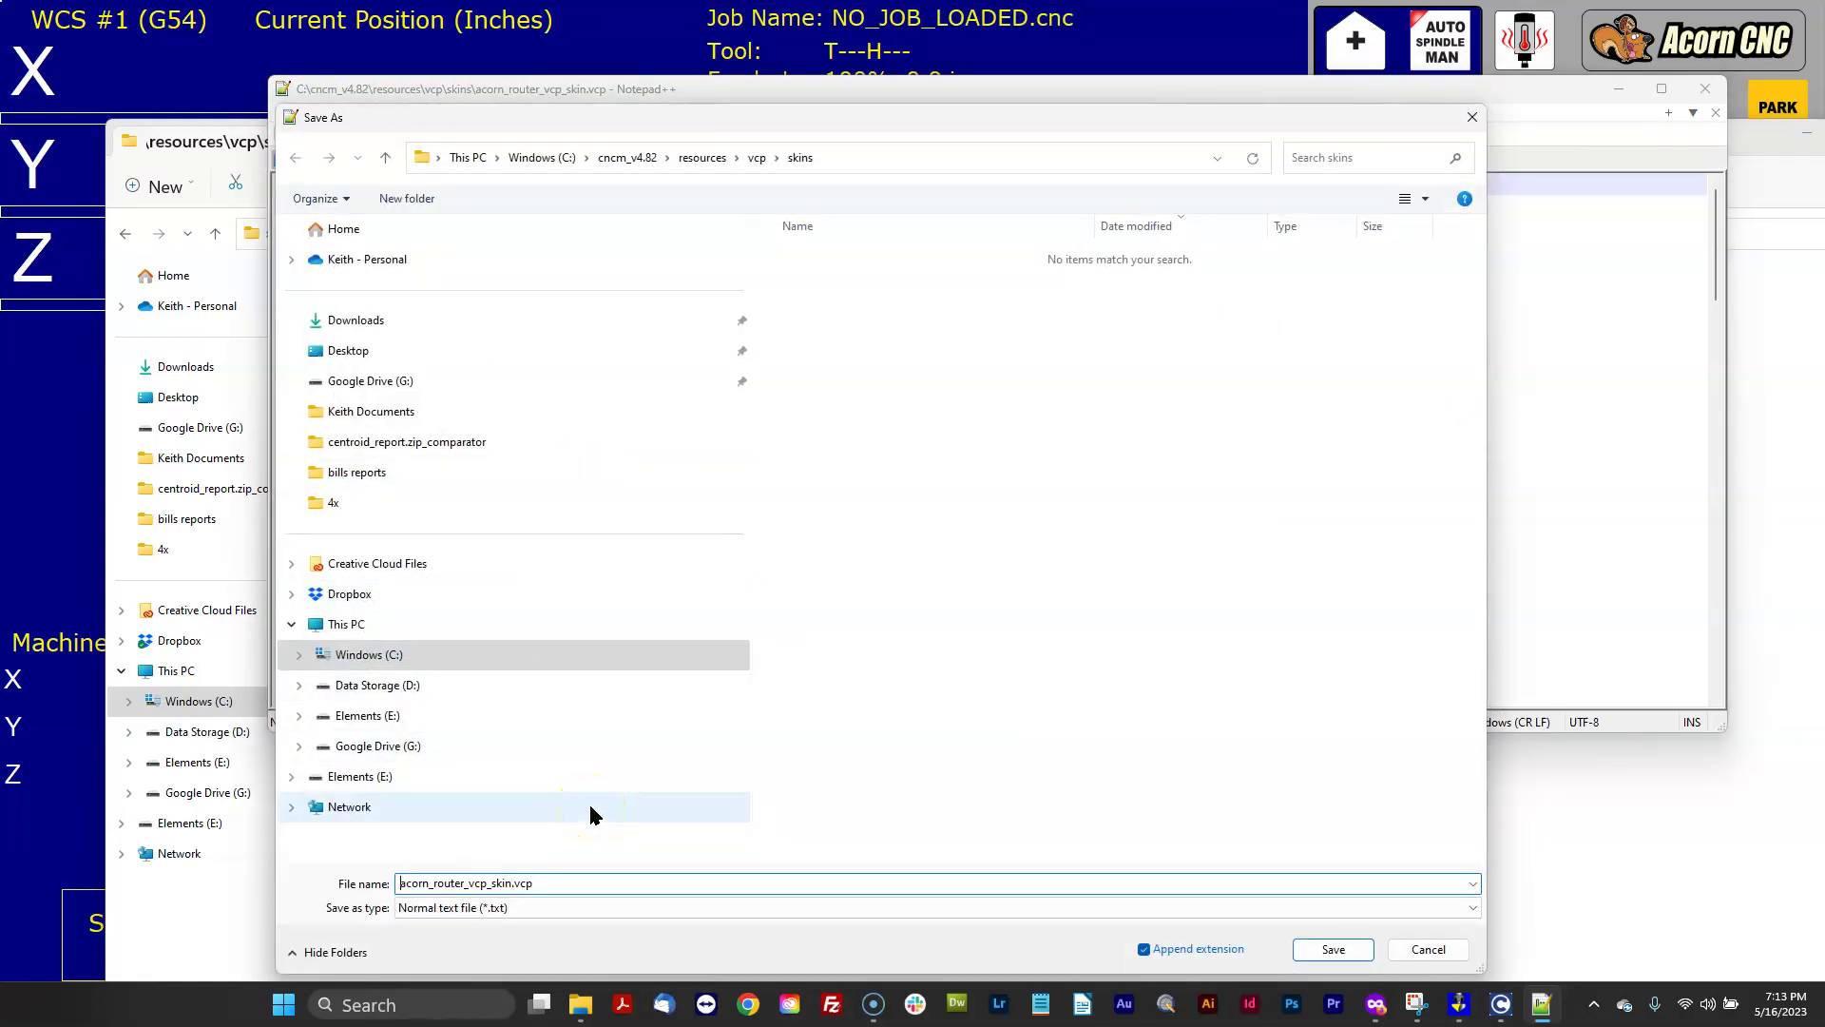
{"action": "type", "text": "482"}
{"action": "left_click", "coordinate": [1334, 949]}
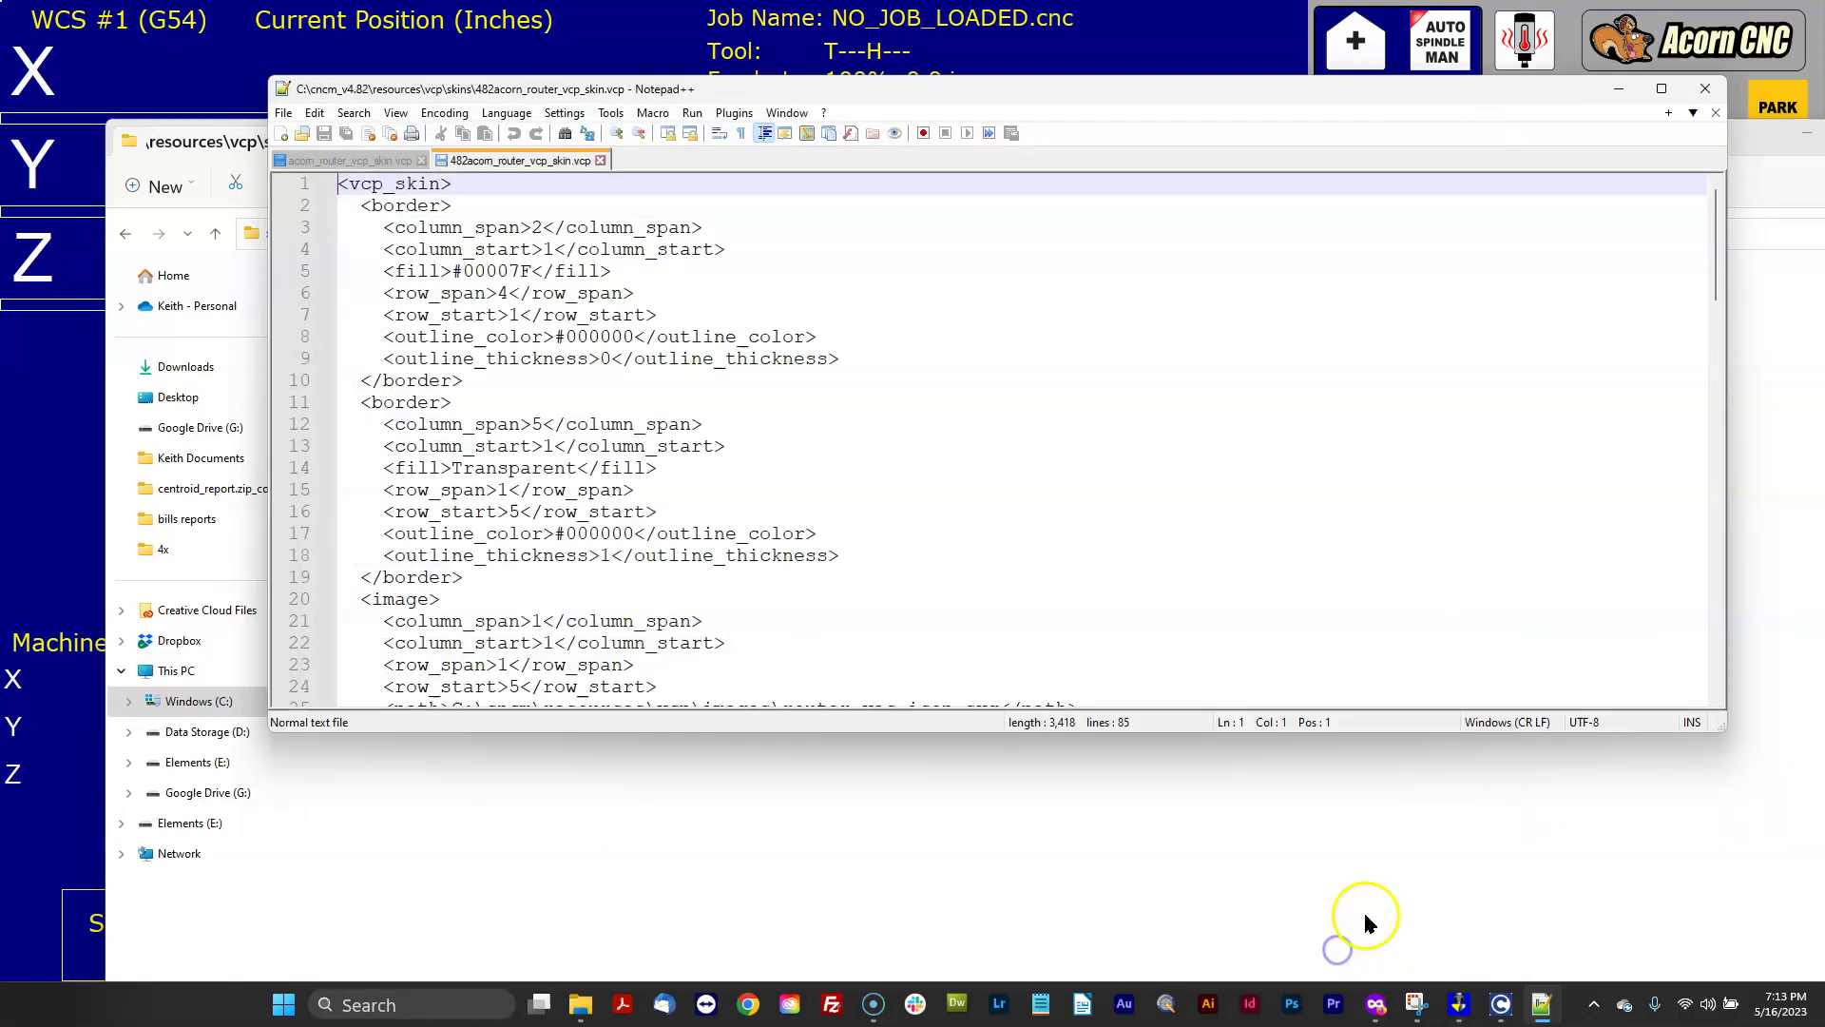
Step: Skim the 482 skin to its end, and highlight the feedrate_negative to push_free lines in the new cncm skin for comparison
{"action": "scroll", "coordinate": [1162, 407], "scroll_direction": "down", "scroll_amount": 12}
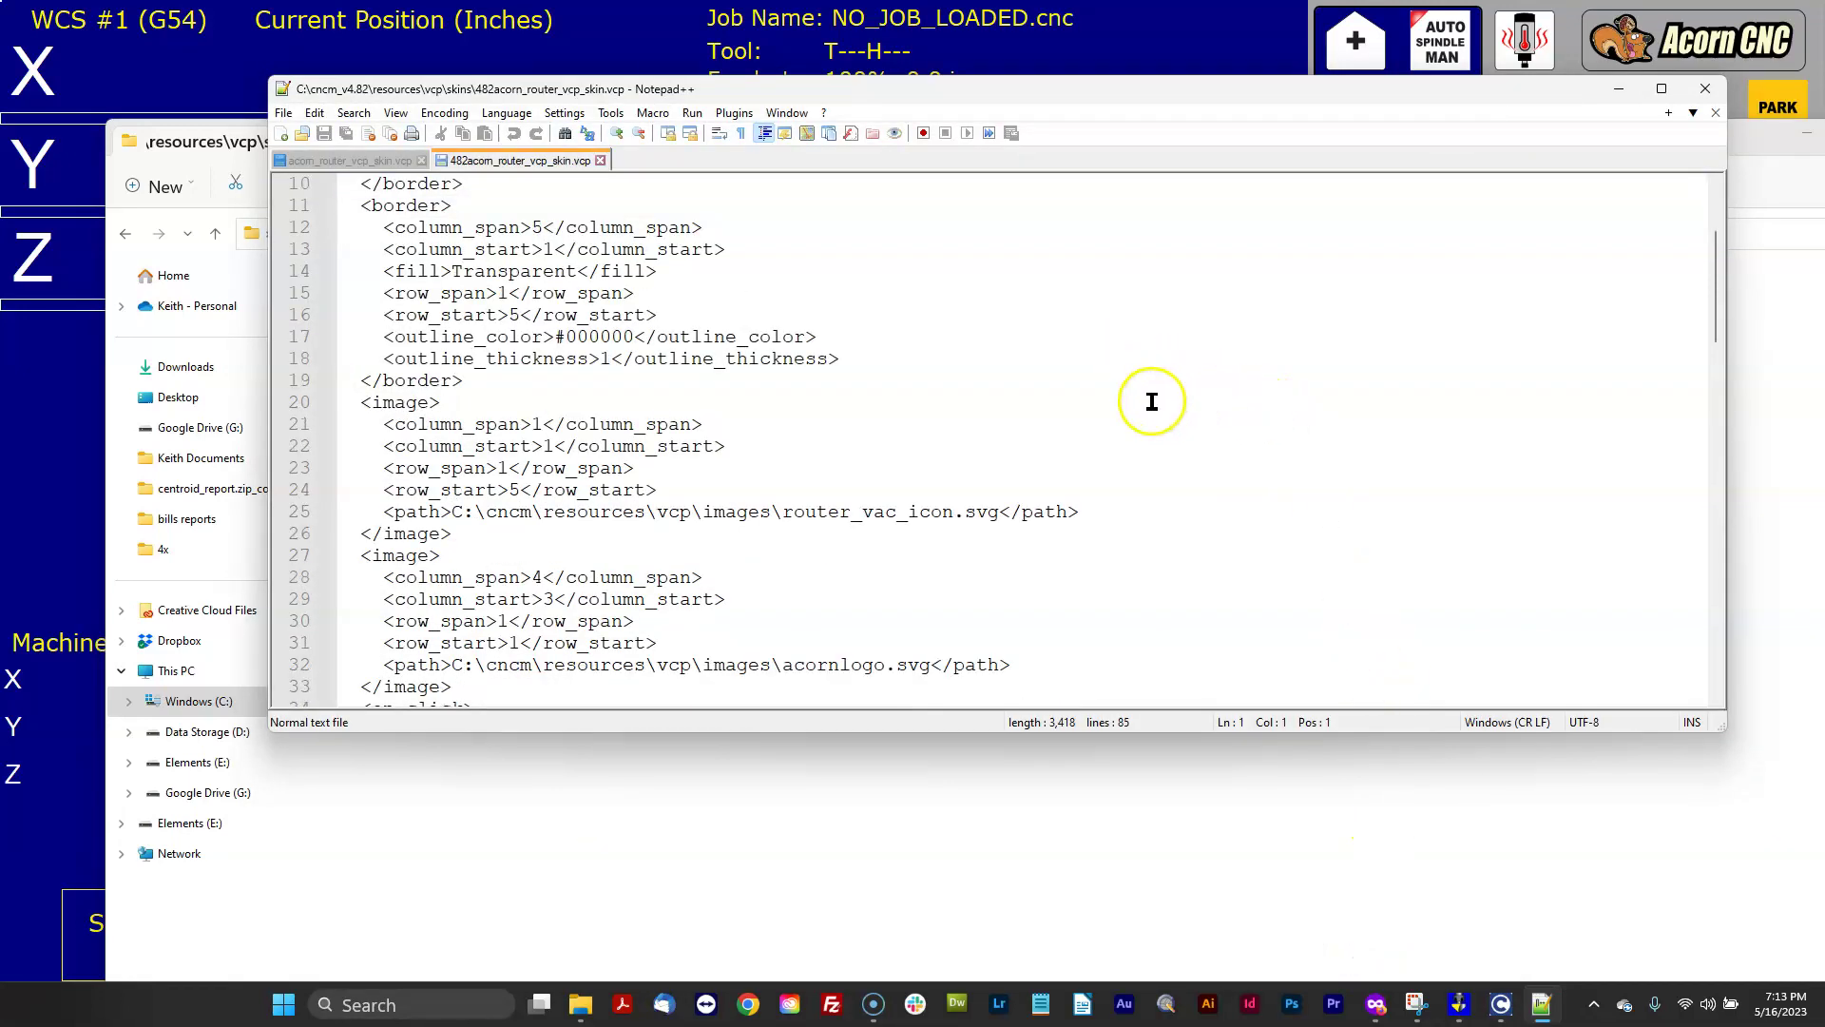
{"action": "scroll", "coordinate": [1162, 407], "scroll_direction": "down", "scroll_amount": 12}
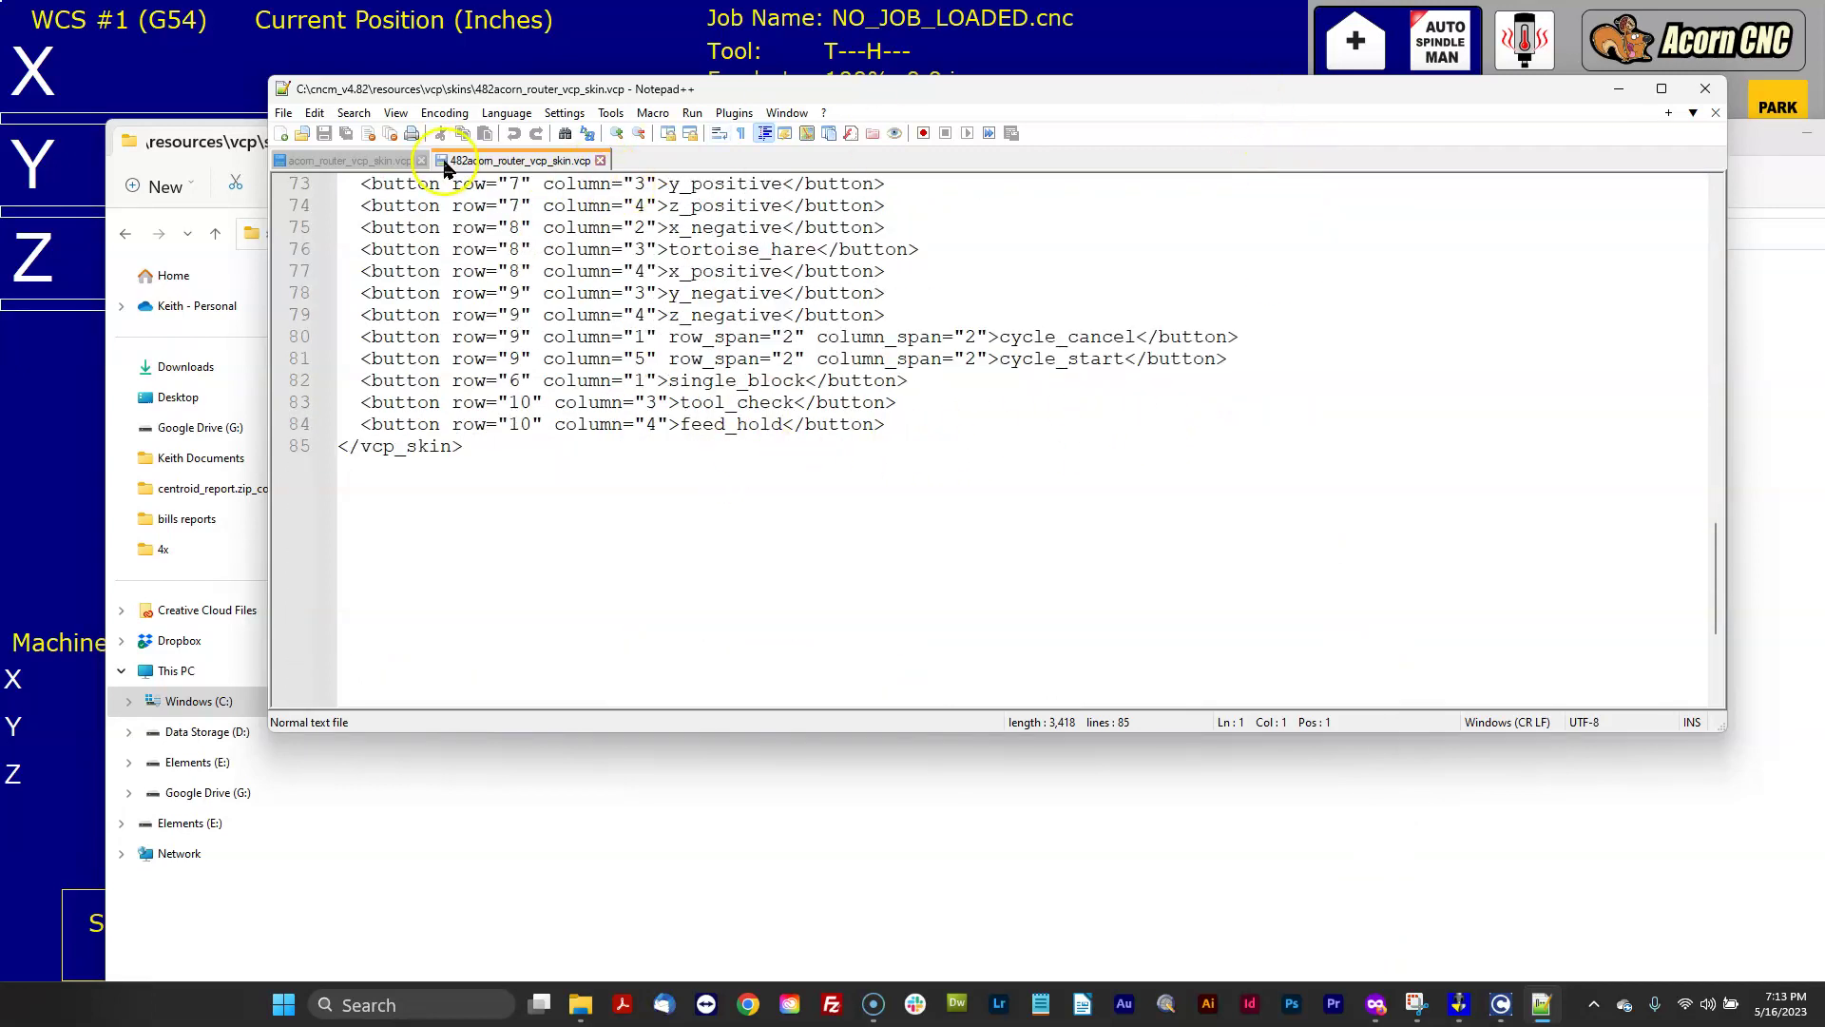
{"action": "left_click", "coordinate": [362, 161]}
{"action": "scroll", "coordinate": [897, 481], "scroll_direction": "down", "scroll_amount": 15}
{"action": "left_click_drag", "start_coordinate": [907, 547], "coordinate": [419, 402]}
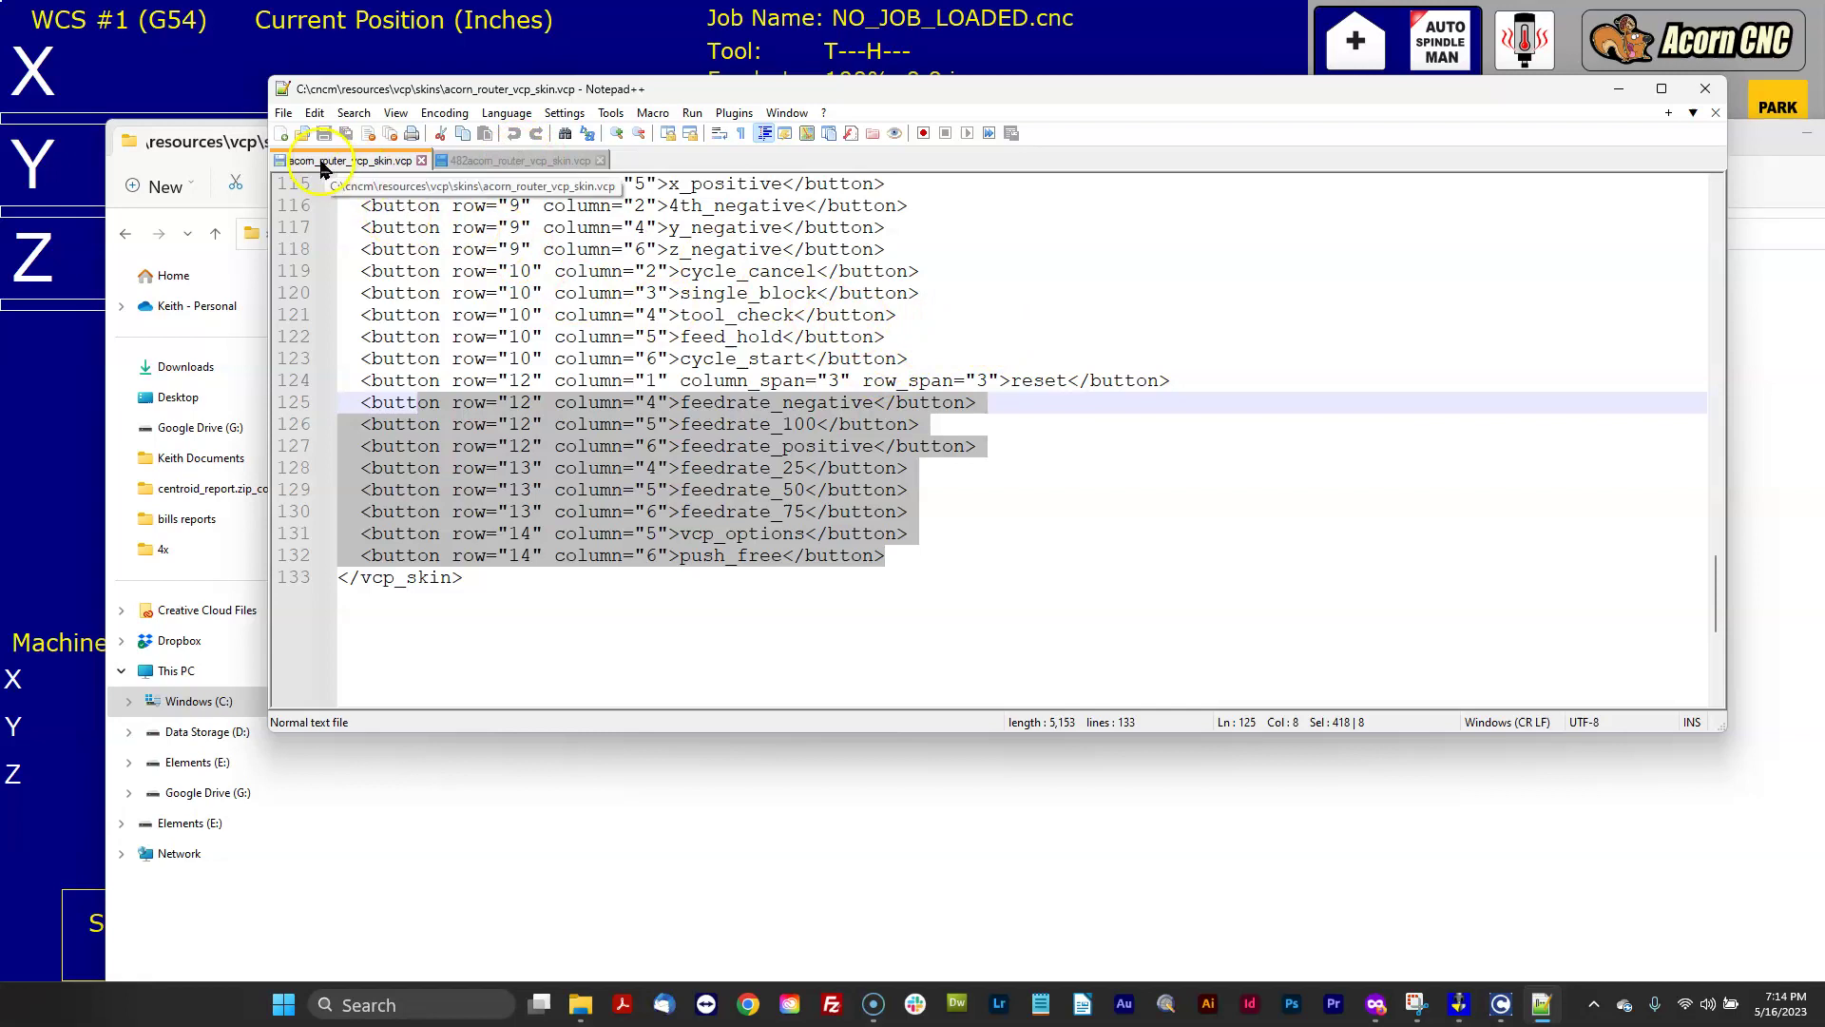
{"action": "left_click", "coordinate": [1120, 428]}
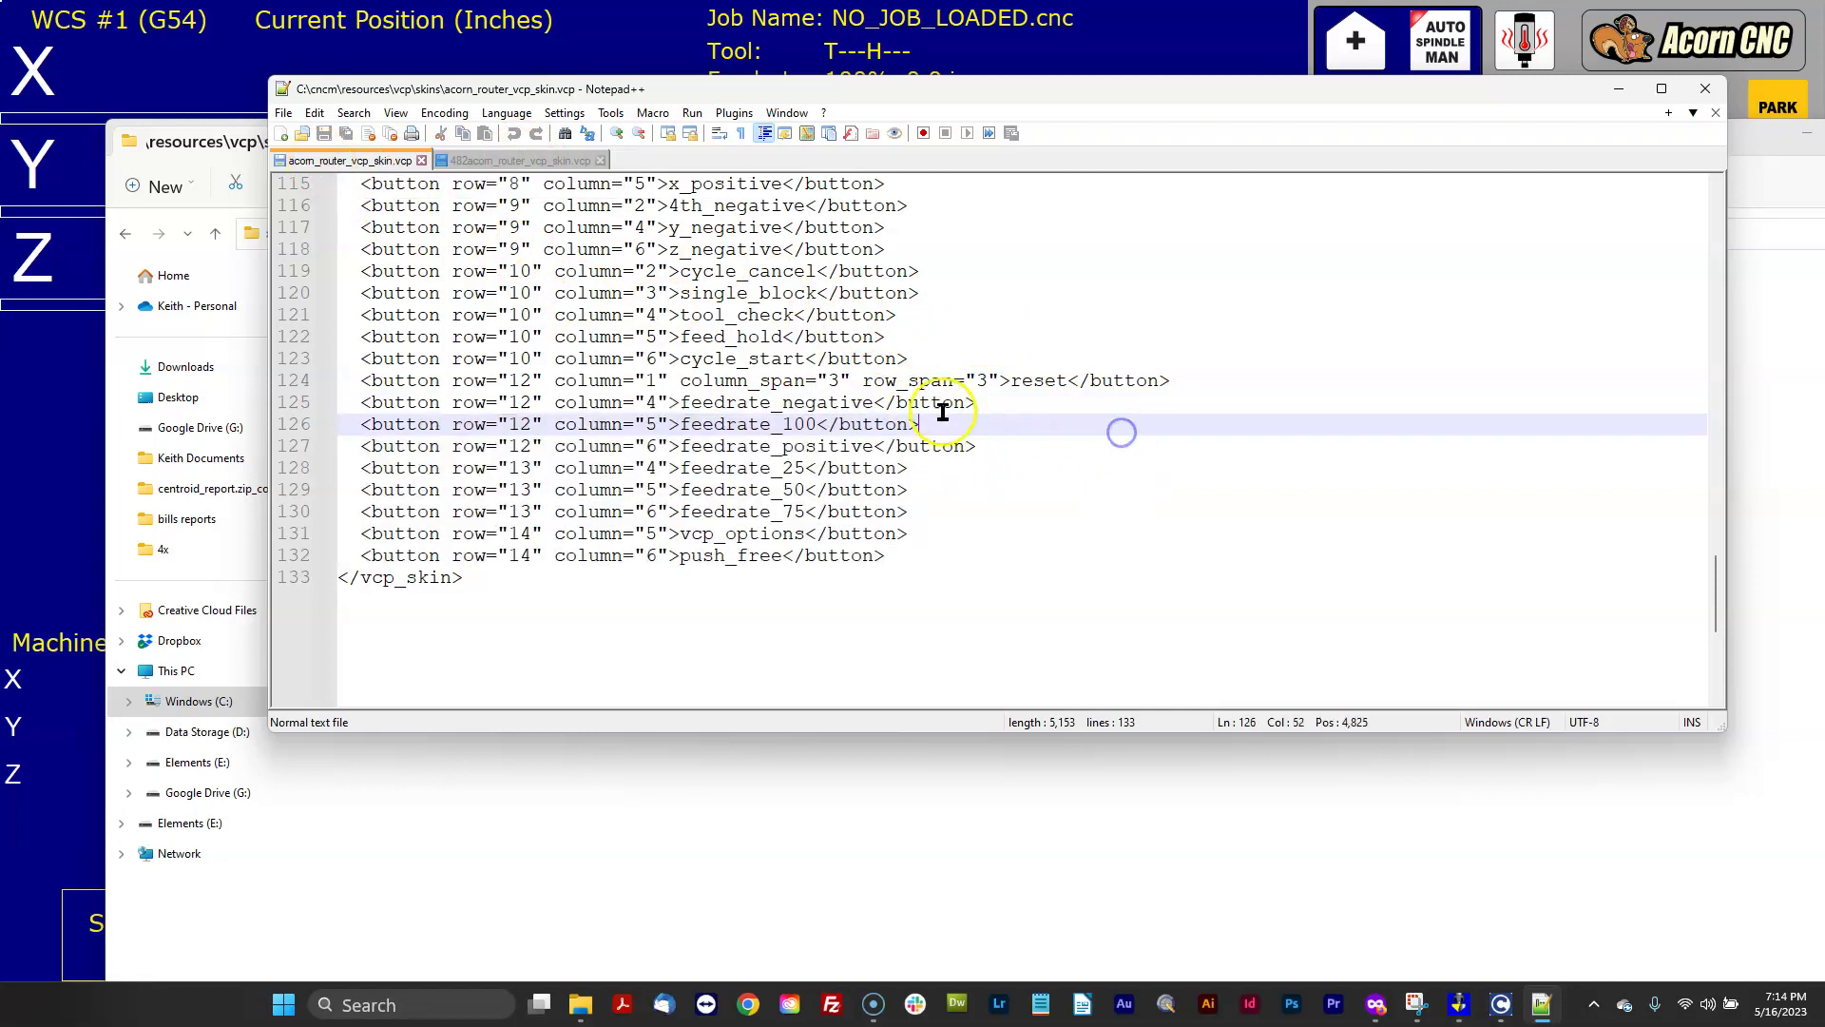
Step: Compare the button lines of 482acorn_router_vcp_skin.vcp with those of the new acorn_router_vcp_skin.vcp
{"action": "left_click", "coordinate": [522, 162]}
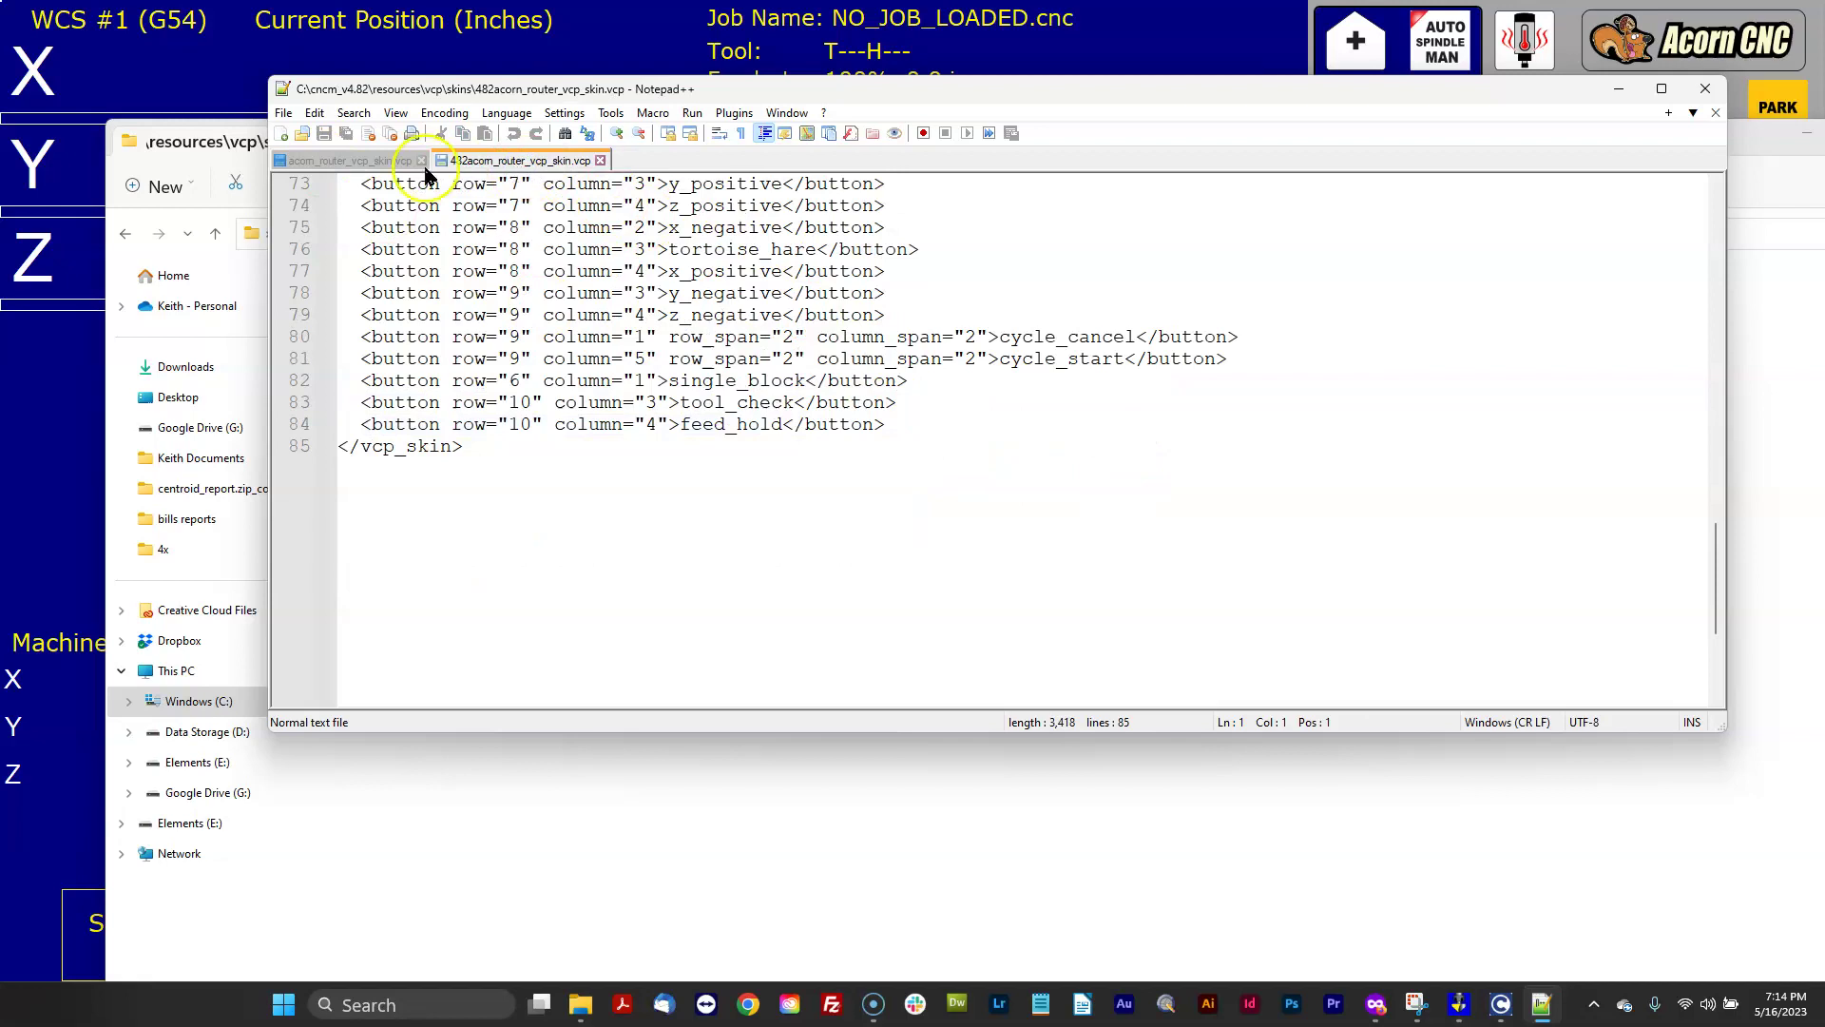
{"action": "left_click", "coordinate": [882, 419]}
{"action": "scroll", "coordinate": [893, 423], "scroll_direction": "up", "scroll_amount": 3}
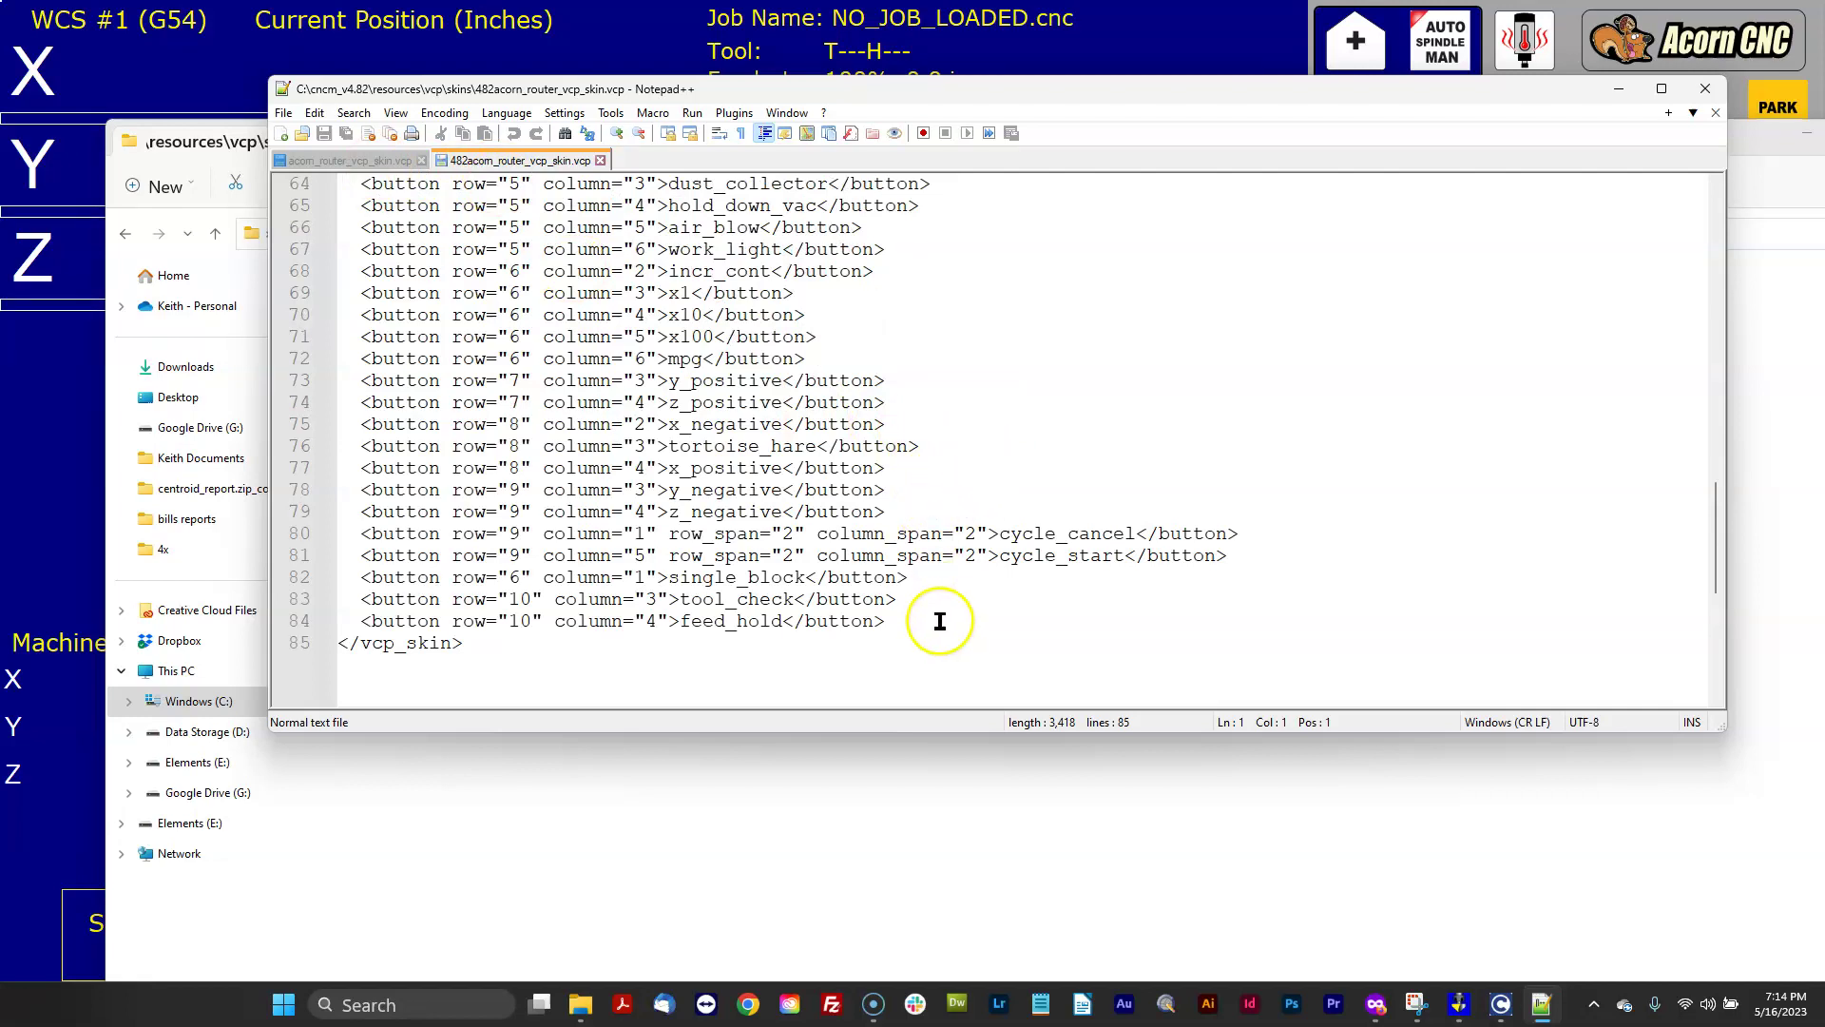
{"action": "scroll", "coordinate": [998, 457], "scroll_direction": "up", "scroll_amount": 6}
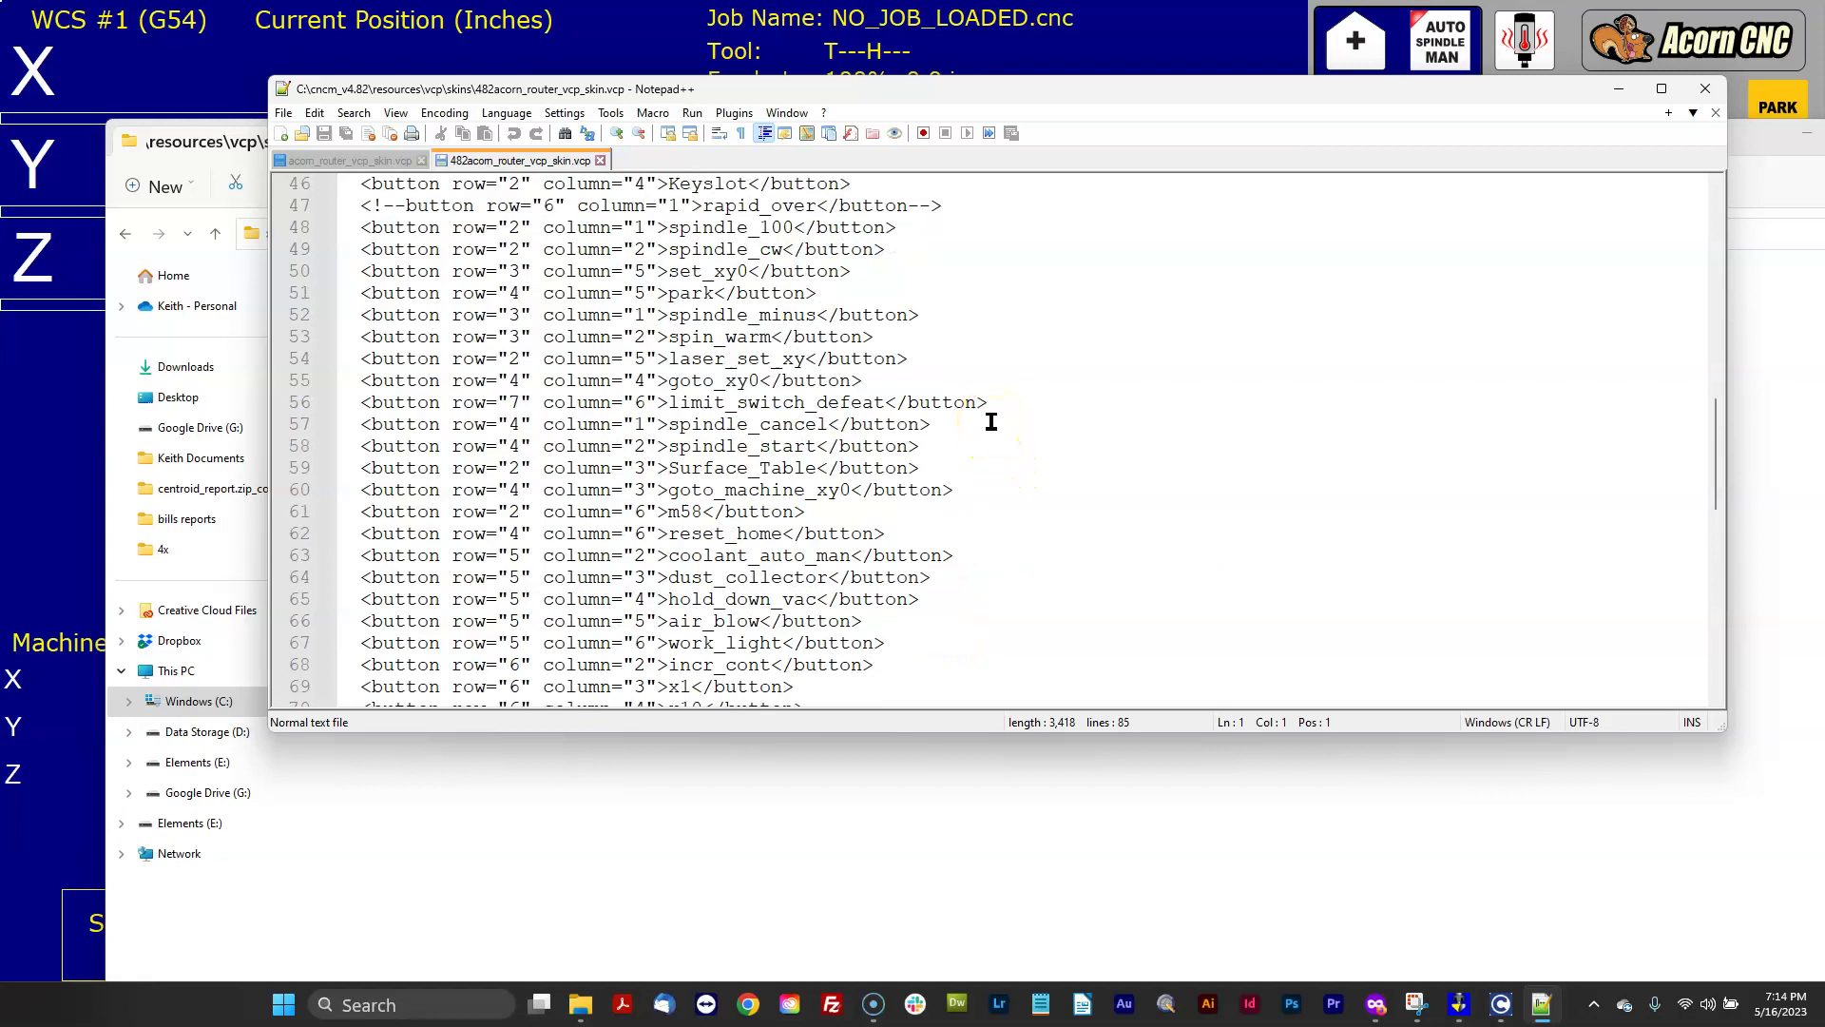
{"action": "left_click_drag", "start_coordinate": [991, 420], "coordinate": [365, 338]}
{"action": "left_click", "coordinate": [359, 159]}
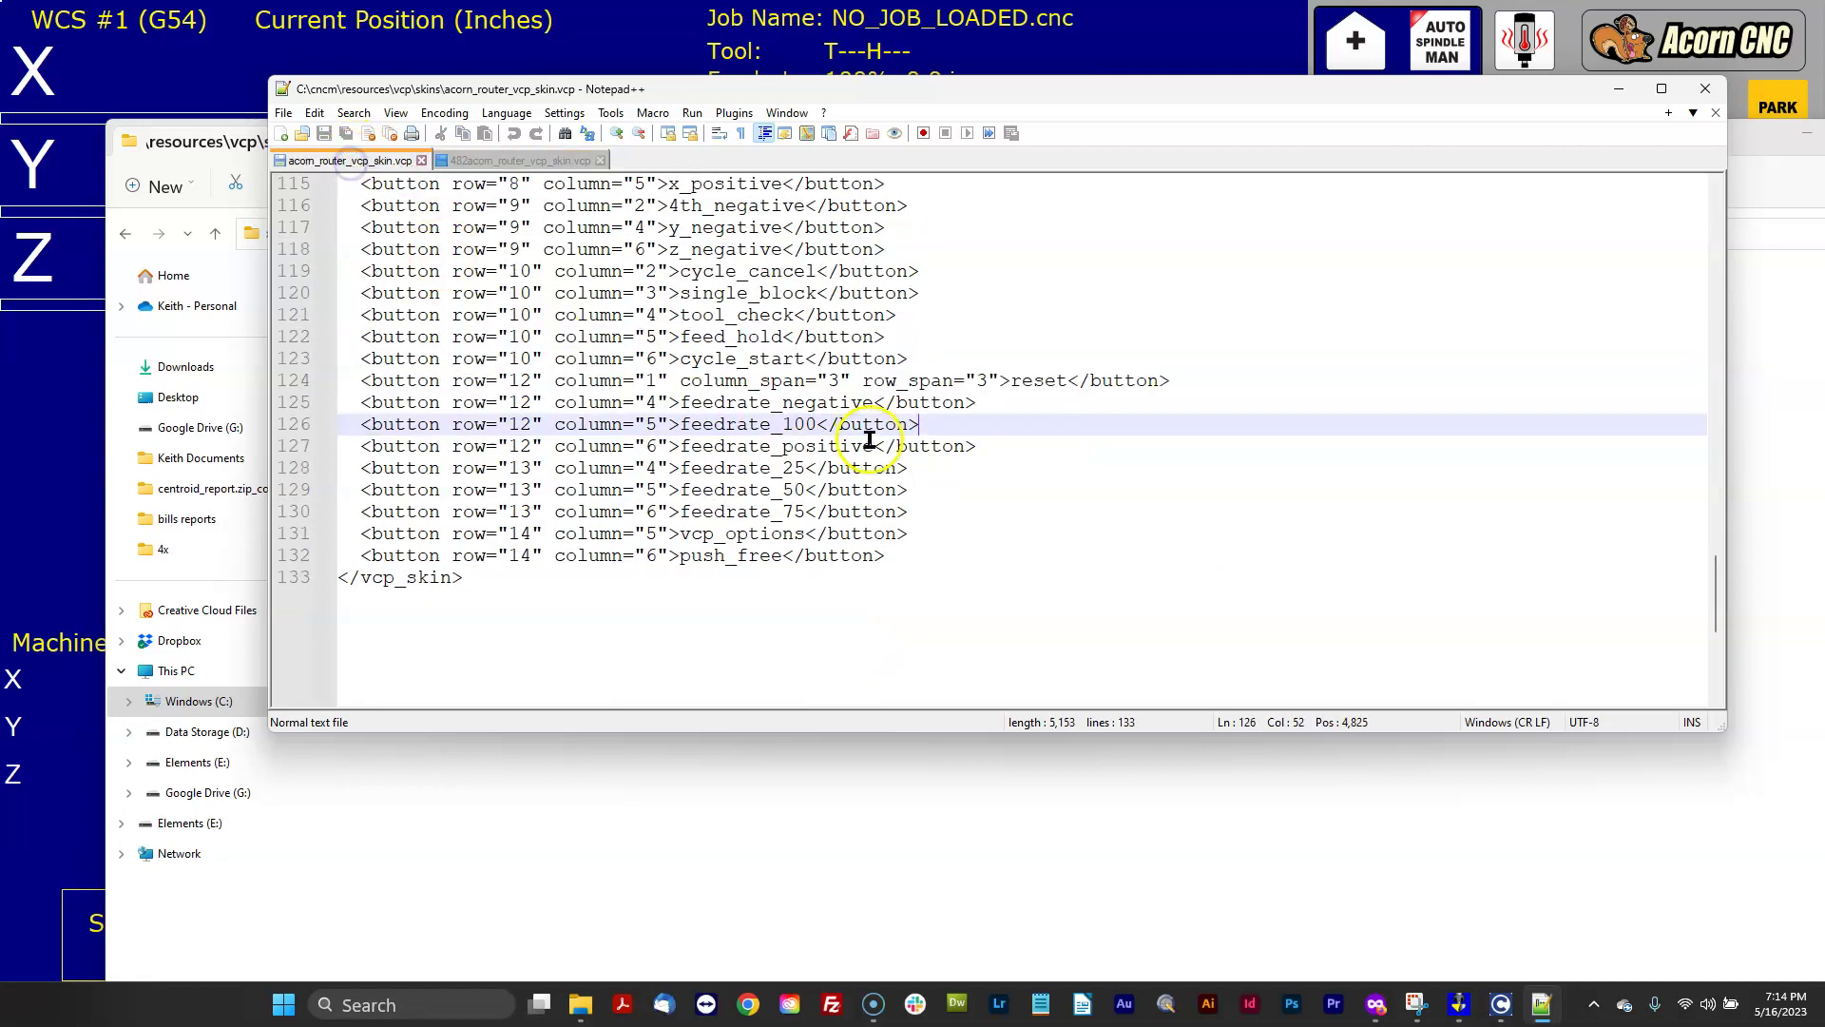
{"action": "scroll", "coordinate": [965, 419], "scroll_direction": "up", "scroll_amount": 5}
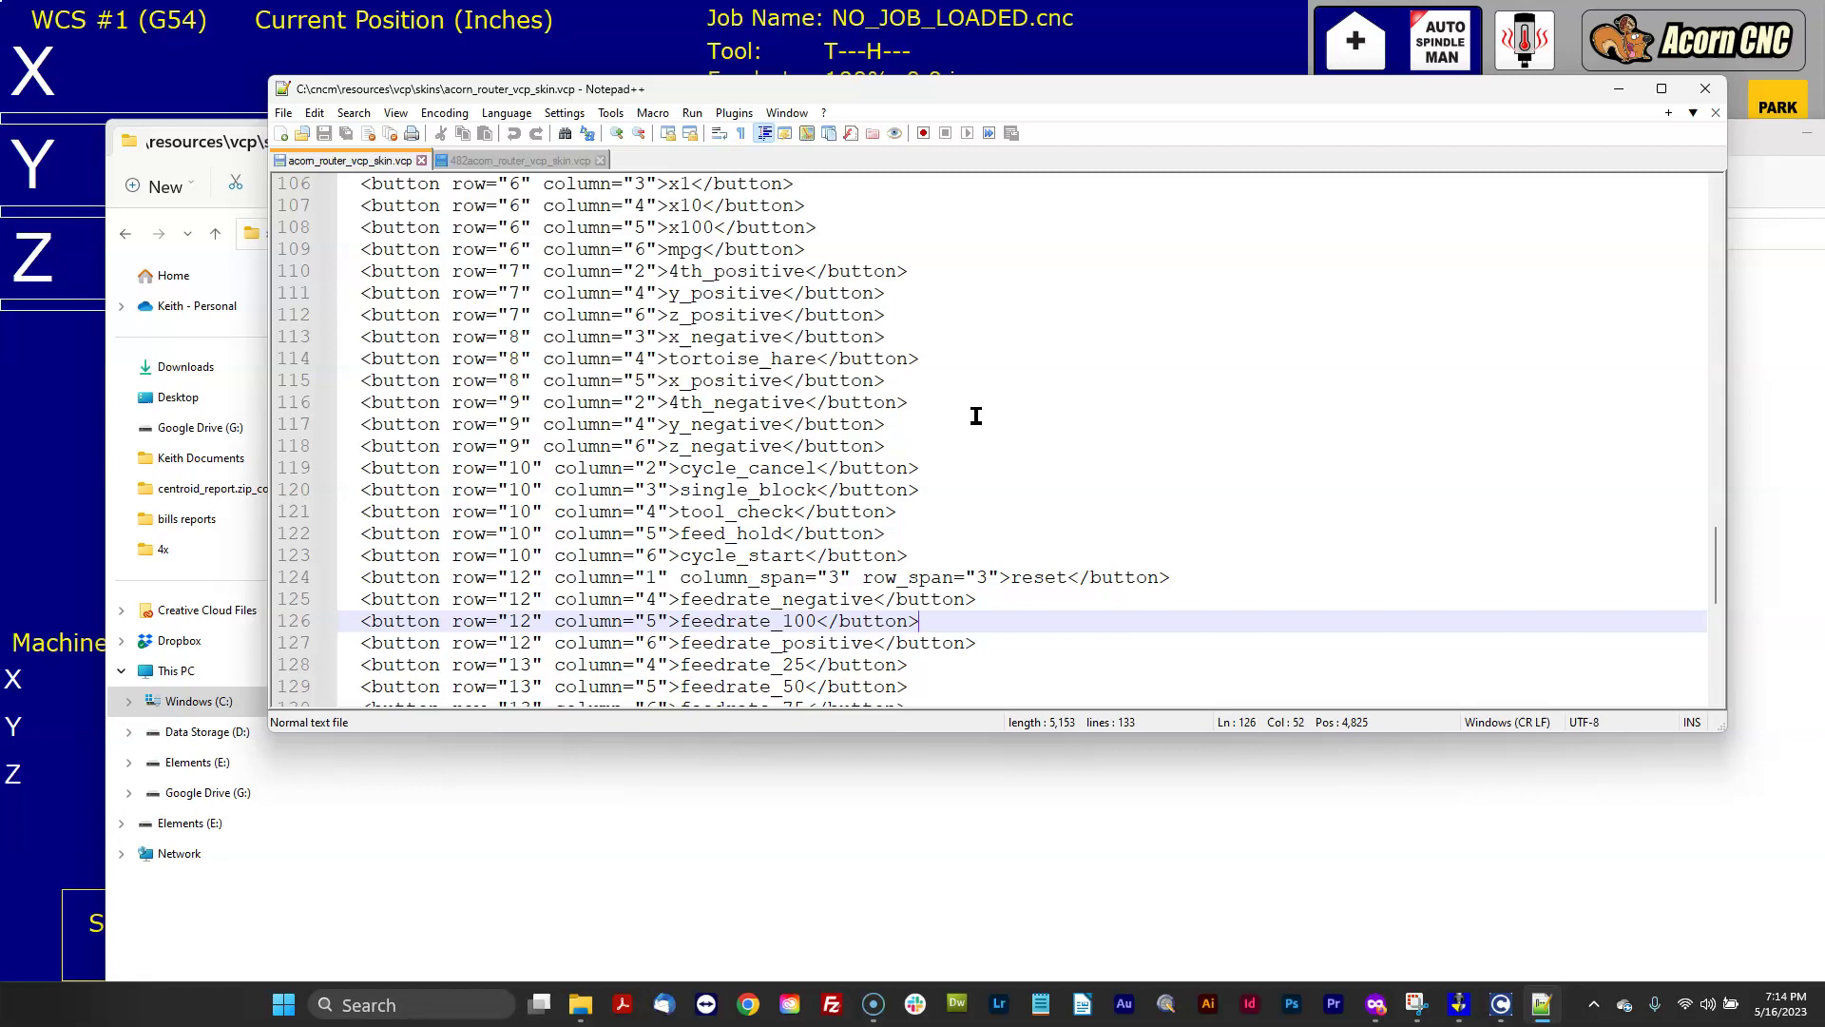
{"action": "scroll", "coordinate": [1003, 428], "scroll_direction": "down", "scroll_amount": 9}
{"action": "scroll", "coordinate": [1013, 428], "scroll_direction": "up", "scroll_amount": 9}
{"action": "scroll", "coordinate": [1012, 433], "scroll_direction": "down", "scroll_amount": 3}
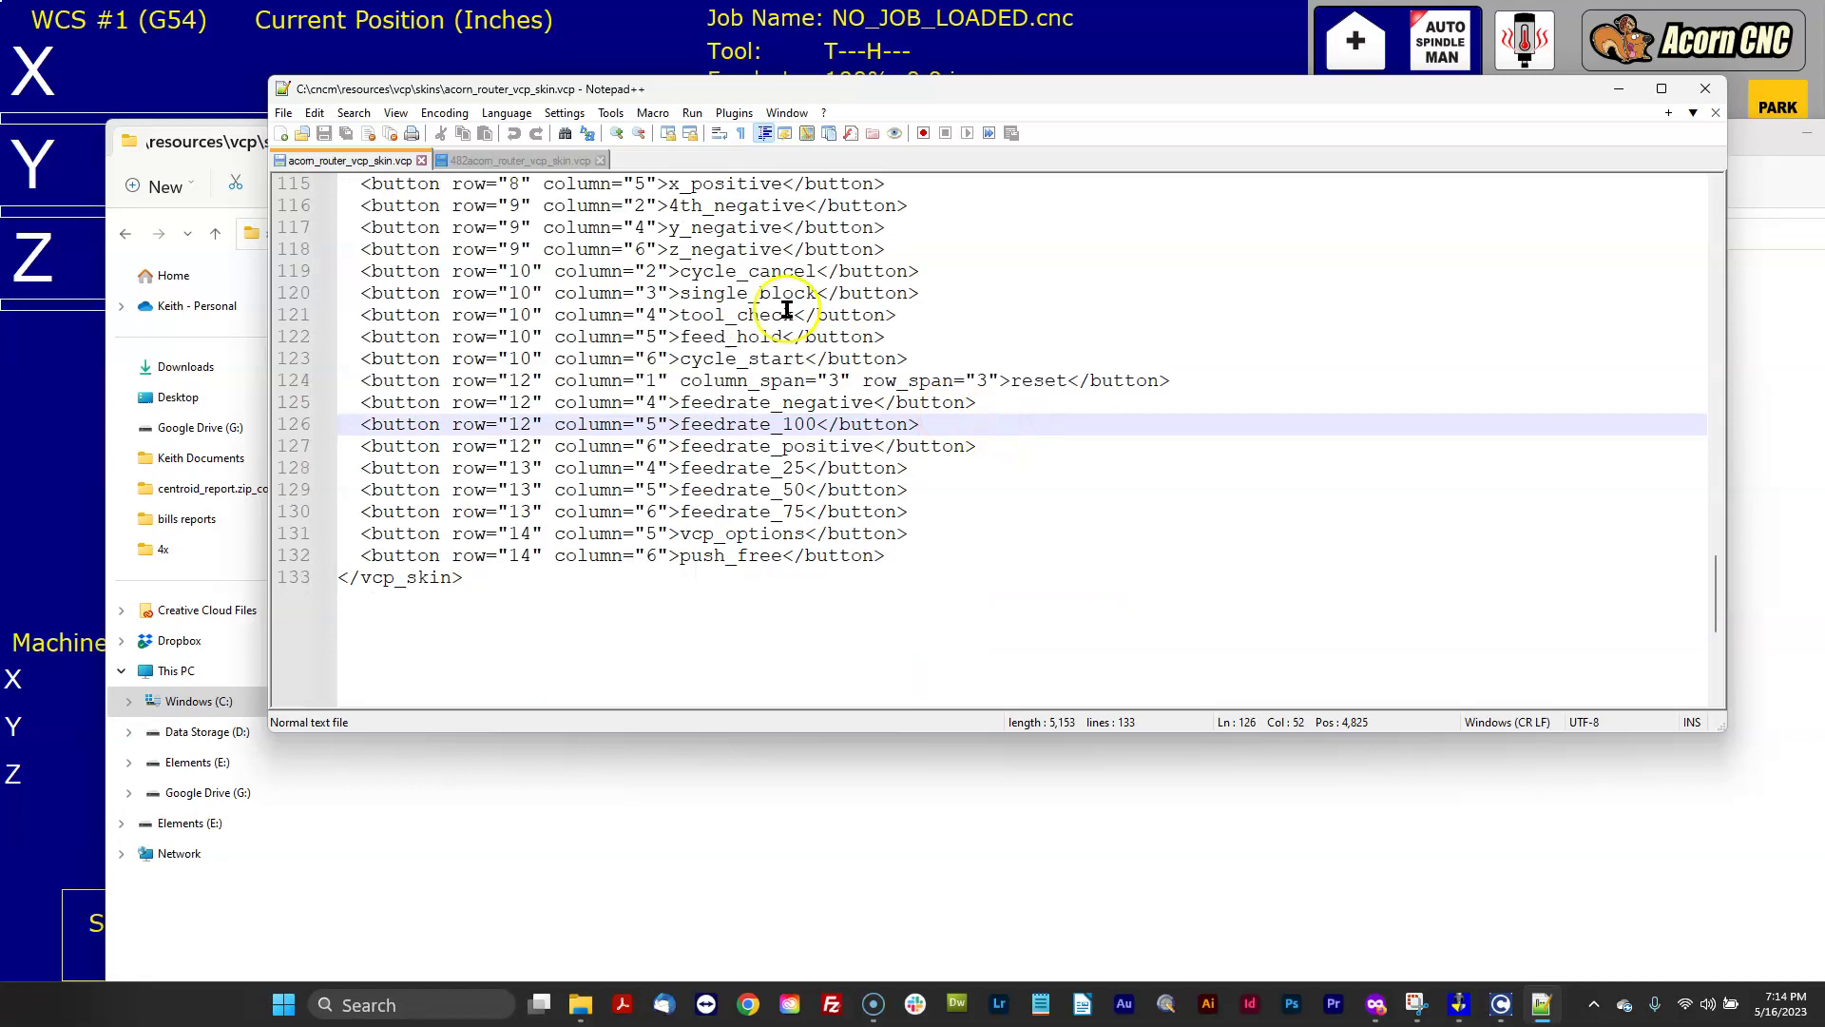
Step: Copy the 482 skin's button lines from spindle_plus to feed_hold over the new skin's lines from spindle_plus to cycle_start
{"action": "left_click", "coordinate": [513, 159]}
{"action": "scroll", "coordinate": [1011, 388], "scroll_direction": "up", "scroll_amount": 3}
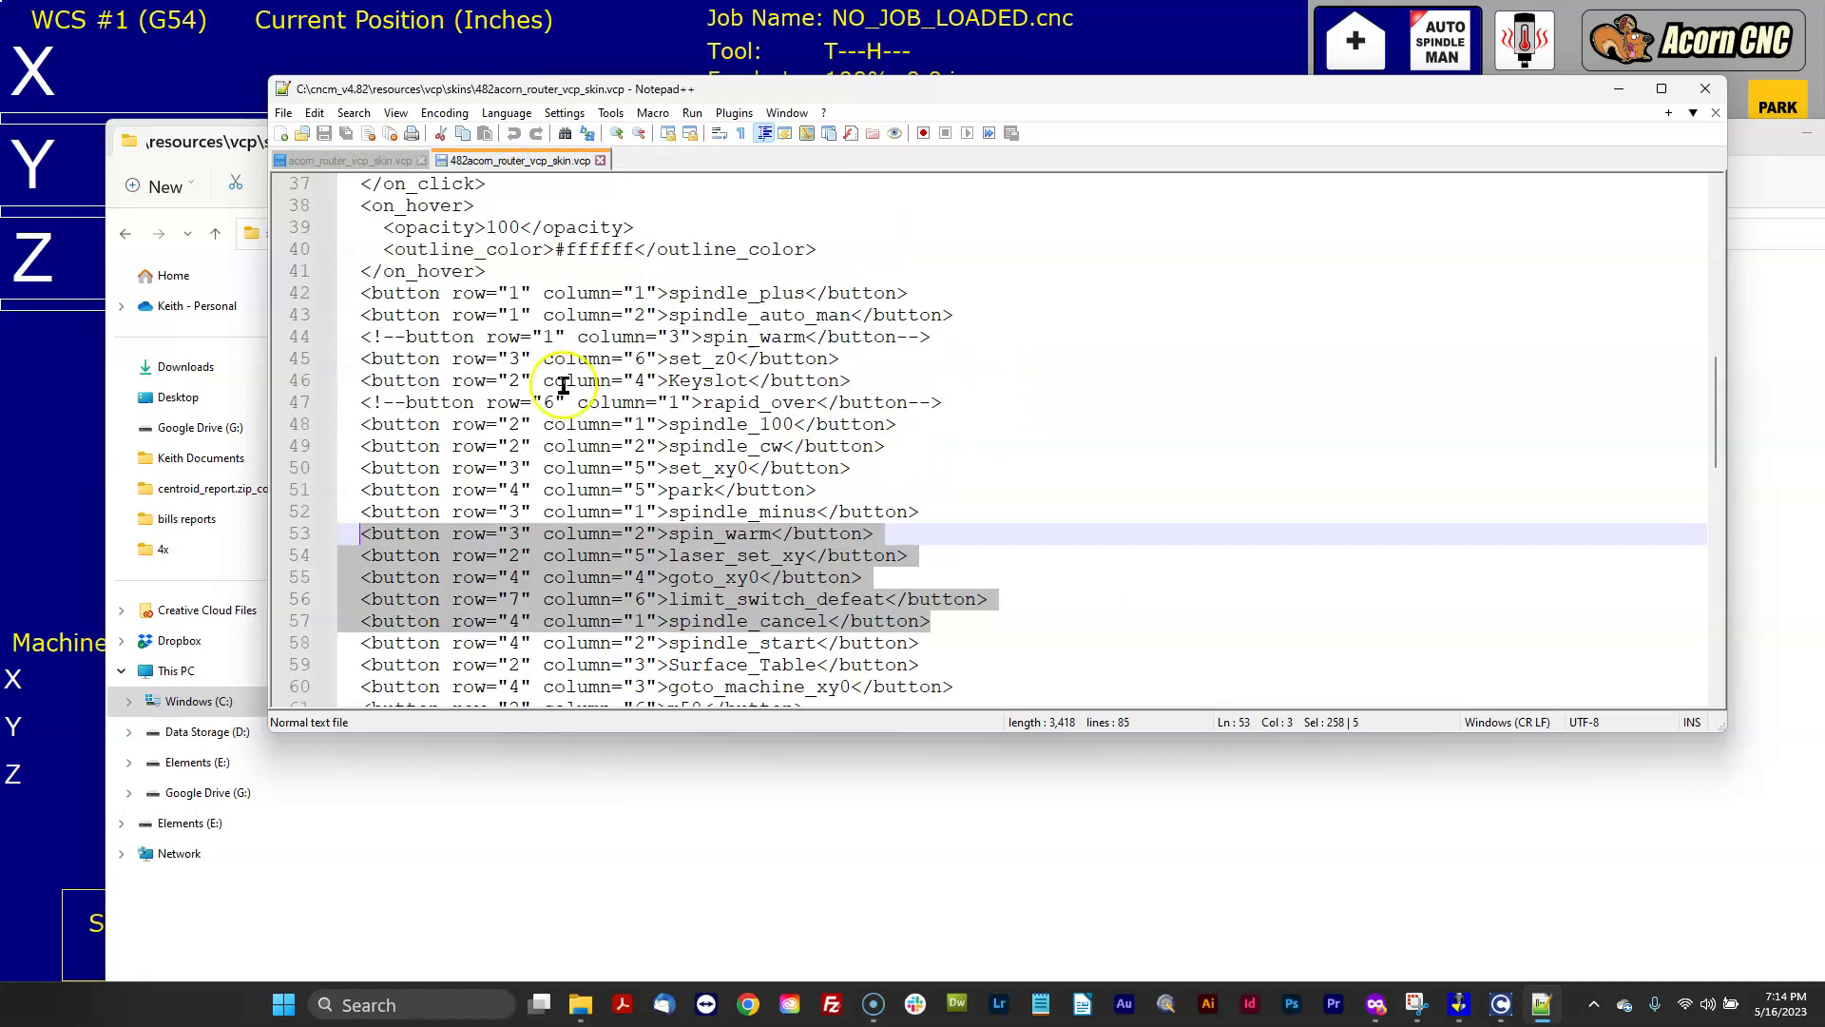
{"action": "left_click_drag", "start_coordinate": [344, 293], "coordinate": [929, 620]}
{"action": "scroll", "coordinate": [571, 411], "scroll_direction": "down", "scroll_amount": 9}
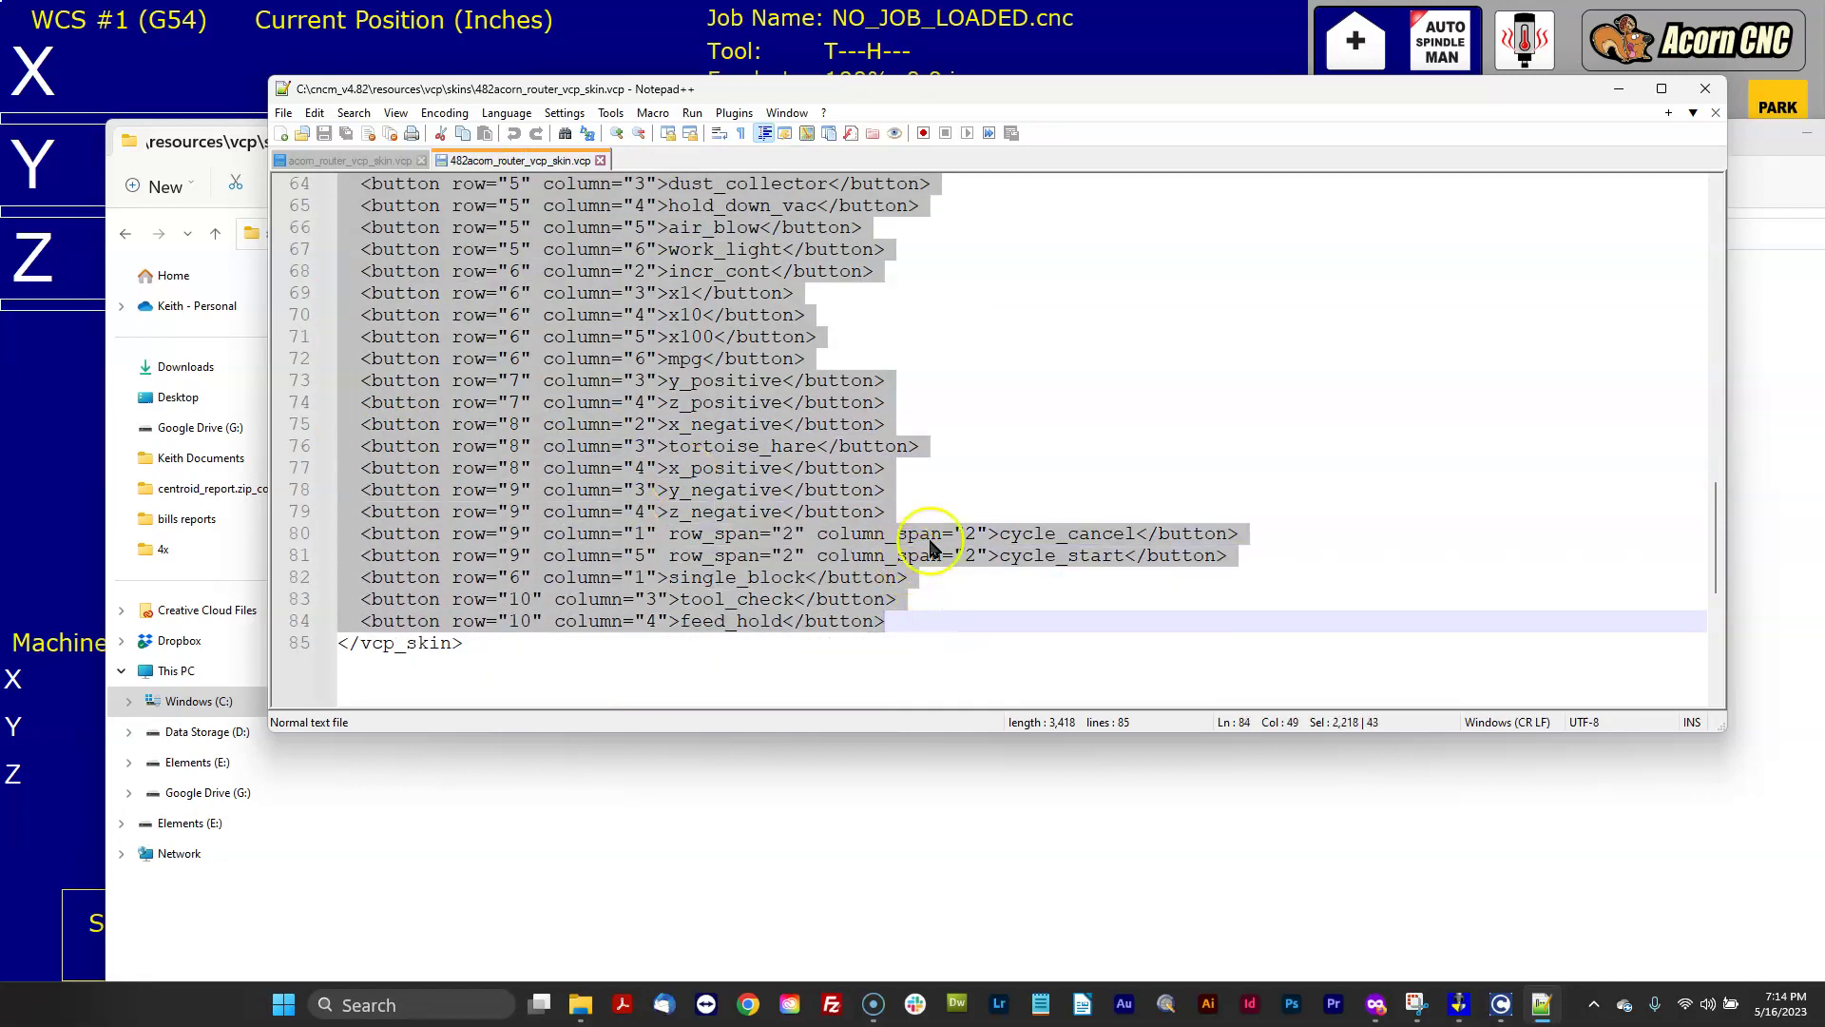
{"action": "left_click", "coordinate": [379, 163]}
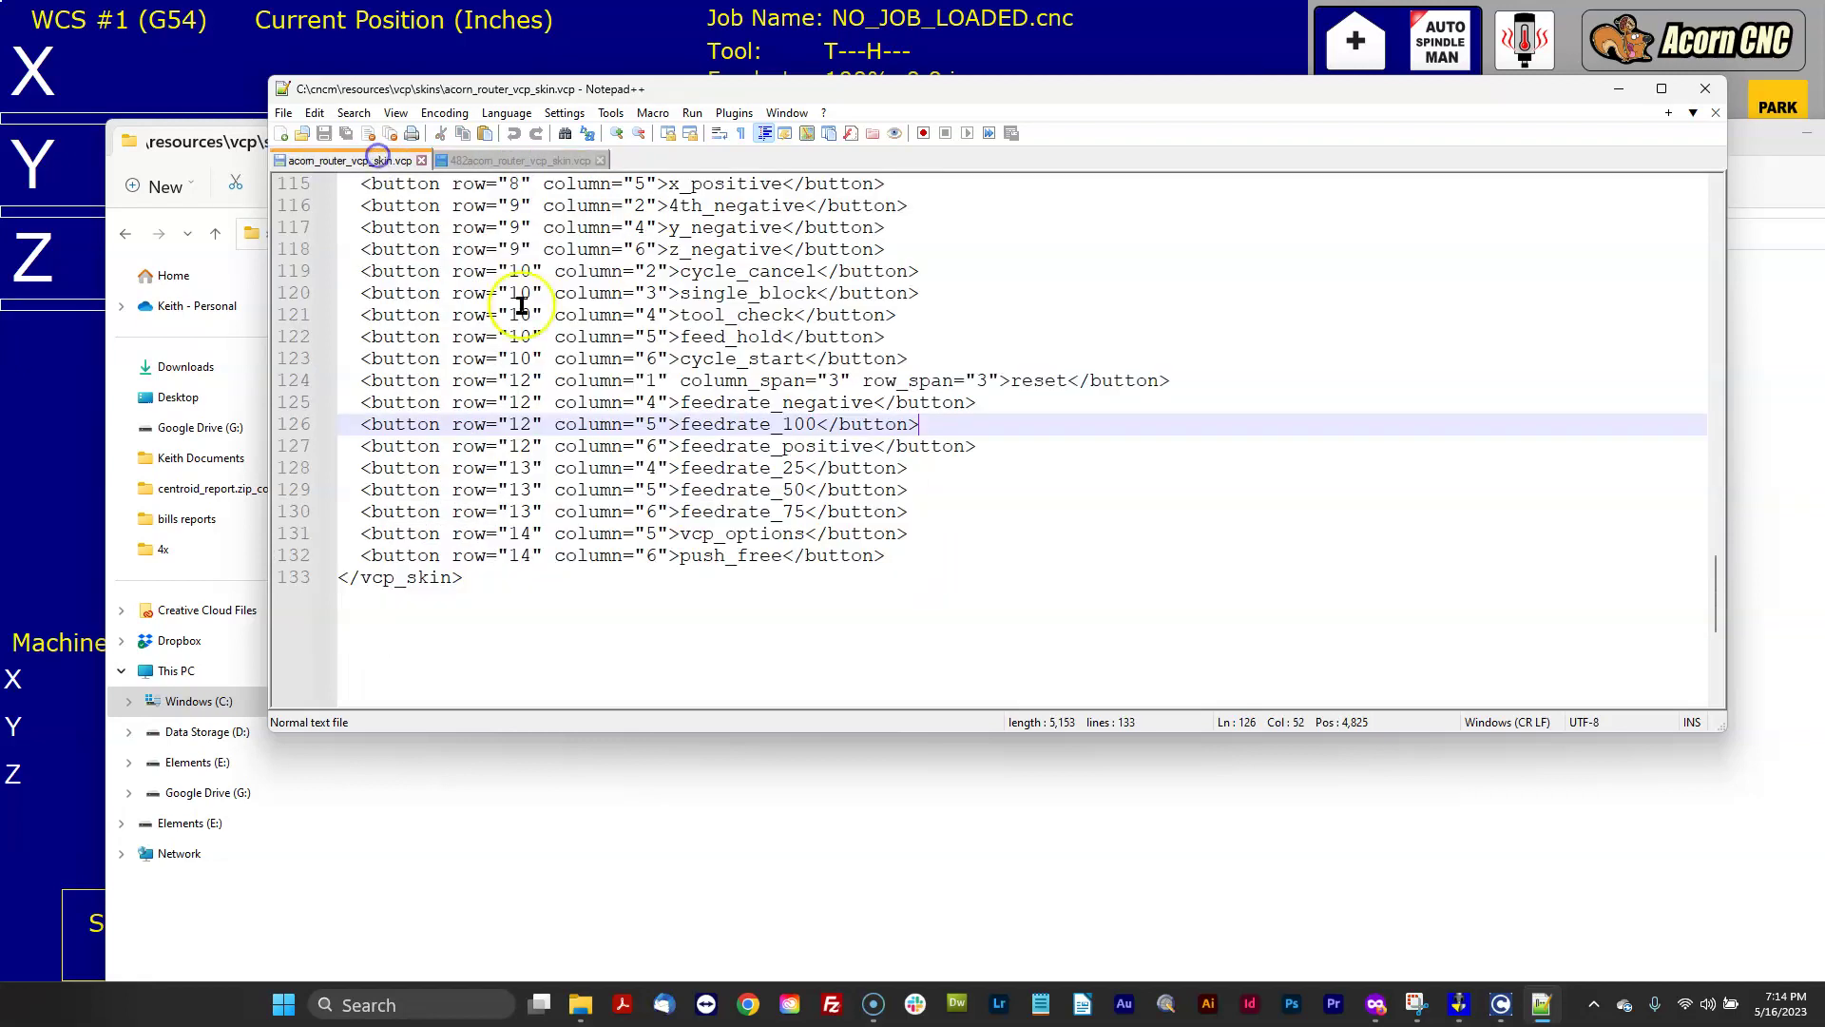
{"action": "left_click_drag", "start_coordinate": [941, 359], "coordinate": [356, 358]}
{"action": "scroll", "coordinate": [814, 341], "scroll_direction": "up", "scroll_amount": 6}
{"action": "scroll", "coordinate": [809, 338], "scroll_direction": "up", "scroll_amount": 9}
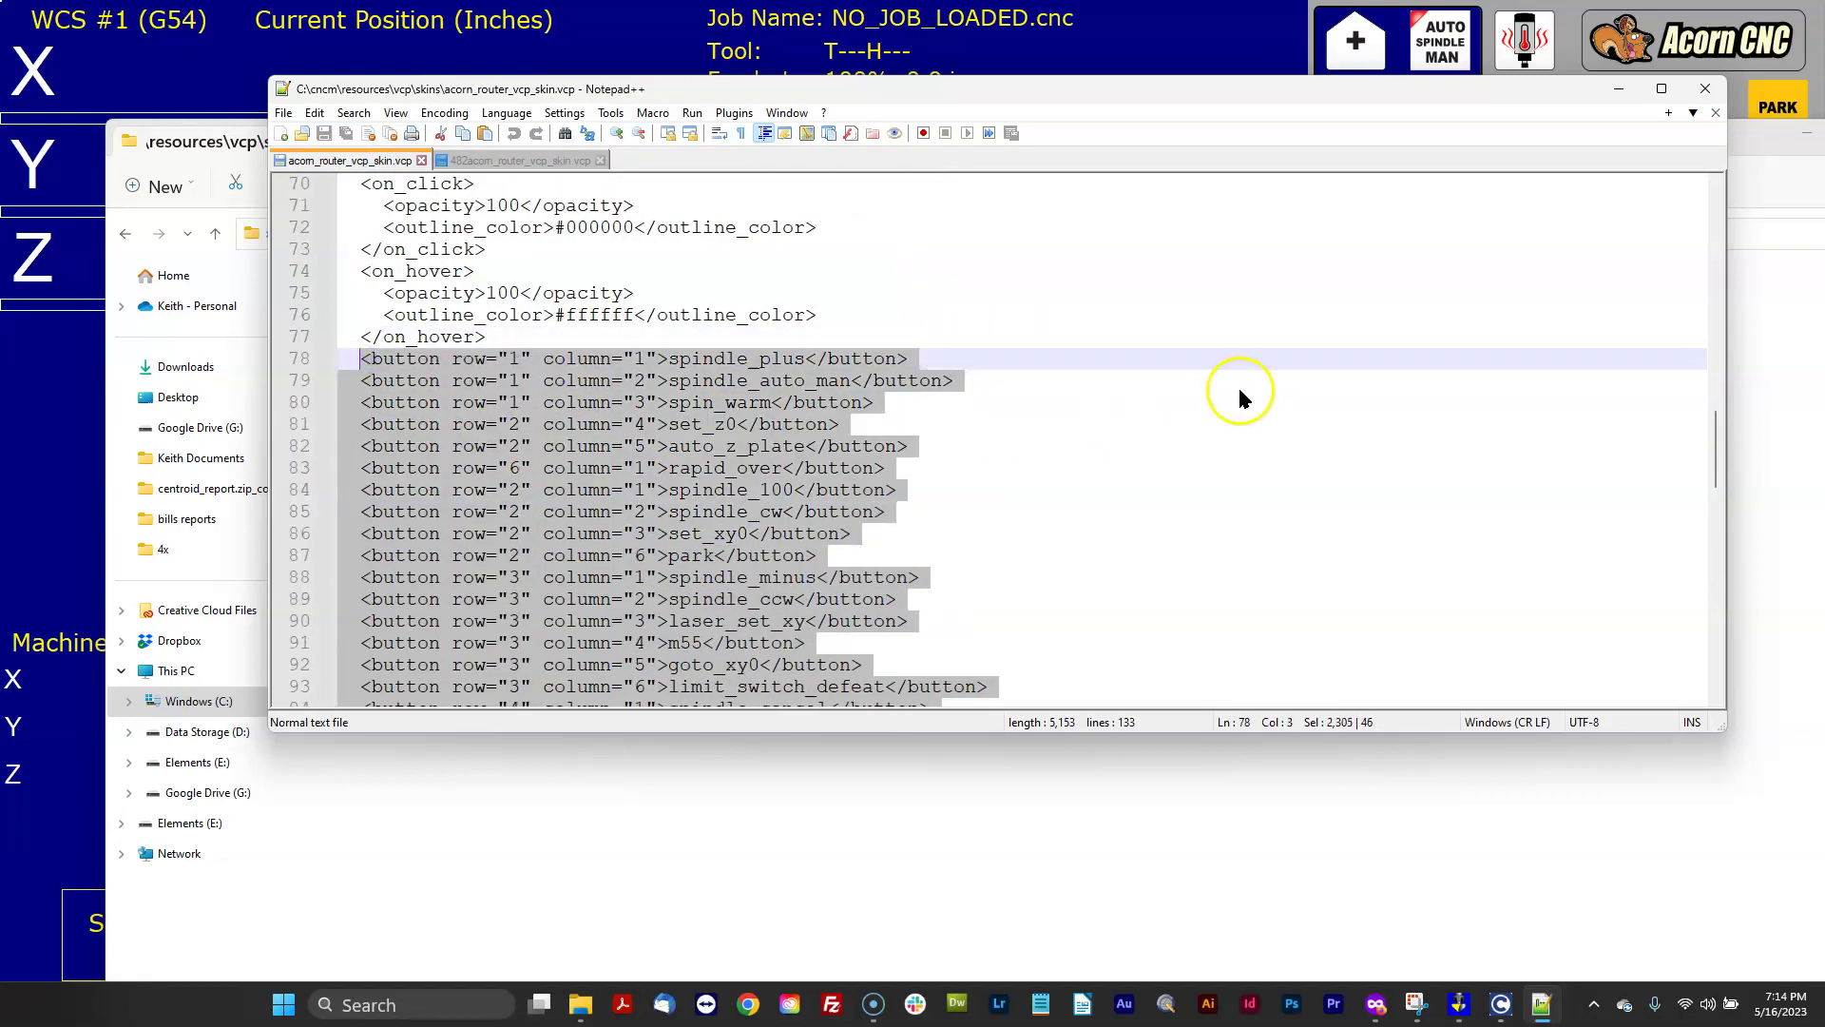
{"action": "key", "text": "ctrl+v"}
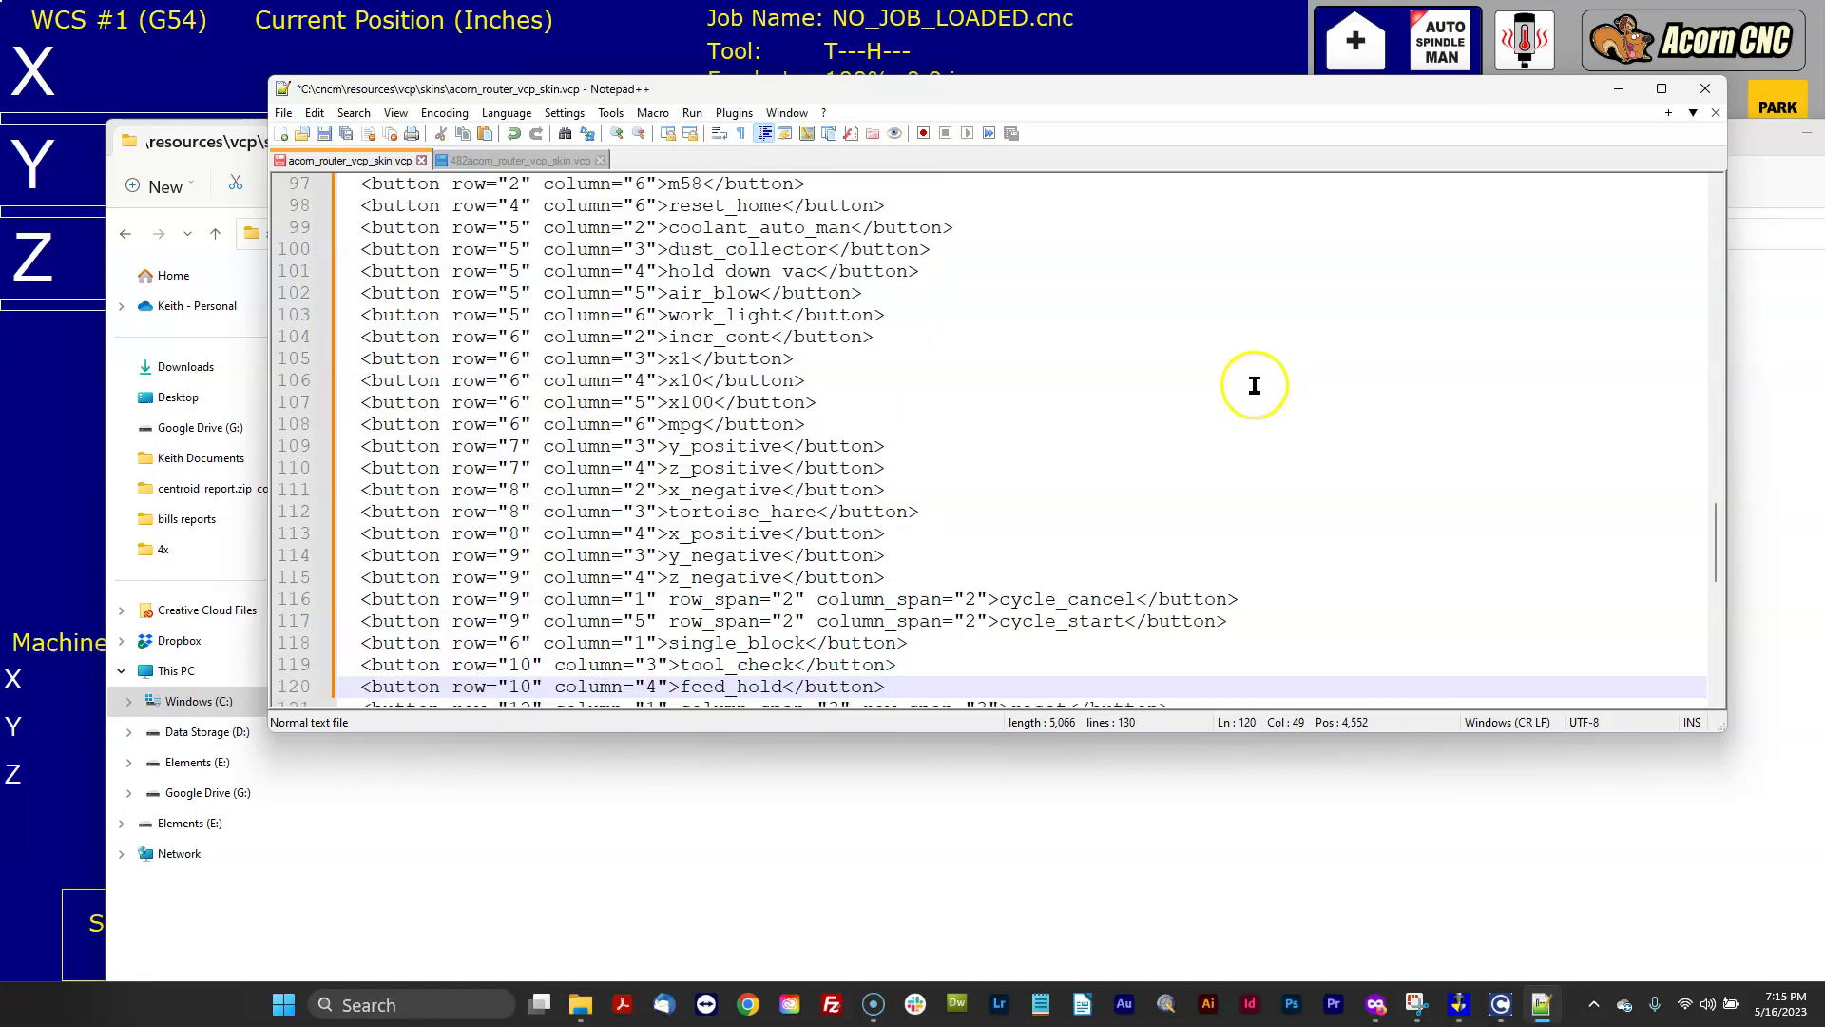
Step: Check the merged acorn_router_vcp_skin.vcp, including its feedrate buttons and border sections, and save it
{"action": "left_click", "coordinate": [524, 162]}
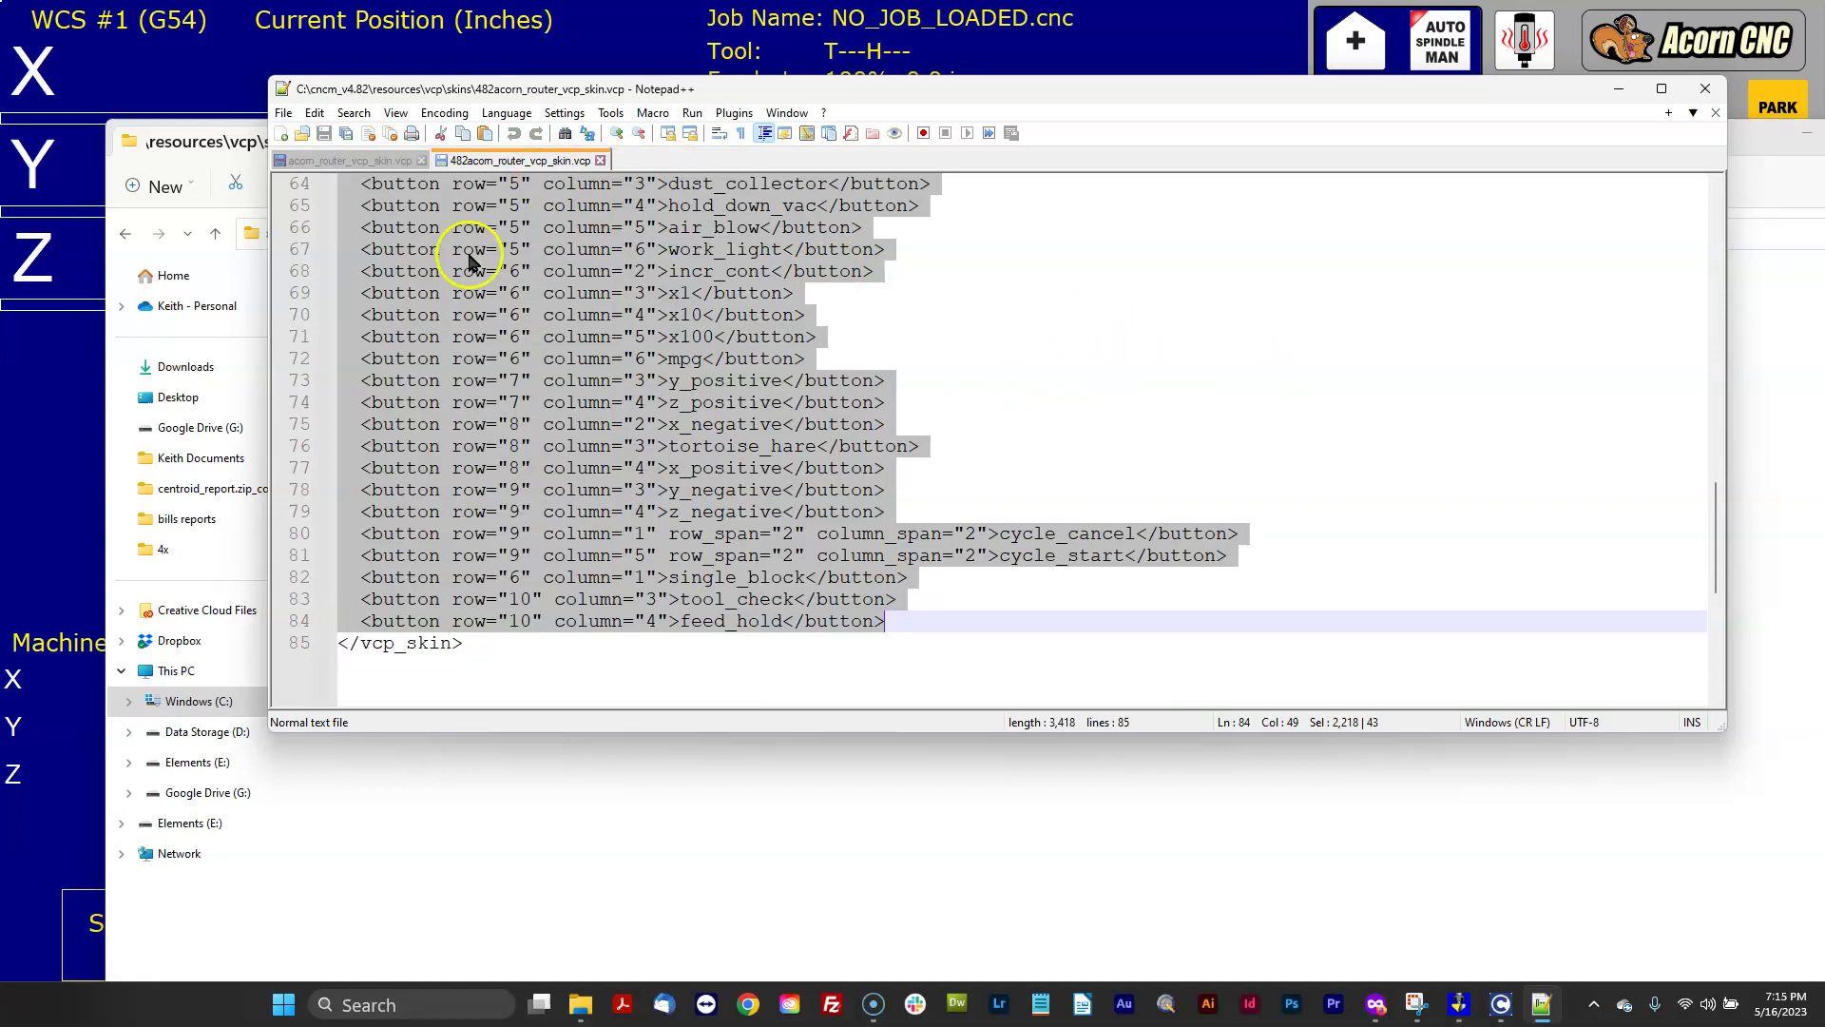
{"action": "left_click", "coordinate": [342, 160]}
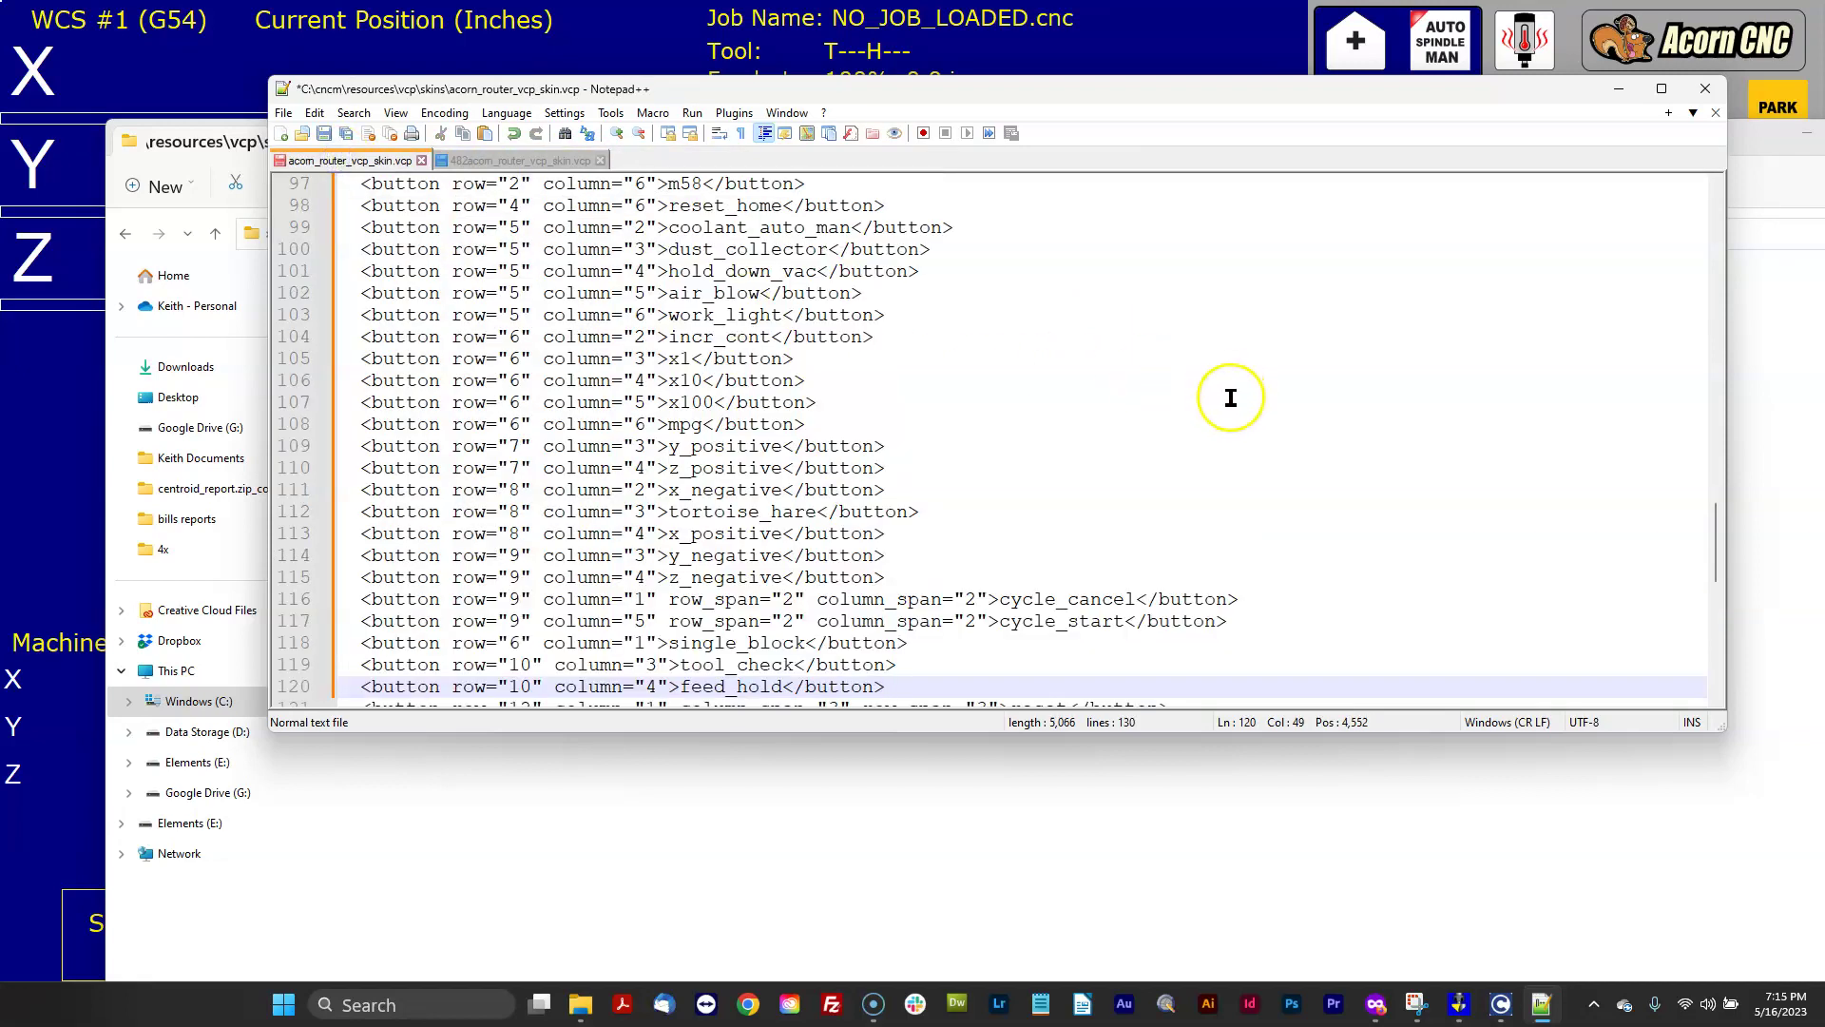
{"action": "left_click_drag", "start_coordinate": [932, 493], "coordinate": [554, 336]}
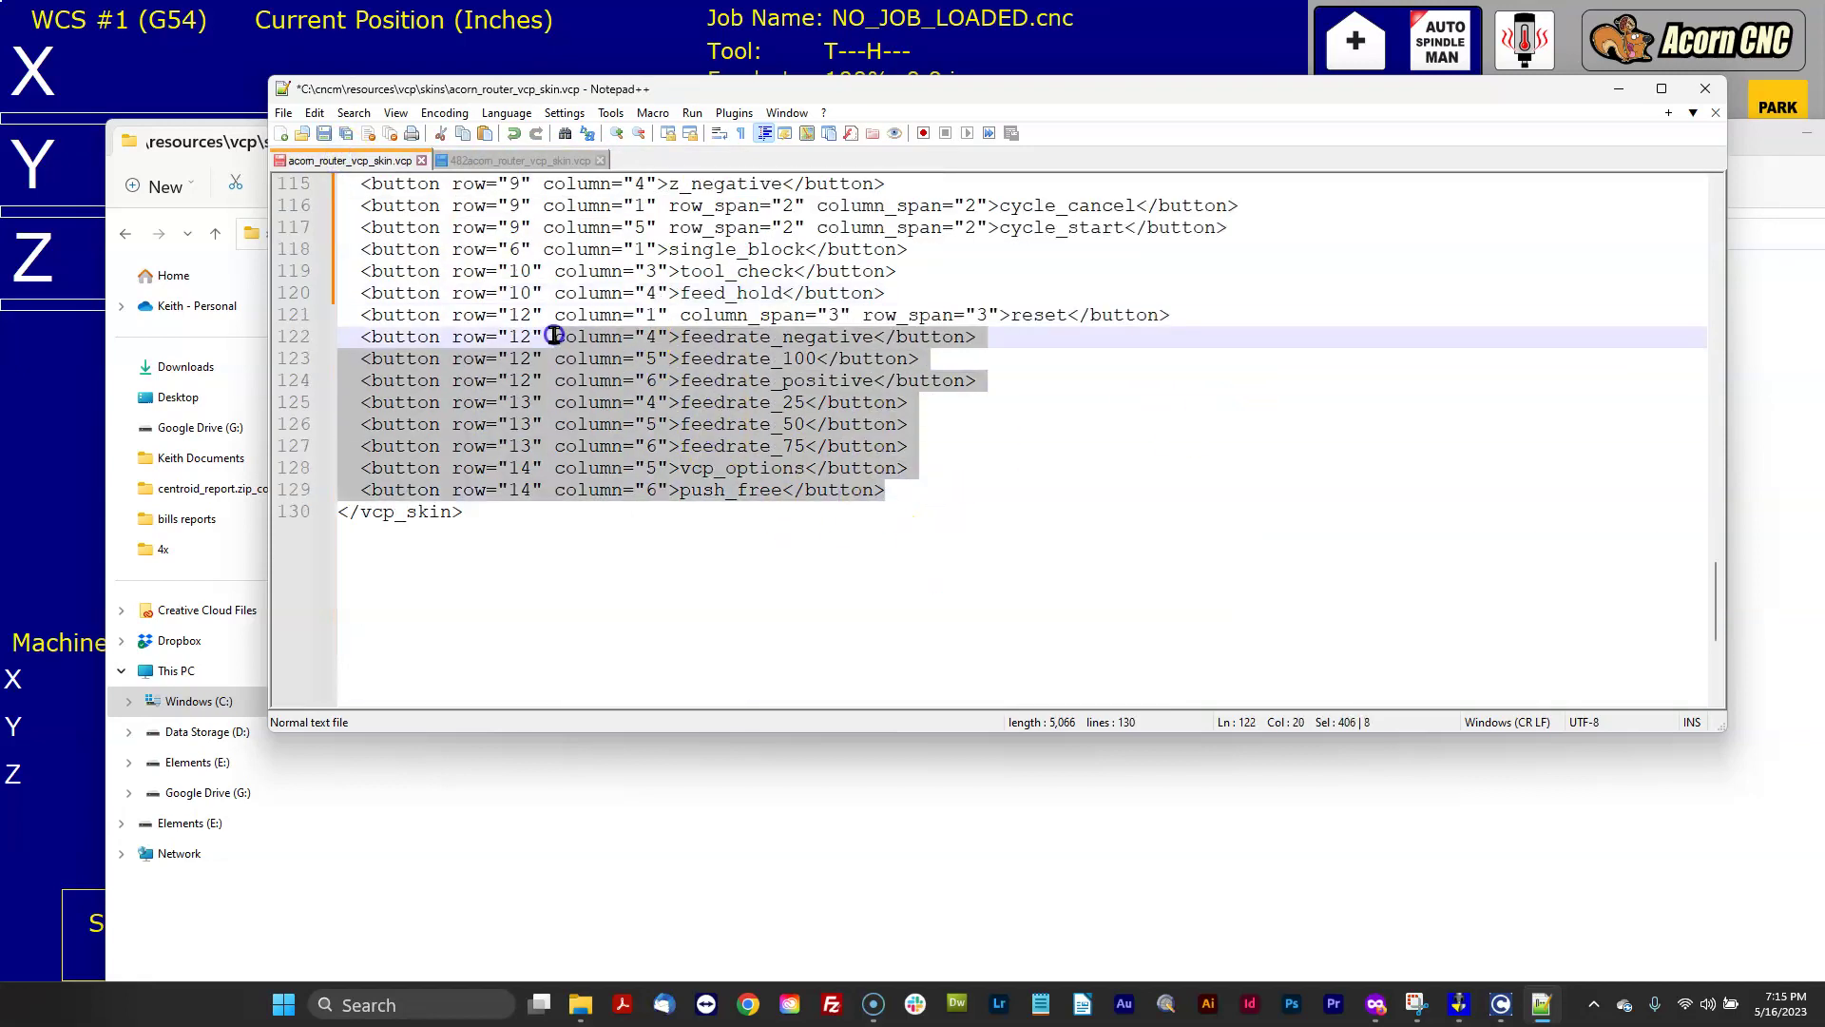
{"action": "scroll", "coordinate": [978, 447], "scroll_direction": "up", "scroll_amount": 20}
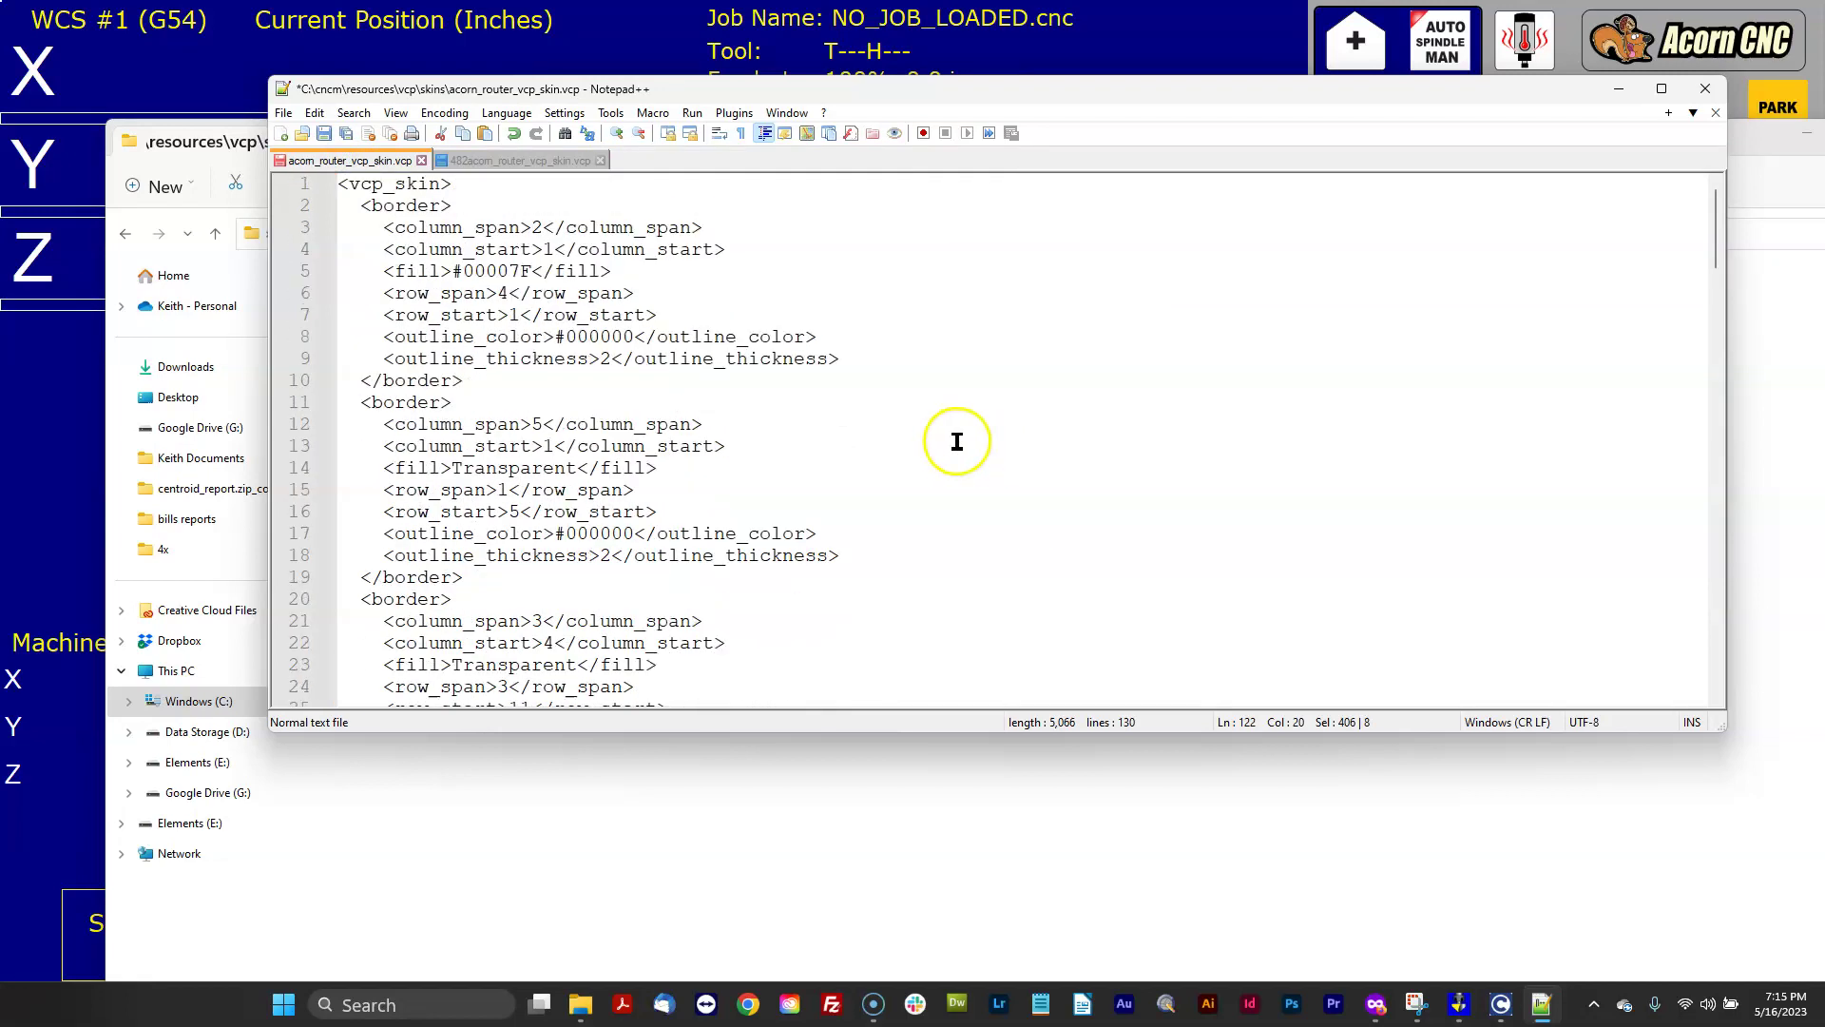
{"action": "scroll", "coordinate": [882, 403], "scroll_direction": "down", "scroll_amount": 6}
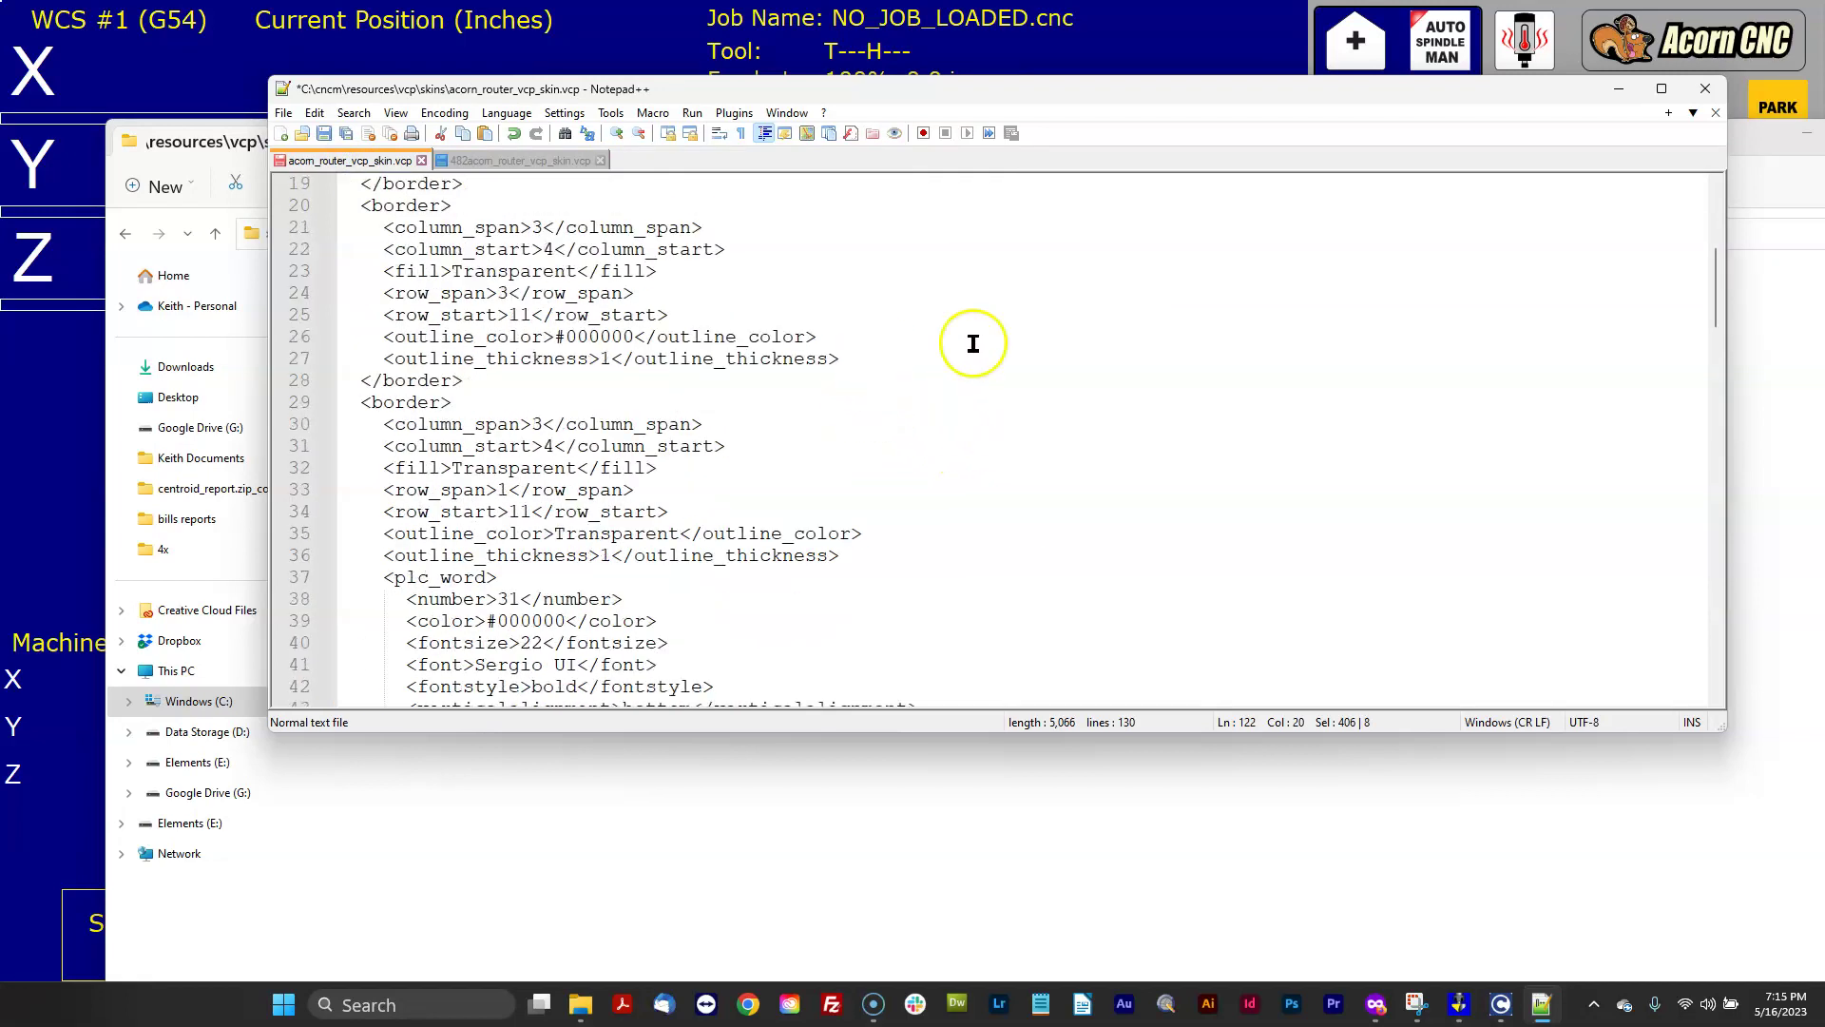
{"action": "scroll", "coordinate": [1088, 314], "scroll_direction": "down", "scroll_amount": 6}
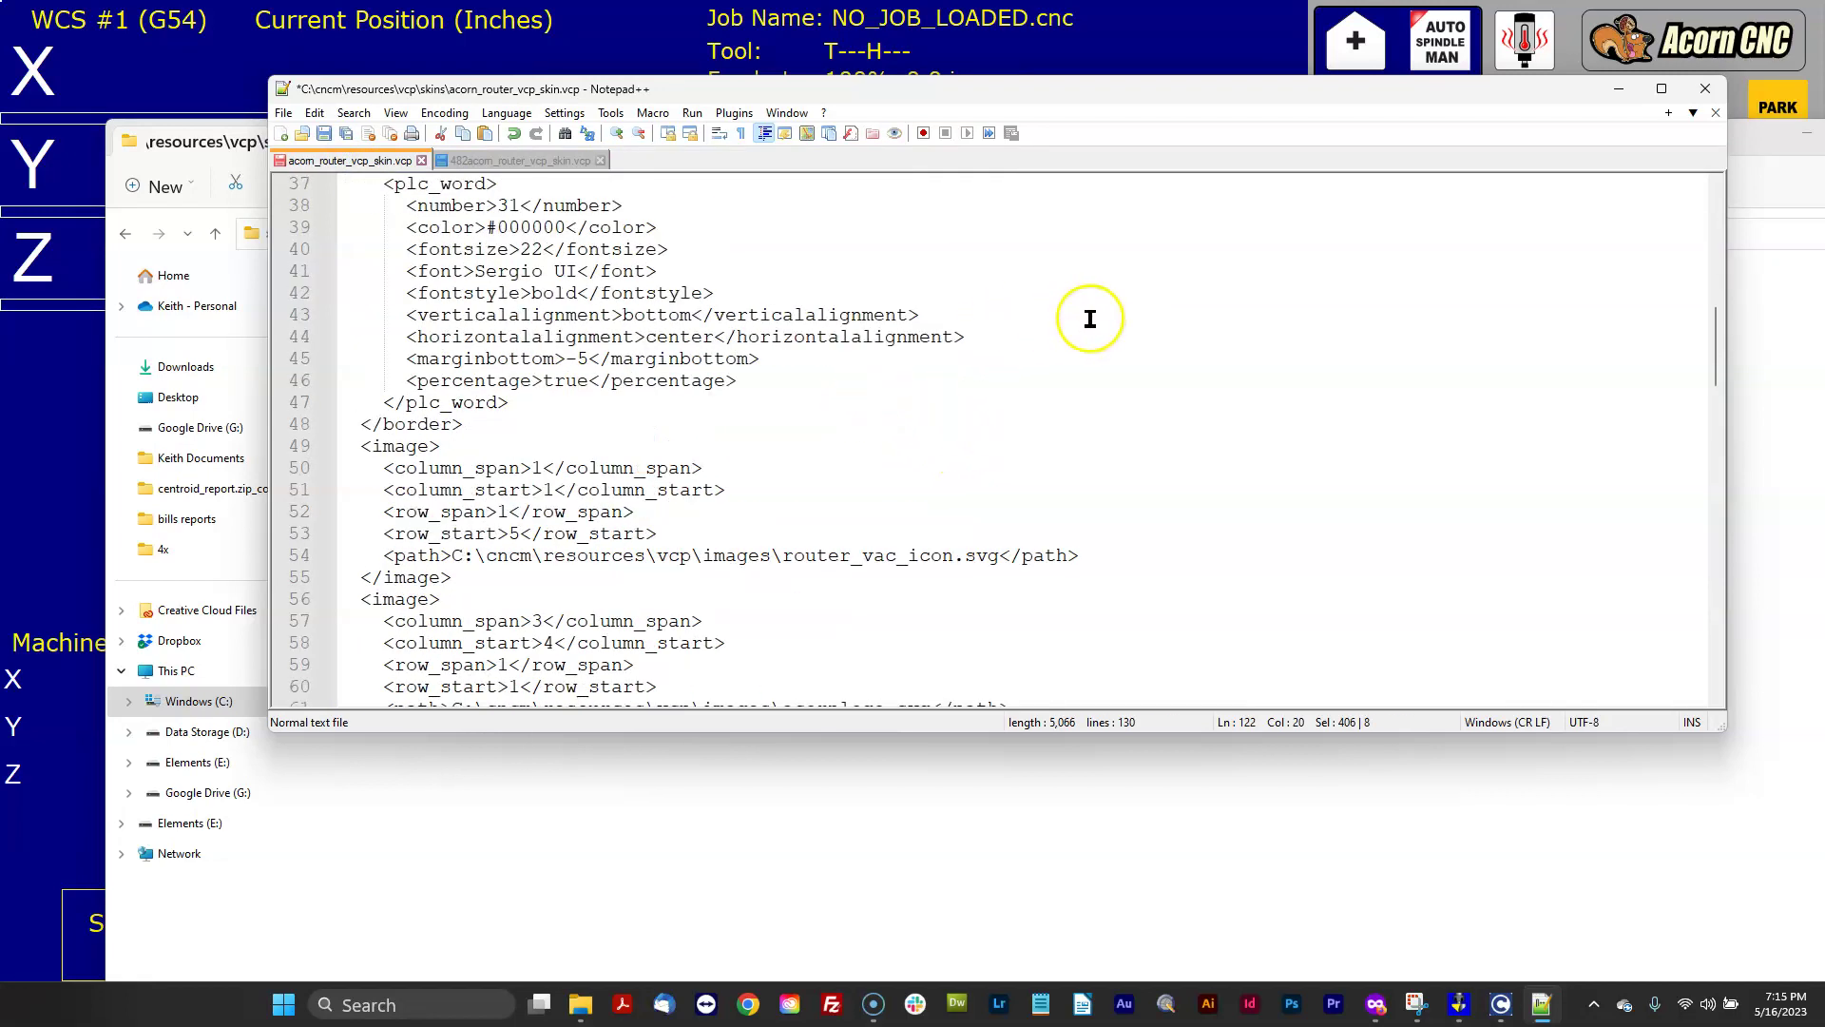
{"action": "left_click", "coordinate": [283, 112]}
{"action": "left_click", "coordinate": [306, 262]}
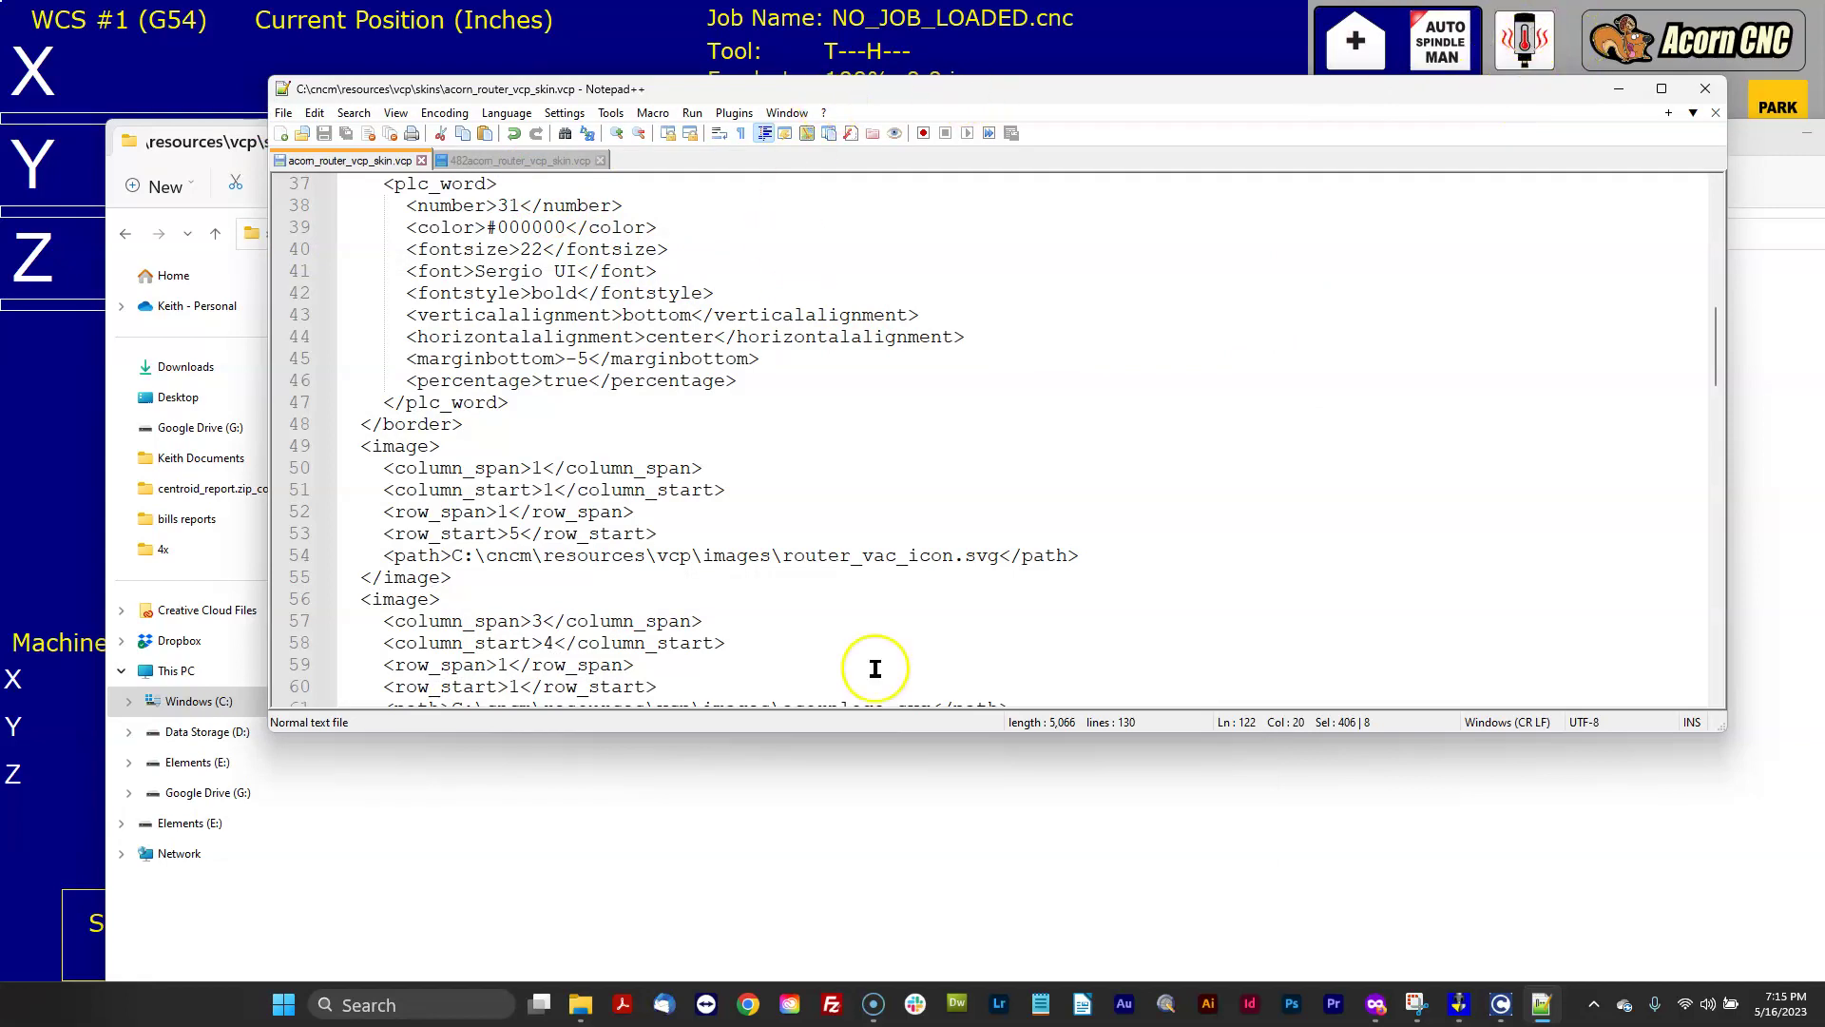
Step: Return to File Explorer and open the folder C:\cncm_v4.82\resources\vcp\Buttons
{"action": "left_click", "coordinate": [916, 793]}
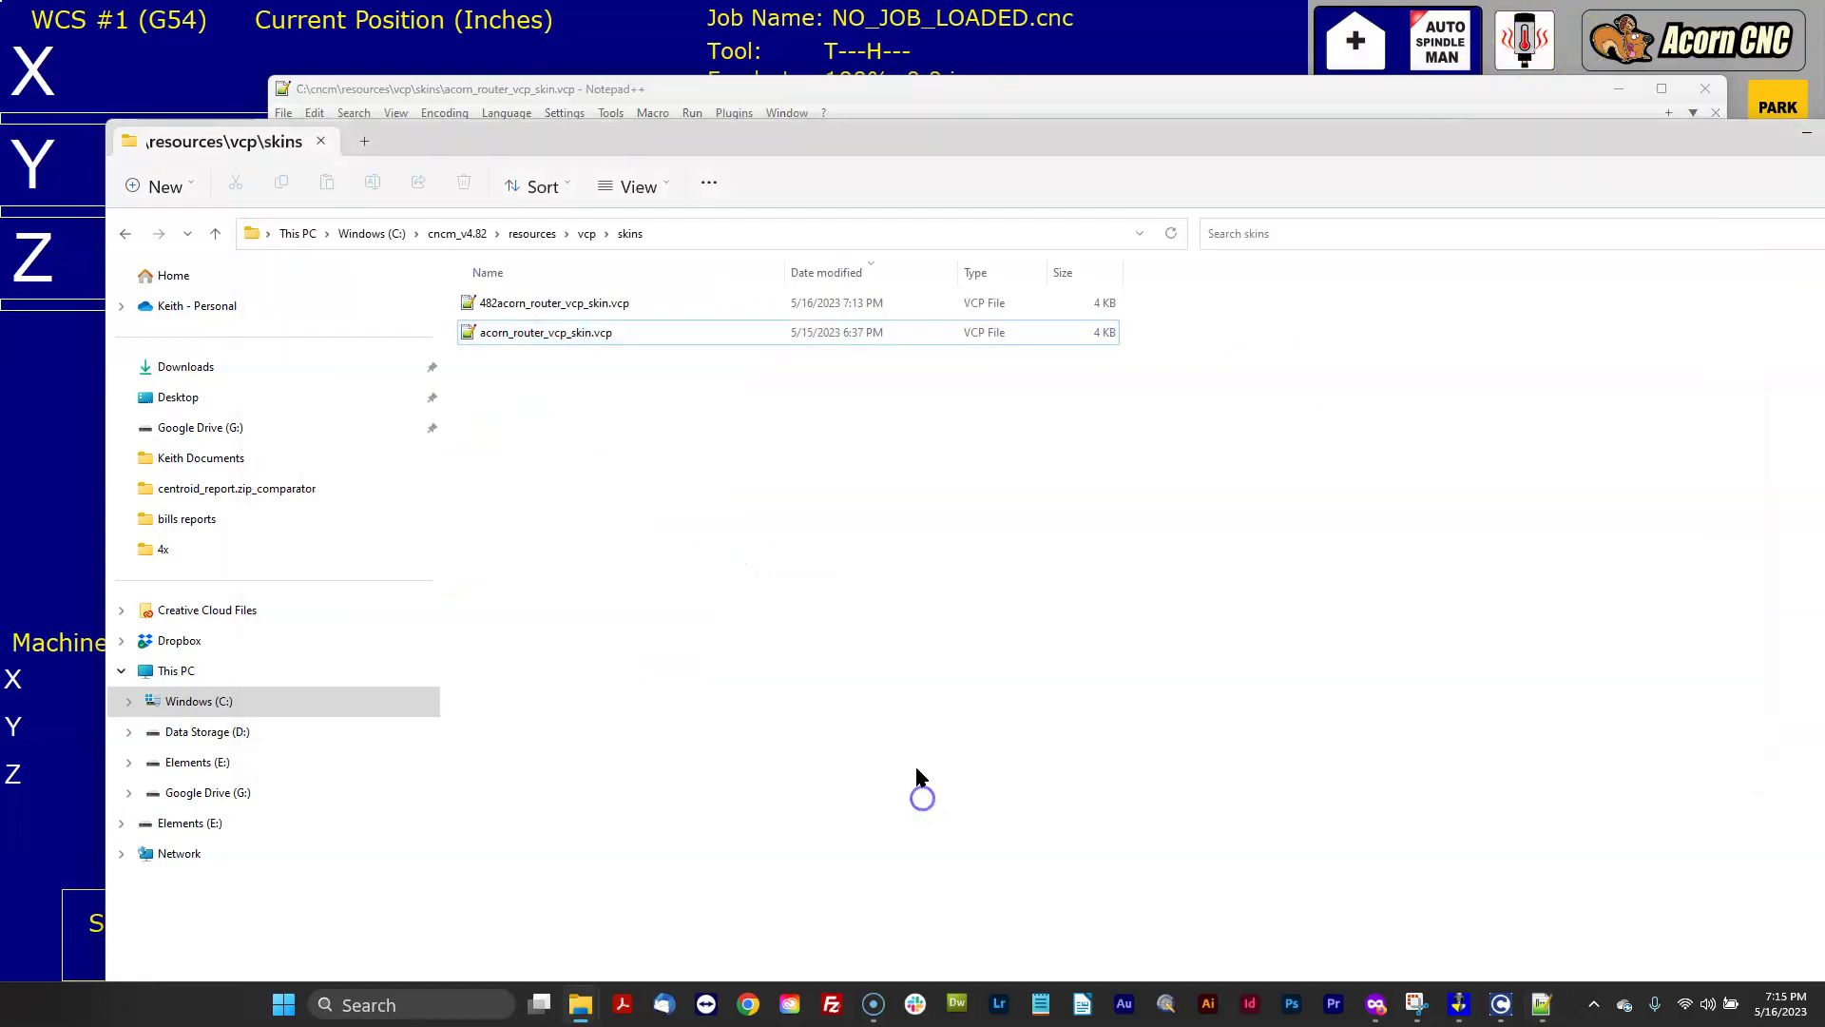
{"action": "left_click", "coordinate": [458, 233]}
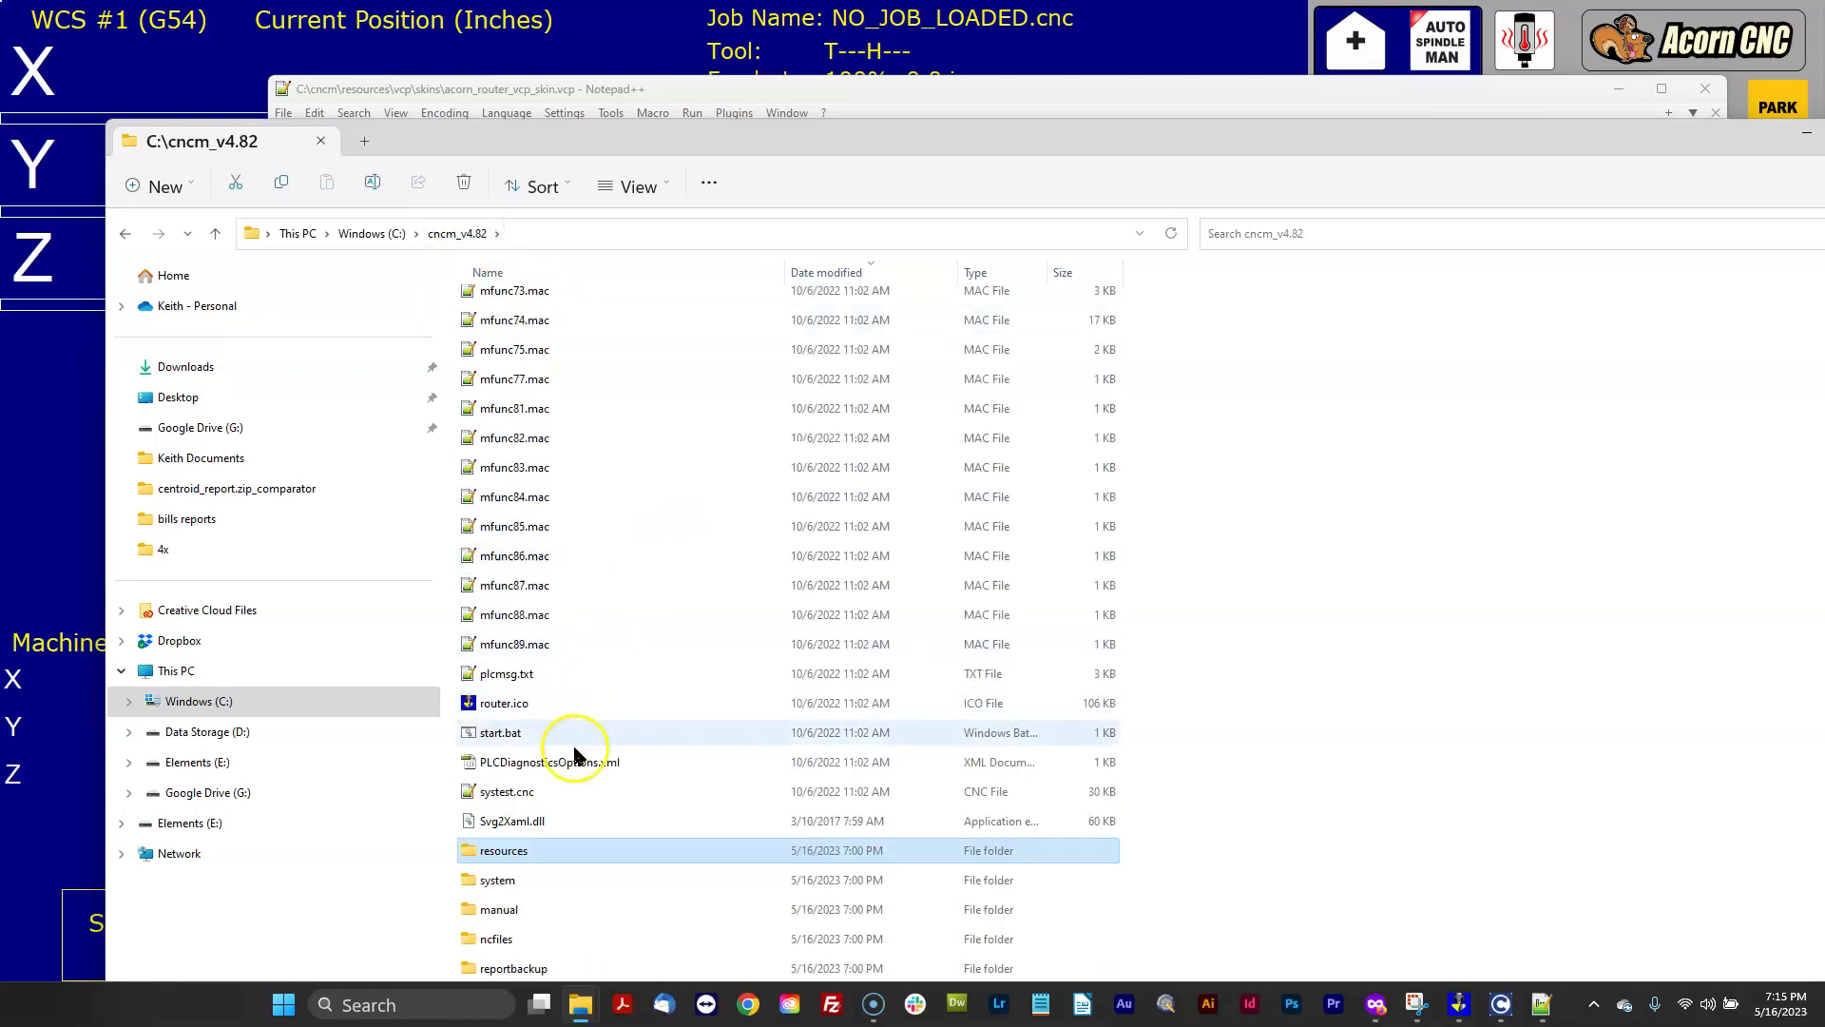
{"action": "double_click", "coordinate": [474, 849]}
{"action": "double_click", "coordinate": [485, 302]}
{"action": "left_click", "coordinate": [490, 376]}
{"action": "double_click", "coordinate": [490, 367]}
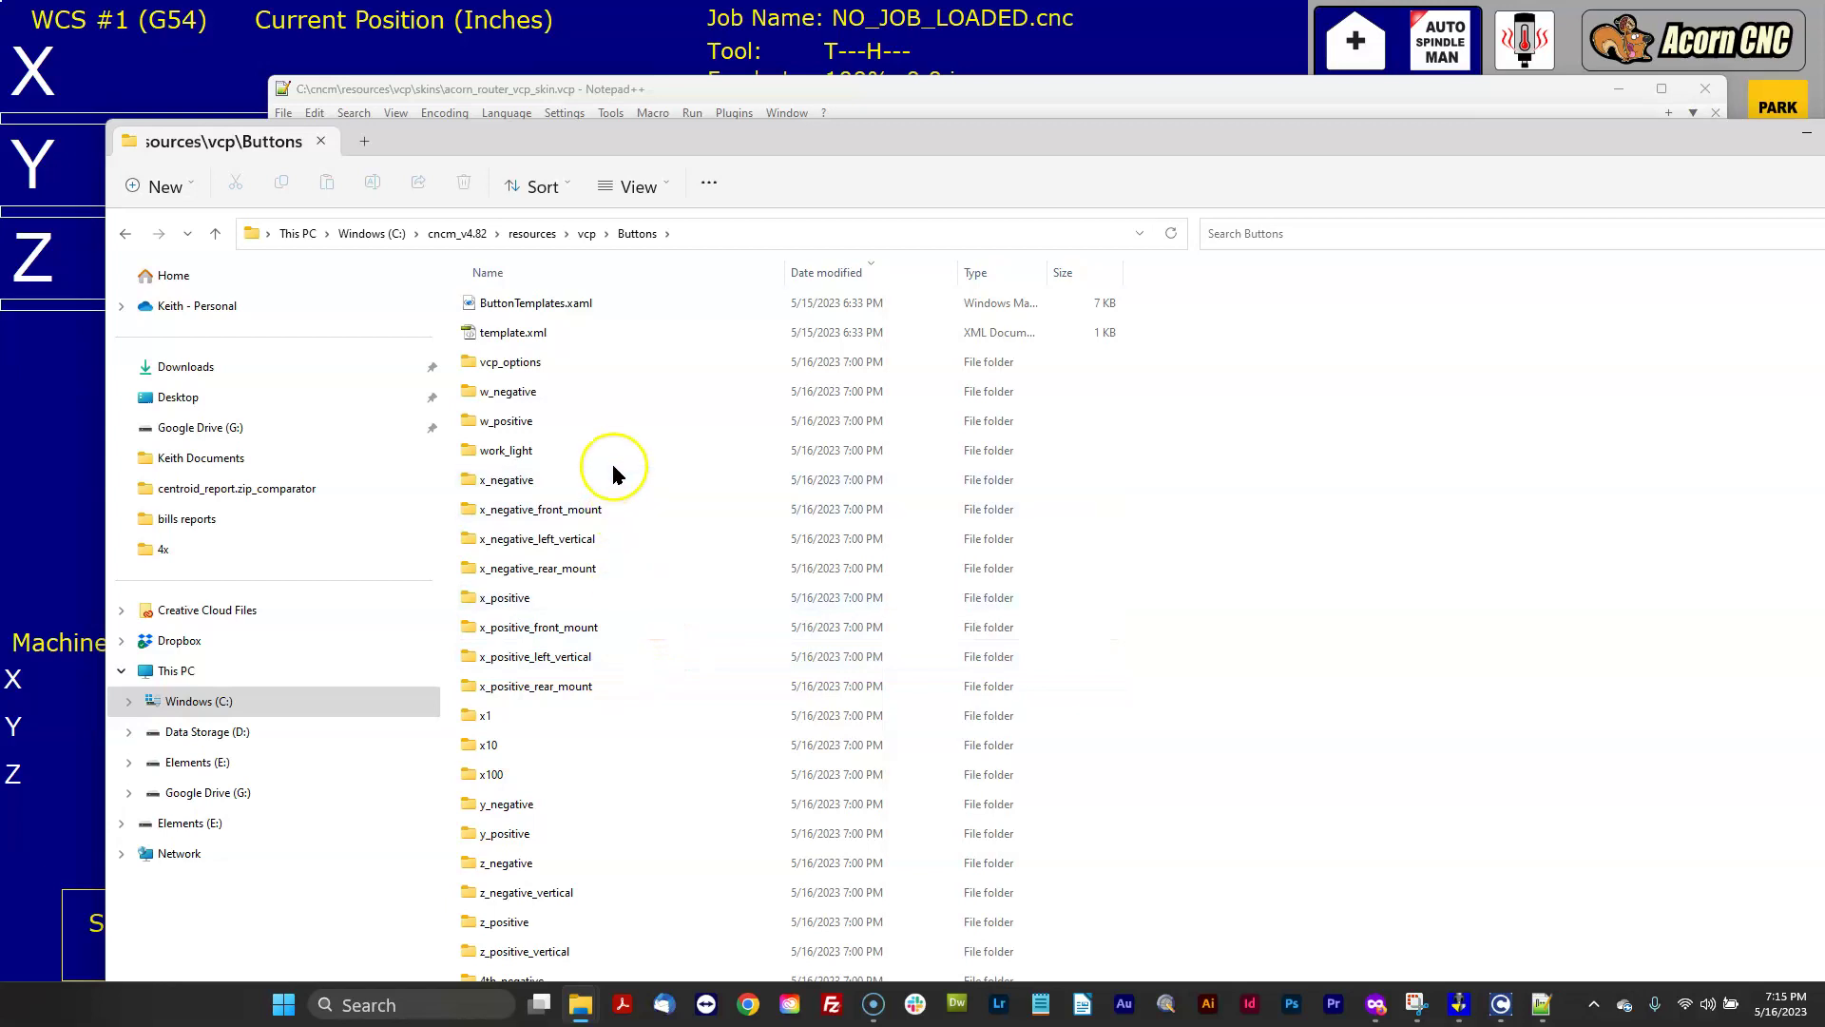
Step: Look through the v4.82 Buttons folder for the custom button folders used by the old skin
{"action": "scroll", "coordinate": [613, 466], "scroll_direction": "down", "scroll_amount": 6}
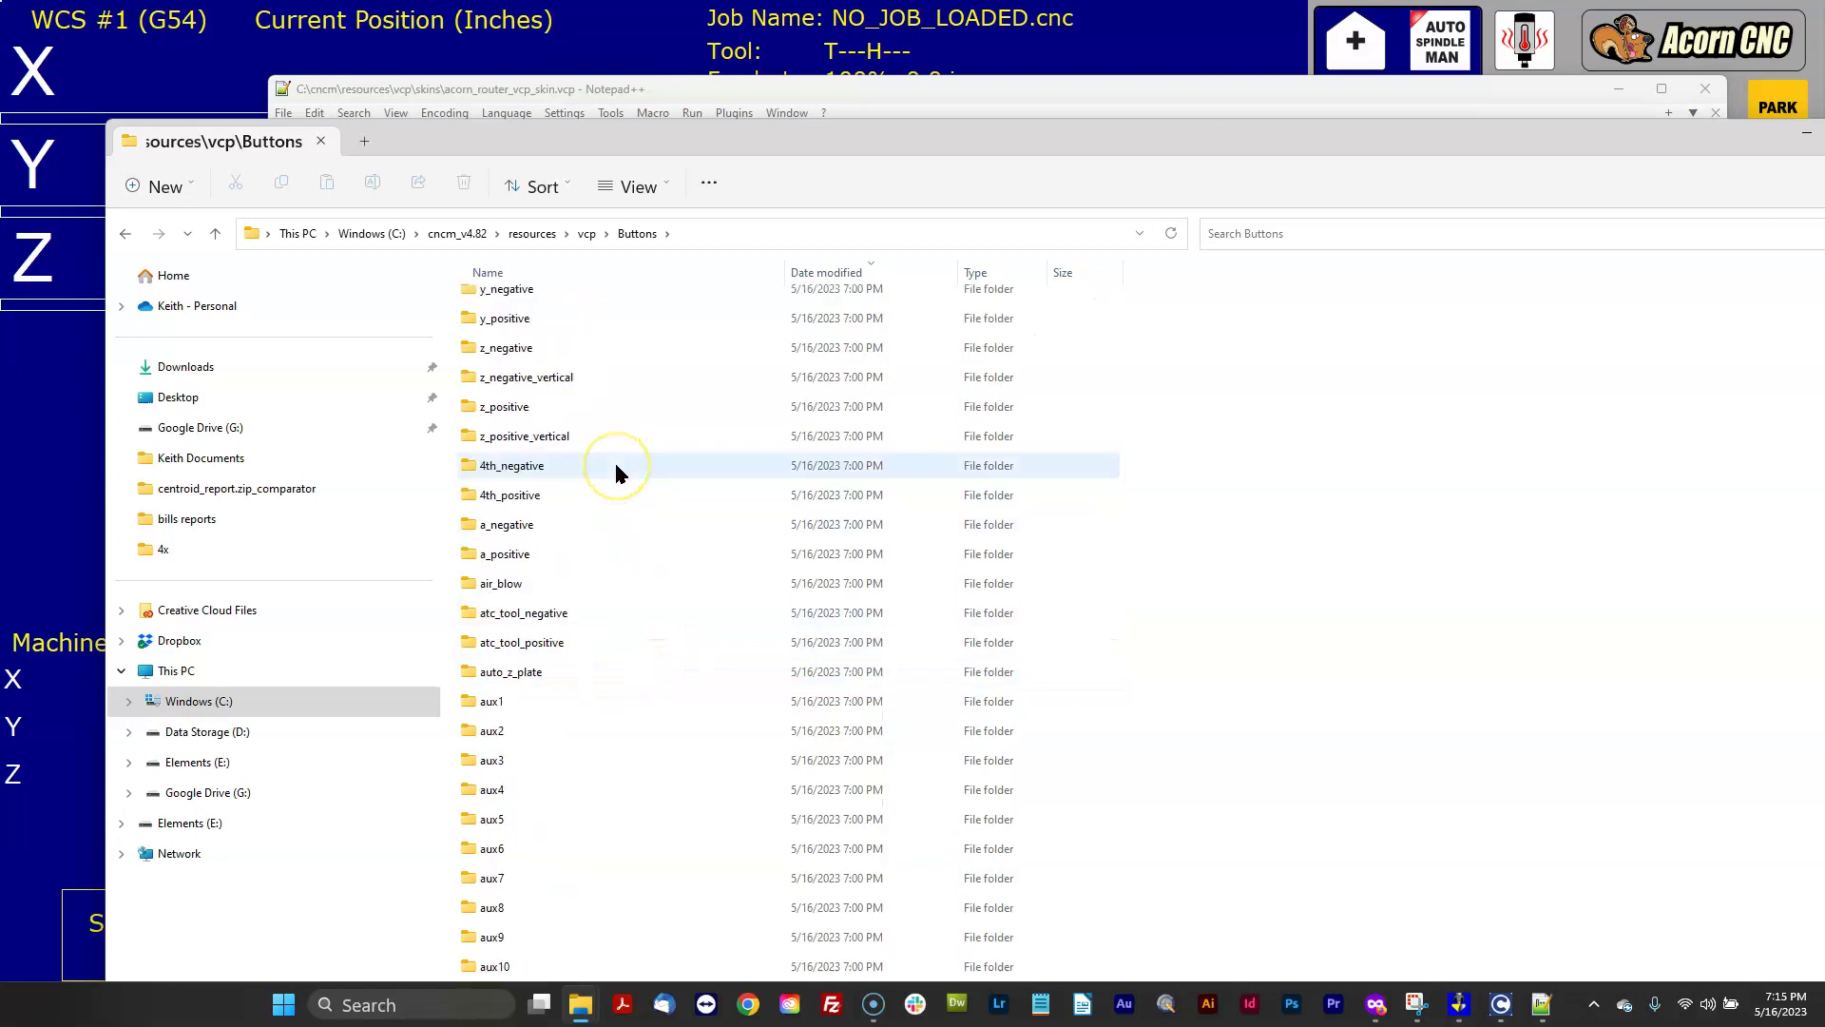
{"action": "scroll", "coordinate": [616, 473], "scroll_direction": "down", "scroll_amount": 10}
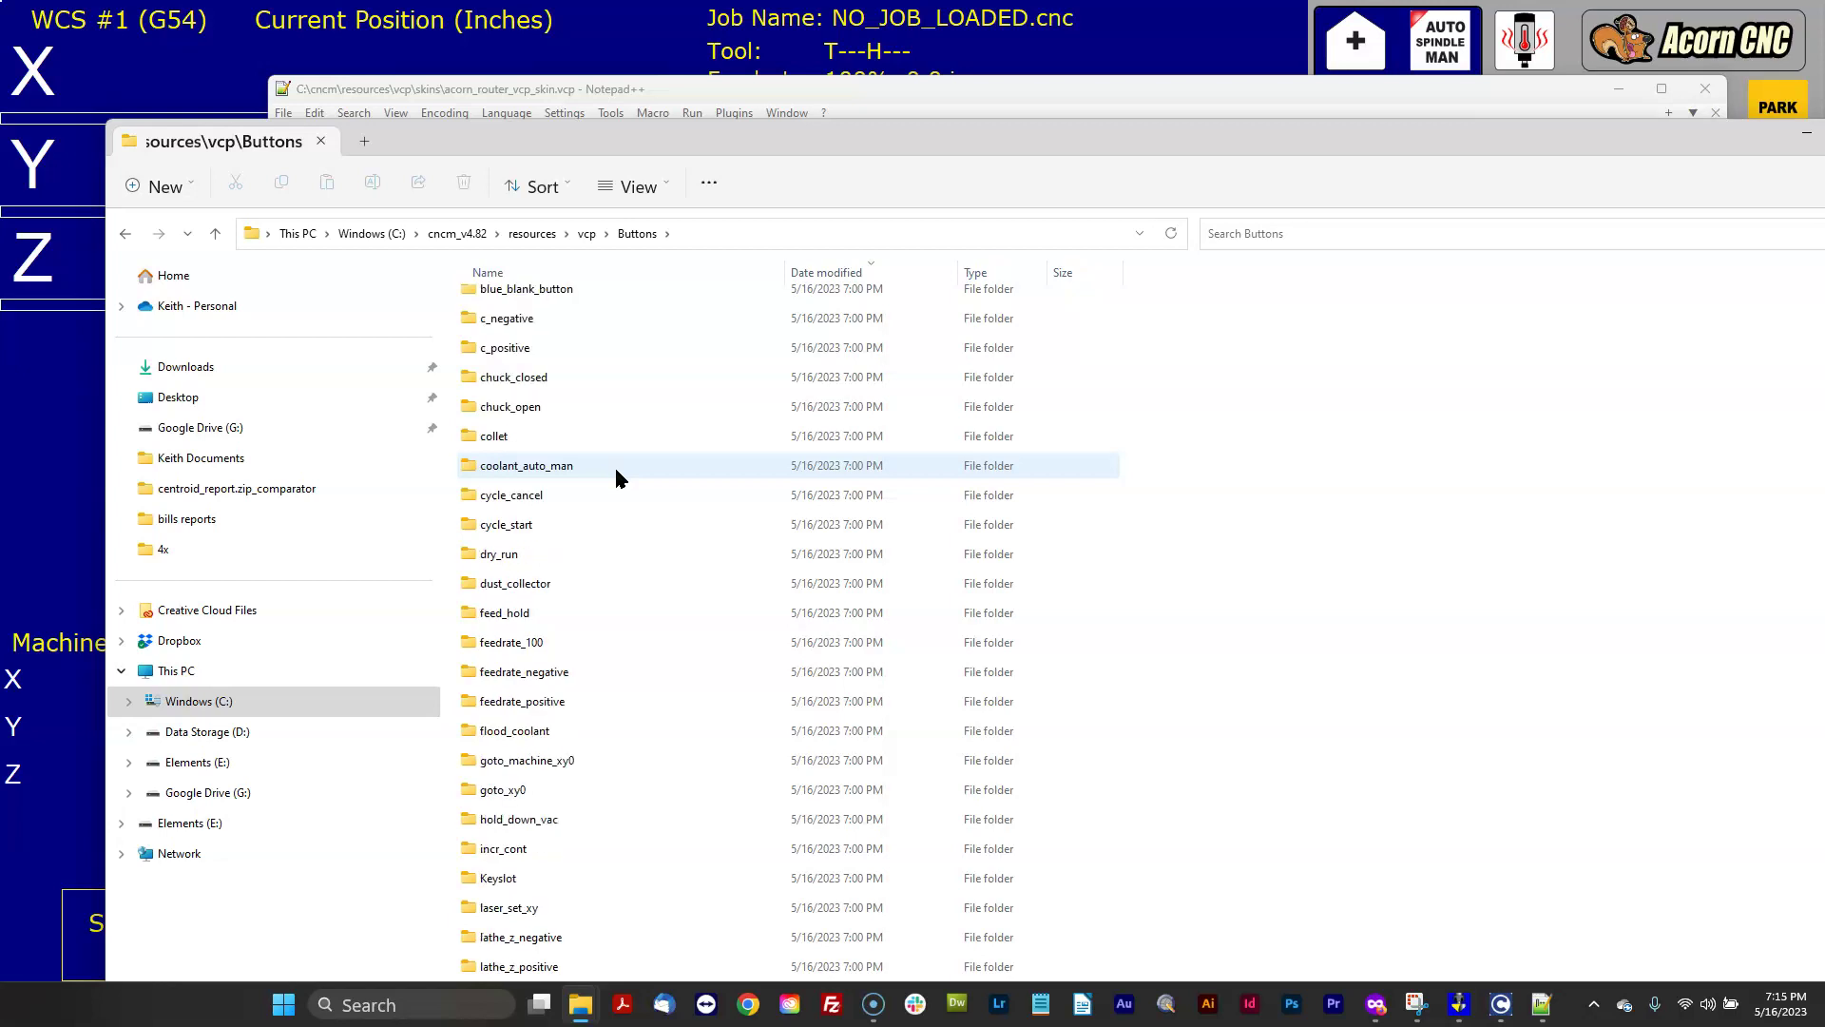
{"action": "scroll", "coordinate": [614, 464], "scroll_direction": "down", "scroll_amount": 7}
{"action": "scroll", "coordinate": [616, 469], "scroll_direction": "up", "scroll_amount": 7}
{"action": "scroll", "coordinate": [618, 476], "scroll_direction": "up", "scroll_amount": 15}
{"action": "scroll", "coordinate": [656, 665], "scroll_direction": "down", "scroll_amount": 8}
{"action": "scroll", "coordinate": [651, 654], "scroll_direction": "down", "scroll_amount": 12}
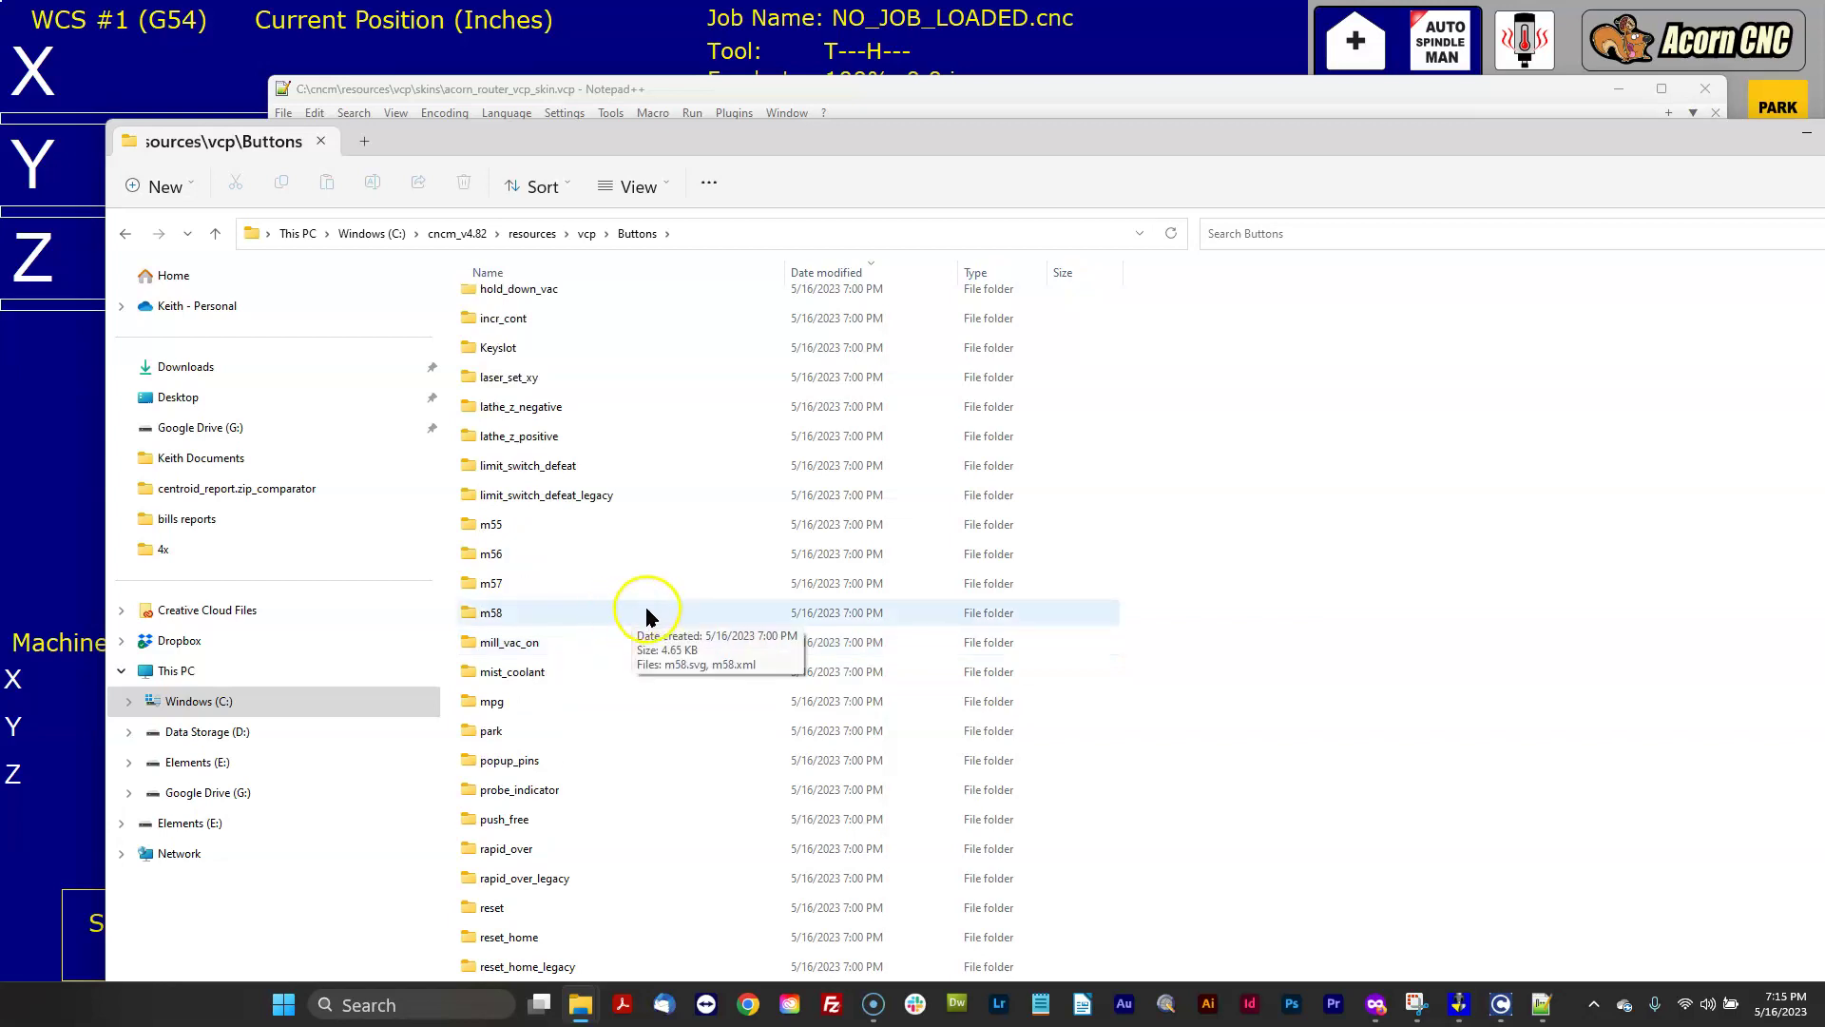
Step: Open the spin_warm folder in the v4.82 Buttons folder and view the custom spin_warm.svg image
{"action": "scroll", "coordinate": [642, 613], "scroll_direction": "down", "scroll_amount": 10}
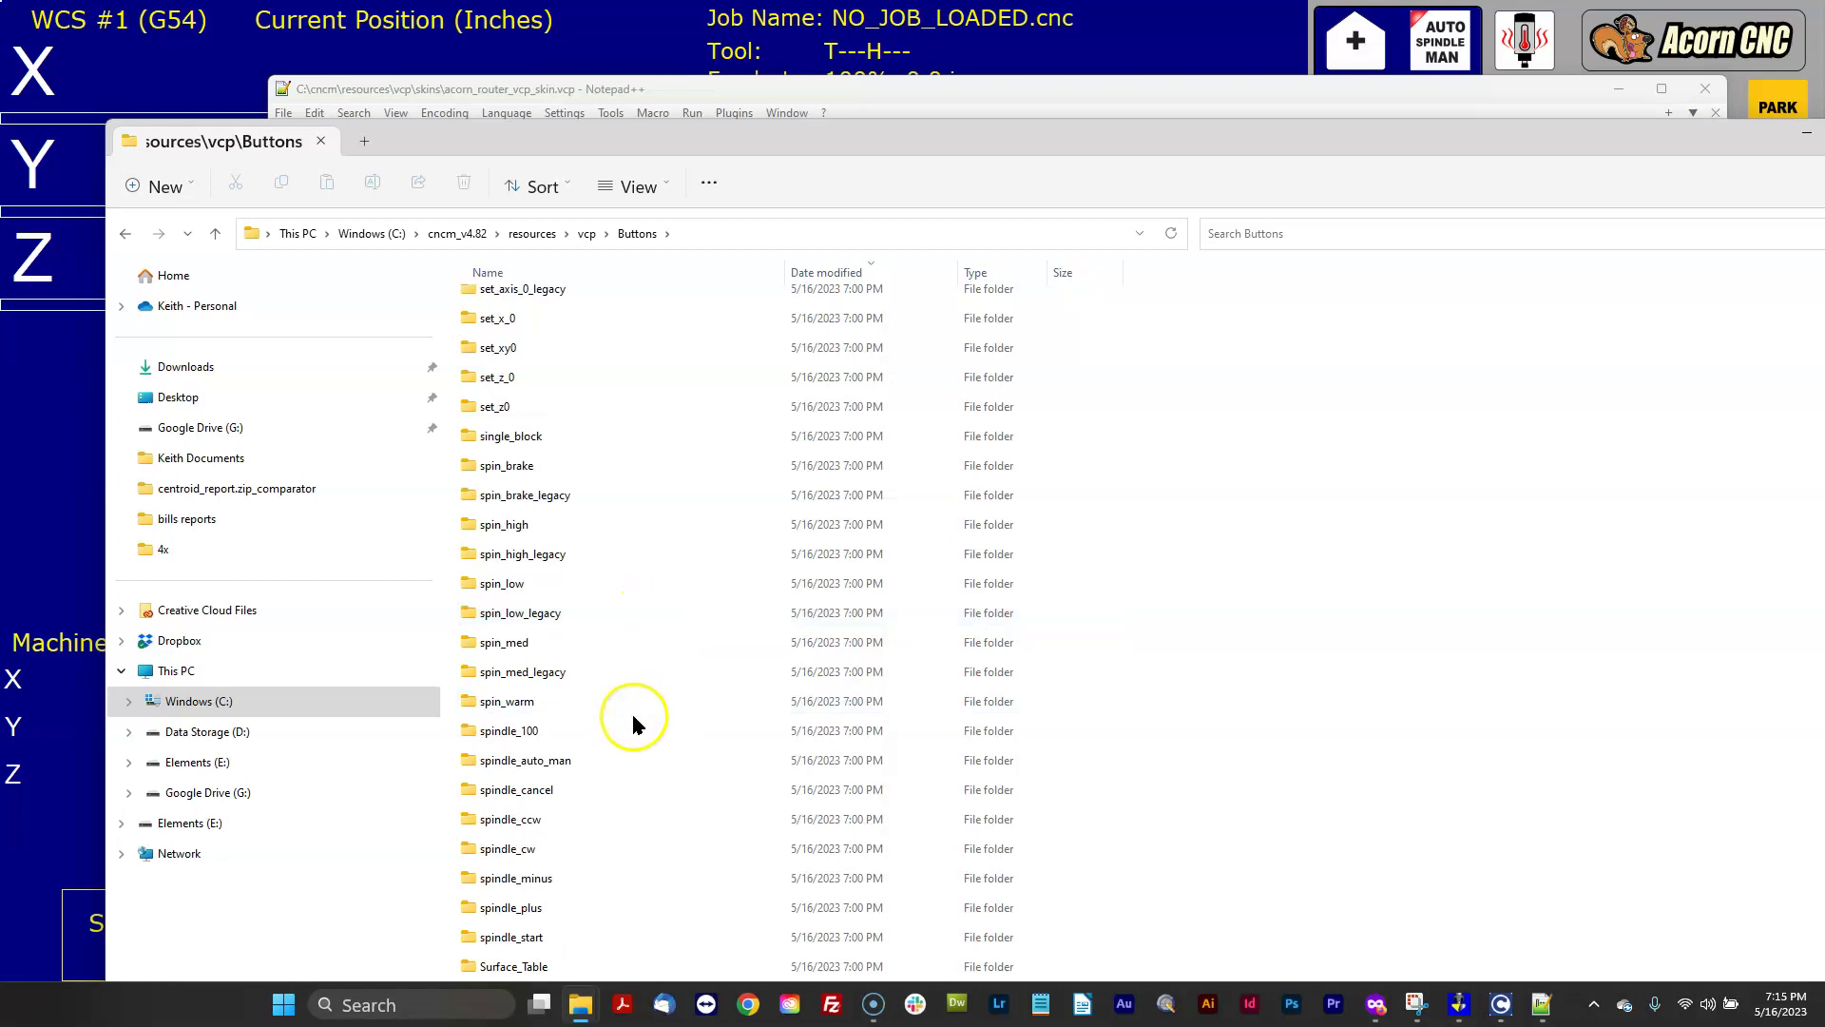
{"action": "double_click", "coordinate": [468, 701]}
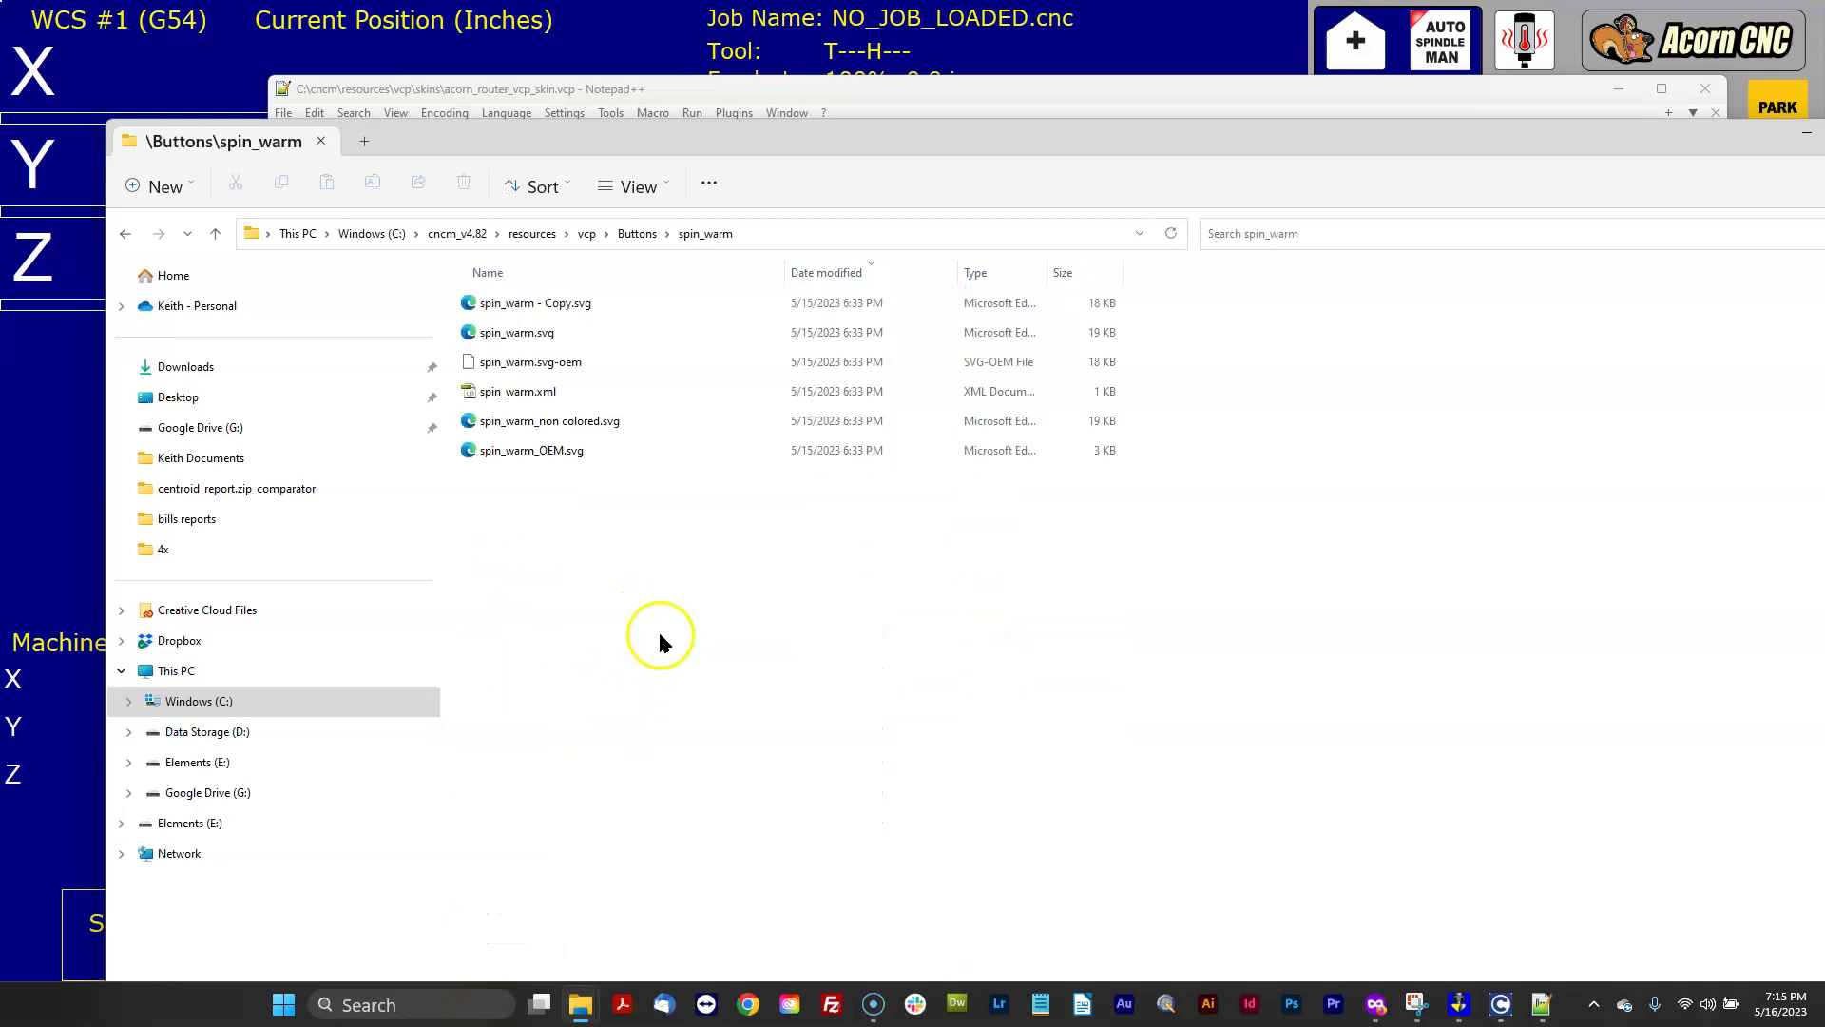
{"action": "right_click", "coordinate": [810, 635]}
{"action": "left_click", "coordinate": [522, 335]}
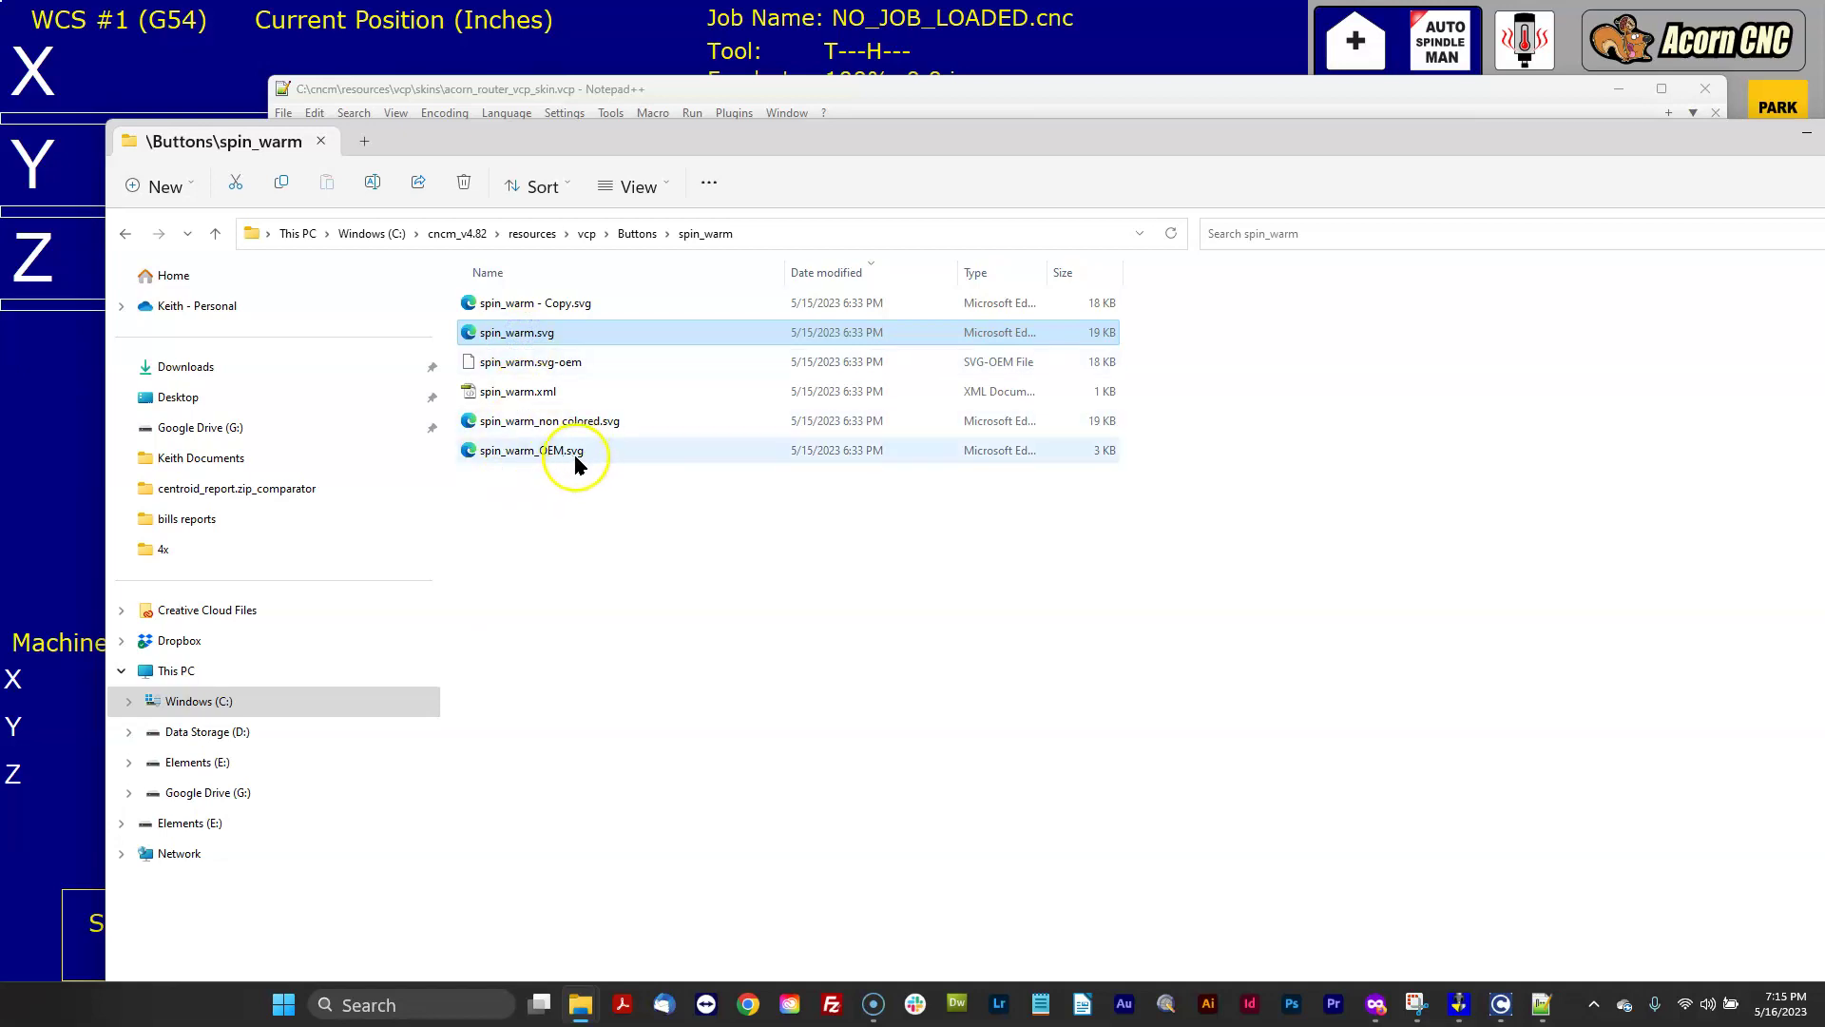
{"action": "double_click", "coordinate": [466, 333]}
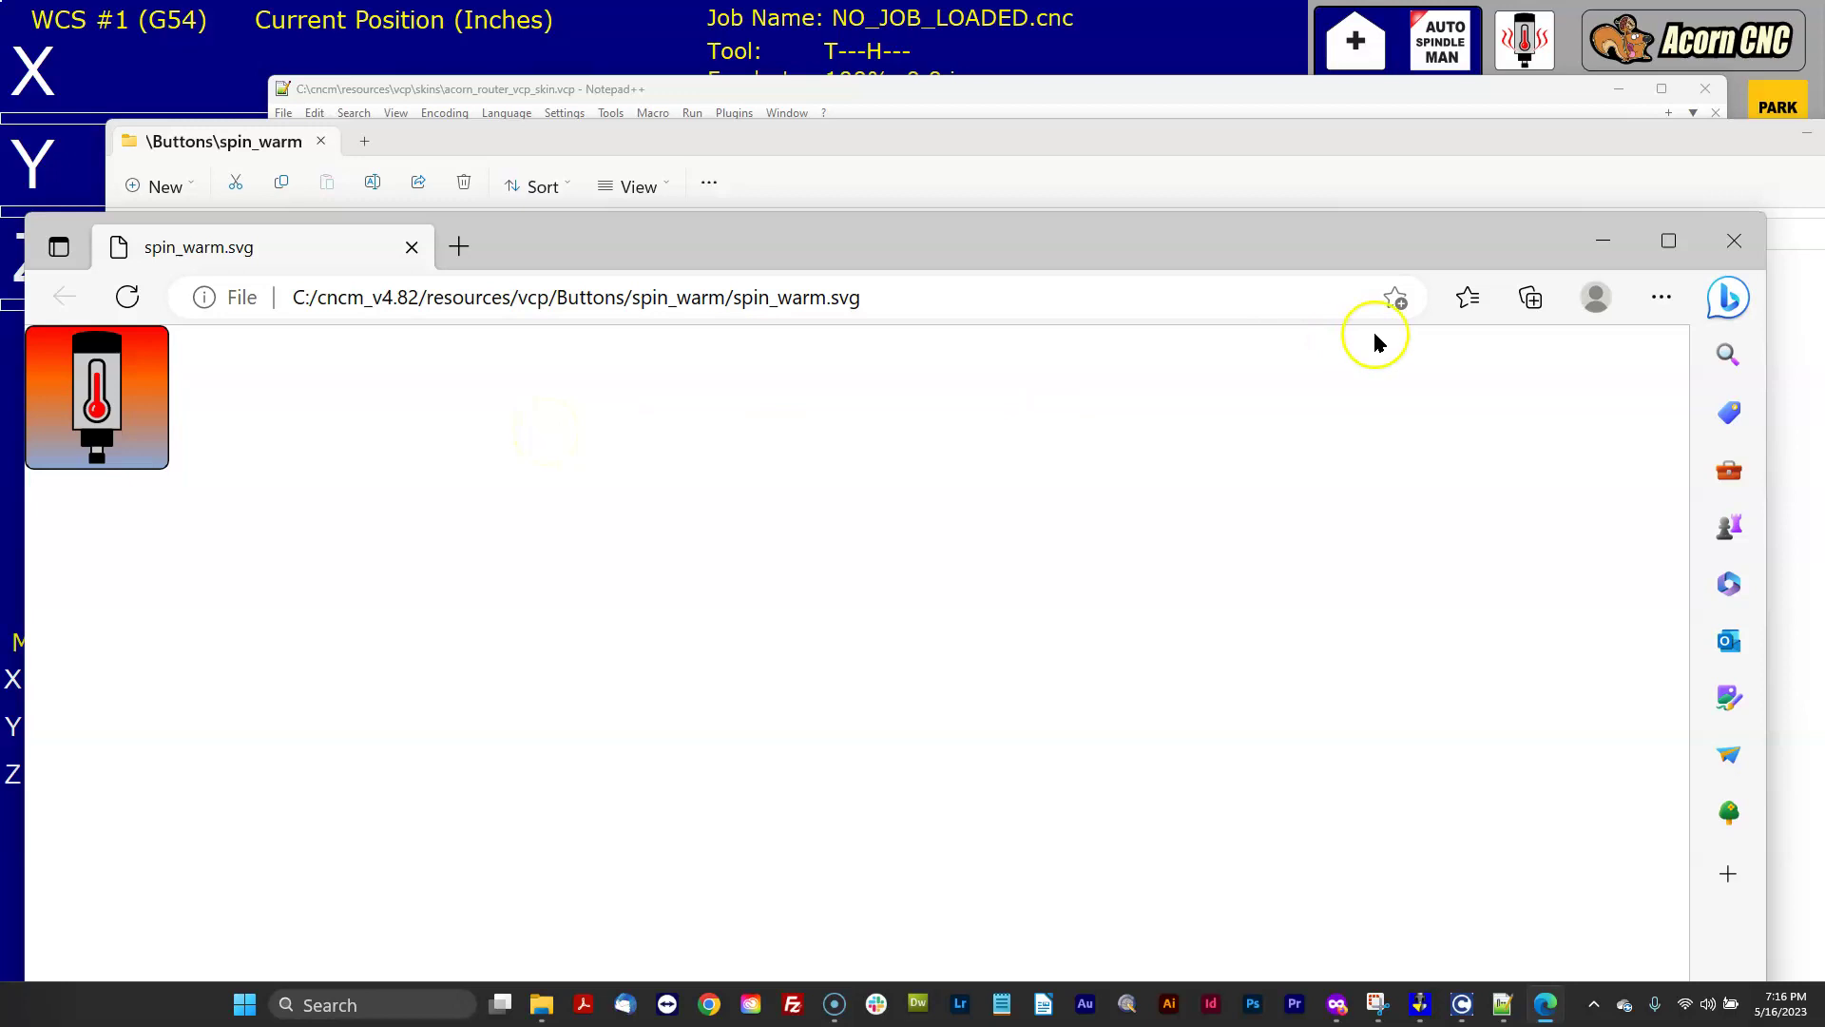
{"action": "left_click", "coordinate": [1734, 240]}
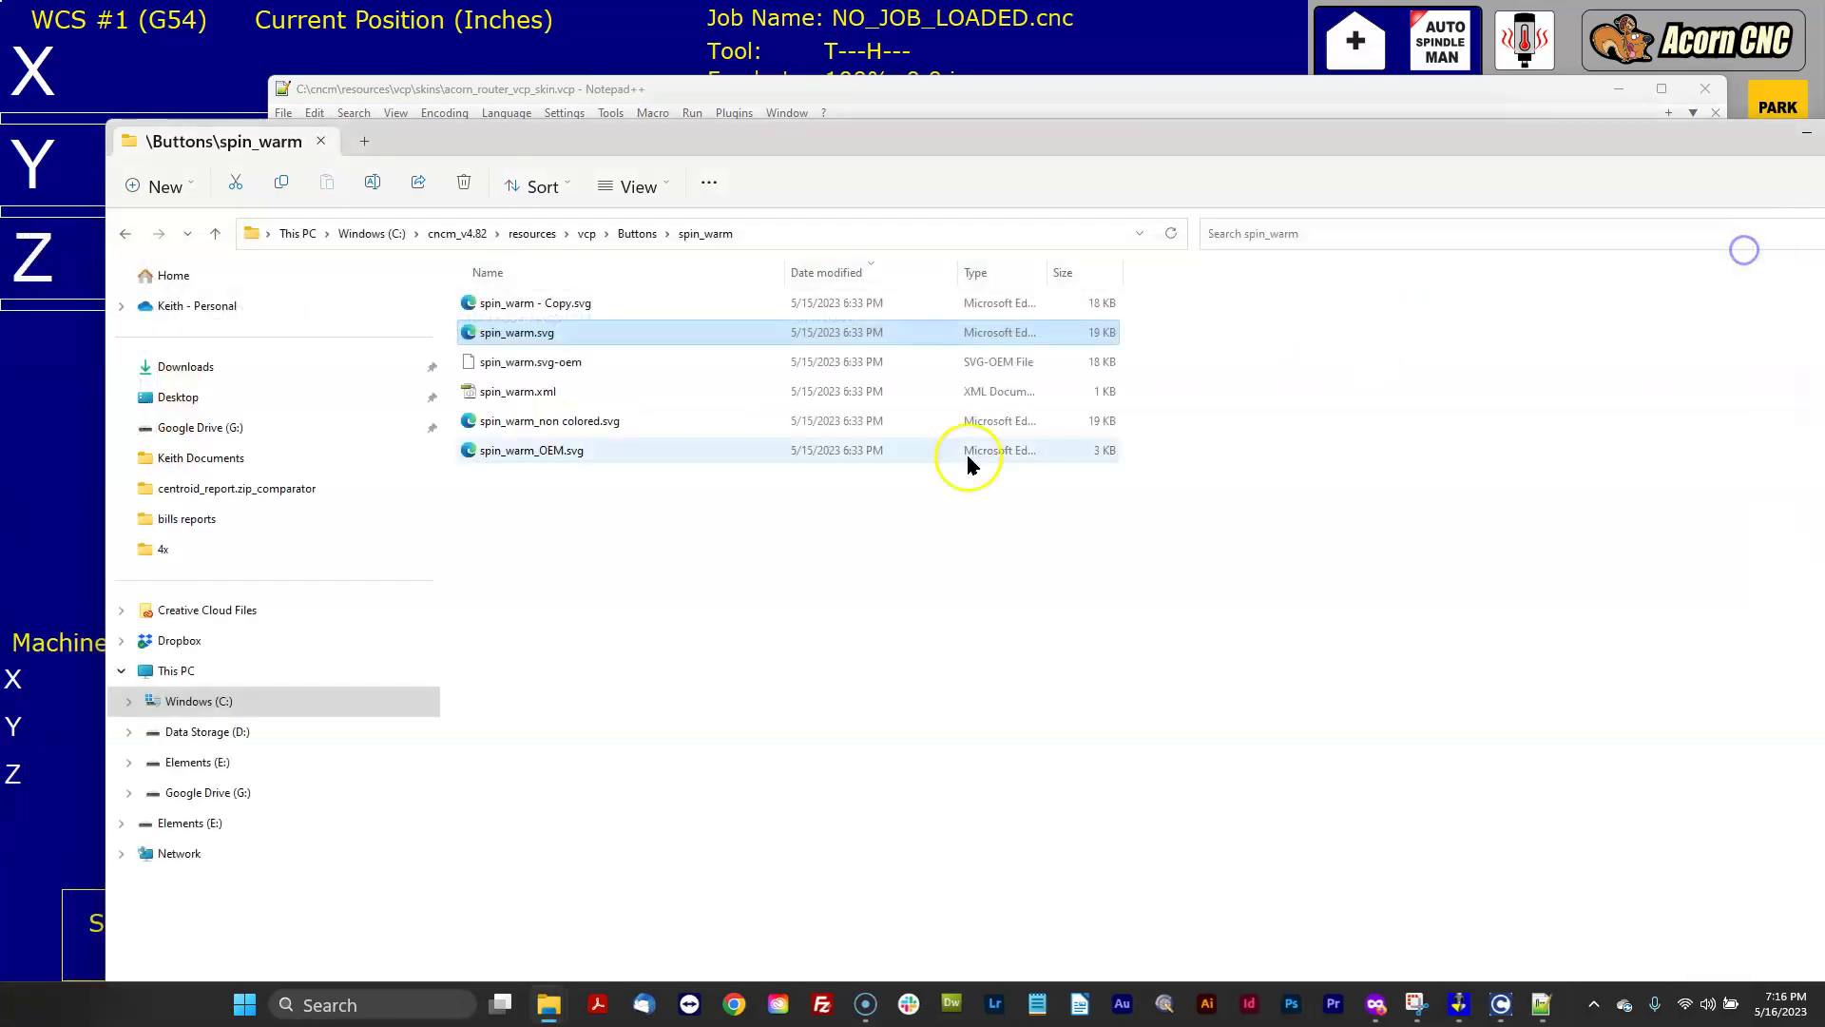
Step: Return to the v4.82 Buttons folder and copy the spin_warm folder
{"action": "left_click", "coordinate": [637, 234]}
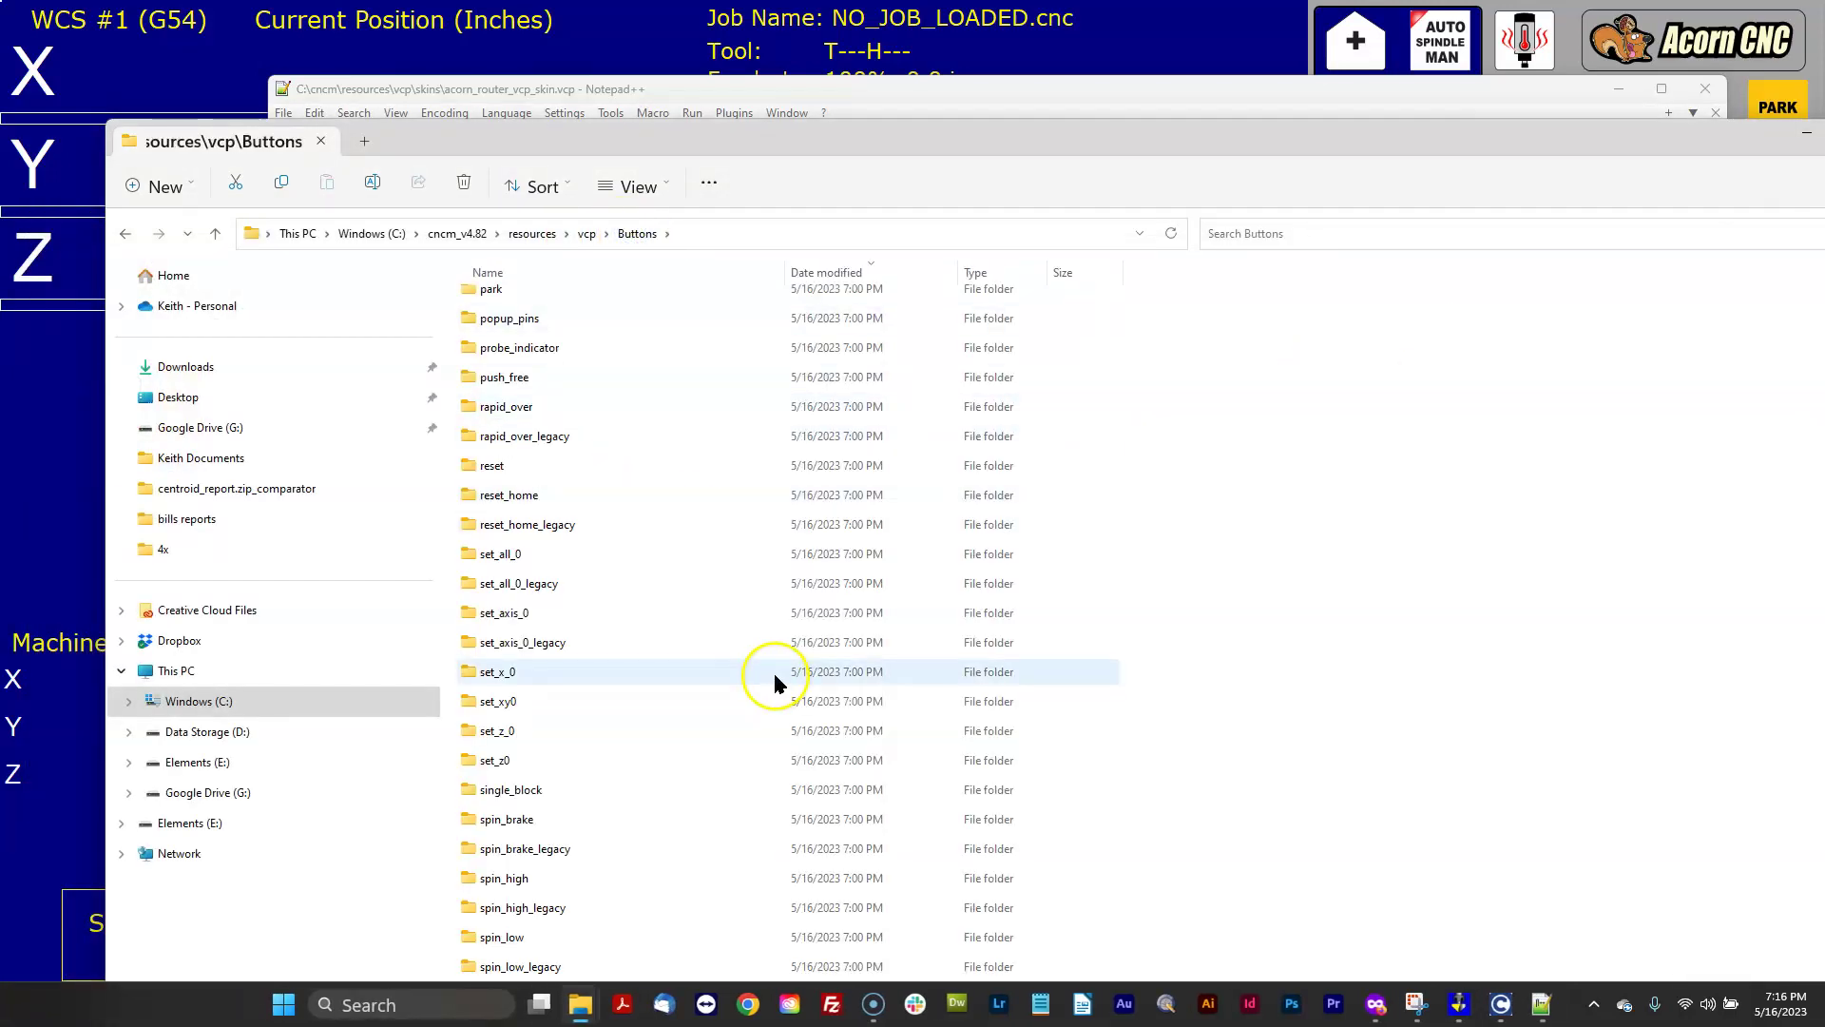
{"action": "scroll", "coordinate": [773, 670], "scroll_direction": "down", "scroll_amount": 2}
{"action": "right_click", "coordinate": [484, 793]}
{"action": "left_click", "coordinate": [550, 681]}
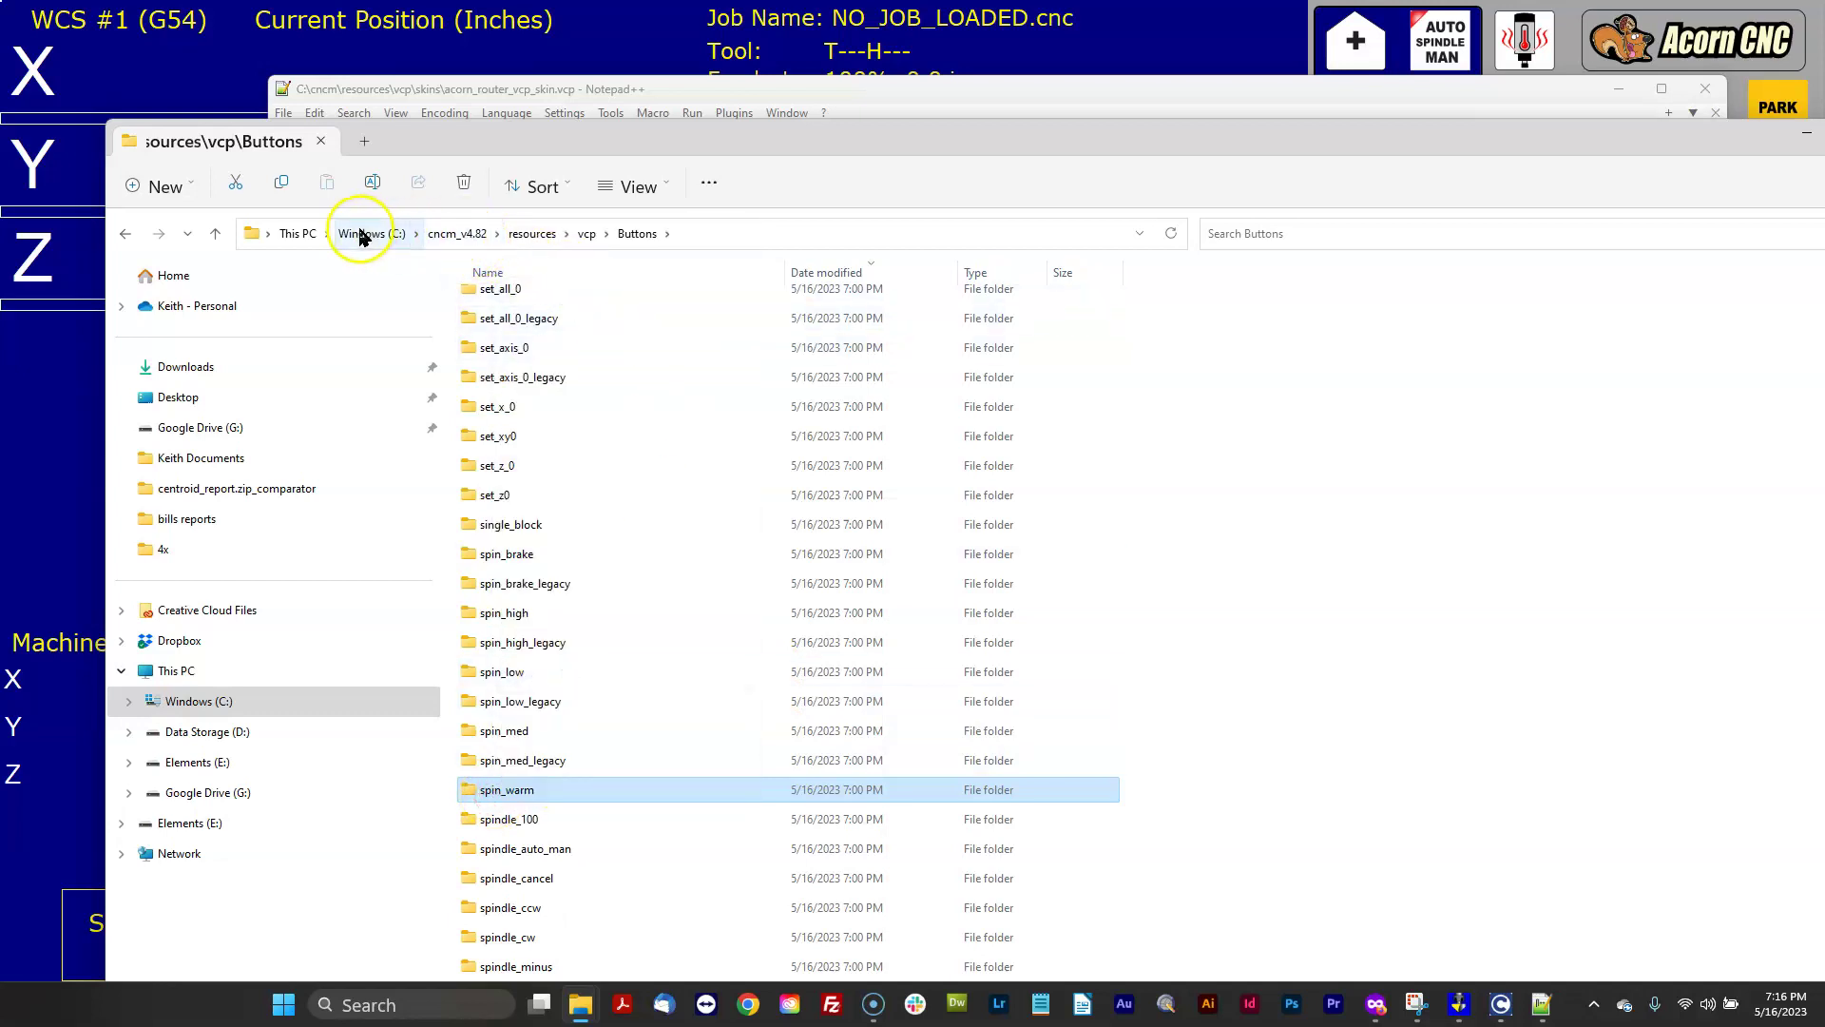
Step: Open the new installation's button folder at C:\cncm\resources\vcp\Buttons
{"action": "left_click", "coordinate": [361, 235]}
{"action": "double_click", "coordinate": [489, 359]}
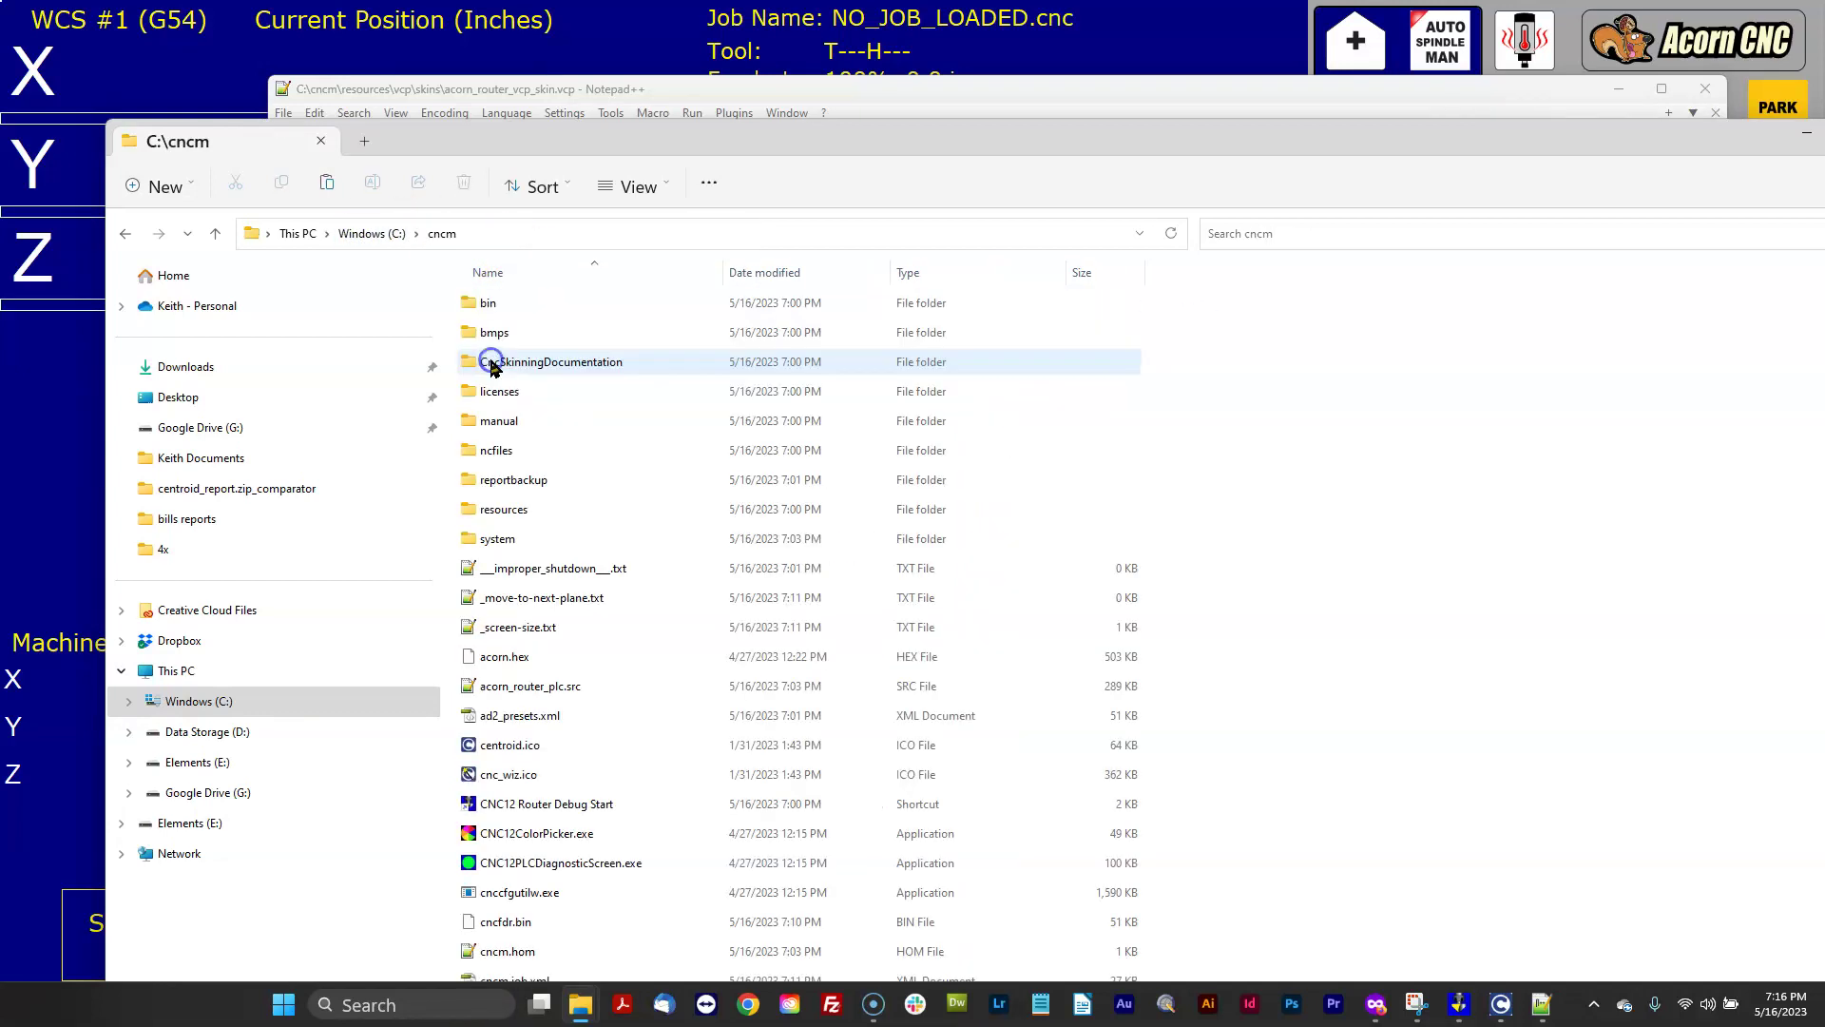
{"action": "left_click", "coordinate": [499, 539]}
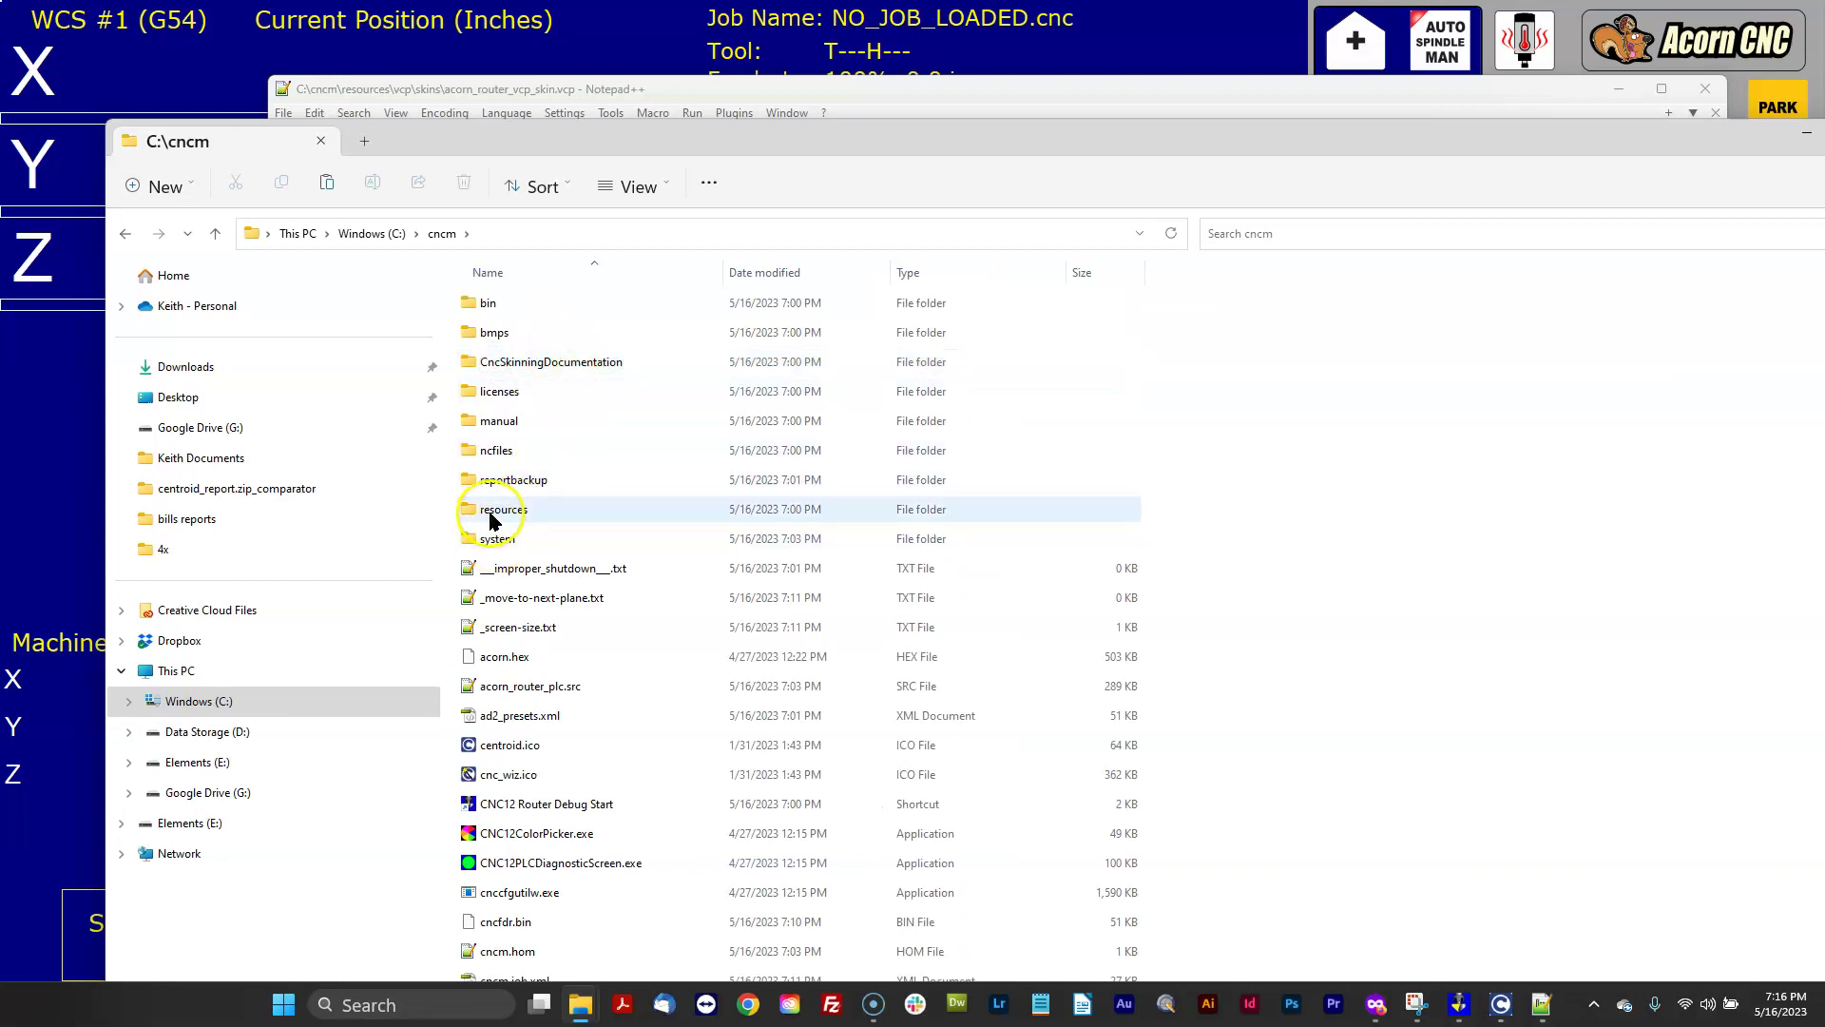
{"action": "double_click", "coordinate": [496, 509]}
{"action": "left_click", "coordinate": [483, 309]}
{"action": "double_click", "coordinate": [483, 306]}
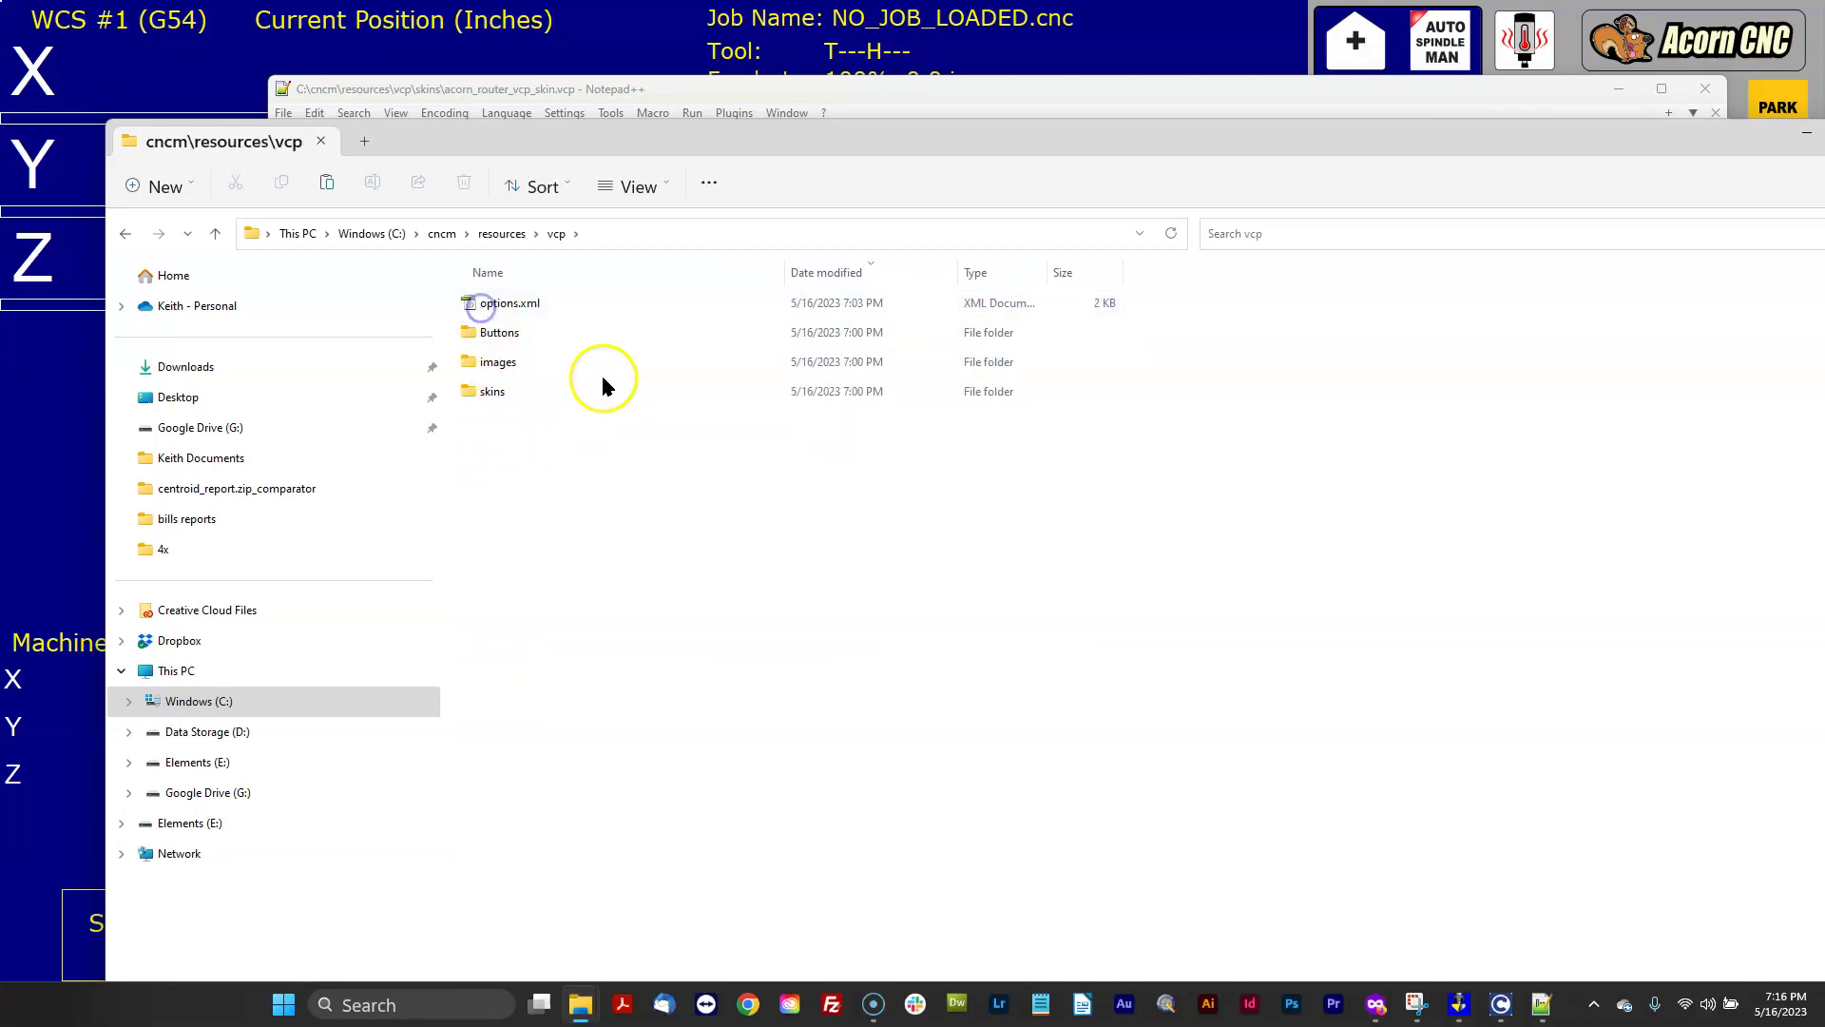
{"action": "double_click", "coordinate": [491, 333]}
Step: Rename the new installation's spin_warm folder to spin_warm_stock and paste the copied v4.82 spin_warm folder beside it
{"action": "scroll", "coordinate": [704, 626], "scroll_direction": "down", "scroll_amount": 20}
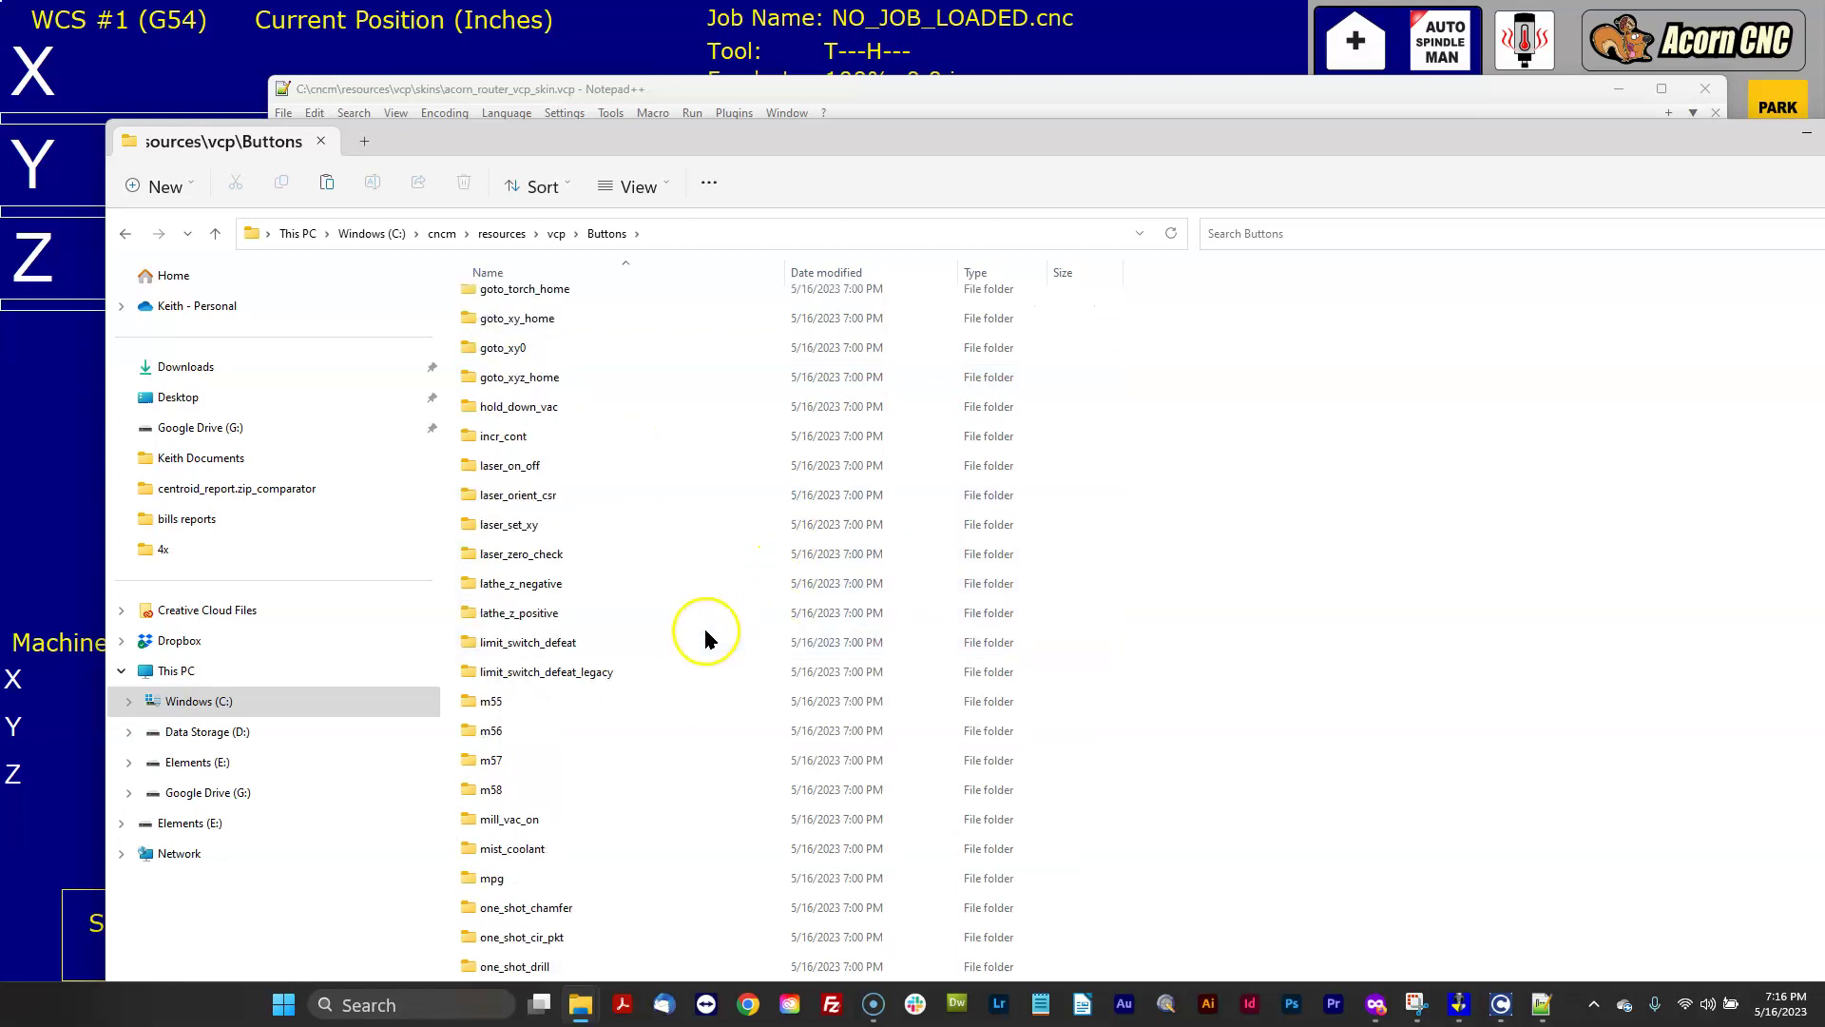
{"action": "scroll", "coordinate": [689, 704], "scroll_direction": "down", "scroll_amount": 3}
{"action": "scroll", "coordinate": [666, 761], "scroll_direction": "down", "scroll_amount": 10}
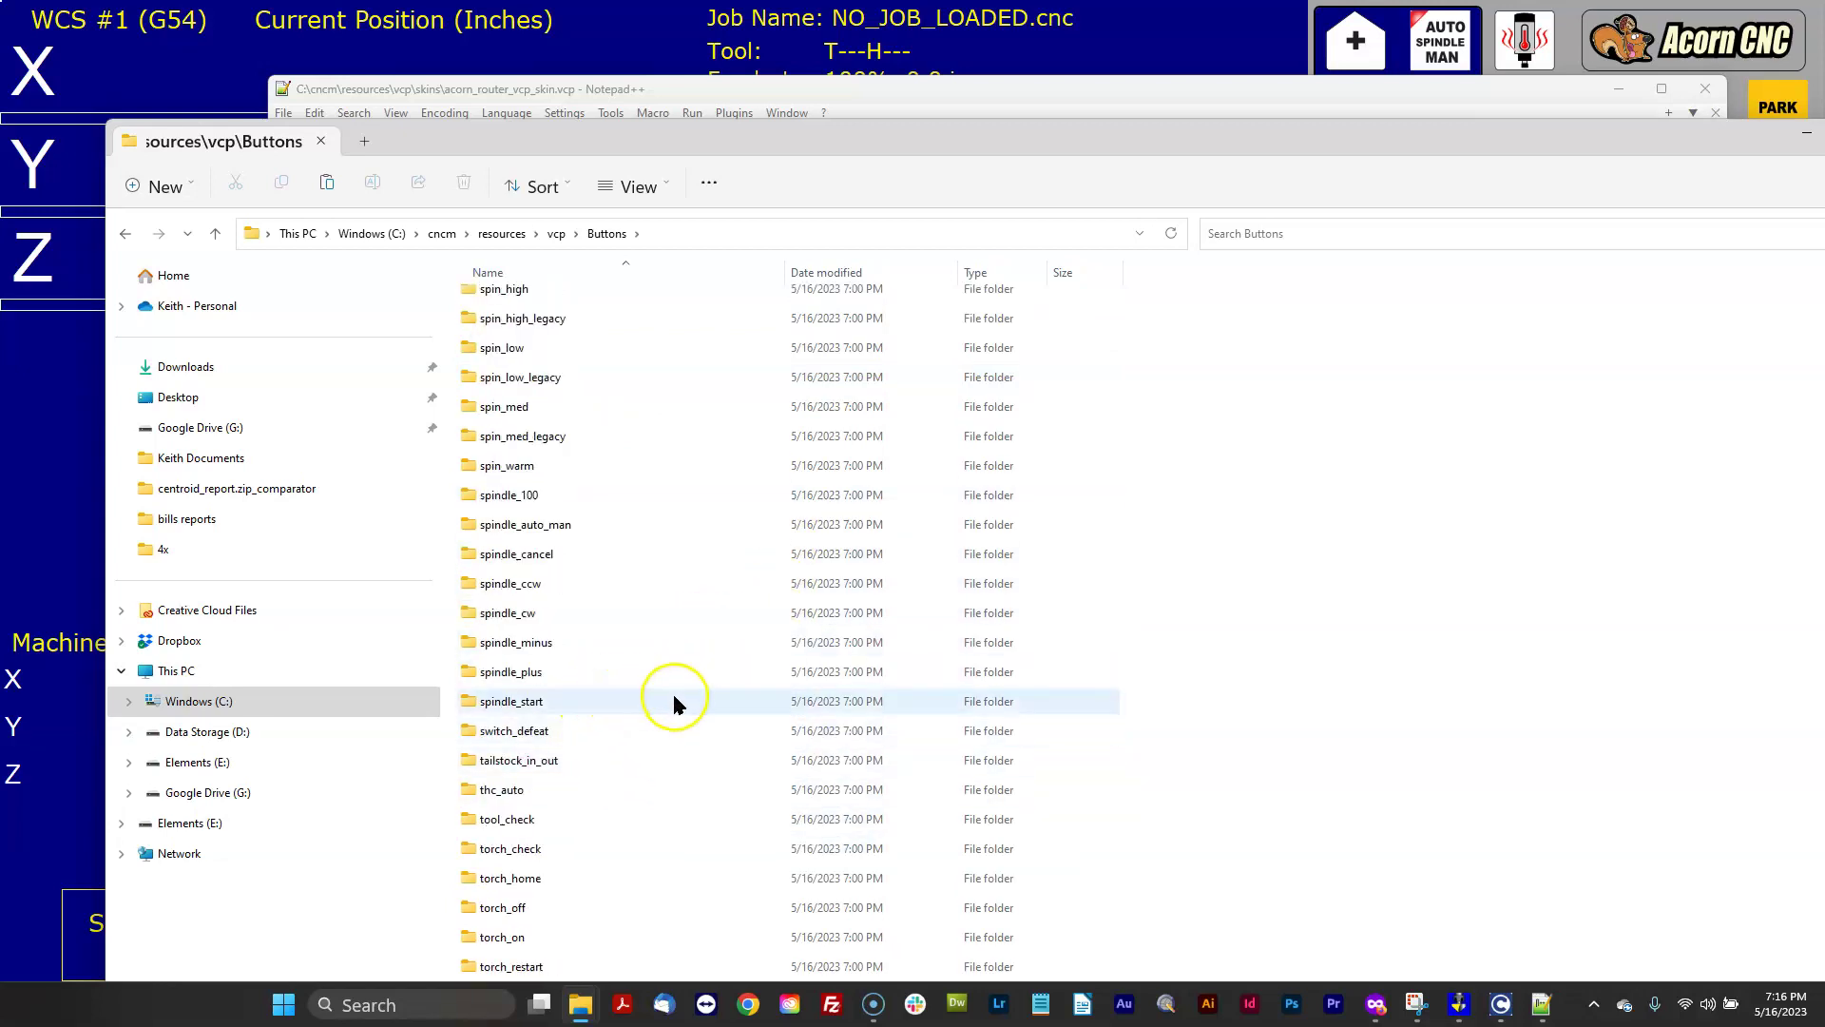
{"action": "right_click", "coordinate": [475, 465]}
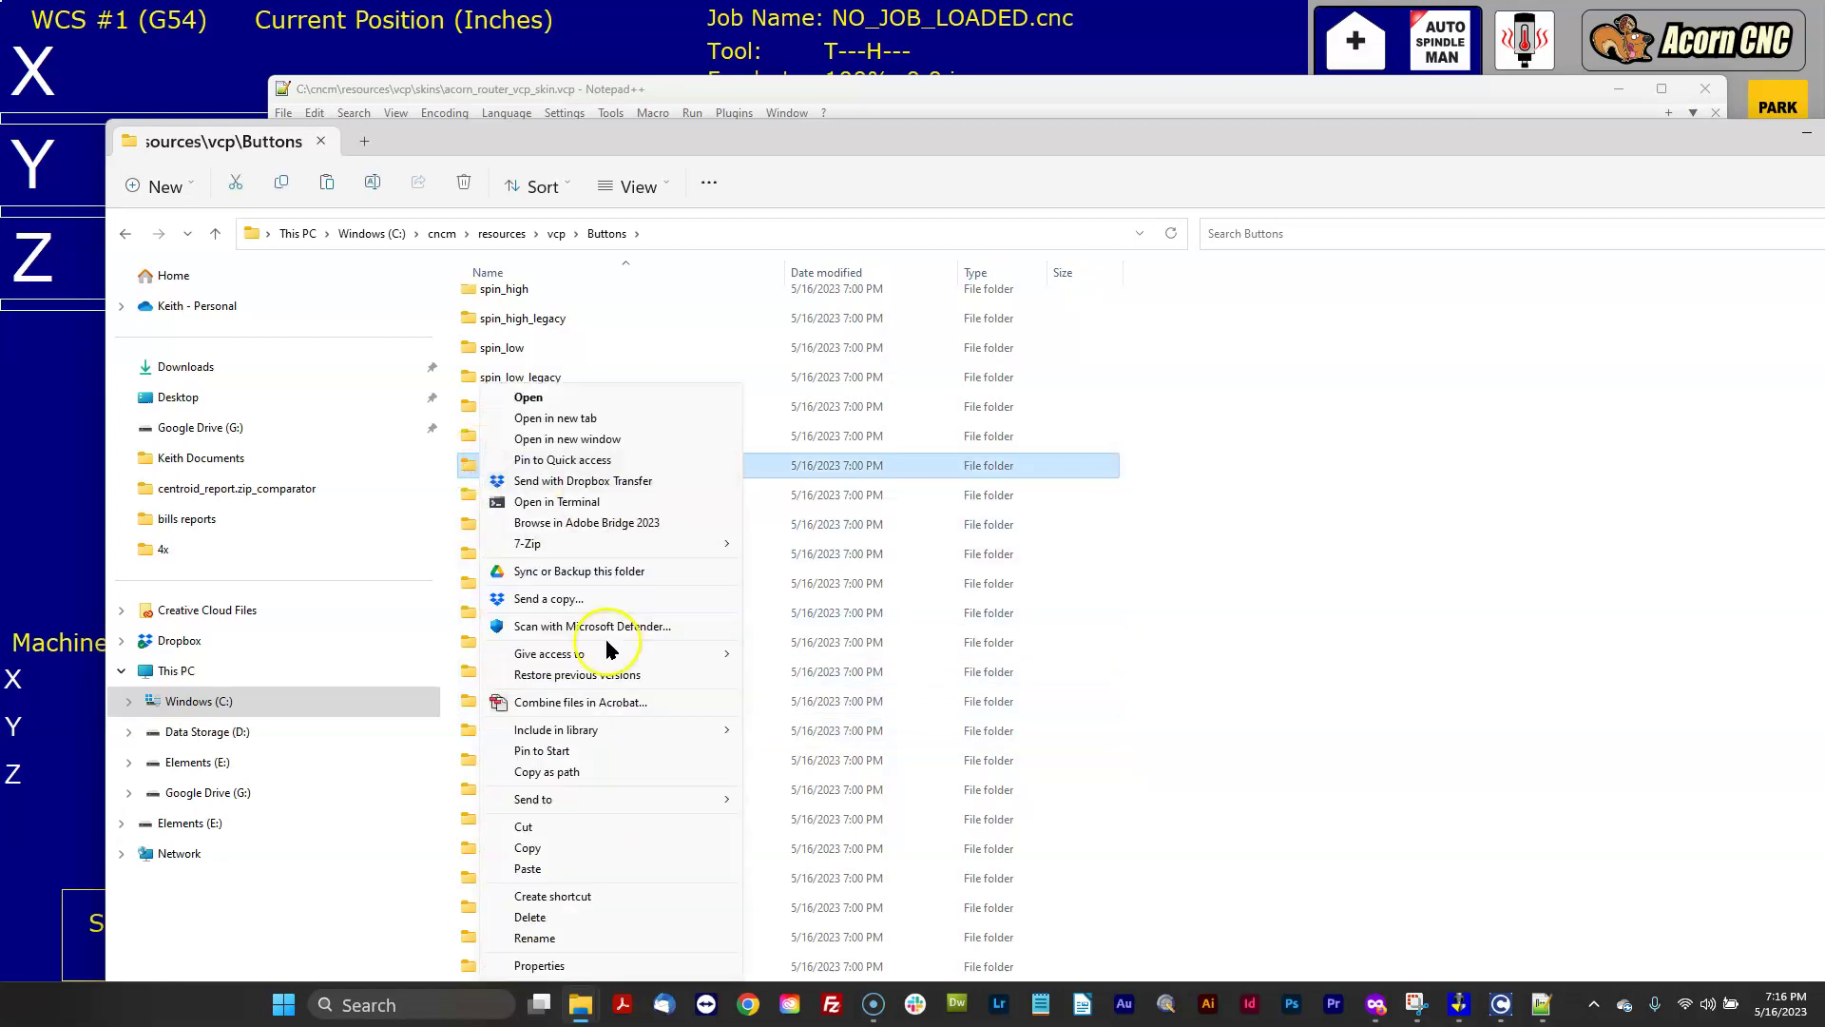
{"action": "left_click", "coordinate": [550, 937]}
{"action": "left_click", "coordinate": [549, 466]}
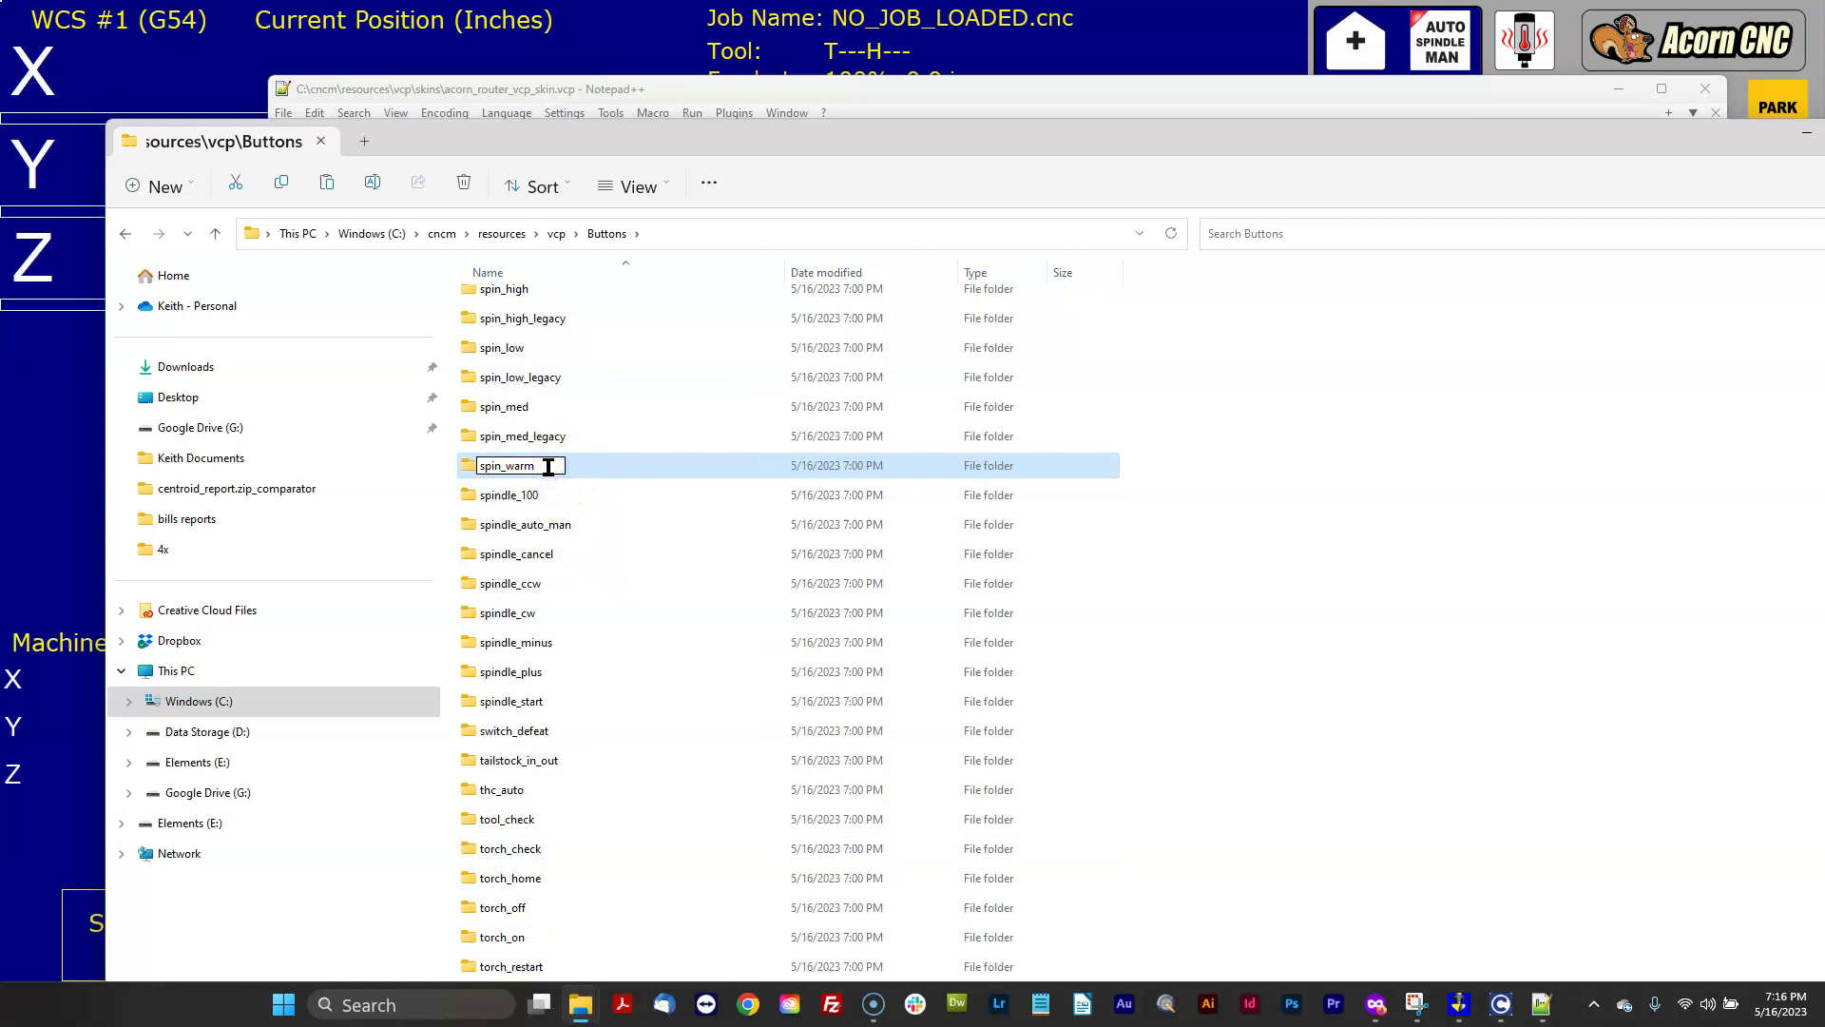
{"action": "type", "text": "_stock"}
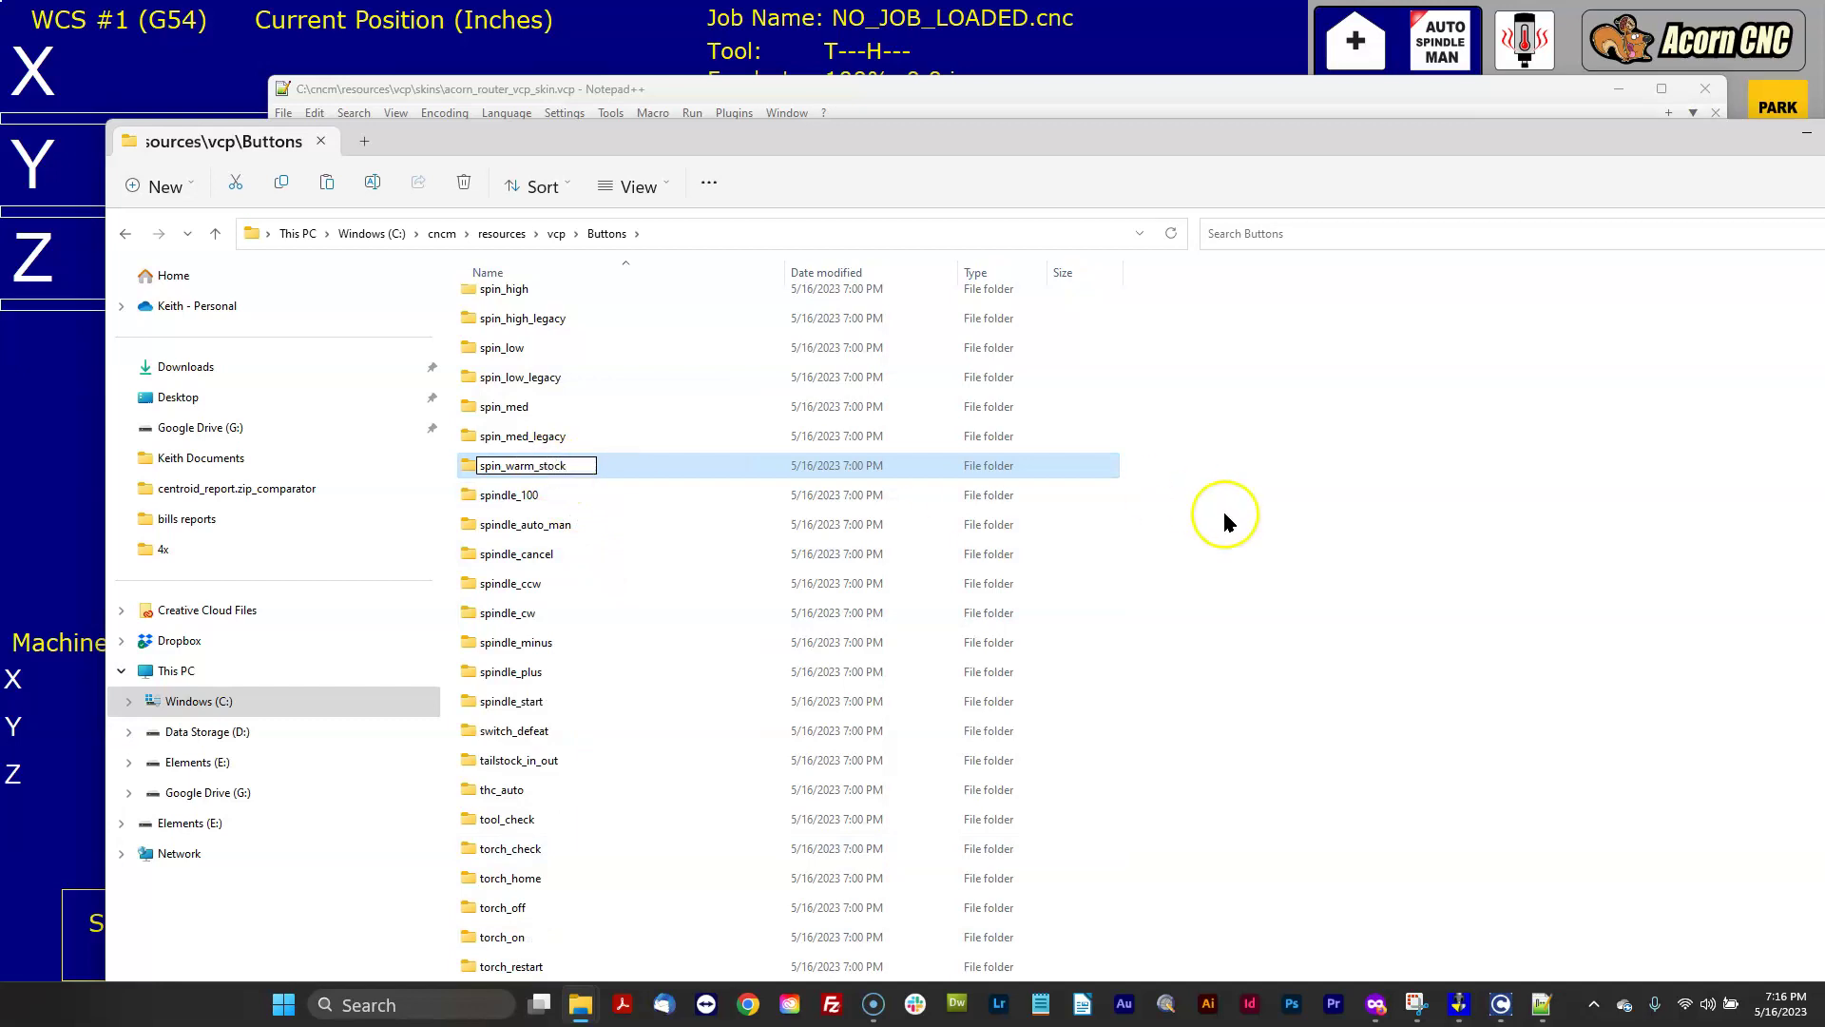
{"action": "left_click", "coordinate": [1298, 510]}
{"action": "right_click", "coordinate": [1331, 501]}
{"action": "left_click", "coordinate": [1380, 632]}
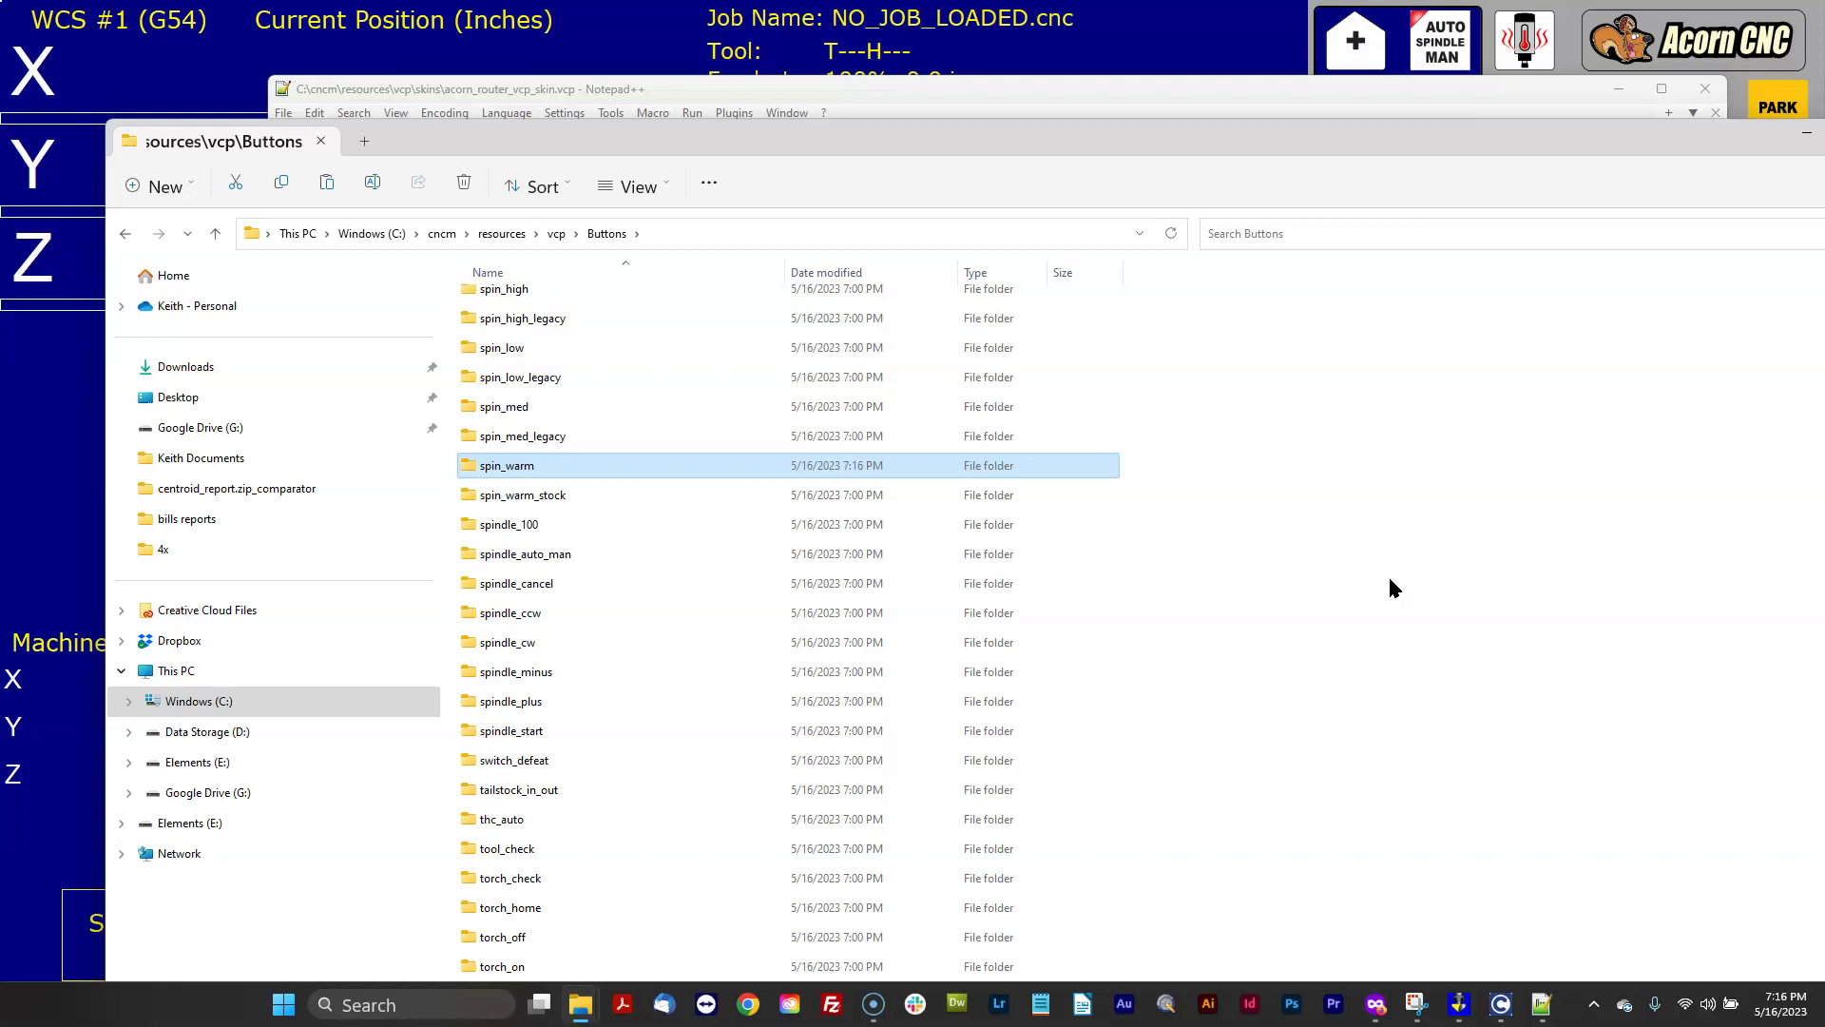
Step: Move the File Explorer and Notepad++ windows out of the way to return to the CNC12 main screen with its VCP
{"action": "left_click_drag", "start_coordinate": [1480, 150], "coordinate": [1270, 252]}
{"action": "left_click", "coordinate": [1592, 244]}
{"action": "left_click_drag", "start_coordinate": [1540, 90], "coordinate": [795, 245]}
{"action": "left_click_drag", "start_coordinate": [677, 249], "coordinate": [1166, 151]}
{"action": "left_click", "coordinate": [1361, 150]}
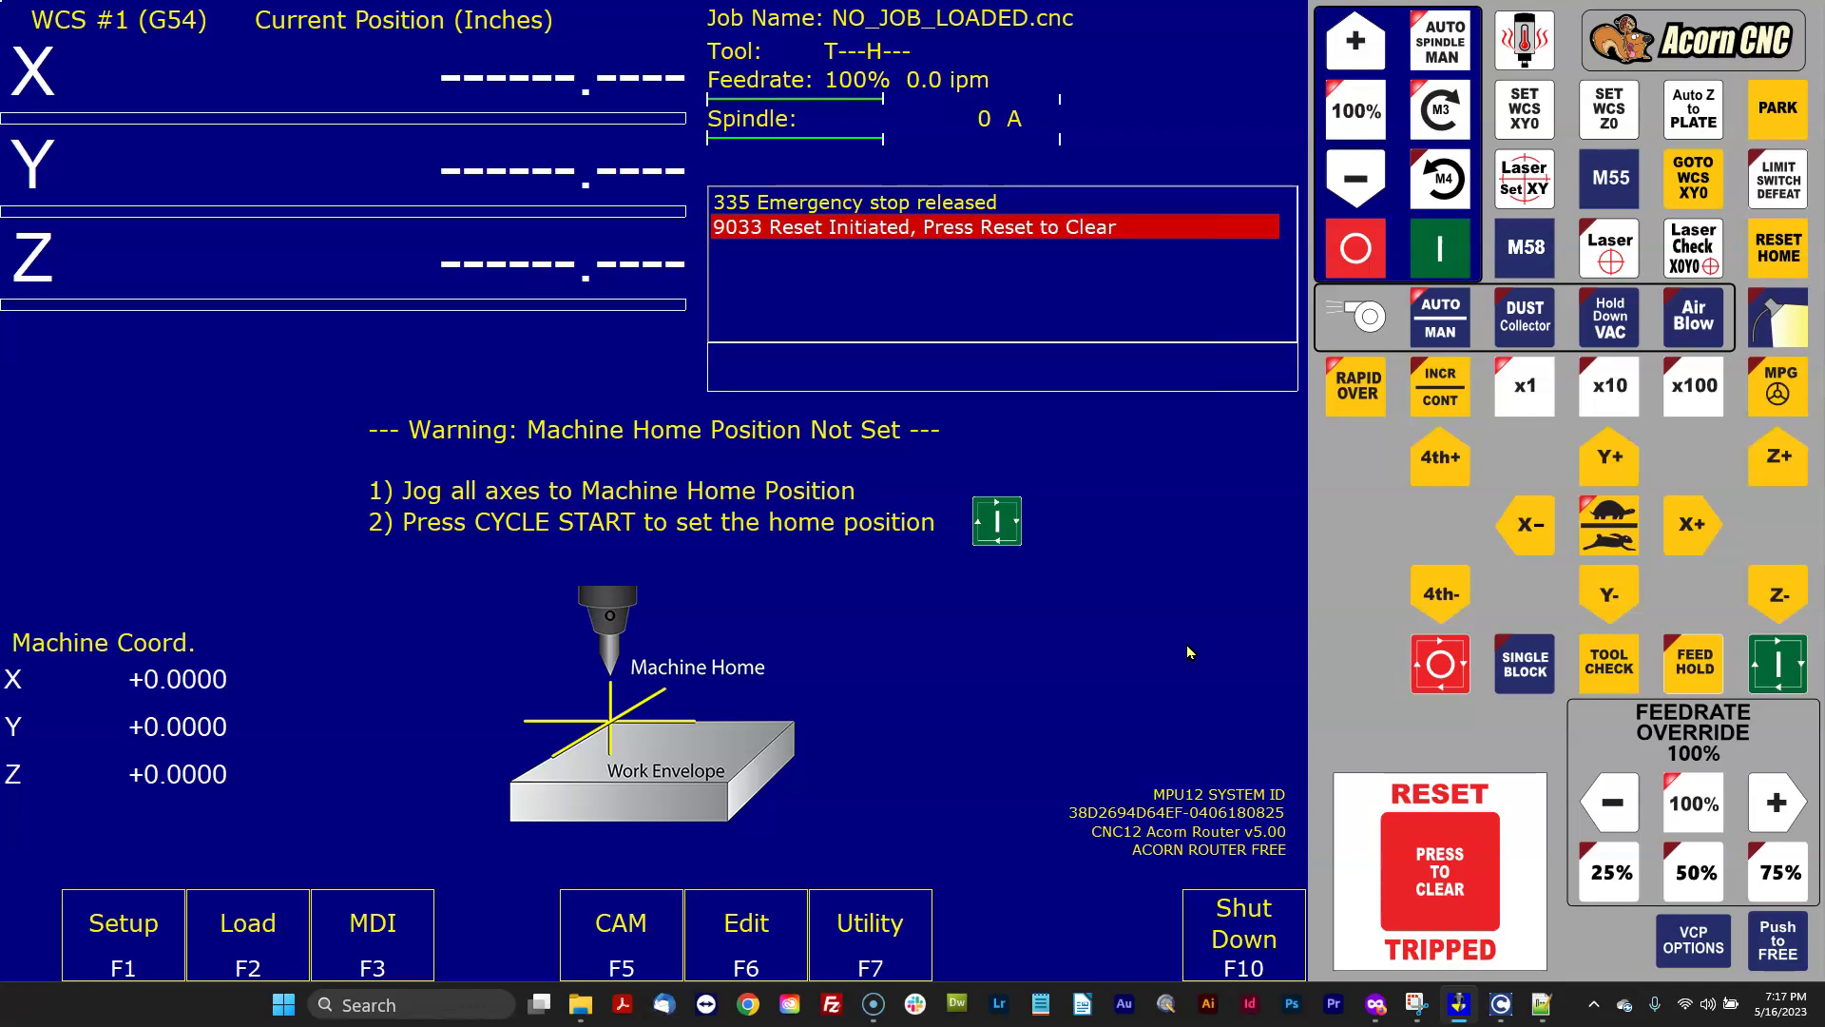
Step: Clear the tripped reset in CNC12
{"action": "left_click", "coordinate": [1202, 644]}
{"action": "left_click", "coordinate": [1147, 620]}
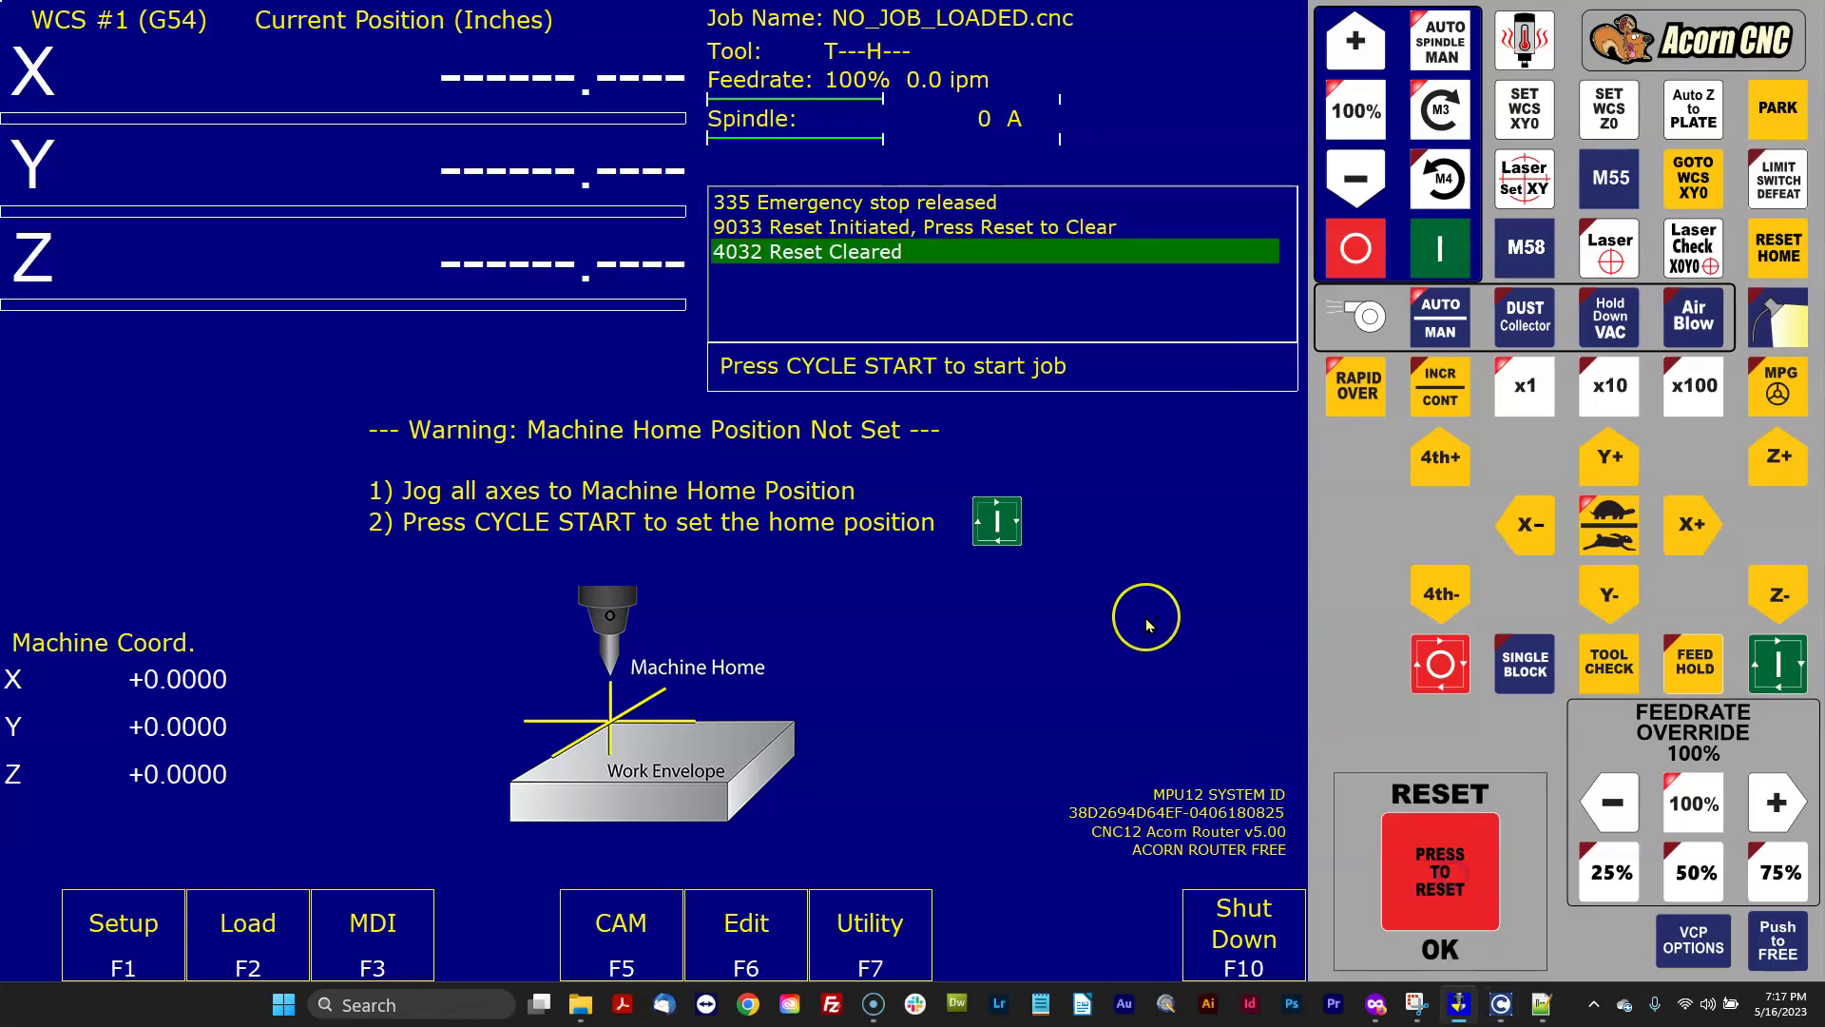
{"action": "left_click", "coordinate": [1154, 599]}
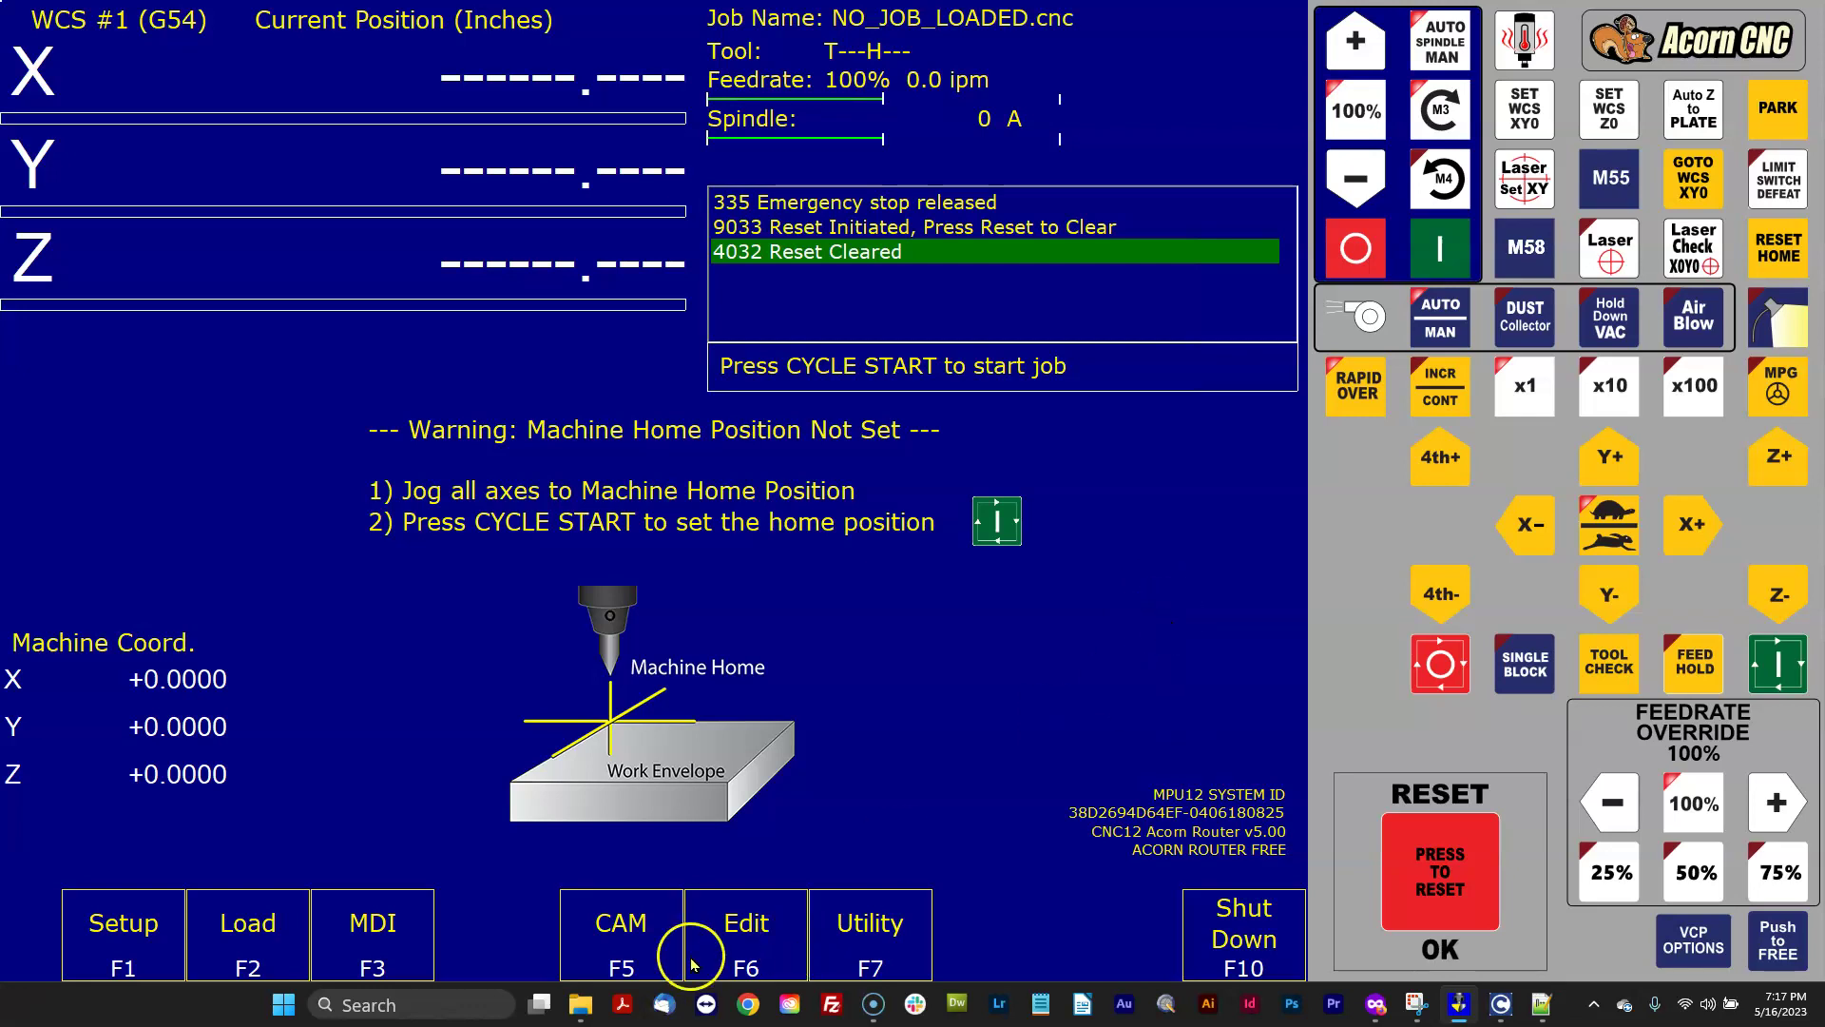
Step: Switch to File Explorer, view the cncm and cncm_v4.82 folders at the root of drive C:, and minimize the window
{"action": "mouse_move", "coordinate": [581, 1000]}
{"action": "left_click", "coordinate": [705, 922]}
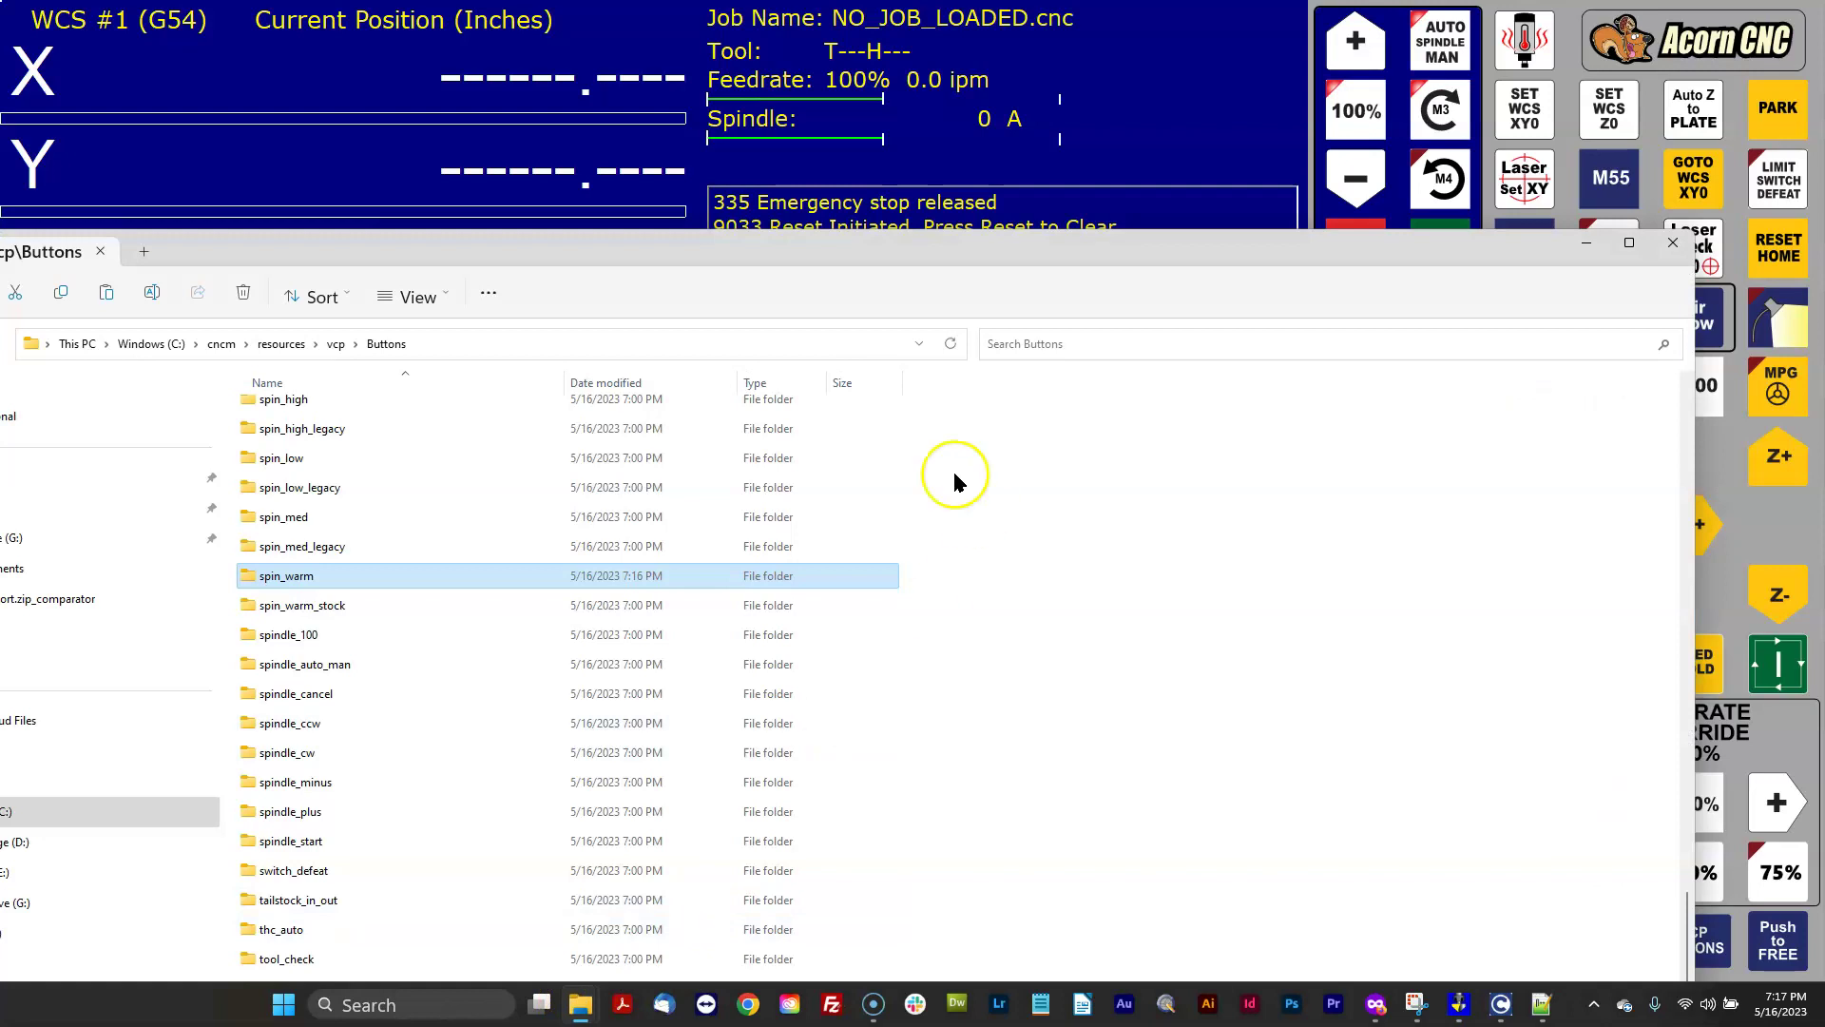
{"action": "left_click_drag", "start_coordinate": [715, 264], "coordinate": [888, 90]}
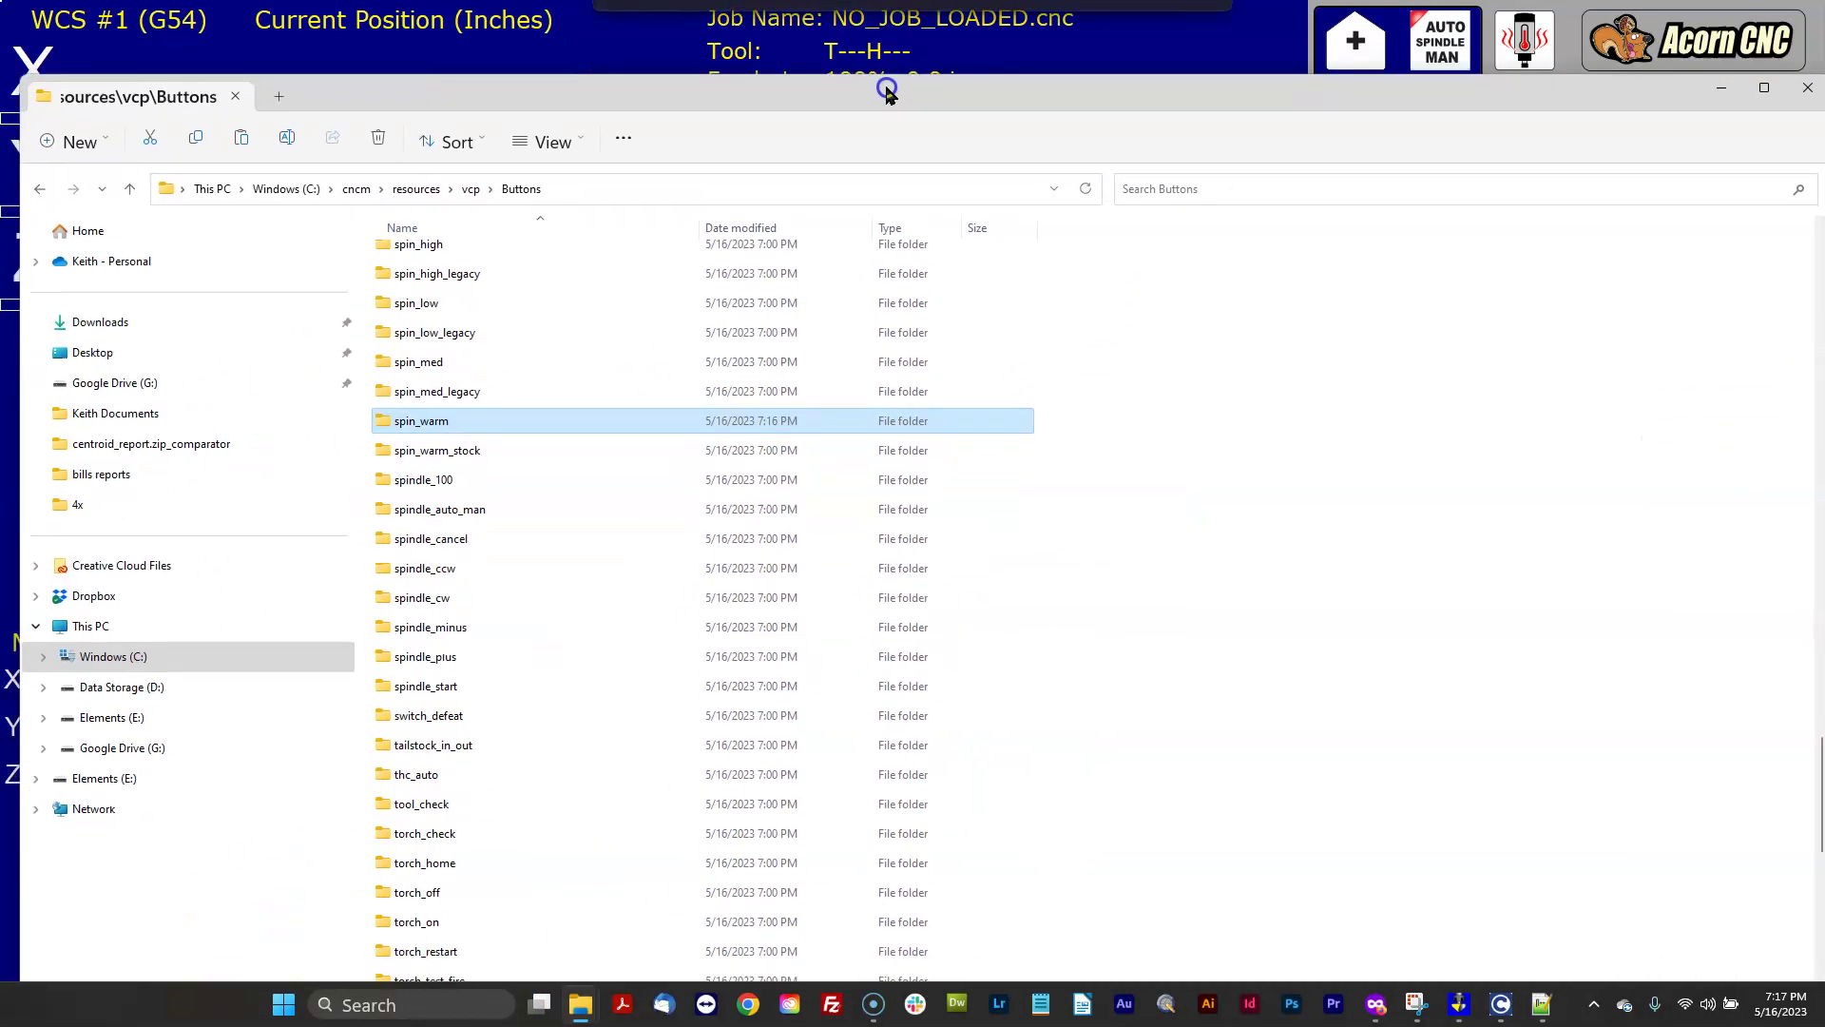
{"action": "left_click", "coordinate": [344, 190]}
{"action": "left_click", "coordinate": [278, 186]}
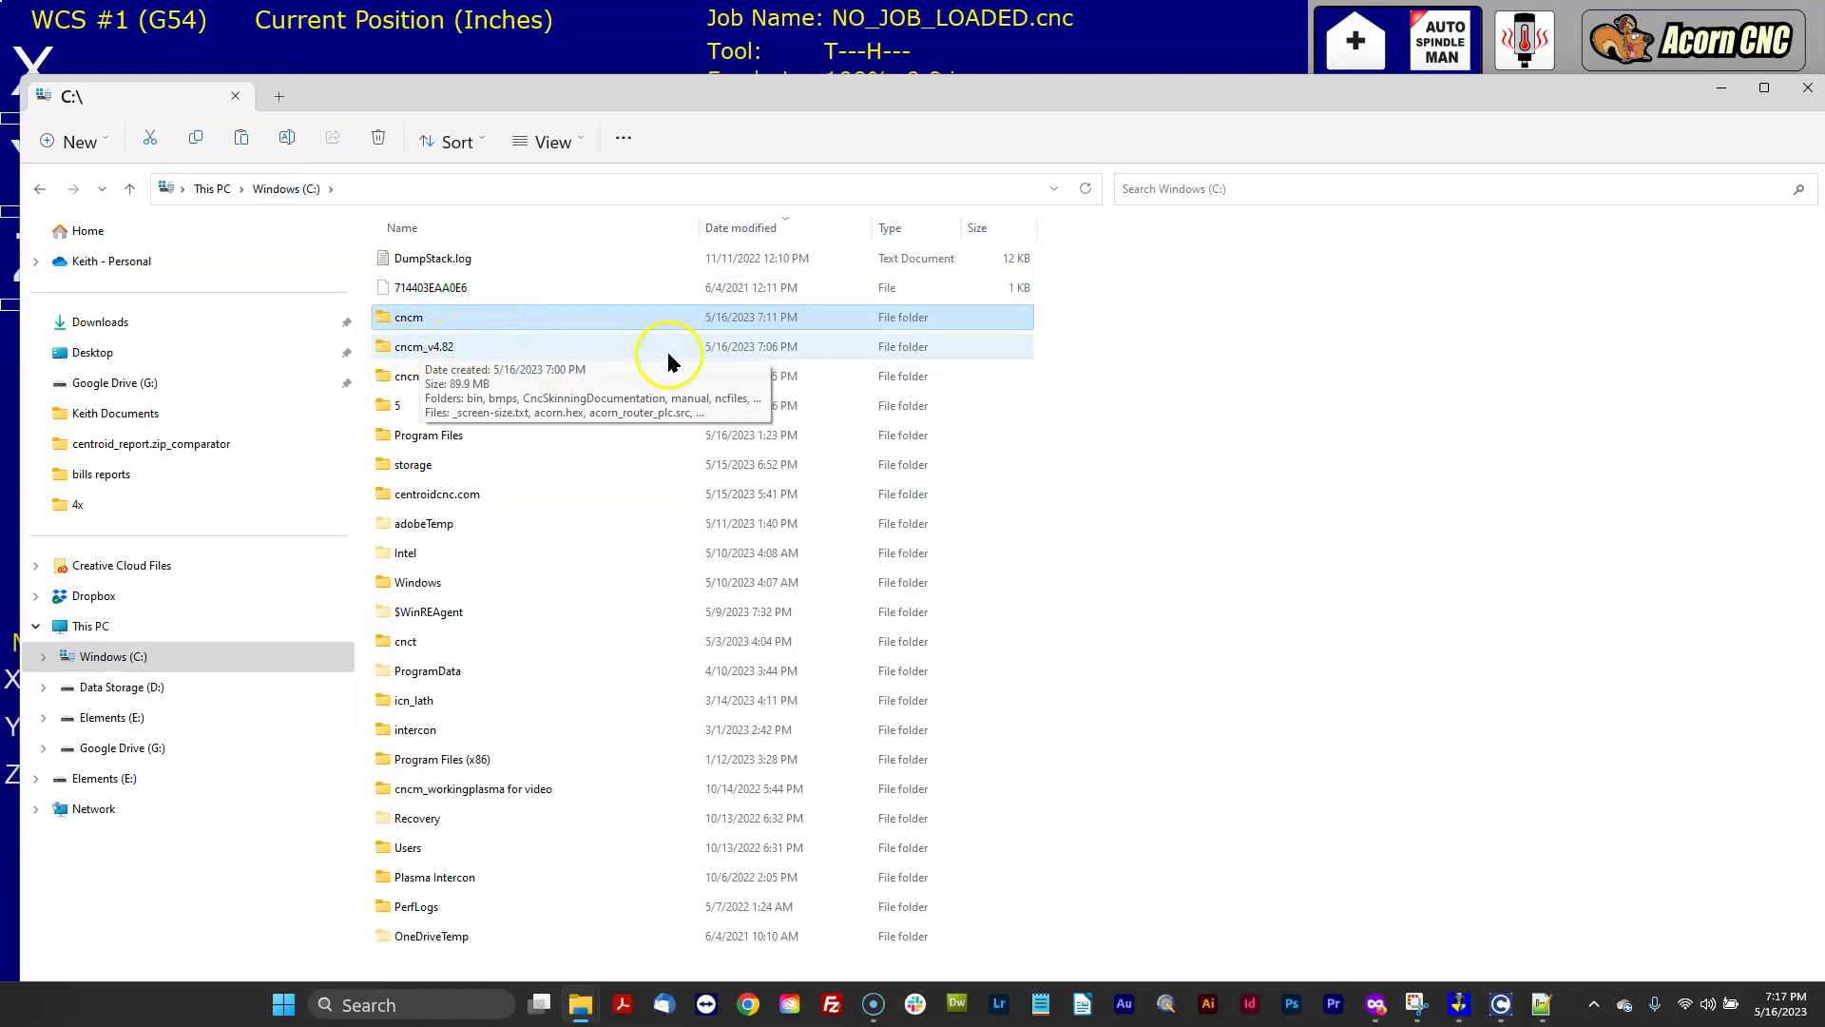
{"action": "left_click", "coordinate": [1721, 95]}
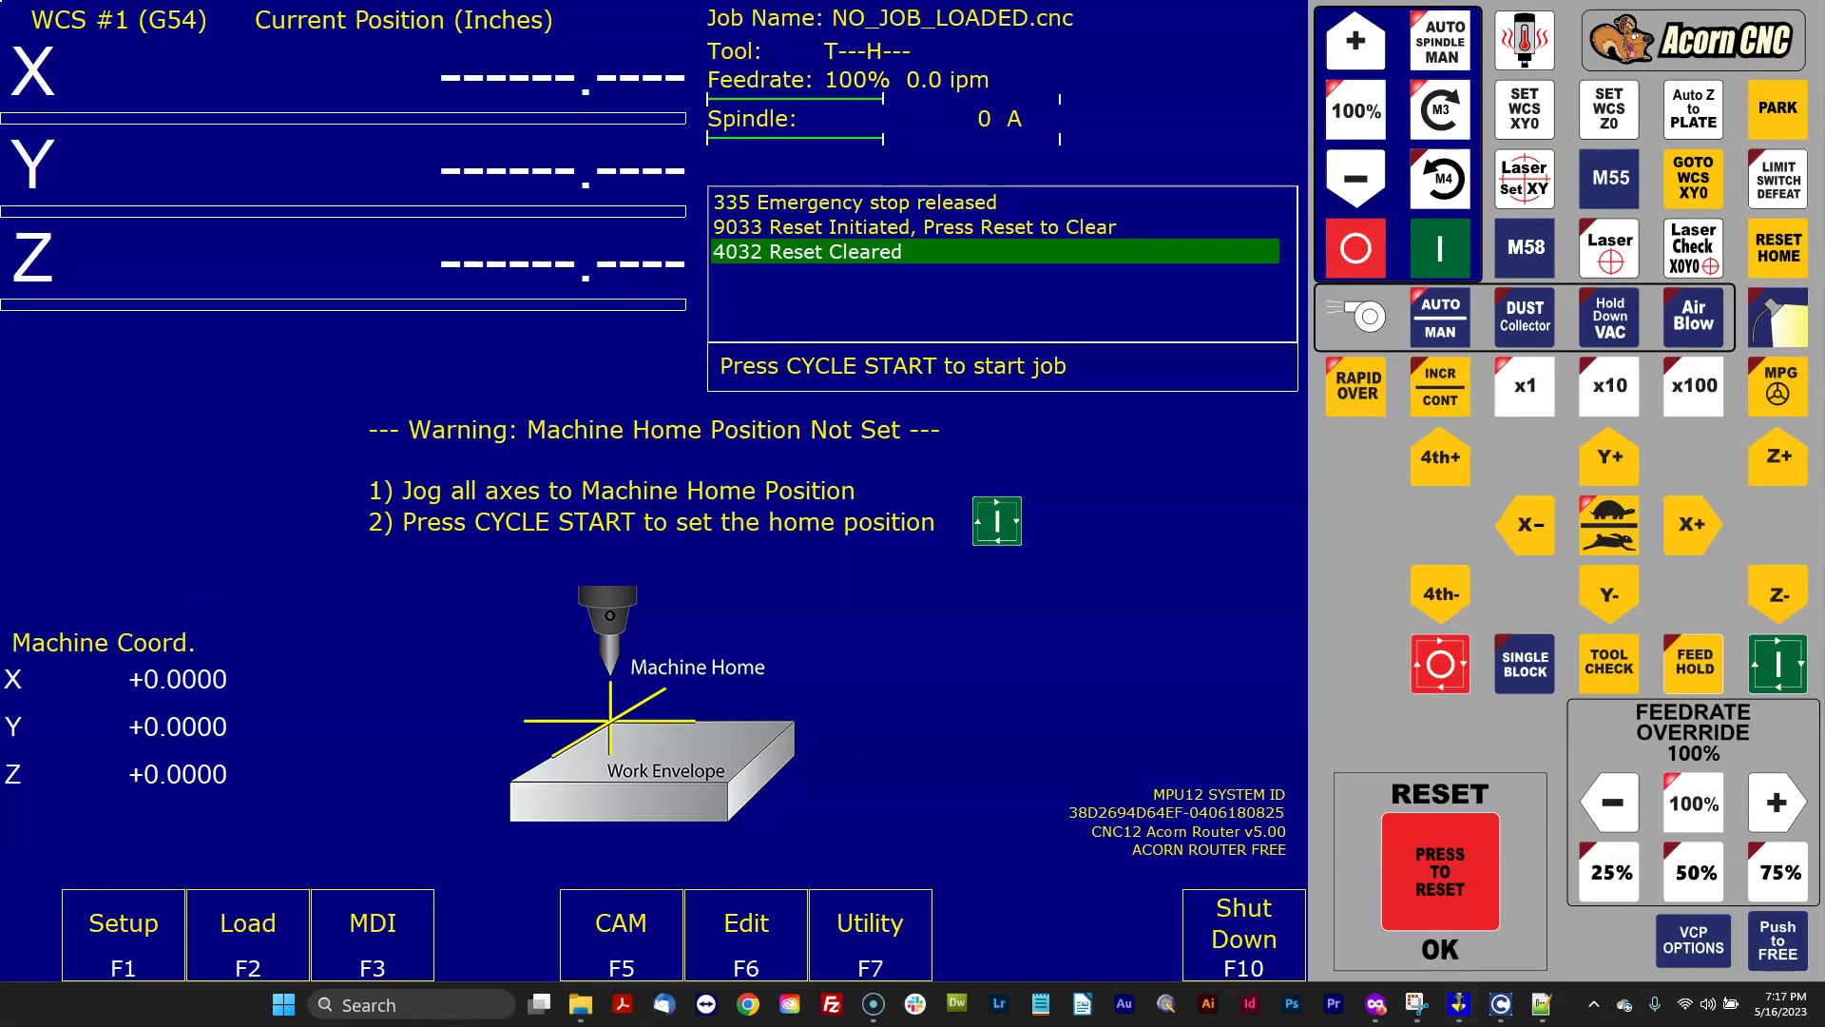
Step: Switch to the browser and open the CNC12 v5.0 Installation Guide from the Centroid software downloads page
{"action": "left_click", "coordinate": [1376, 1004]}
{"action": "scroll", "coordinate": [908, 623], "scroll_direction": "down", "scroll_amount": 4}
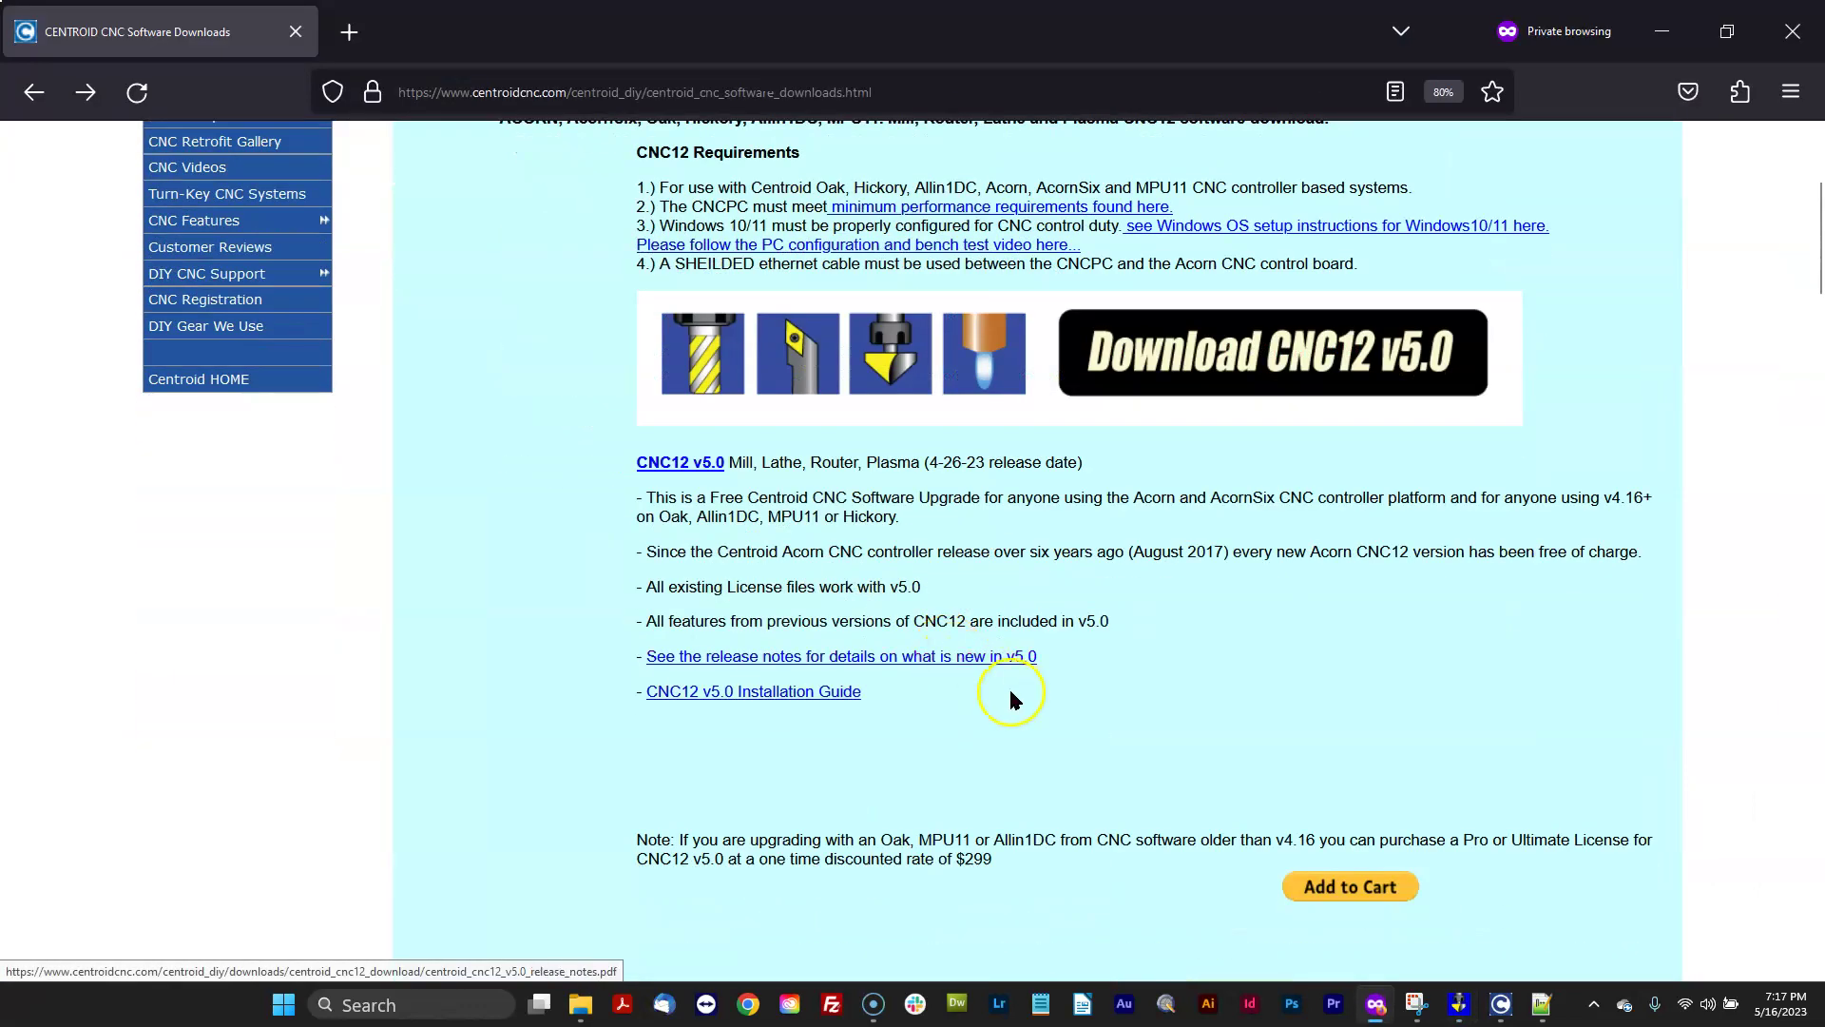
{"action": "left_click", "coordinate": [814, 693]}
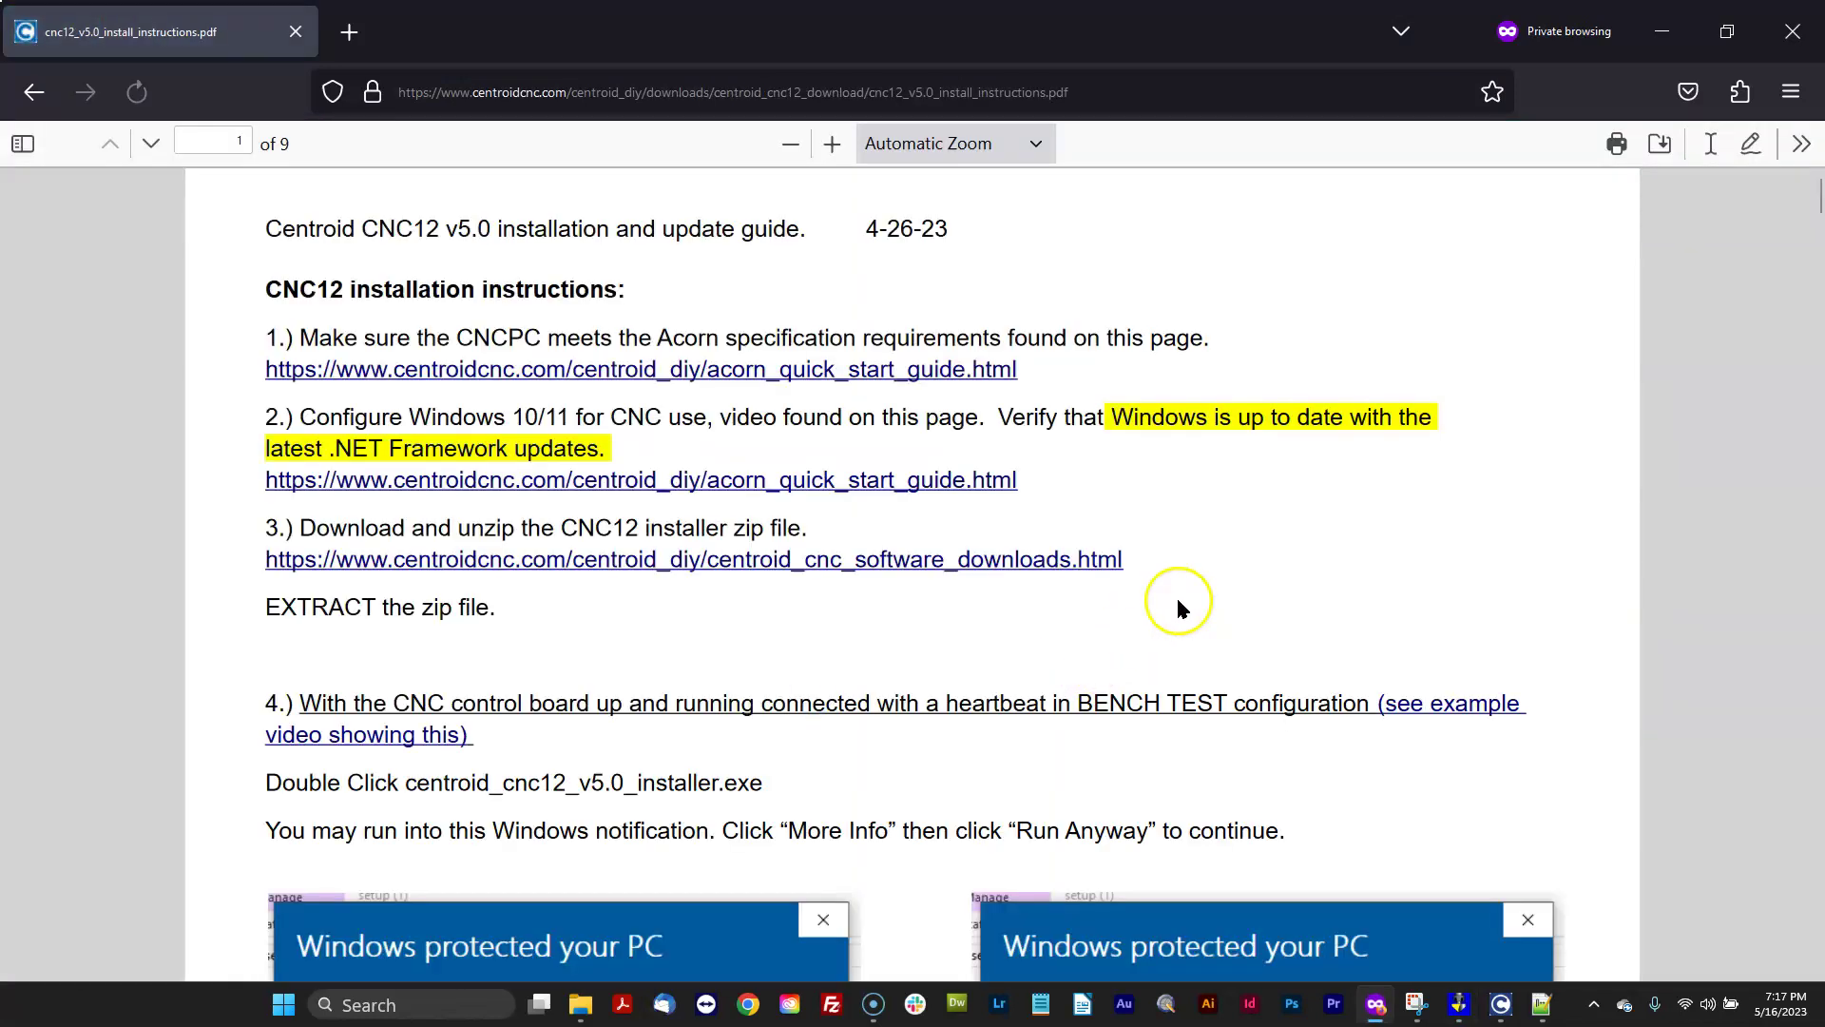
Step: Read the guide's section on updating from previous CNC12 versions, including the notes on custom files, reverting and plasma, and minimize the browser
{"action": "scroll", "coordinate": [1247, 599], "scroll_direction": "down", "scroll_amount": 20}
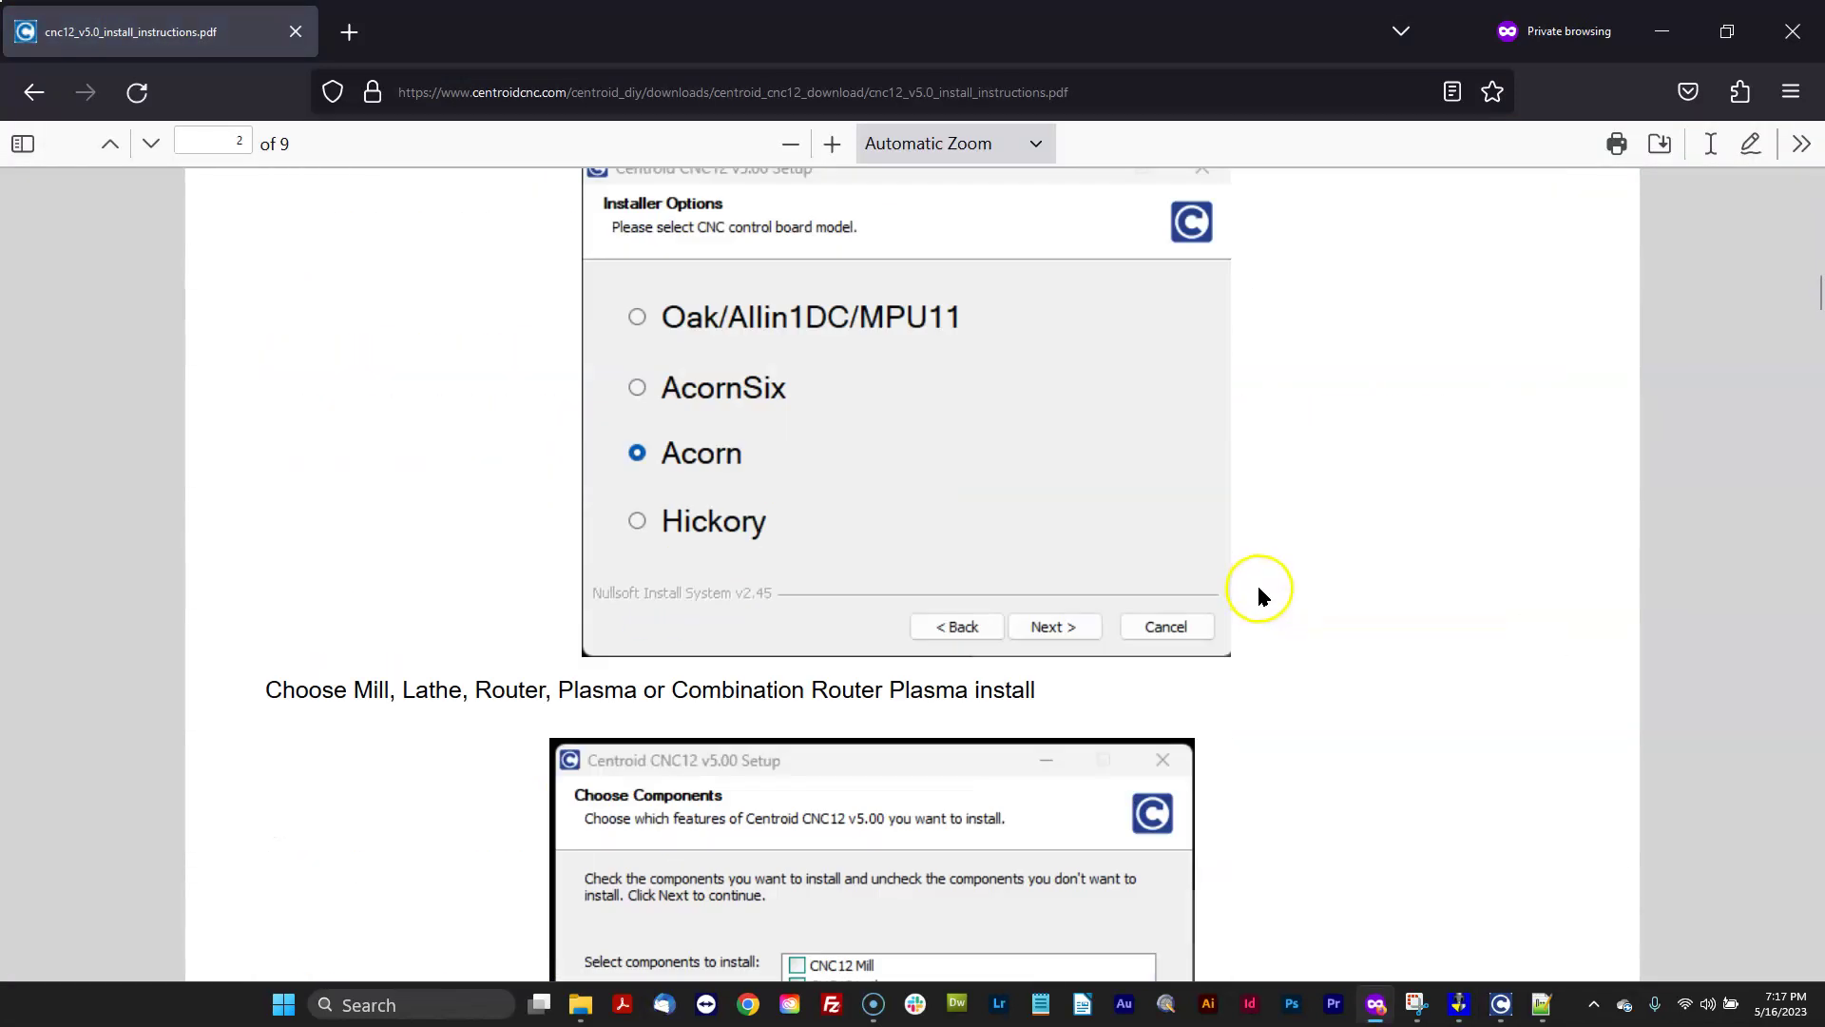
{"action": "scroll", "coordinate": [1262, 590], "scroll_direction": "down", "scroll_amount": 20}
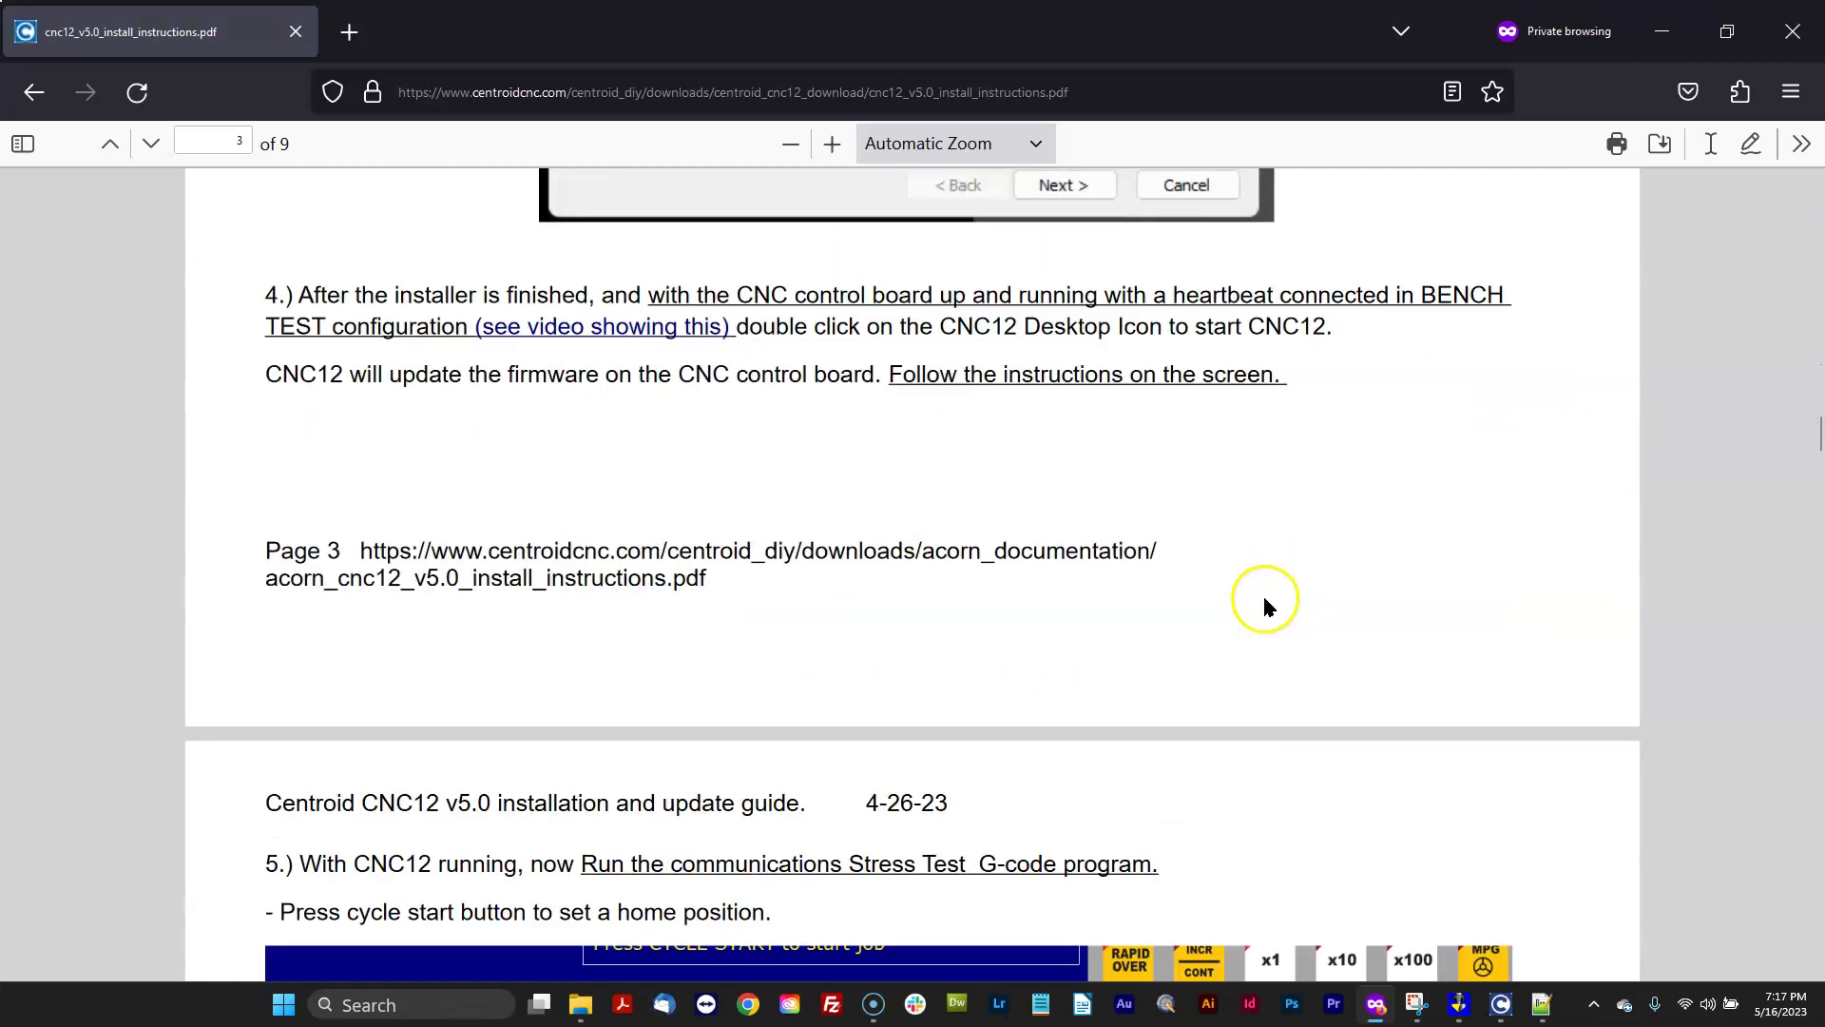
{"action": "scroll", "coordinate": [1265, 599], "scroll_direction": "down", "scroll_amount": 20}
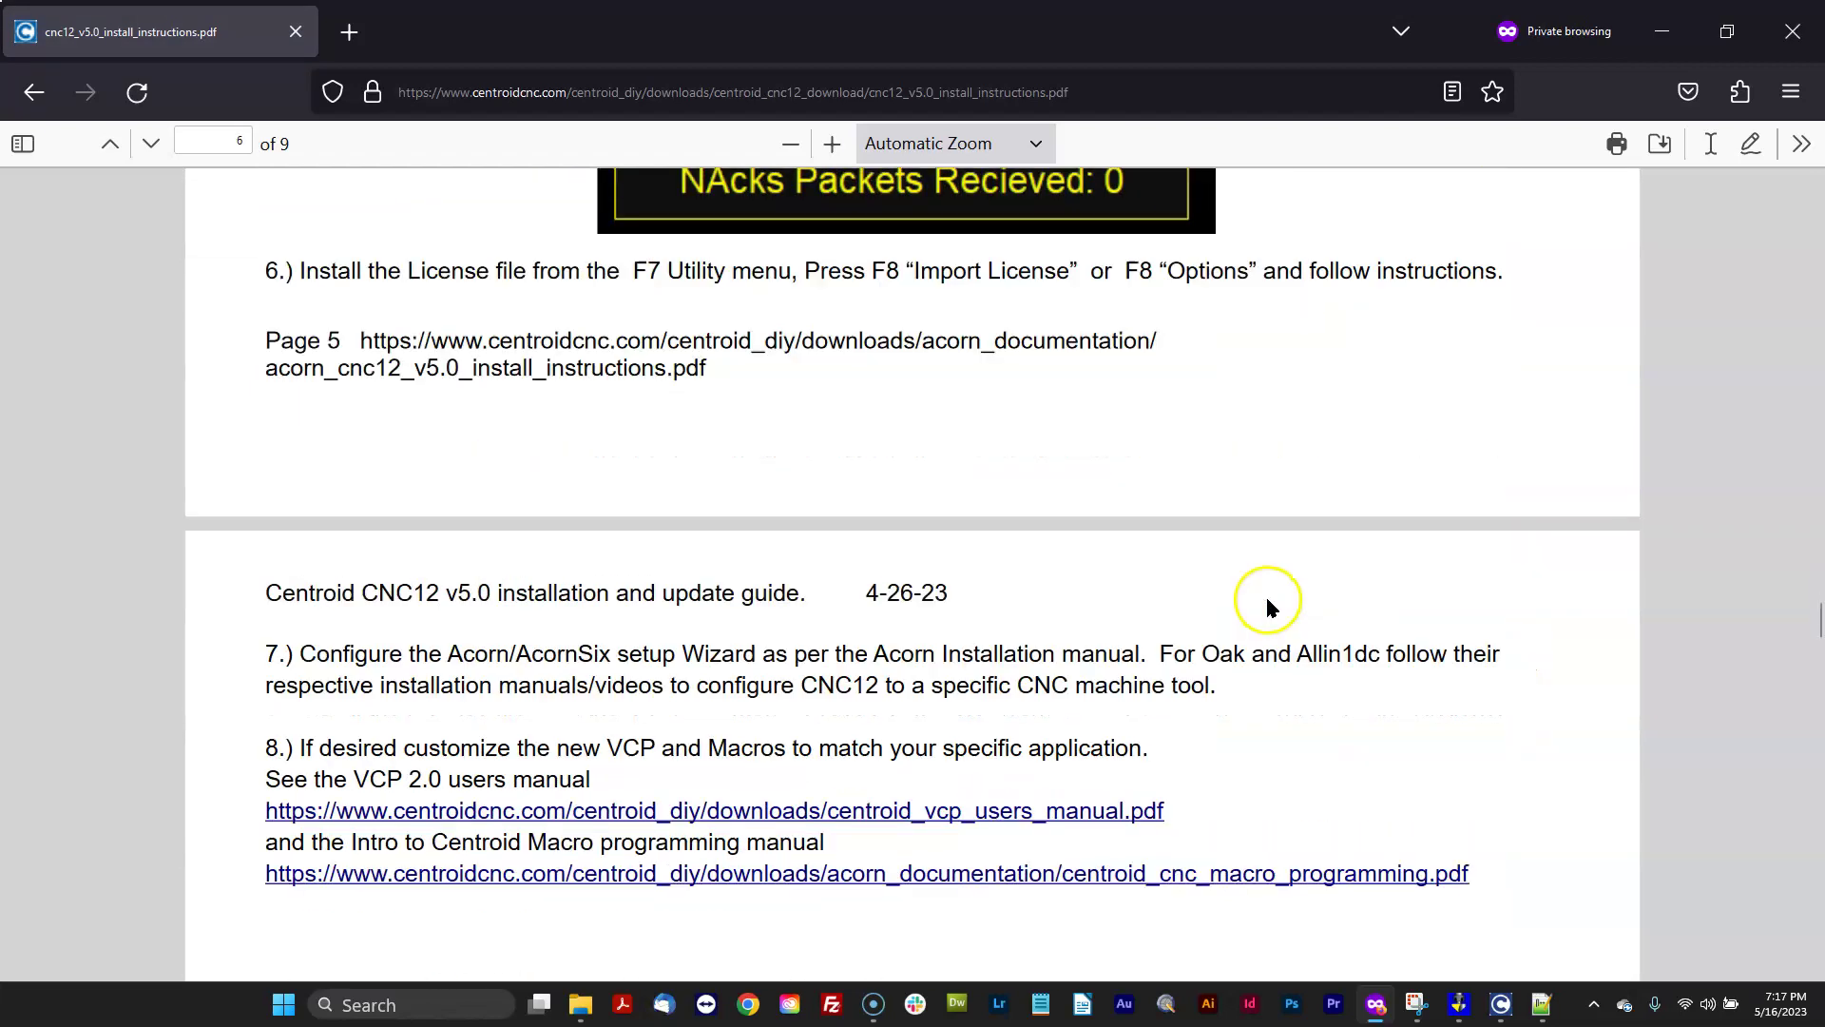
{"action": "scroll", "coordinate": [1270, 609], "scroll_direction": "down", "scroll_amount": 15}
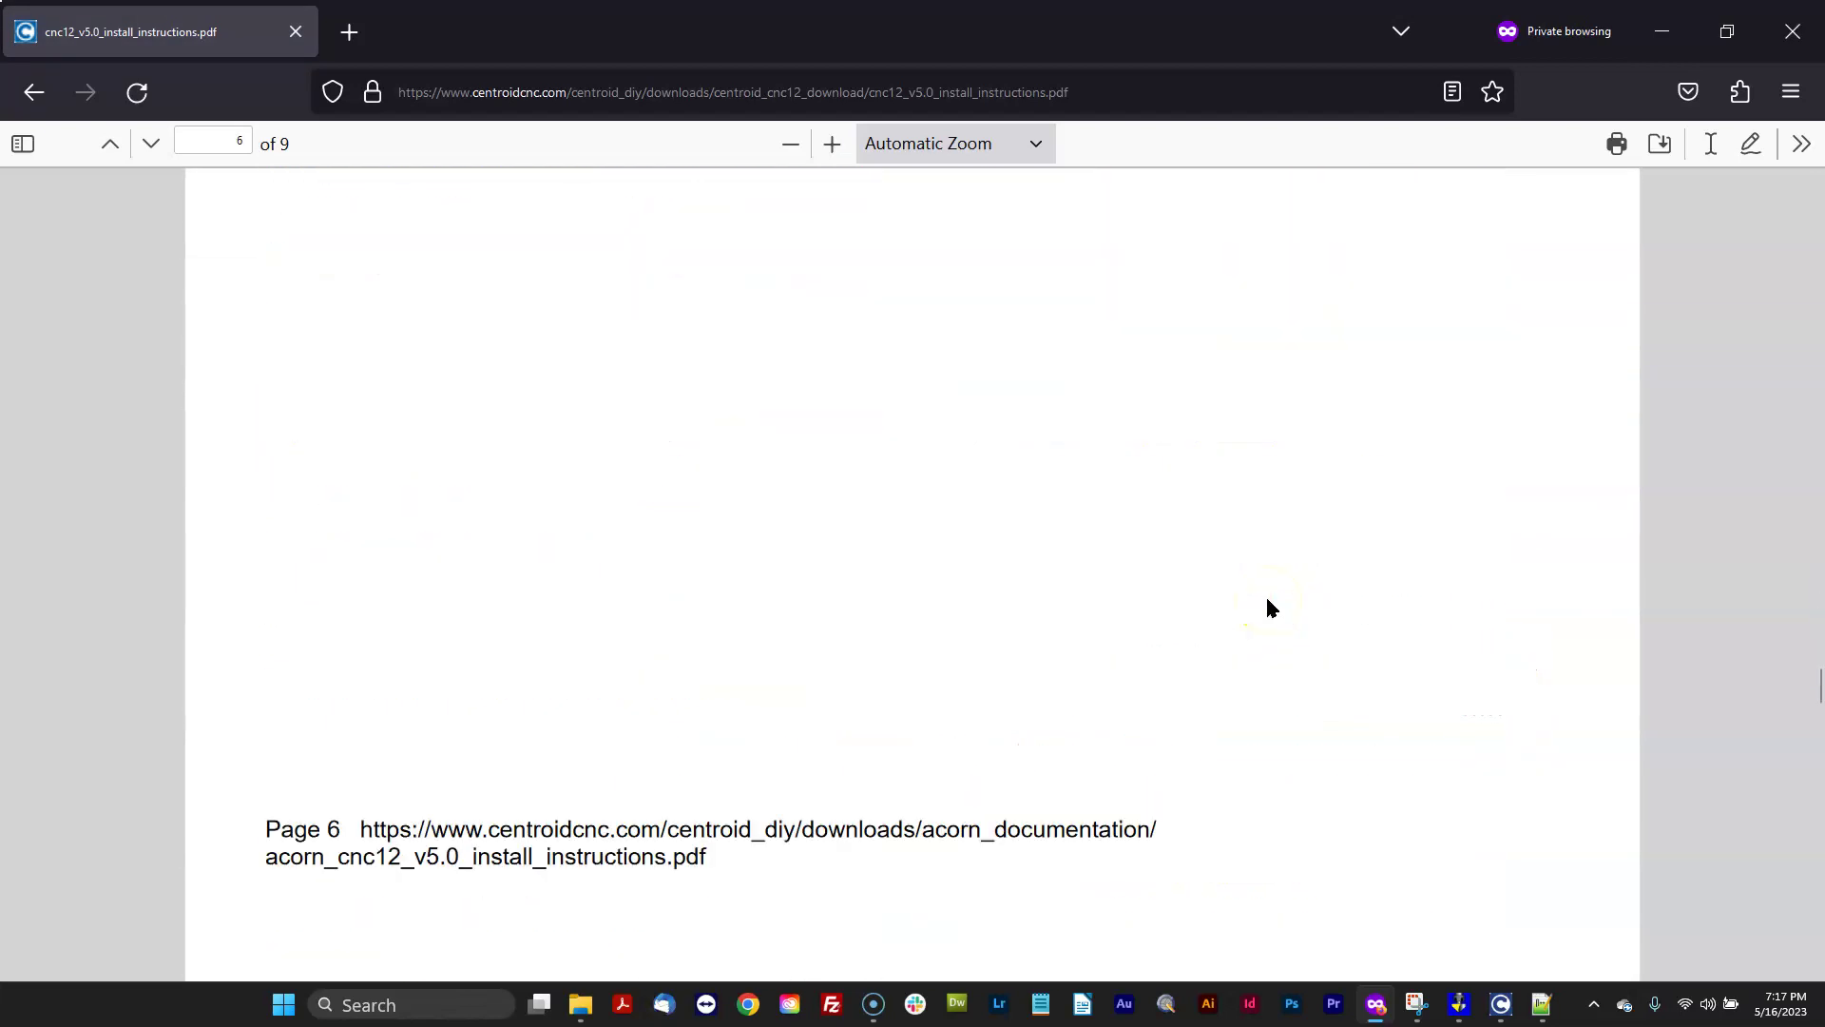
{"action": "scroll", "coordinate": [1270, 609], "scroll_direction": "down", "scroll_amount": 4}
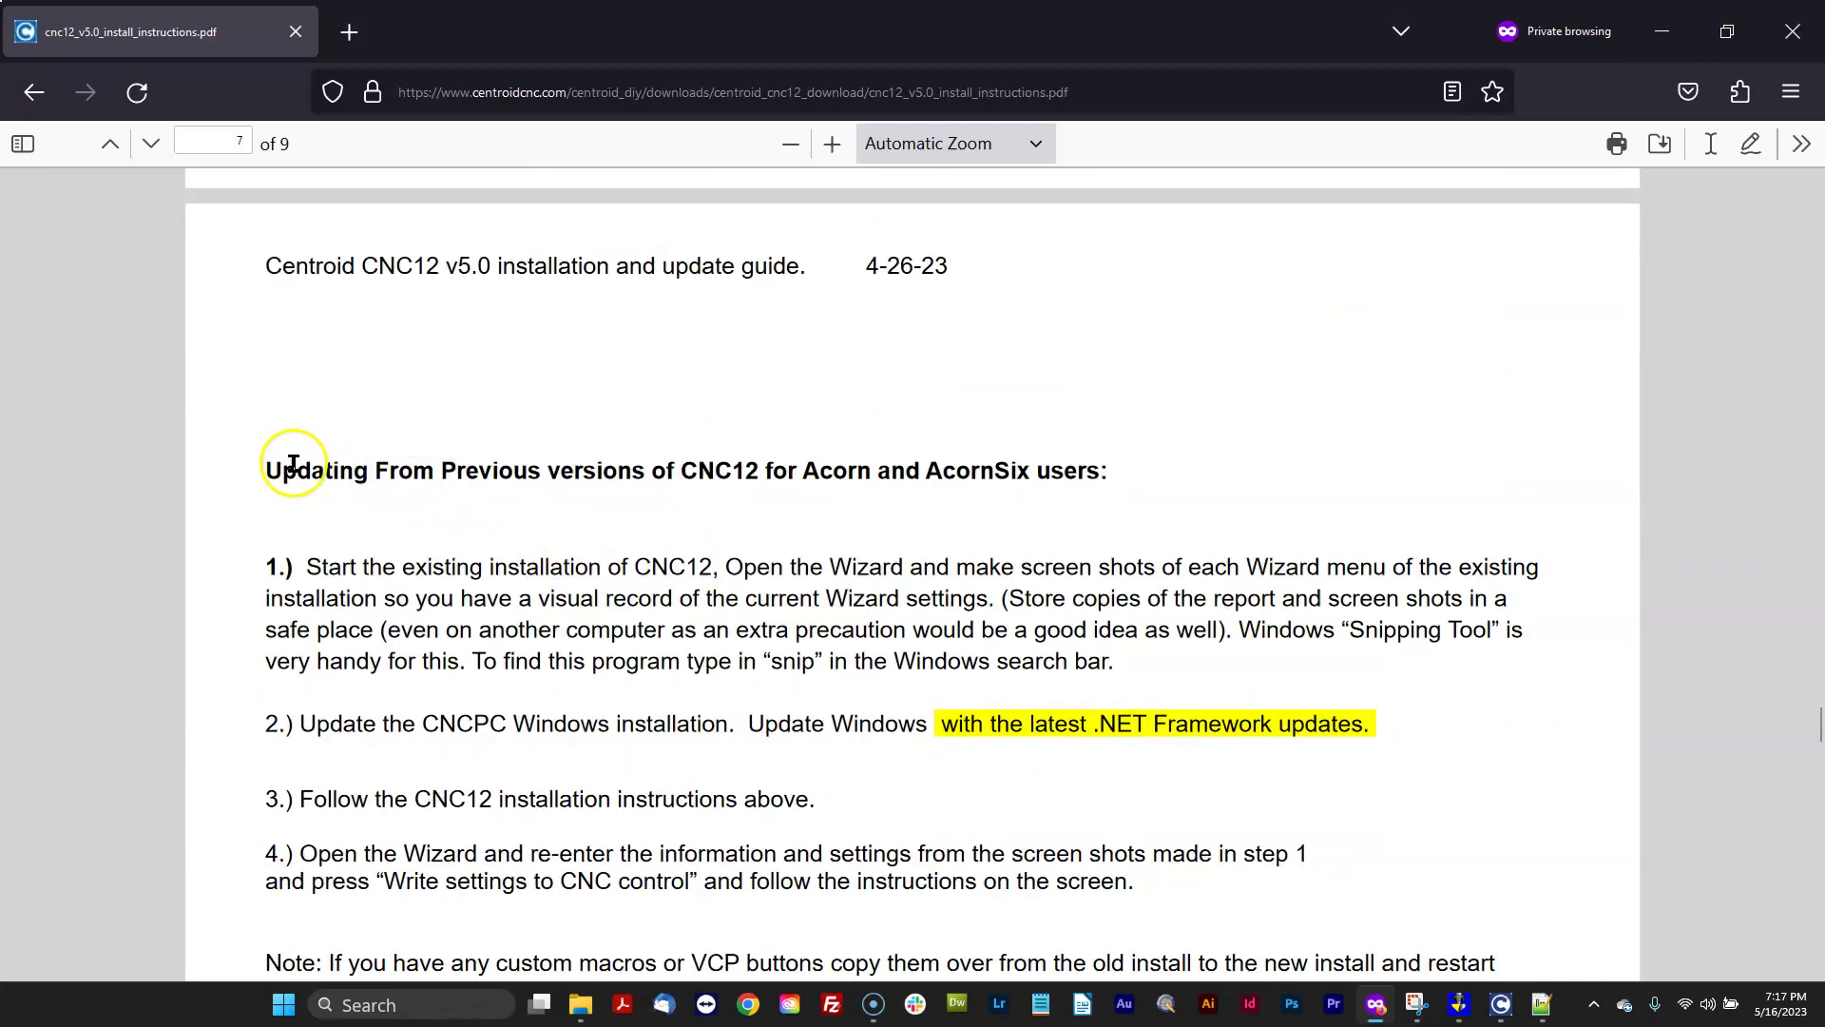
{"action": "scroll", "coordinate": [1055, 556], "scroll_direction": "down", "scroll_amount": 3}
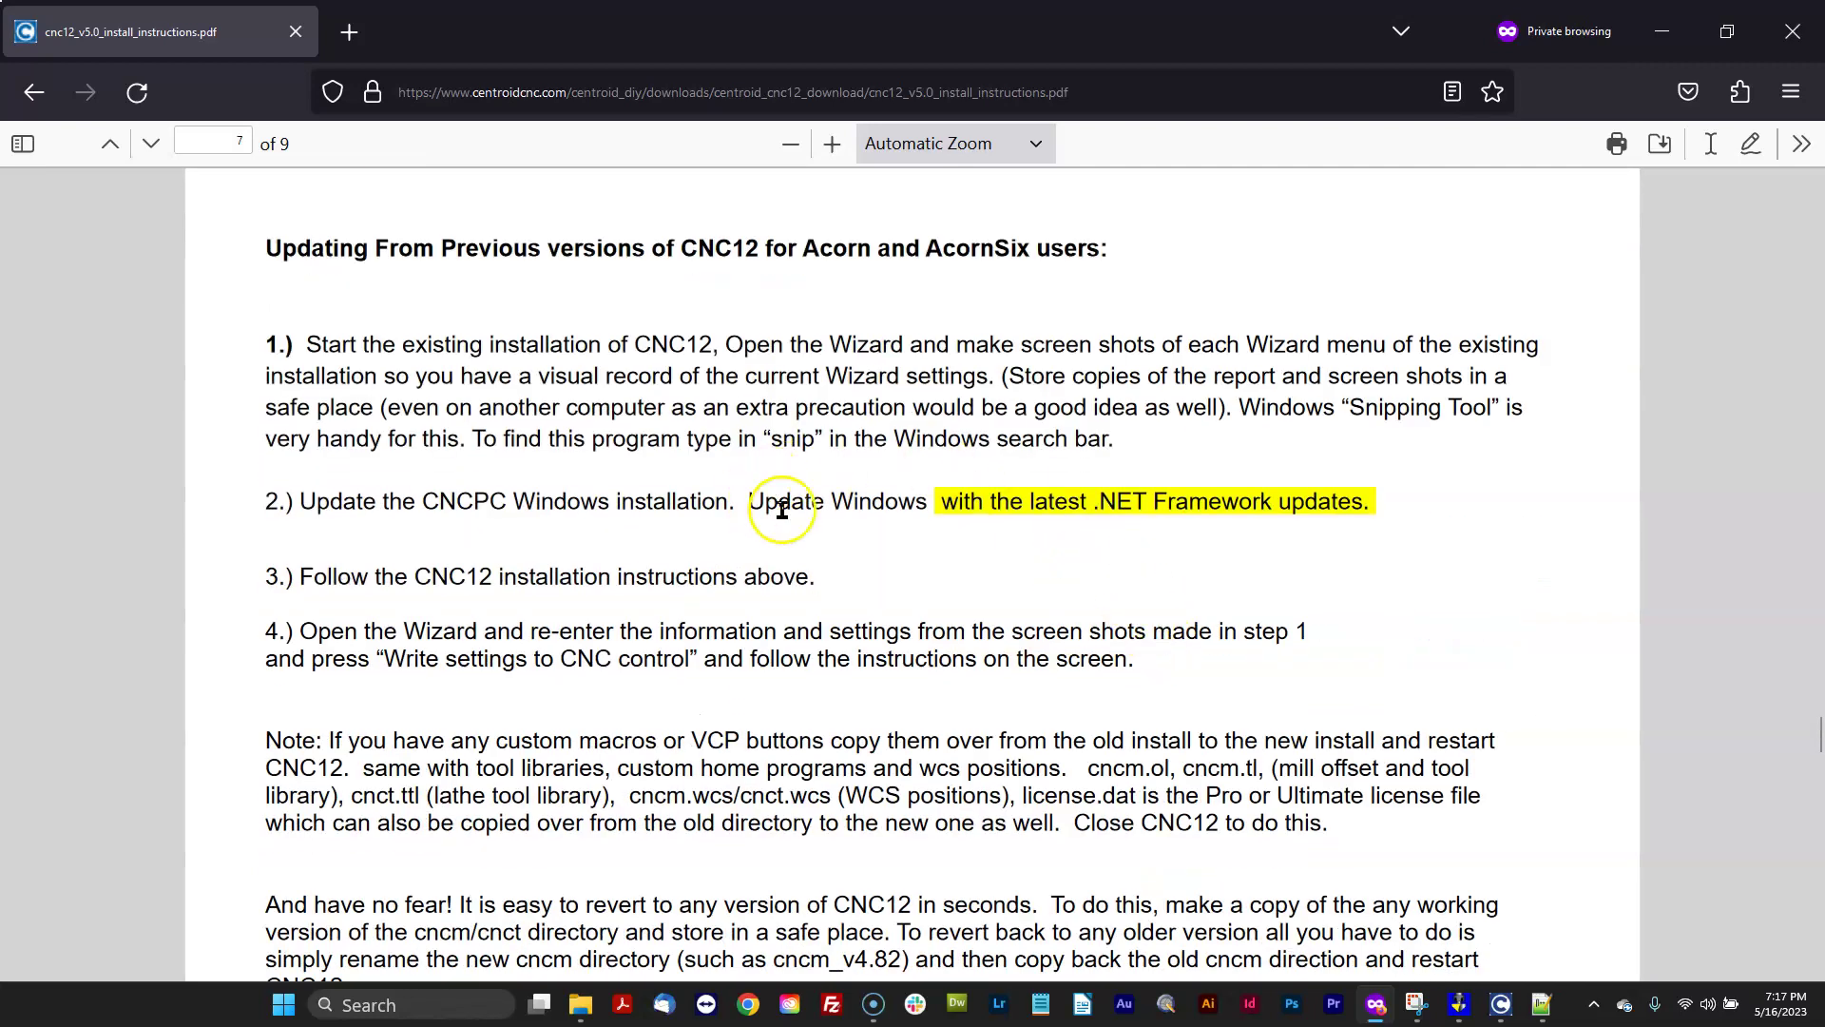
{"action": "scroll", "coordinate": [1085, 564], "scroll_direction": "down", "scroll_amount": 3}
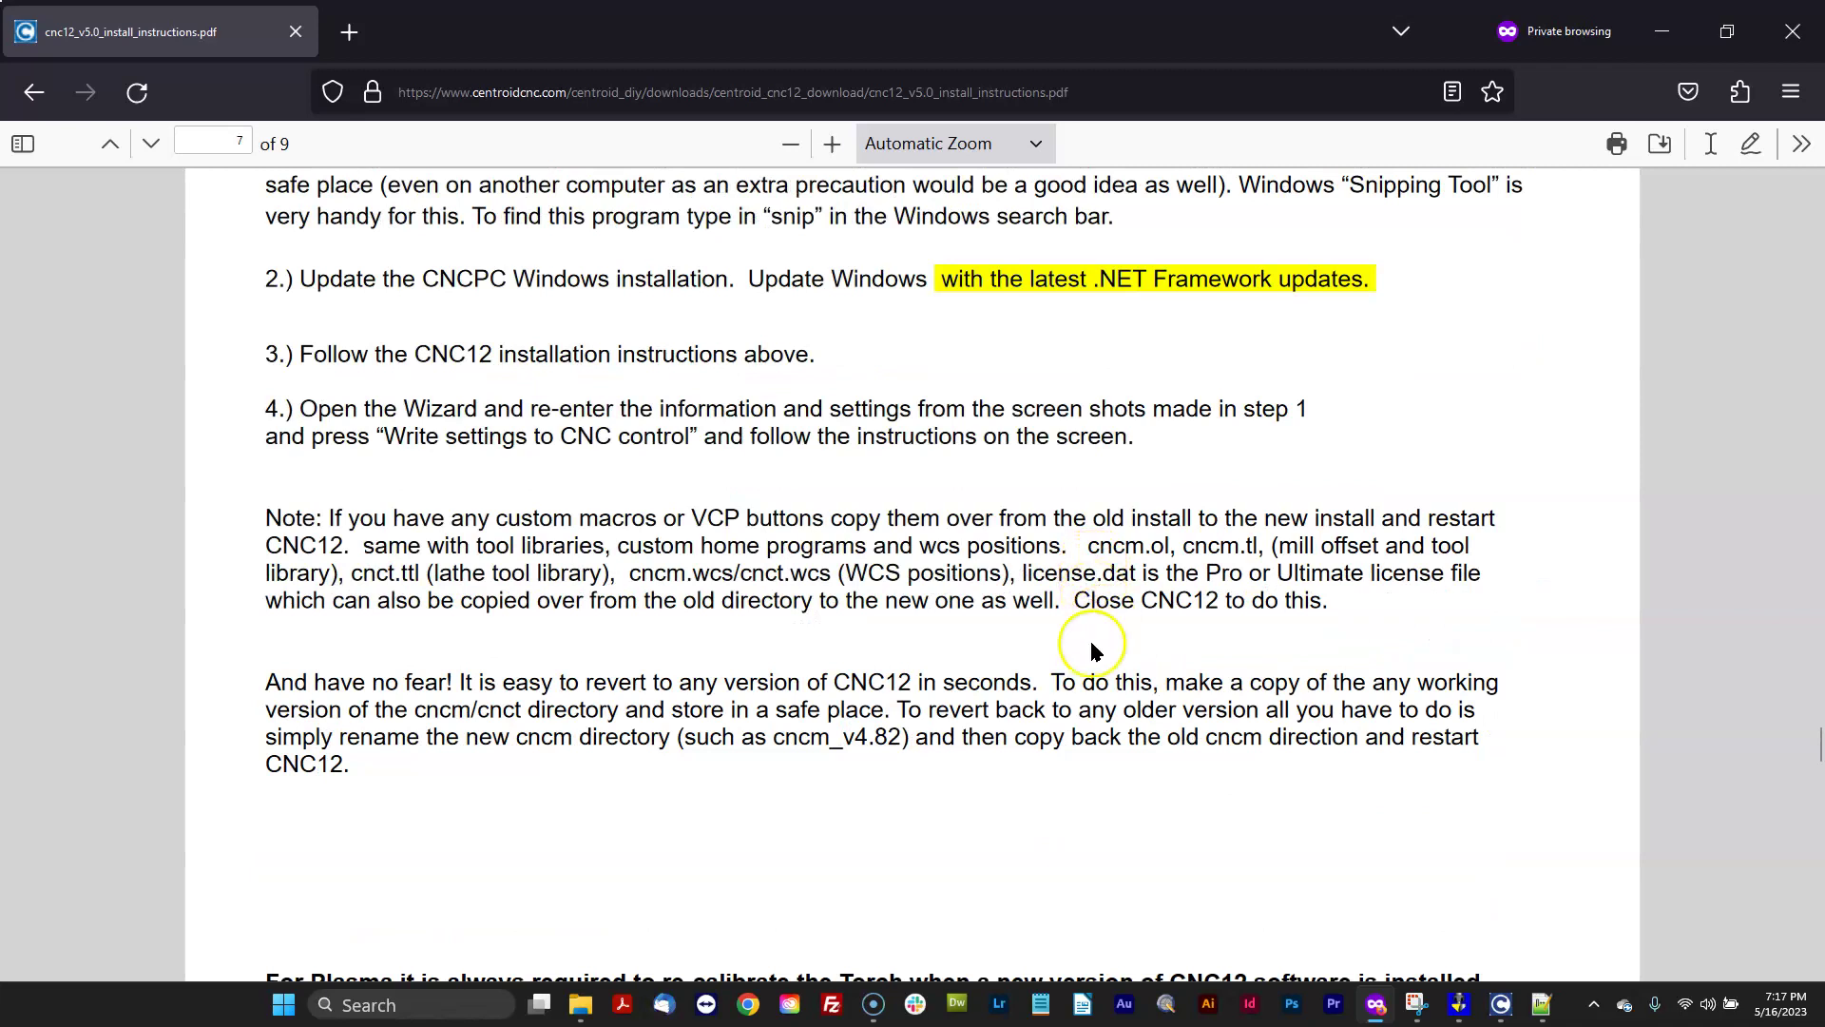
{"action": "scroll", "coordinate": [1107, 582], "scroll_direction": "down", "scroll_amount": 3}
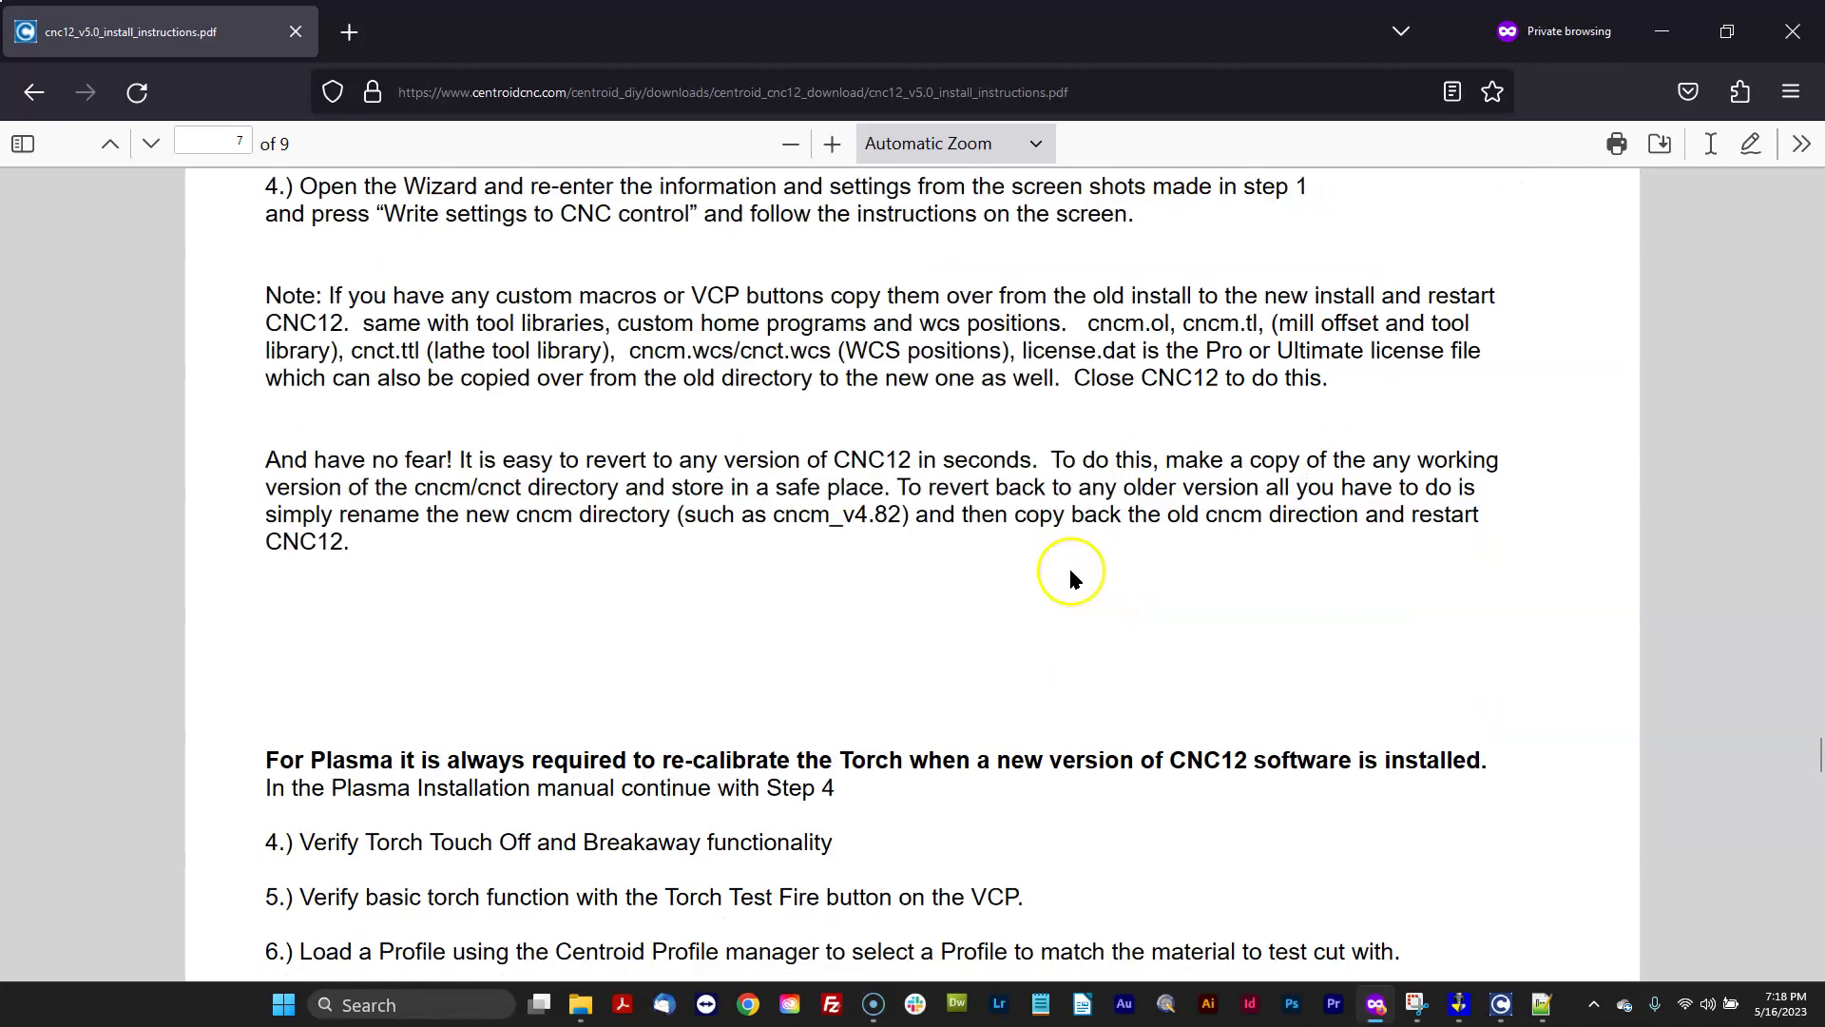
{"action": "scroll", "coordinate": [1047, 522], "scroll_direction": "up", "scroll_amount": 9}
{"action": "scroll", "coordinate": [1072, 532], "scroll_direction": "down", "scroll_amount": 15}
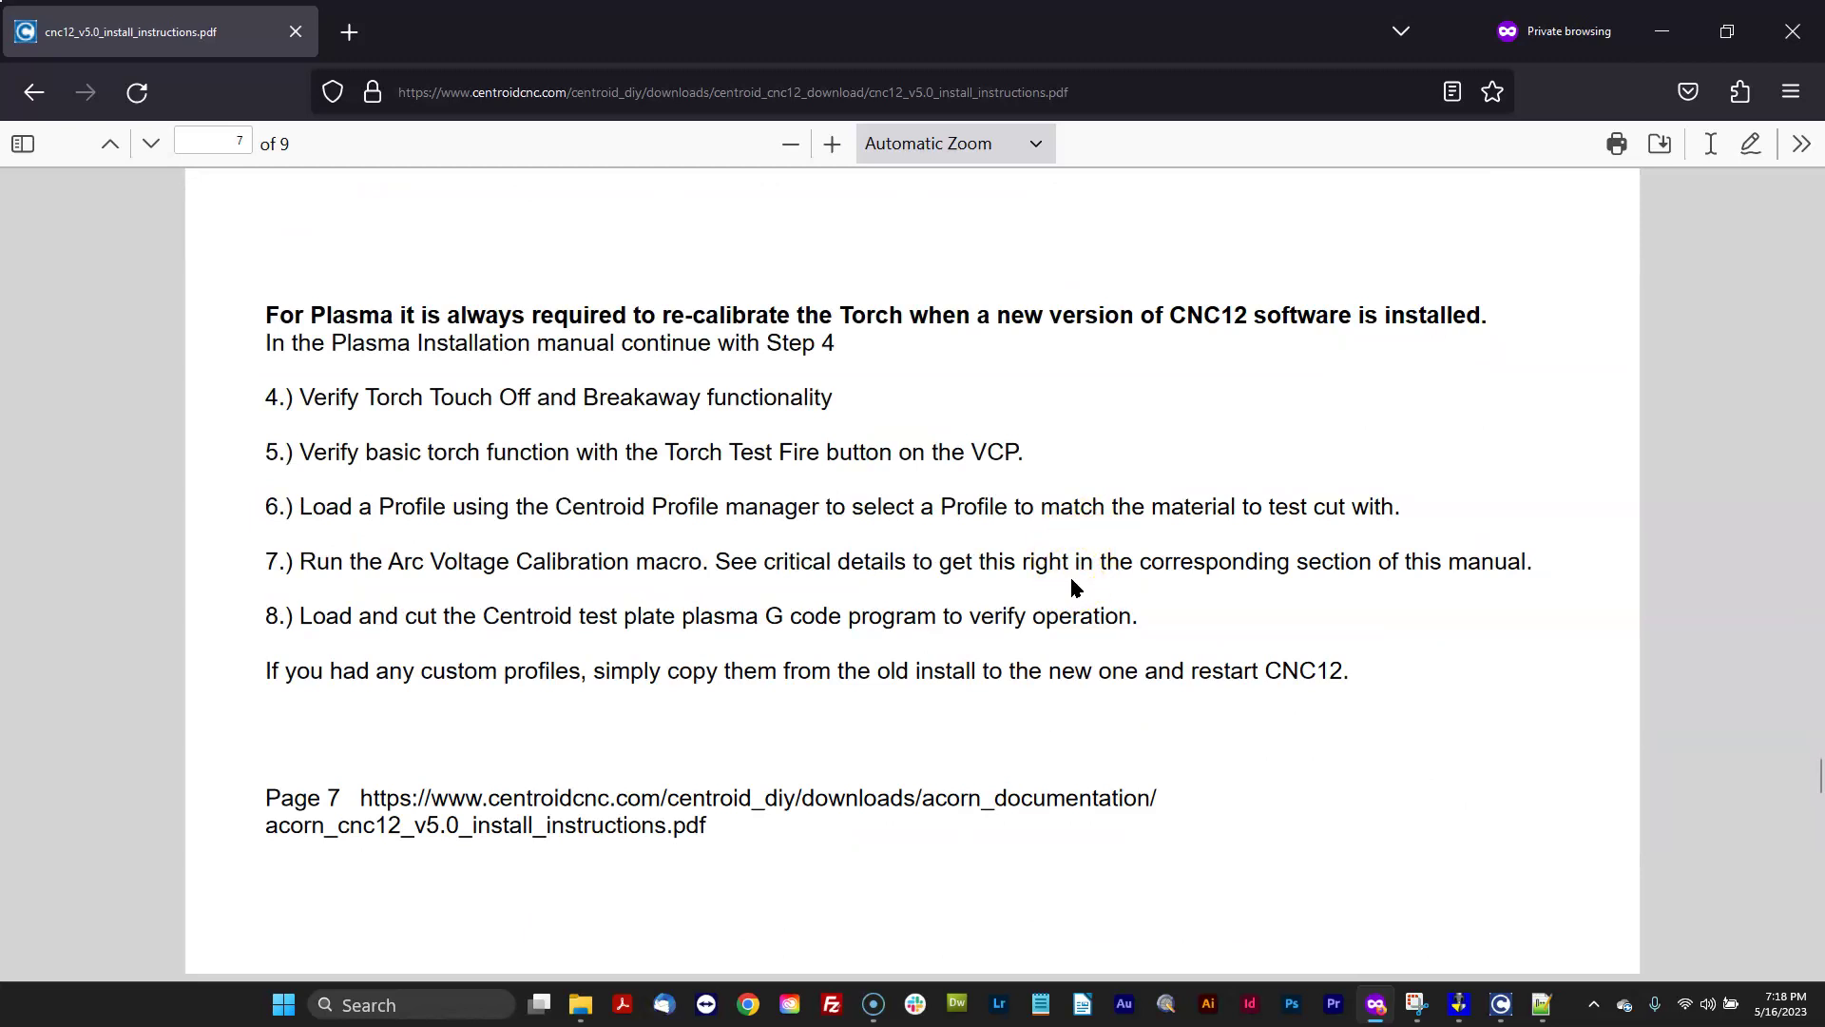
{"action": "scroll", "coordinate": [1073, 587], "scroll_direction": "up", "scroll_amount": 20}
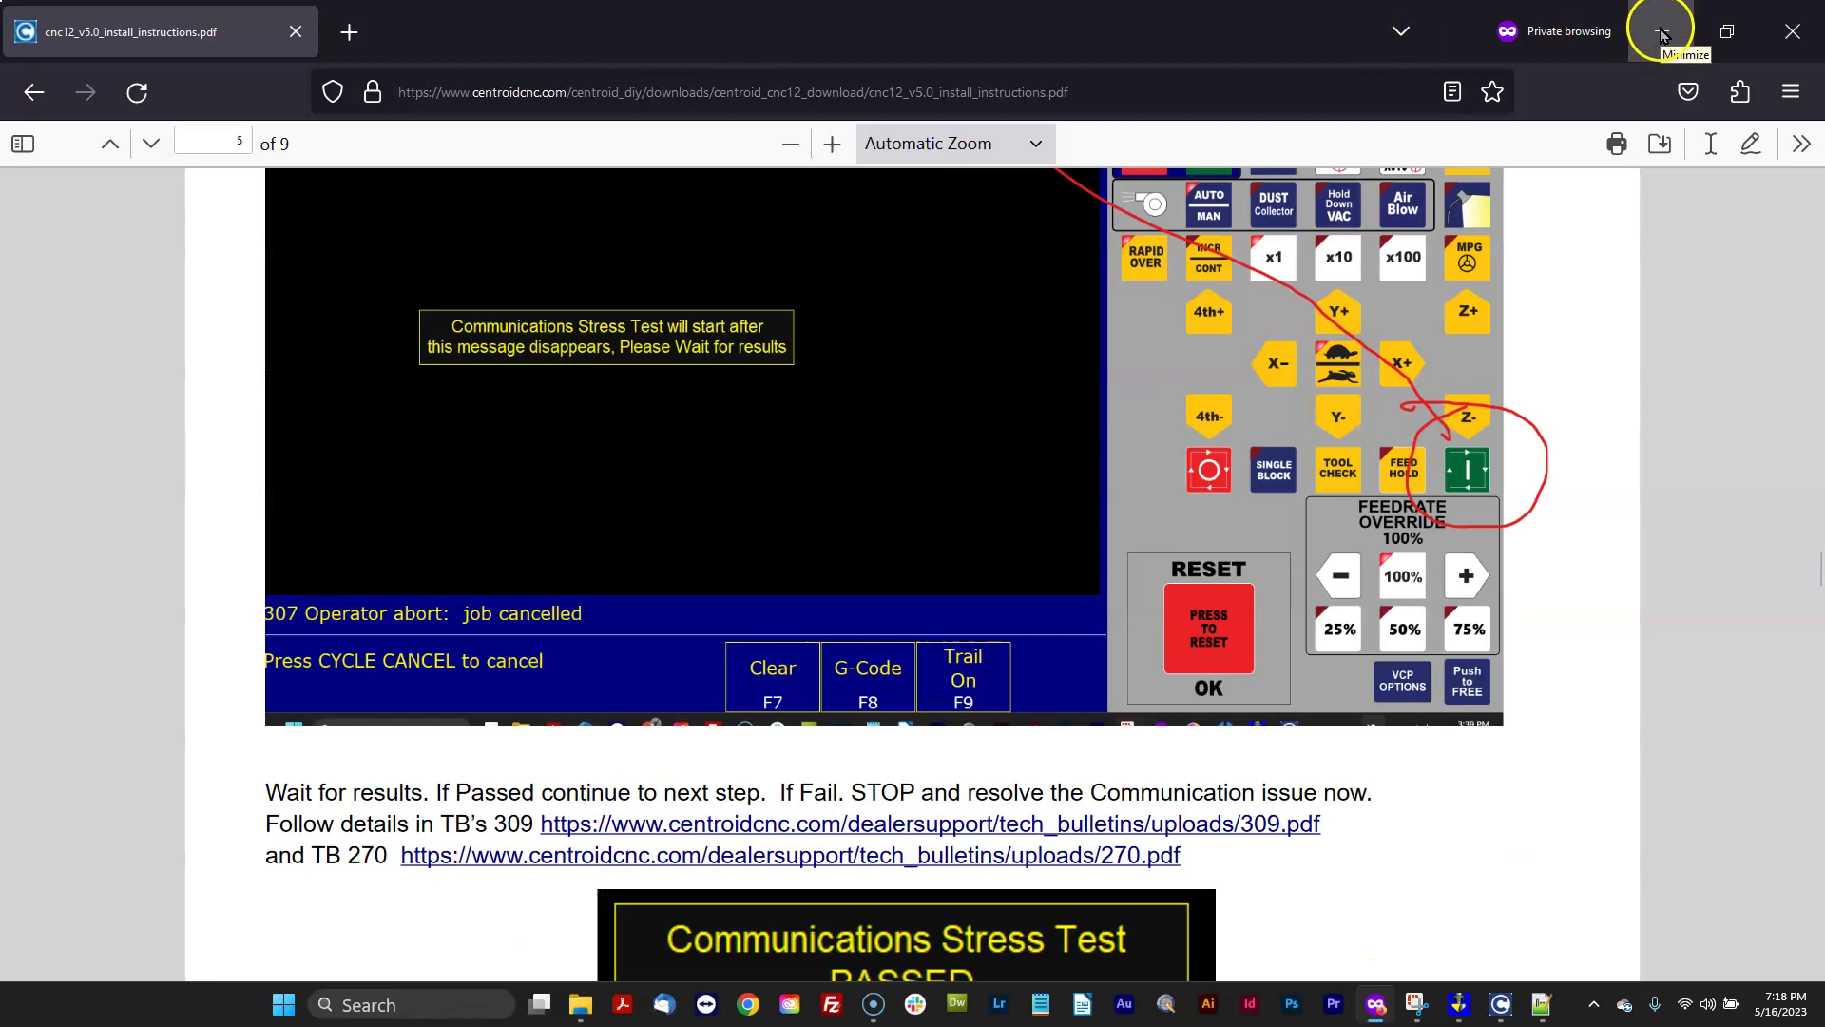
{"action": "left_click", "coordinate": [1662, 36]}
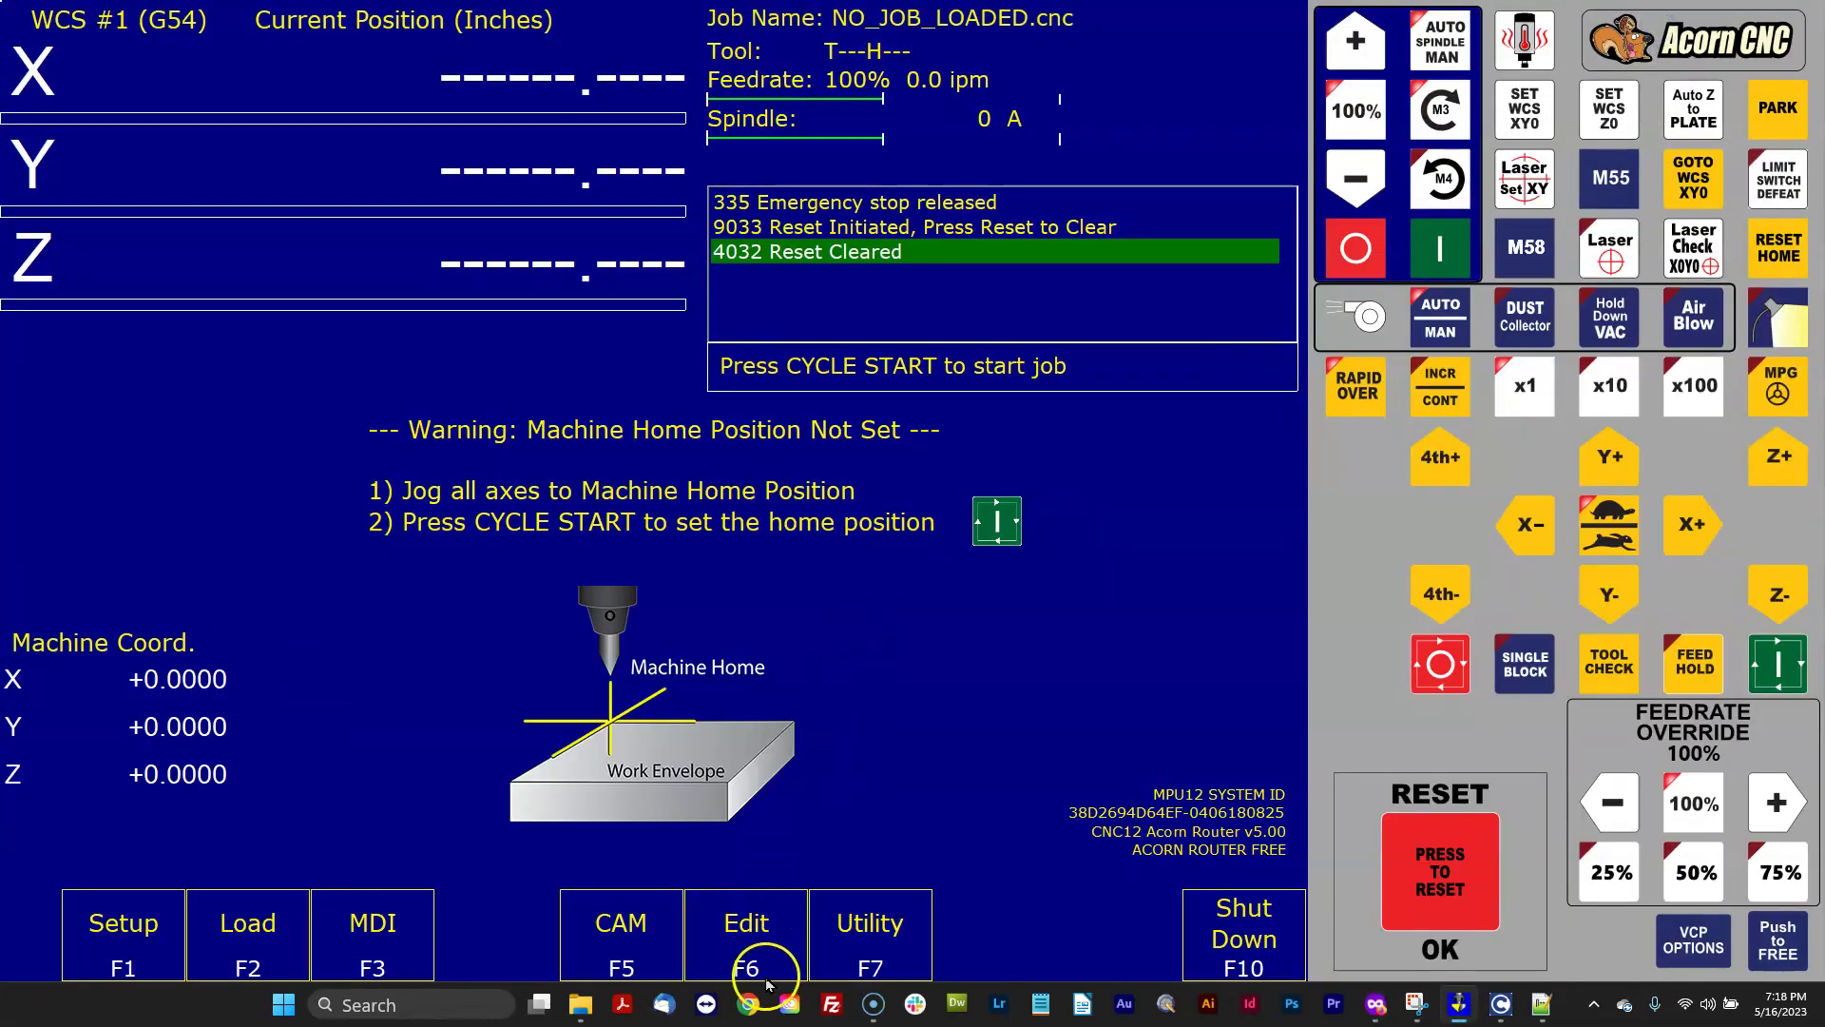
{"action": "left_click", "coordinate": [874, 1003]}
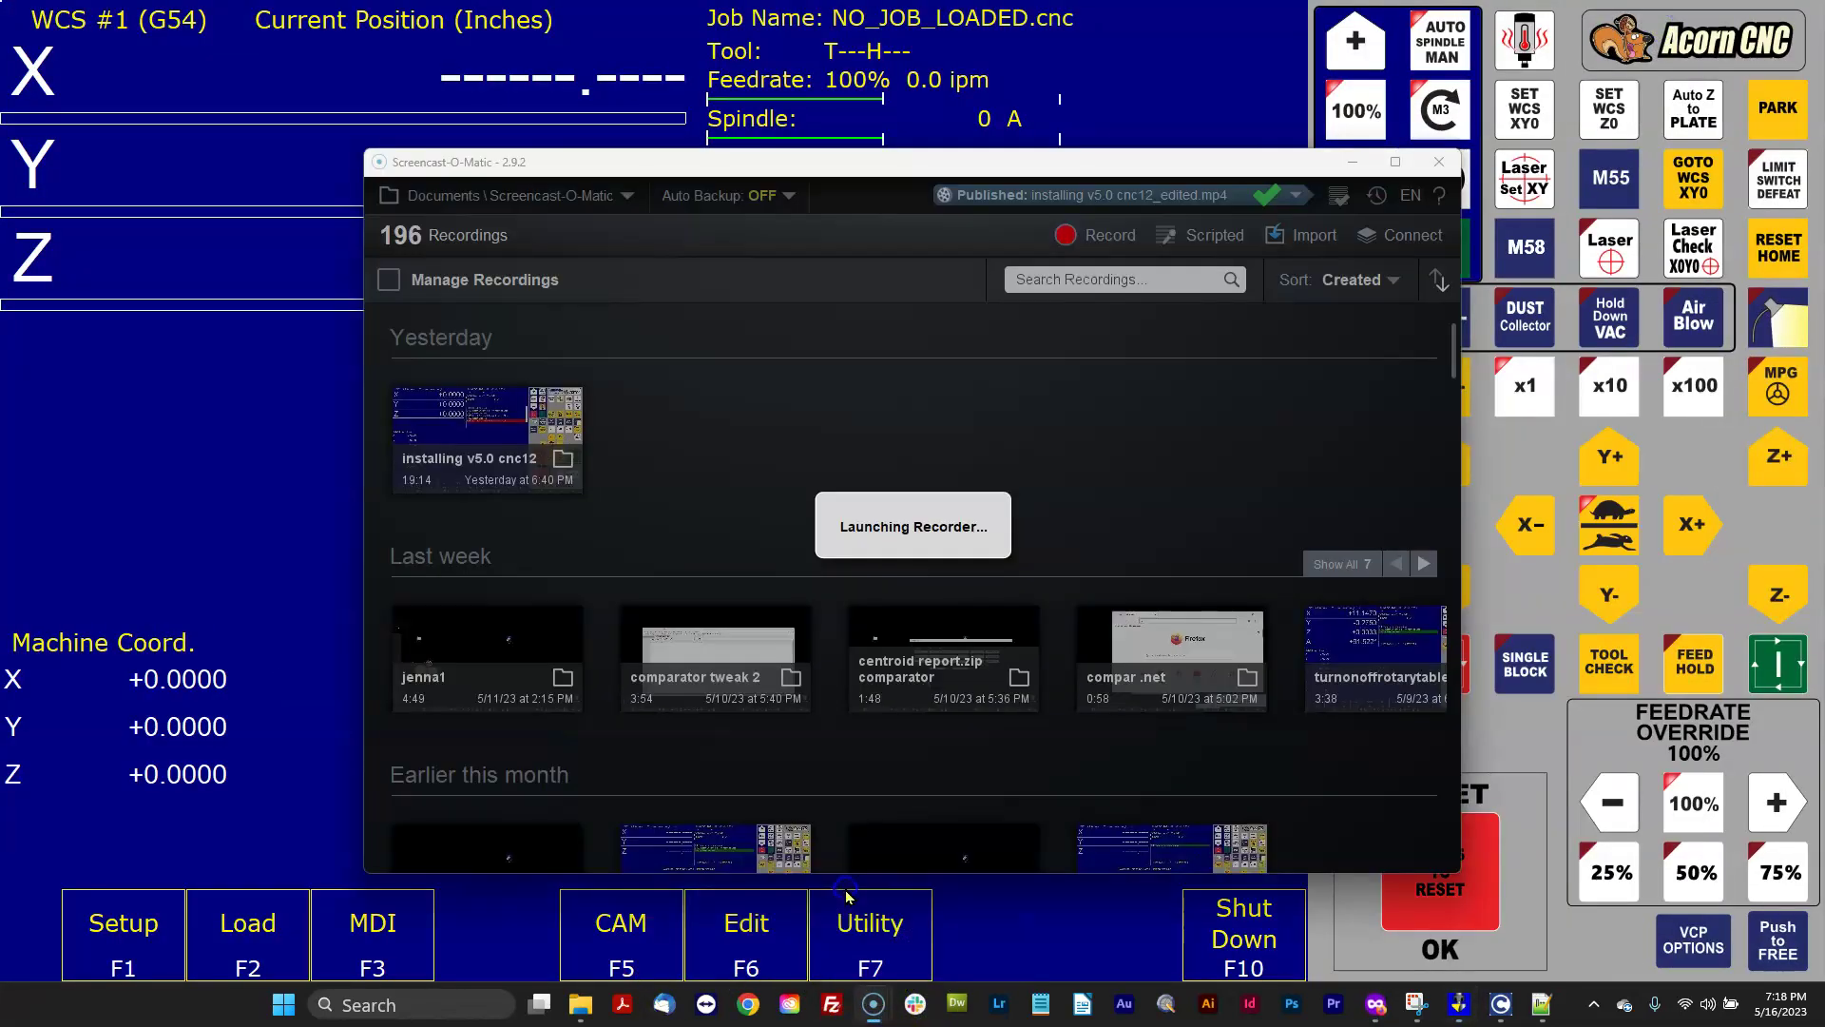